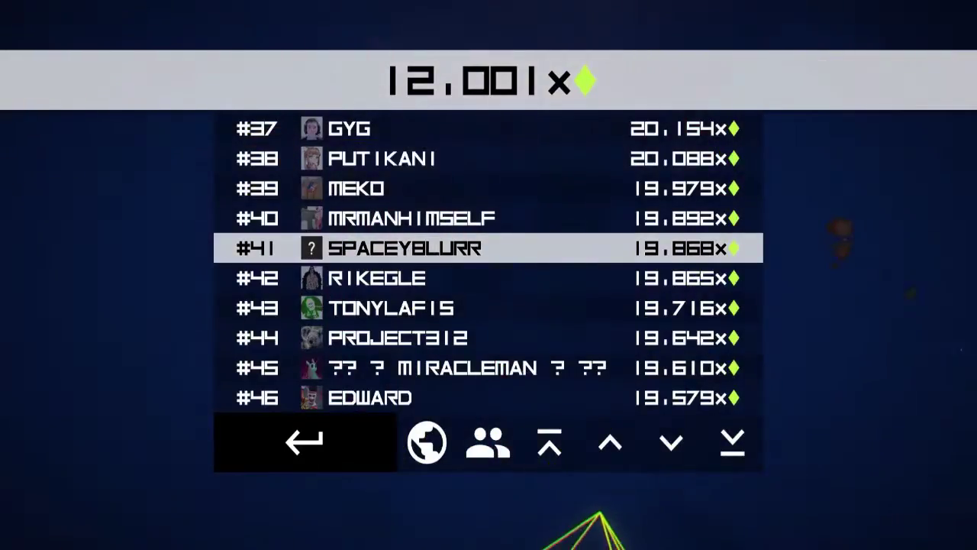
key(Return)
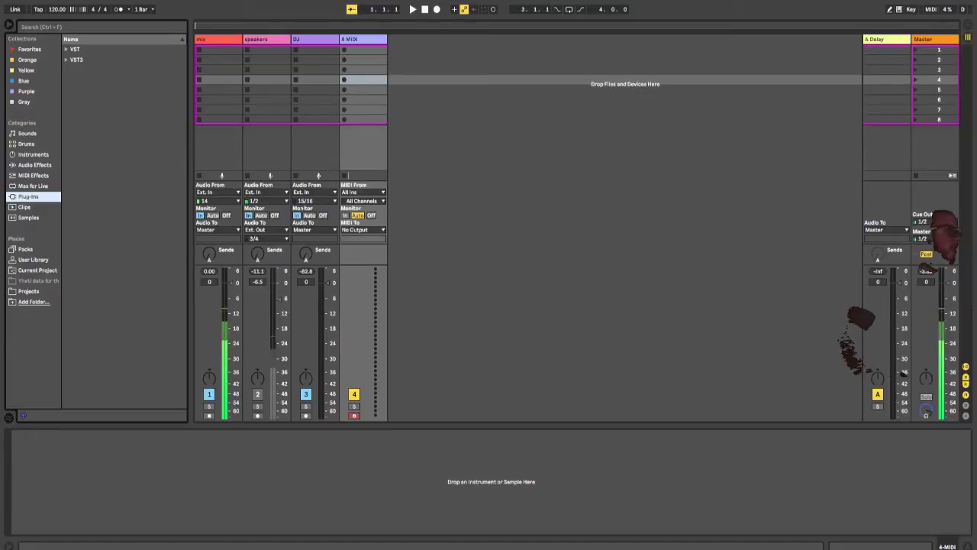
Step: Load the Reason Studios VST3 Reason Rack Plugin Effect onto the 4 MIDI track
click(76, 60)
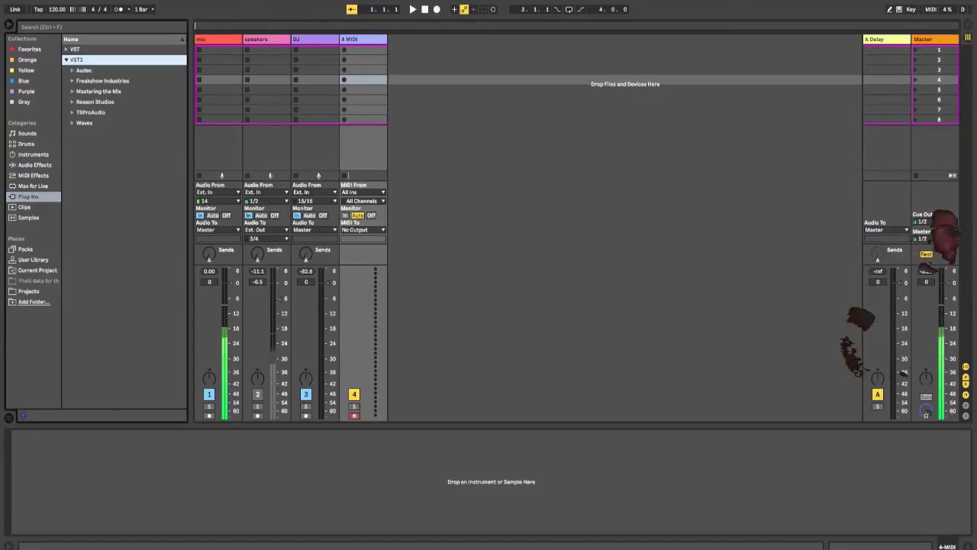
click(72, 102)
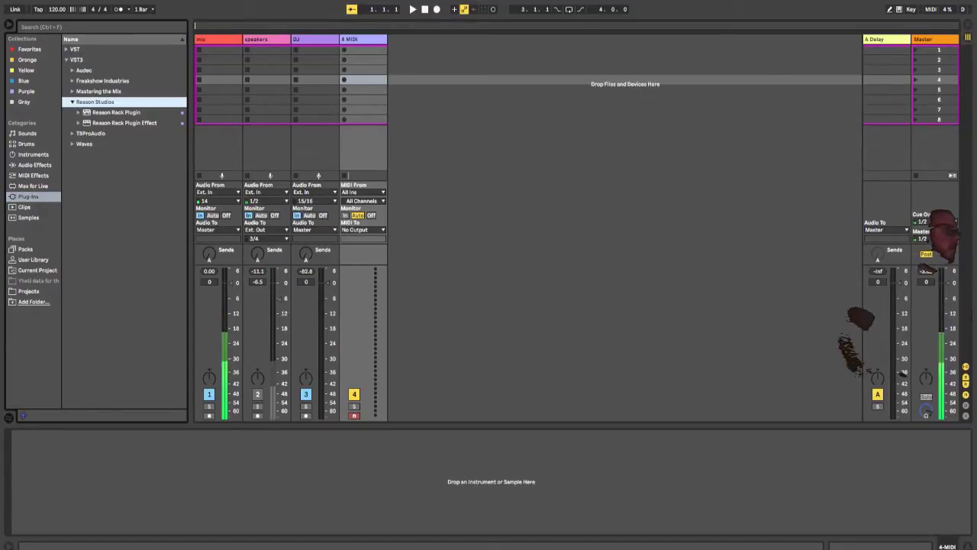
click(124, 123)
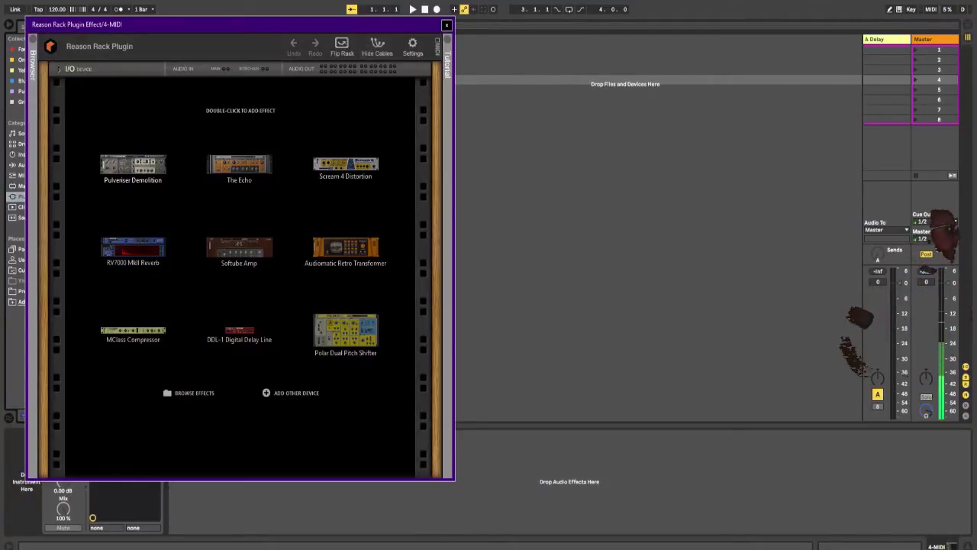
Step: Add a Drum Sequencer from the Players devices to the empty Reason rack
click(33, 66)
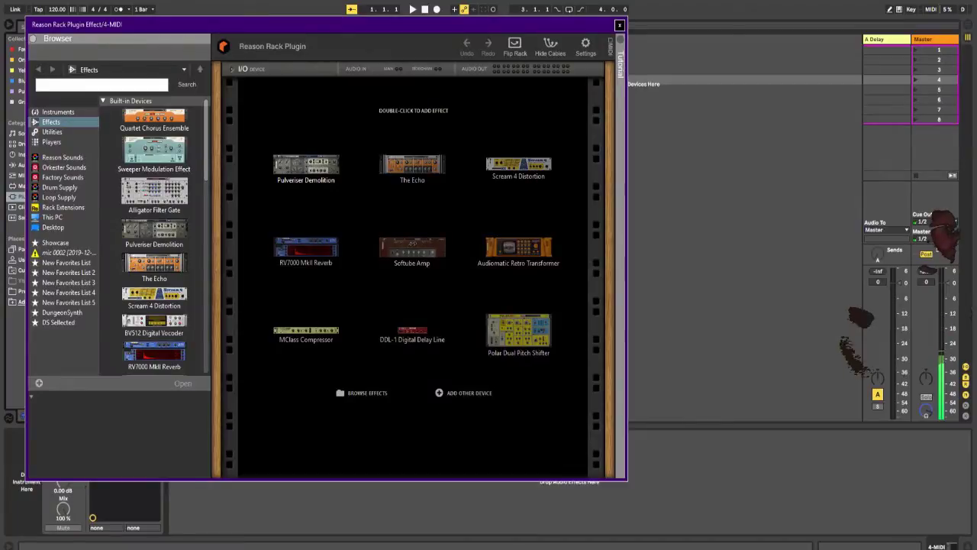
click(51, 142)
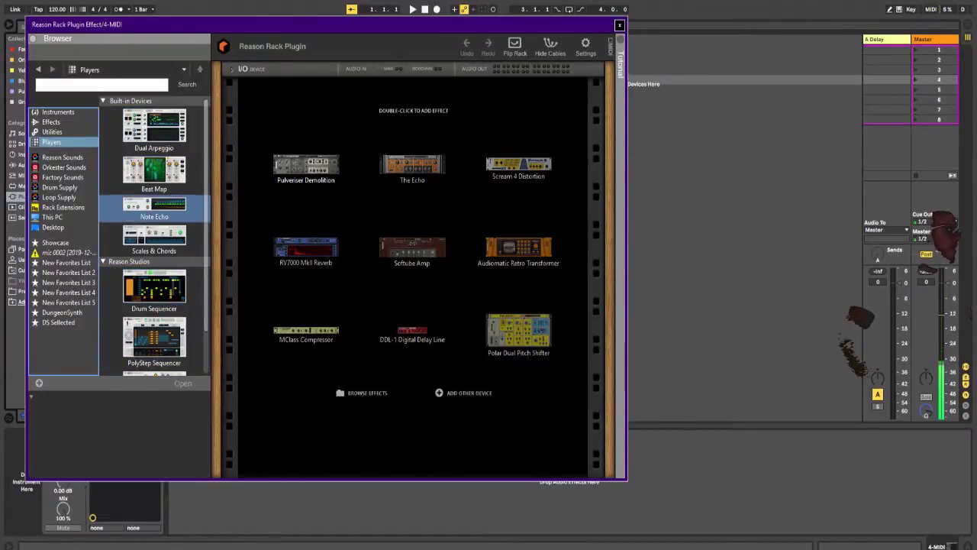
scroll(154, 340, down, 1)
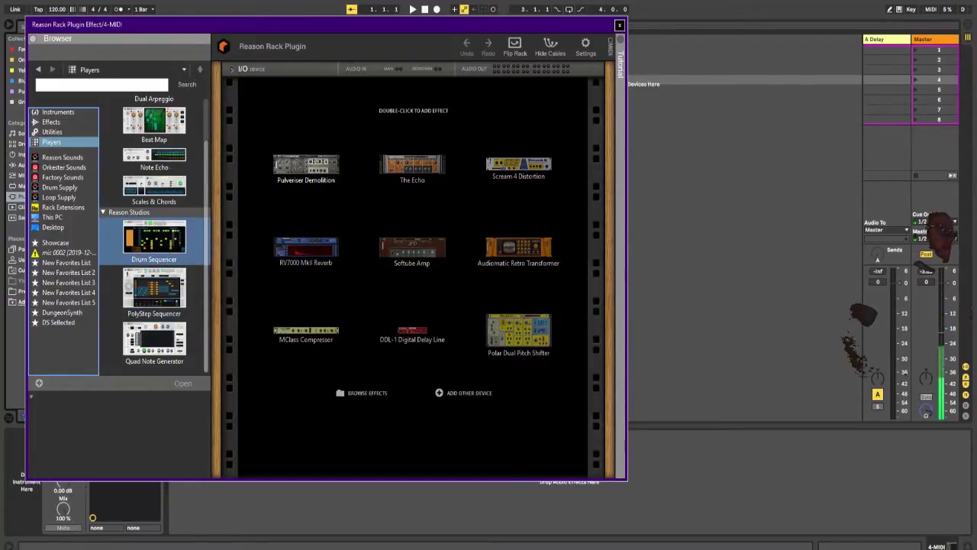
click(154, 241)
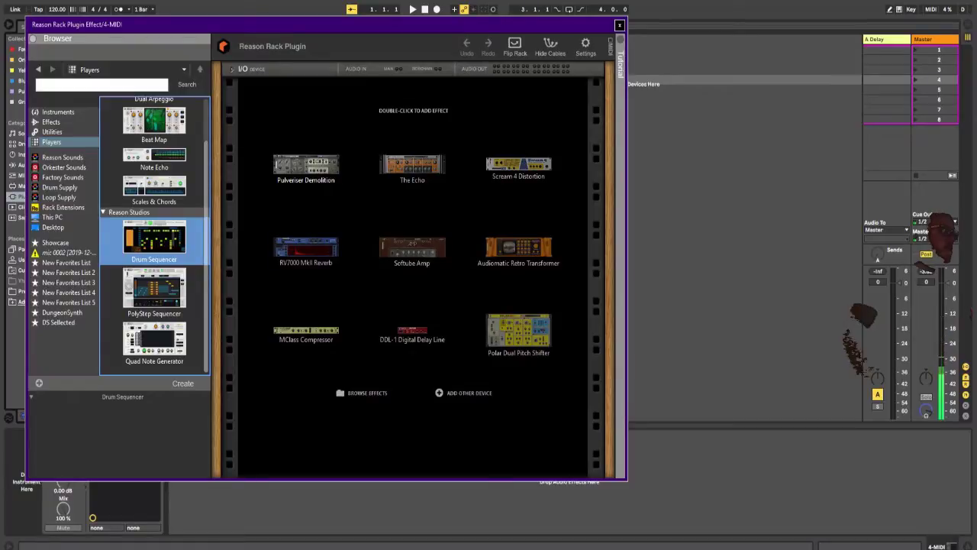
double_click(154, 241)
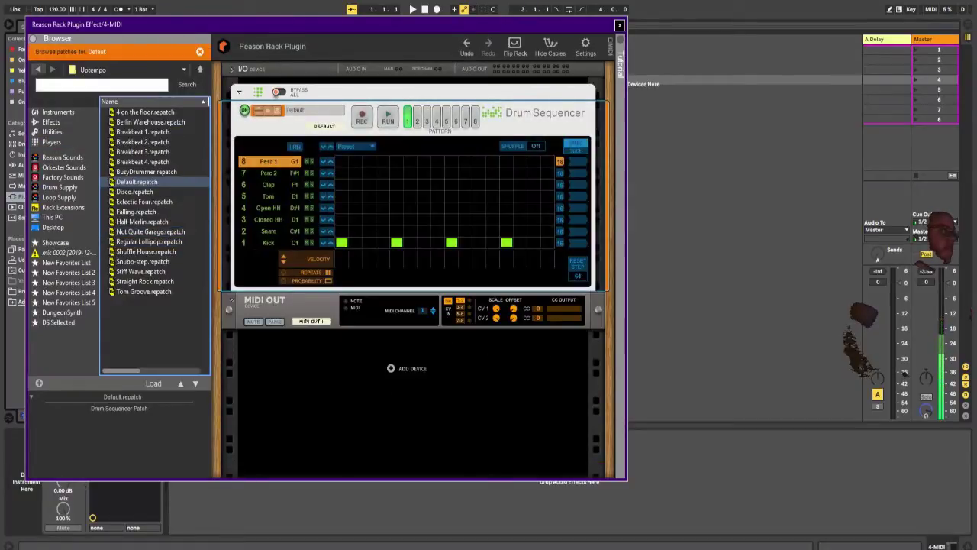
Step: Add a Note Echo player below the Drum Sequencer and load its Science Roll patch
click(37, 69)
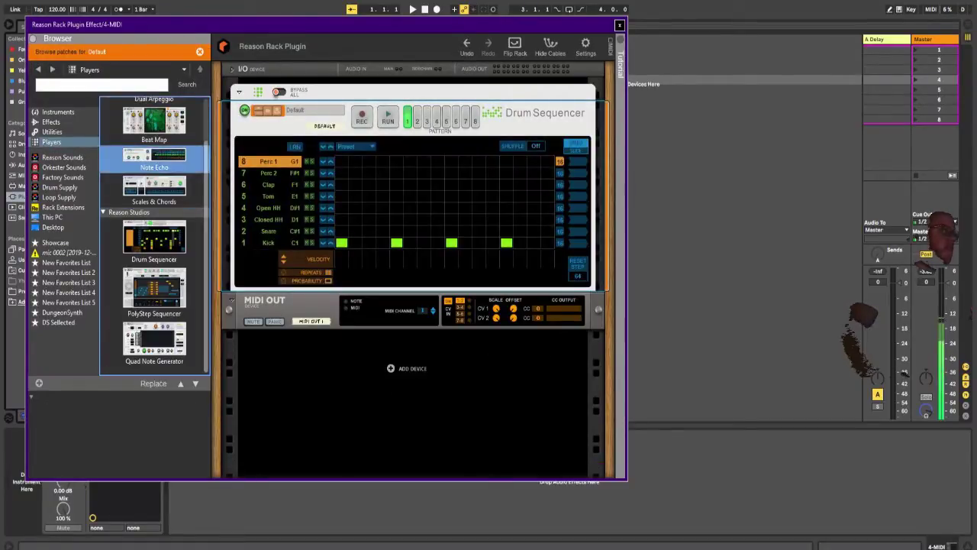
drag(154, 157, 405, 290)
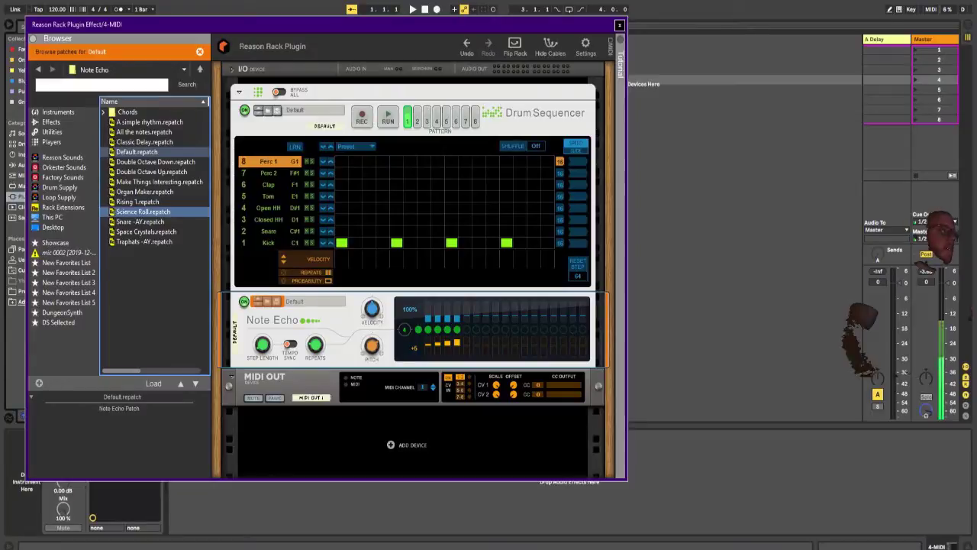
double_click(143, 212)
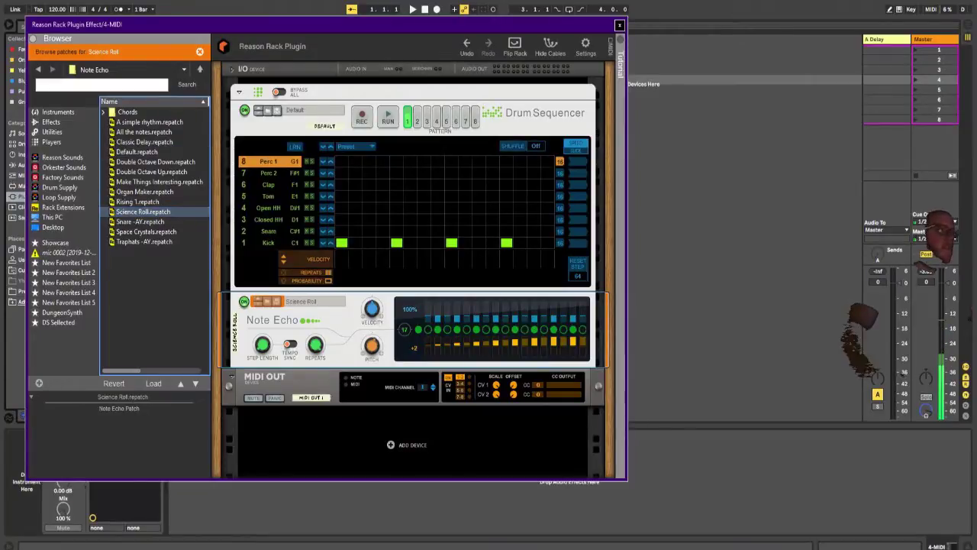
Step: Insert a new MIDI track after the 4 MIDI track
drag(560, 25, 272, 81)
click(363, 39)
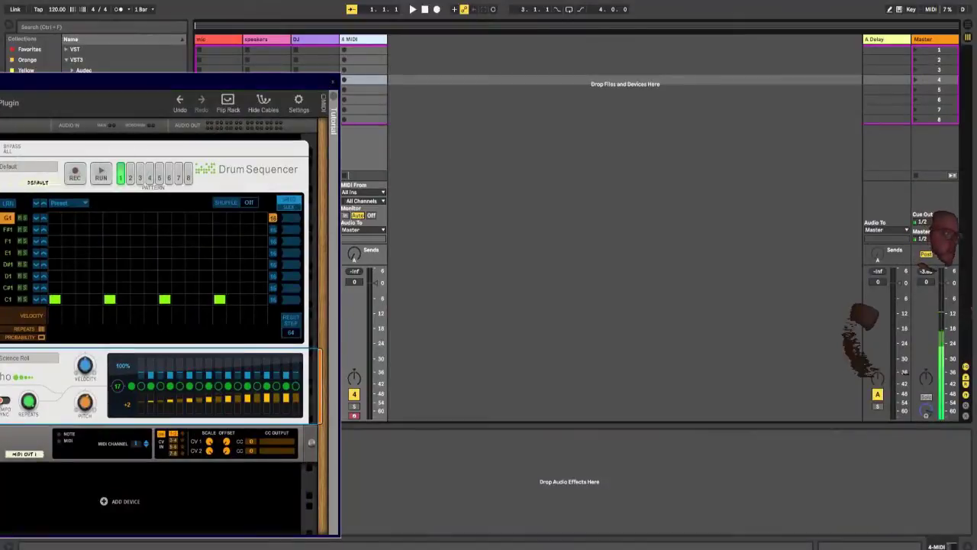
key(ctrl+shift+t)
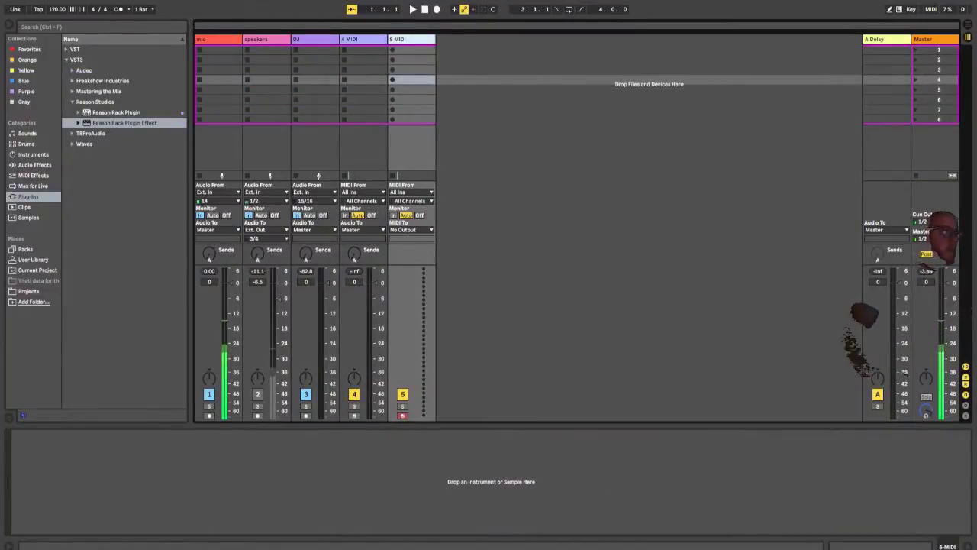
Step: Rename the 4 MIDI track as Player1 and clear the plugin window away from the neighbouring MIDI track
click(362, 39)
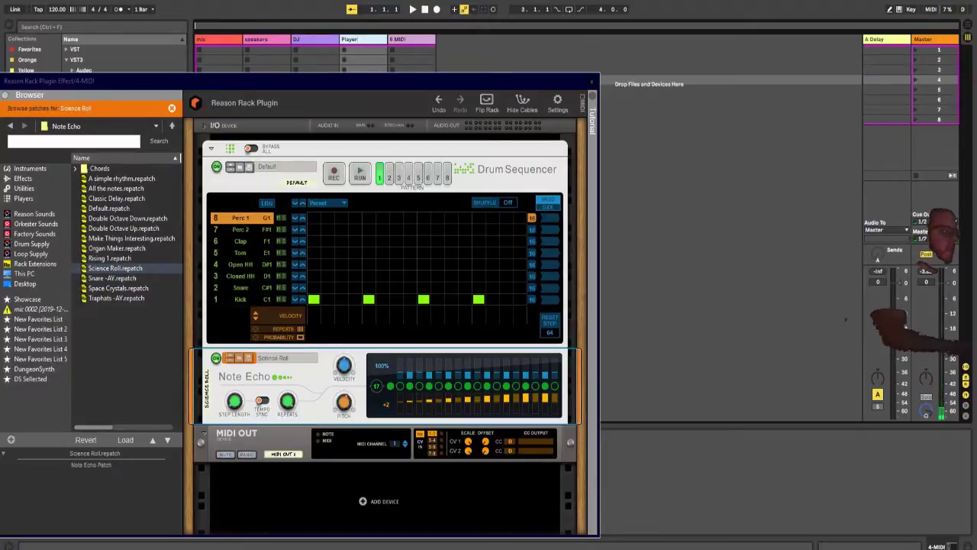
drag(422, 79, 154, 79)
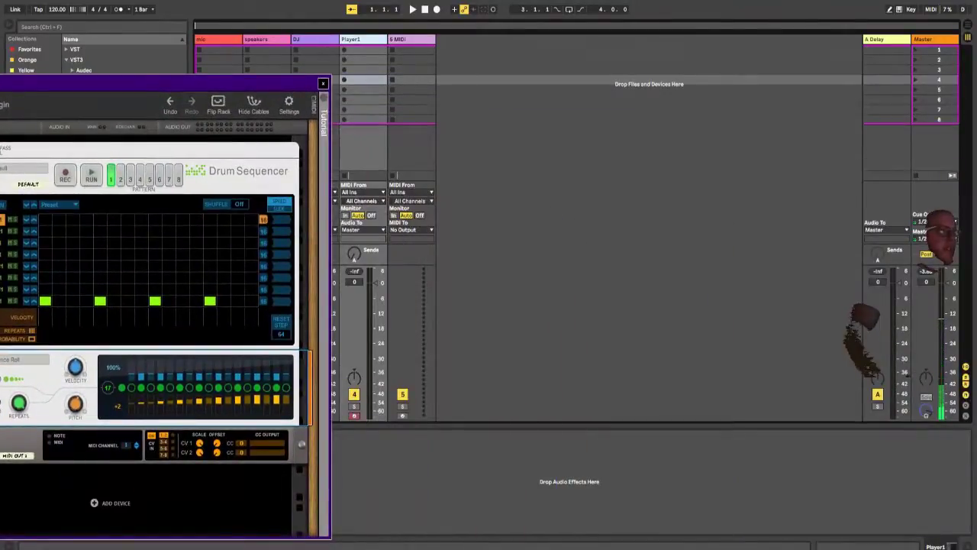
Step: Set the 5 MIDI track to receive MIDI from Player1's Reason Rack Plugin, with monitoring set to In
click(402, 39)
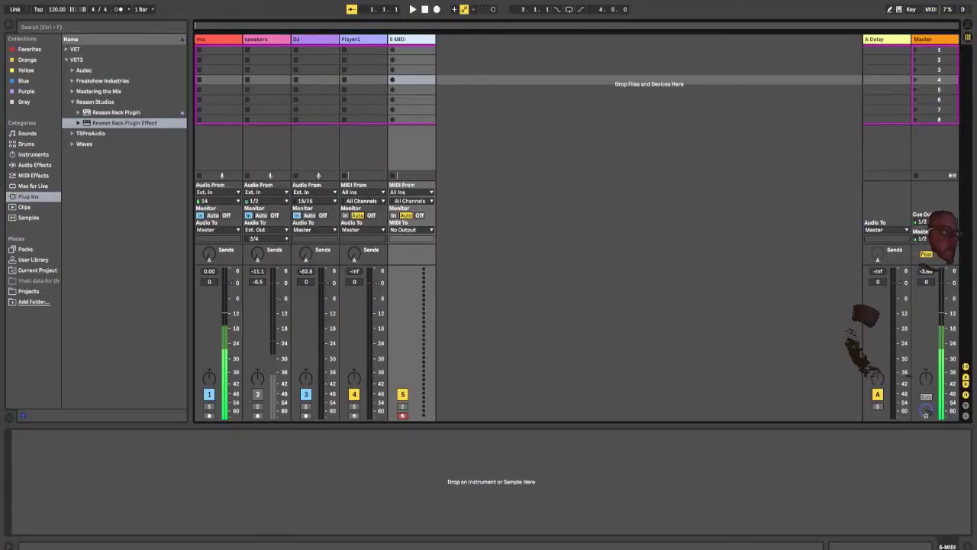
click(412, 193)
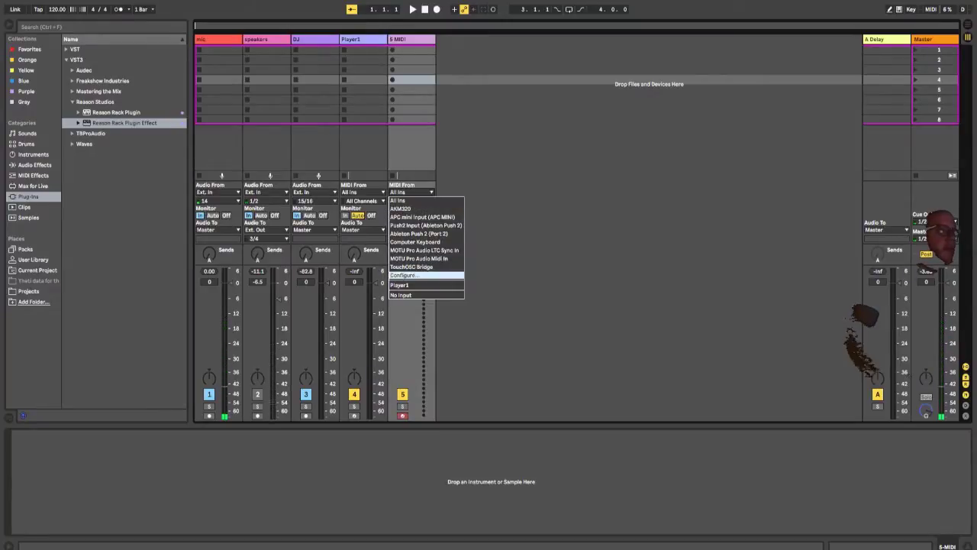
click(400, 285)
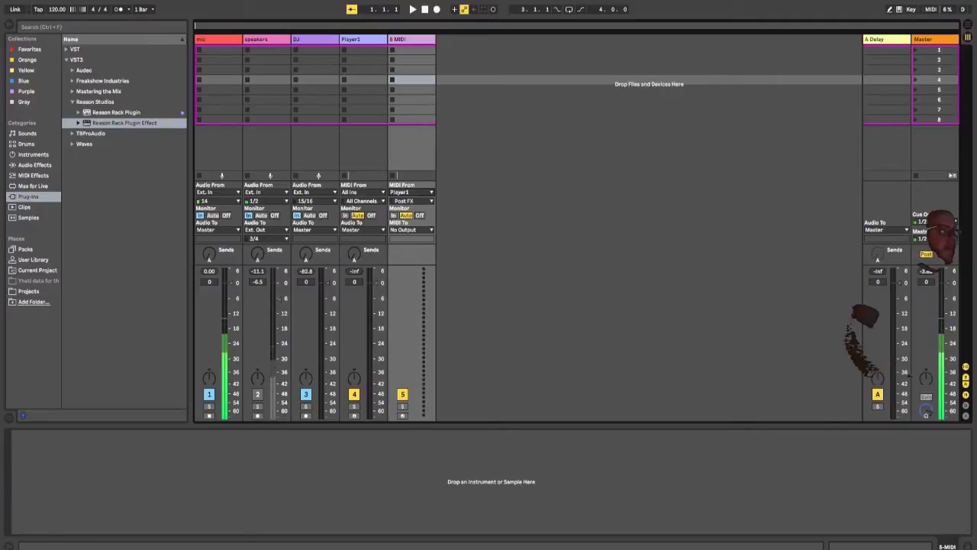
click(411, 201)
click(419, 226)
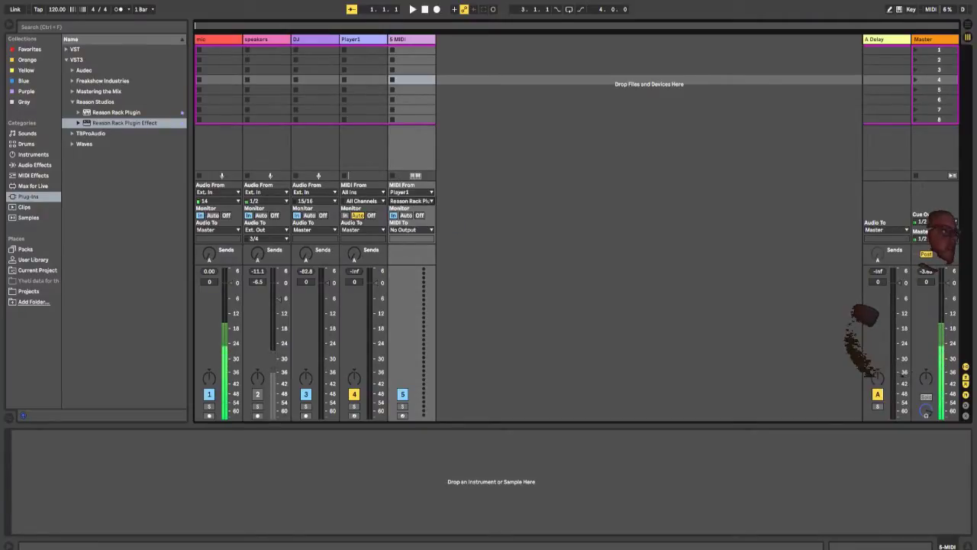
Step: Load the Pigments instrument from the VST VCollection folder onto the 5 MIDI track and reposition its window over the session
click(35, 165)
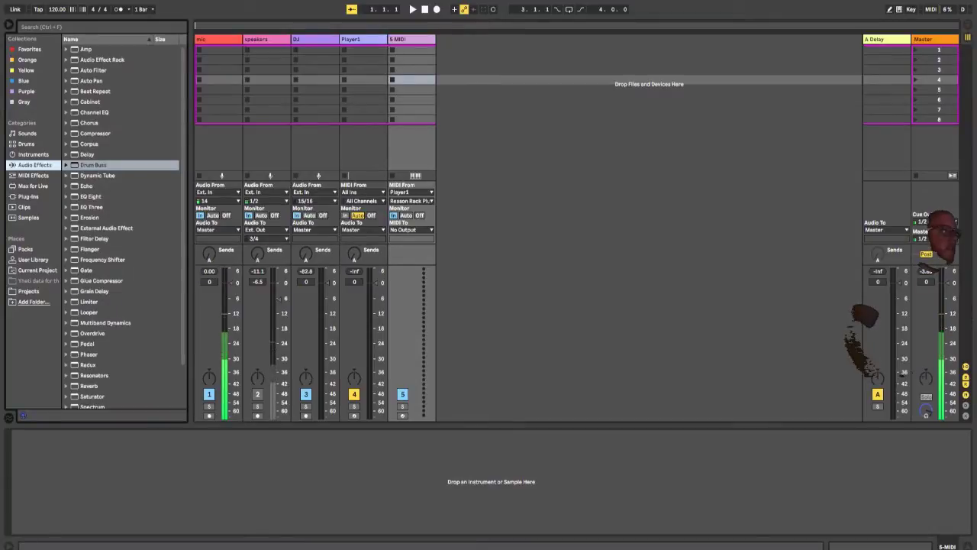
click(28, 196)
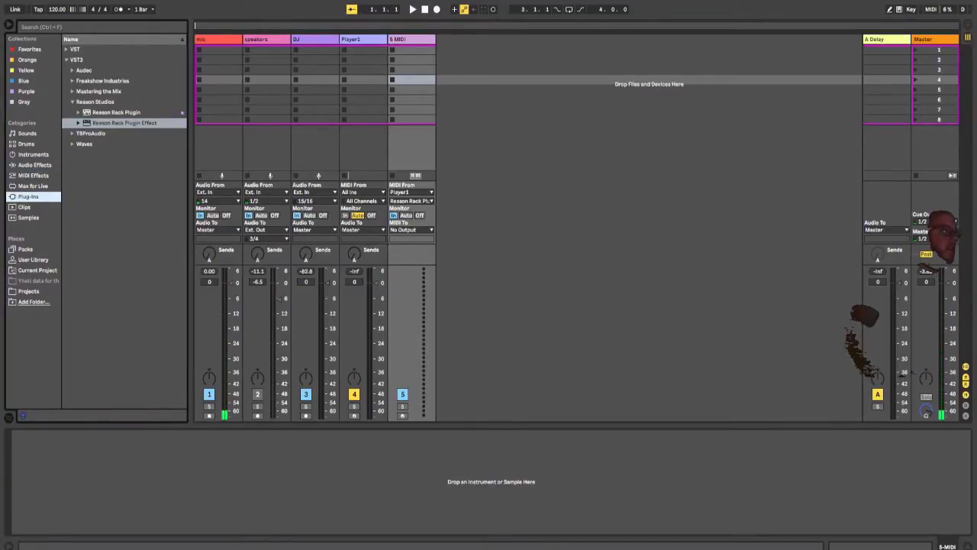
key(Left)
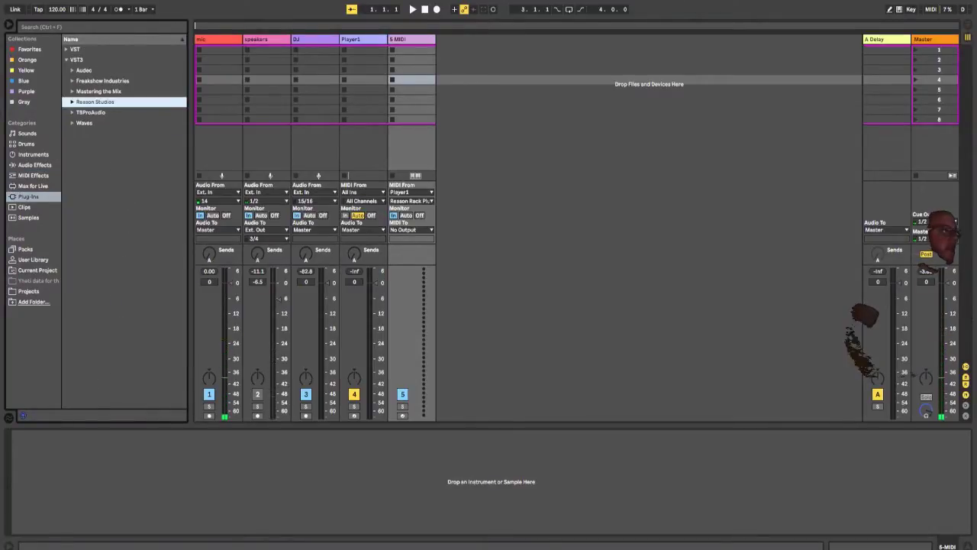
click(66, 49)
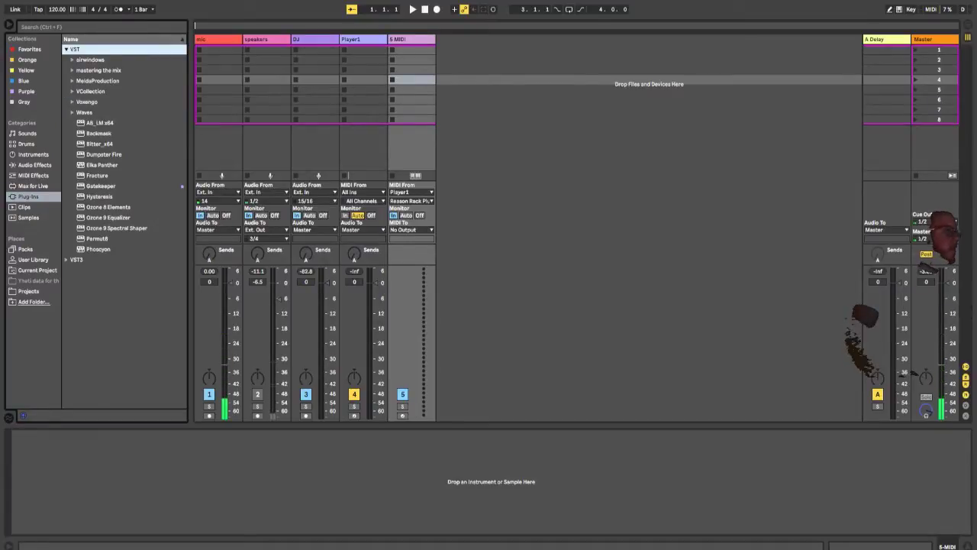
click(73, 92)
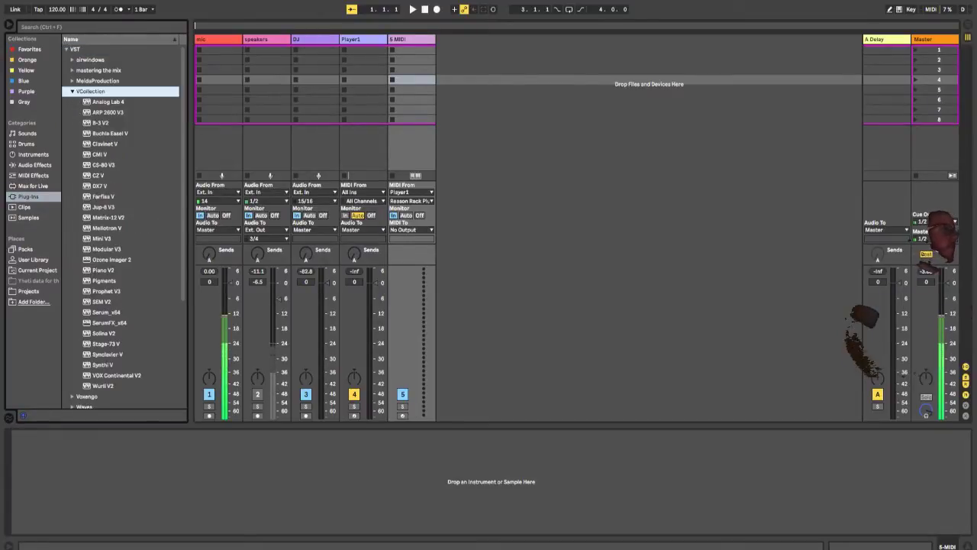
click(103, 280)
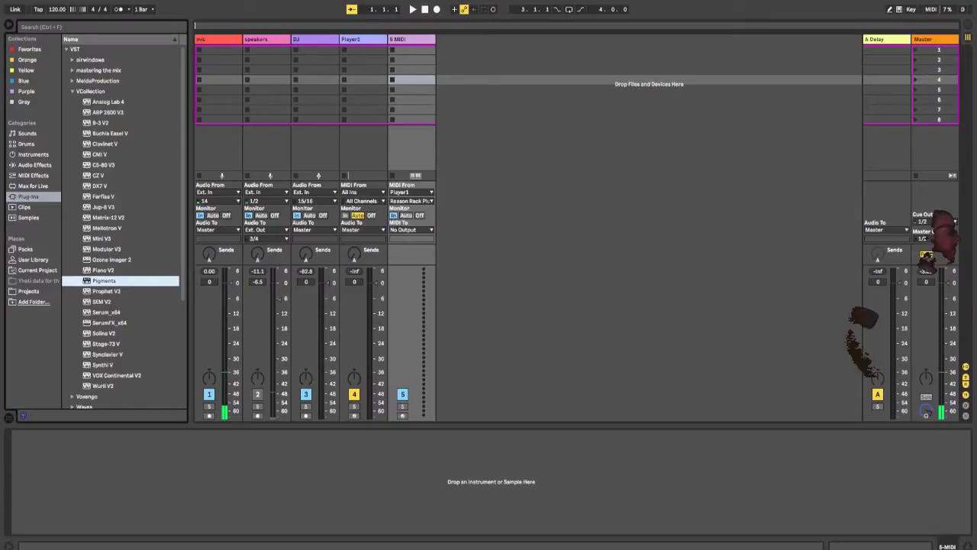
key(Return)
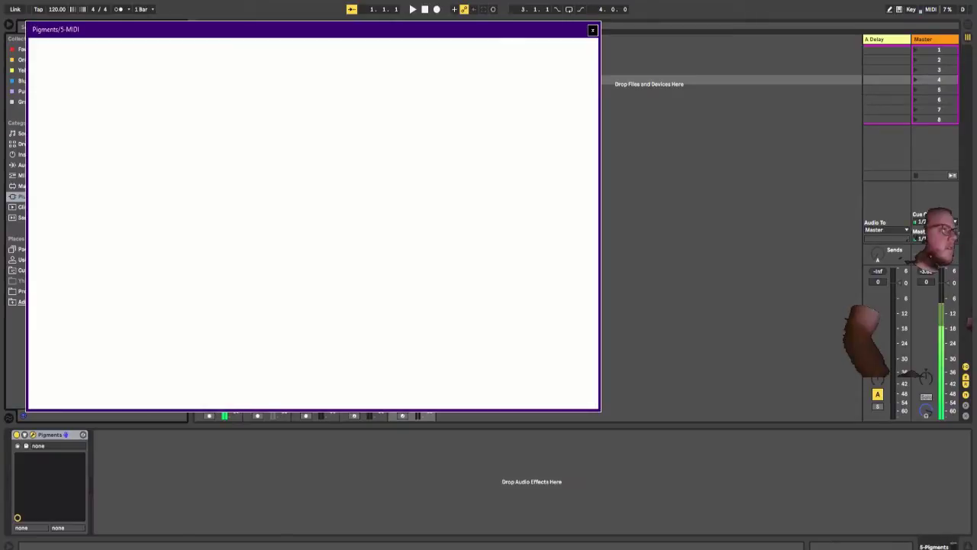
drag(292, 30, 477, 122)
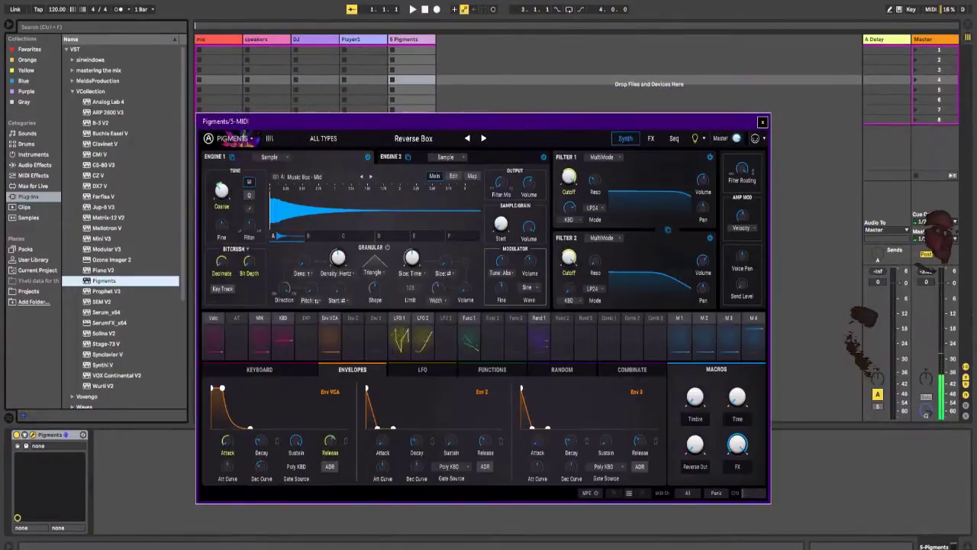
click(232, 138)
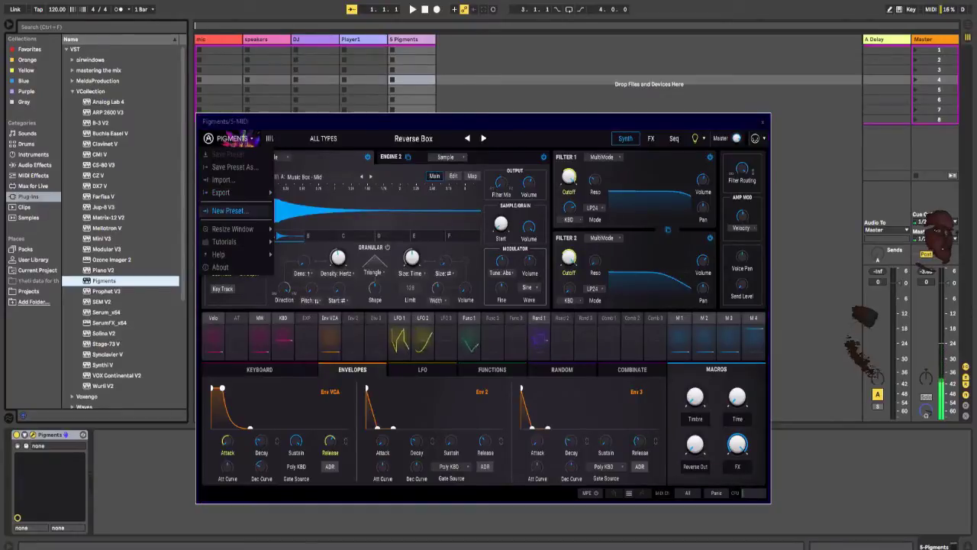
click(324, 139)
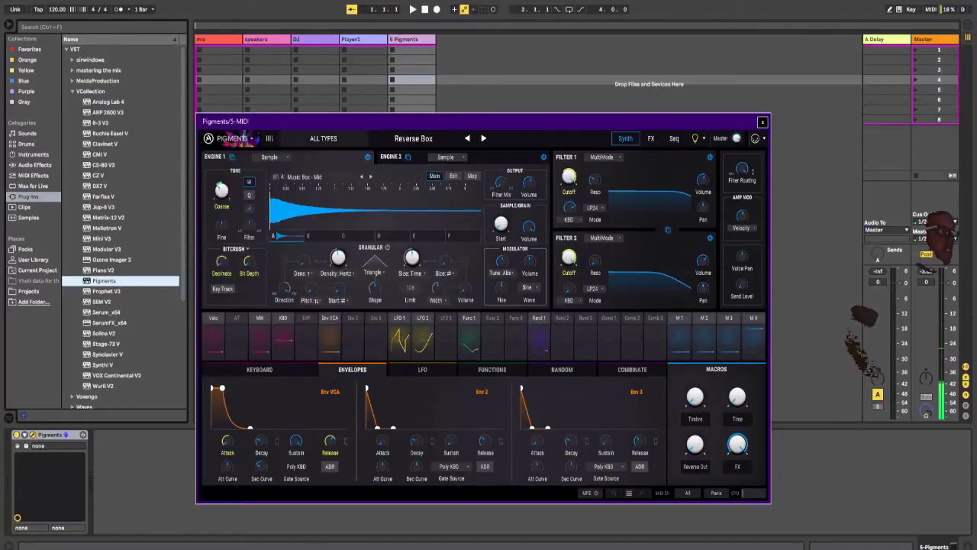
click(233, 138)
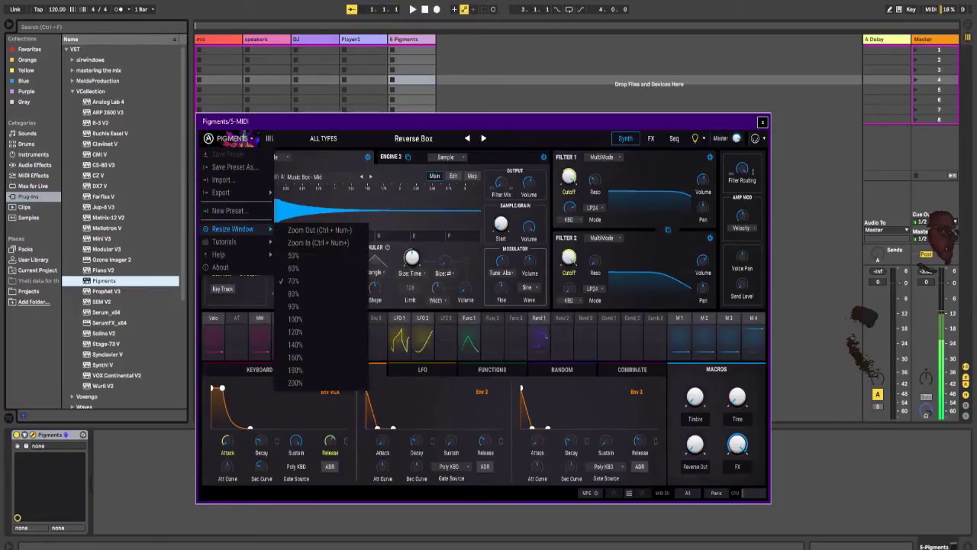
click(413, 139)
click(323, 139)
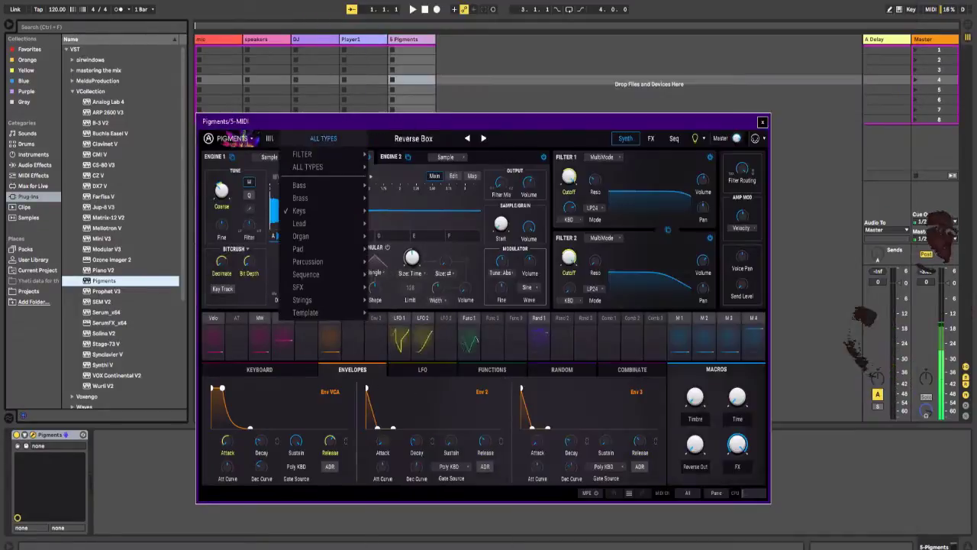
Step: Search the Pigments preset browser for "default" and load the Default template preset
click(269, 139)
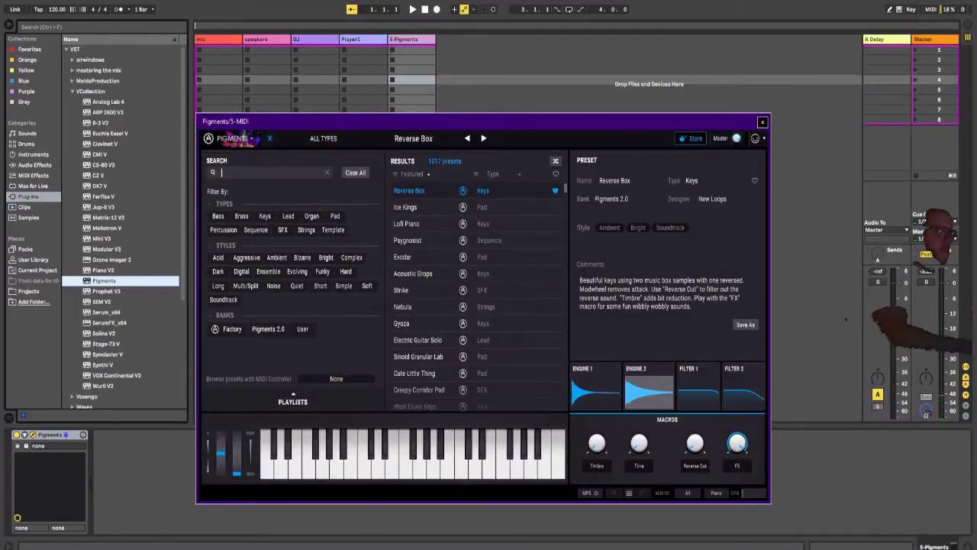
text(default)
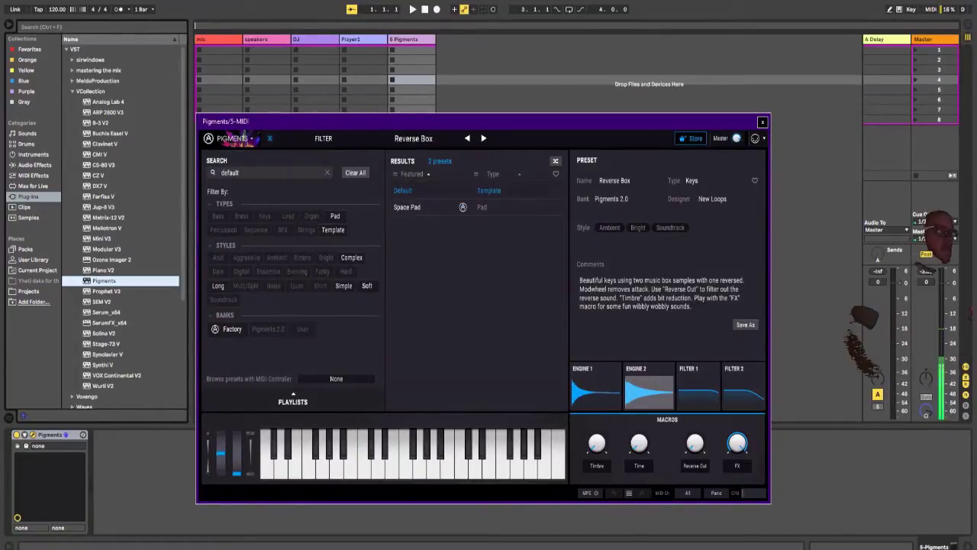
click(403, 191)
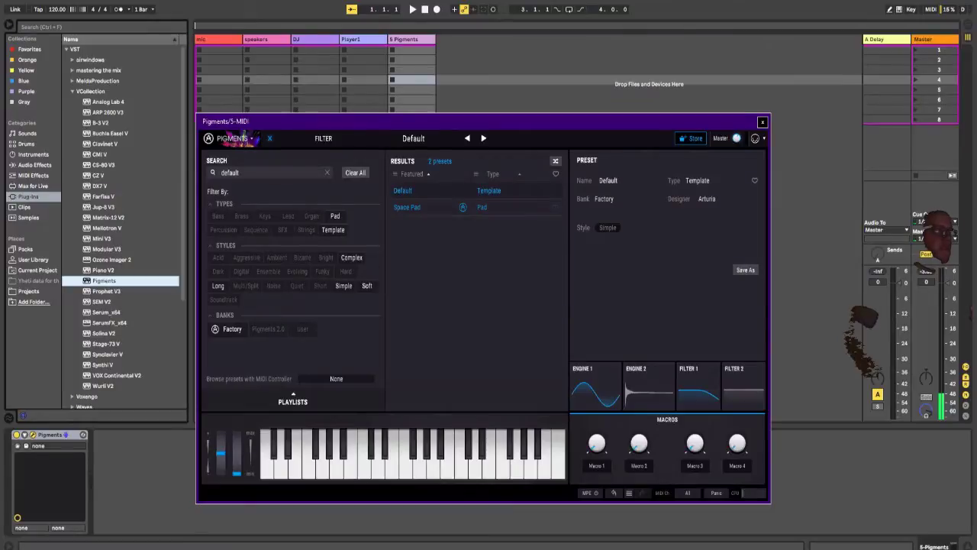
Step: Clear the Pigments preset browser and window away, bring up Player1's Reason Rack Plugin, and start playback
click(270, 138)
drag(523, 135, 458, 447)
click(355, 416)
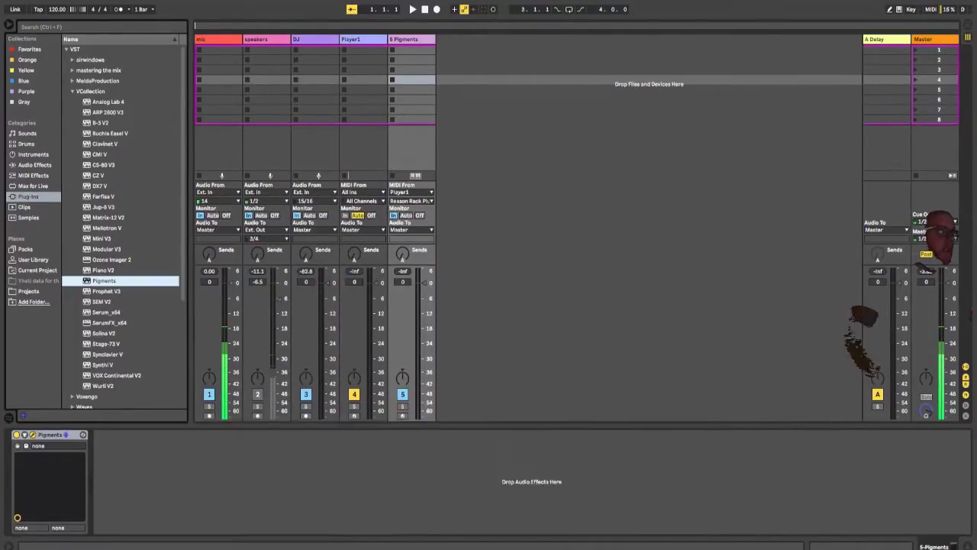
key(space)
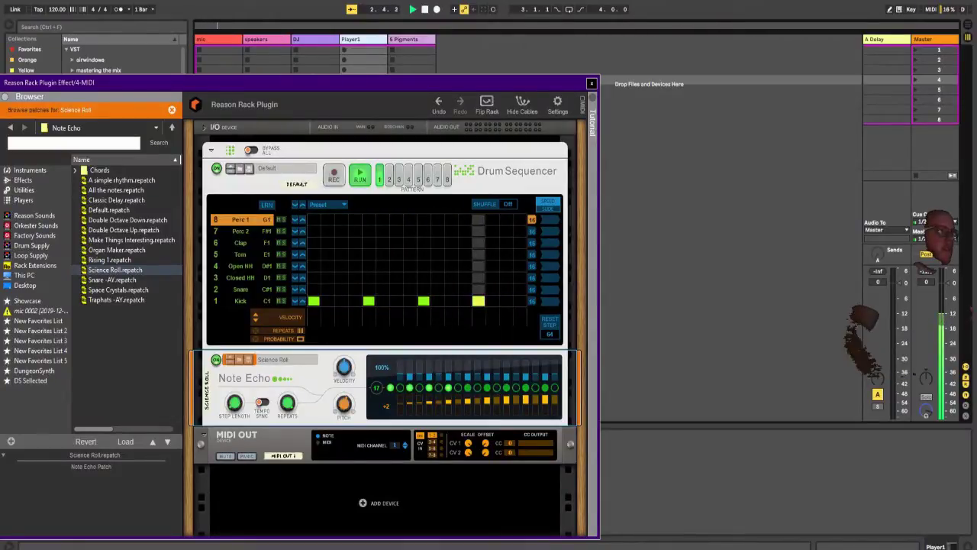
Step: Remove the Kick hits on steps 5, 9 and 13 of the Drum Sequencer, keeping only step 1
click(240, 301)
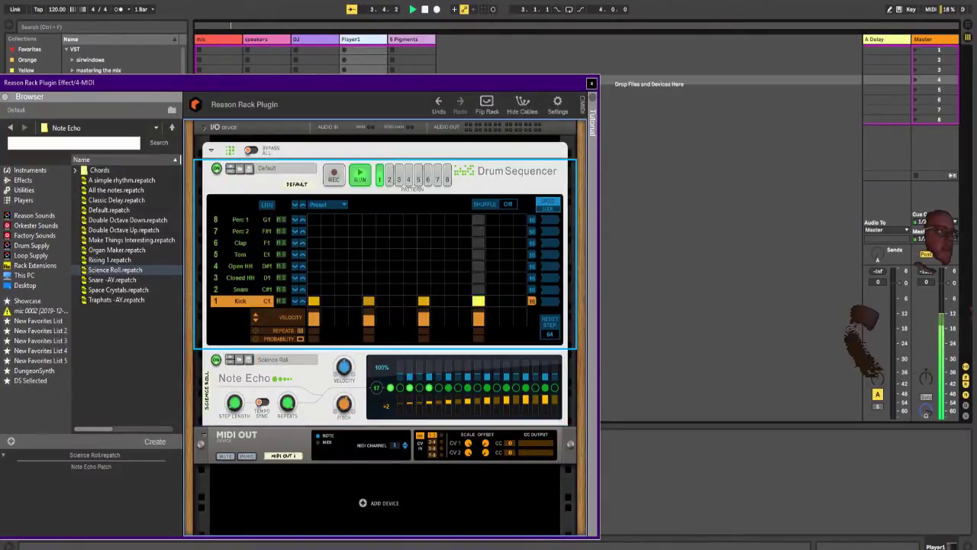
click(423, 301)
click(369, 301)
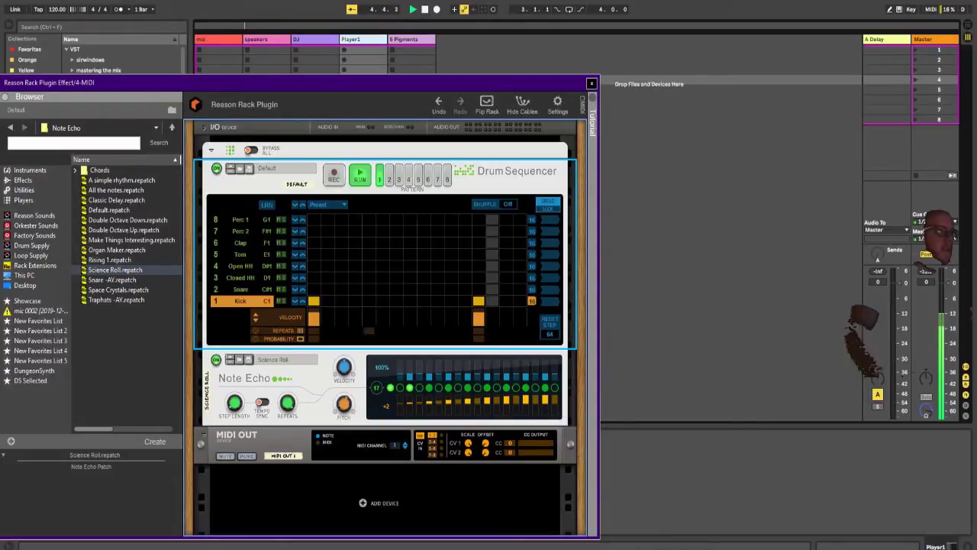
click(478, 301)
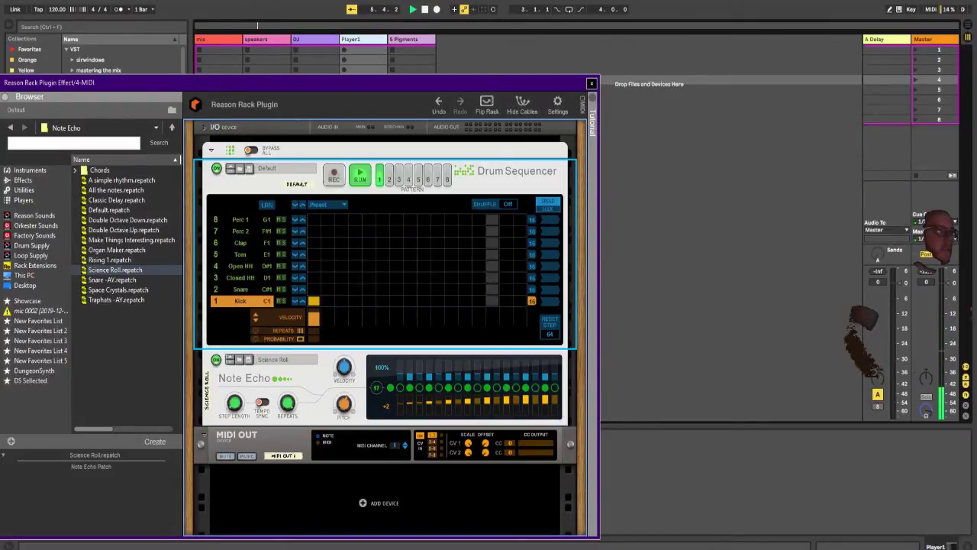
Step: Add a Perc 1 hit with reduced probability on step 9 of the Drum Sequencer and reposition the plugin window
click(240, 219)
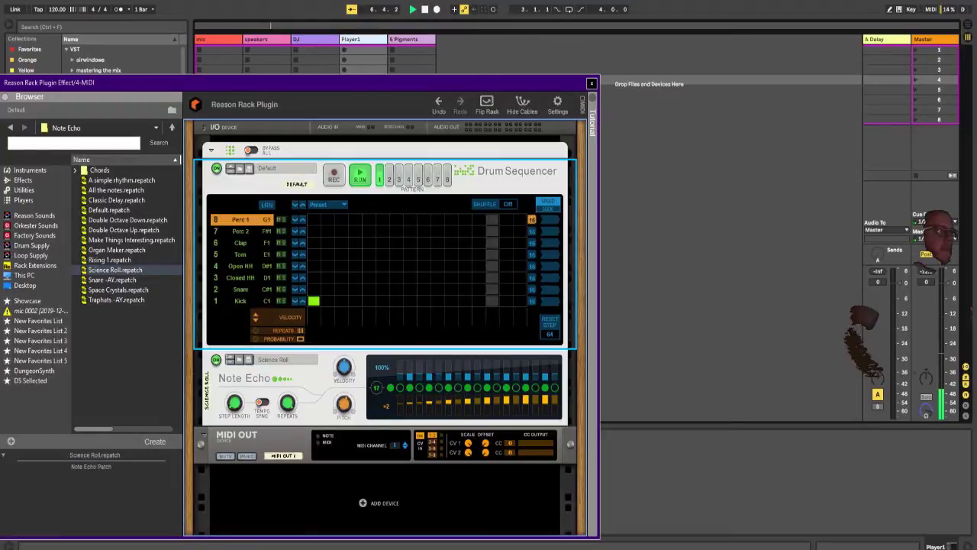
click(423, 219)
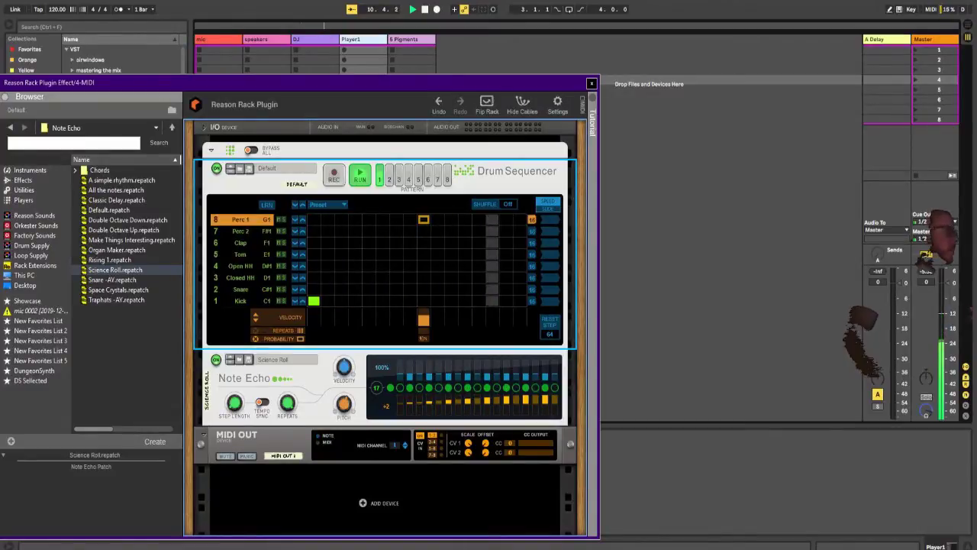
drag(305, 83, 347, 69)
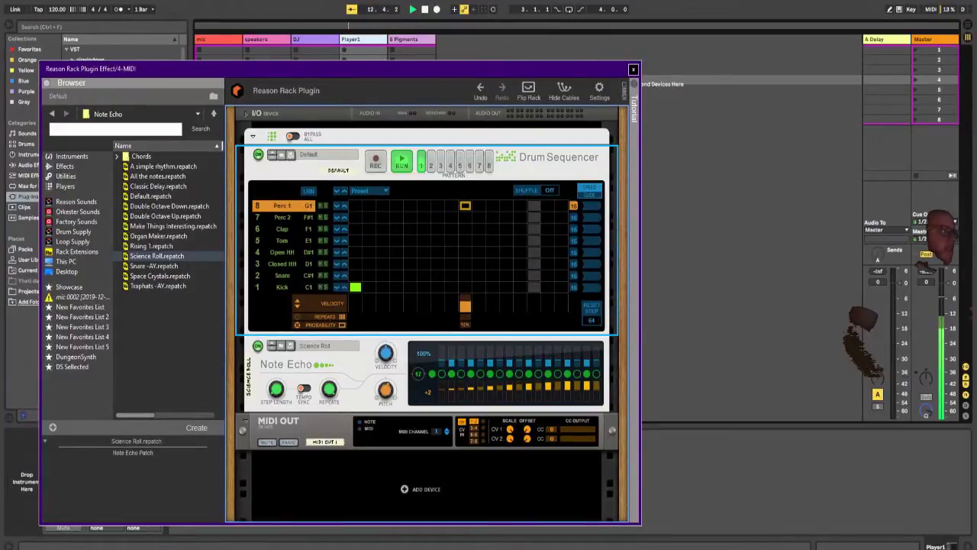
Step: Adjust the Note Echo's pitch and step length
drag(386, 390, 386, 386)
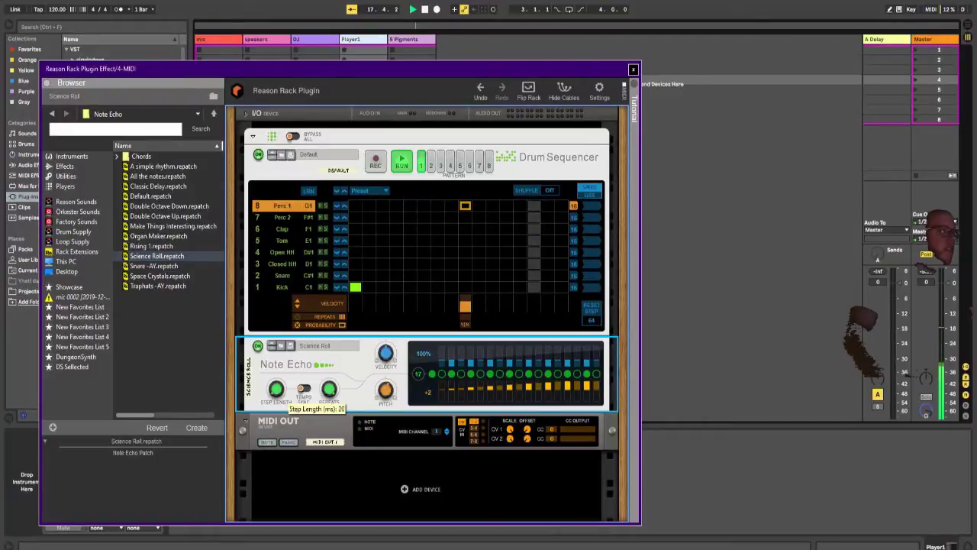
drag(277, 390, 277, 365)
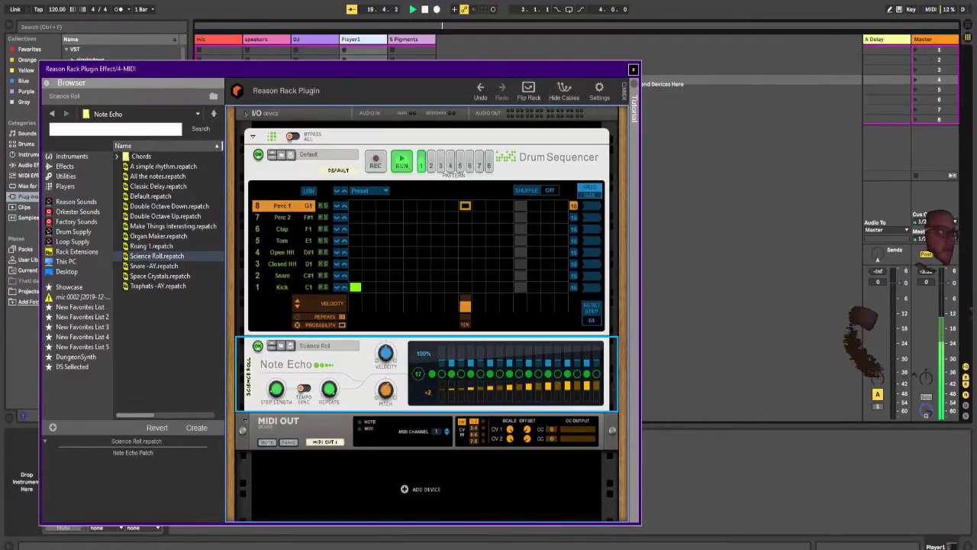
Step: Move the Reason Rack window aside, then bring up Pigments clear of the track mixer with its LFO section displayed
drag(623, 69, 232, 55)
drag(119, 53, 242, 97)
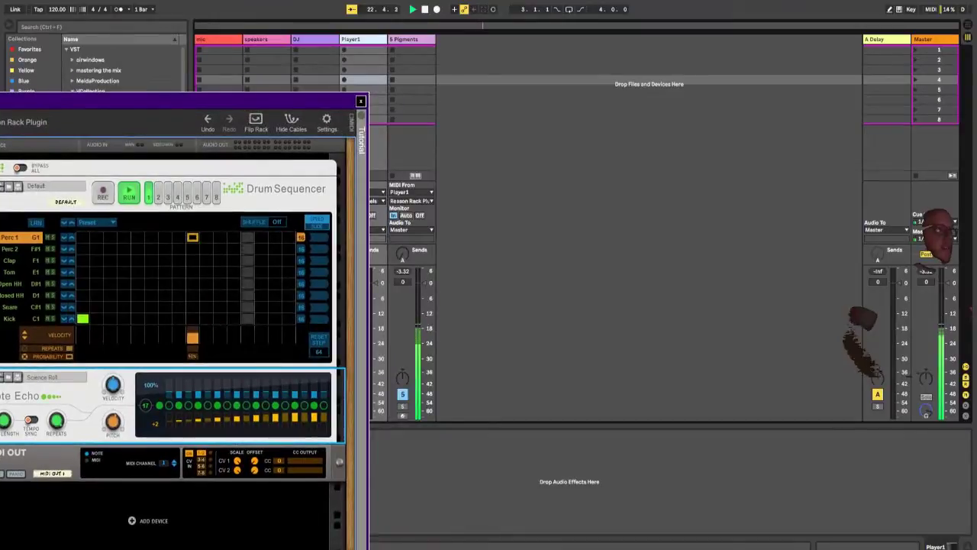
click(412, 79)
drag(431, 175, 643, 74)
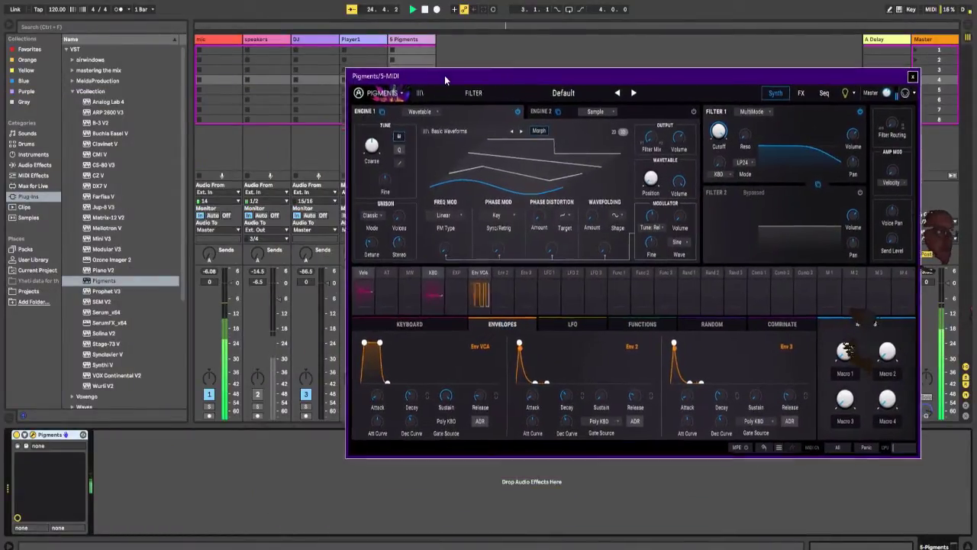
drag(444, 75, 479, 58)
click(602, 309)
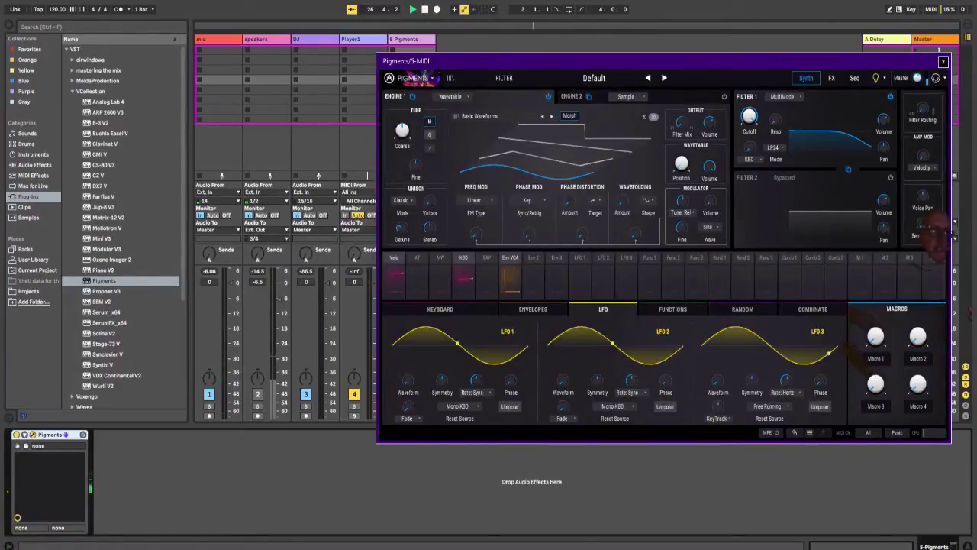
drag(593, 77, 673, 30)
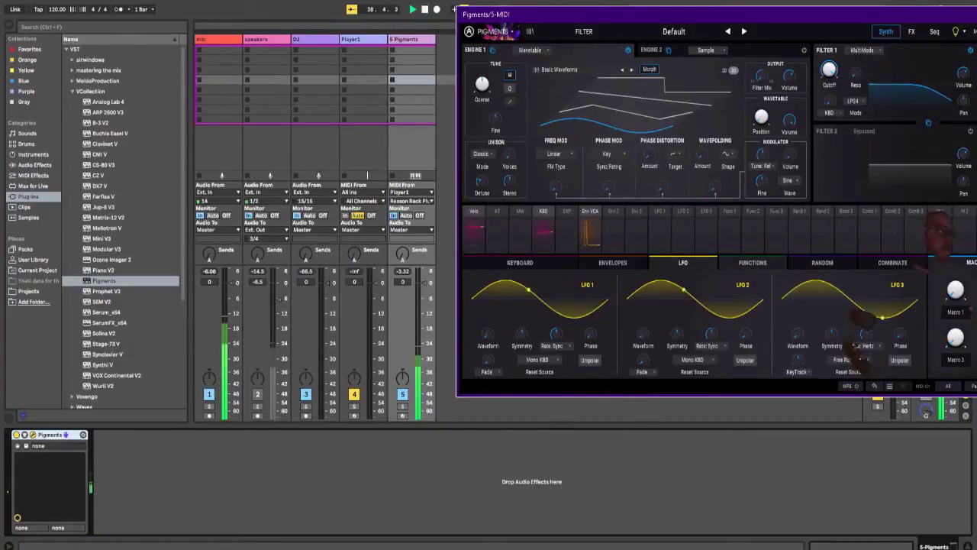
Step: Modulate Engine 1's wavetable position with Function 1 by 0.34 and redraw the function as a rising ramp
drag(761, 116, 761, 104)
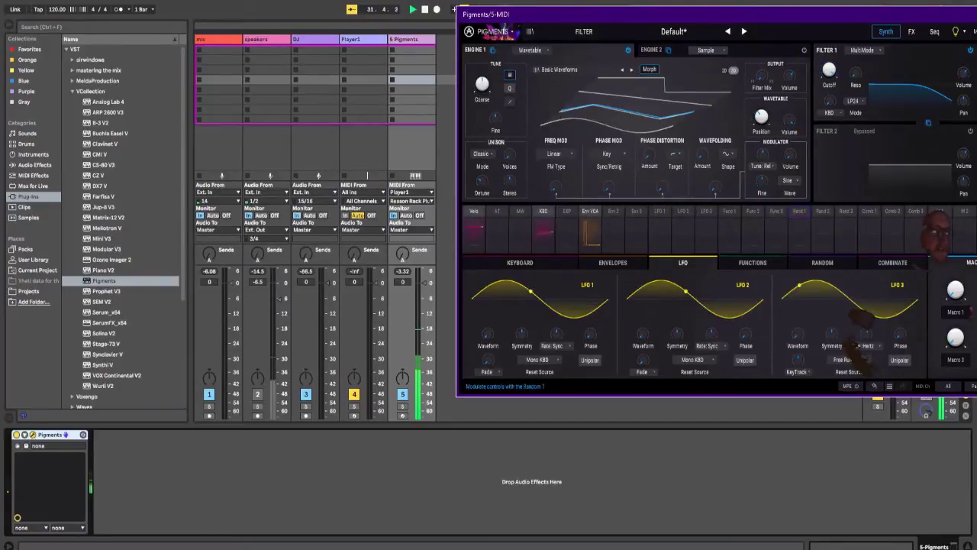
click(761, 116)
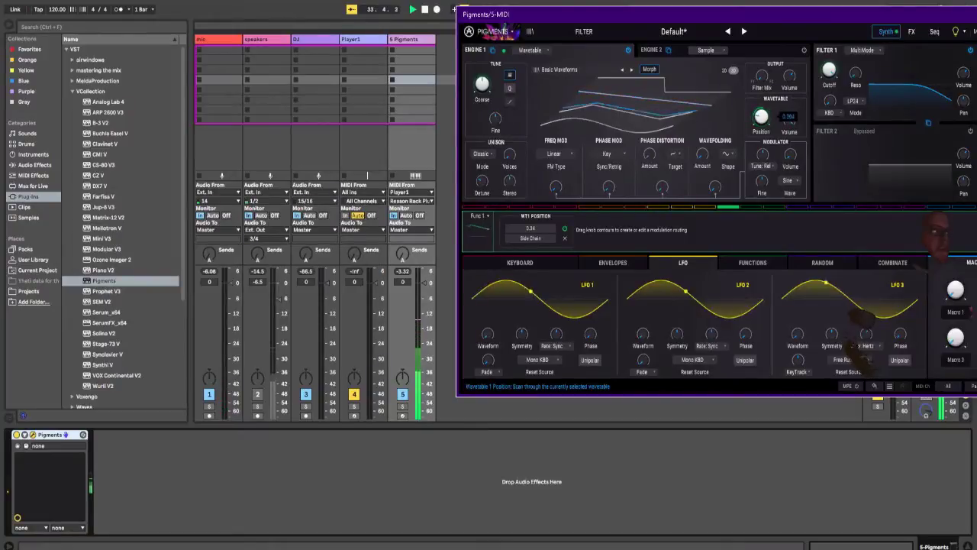
click(752, 262)
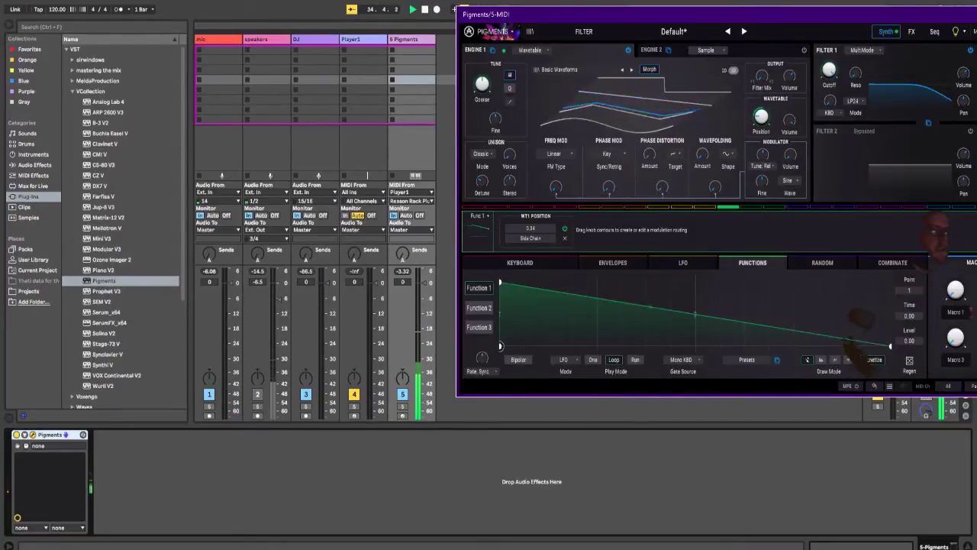
drag(501, 282, 500, 345)
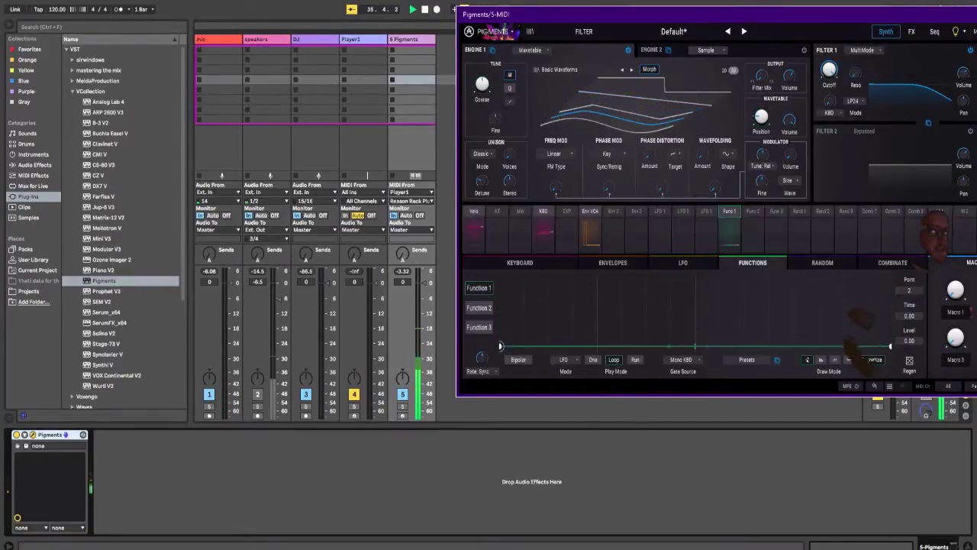
drag(889, 346, 889, 283)
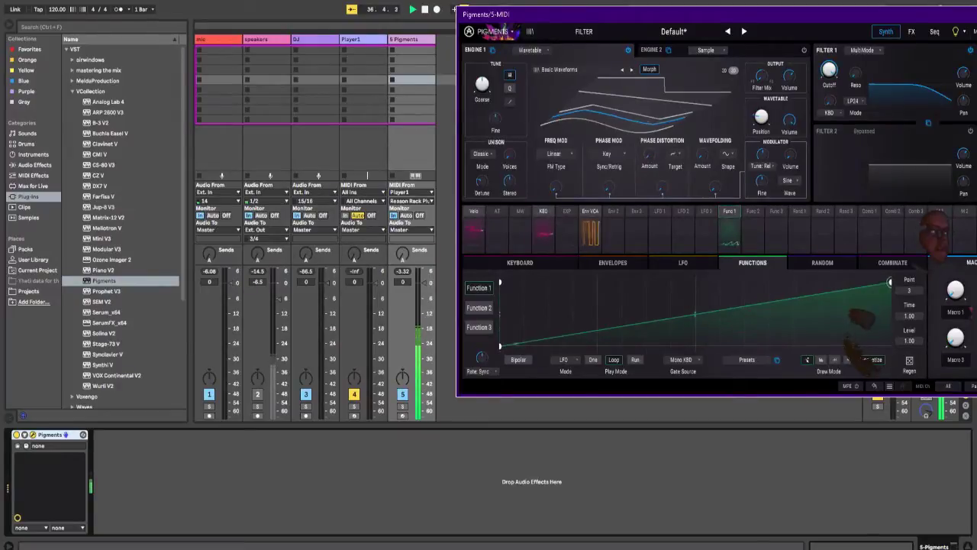
Step: Set Function 1 to Run play mode with its rate in Hertz
click(635, 359)
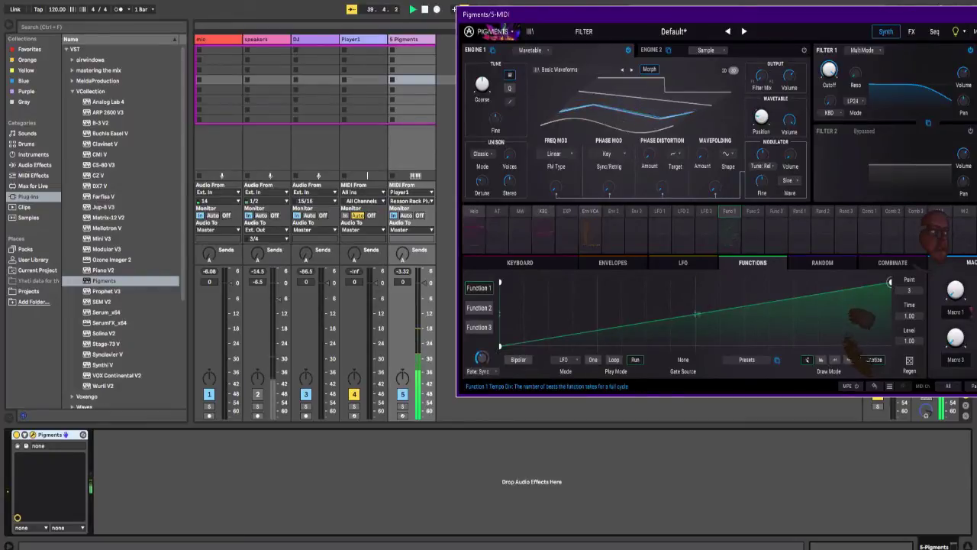
click(482, 371)
click(485, 355)
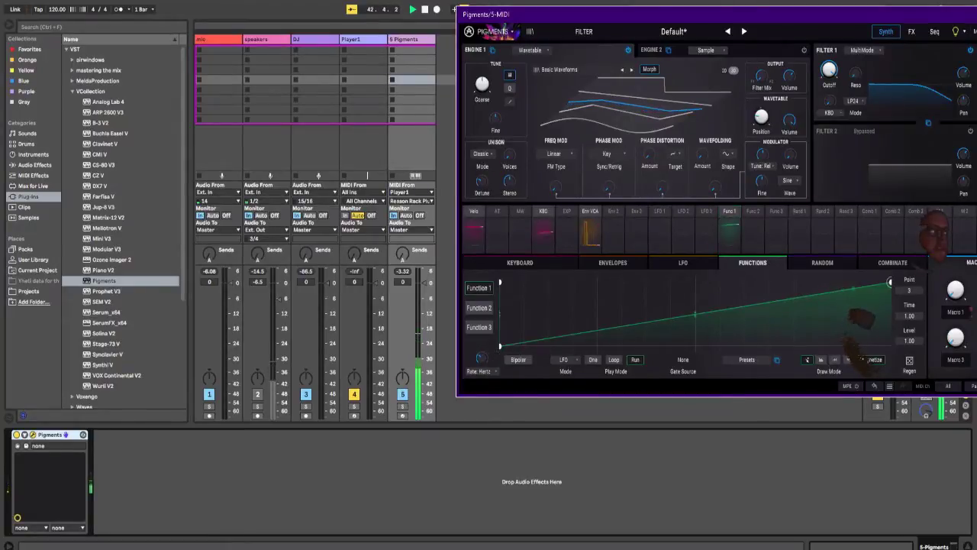
Step: Raise Function 1's wavetable position modulation to 1.00 and reshape the function into a triangle peaking at time 0.500
click(729, 230)
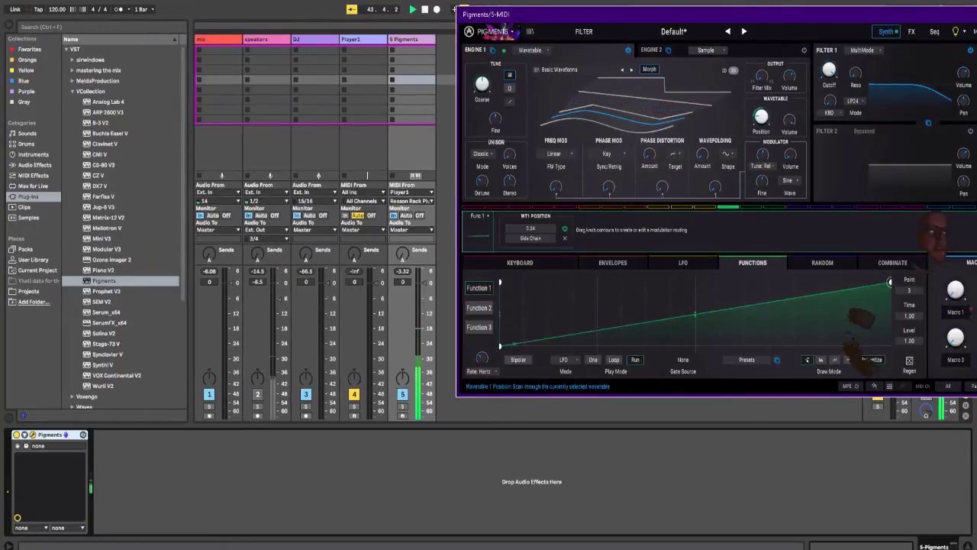
drag(761, 116, 761, 113)
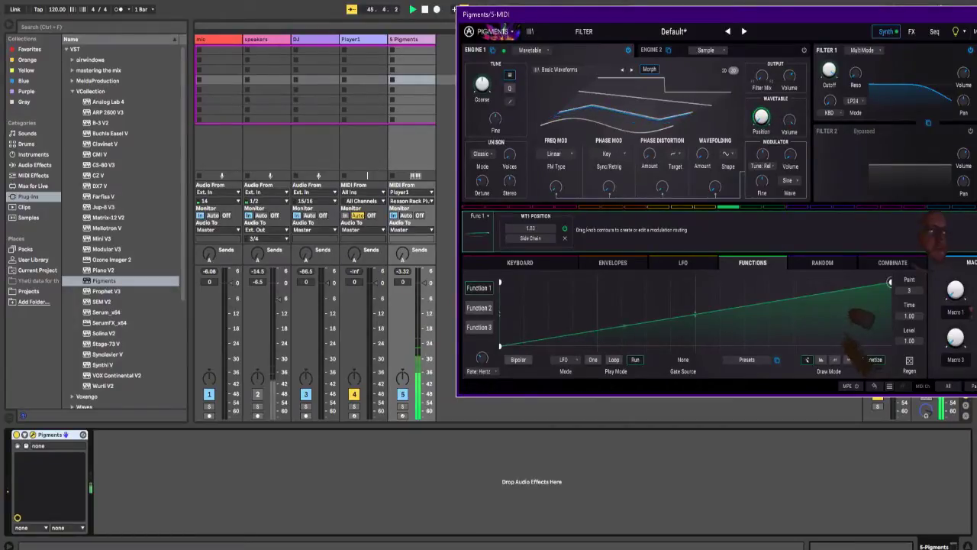
drag(691, 314, 687, 282)
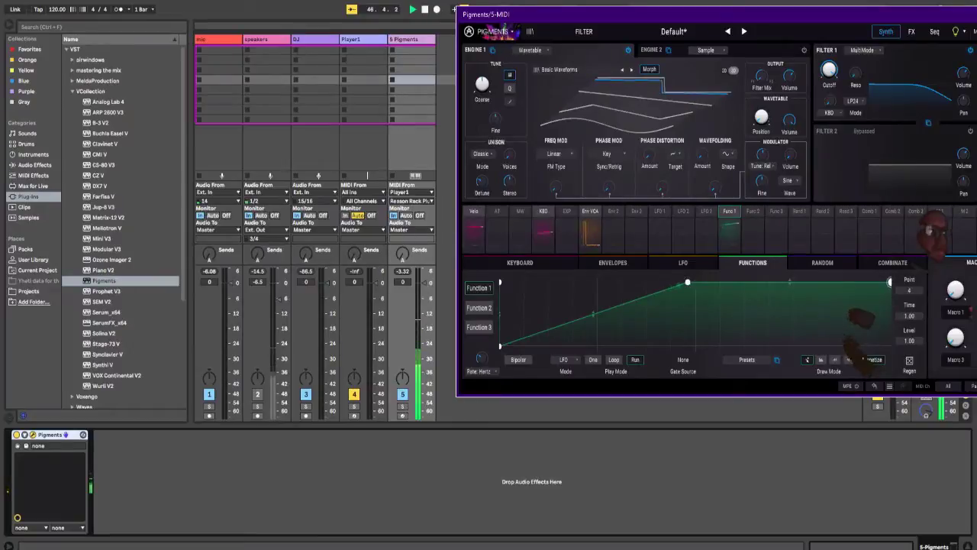
drag(890, 281, 889, 346)
drag(687, 281, 694, 282)
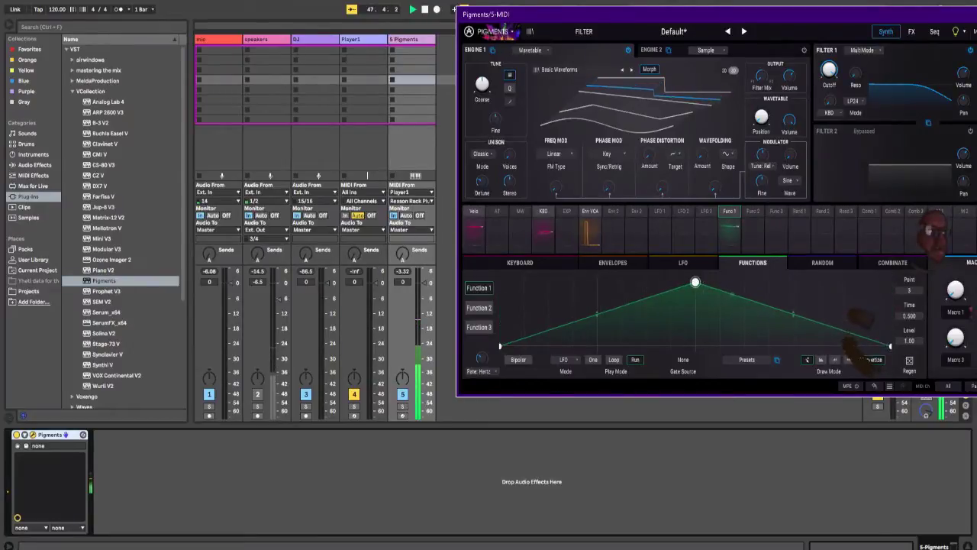
Step: Route Random 1 to the modulation amount of Engine 1's phase distortion at 1.00
click(822, 262)
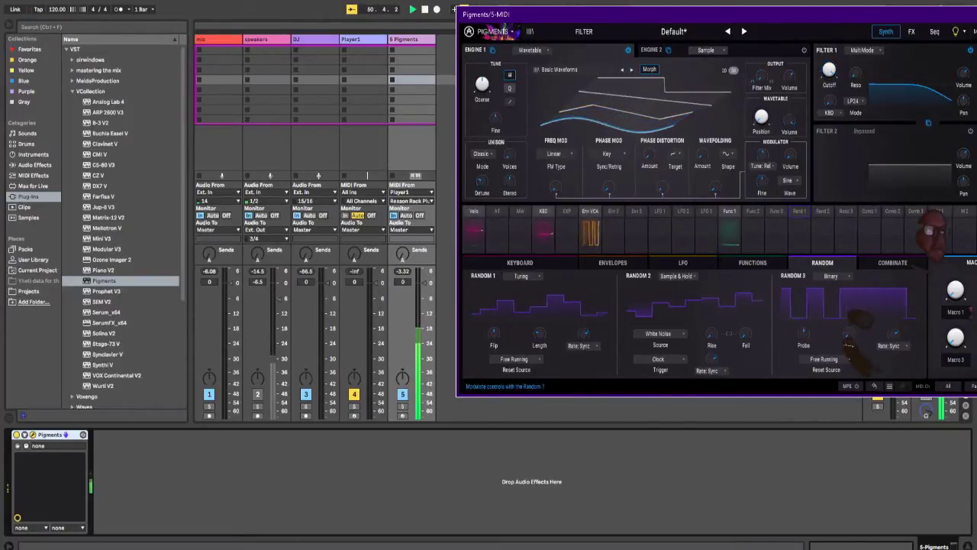
click(799, 210)
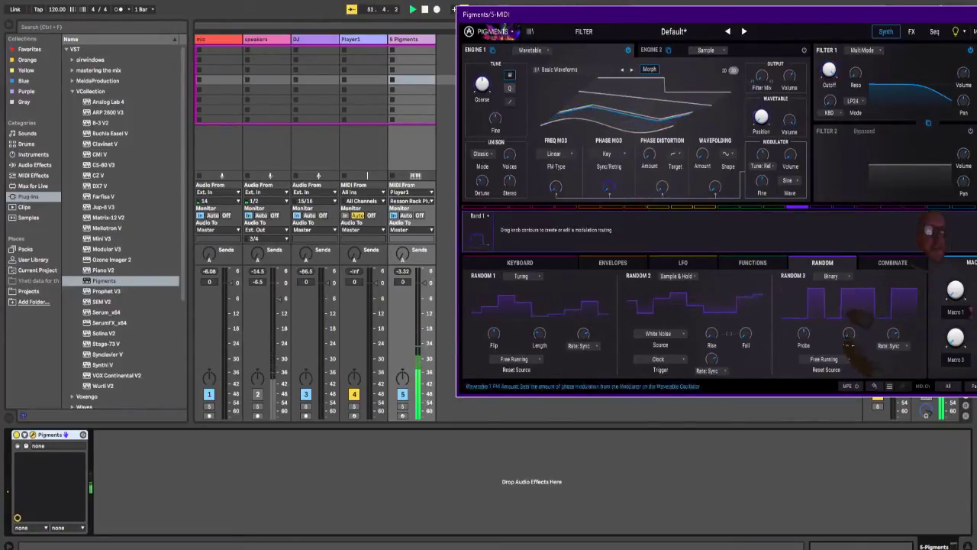
drag(662, 187, 663, 115)
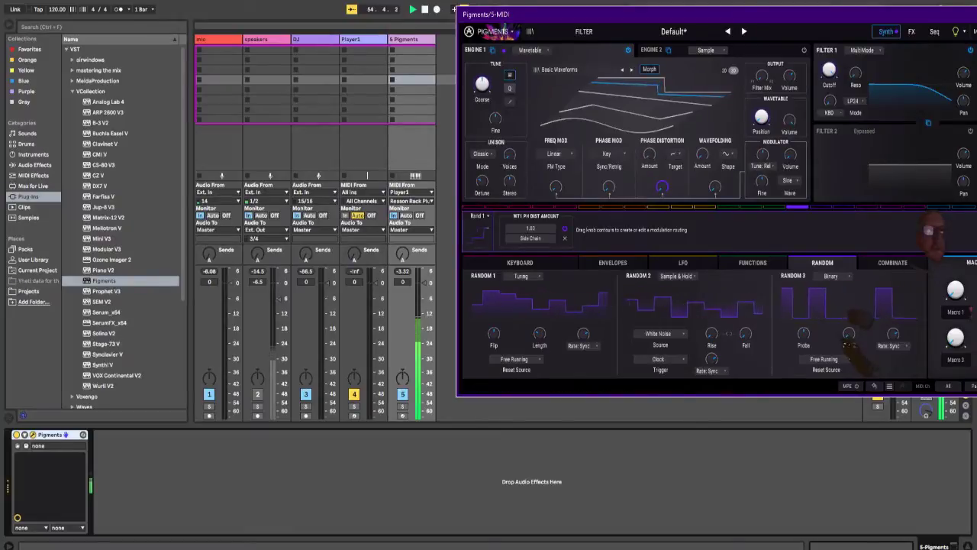
Step: Set LFO 1's reset source to Free Running and its rate mode to Hertz
click(683, 262)
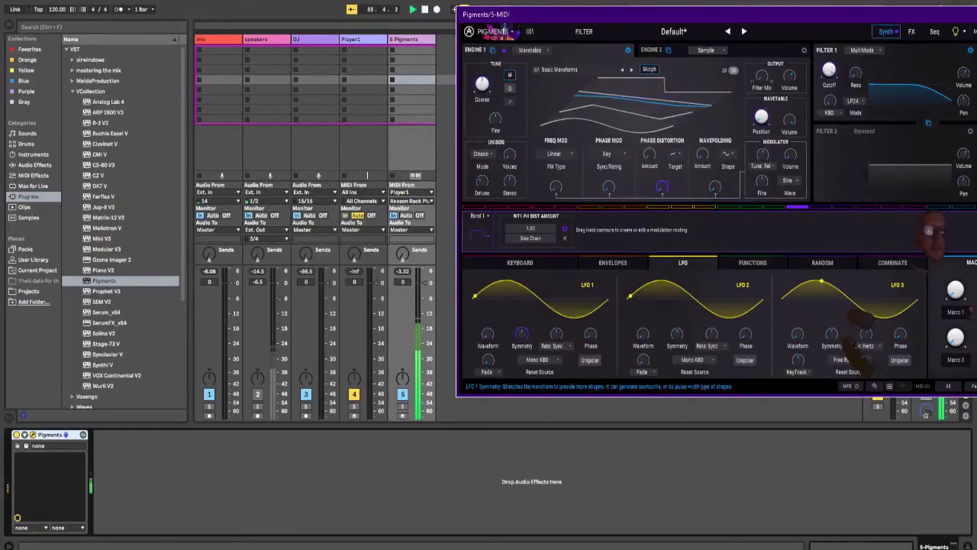
click(538, 359)
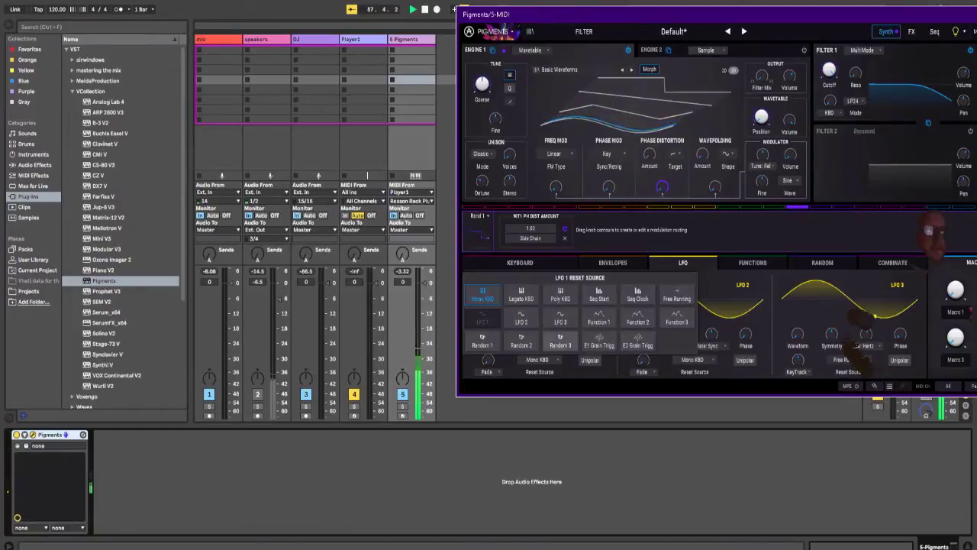
click(676, 296)
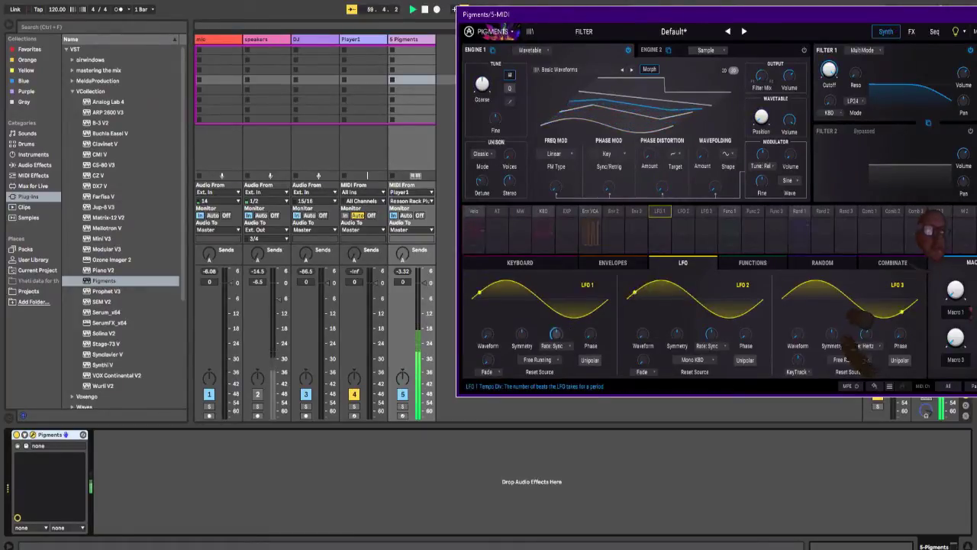
click(552, 346)
click(497, 328)
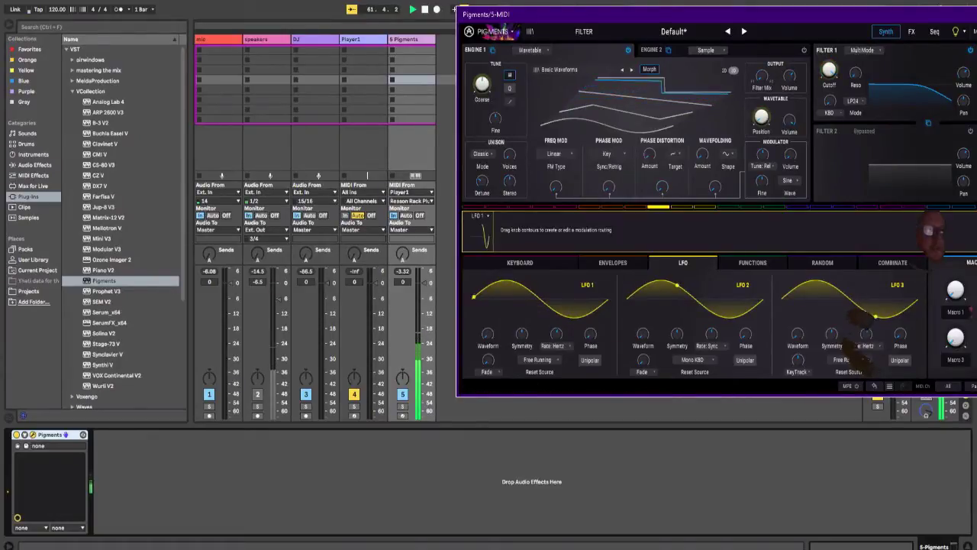
Step: Modulate Engine 1's phase distortion amount with LFO 1 and change the LFO's waveform to a triangle
mouse_move(650, 154)
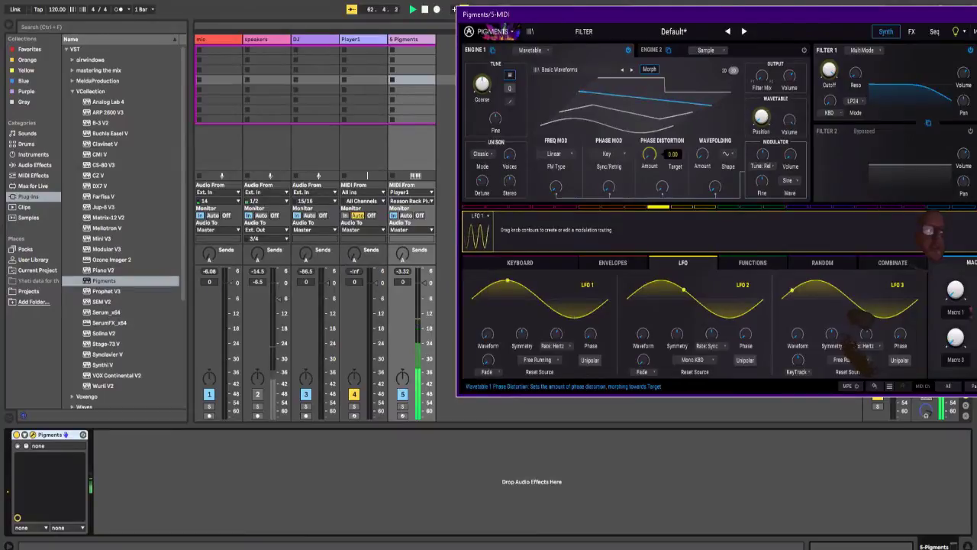
drag(650, 154, 649, 148)
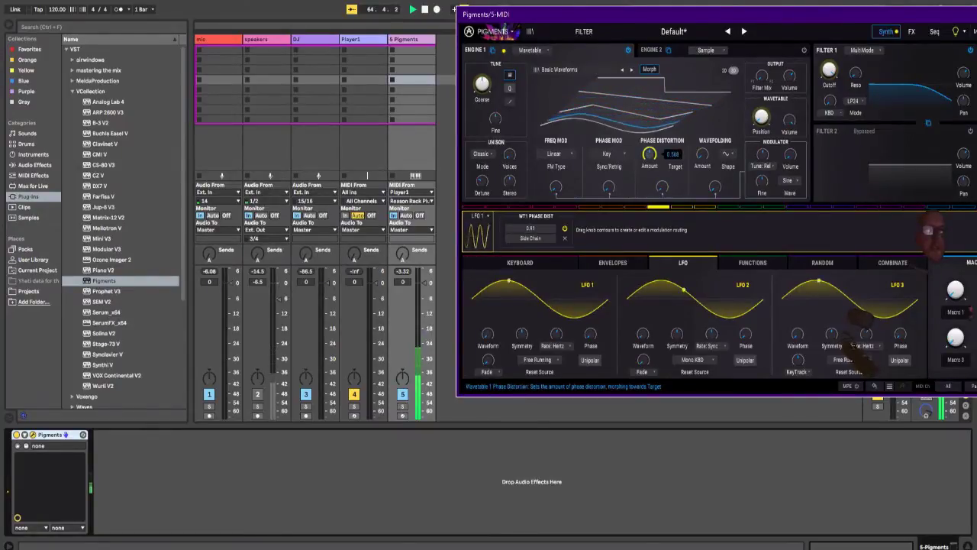
drag(487, 335, 488, 322)
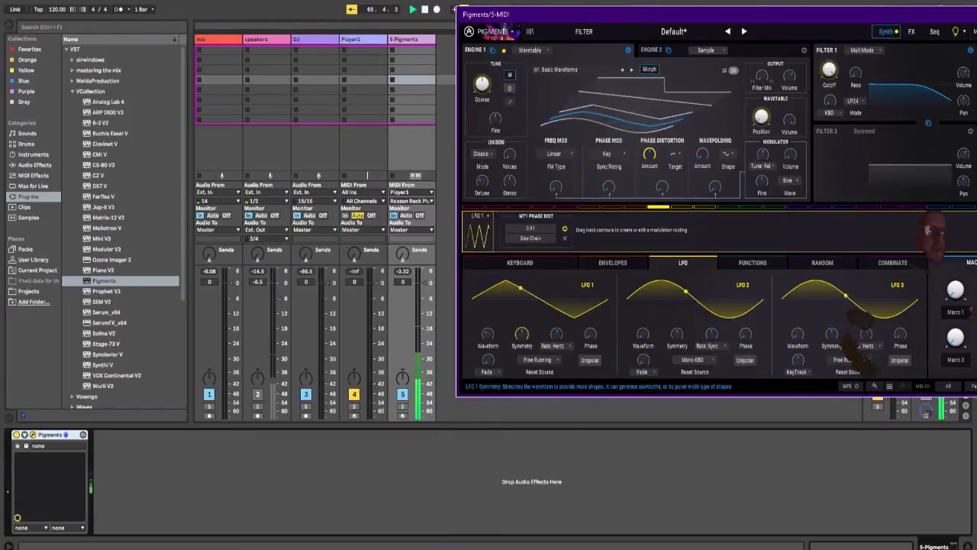
Step: Lower LFO 1's rate in Pigments, then hide the open plug-in window
drag(556, 334, 556, 356)
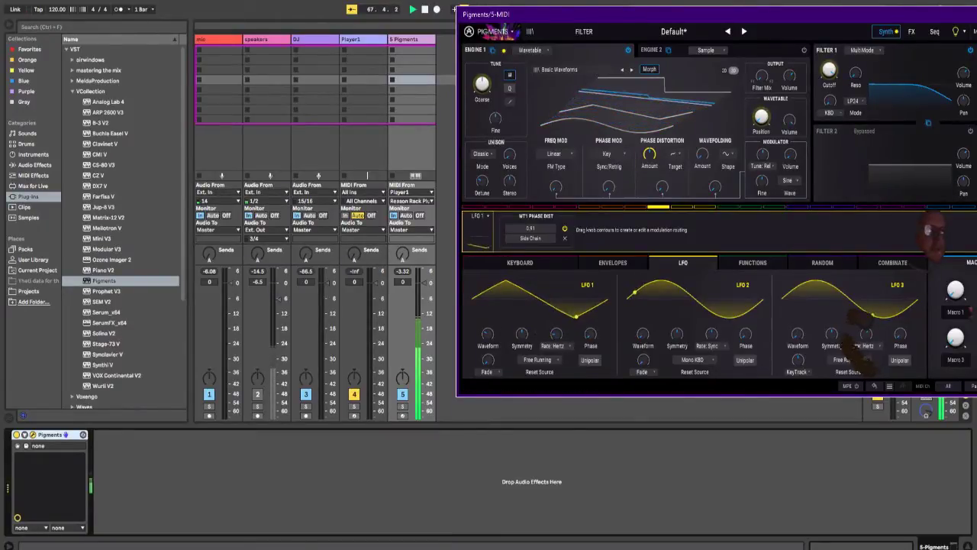
drag(693, 13, 489, 47)
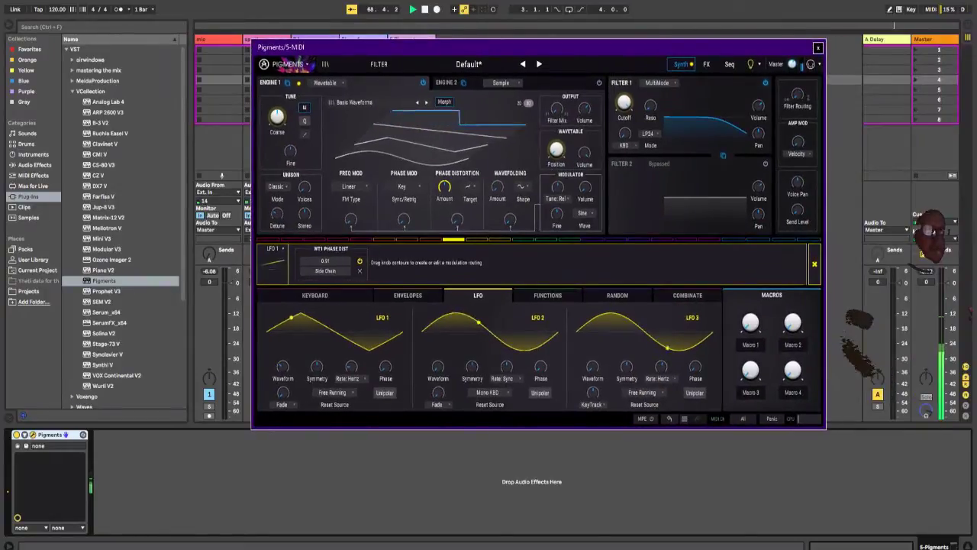
key(ctrl+alt+p)
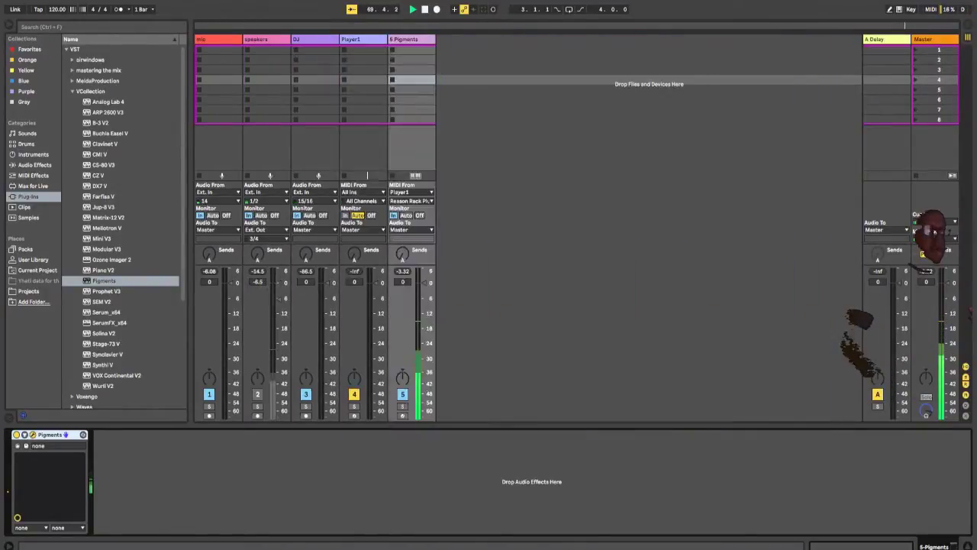
Step: Insert a new MIDI track between the Player1 and Pigments tracks
click(411, 39)
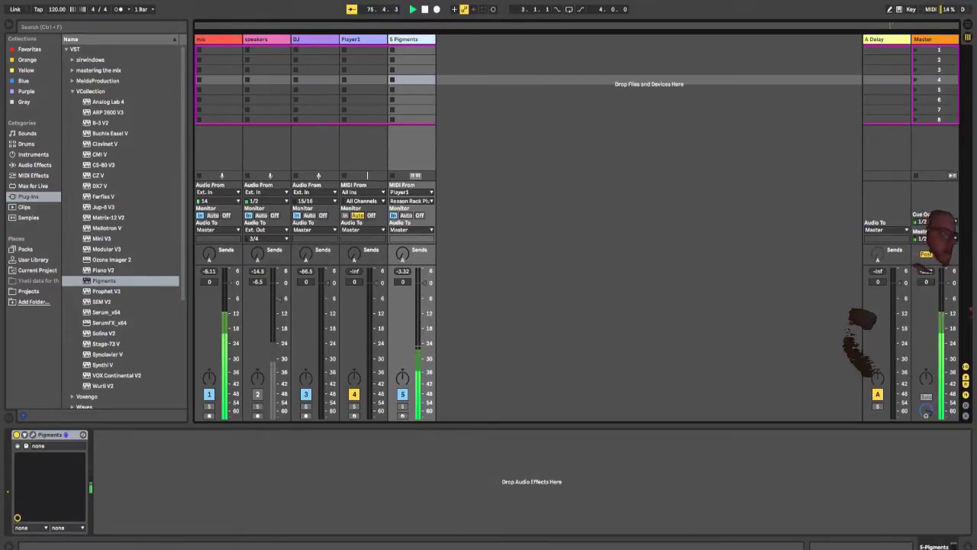
click(362, 39)
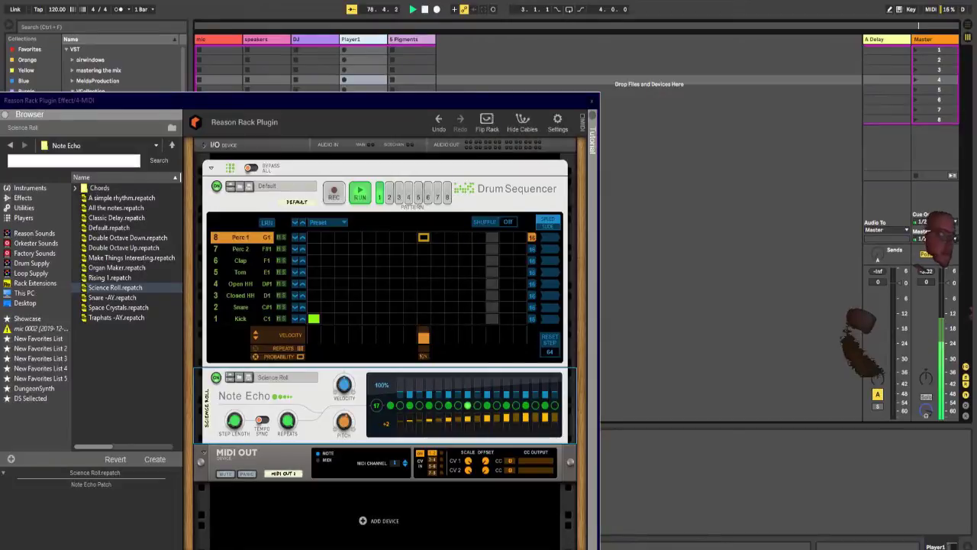
key(ctrl+shift+t)
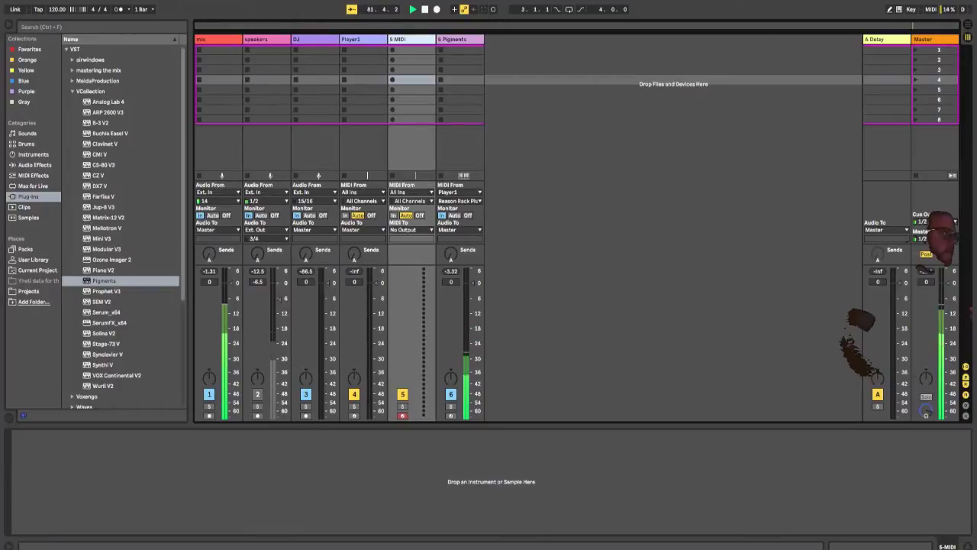
click(105, 281)
scroll(122, 281, down, 1)
scroll(121, 229, up, 1)
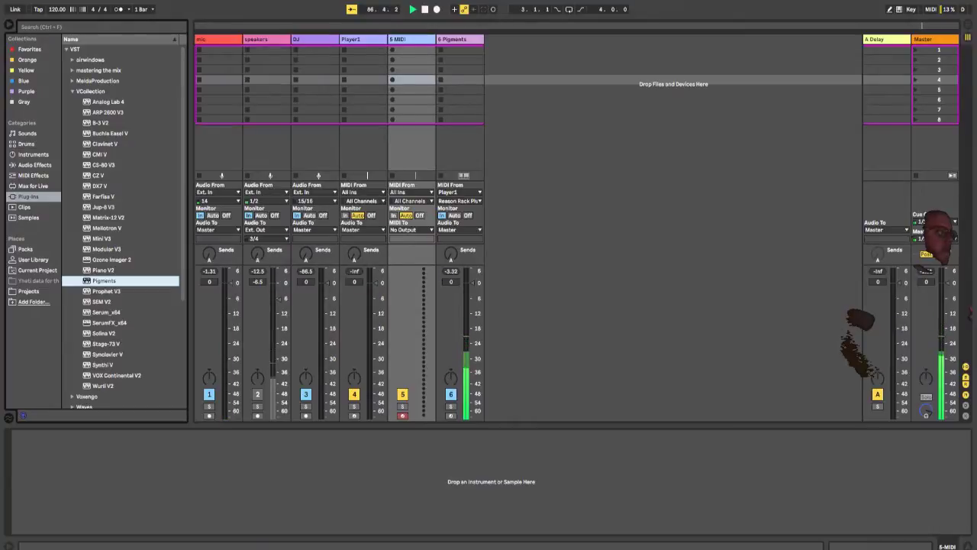
Step: Check Ableton Live's processor load in Task Manager, then return to the Live set
key(alt+Tab)
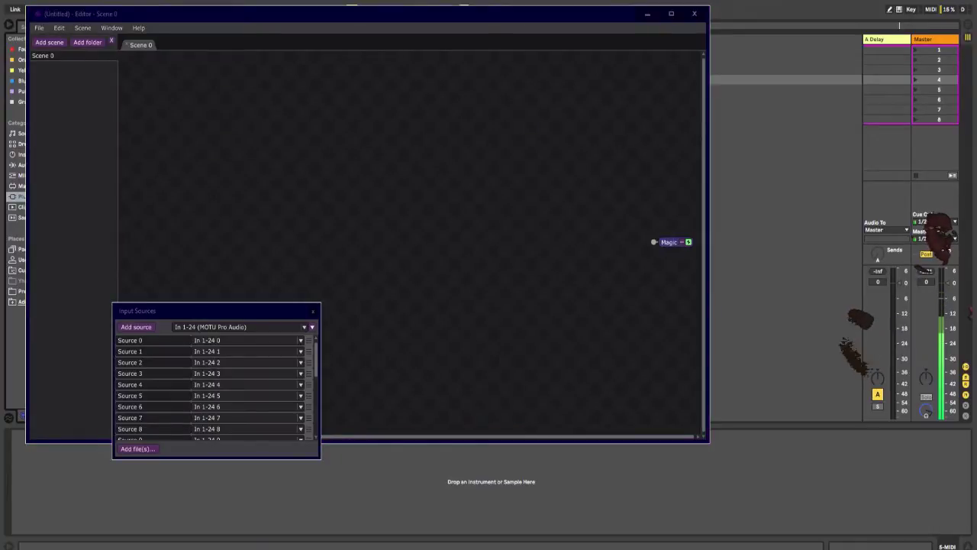
key(ctrl+shift+Escape)
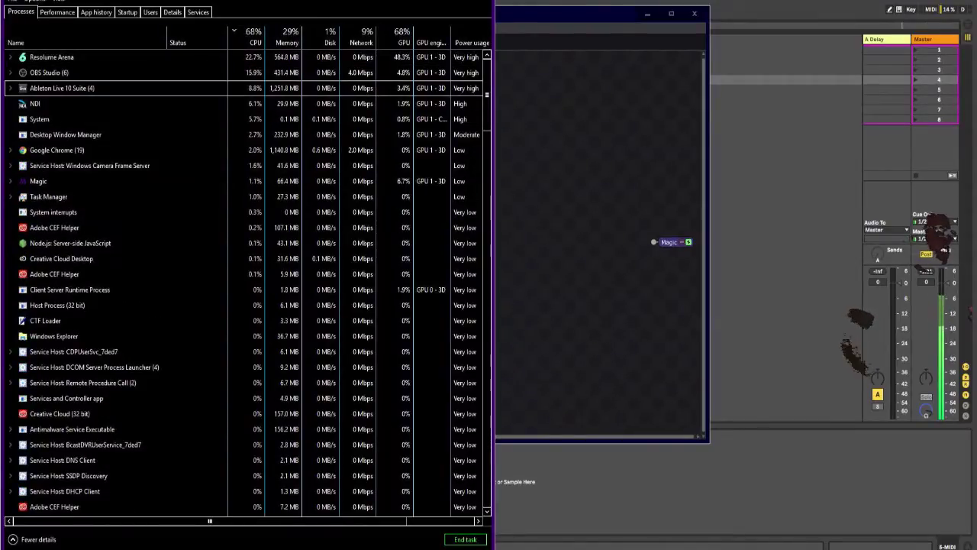
click(115, 88)
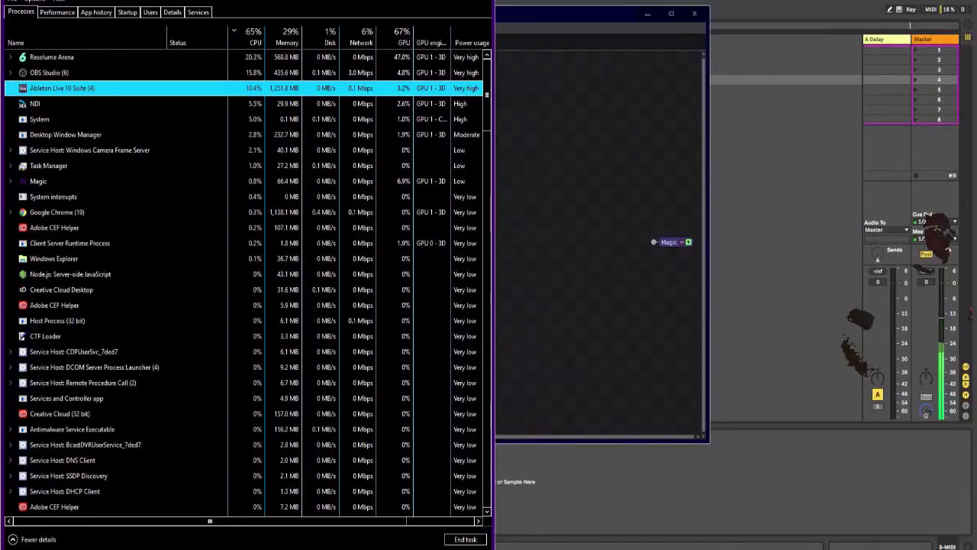
key(super+Down)
key(super+Down)
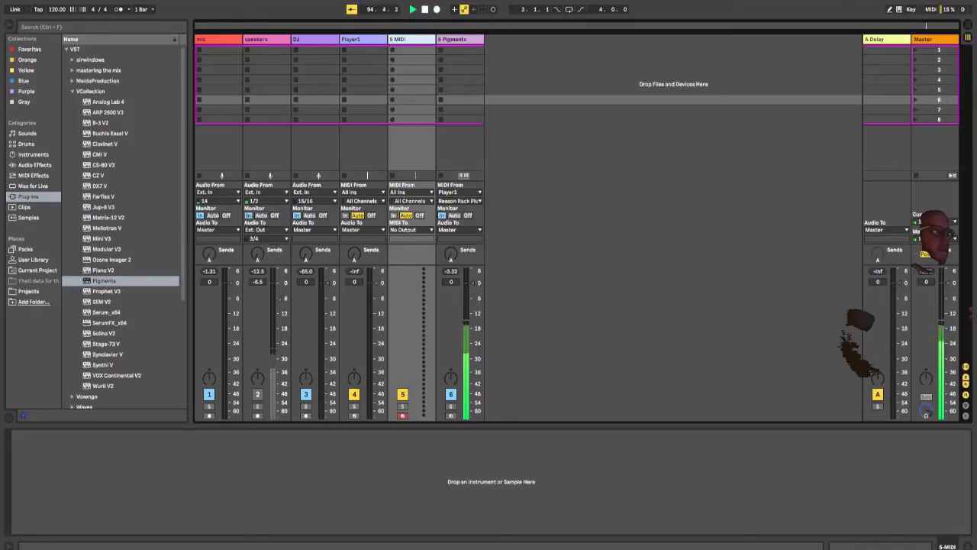
click(34, 176)
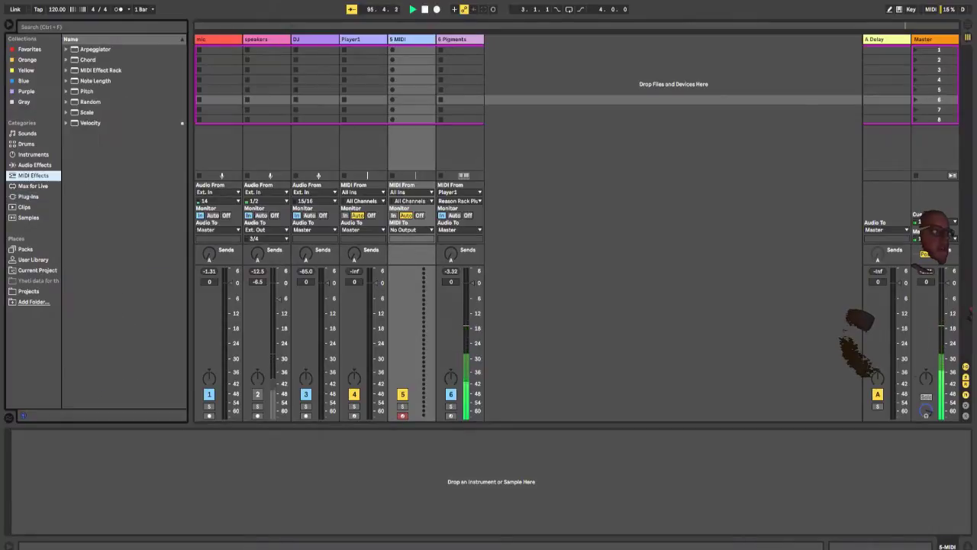
click(26, 144)
click(34, 154)
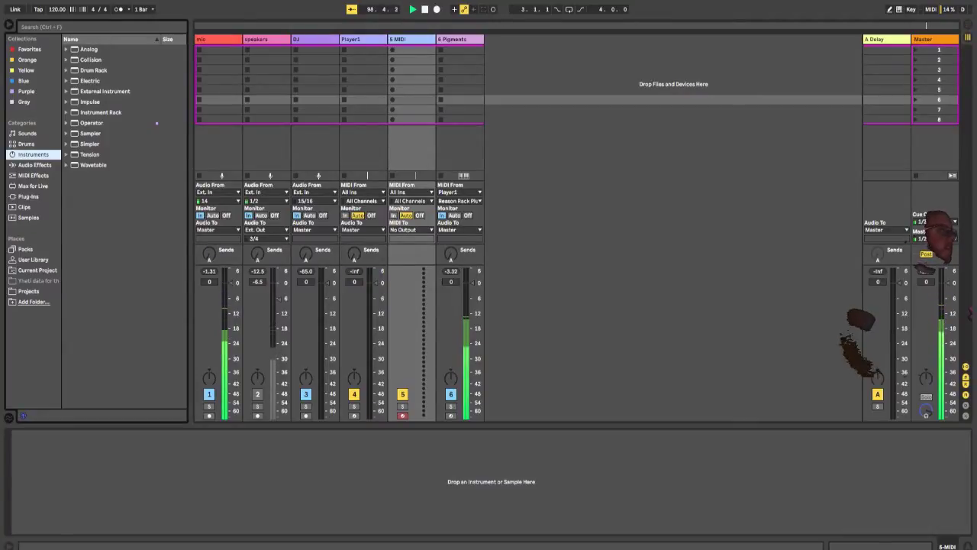
click(34, 186)
click(33, 176)
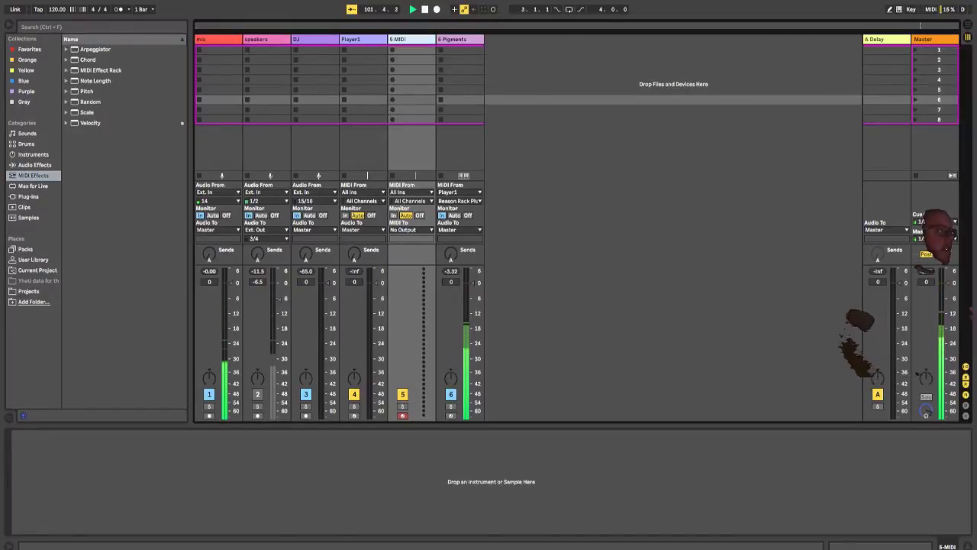
Step: Load the VST3 Reason Rack Plugin Effect from Reason Studios onto the new MIDI track and rename the track Player2
click(28, 196)
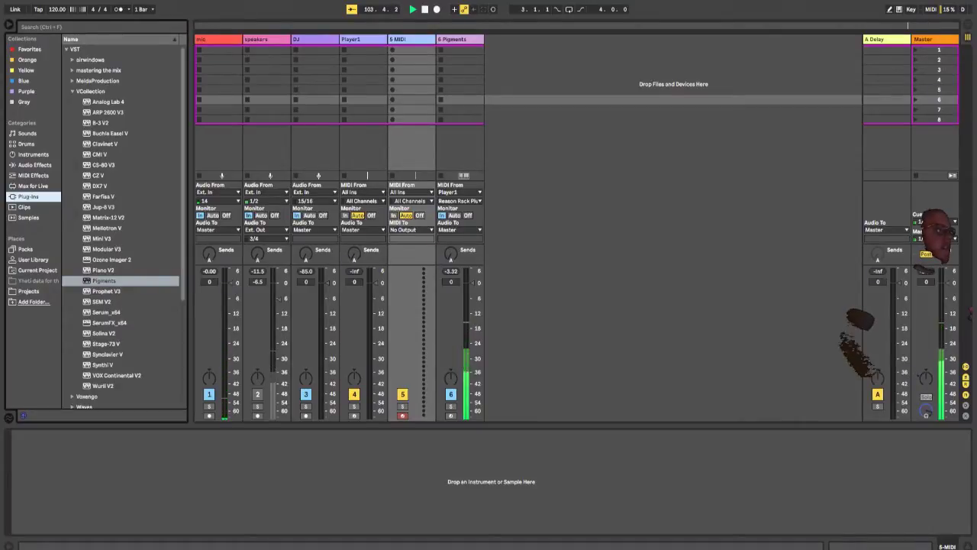
scroll(121, 229, down, 5)
click(67, 402)
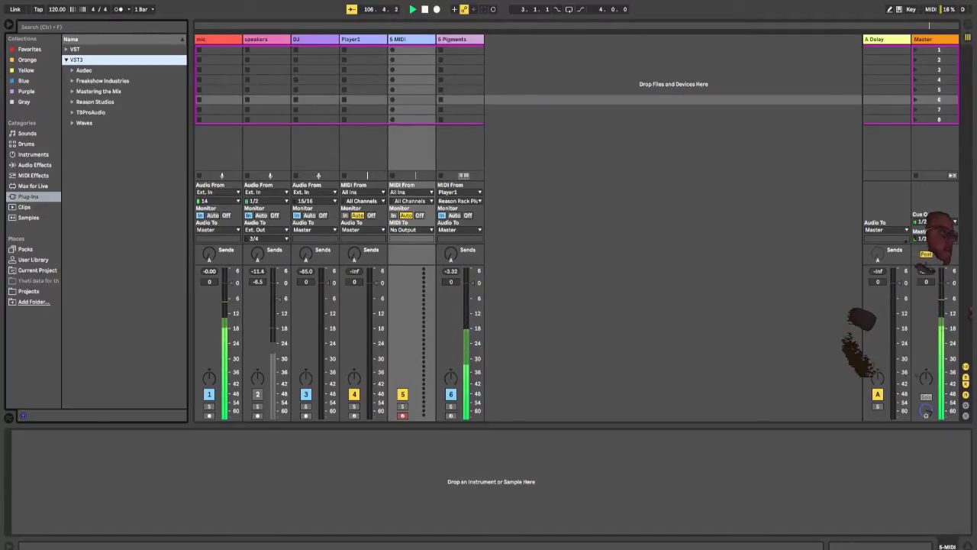
click(73, 101)
click(116, 112)
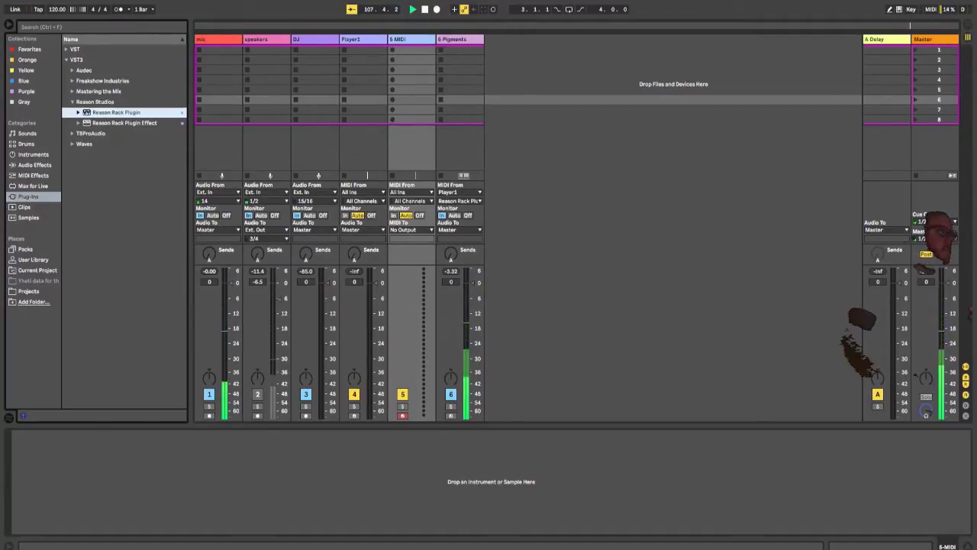
double_click(123, 123)
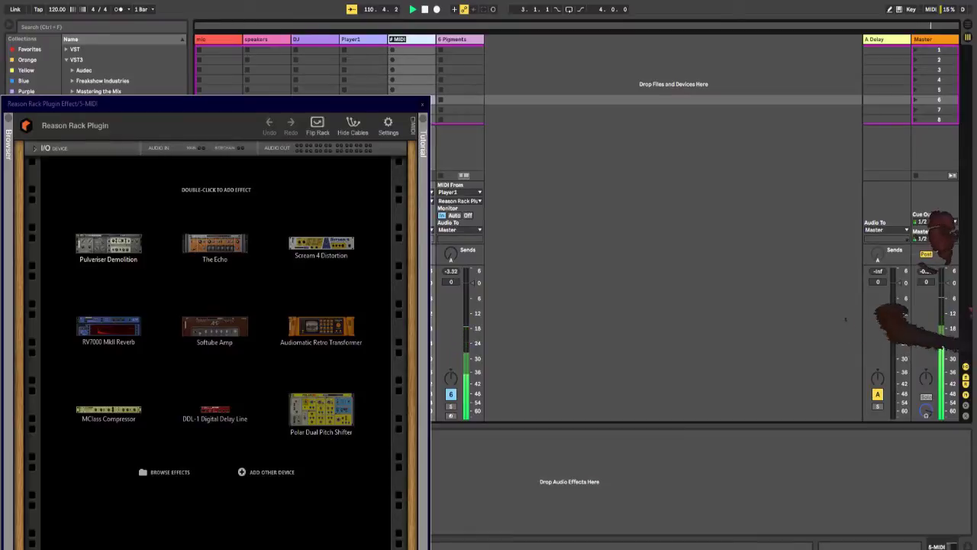
text(2)
key(Return)
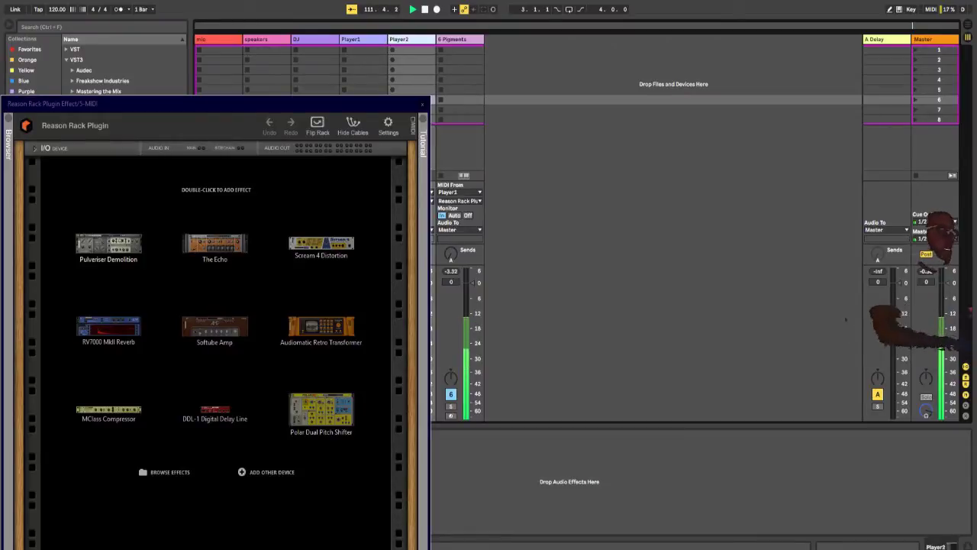
Step: Add a Drum Sequencer from the Players devices to Player2's Reason rack
click(8, 118)
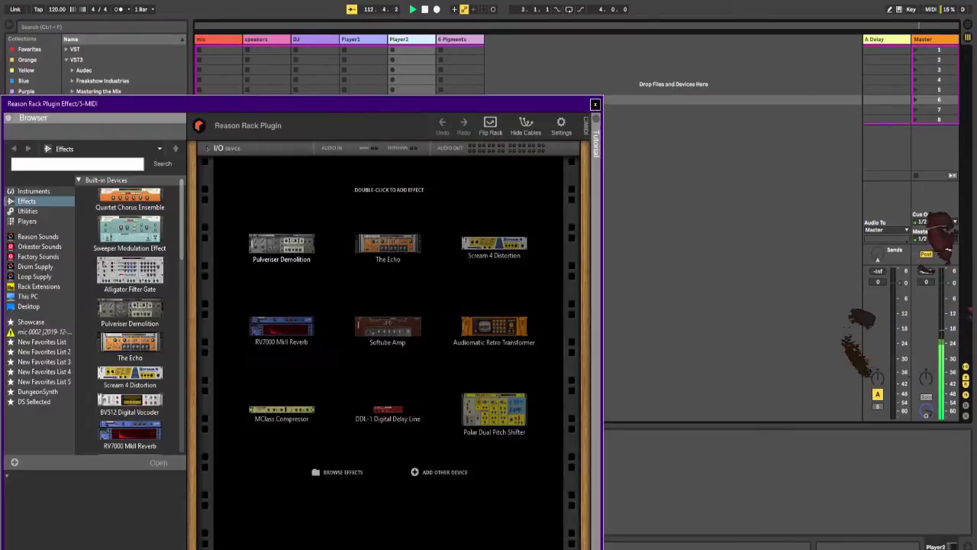
drag(228, 105, 468, 71)
click(372, 240)
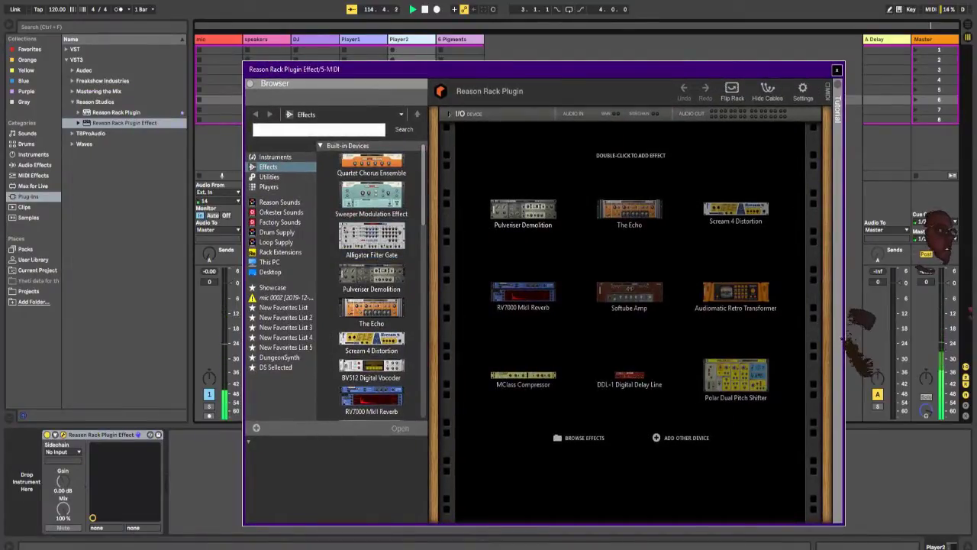
click(248, 441)
click(269, 187)
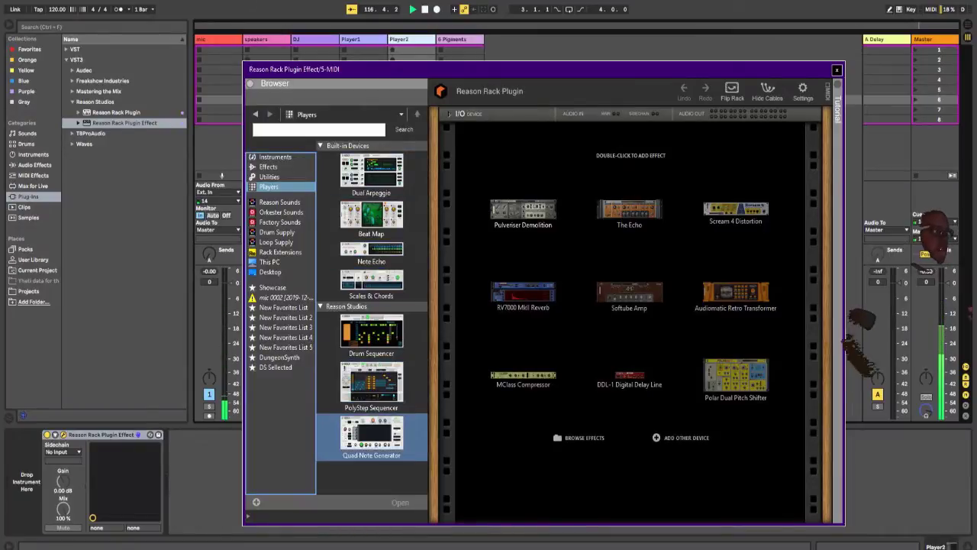
drag(371, 333, 634, 206)
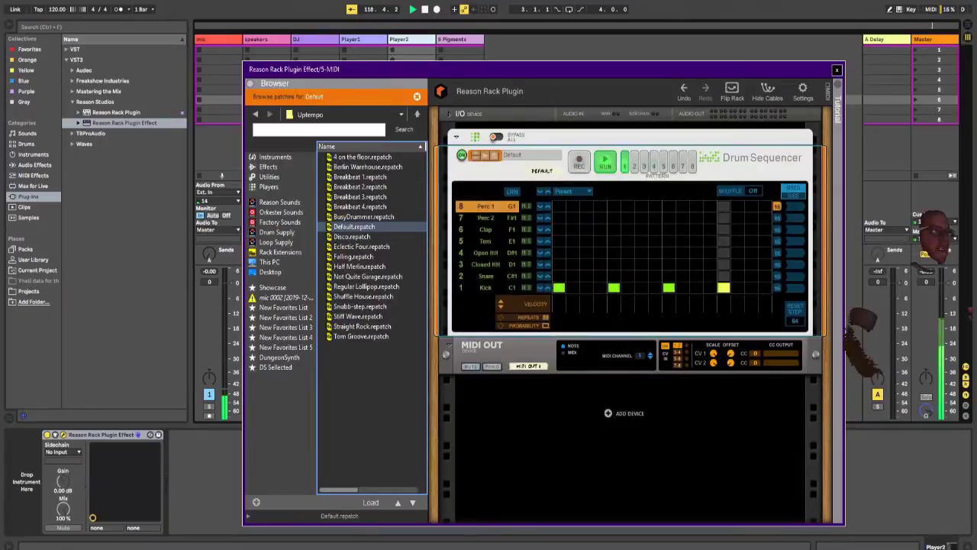
Step: Load Lycra Kit onto a new MIDI track after Player2 and set its MIDI input to Player2 Post FX with monitoring In
drag(641, 69, 501, 314)
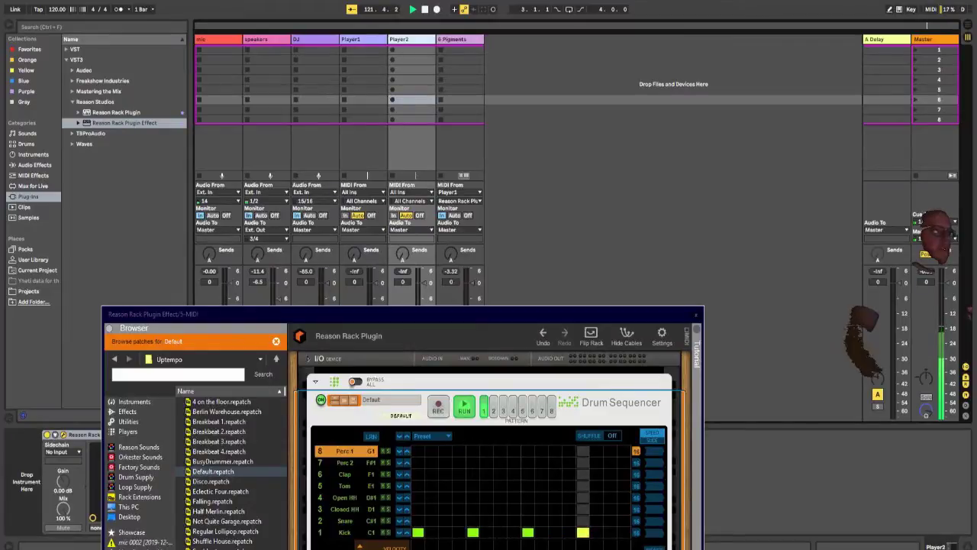
key(ctrl+shift+t)
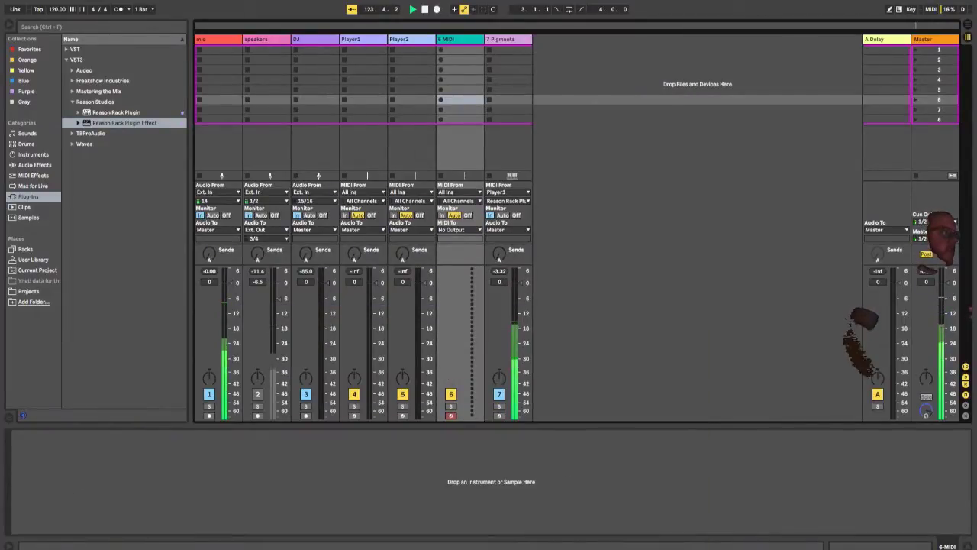
click(27, 143)
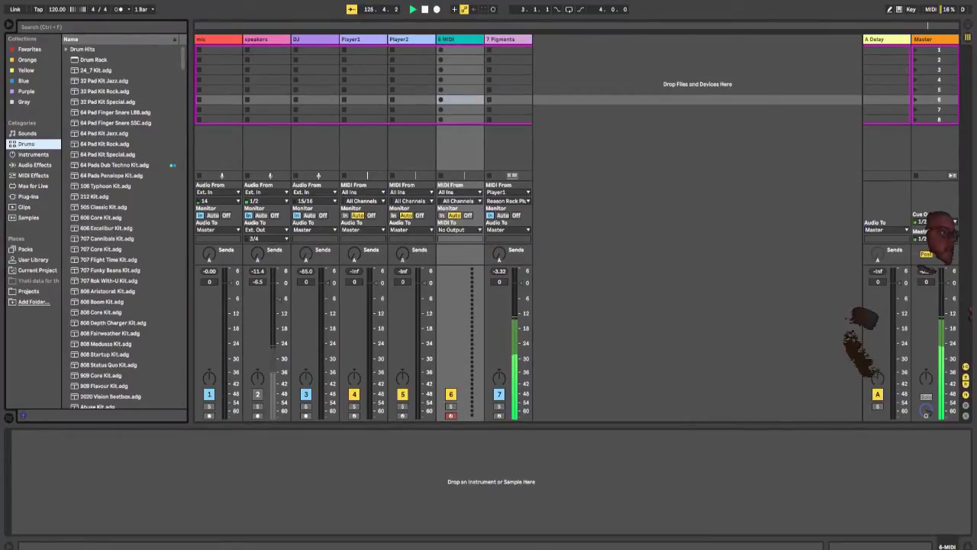
scroll(122, 226, down, 20)
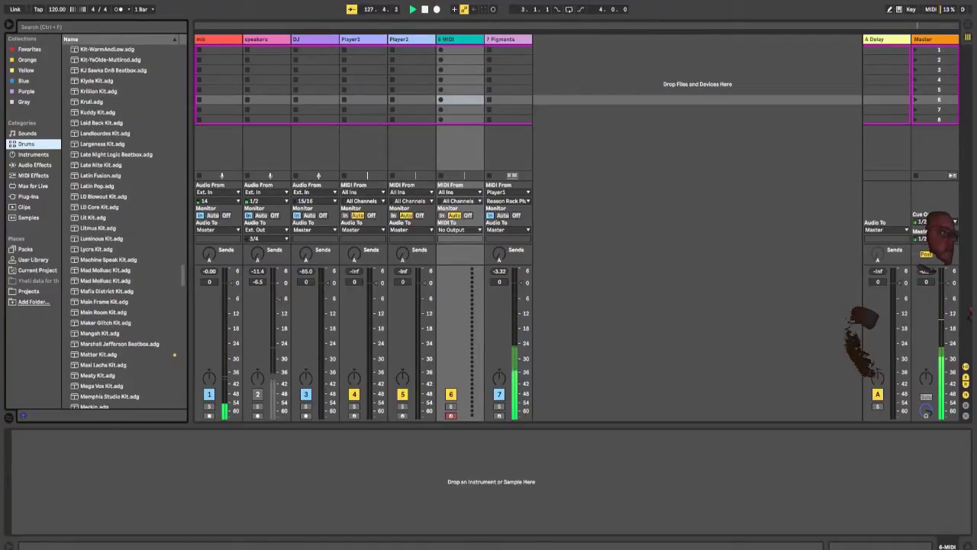
click(97, 249)
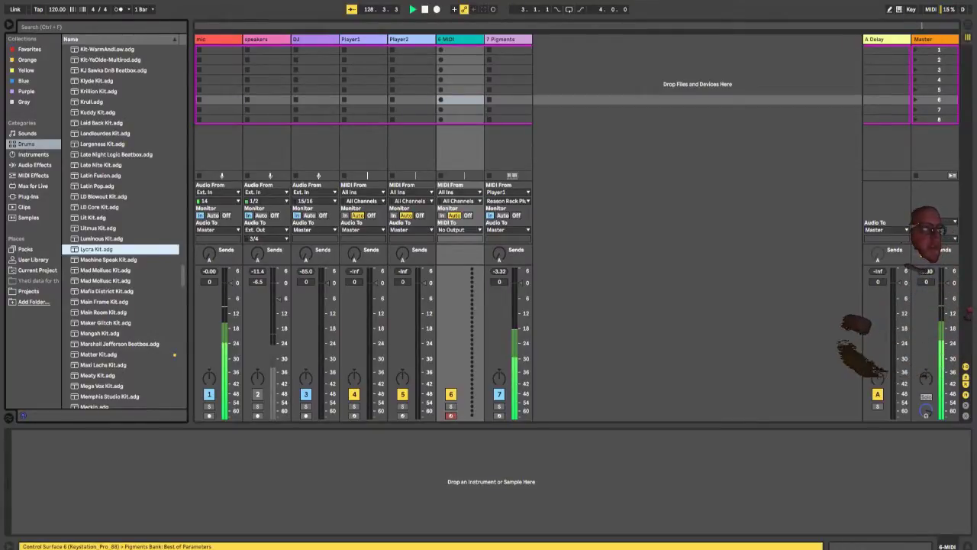
key(Return)
click(458, 192)
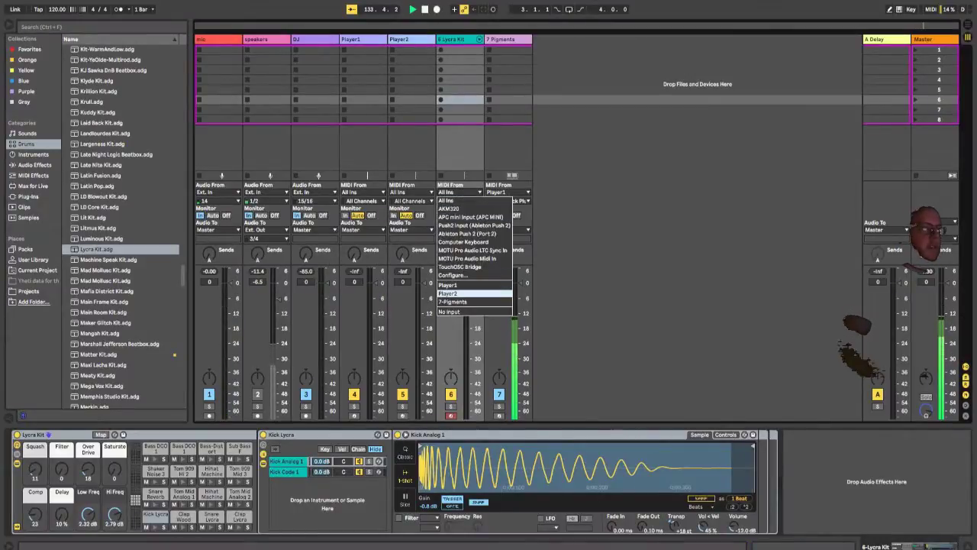
click(458, 293)
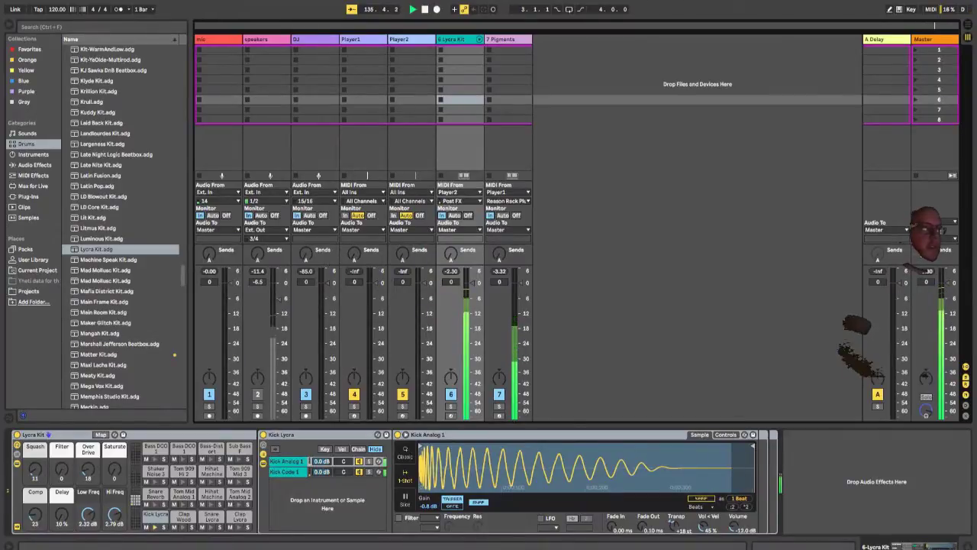
Step: In Player2's Drum Sequencer, place a Snare hit on step 9 and Open HH hits on steps 3, 7, 11 and 15
click(400, 39)
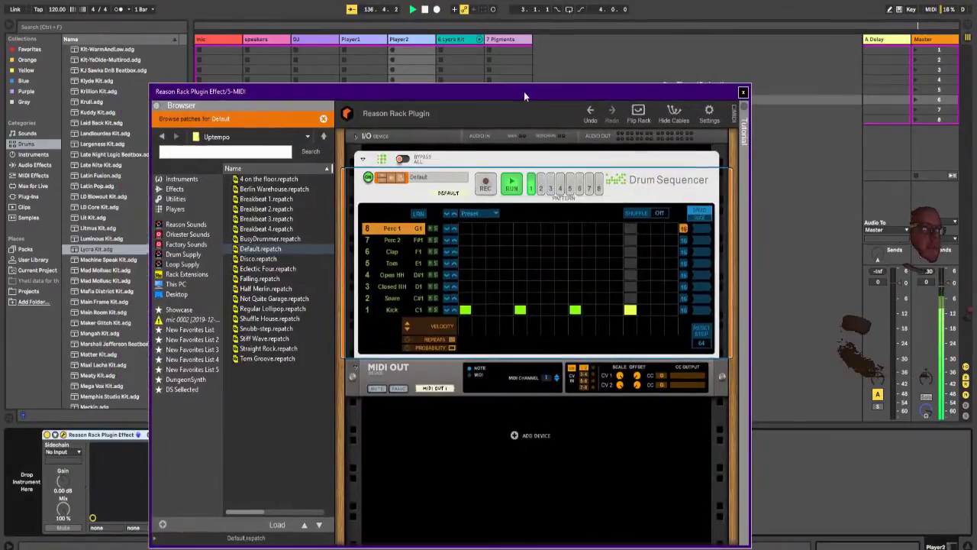
click(575, 298)
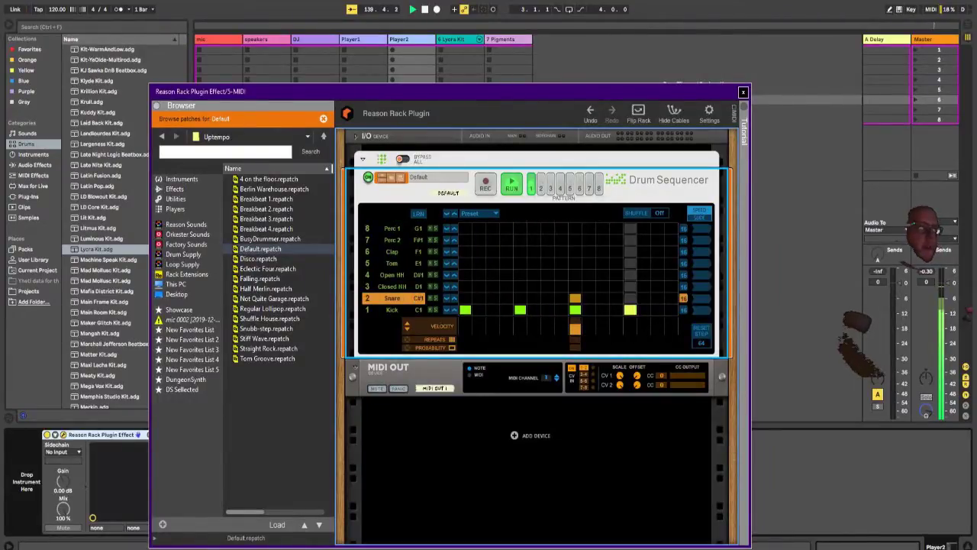
click(492, 275)
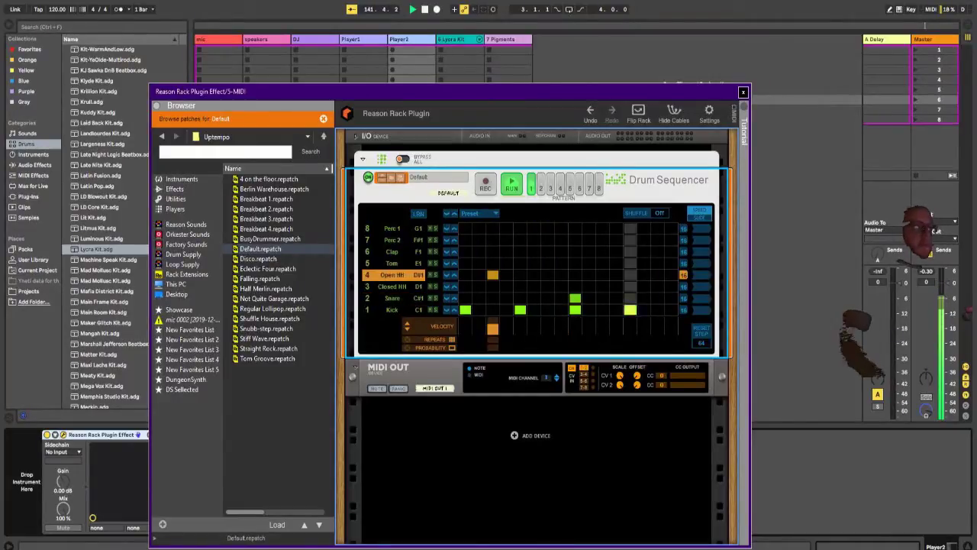
click(547, 275)
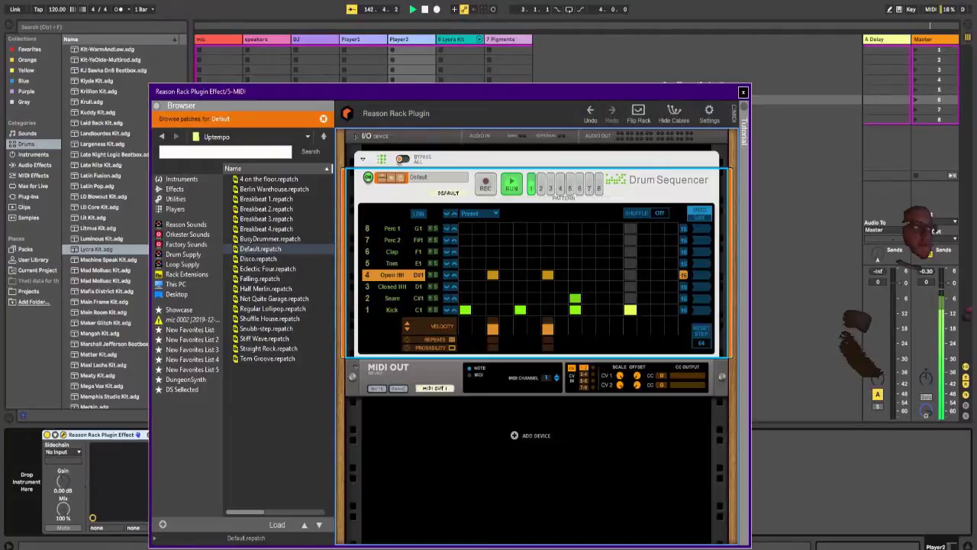
click(588, 275)
drag(589, 275, 602, 275)
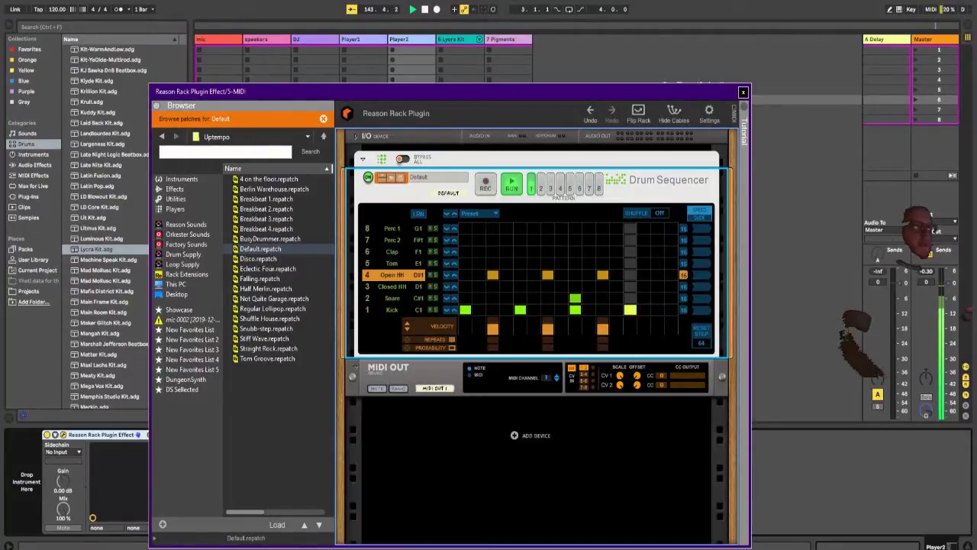
click(657, 275)
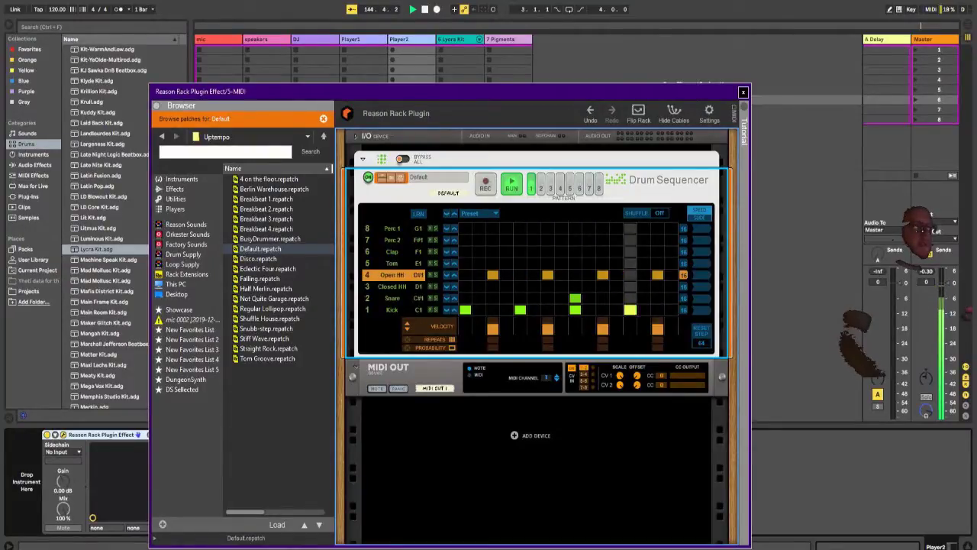
Step: Place Closed HH hits on steps 4, 8, 12 and 16 of the drum pattern
click(506, 286)
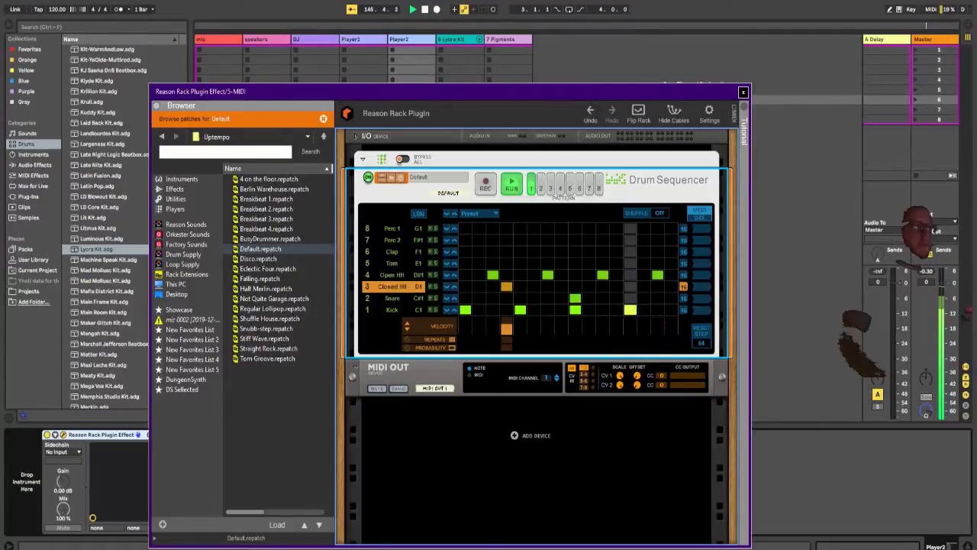
click(575, 286)
click(561, 286)
click(575, 286)
click(616, 287)
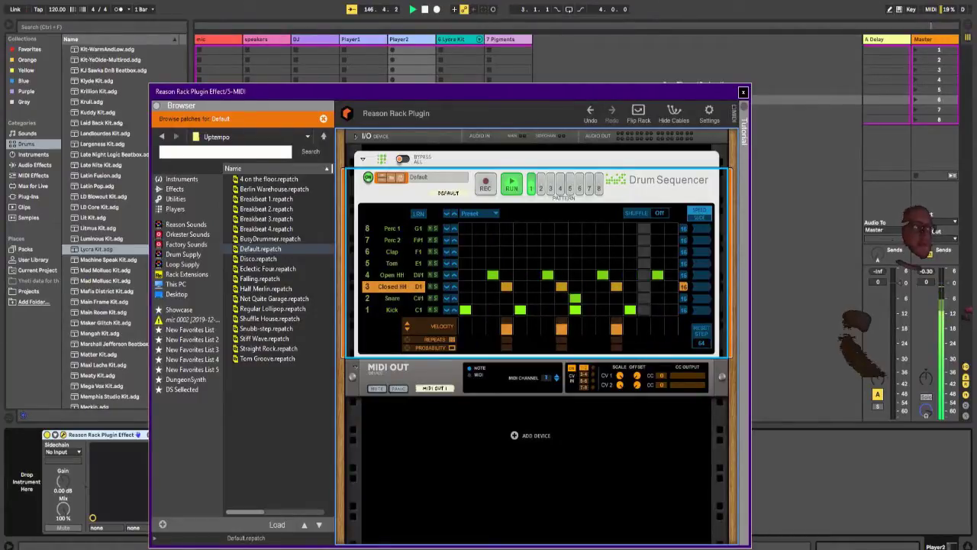
click(670, 286)
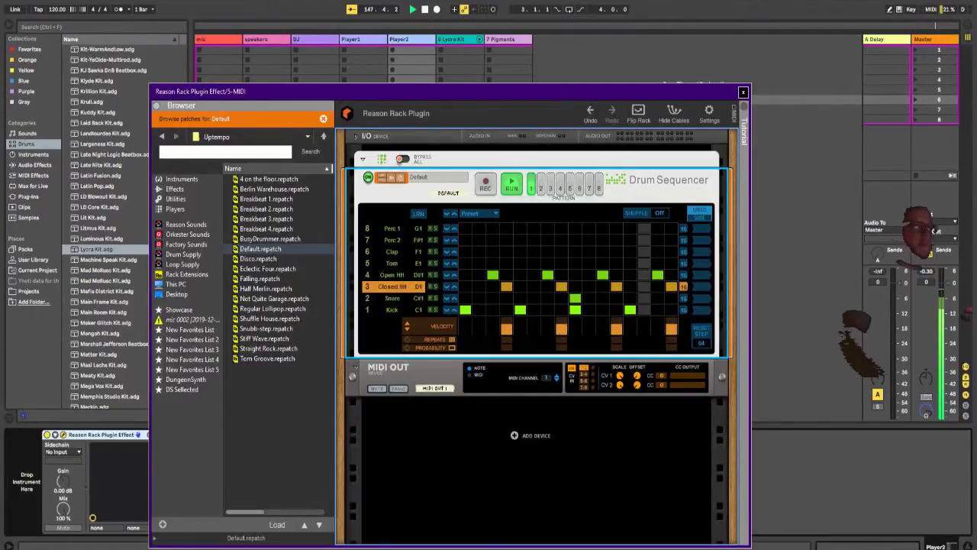
Step: Assign Closed HH to F#1, Open HH to G#1 and Snare to D#1, and set Closed HH to 12 steps and Open HH to 15
drag(418, 287, 418, 280)
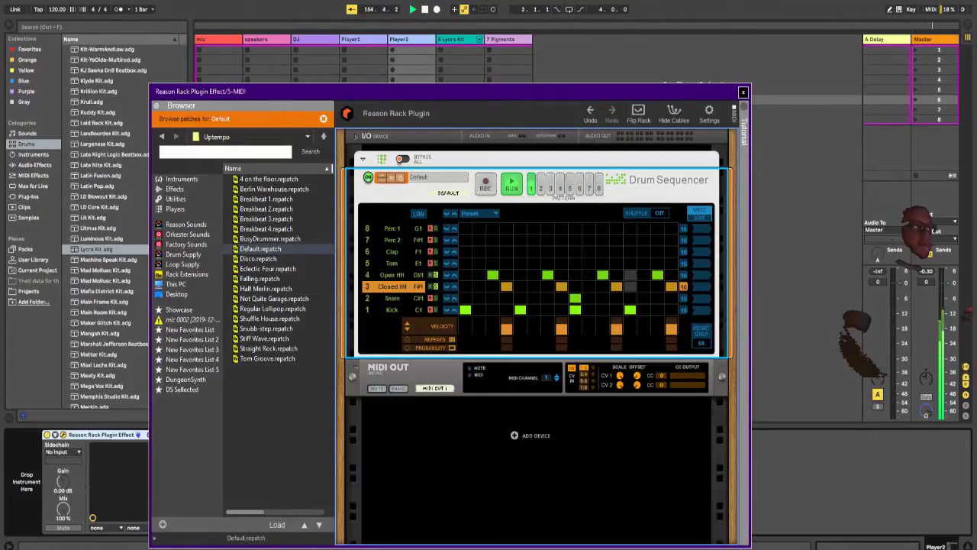
drag(418, 275, 418, 271)
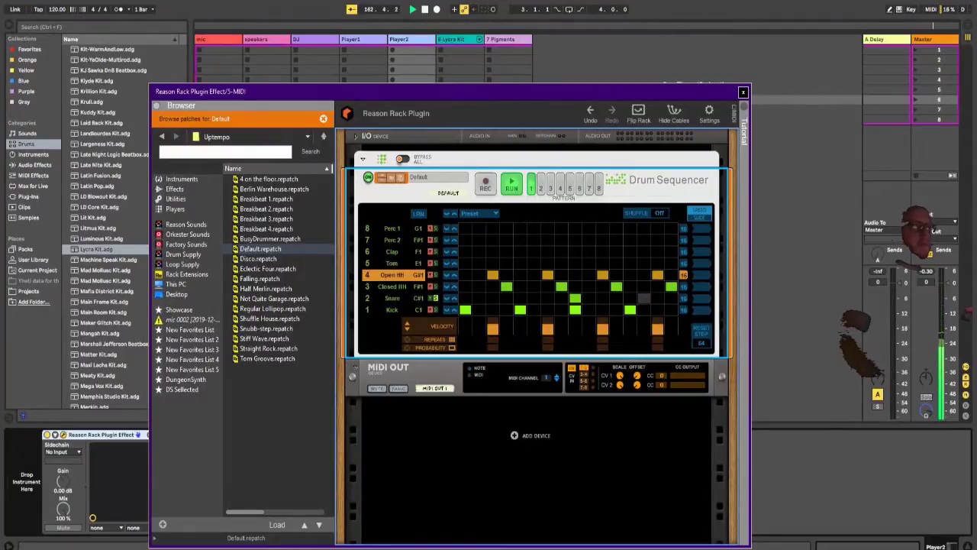
drag(419, 299, 418, 295)
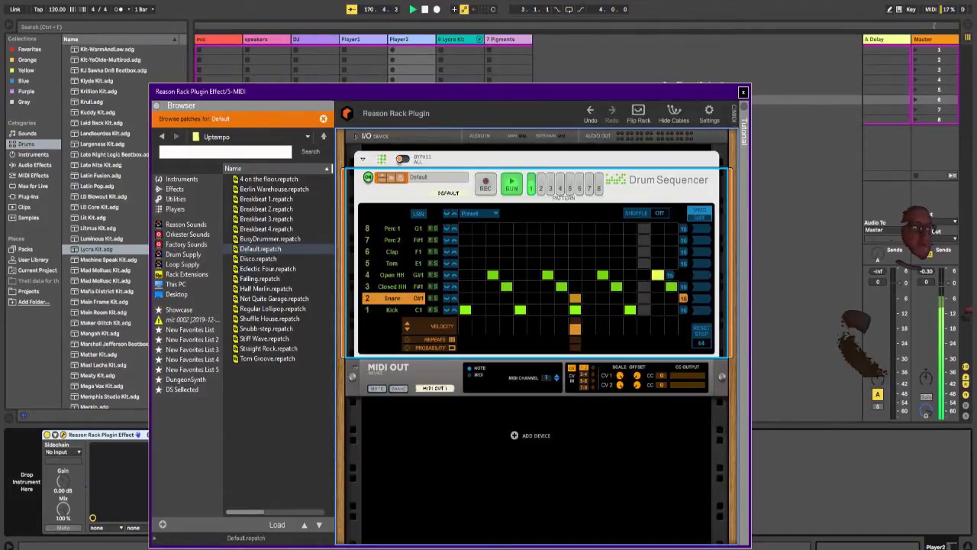
drag(683, 286, 628, 286)
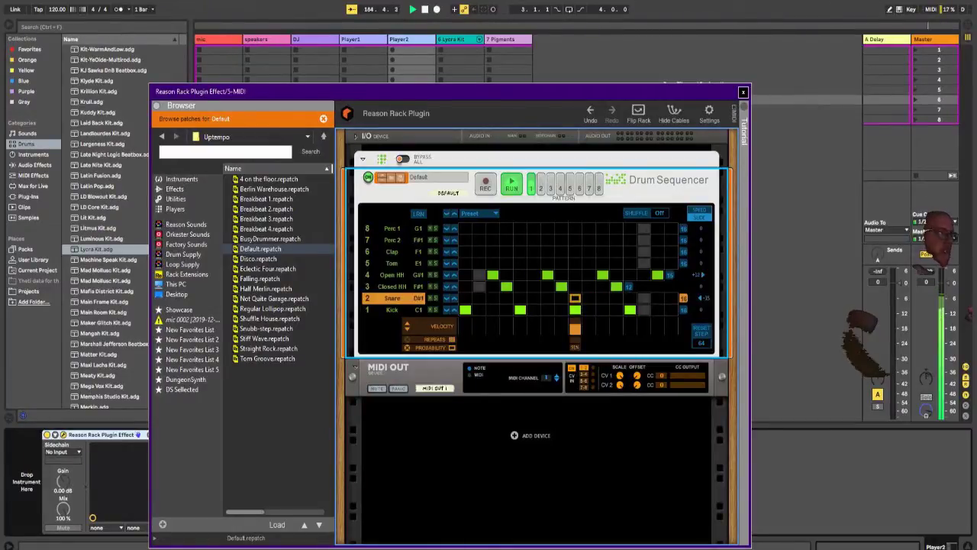
Step: Set probabilities on the Open HH hits, including 78% on step 11, and use Magnifier while giving step 11 four repeats
click(392, 274)
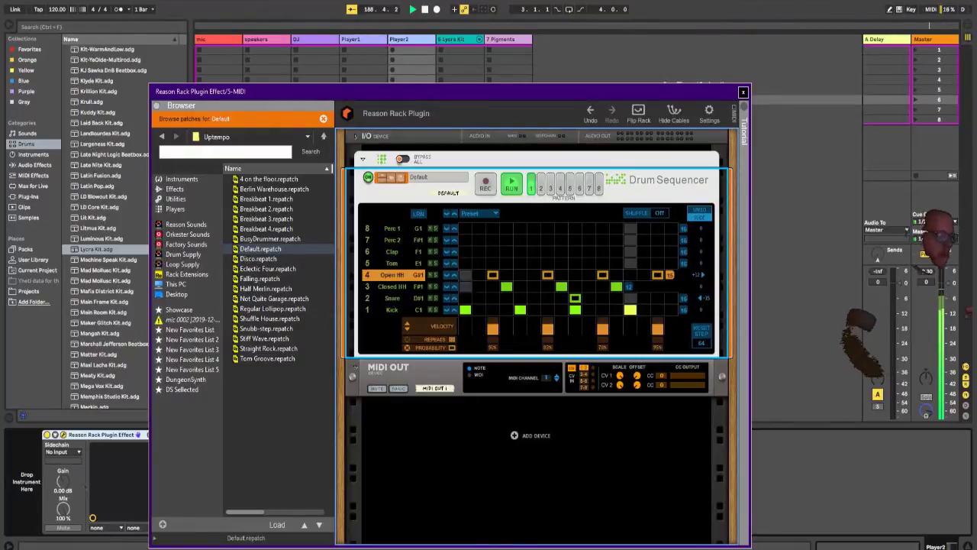
key(super)
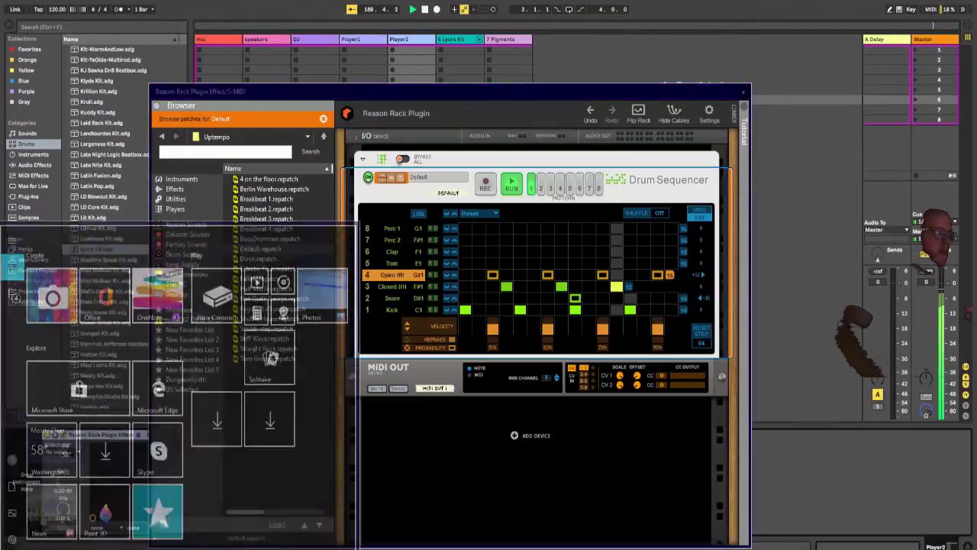
text(magn)
key(Return)
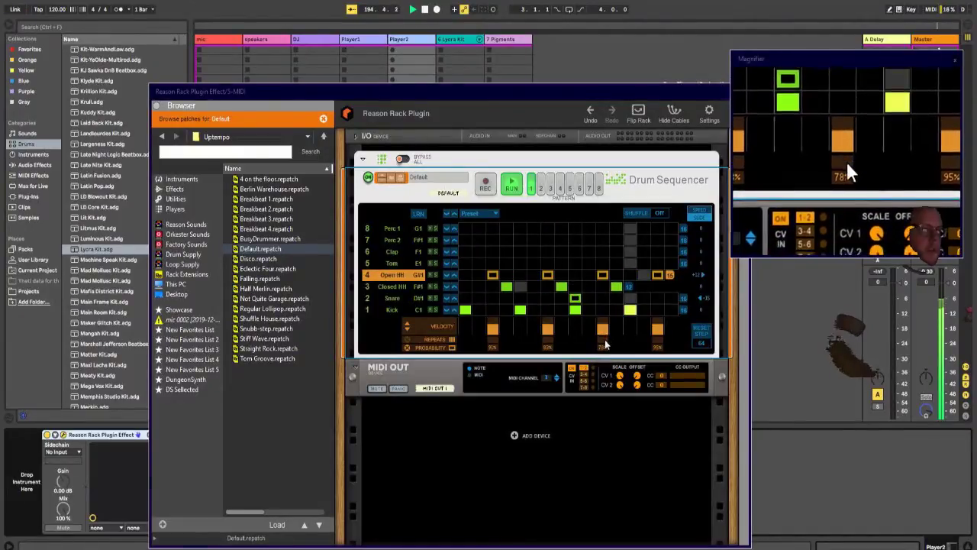
drag(606, 339, 607, 328)
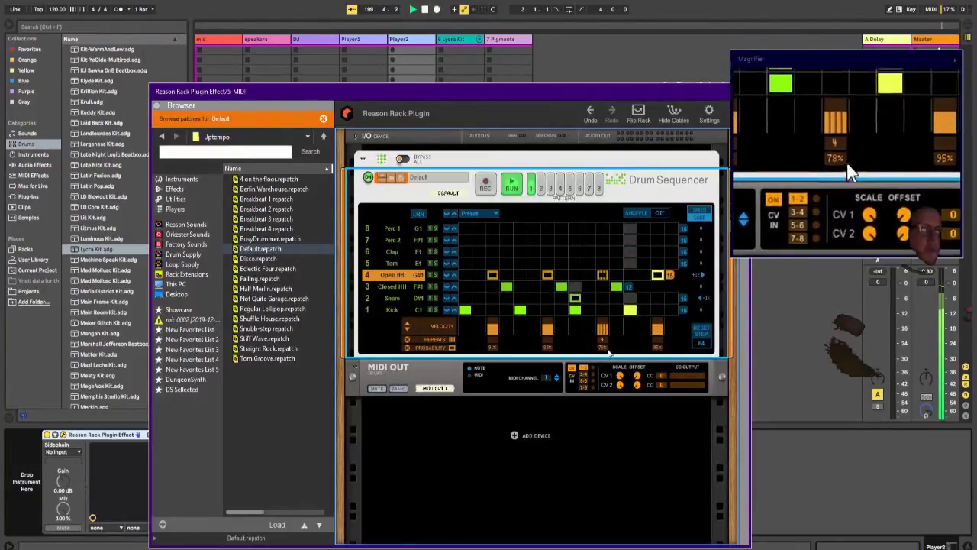
Step: Set probabilities on the Closed HH hits at steps 4, 8 and 12, and give step 4 three repeats
click(391, 287)
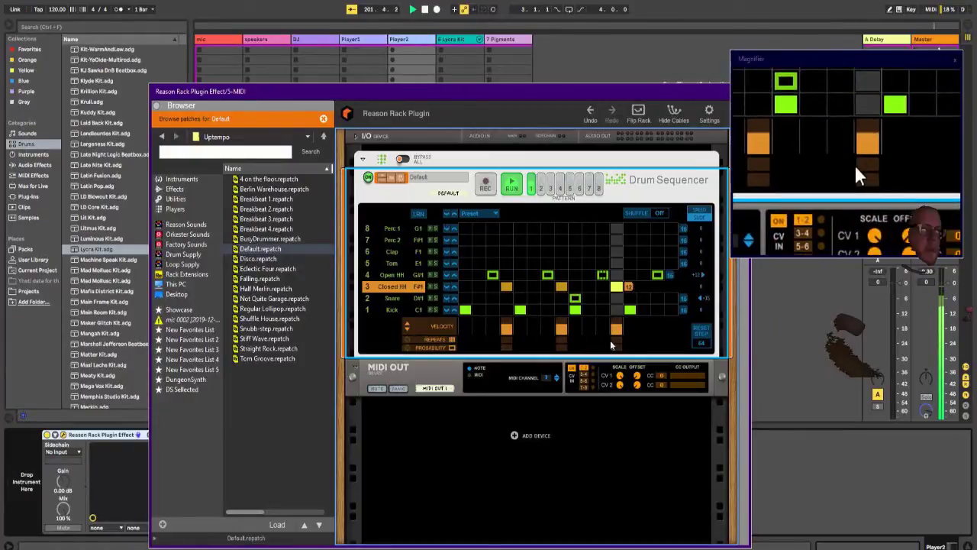
drag(619, 349, 620, 362)
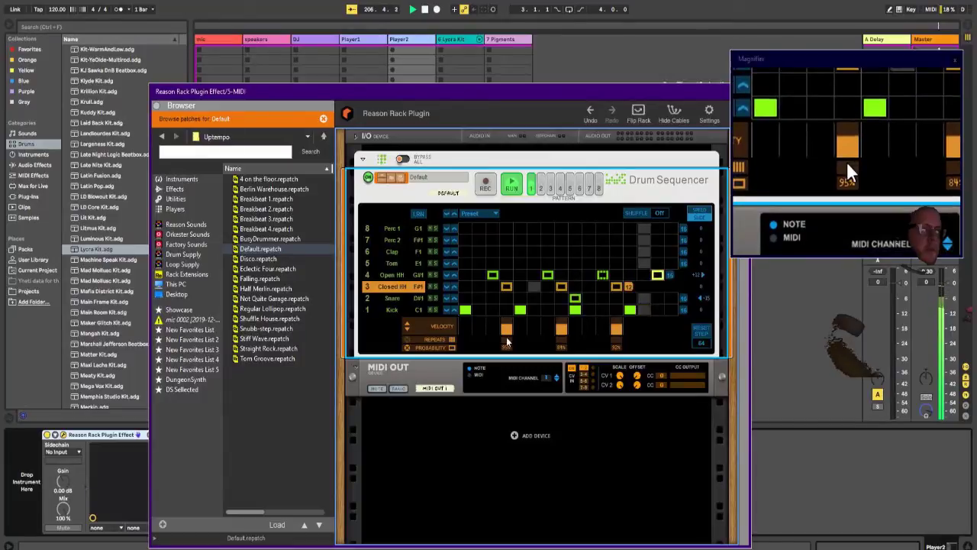
mouse_move(510, 338)
mouse_down()
mouse_move(514, 327)
mouse_move(509, 351)
mouse_up()
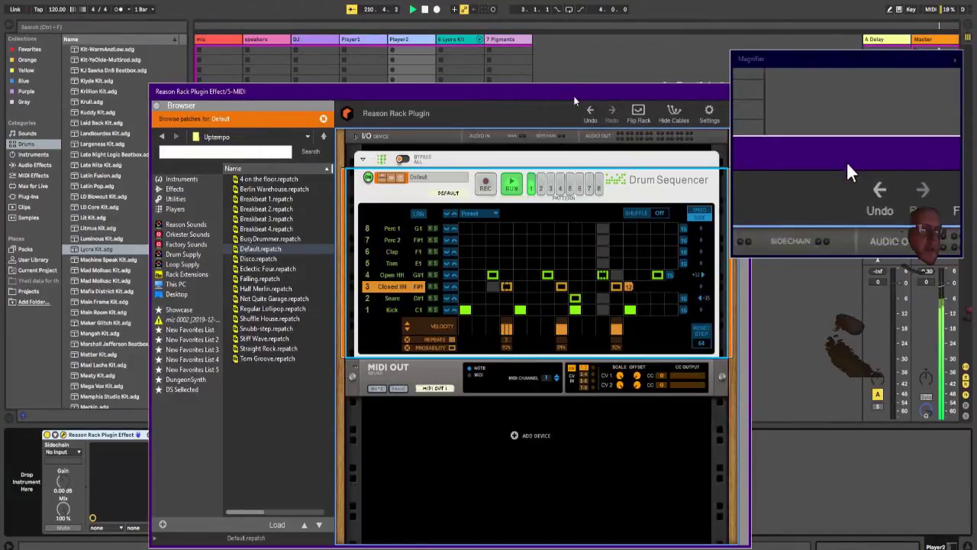
Step: Move the Reason Rack window aside, then open the Pigments editor on track 7 and reposition it fully in view
drag(574, 100, 534, 145)
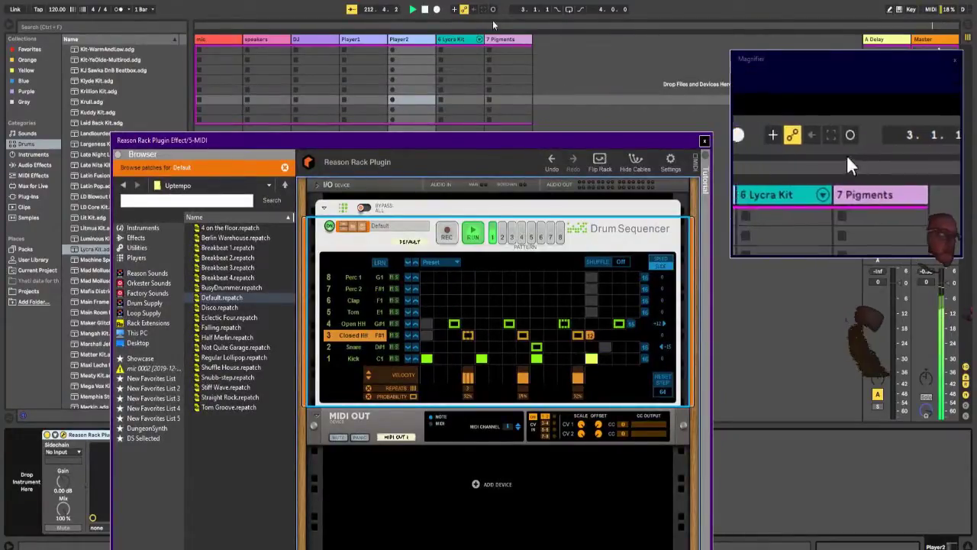
click(501, 40)
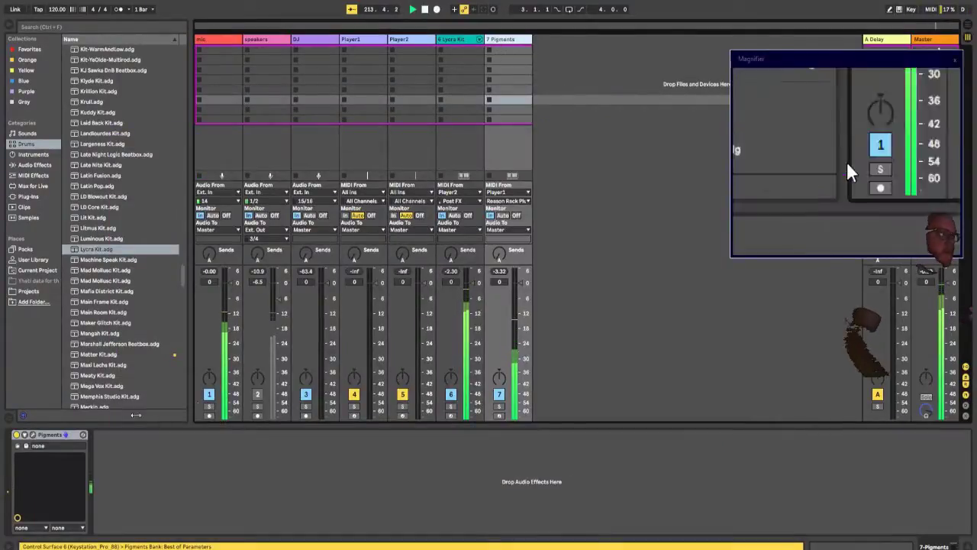
click(33, 436)
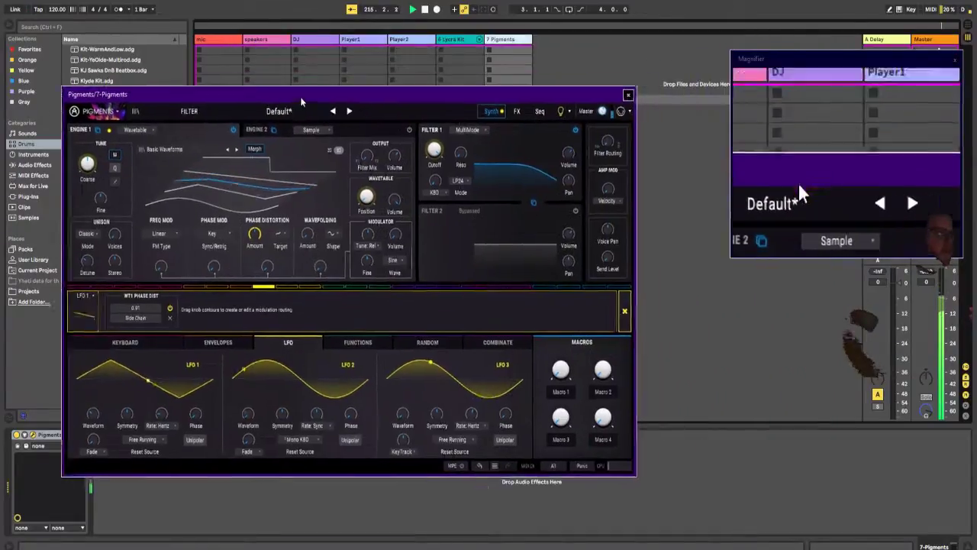
drag(302, 102, 315, 150)
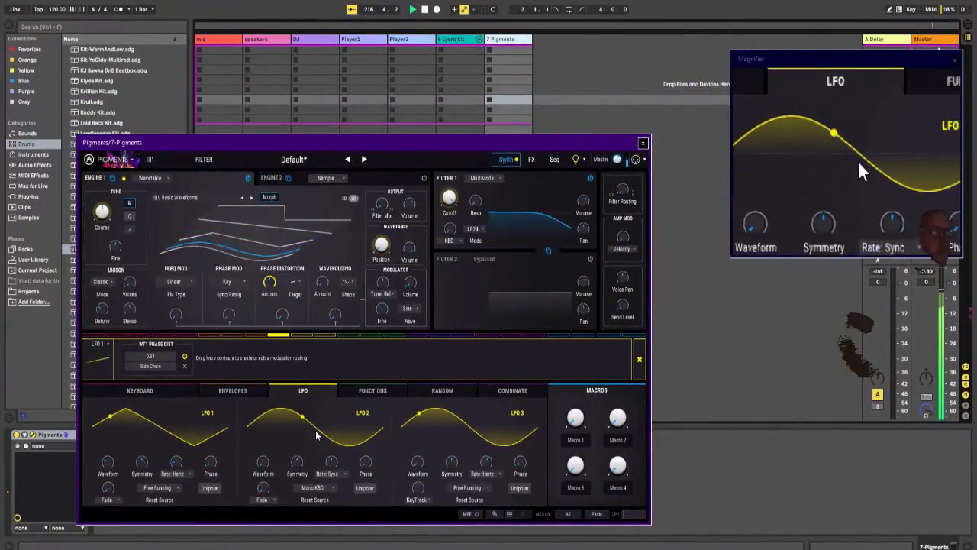
Step: Configure Pigments' Combinate 1 with LFO 3 as the source, Rand 2 as the mod and Divide as the type
click(512, 390)
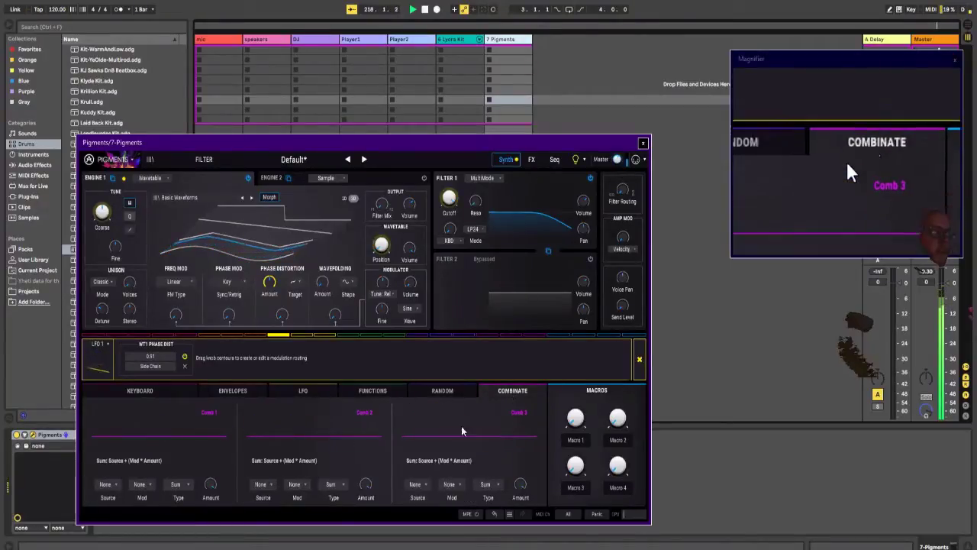
click(106, 484)
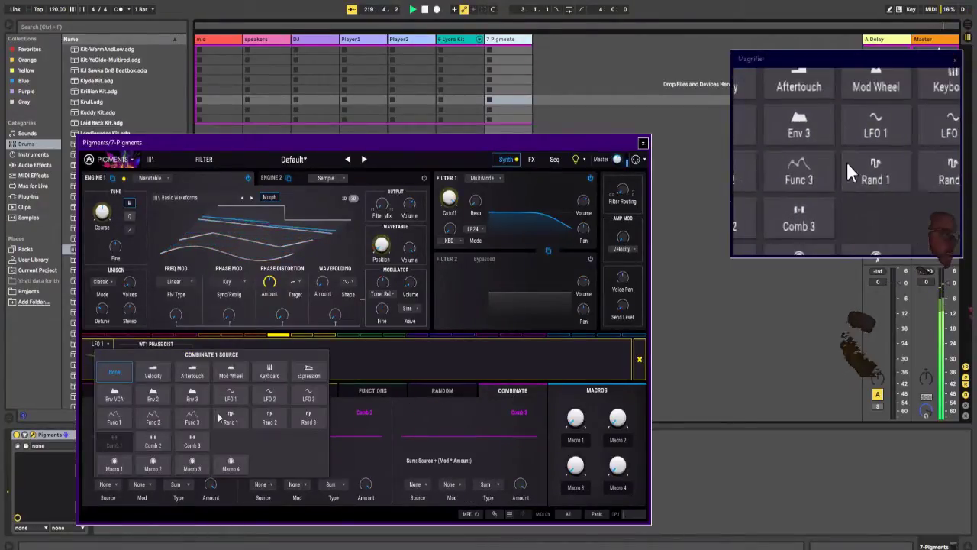
click(319, 395)
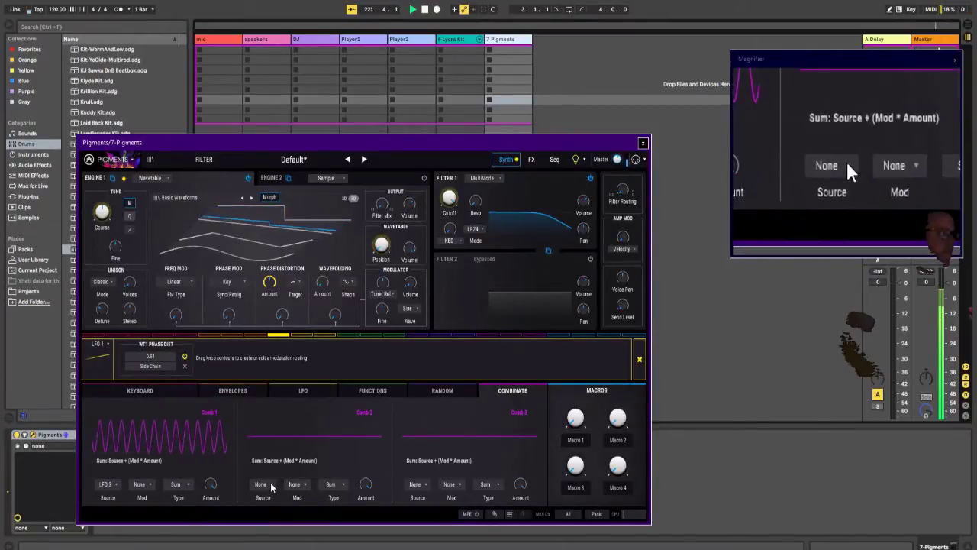
click(263, 485)
click(150, 489)
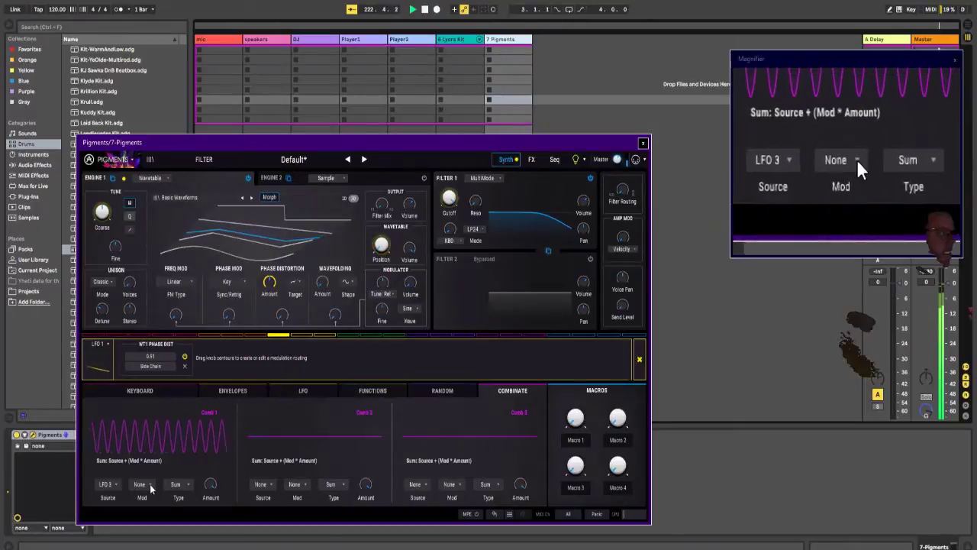
click(150, 489)
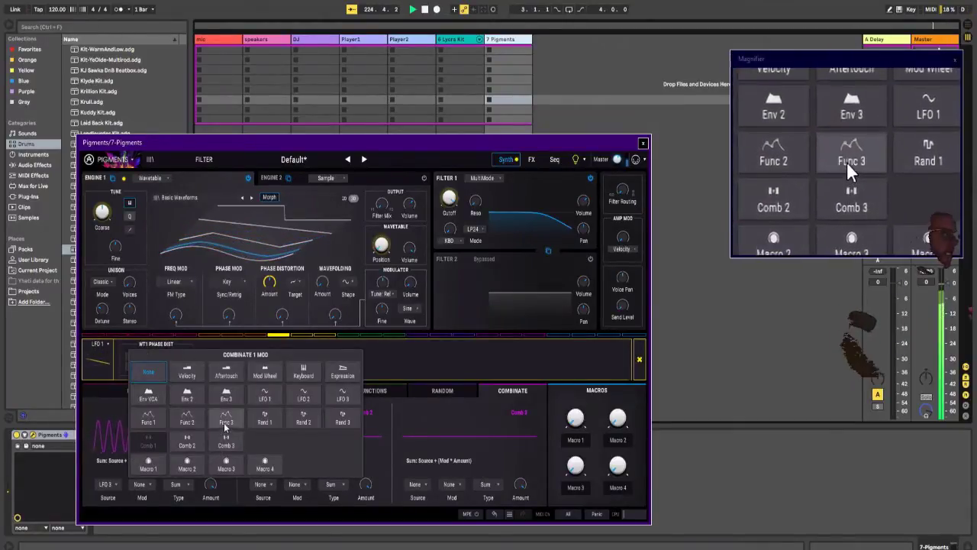
click(309, 424)
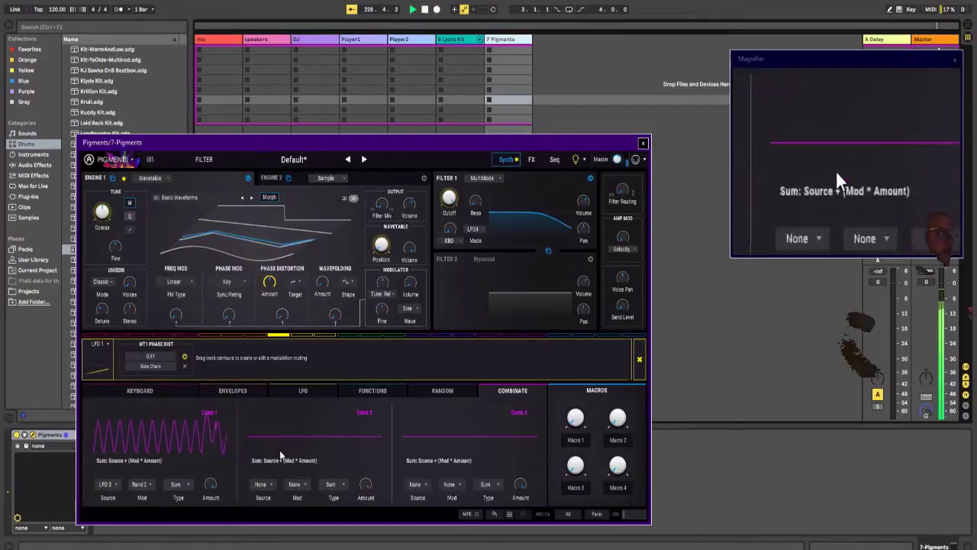
click(181, 485)
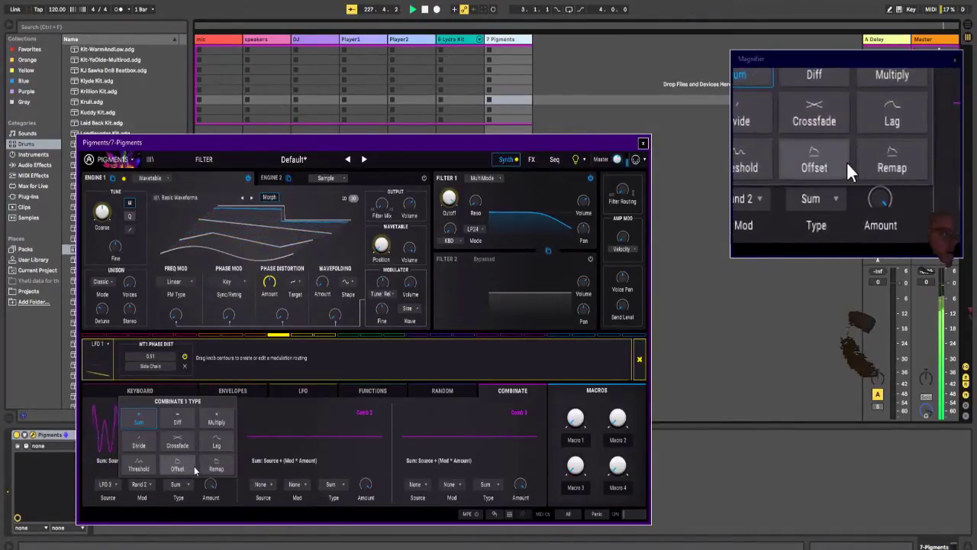
click(139, 445)
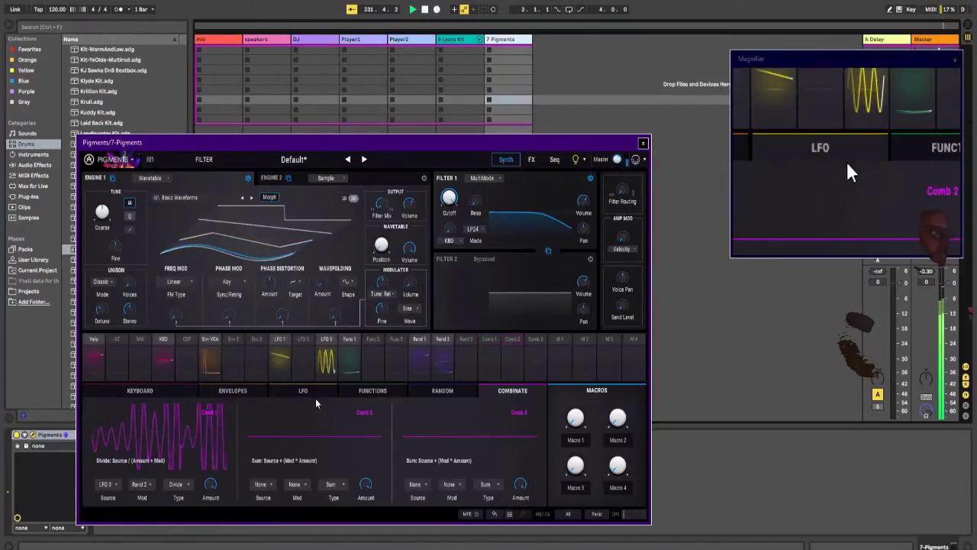
Step: Route Comb 1 to Engine 1's Coarse tuning at 0.02 and to its Wavefolding Amount at 0.99
click(491, 344)
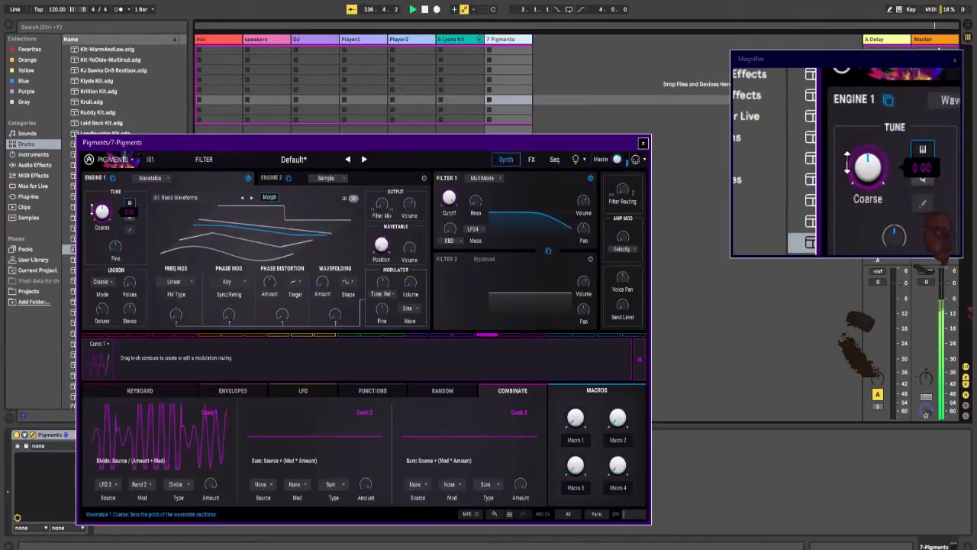
drag(97, 209, 97, 204)
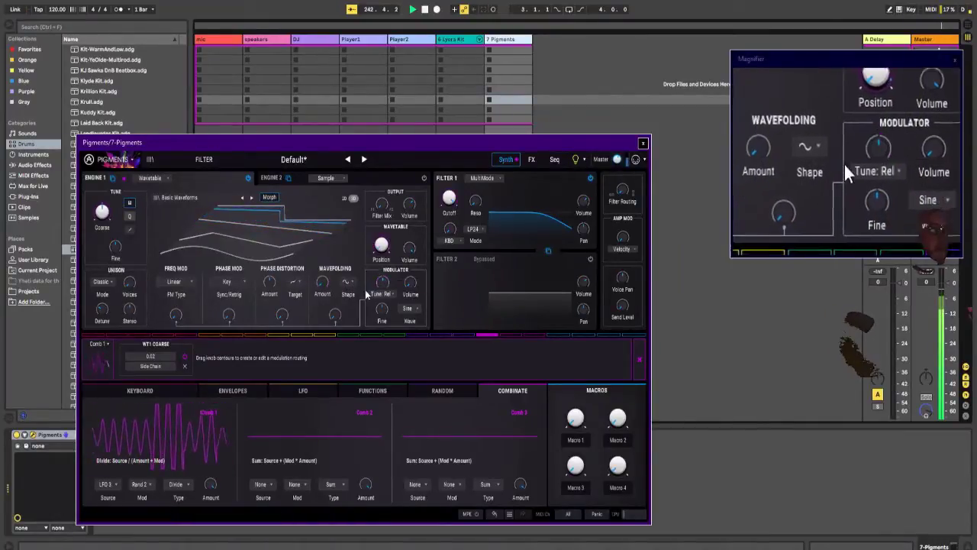
drag(321, 281, 321, 275)
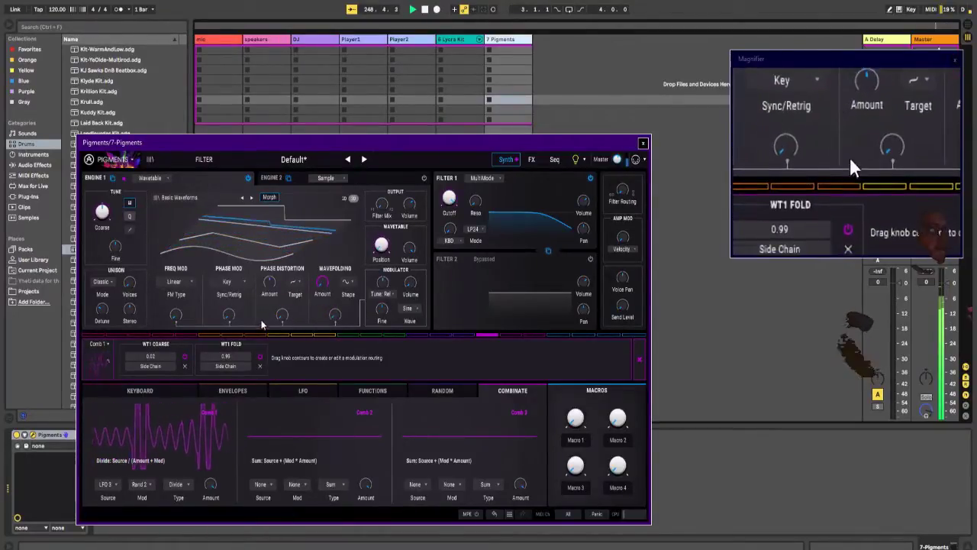
Step: Route Comb 1 to Engine 1's Phase Distortion Amount at about -0.18 and to its Phase Mod Amount at 1.00
drag(281, 316, 281, 318)
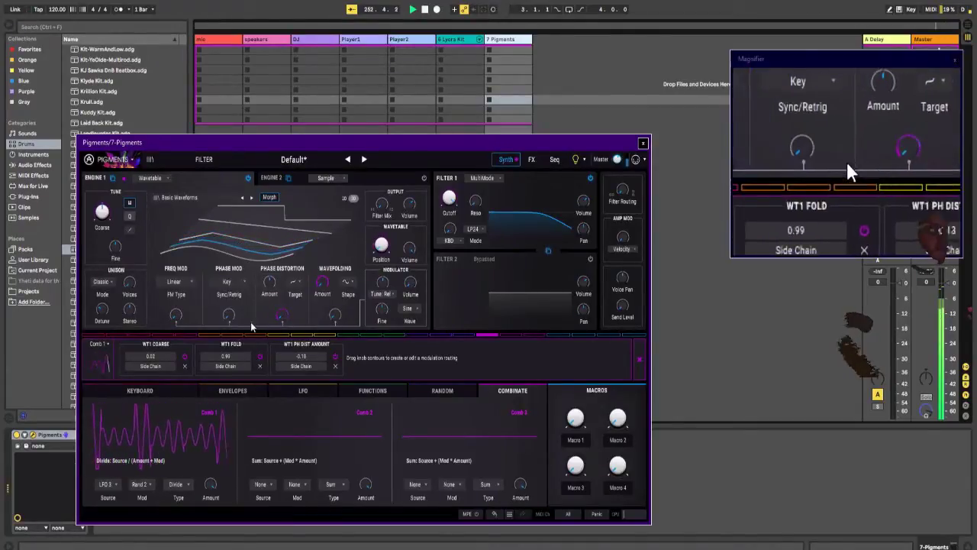
drag(225, 315, 312, 158)
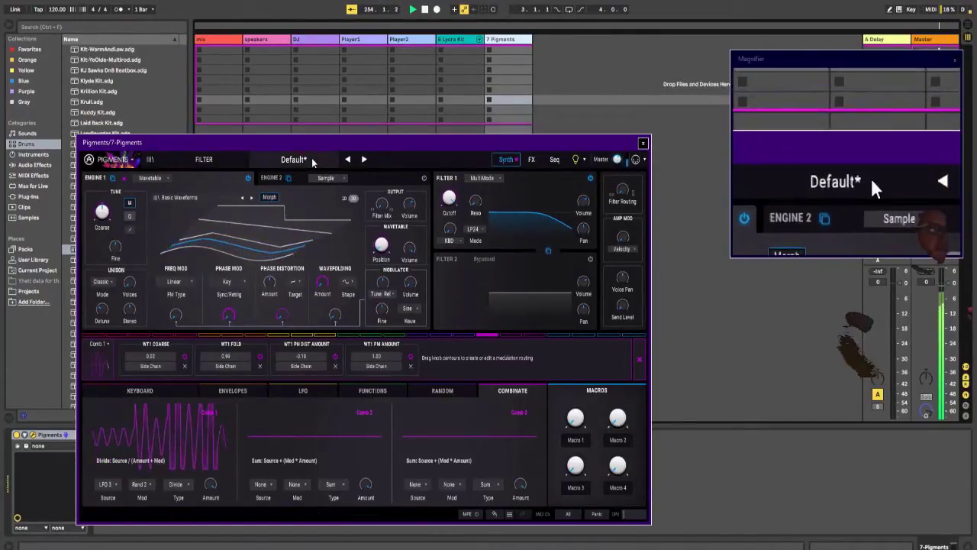
Step: Try Random as Engine 1's Phase Mod sync source, and settle on Self
click(229, 280)
click(252, 332)
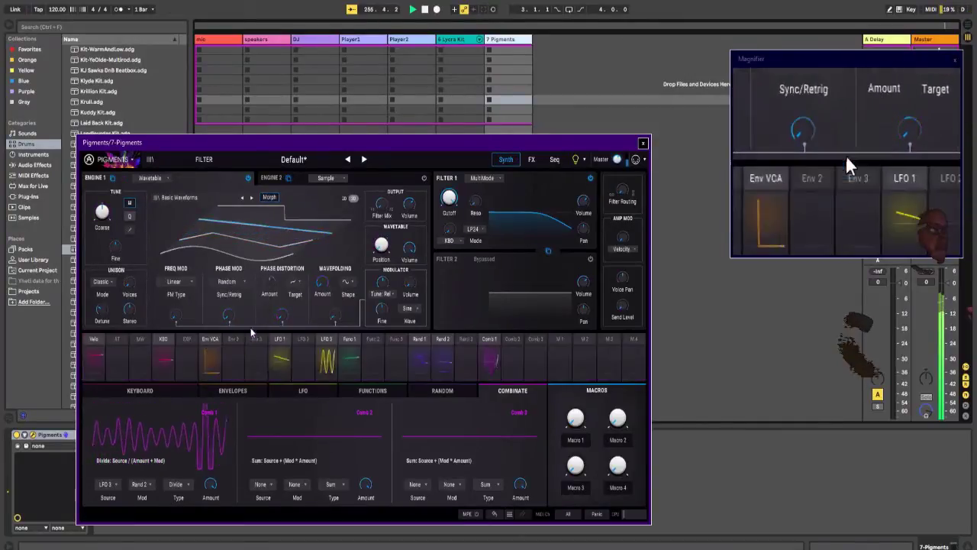
click(227, 281)
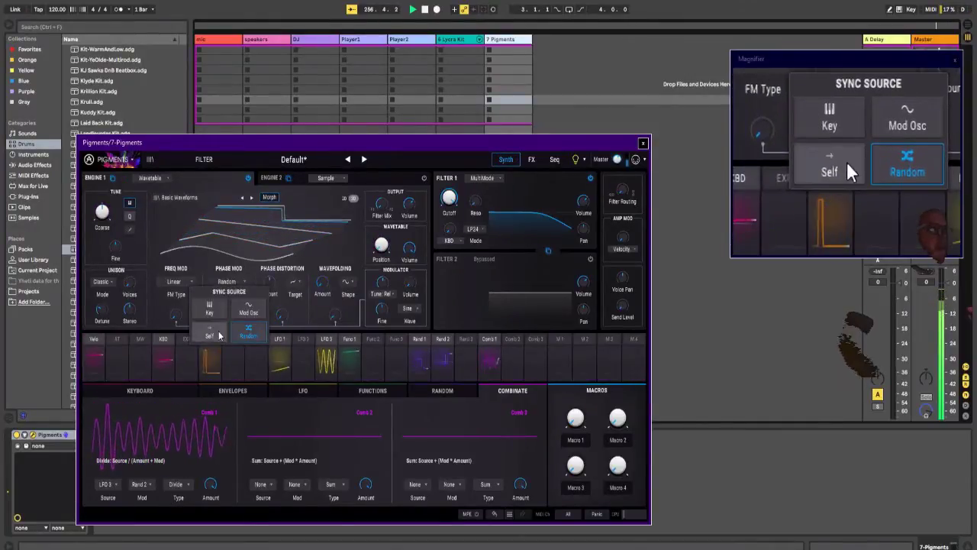
click(210, 333)
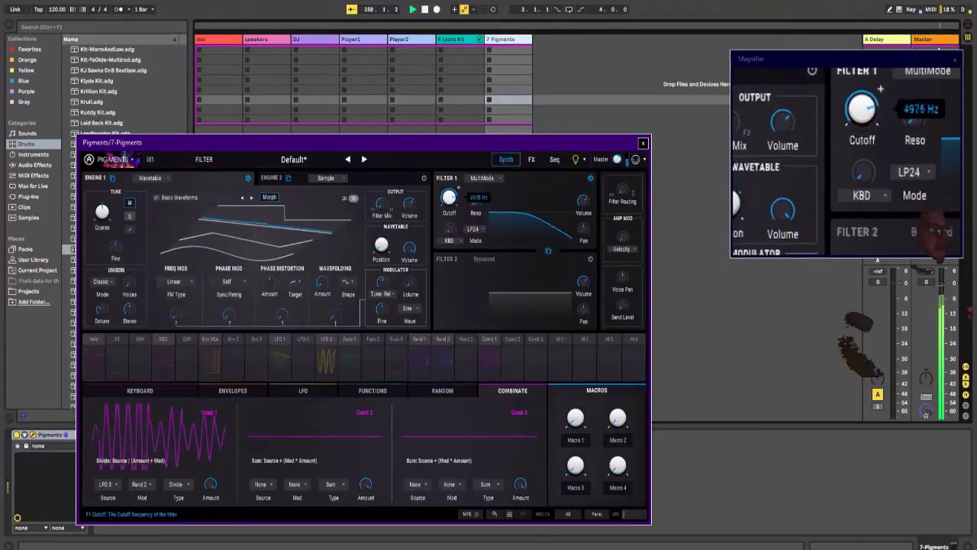
Step: Try the Comb type on Filter 1 in Feedforward mode while sweeping its frequency up and back down
click(483, 179)
click(445, 251)
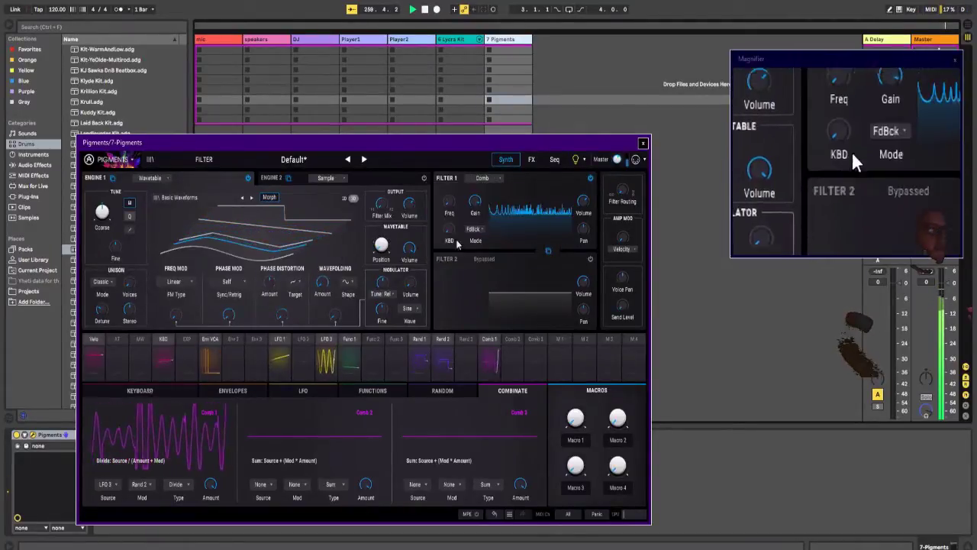
click(474, 228)
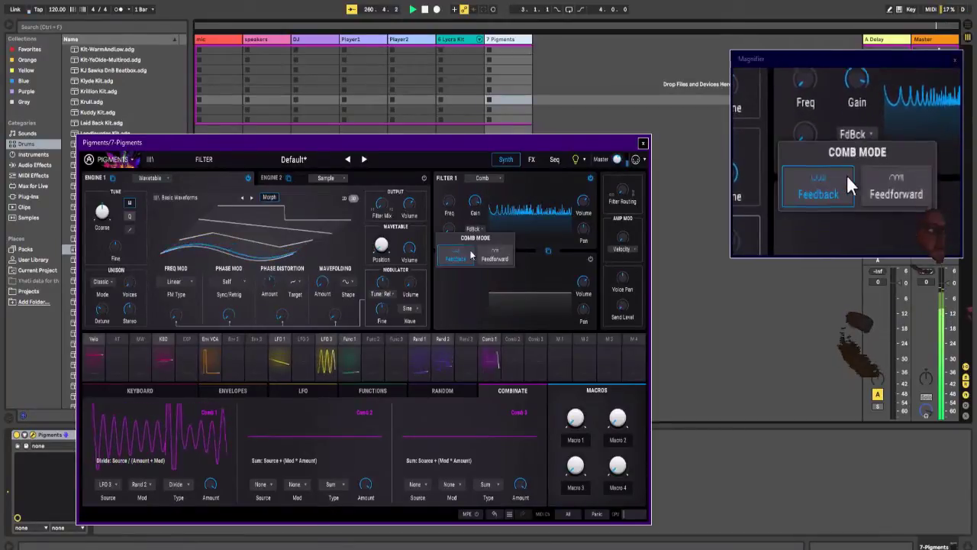
click(486, 259)
drag(449, 203, 466, 128)
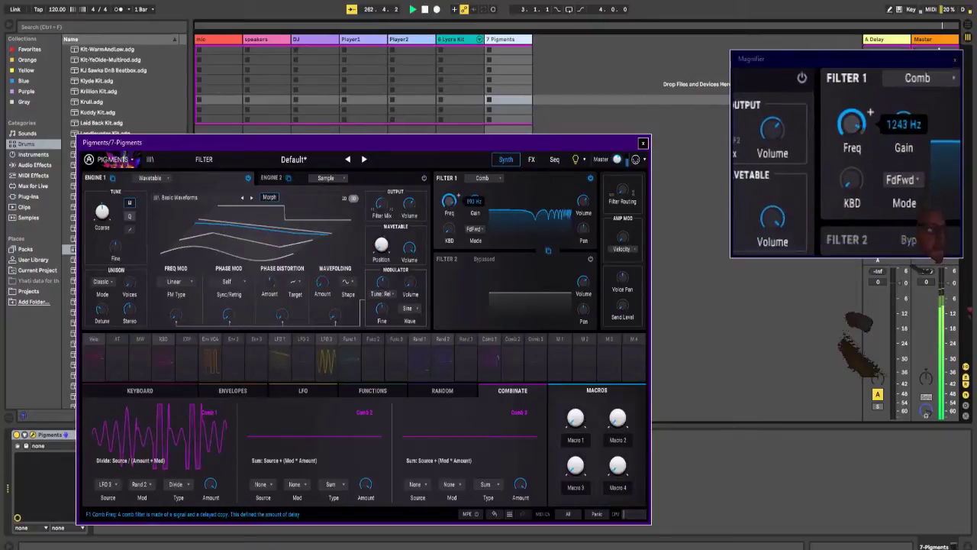
drag(447, 221, 448, 297)
Step: Try Filter 1's Comb type in Feedback mode with a frequency sweep, and try the Phaser type as well
click(481, 238)
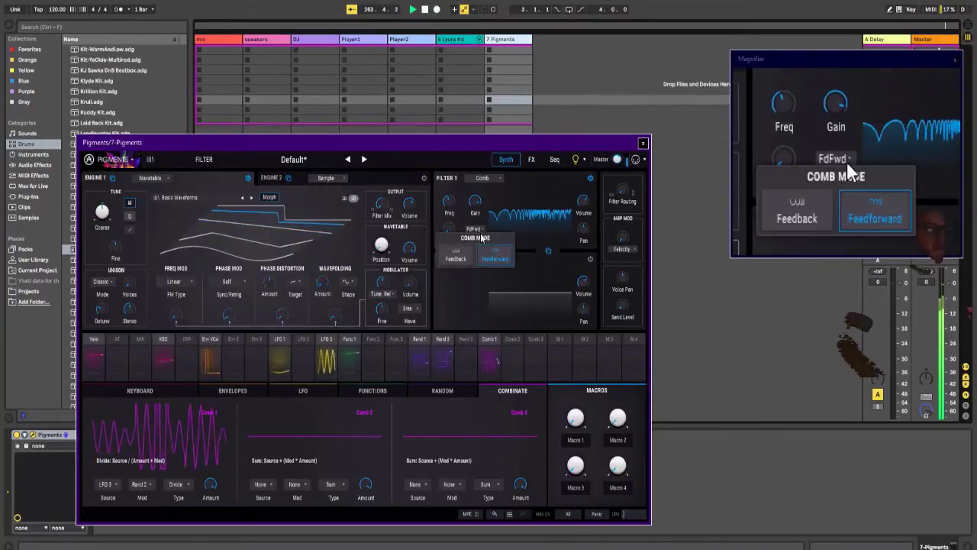
click(456, 257)
drag(458, 197, 462, 206)
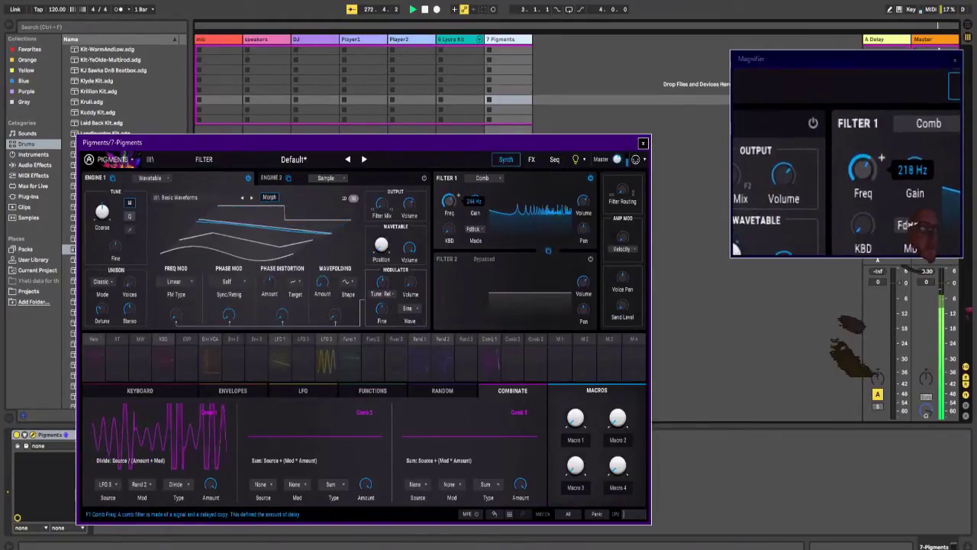
click(484, 179)
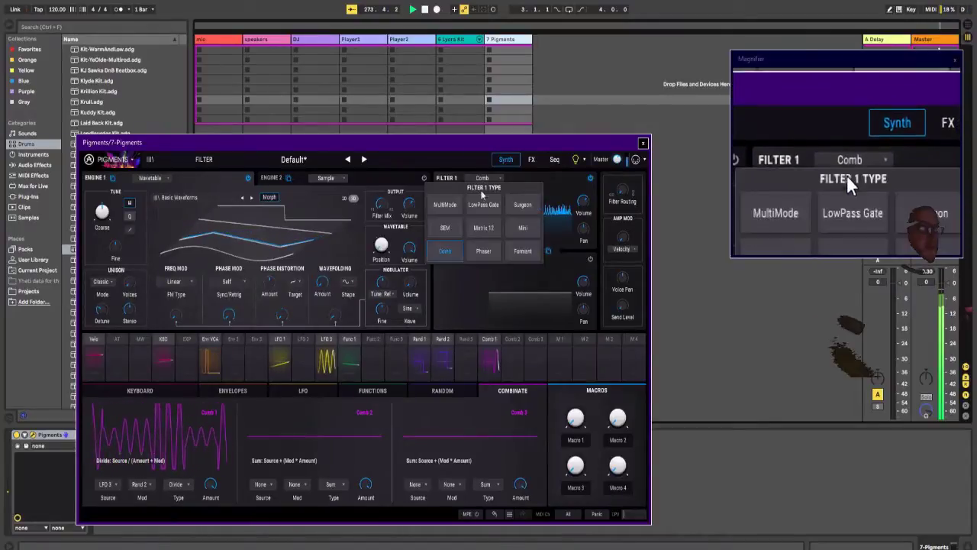
click(495, 253)
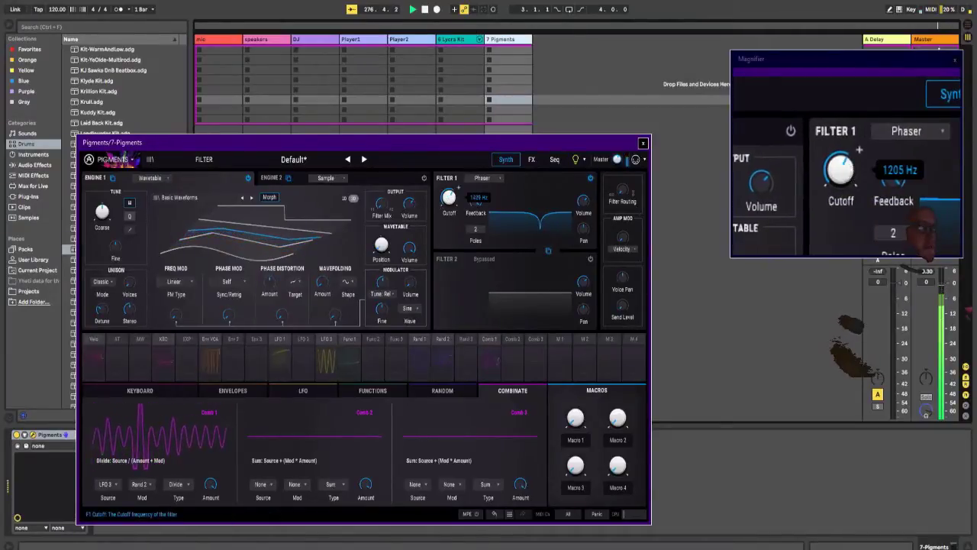
Step: Set Filter 1 to the Matrix 12 type in the Phaser+LP6 mode
click(483, 179)
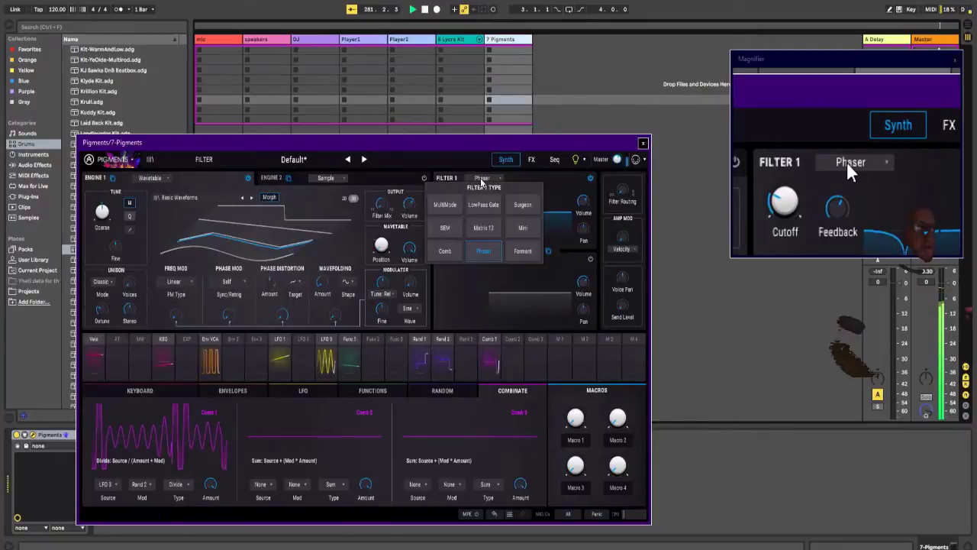
click(473, 227)
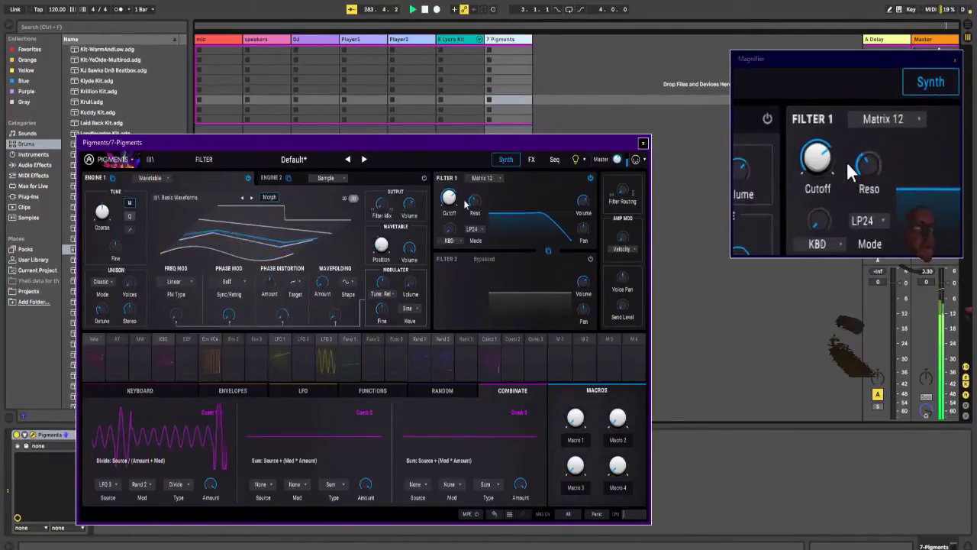
click(471, 229)
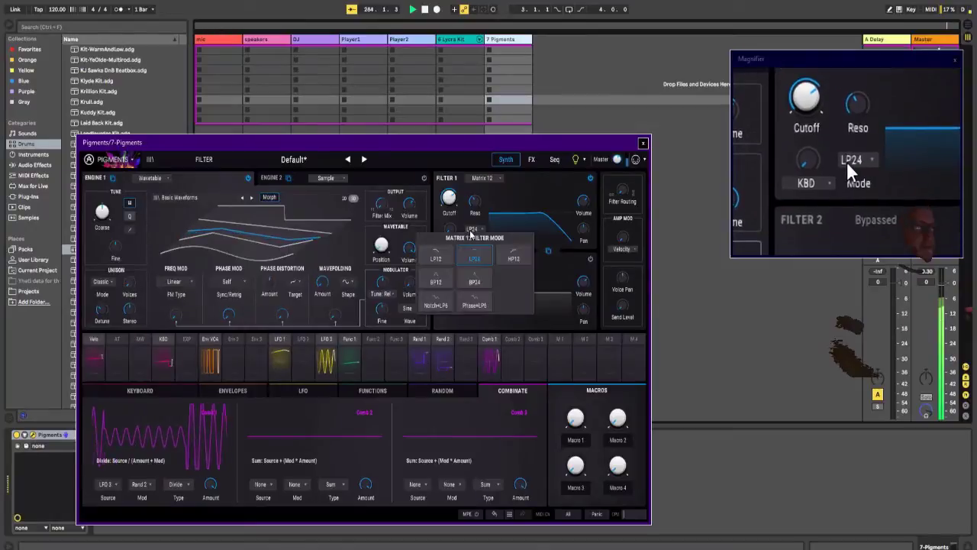
click(475, 305)
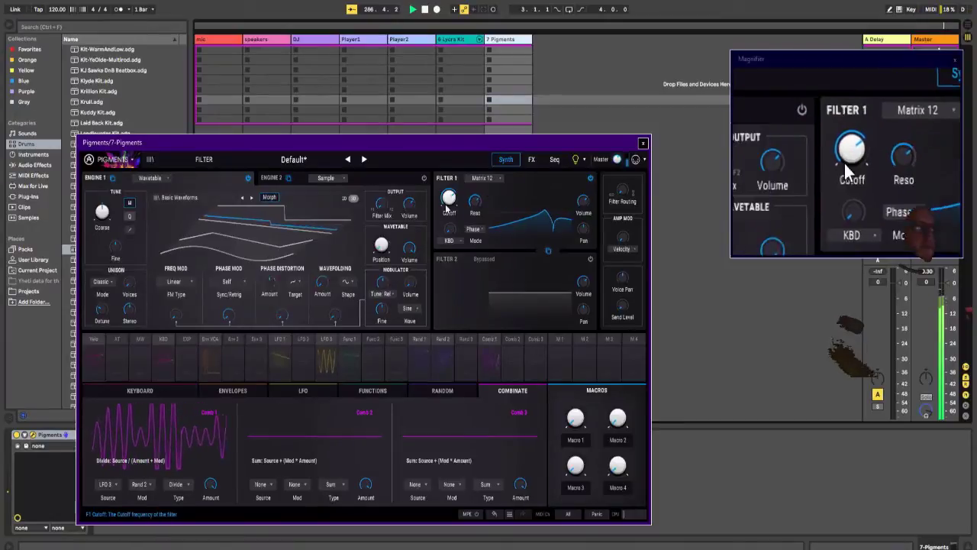
Step: Lower Filter 1's cutoff and route Comb 1 to it with an amount of 0.19
drag(447, 208, 431, 235)
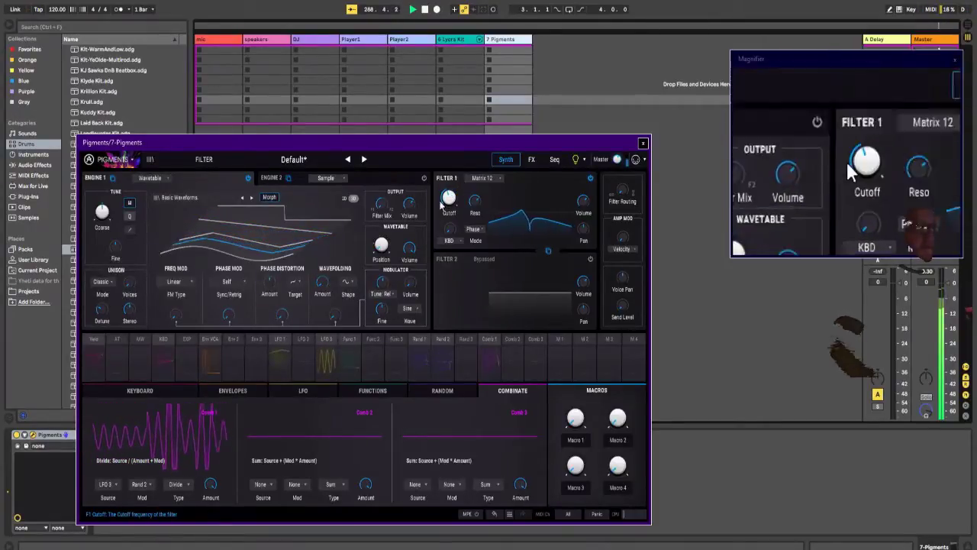
click(489, 347)
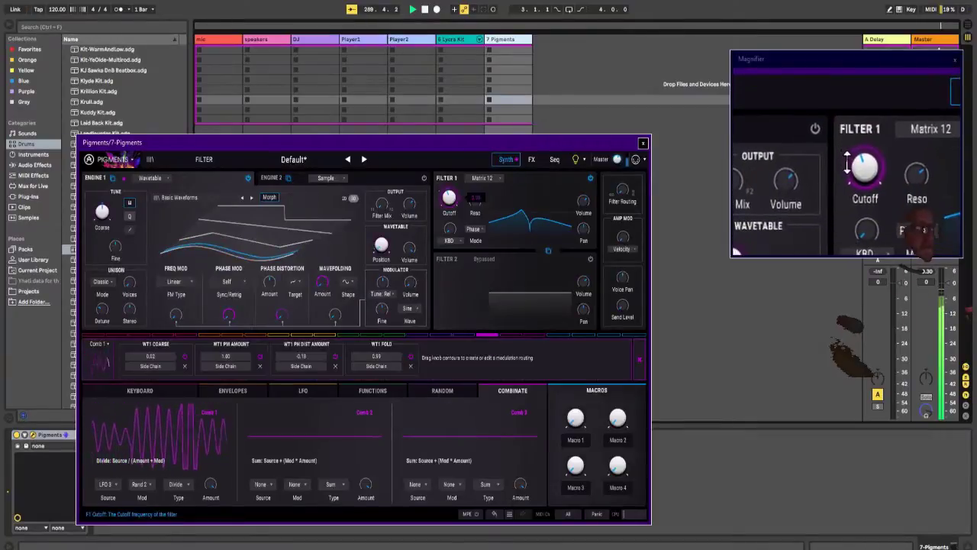
mouse_move(440, 195)
mouse_down()
mouse_move(430, 168)
mouse_move(450, 175)
mouse_move(451, 201)
mouse_up()
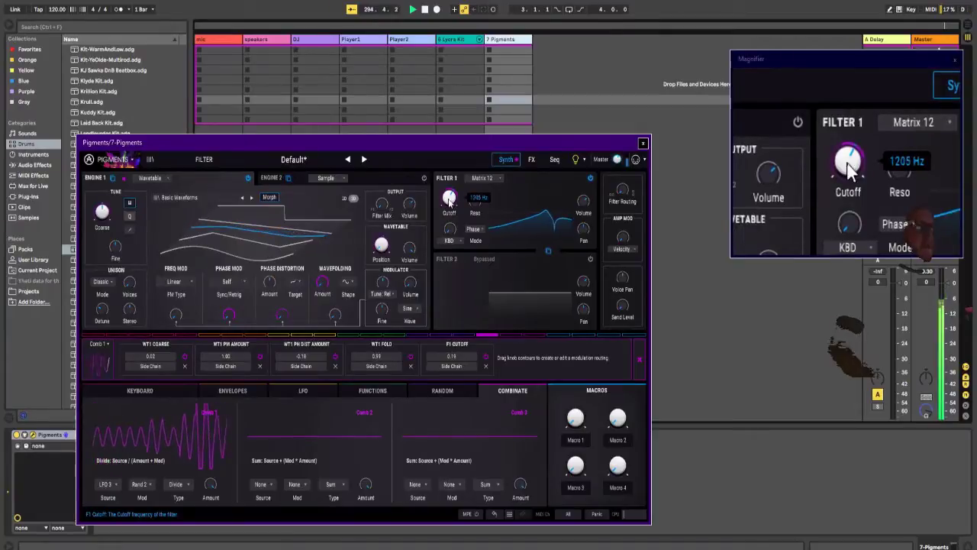
Step: Lower the Lycra Kit track's volume to -3.7 dB and the Pigments track's volume to -2.4 dB
click(454, 39)
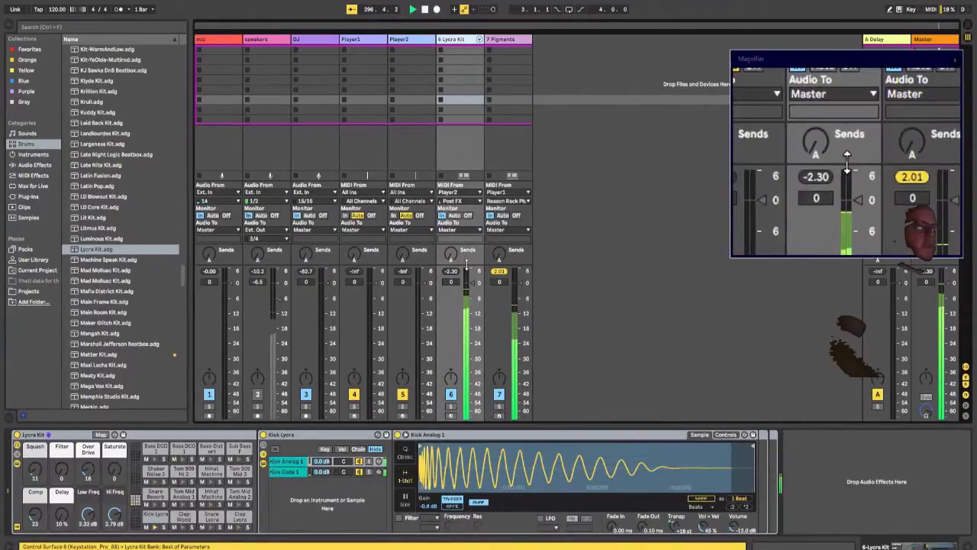
drag(468, 281, 519, 298)
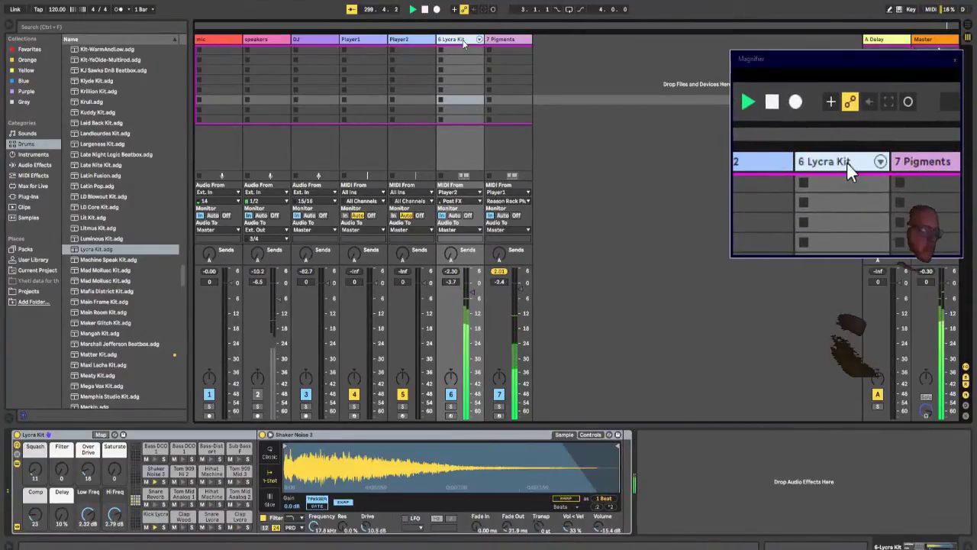
Step: Group the Player1 and Player2 tracks as Players and fold the group
click(405, 40)
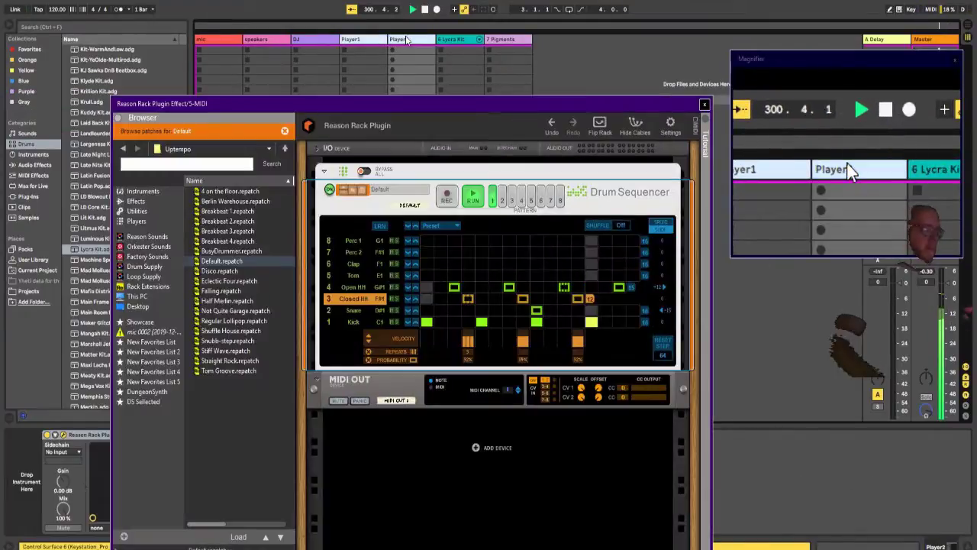
key(ctrl+g)
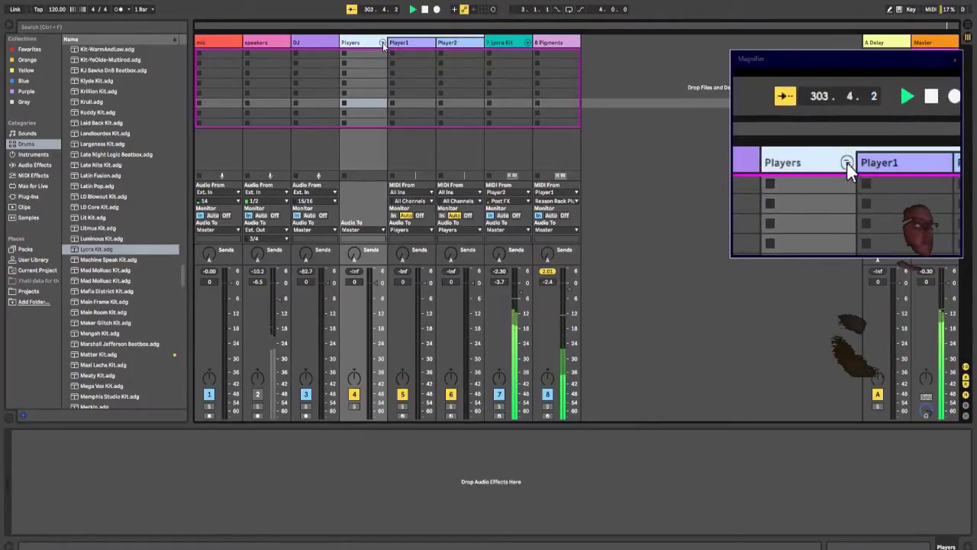
click(383, 42)
Step: Put the Lycra Kit track in its own group named Drums and fold it
click(399, 41)
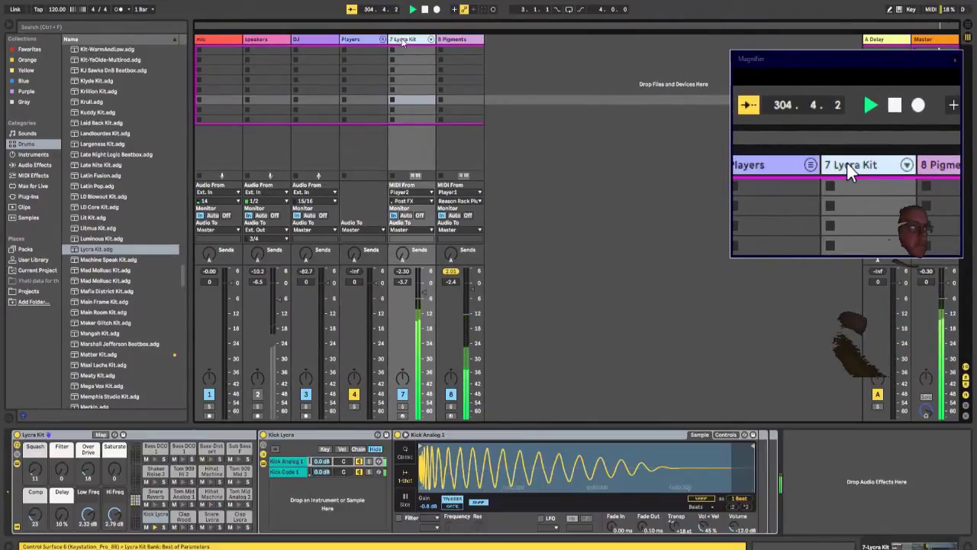
key(ctrl+g)
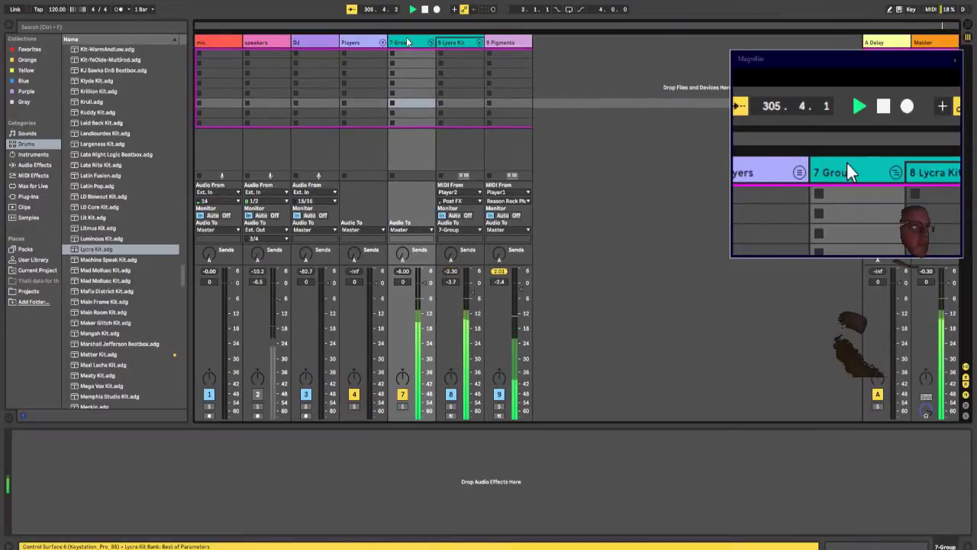
key(ctrl+r)
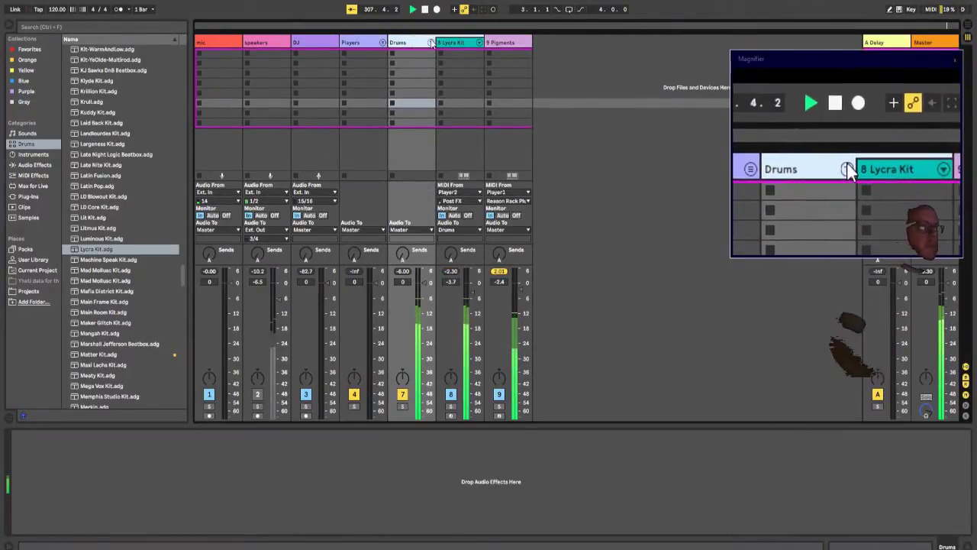
click(431, 42)
Step: Put the Pigments track in its own group named Synths and fold it
click(441, 41)
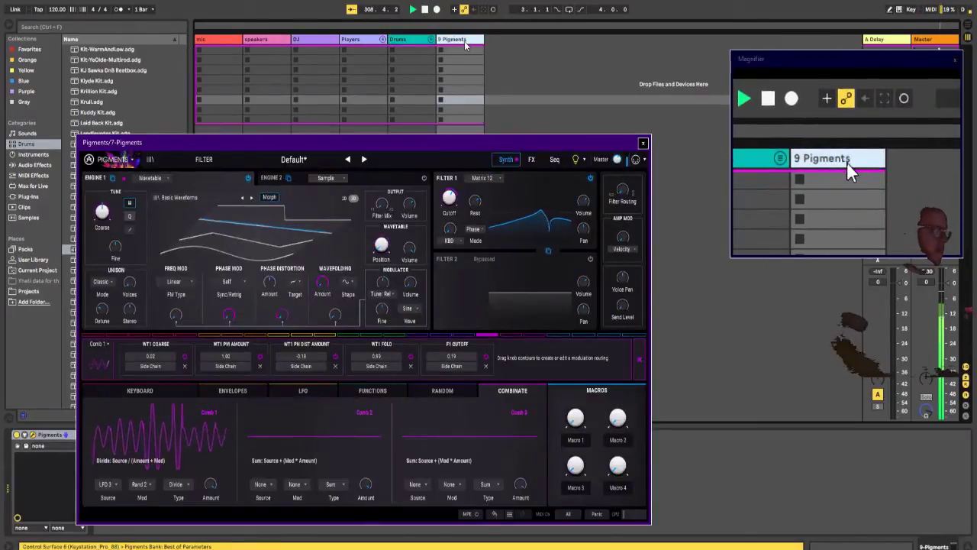
key(ctrl+g)
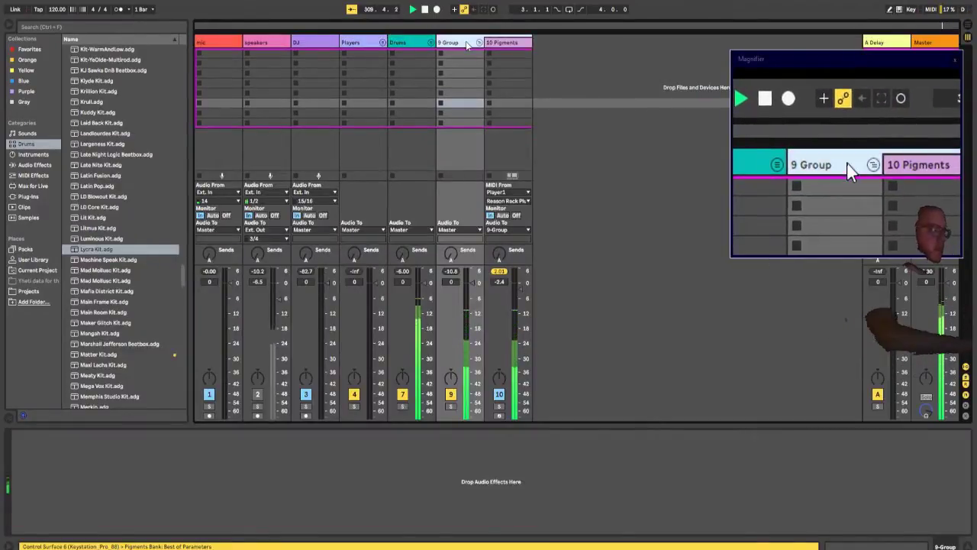
key(ctrl+r)
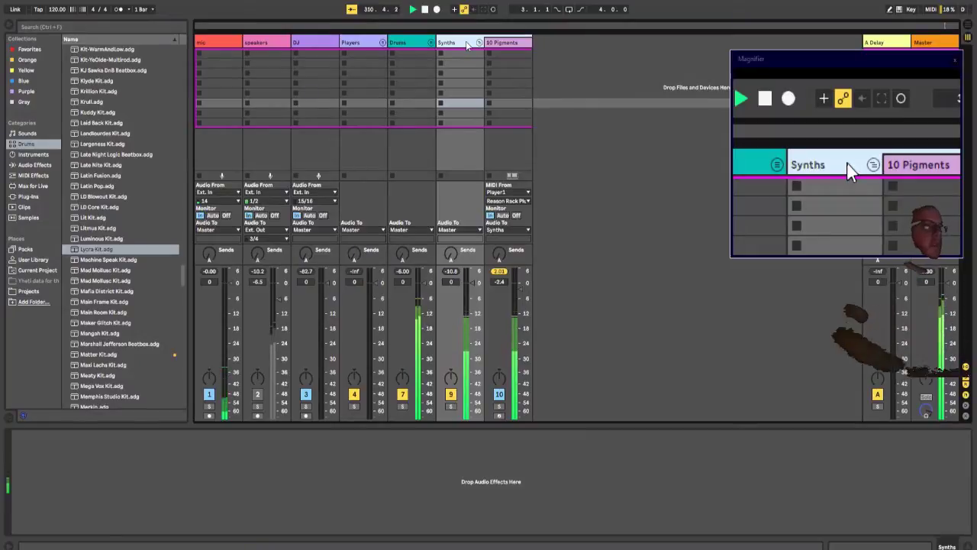
click(478, 42)
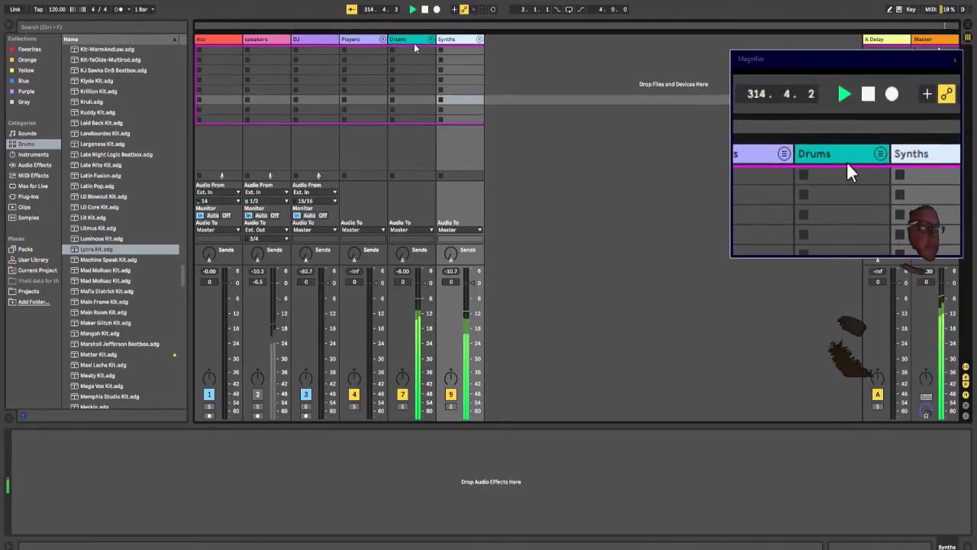
Step: Unfold the Players group and bring up the Reason Rack drum sequencers of Player1 and Player2
click(367, 43)
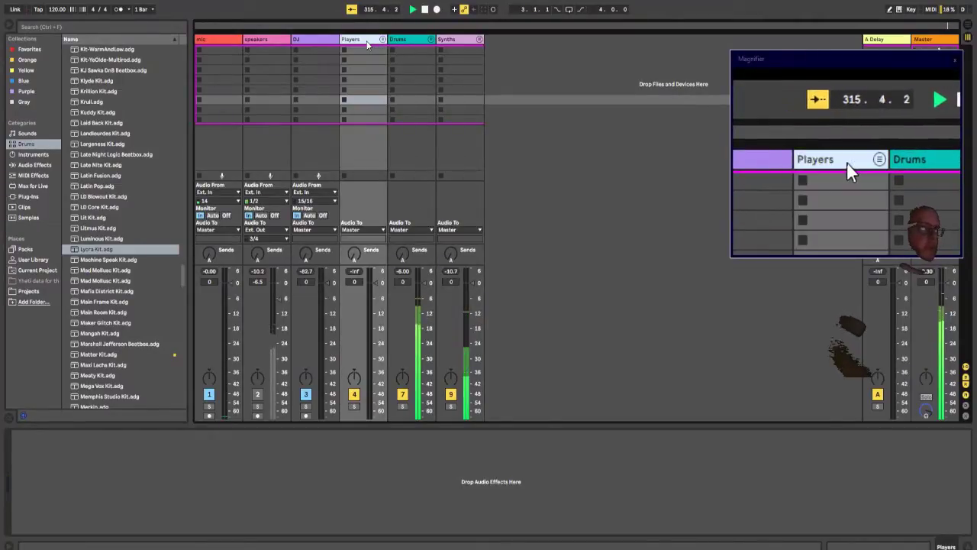
click(383, 39)
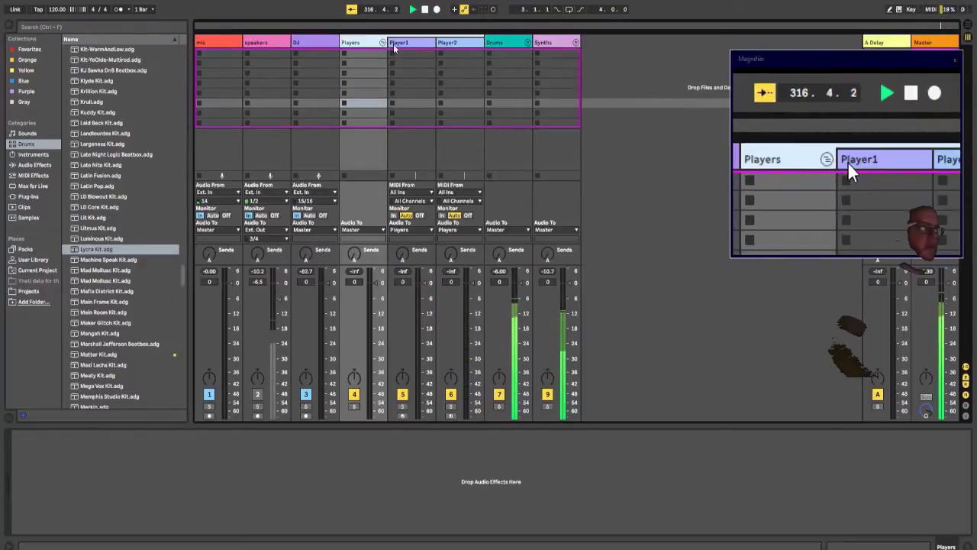
click(394, 44)
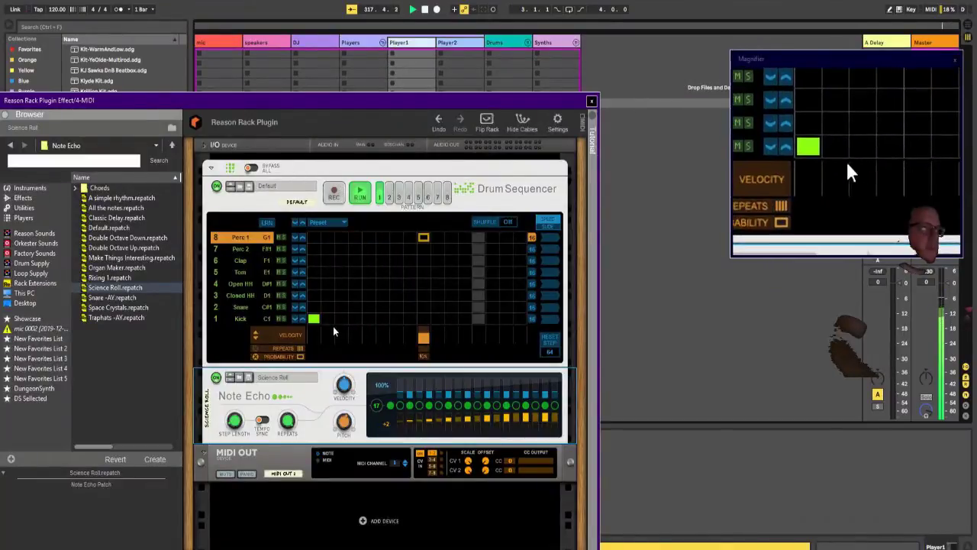
click(452, 44)
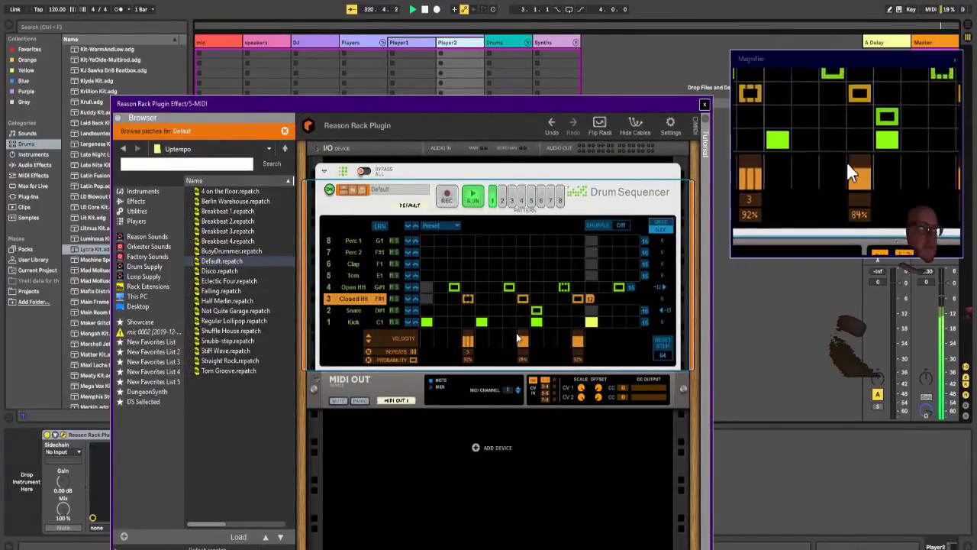
Step: Lower the probability of the first kick step in Player2's Drum Sequencer and close the plug-in window
click(355, 322)
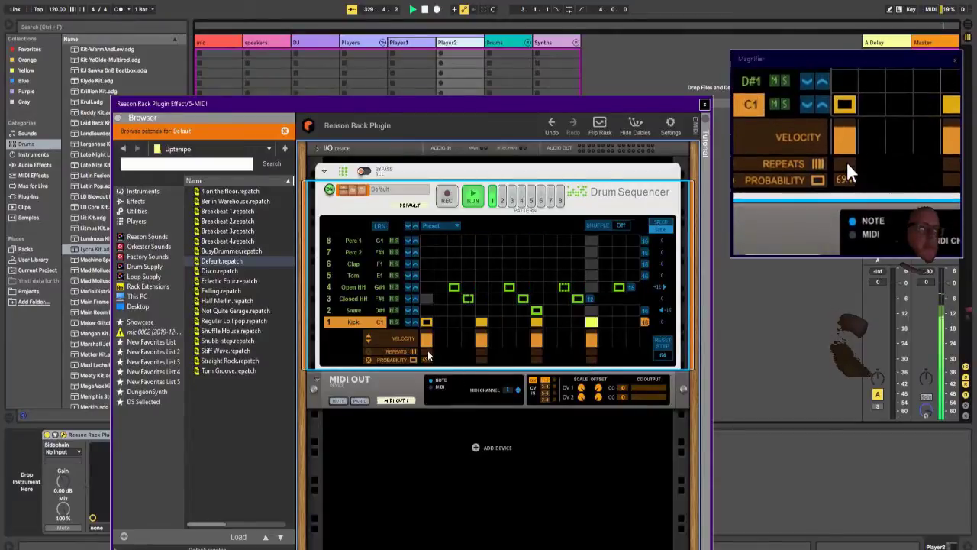
drag(429, 351, 433, 343)
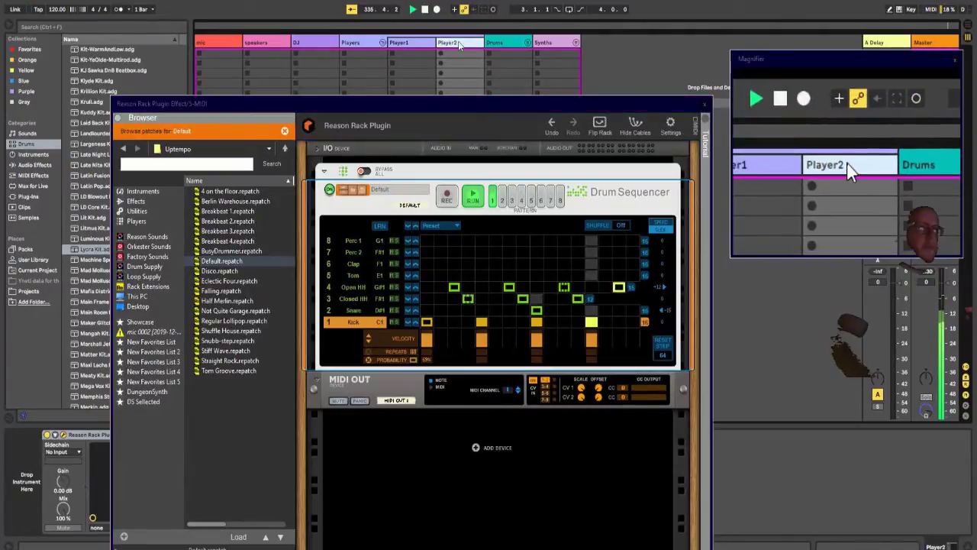
click(704, 107)
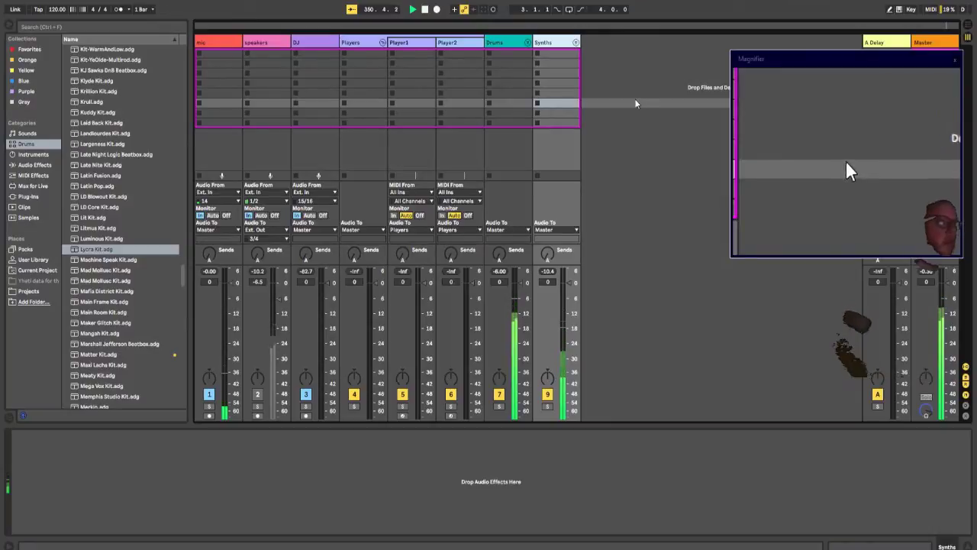
Step: Unfold the Synths group and add a MIDI track named MagicM PIG after the Pigments track
click(577, 44)
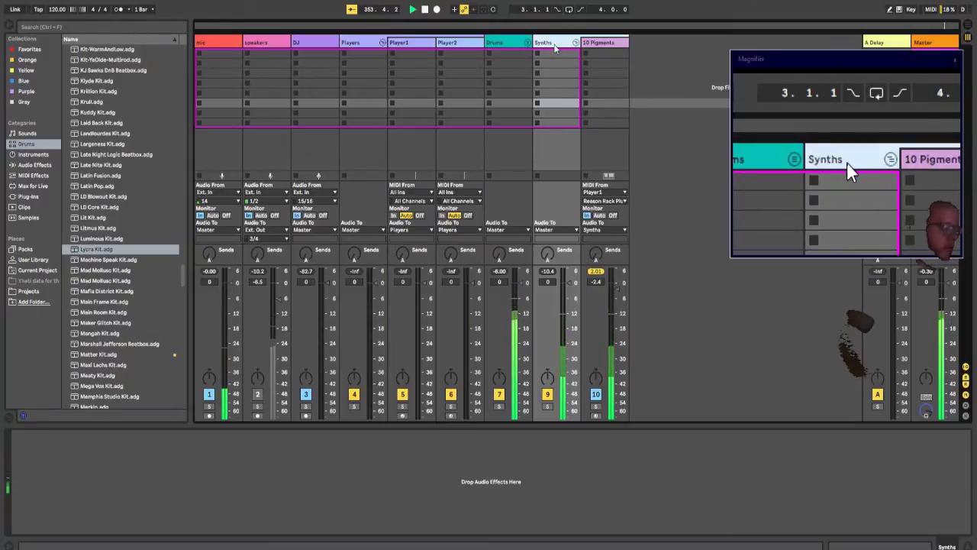
key(ctrl+shift+t)
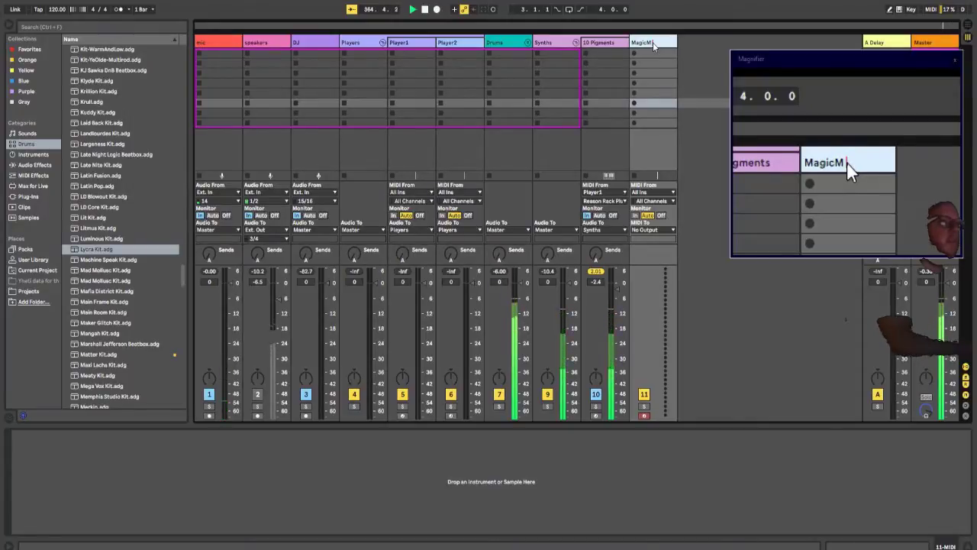
text(RIG)
key(Caps_Lock)
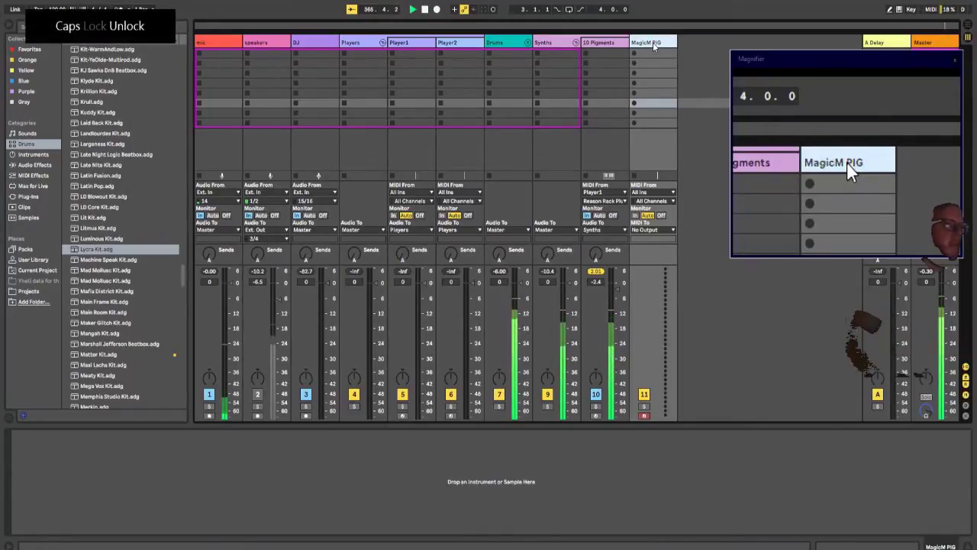
Step: Route MagicM PIG's MIDI from 10-Pigments to LoopBe Internal MIDI with monitoring set to In
click(651, 191)
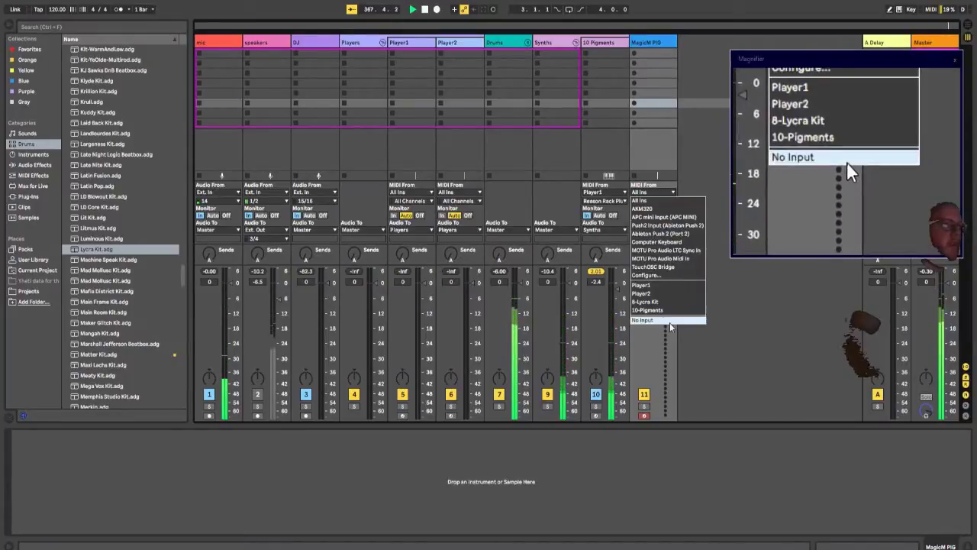
click(647, 310)
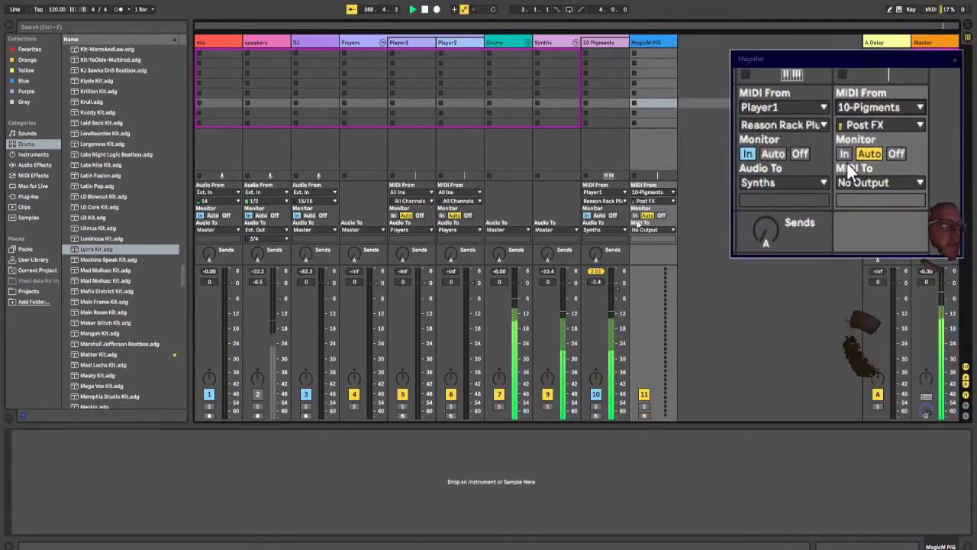
click(643, 231)
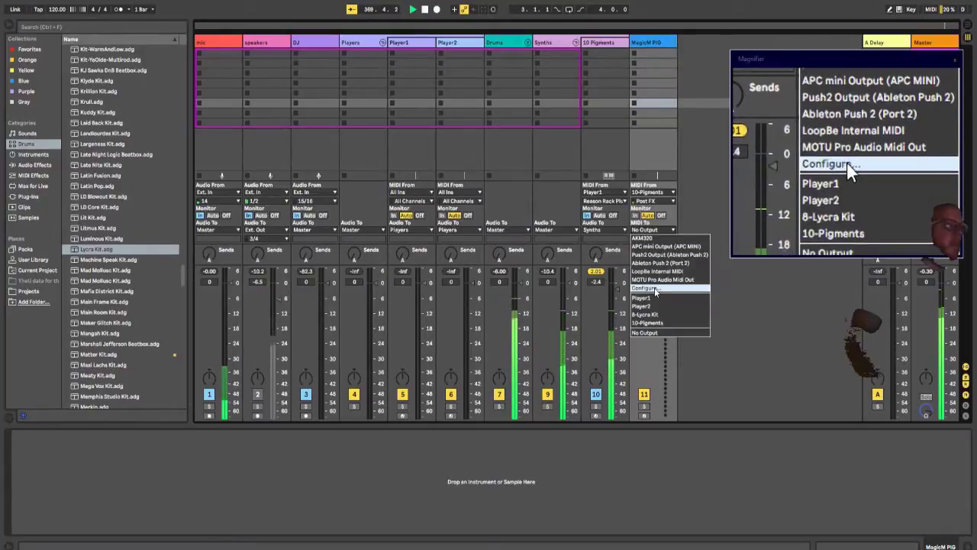
click(654, 271)
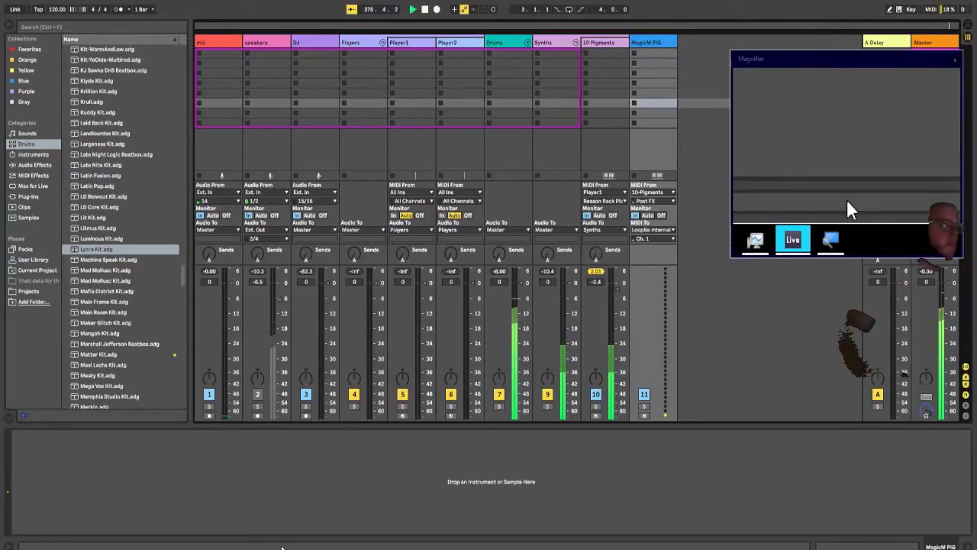
Step: Look at the input sources in the Magic editor, and add an audio track named MagicA PIG in Ableton Live
click(326, 542)
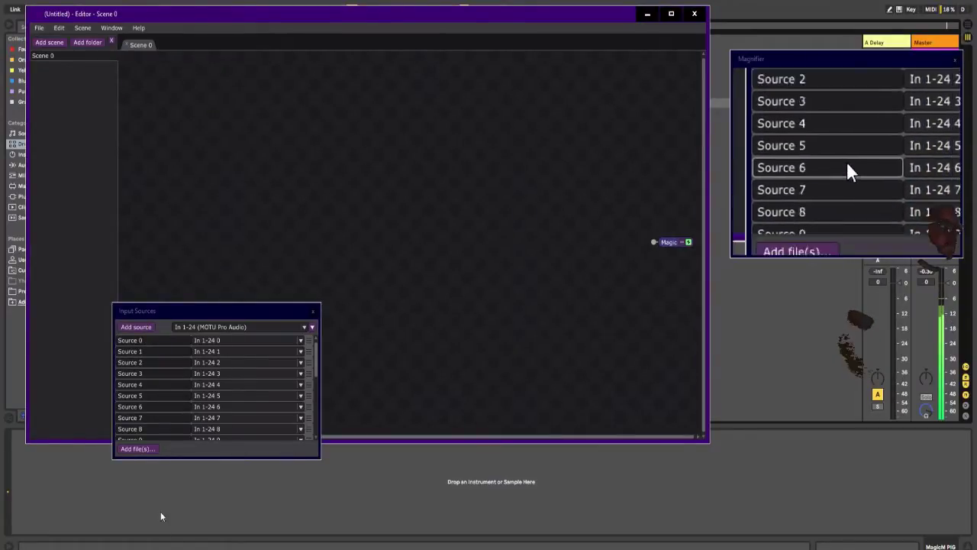
click(406, 542)
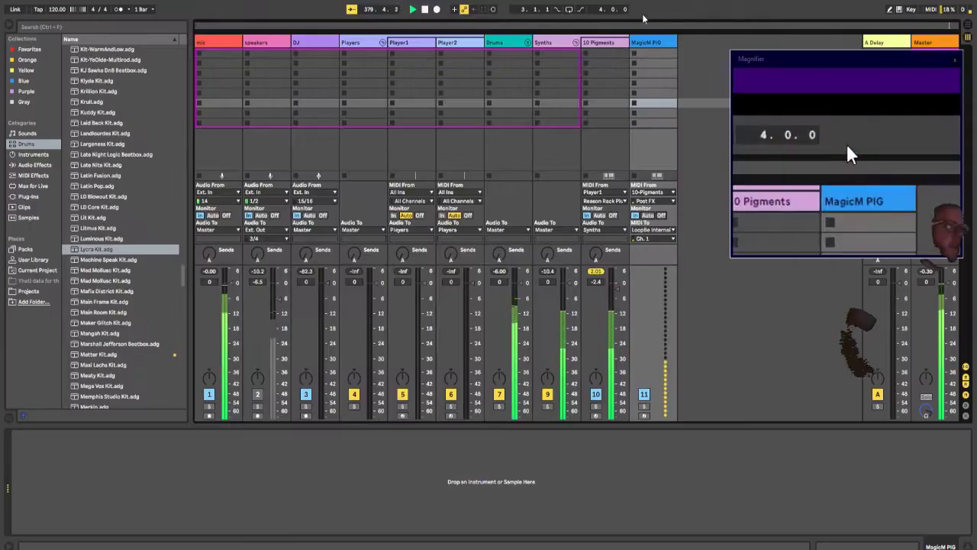
key(ctrl+t)
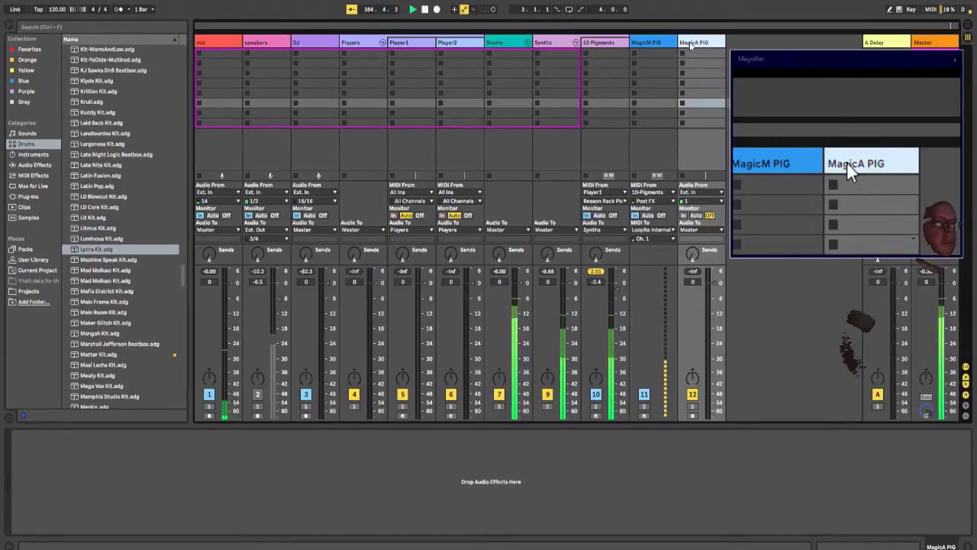
key(Return)
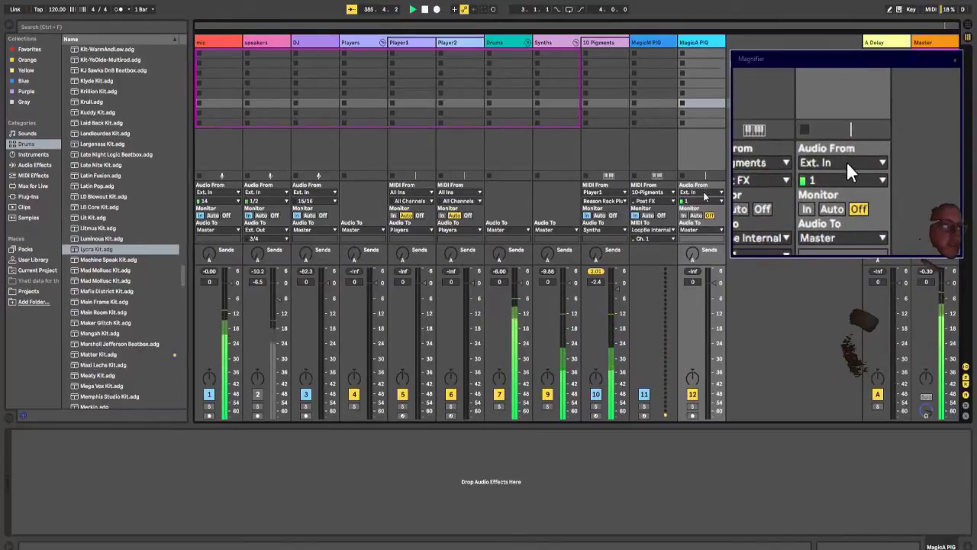
Step: Route MagicA PIG's audio from 10-Pigments to external output 5 with monitoring set to In
click(708, 192)
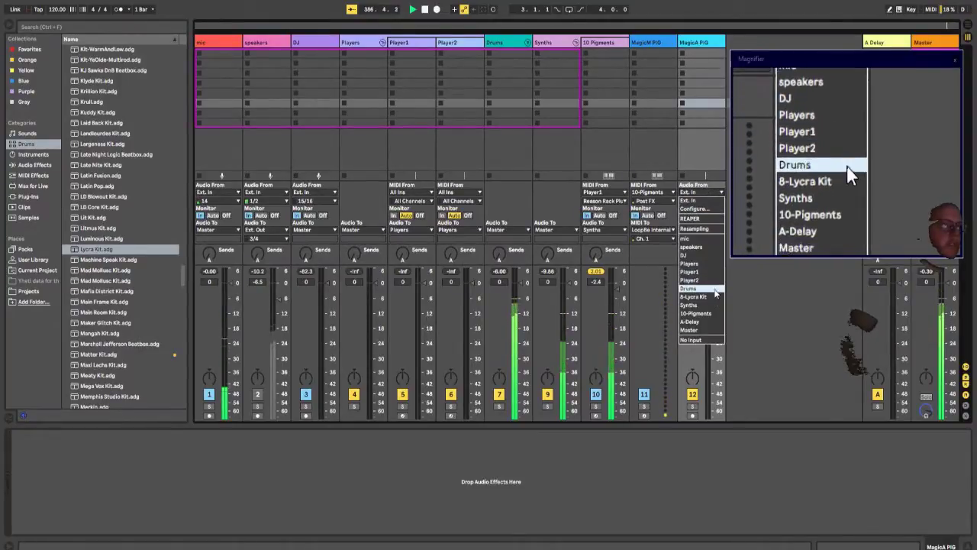
click(708, 314)
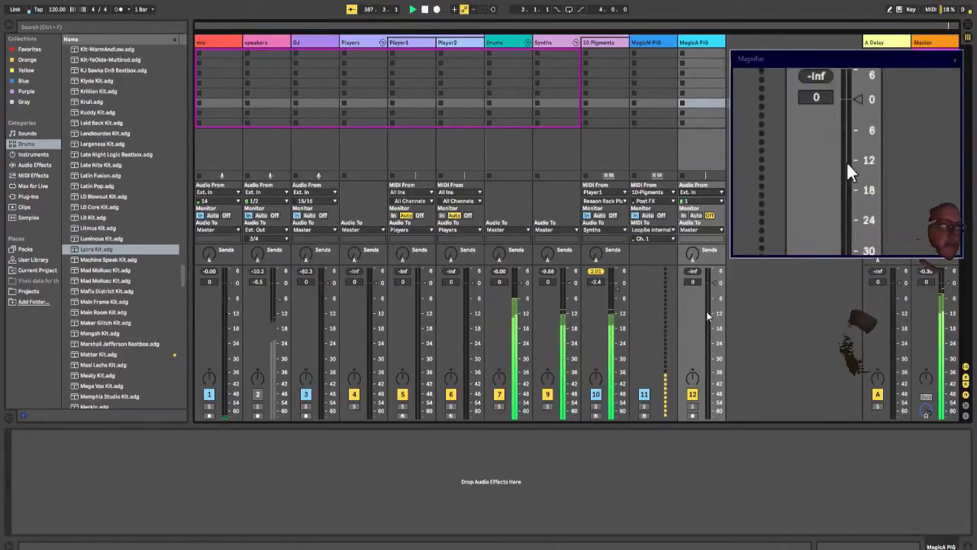
click(694, 231)
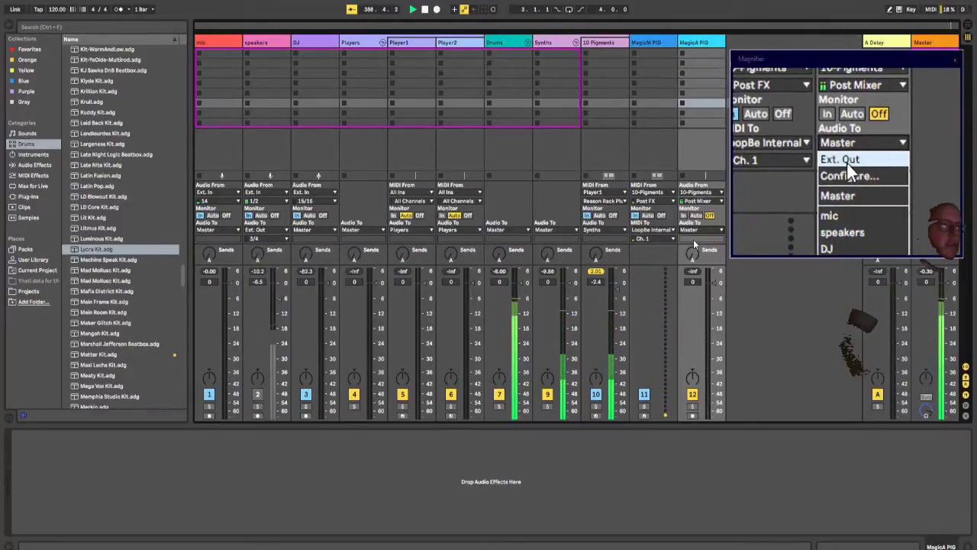
click(693, 237)
click(693, 240)
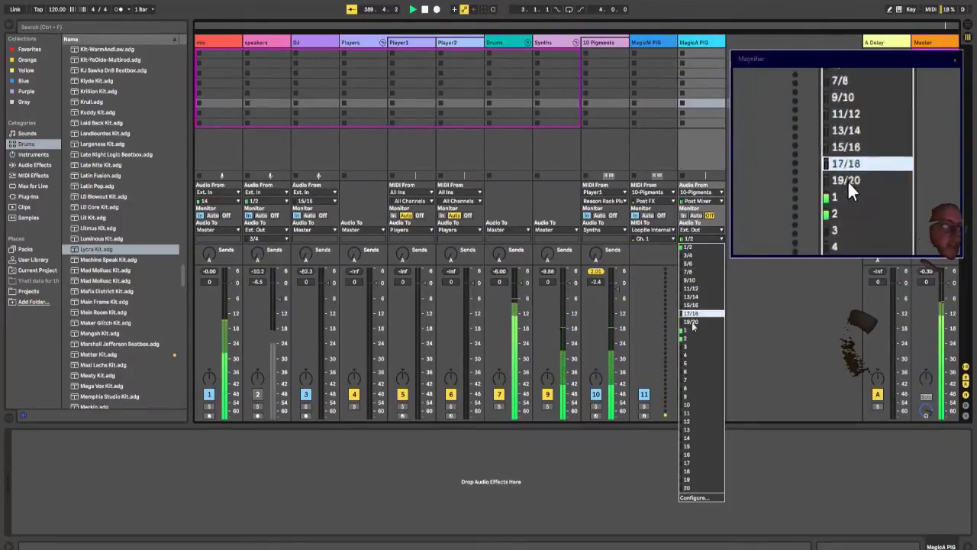
click(692, 363)
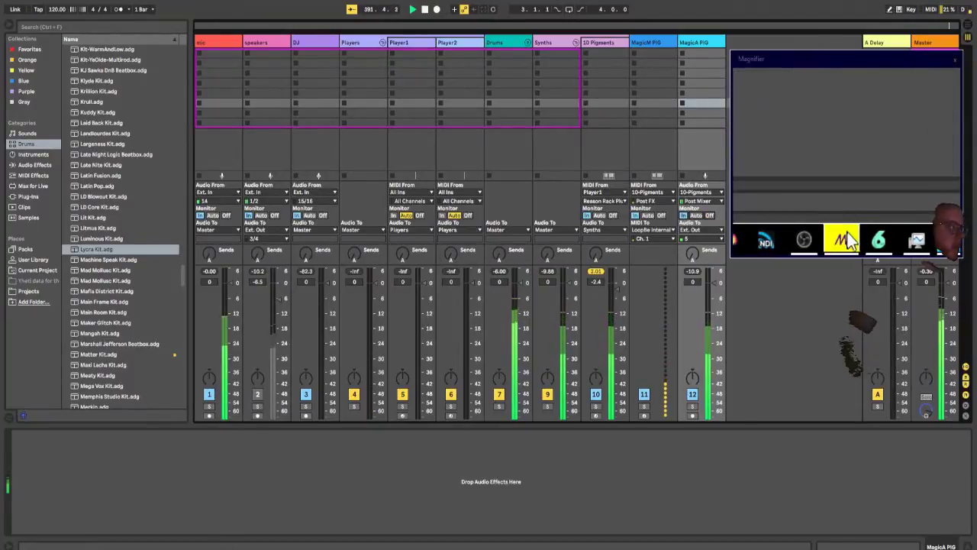
Step: Switch to the Magic editor and rename input Source 2 as PigA
click(222, 541)
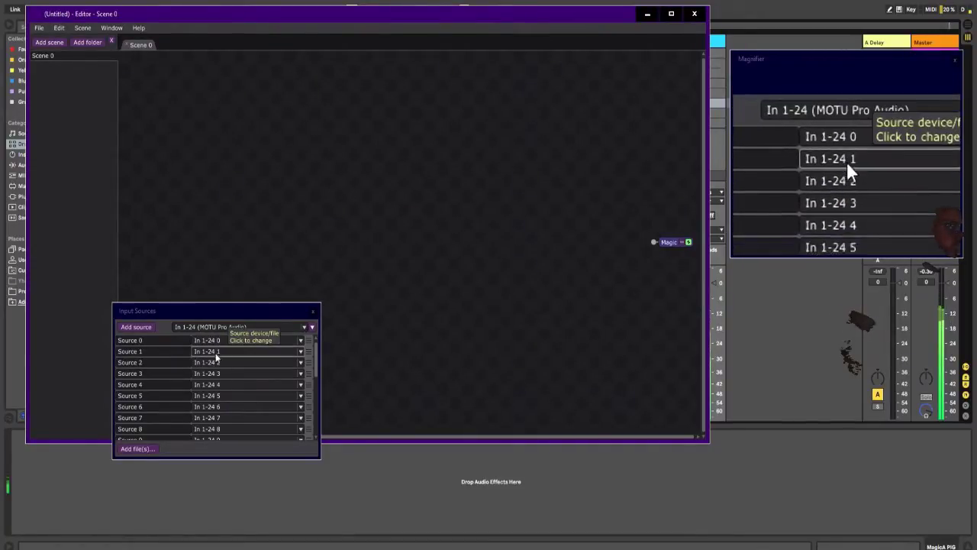
click(161, 361)
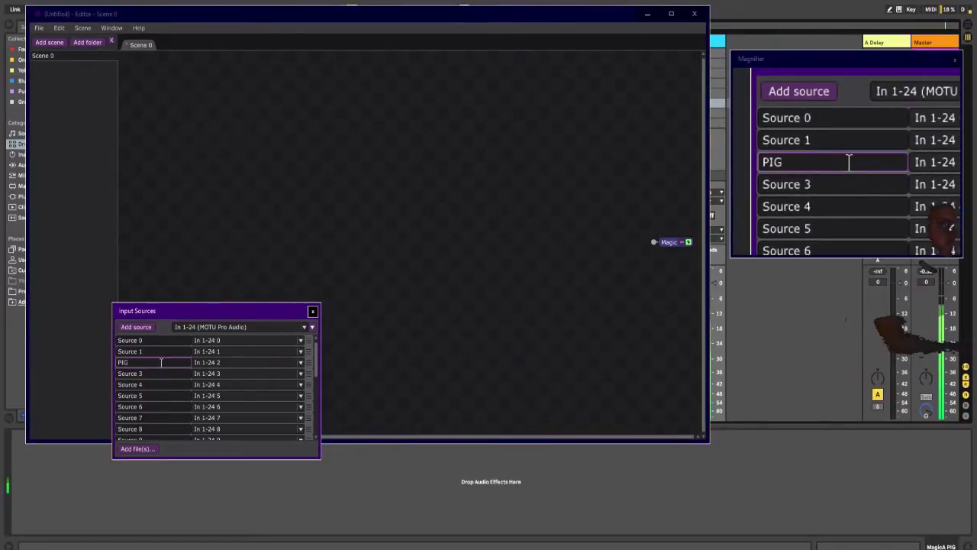
key(Return)
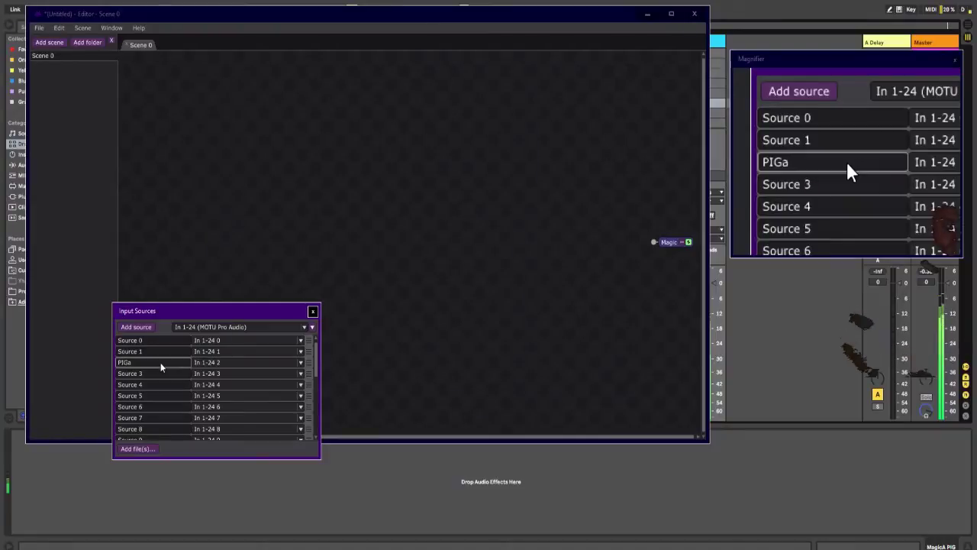
click(167, 361)
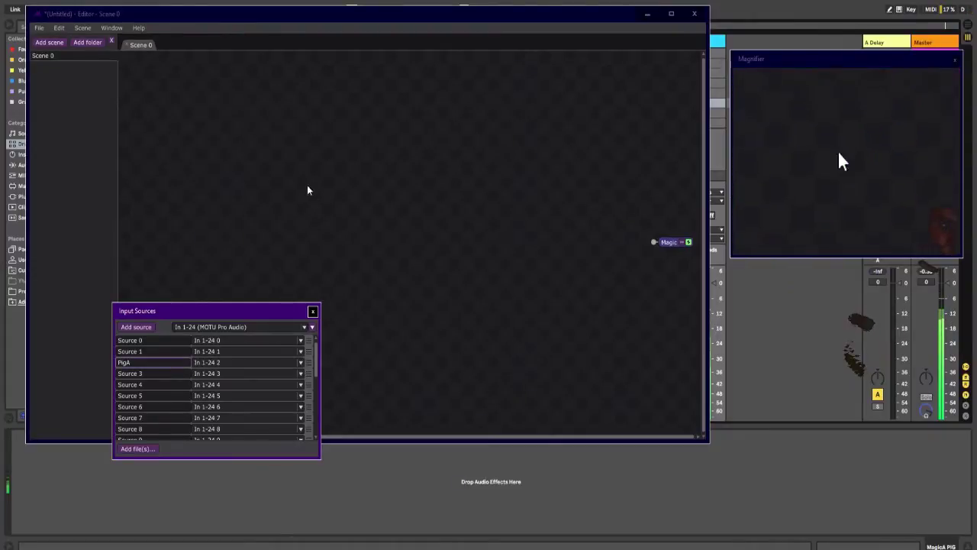
right_click(319, 151)
mouse_move(321, 154)
click(218, 175)
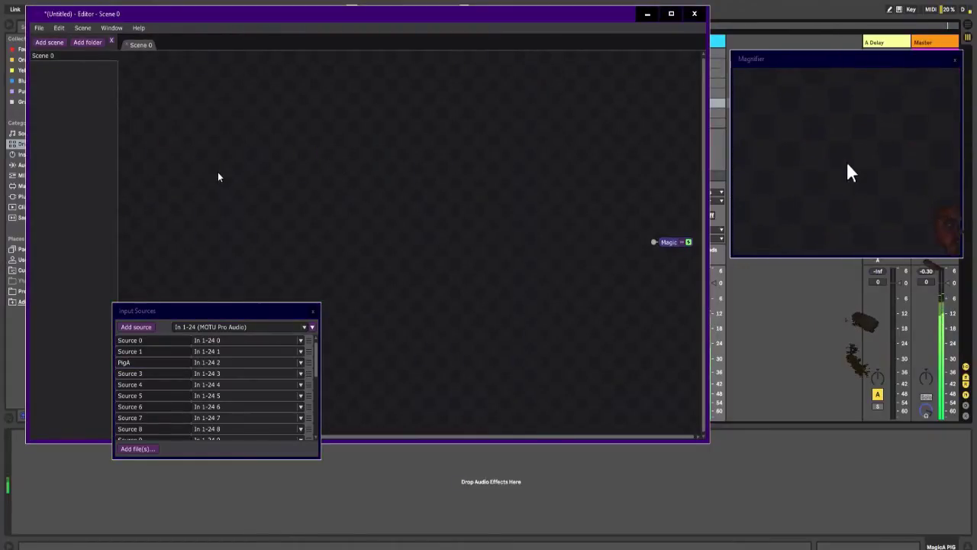
Step: Return to Ableton Live and add a MIDI track named MagicM Drums directly after MagicM PIG
click(404, 479)
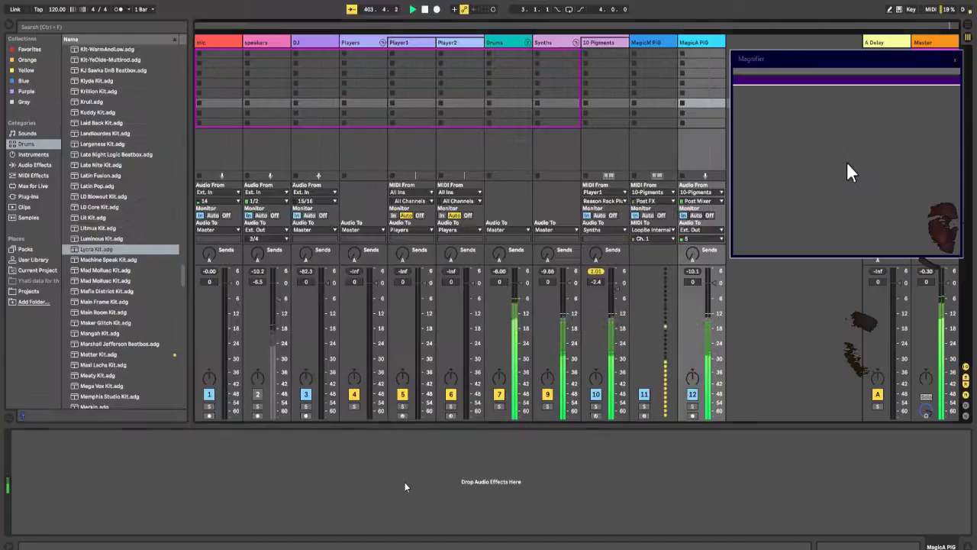
click(661, 44)
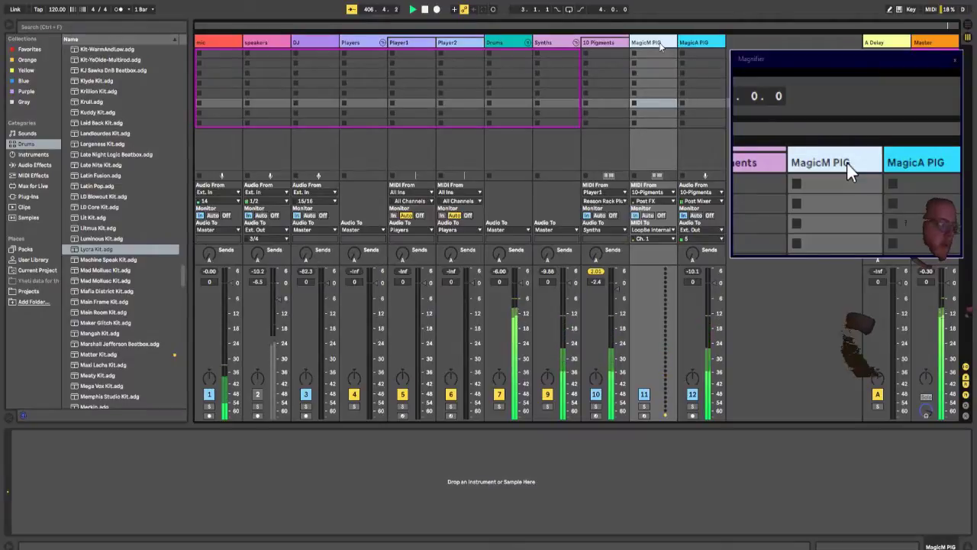
key(super+shift+t)
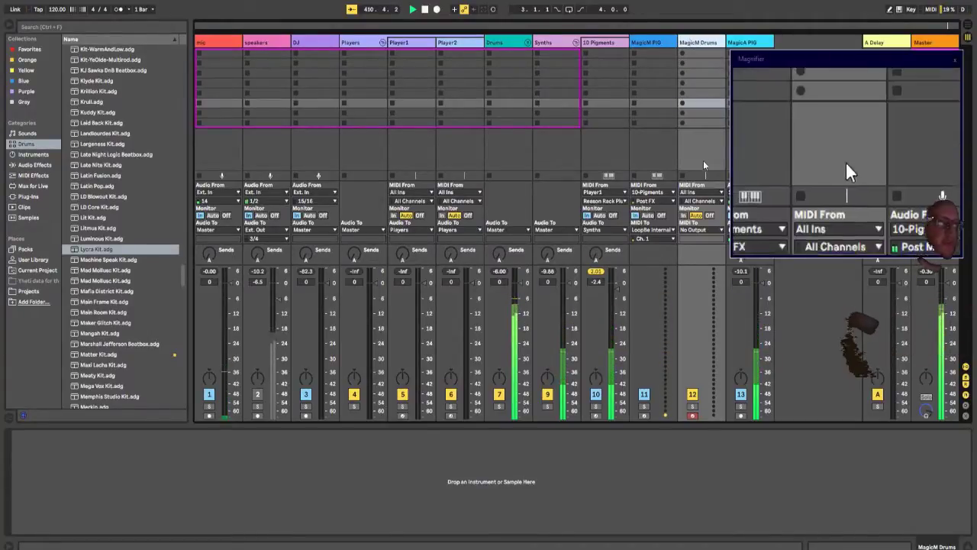
Step: Route MagicM Drums' MIDI from Player2 to LoopBe Internal MIDI
click(694, 193)
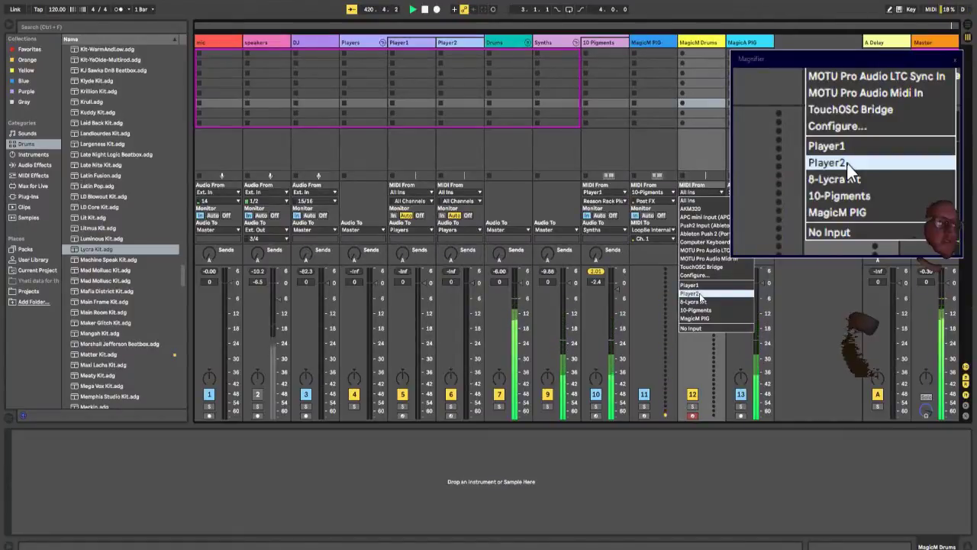
click(699, 293)
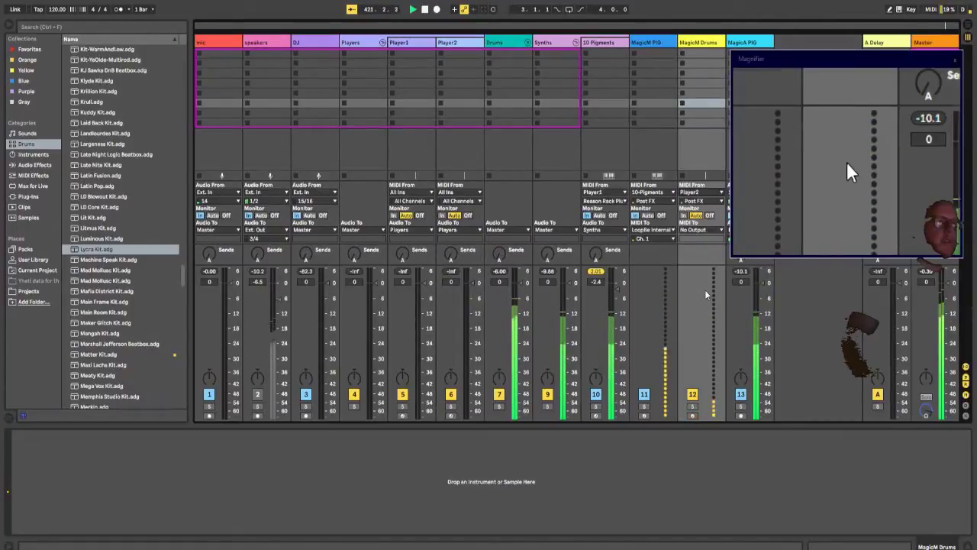
click(693, 229)
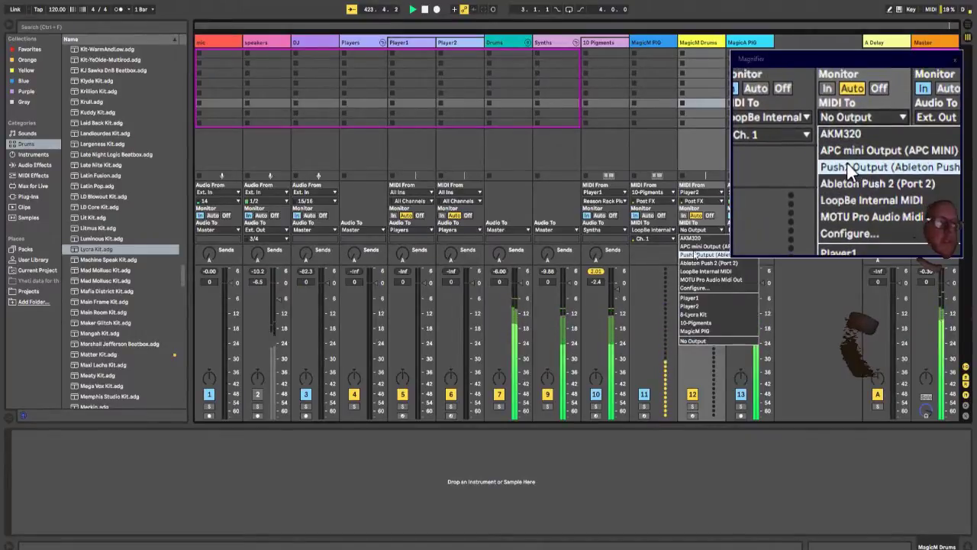
click(701, 271)
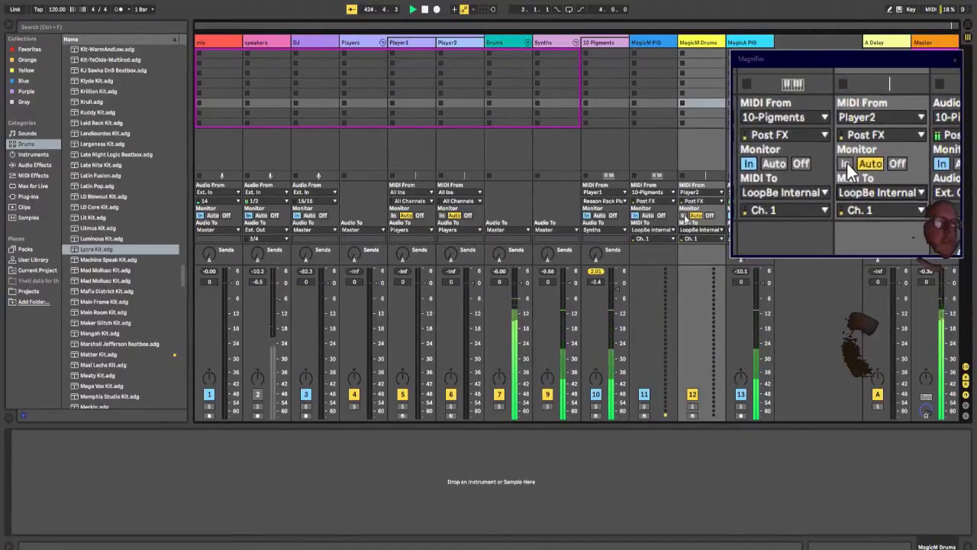
Step: Set MagicM Drums' monitoring to In and its MIDI output to channel 2
click(684, 216)
click(691, 239)
click(696, 247)
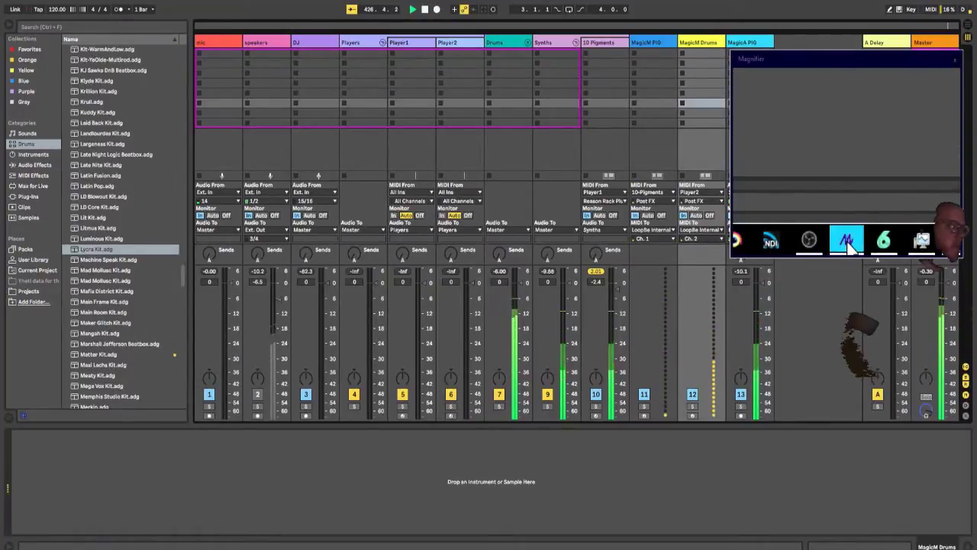
Step: Switch to the Magic editor, enlarge the Input Sources window and rename Source 9 as DrumsM
click(232, 542)
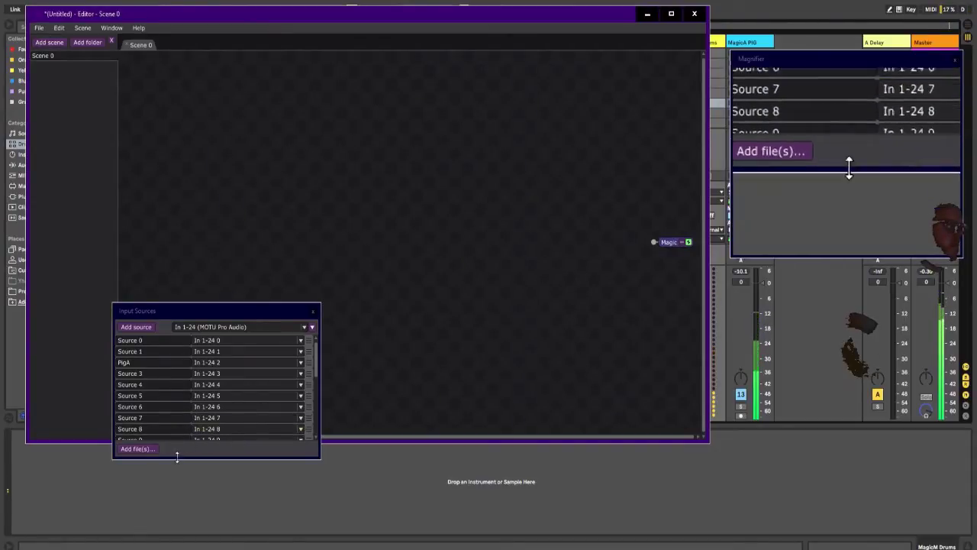
drag(176, 456, 176, 510)
click(164, 437)
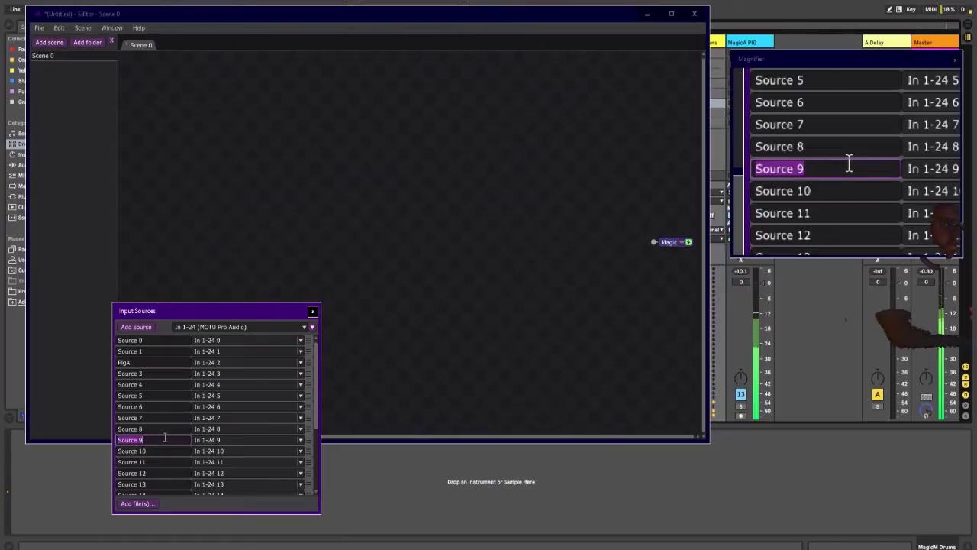
text(DrumsM)
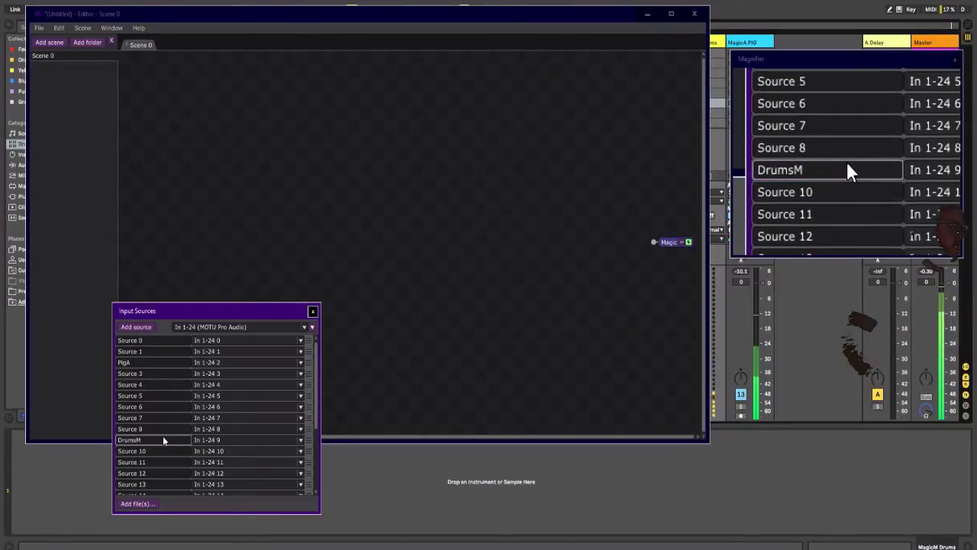
Step: Set the DrumsM source to LoopBe Internal MIDI channel 2 and move it directly above PigA
click(217, 443)
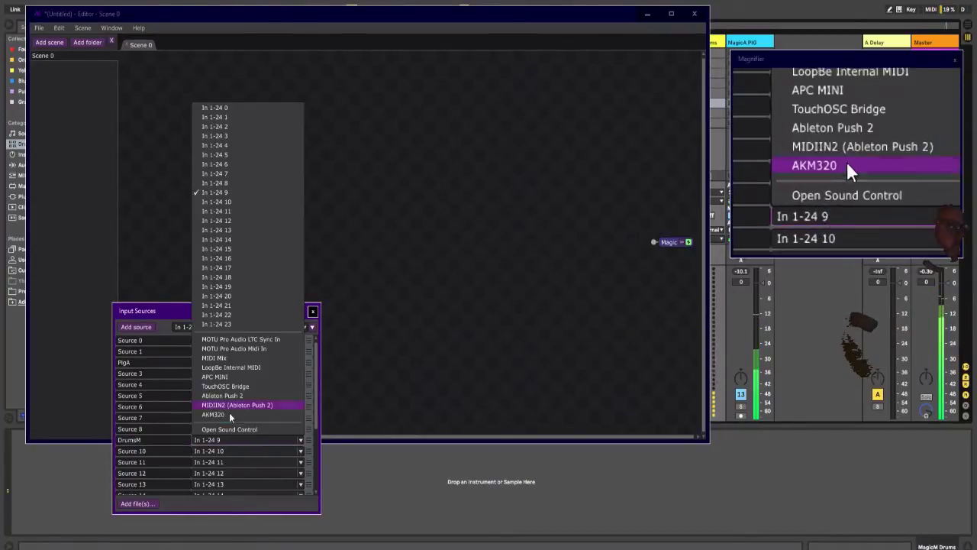
click(235, 368)
click(300, 439)
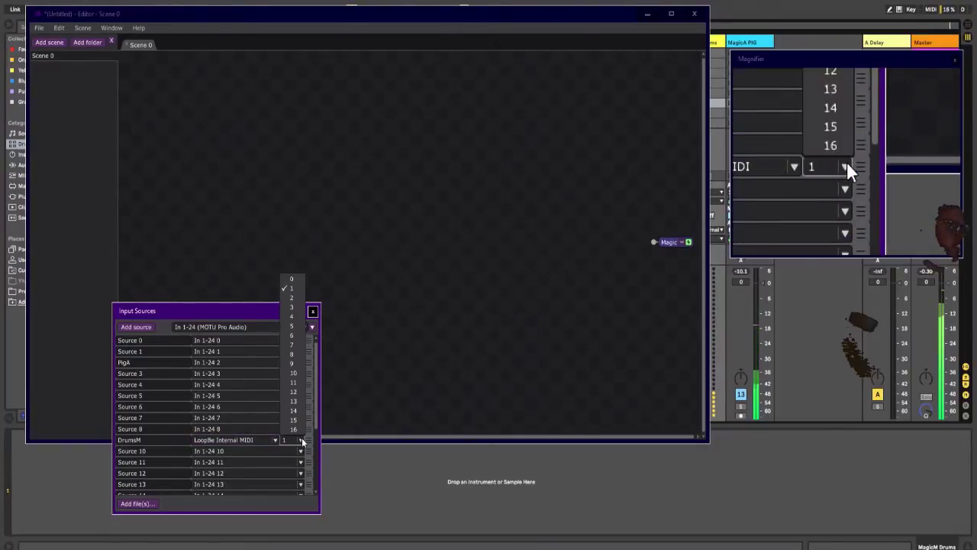
click(302, 297)
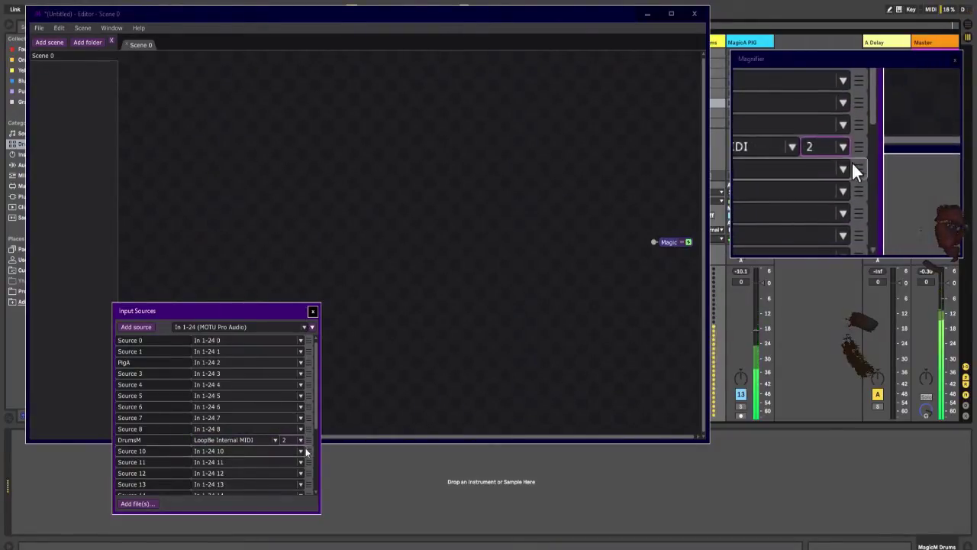
drag(308, 441, 309, 363)
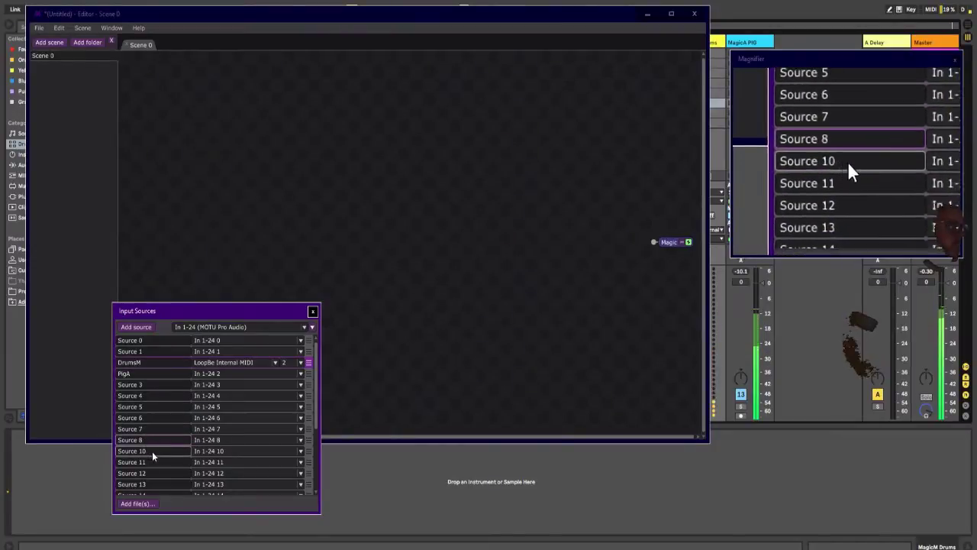
Step: Rename Source 10 as Pig M with LoopBe Internal MIDI channel 1 as input, and move it directly above PigA
click(207, 455)
click(182, 450)
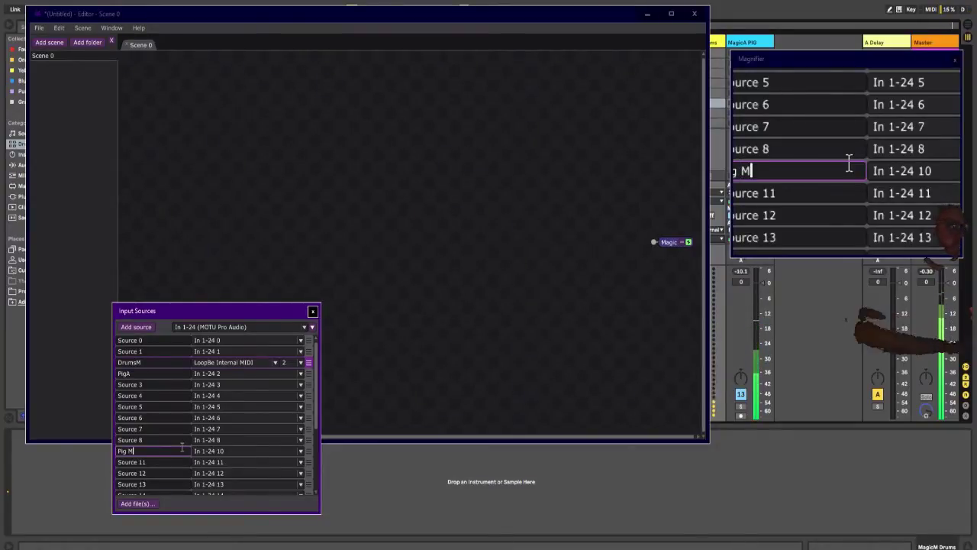
text(Pig M)
click(208, 453)
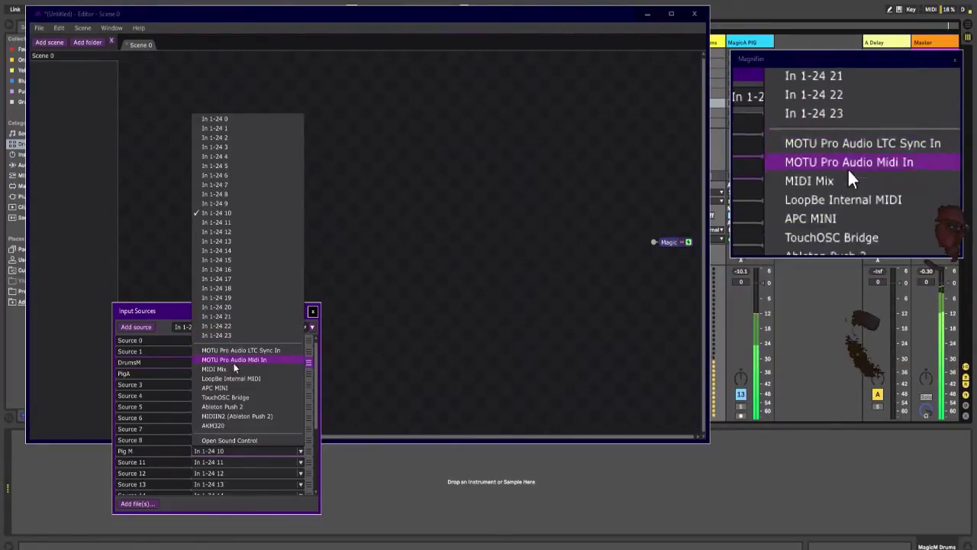
click(238, 378)
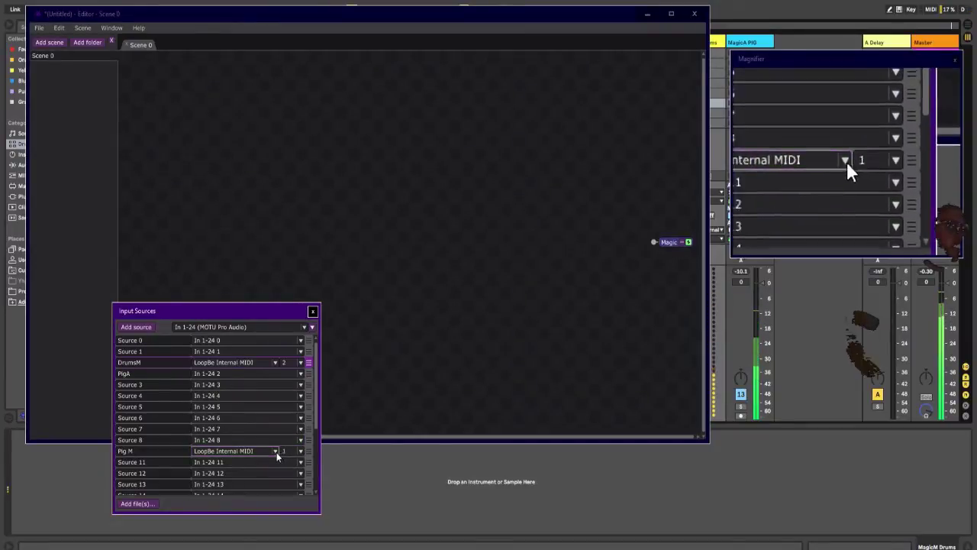
drag(308, 450, 309, 374)
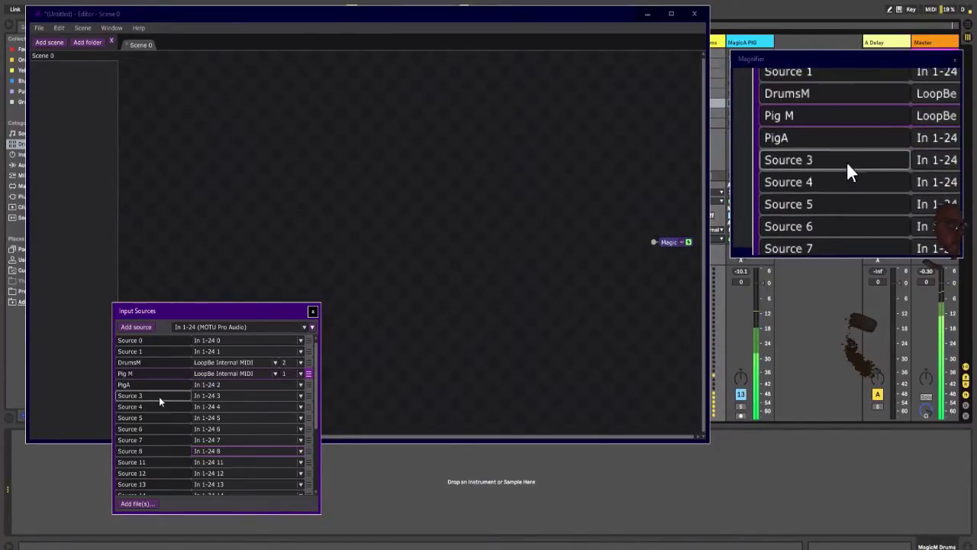
Step: Return to Ableton Live and add an audio track named MagicA Drums directly after MagicM Drums
click(607, 480)
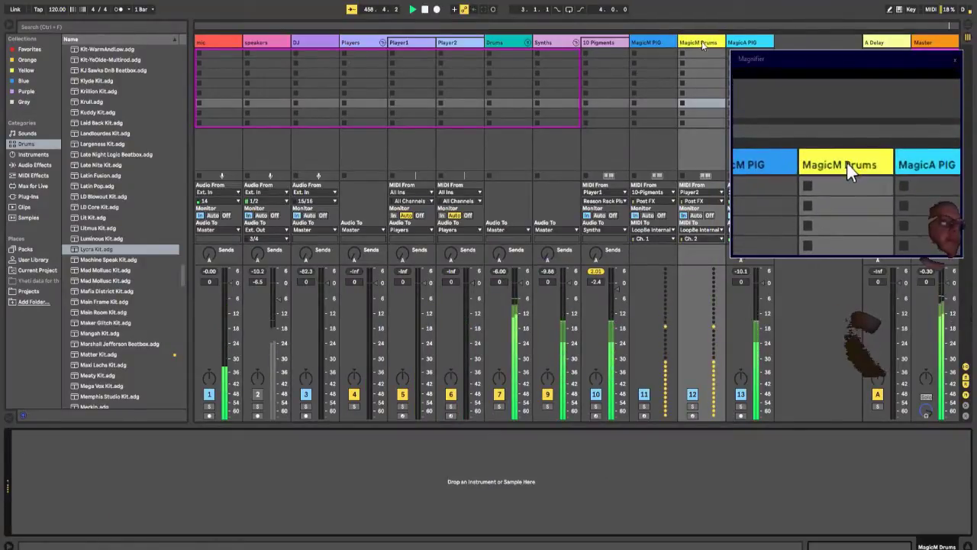
double_click(696, 45)
key(ctrl+t)
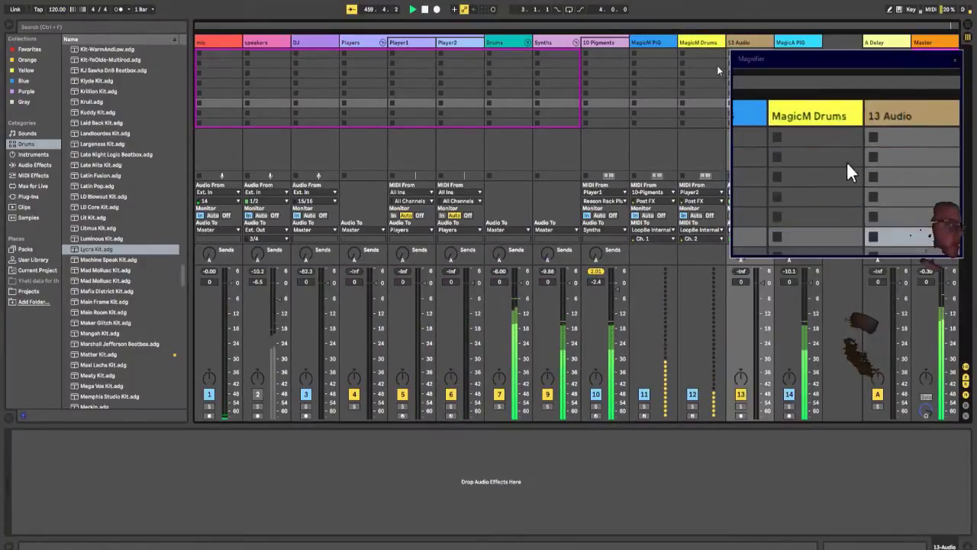
drag(757, 57, 753, 179)
click(739, 46)
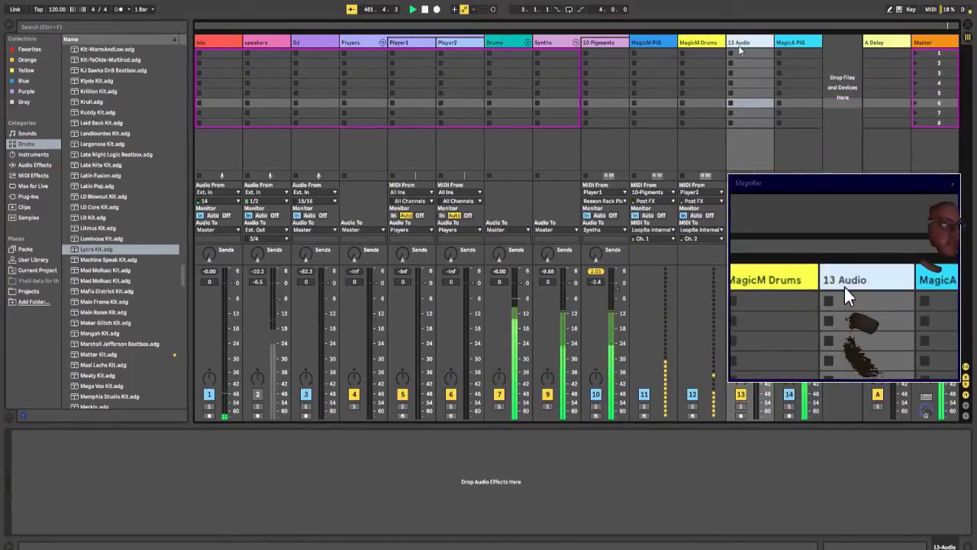
key(ctrl+r)
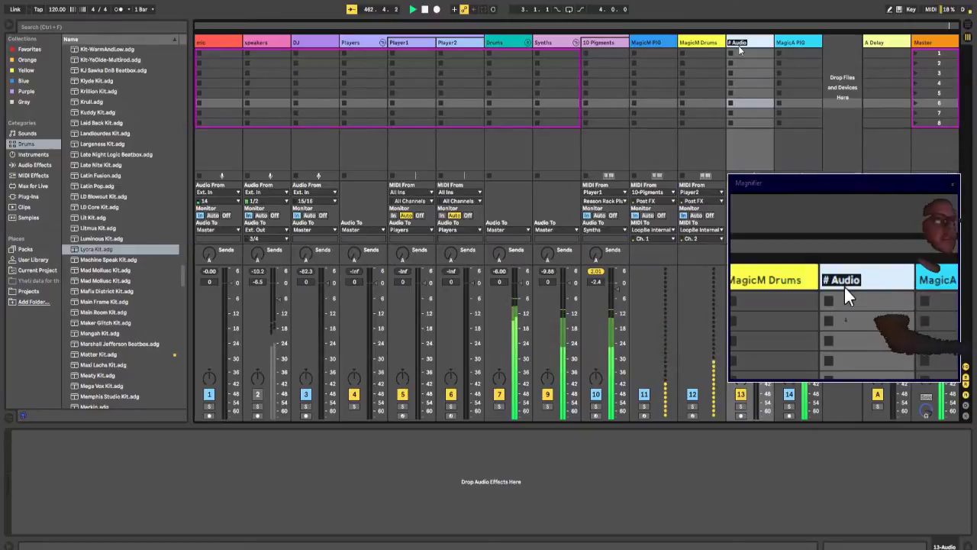
text(MagicA Drums)
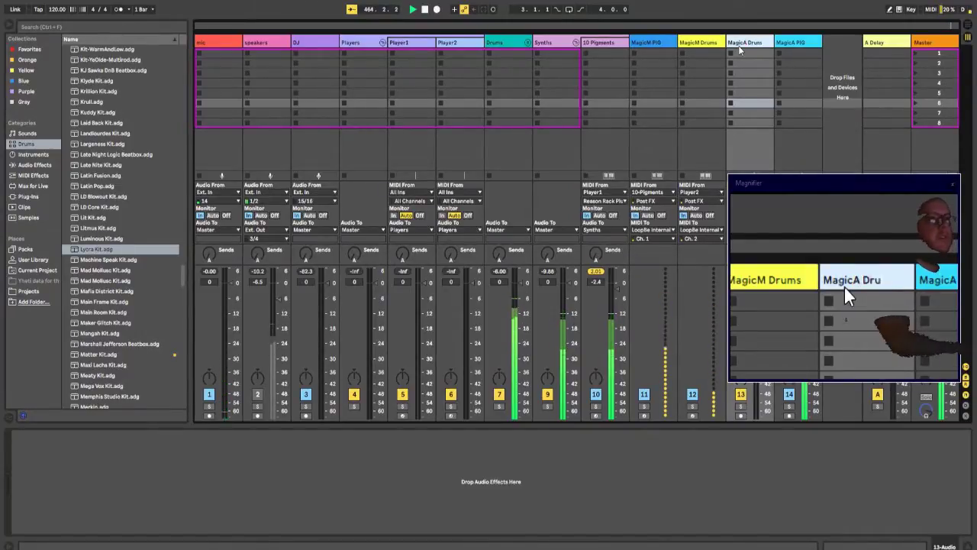
key(Return)
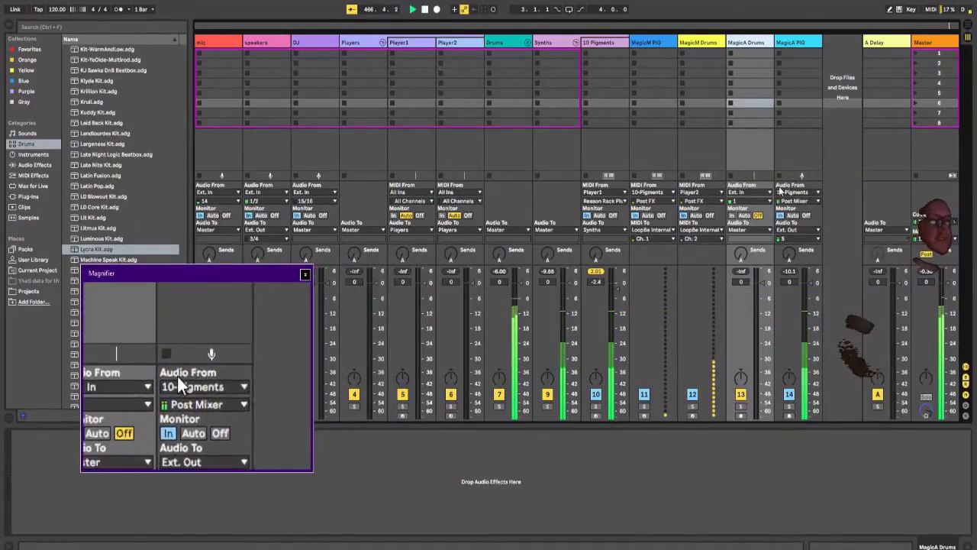
Step: Route MagicA Drums' audio from Drums to external output 6 with monitoring set to In
click(748, 191)
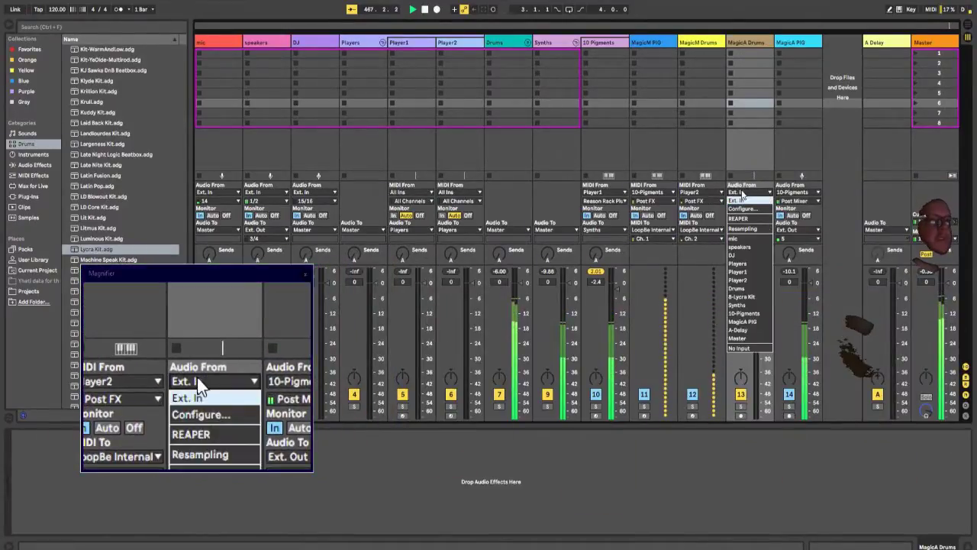
click(769, 288)
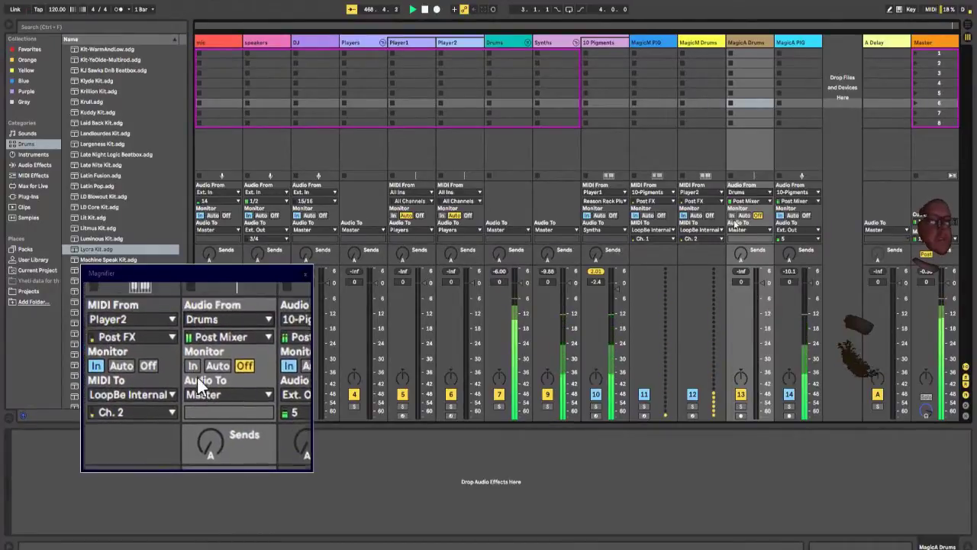
click(739, 231)
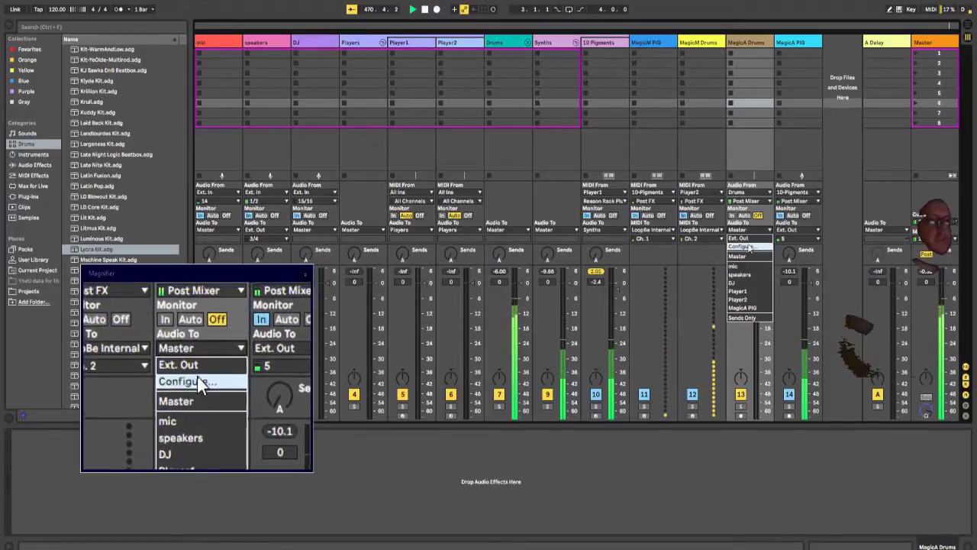
click(748, 238)
click(749, 240)
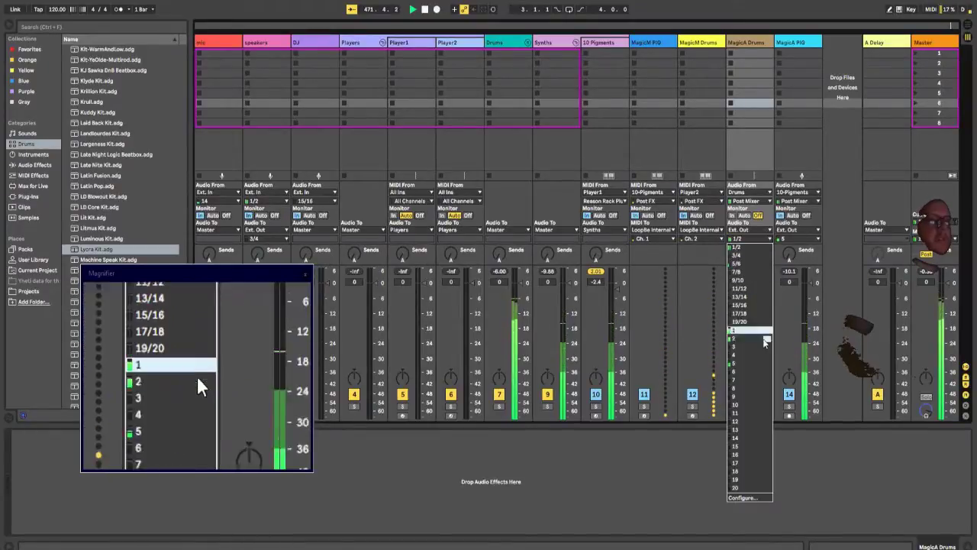
click(750, 372)
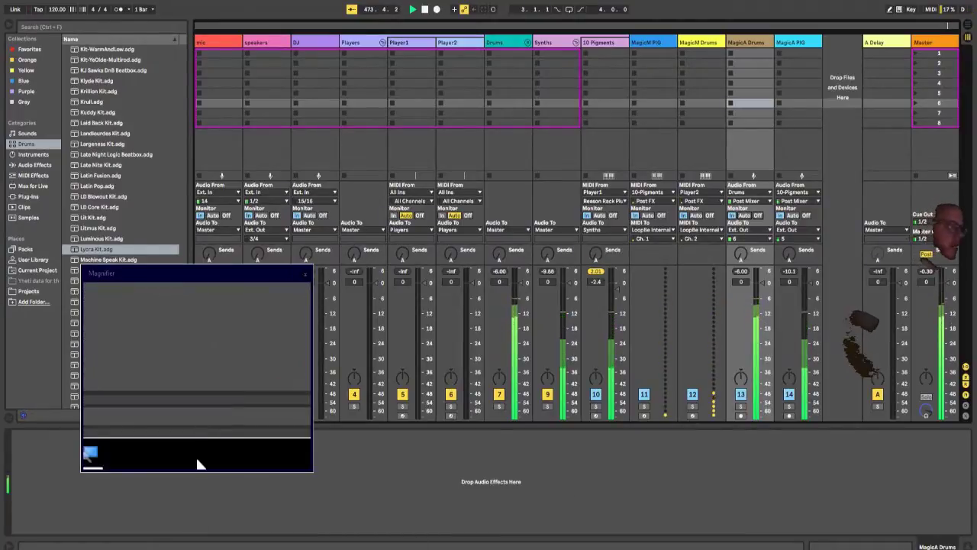
Step: Switch to the Magic editor and add an ISF Linear Gradient generator to Scene 0
click(184, 454)
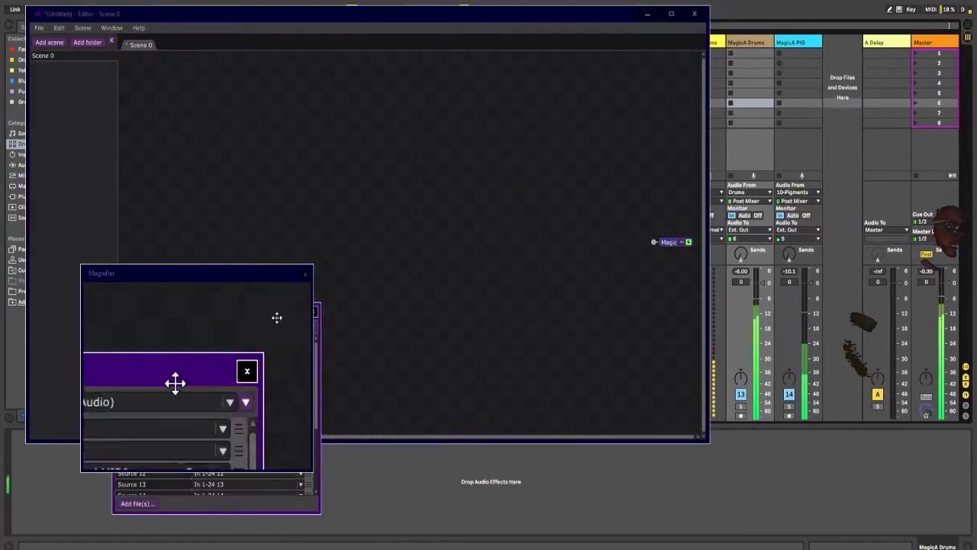
drag(175, 382, 853, 350)
right_click(218, 119)
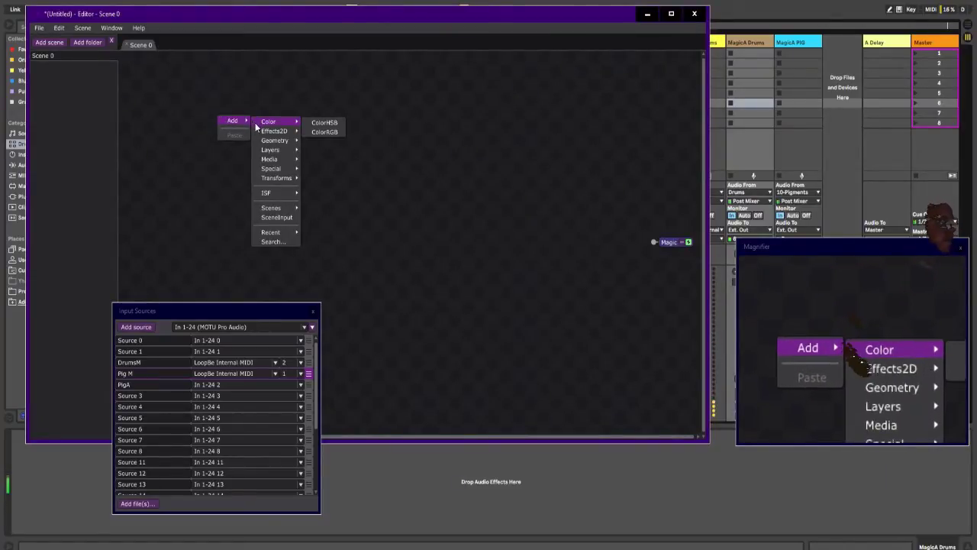
mouse_move(275, 181)
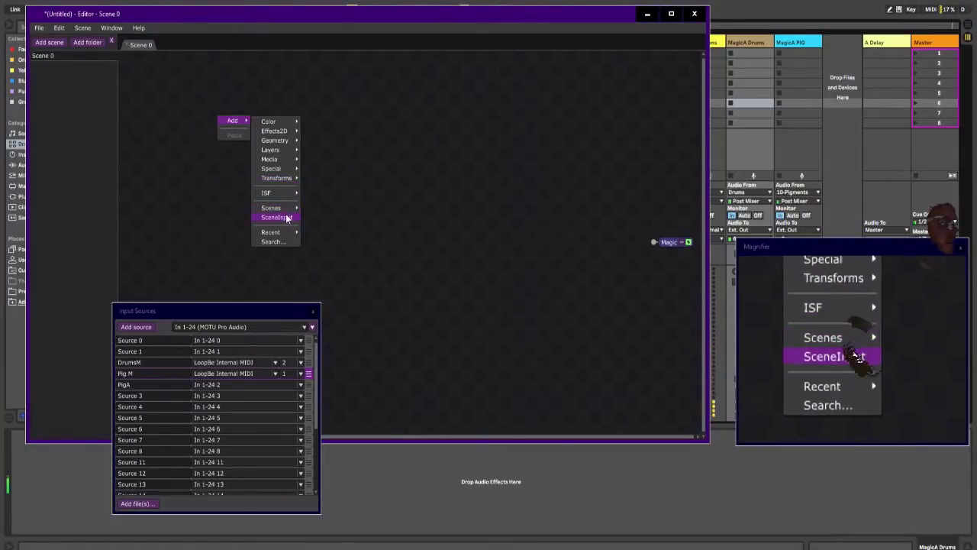
mouse_move(354, 244)
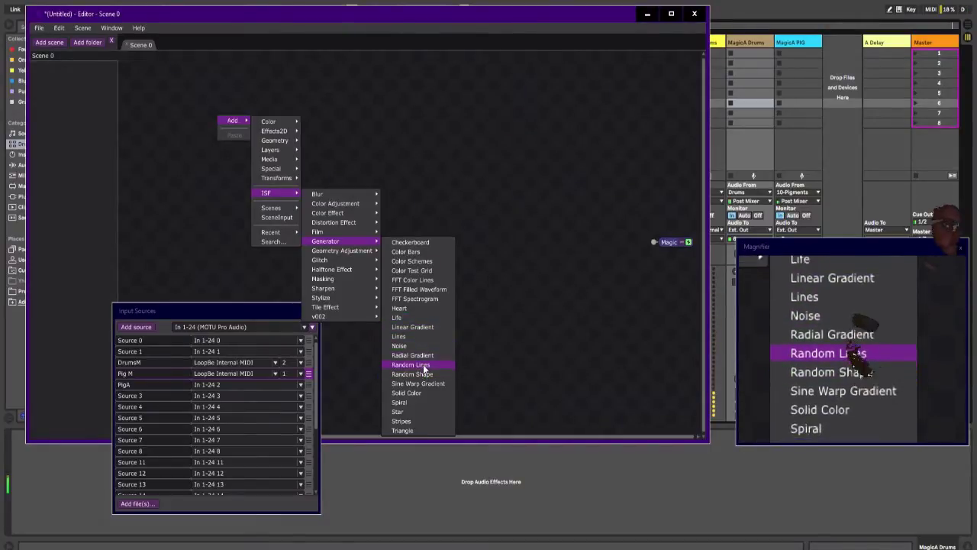
click(425, 328)
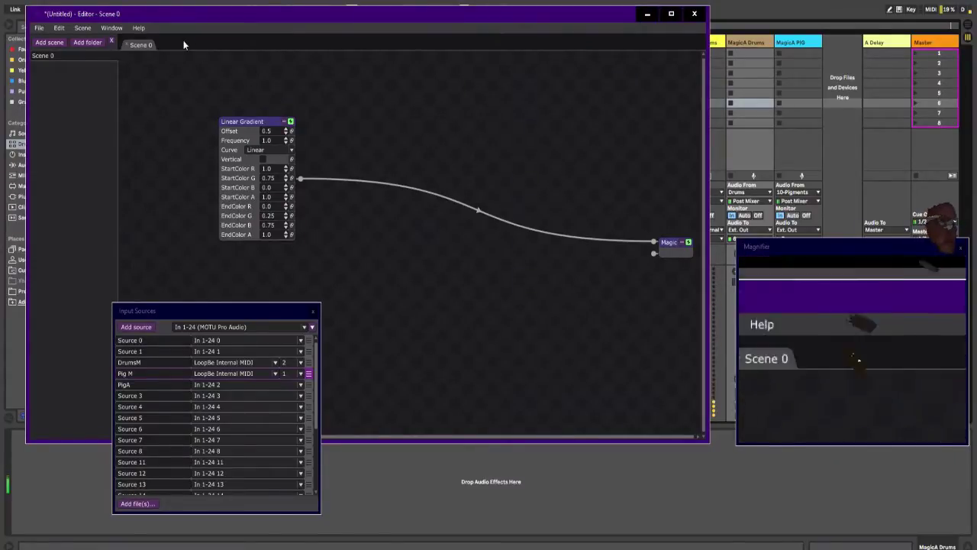
Step: Enable Magic's Spout output and trigger the Magic Main Sender clip in the video mixing program
click(107, 29)
mouse_move(142, 49)
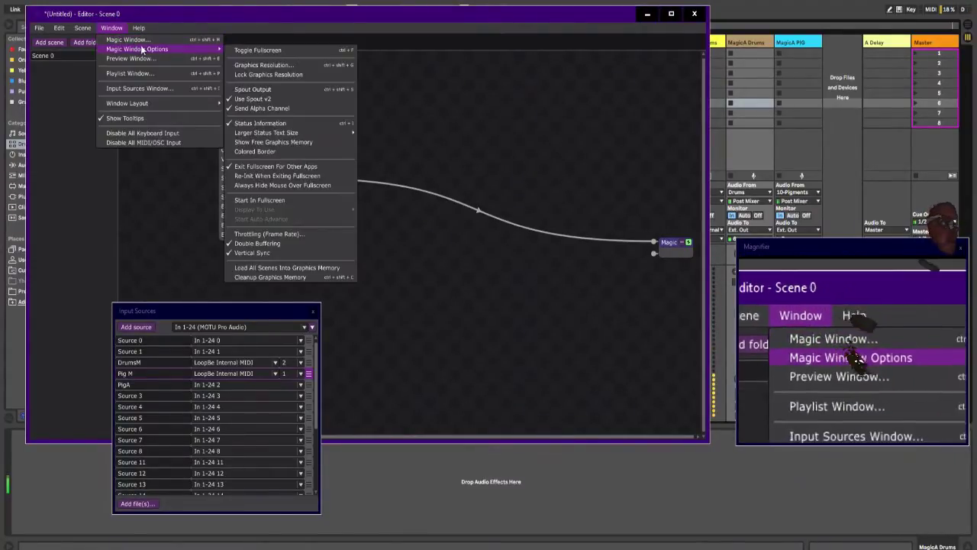
click(266, 89)
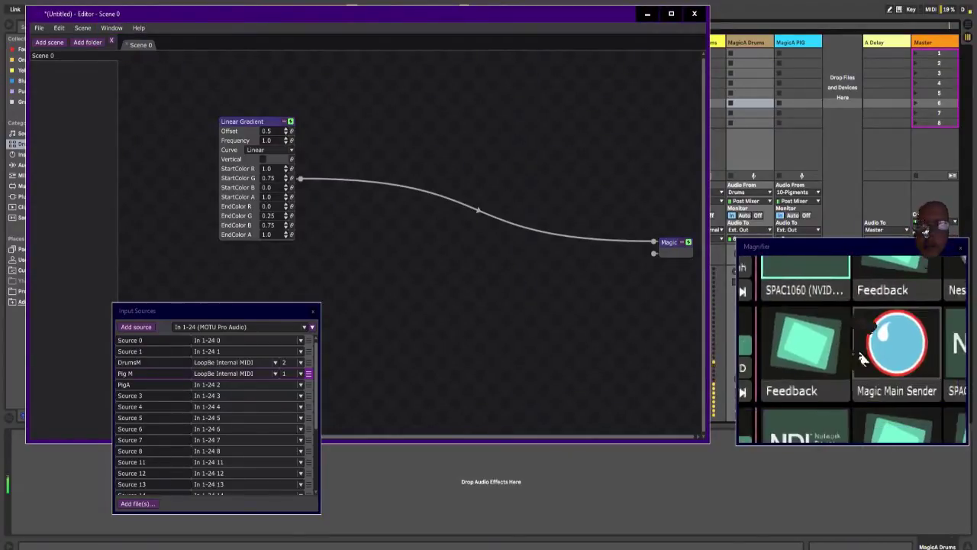
click(853, 348)
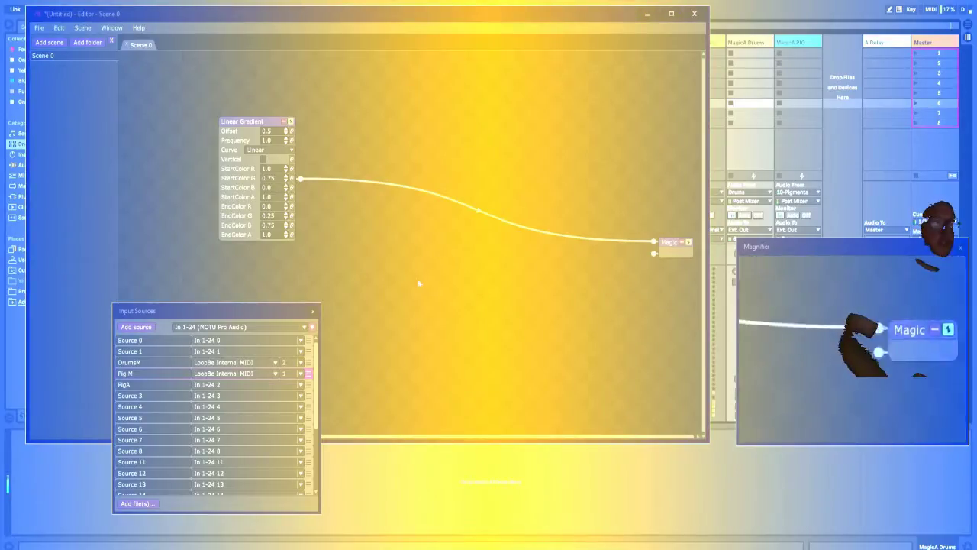
Step: Duplicate the Linear Gradient node and insert a Blend layer between the original gradient and the Magic output
drag(249, 123, 253, 78)
key(ctrl+v)
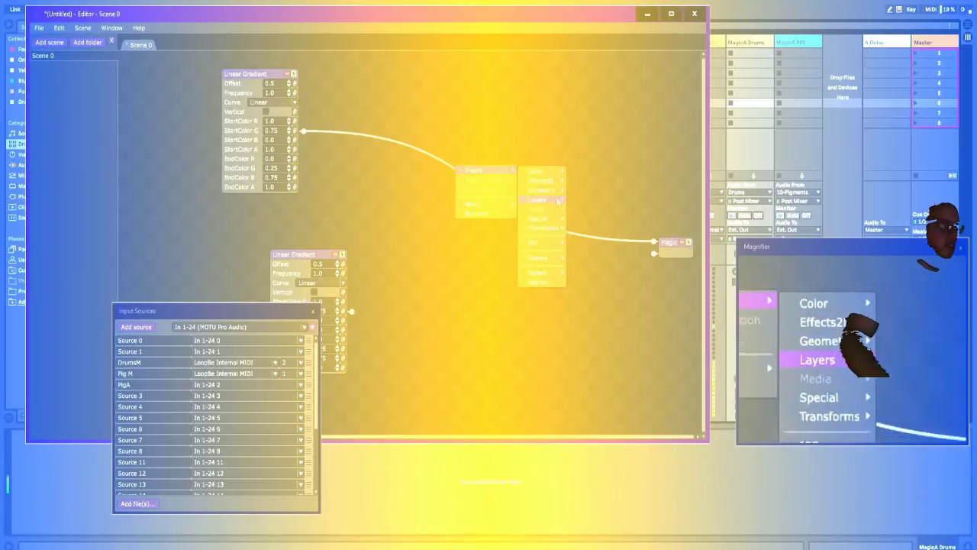
mouse_move(546, 199)
click(591, 225)
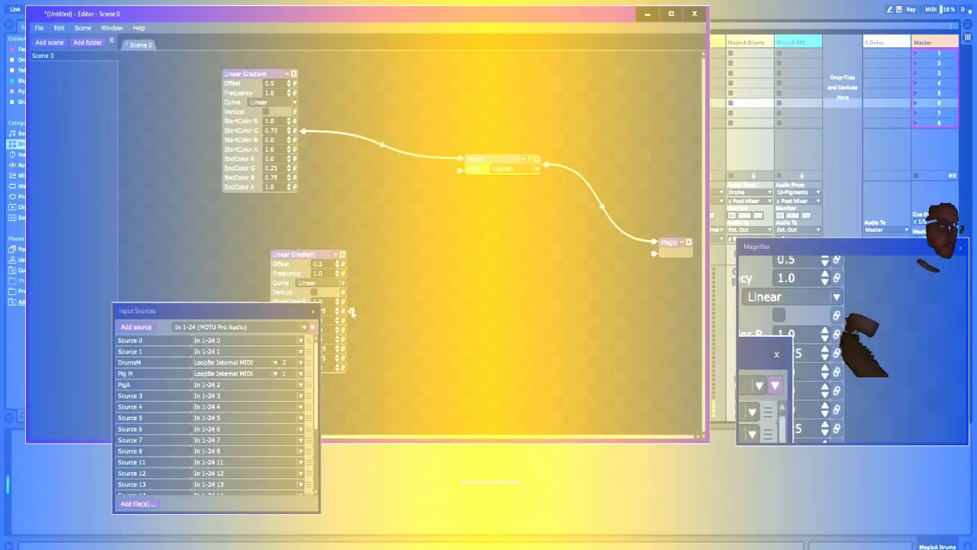
Step: Feed the duplicate Linear Gradient, with Vertical enabled, into the Blend node's second input using Lighten mode
drag(351, 310, 450, 181)
drag(305, 254, 377, 189)
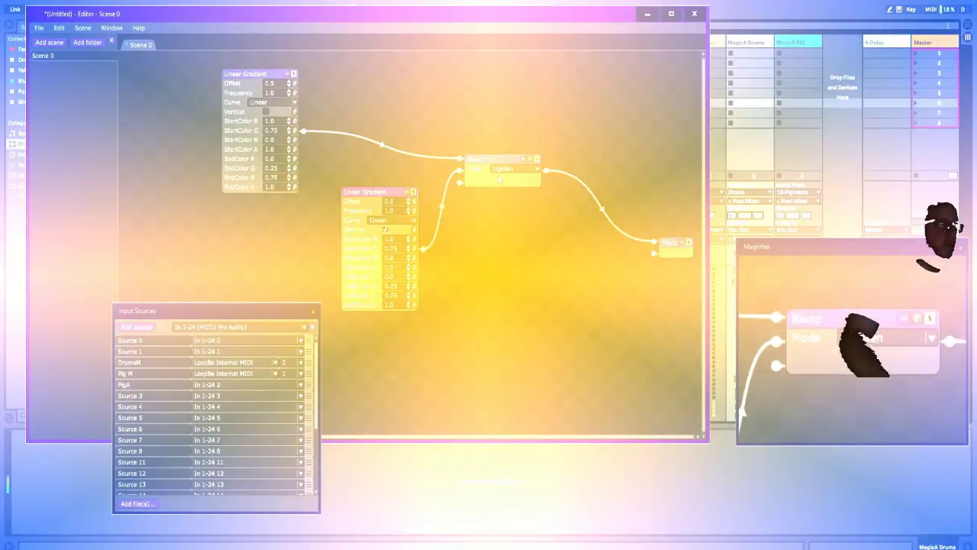
click(500, 168)
click(510, 229)
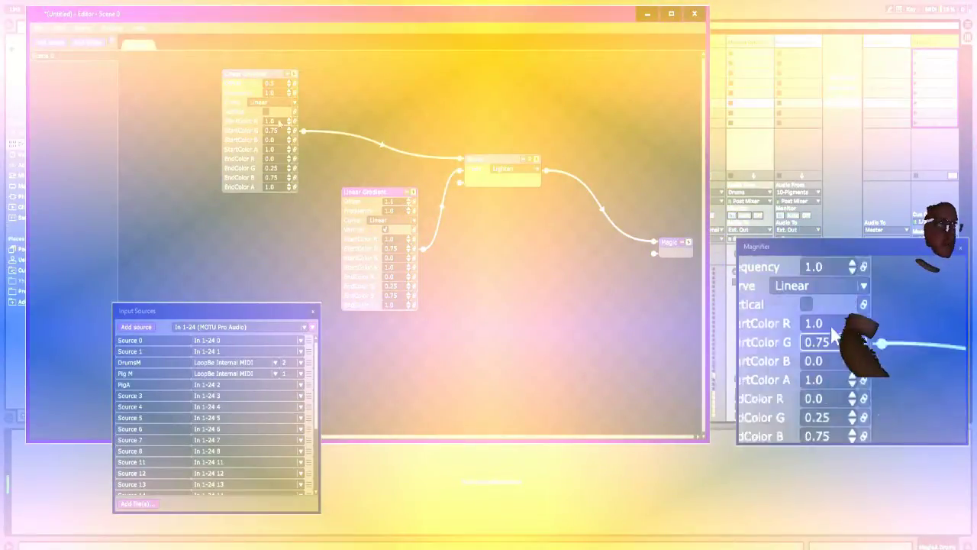
Step: Set the original Linear Gradient's Offset to 1.7 and link the duplicate gradient's Offset to an input source
drag(289, 85, 289, 81)
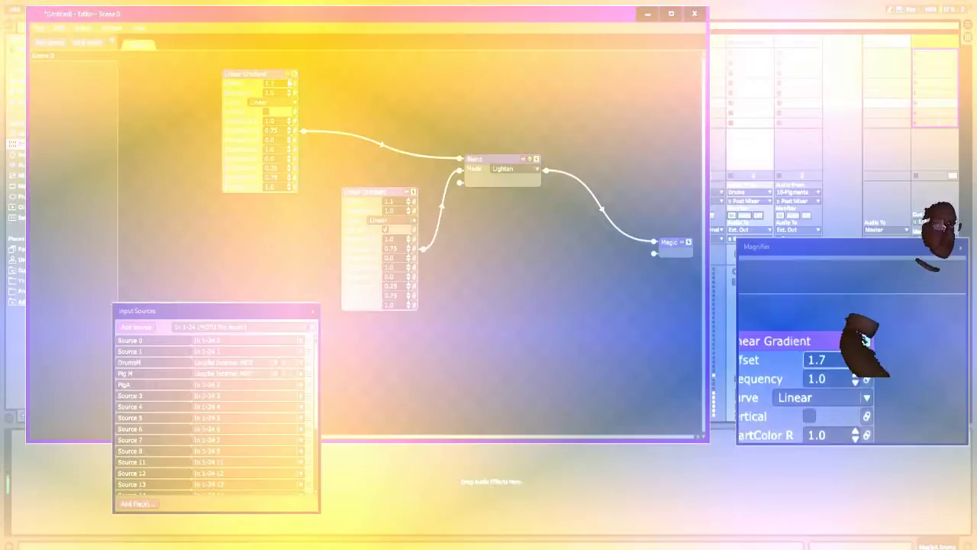
drag(413, 193, 413, 204)
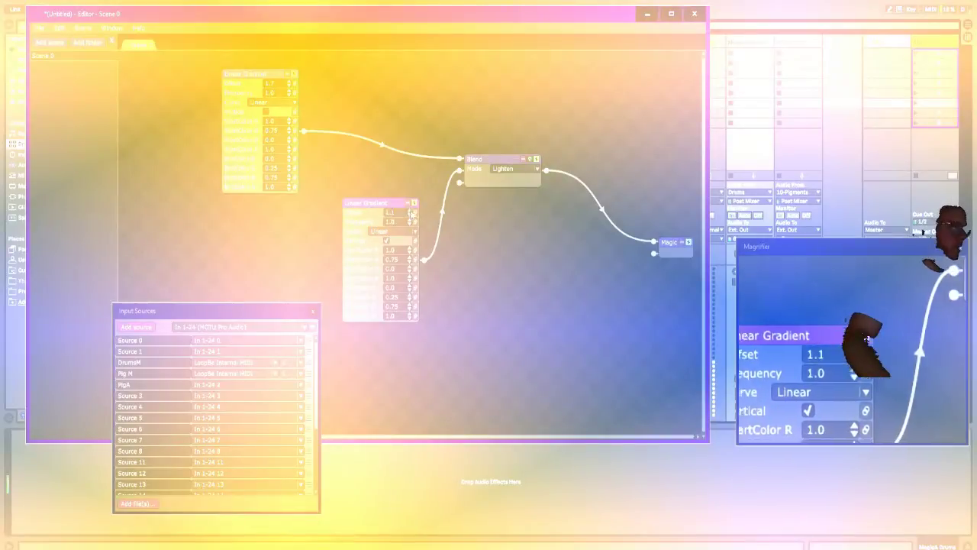
click(412, 213)
click(395, 222)
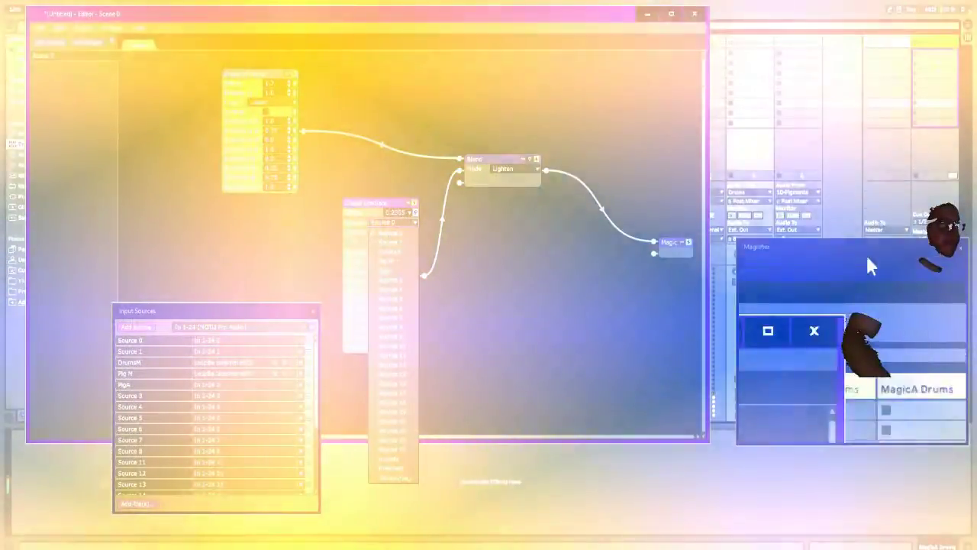
Step: Check the drums audio track in Ableton Live, return to the Magic editor, and rename input Source 3 as DrumsA
click(852, 257)
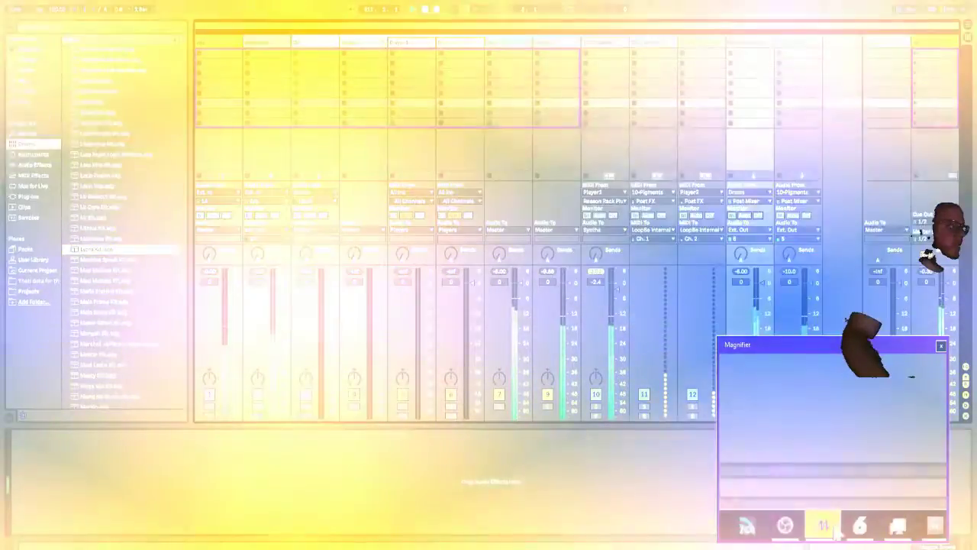
click(202, 543)
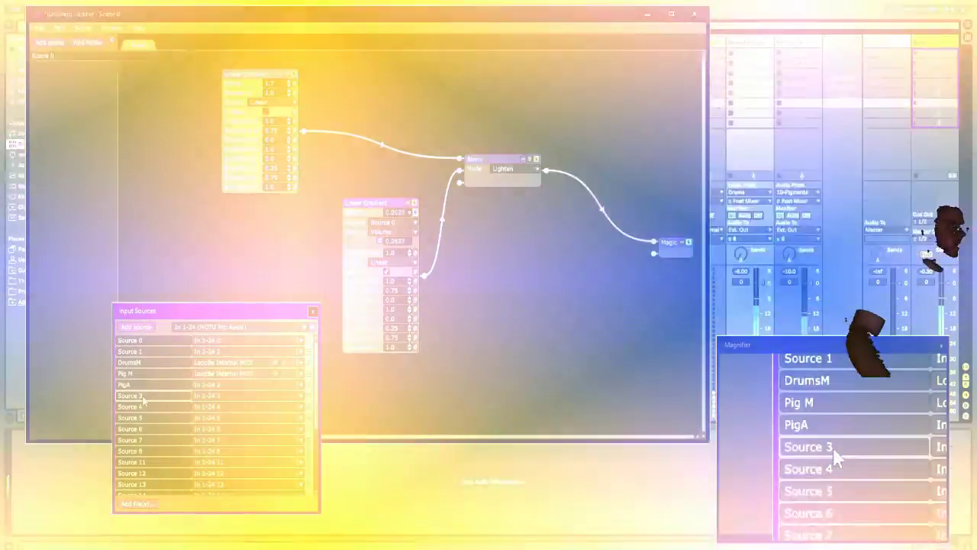
double_click(142, 397)
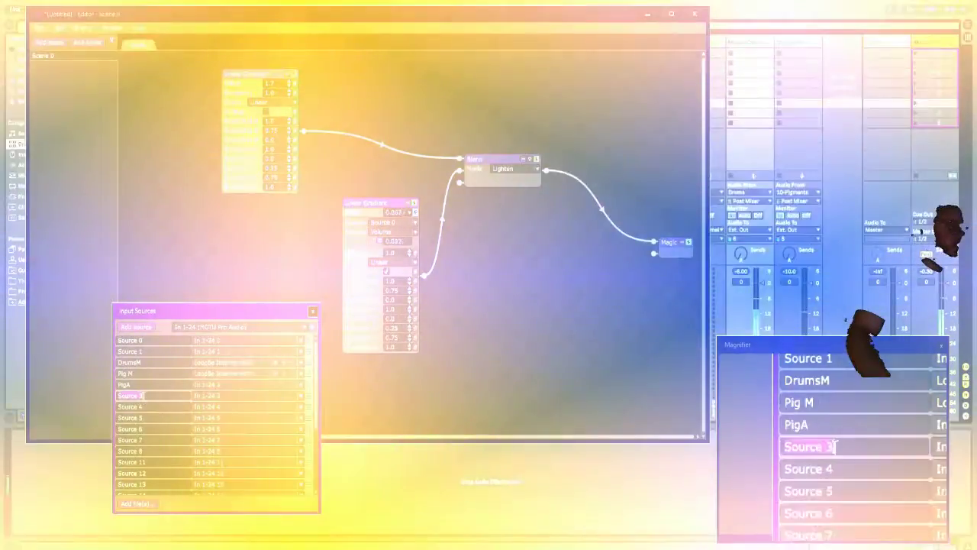
text(DrumsA)
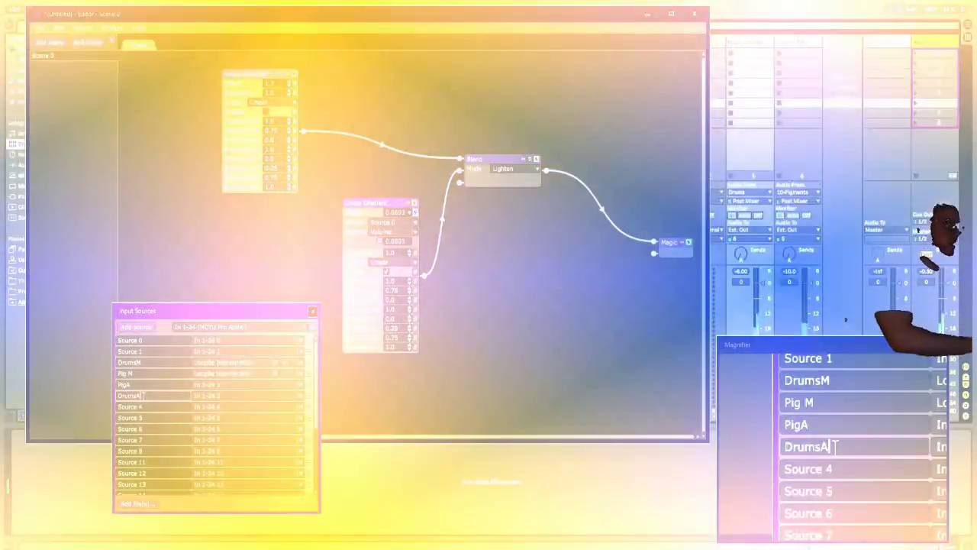
key(Return)
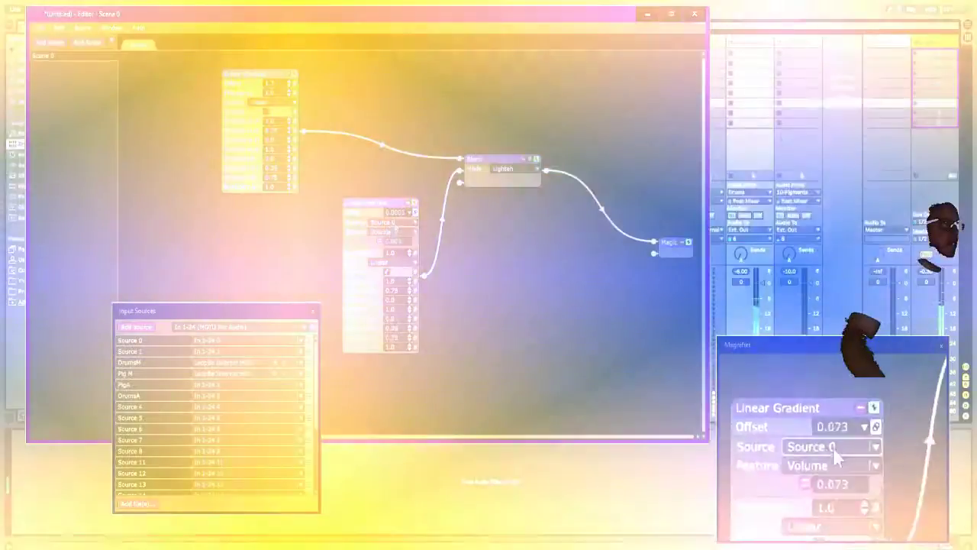
Step: Drive the duplicate Linear Gradient's Offset by the volume of DrumsA, trying PigA as an alternative source along the way
click(386, 222)
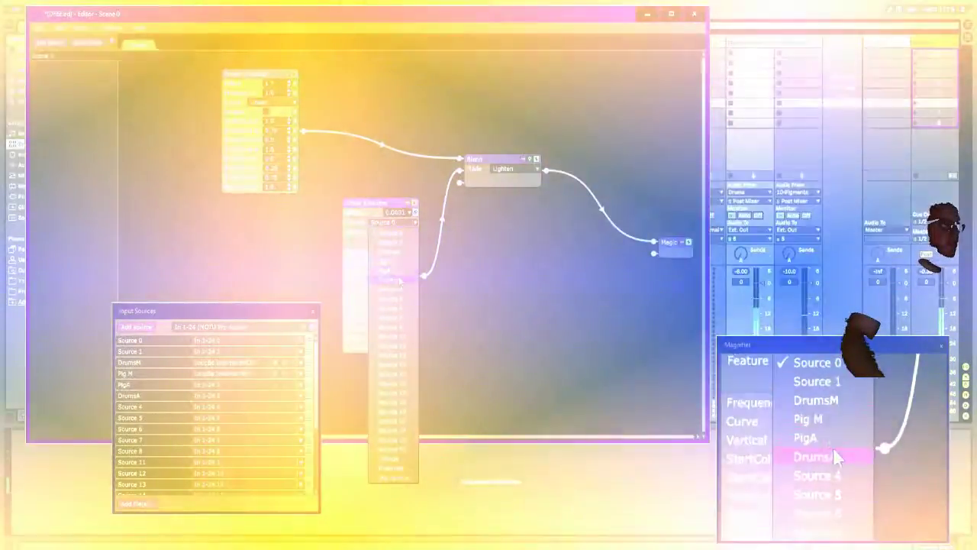
click(393, 279)
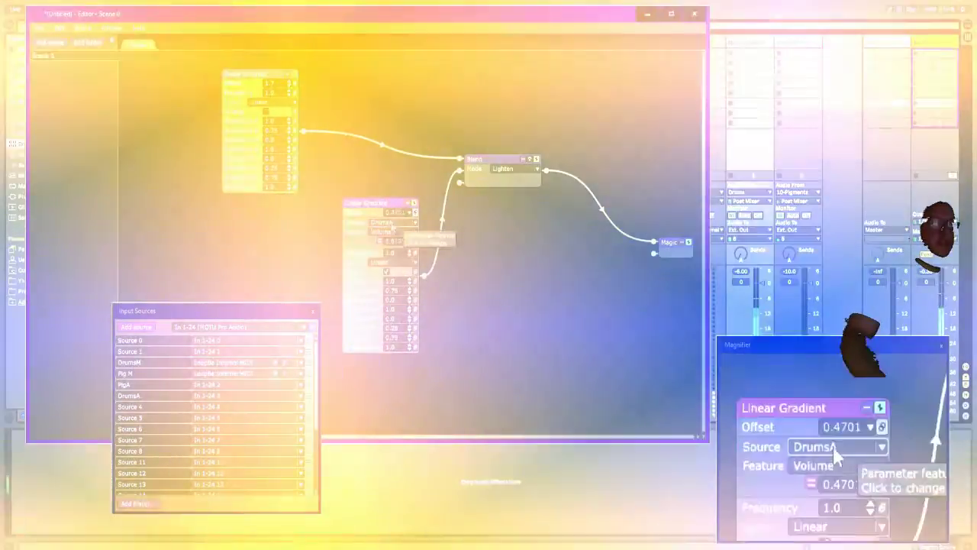
click(386, 223)
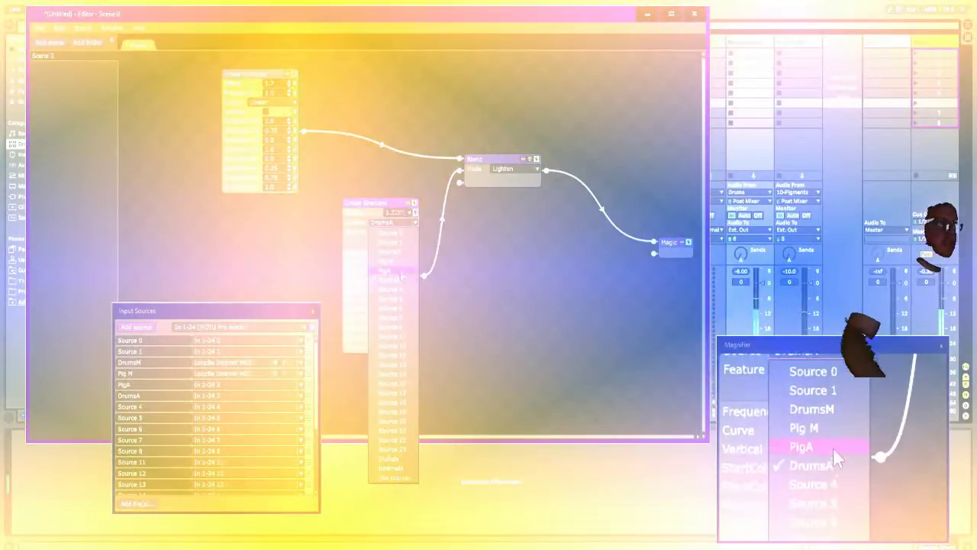
click(399, 272)
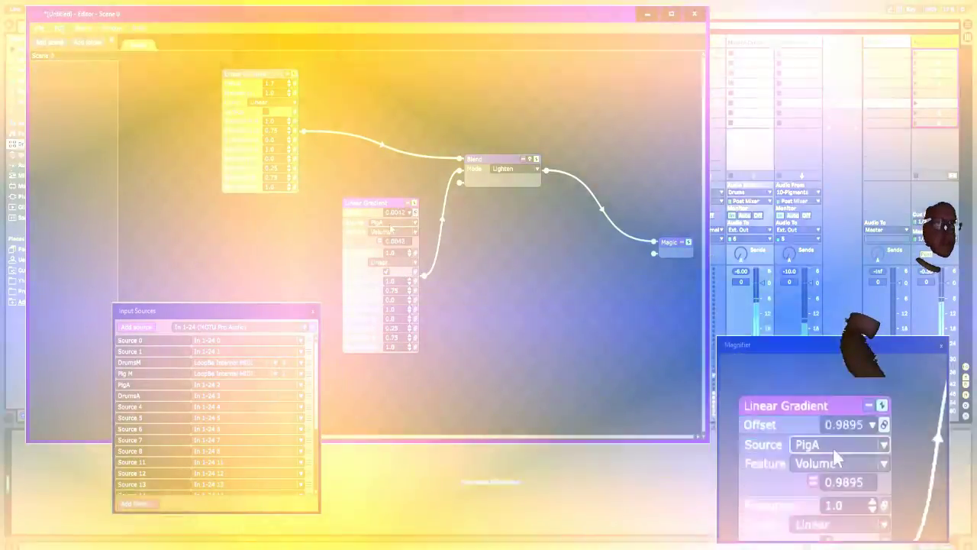
click(389, 223)
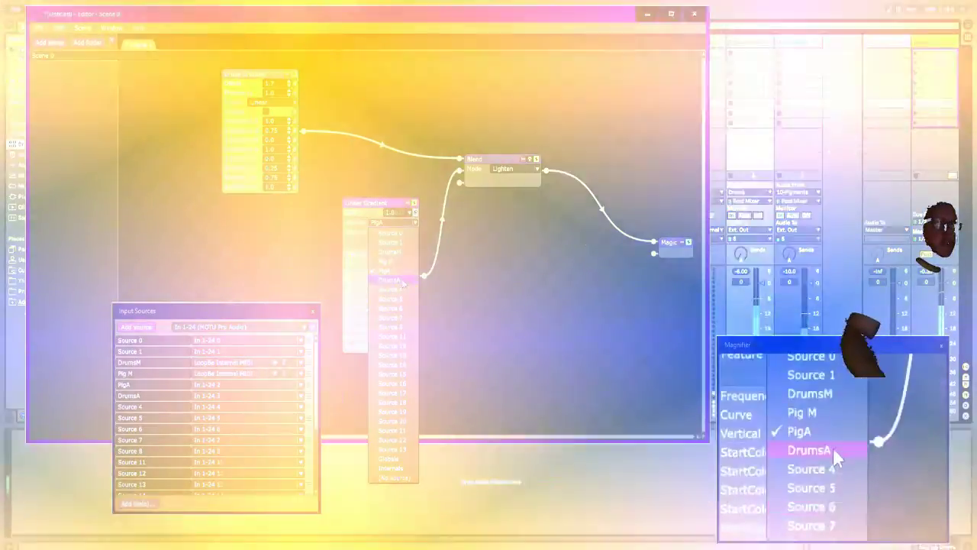
click(402, 283)
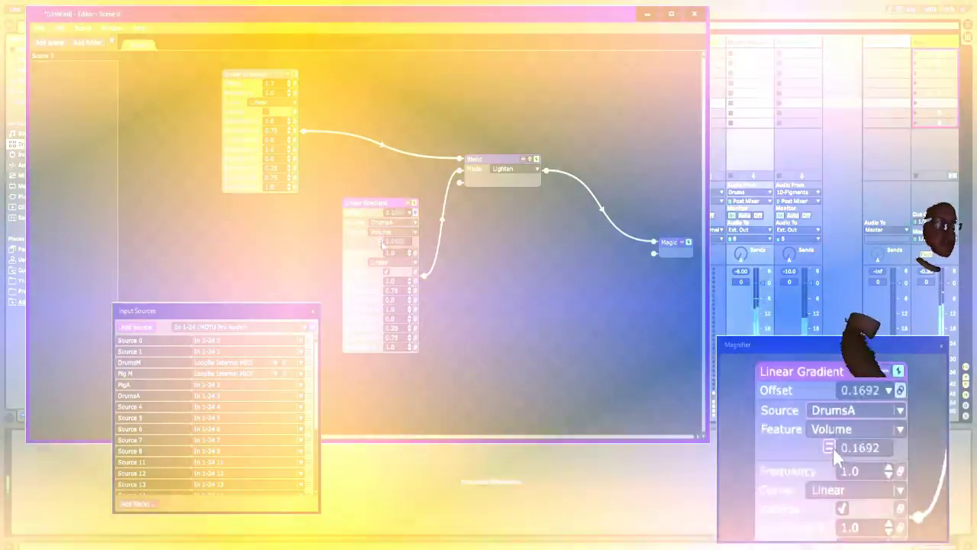
Step: Add a Smooth modifier to the duplicate Linear Gradient's volume-driven Offset
click(380, 241)
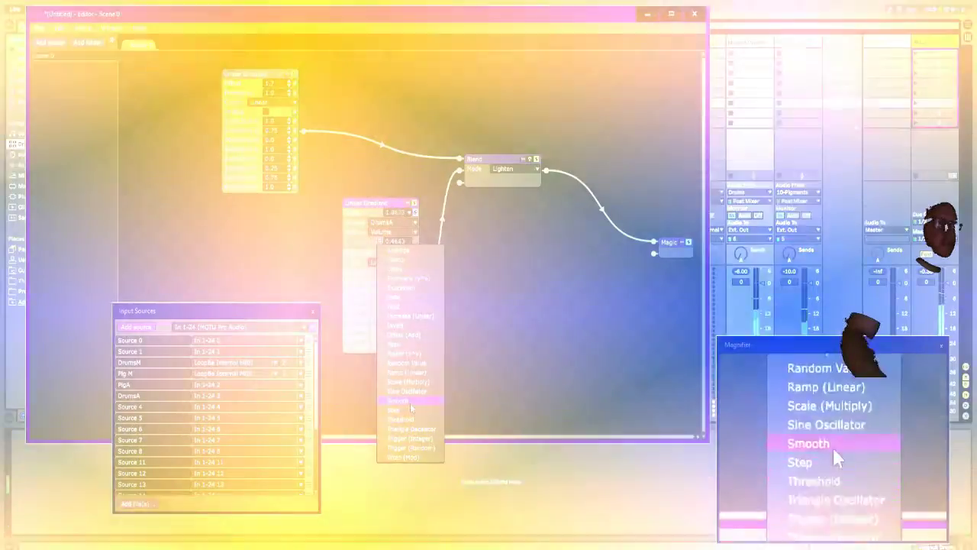
click(411, 407)
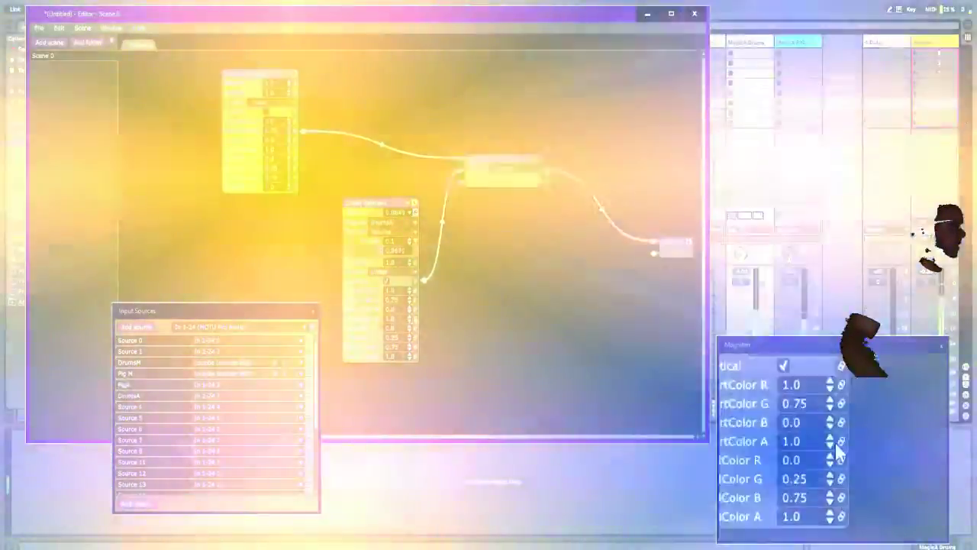
scroll(835, 457, up, 2)
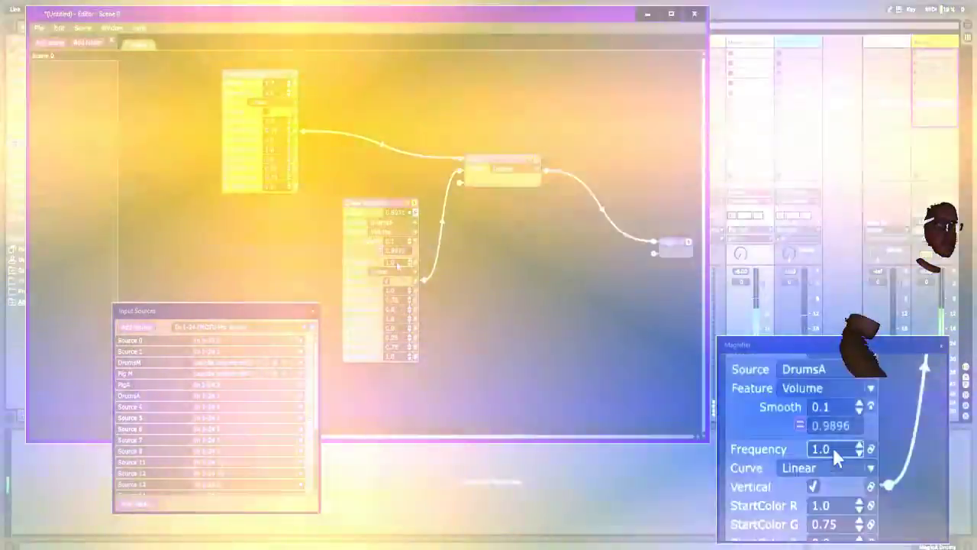
scroll(835, 456, up, 2)
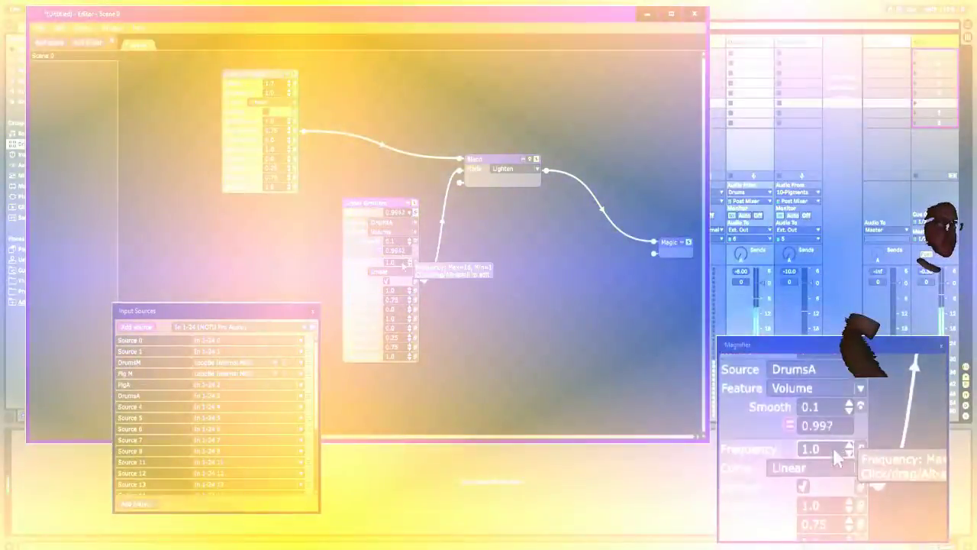
scroll(836, 456, up, 2)
mouse_move(404, 255)
mouse_down()
mouse_move(408, 247)
mouse_move(409, 262)
mouse_up()
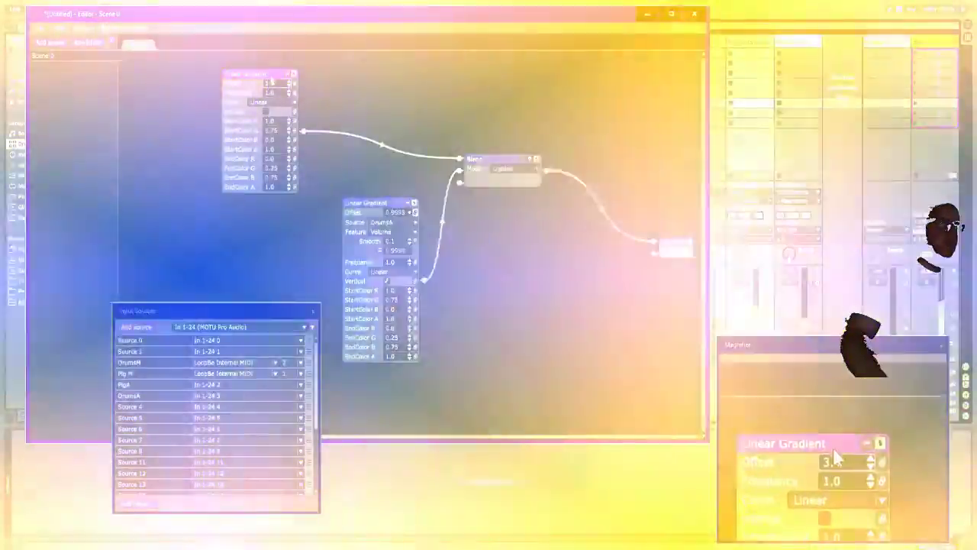
Step: Link the original Linear Gradient's Offset to the volume of PigA and add a Smooth modifier to it
scroll(269, 83, up, 3)
click(294, 82)
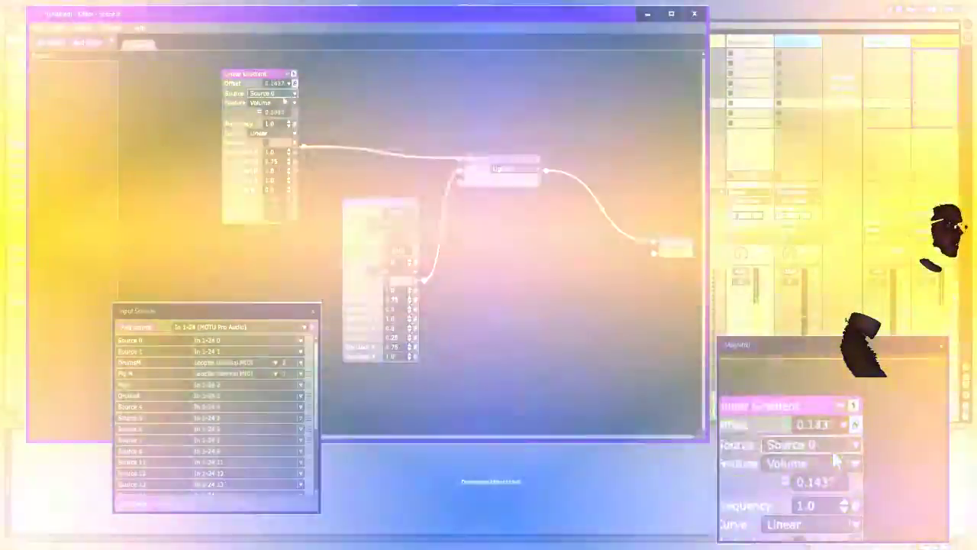
click(273, 93)
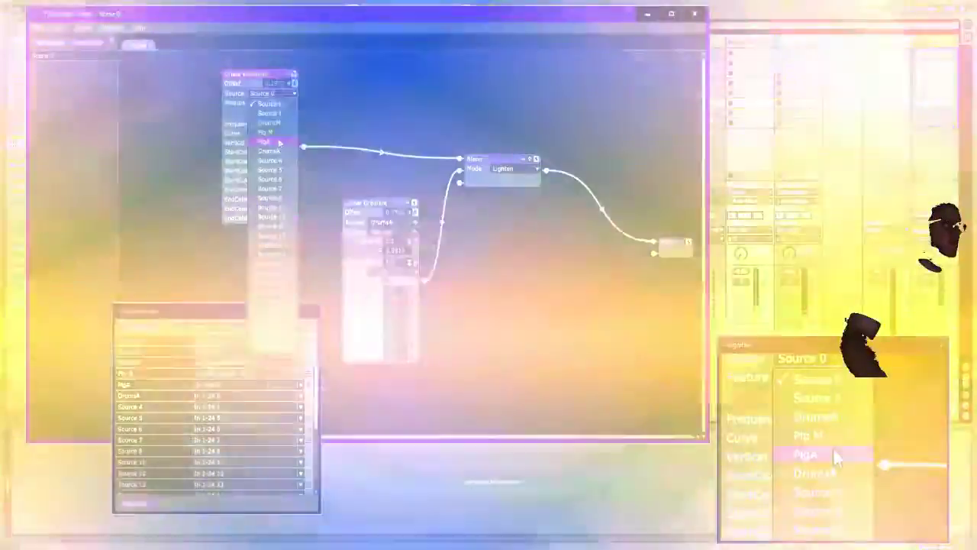
click(279, 143)
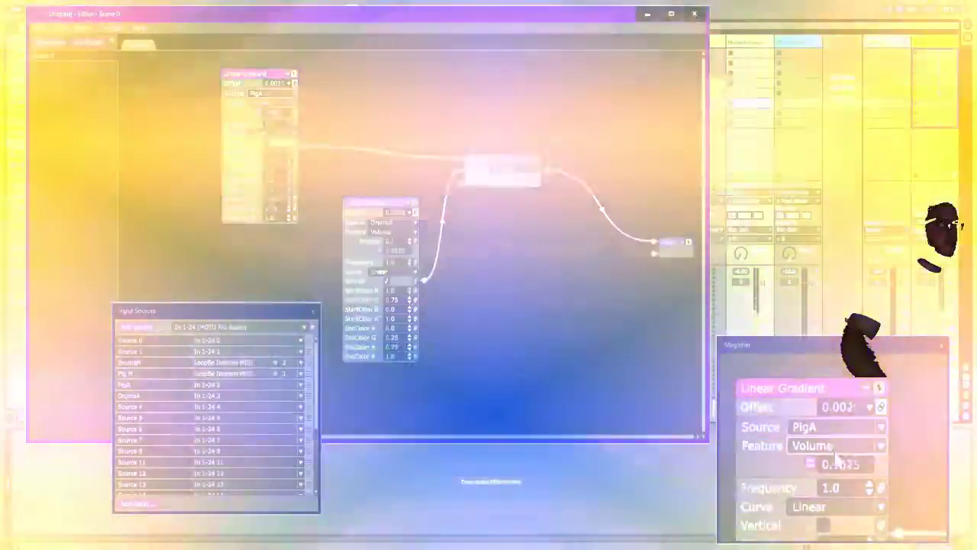
click(257, 113)
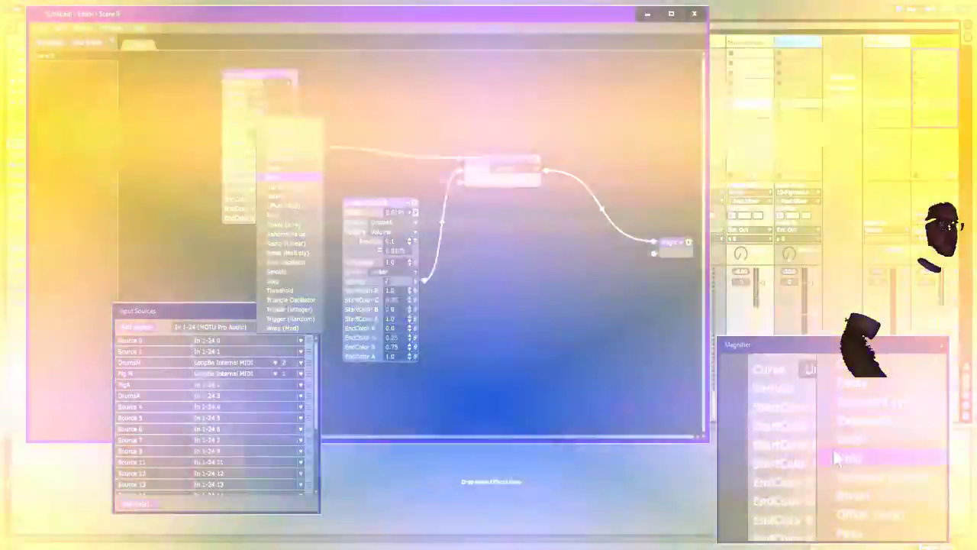
click(274, 280)
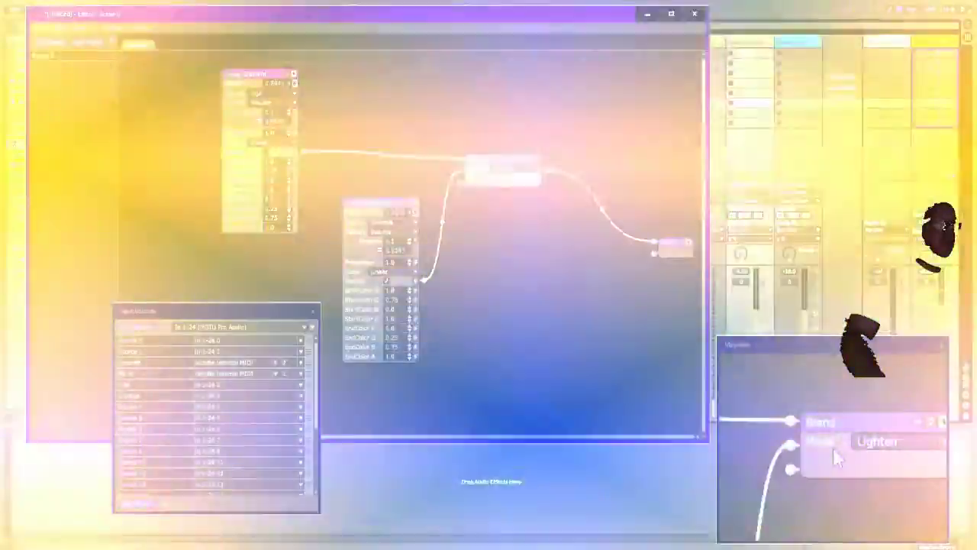
Step: Set the Blend mode to Multiply and rearrange the Blend and duplicate Linear Gradient nodes to free up space in the scene
click(485, 180)
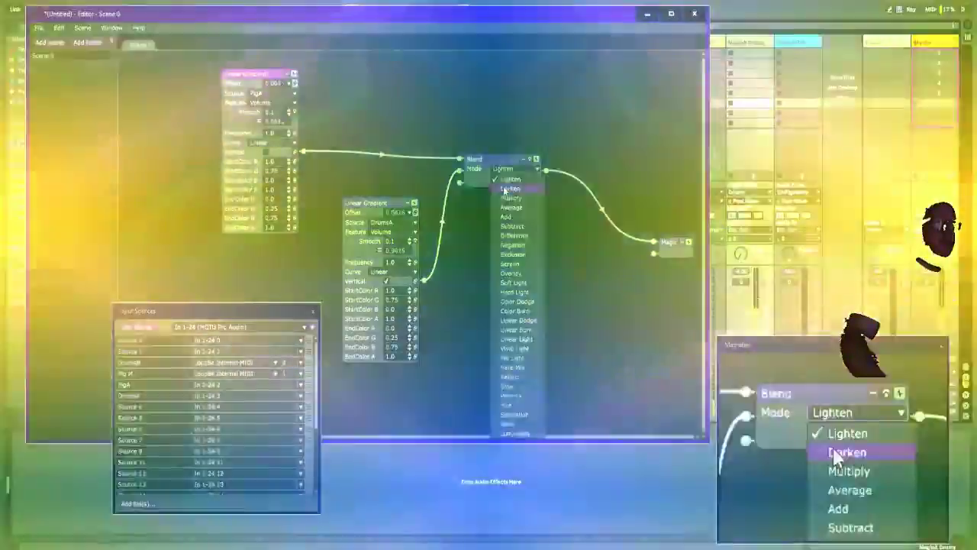
click(503, 186)
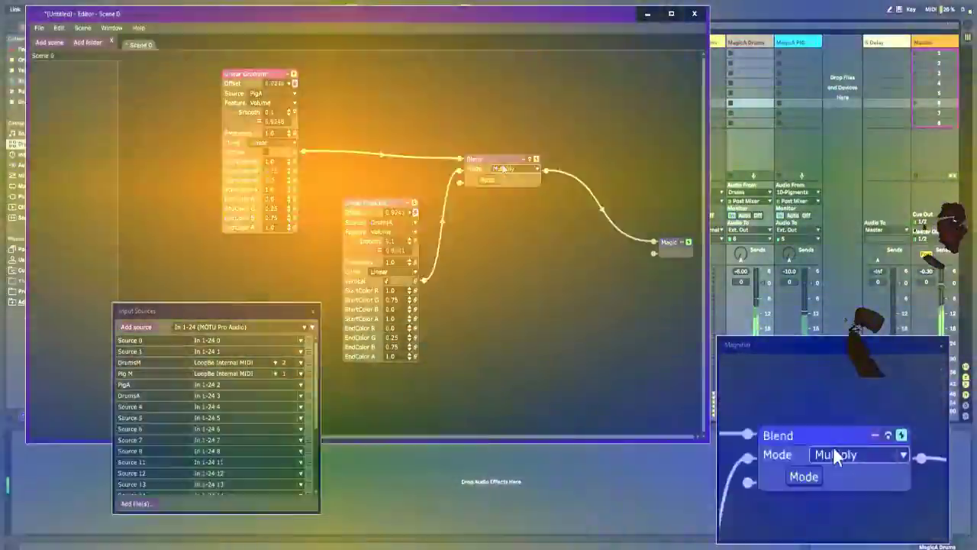
drag(504, 172, 533, 342)
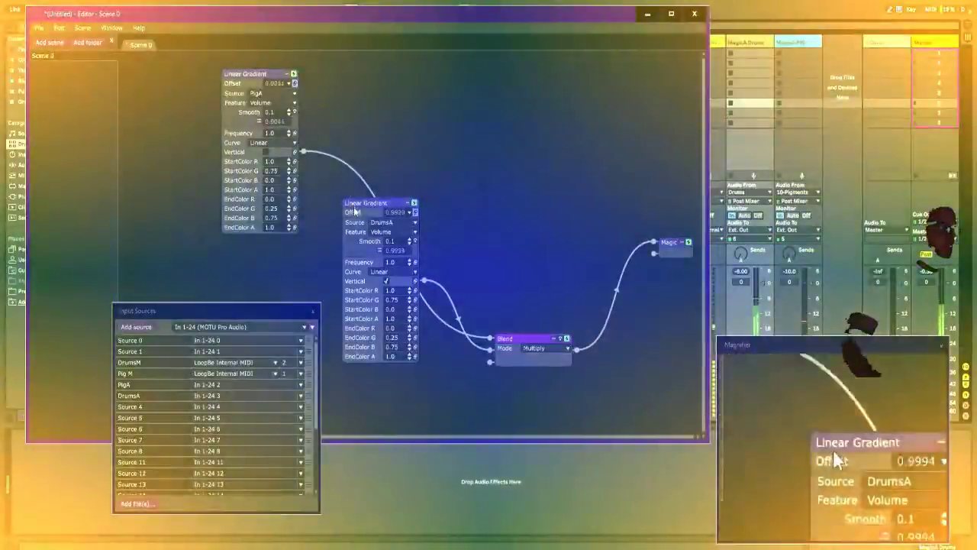
drag(354, 211, 318, 240)
drag(537, 329, 535, 274)
right_click(470, 115)
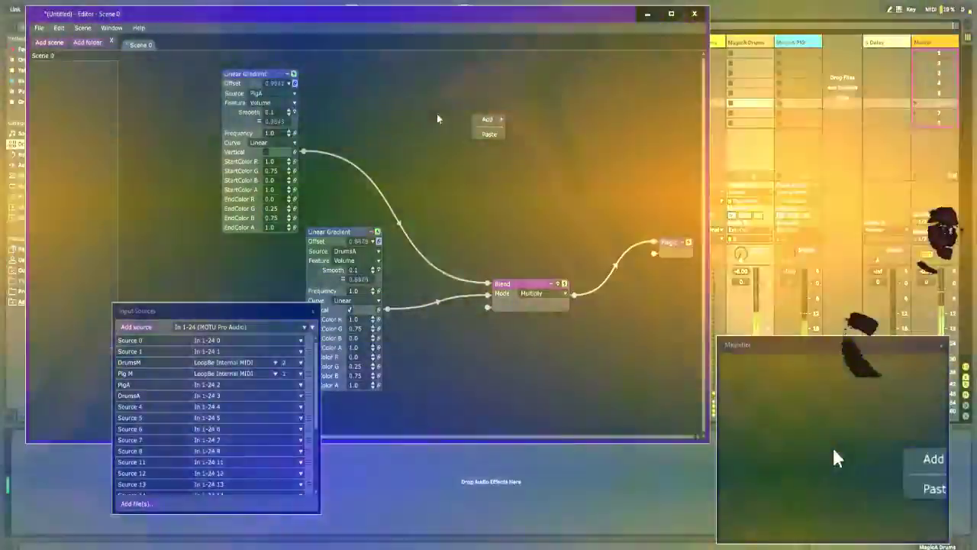
click(436, 115)
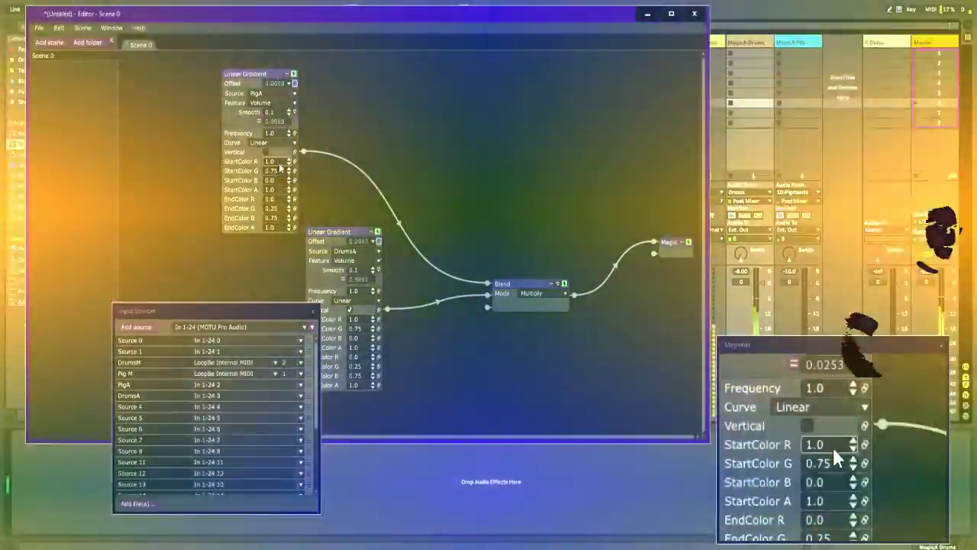
Step: Try lower StartColor R values on the original Linear Gradient, and link that parameter to Pig M with the Note Number feature
scroll(279, 168, down, 4)
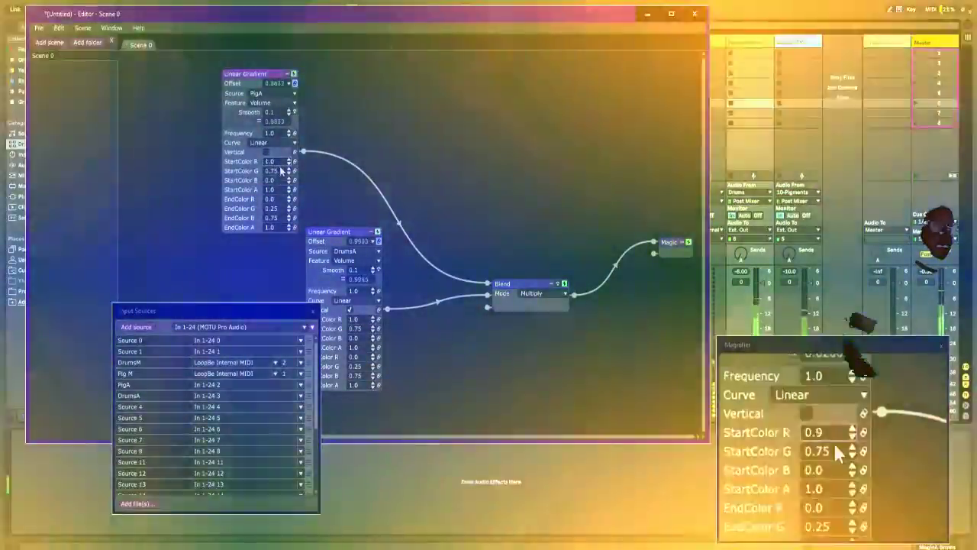
scroll(281, 169, down, 4)
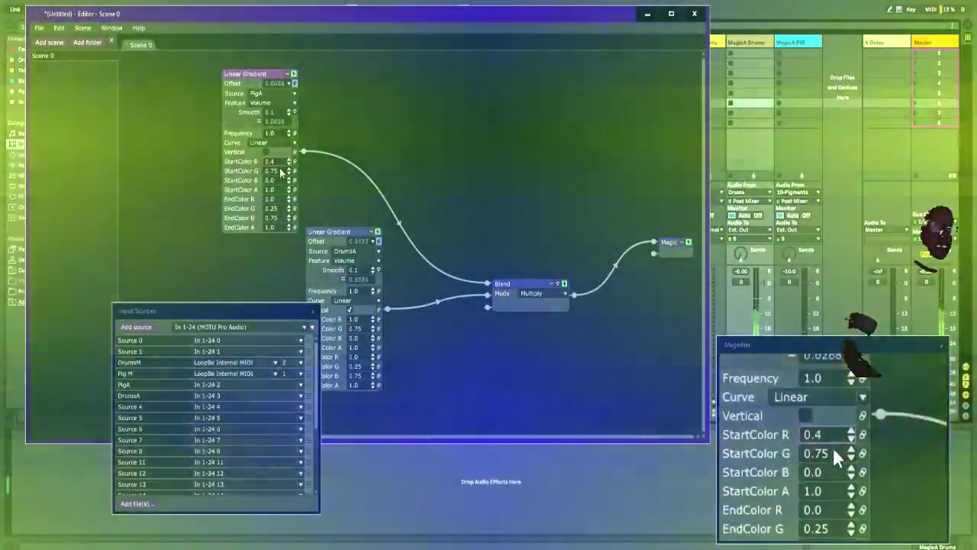
scroll(290, 163, up, 4)
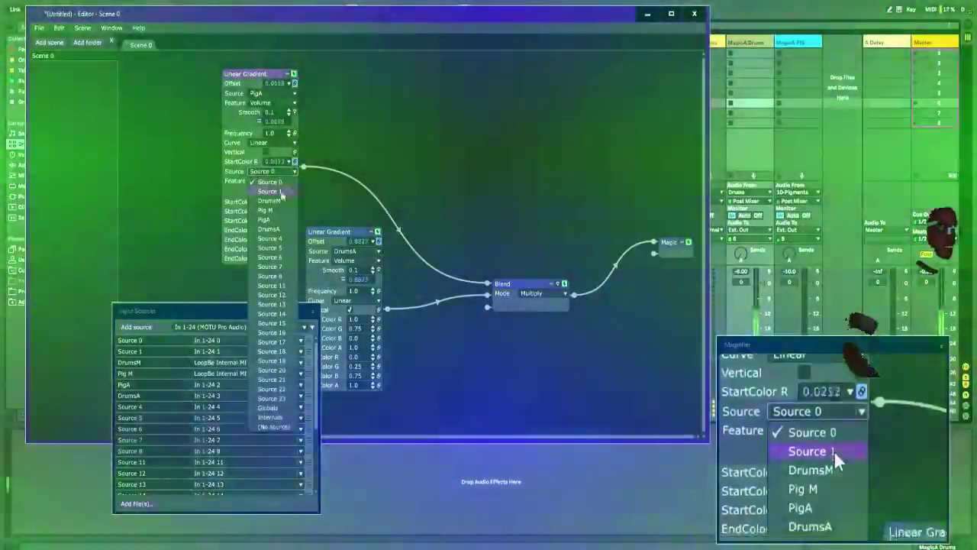
click(281, 207)
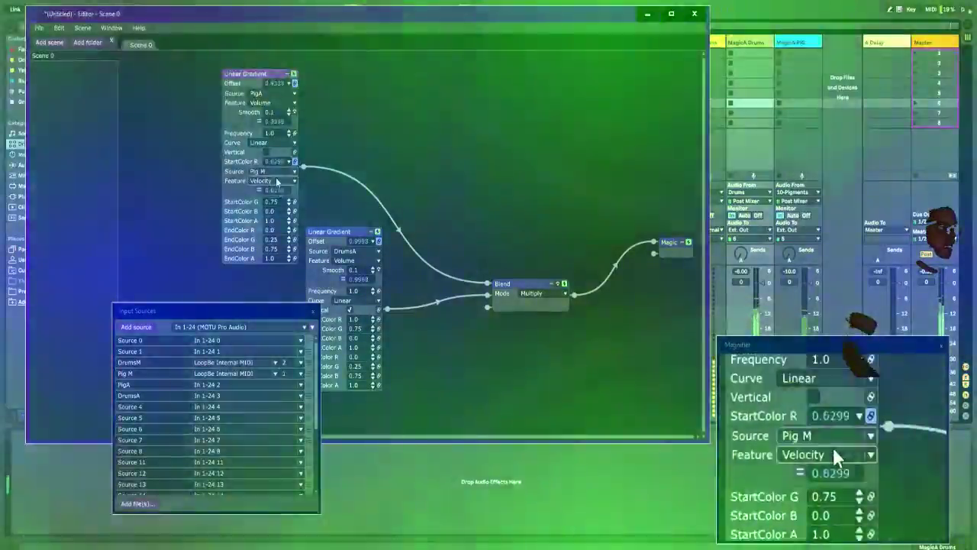
click(276, 180)
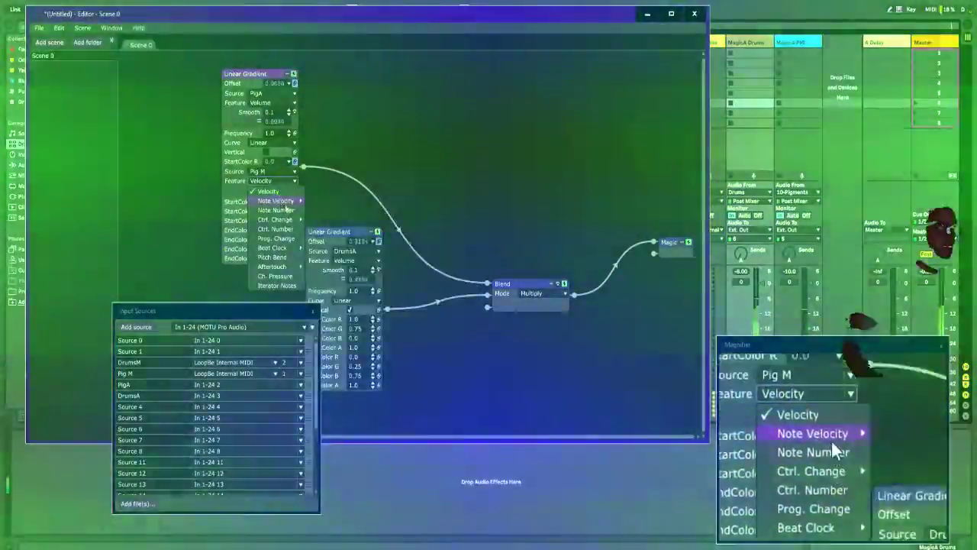
click(289, 211)
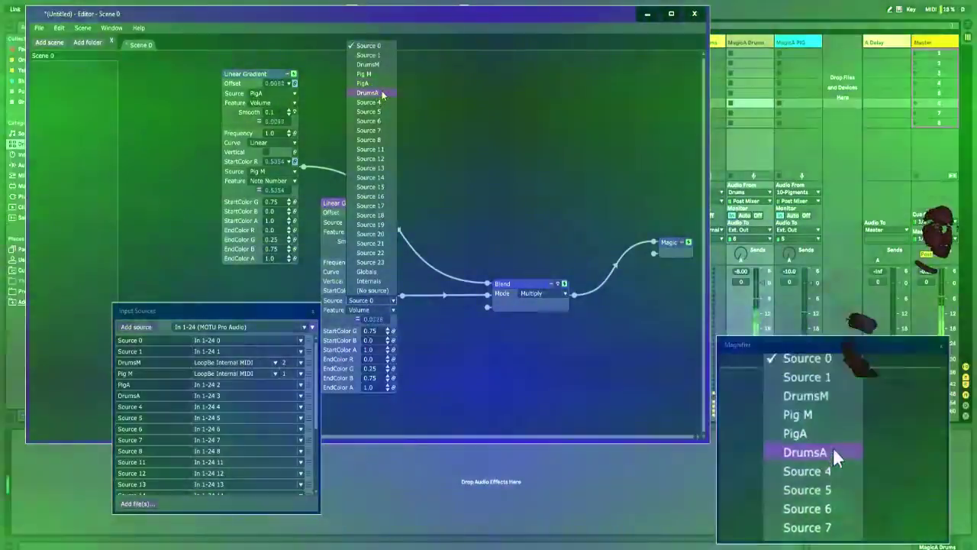
Step: Drive the duplicate Linear Gradient's StartColor R by the DrumsM Note Number and set the Blend mode to Lighten
click(374, 65)
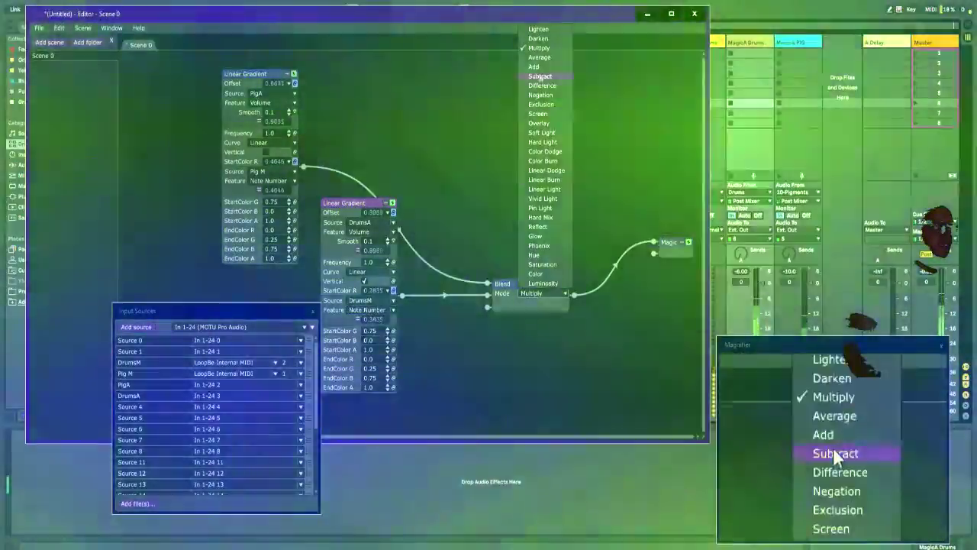
click(538, 30)
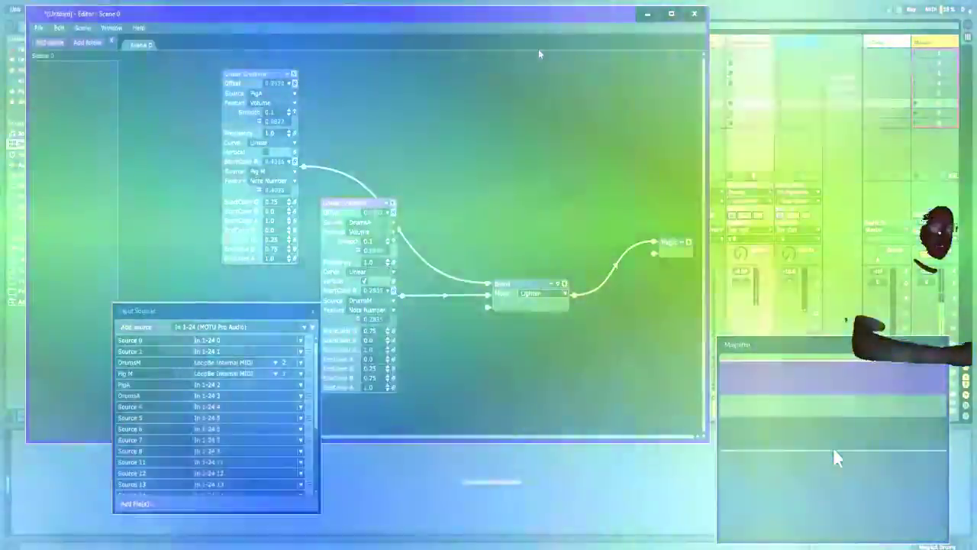
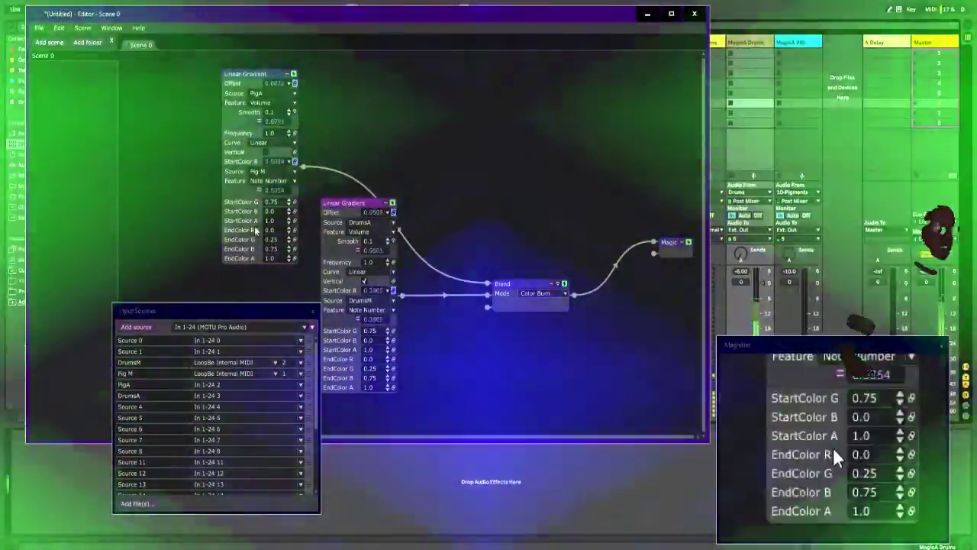
Step: Move the Input Sources window clear of the nodes and set the duplicate Linear Gradient's EndColor R to 0.7 and EndColor G to 0.0
drag(230, 307, 153, 302)
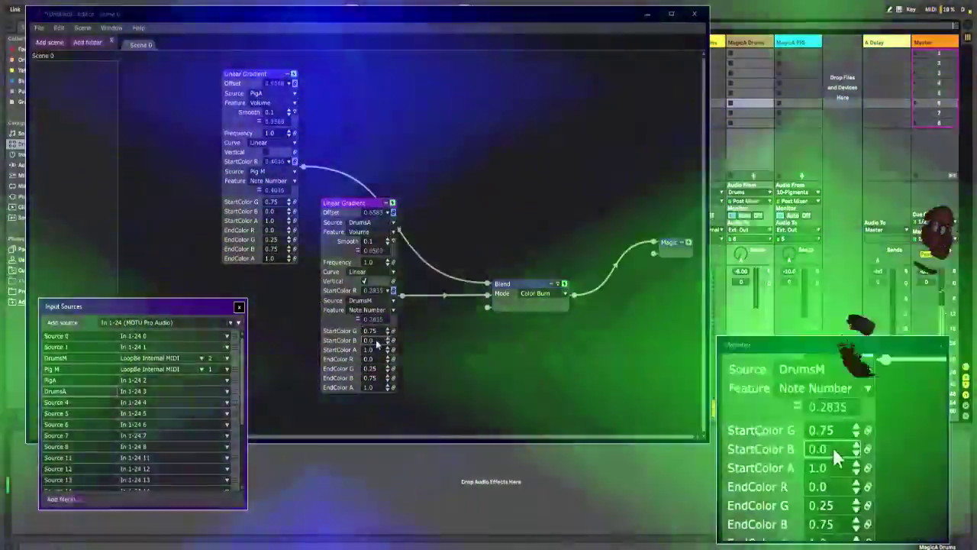
drag(377, 341, 376, 363)
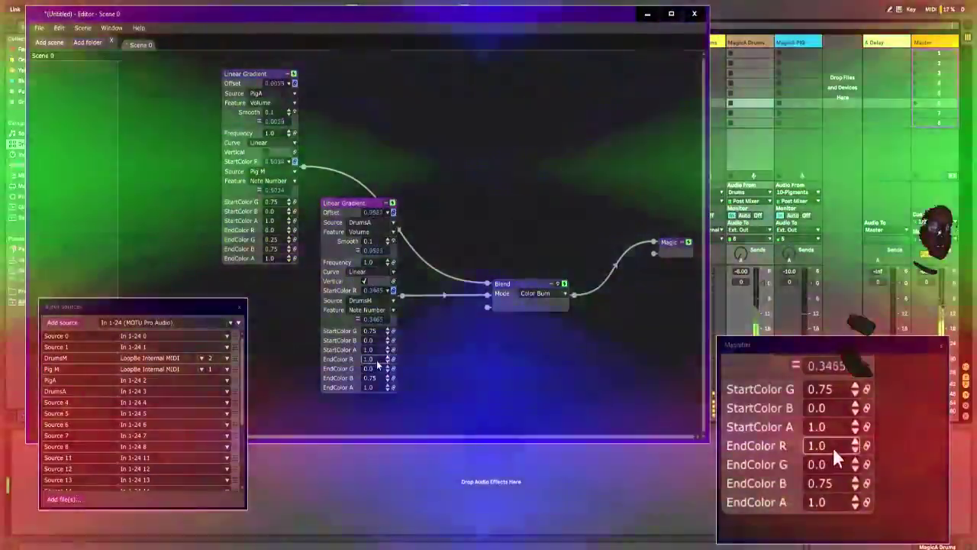
scroll(377, 361, down, 1)
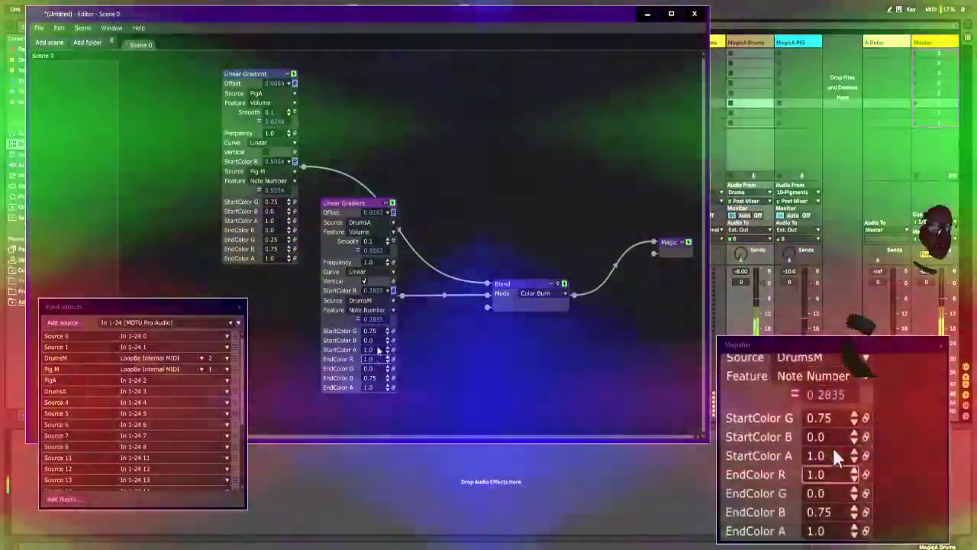
drag(377, 368, 376, 358)
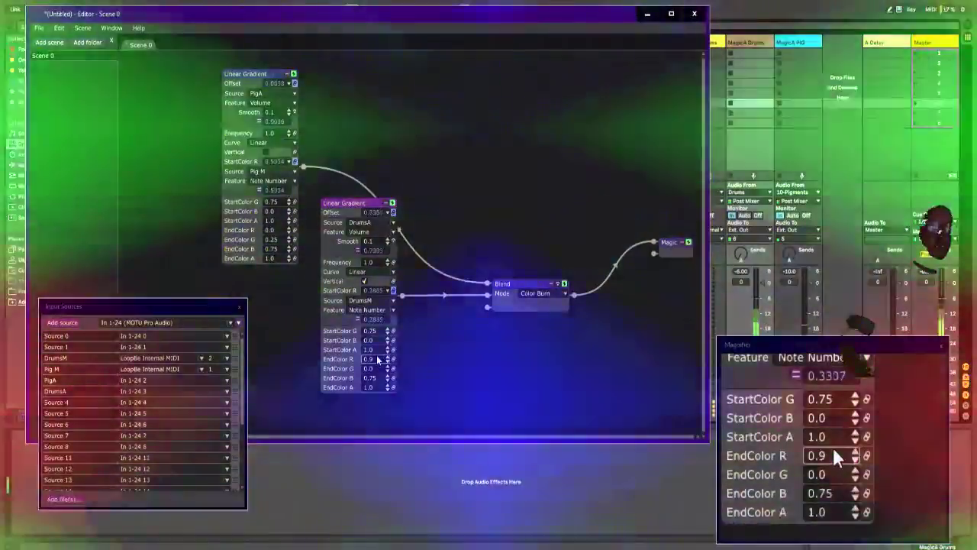
scroll(377, 359, down, 3)
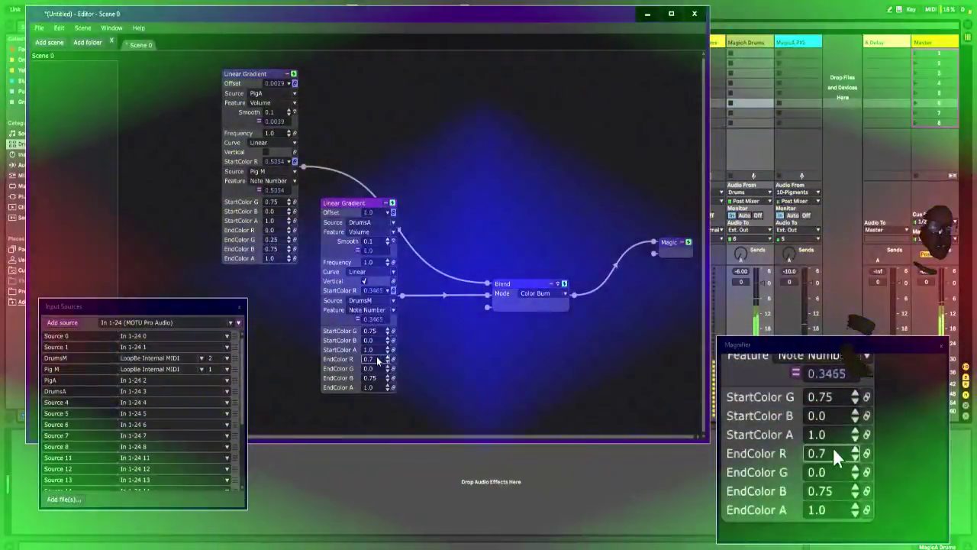
Step: Move the Blend node up beside the original Linear Gradient and insert an ISF Time Glitch RGB effect between Blend and Magic
drag(520, 284, 428, 79)
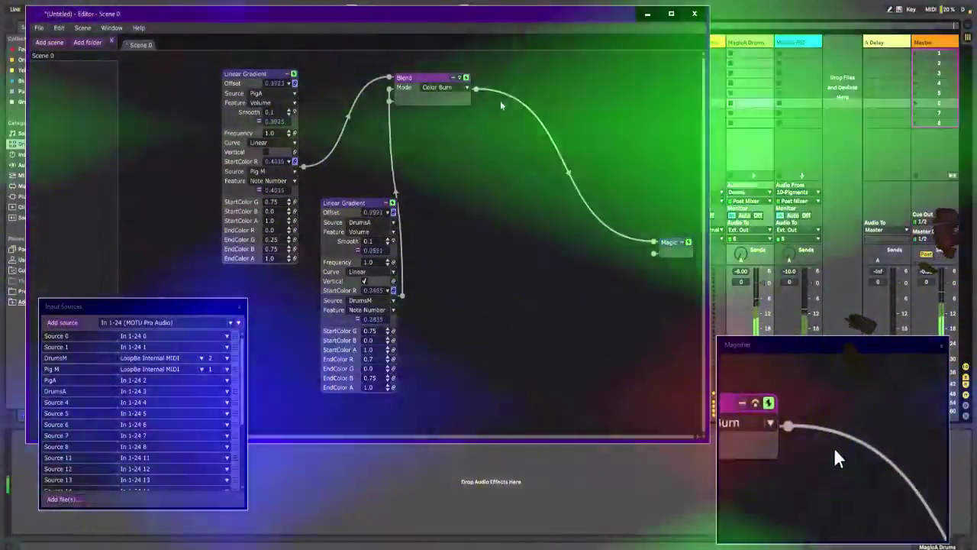
right_click(502, 96)
mouse_move(502, 96)
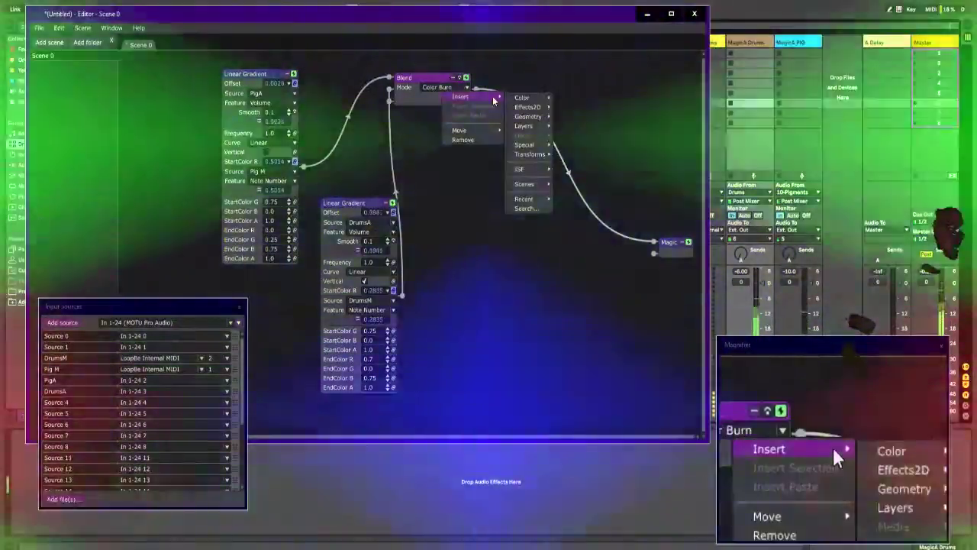
mouse_move(525, 168)
mouse_move(584, 235)
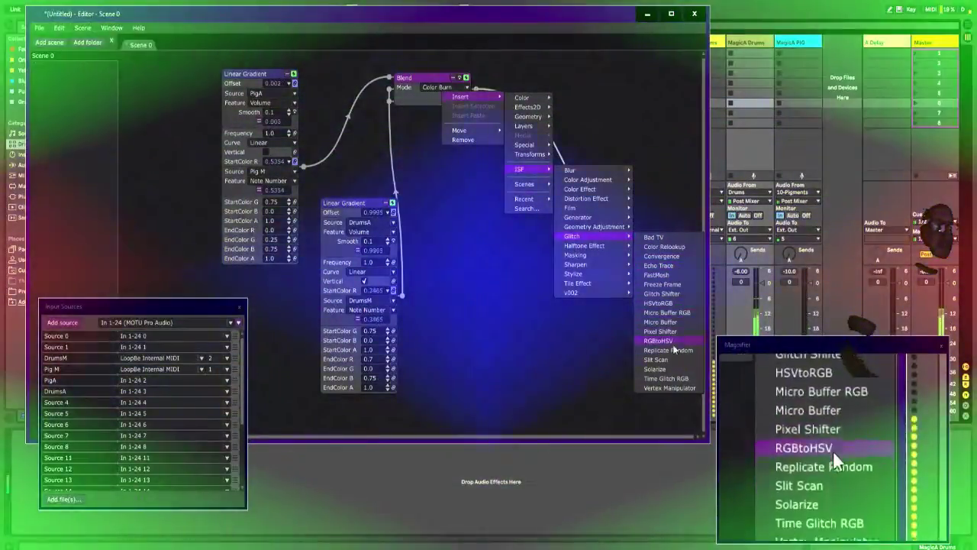
click(675, 379)
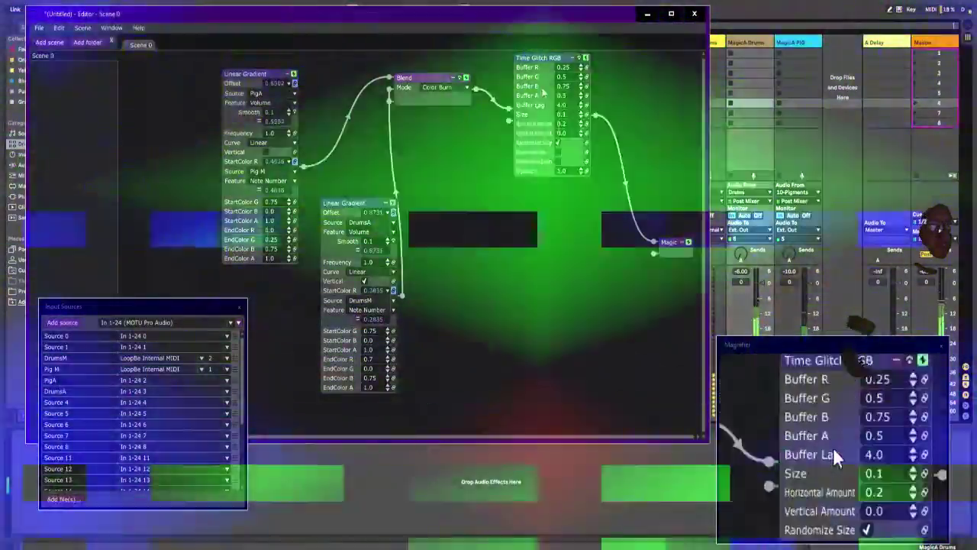
Step: Try Time Glitch RGB with Buffer R, Buffer G and Buffer A at 1.0, and delete the node
drag(561, 58, 565, 95)
scroll(559, 111, up, 3)
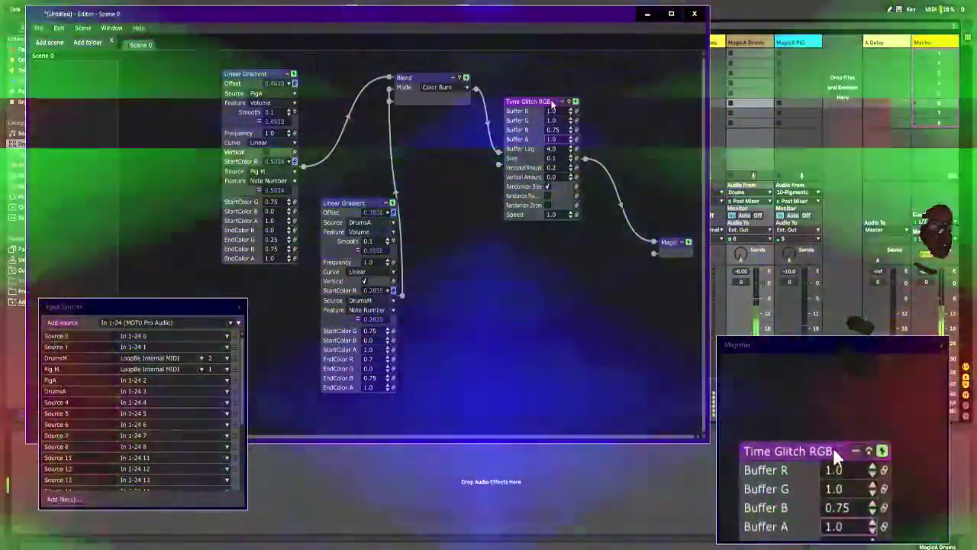
key(Delete)
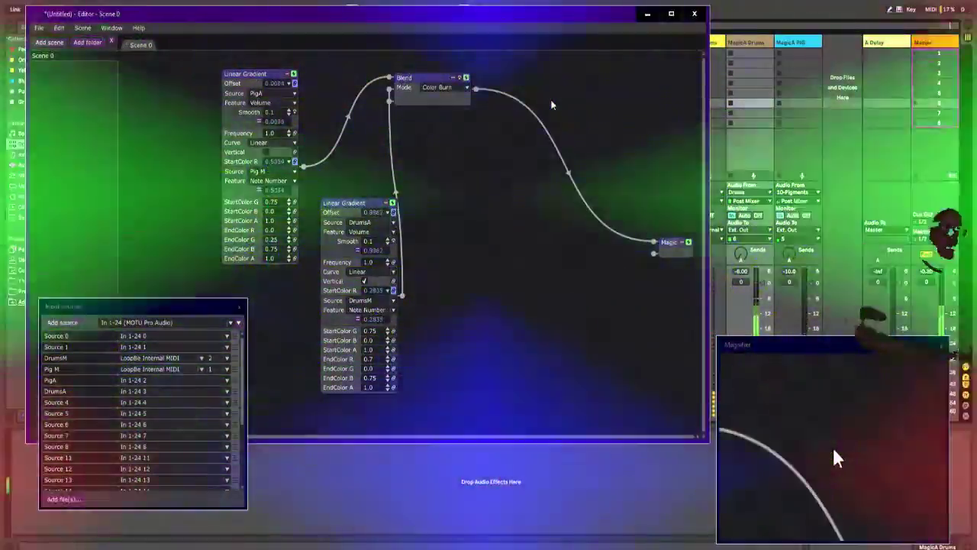
Step: Move the Blend node further from the gradients and insert an ISF Zooming Feedback effect between the original Linear Gradient and Blend
drag(404, 78, 542, 81)
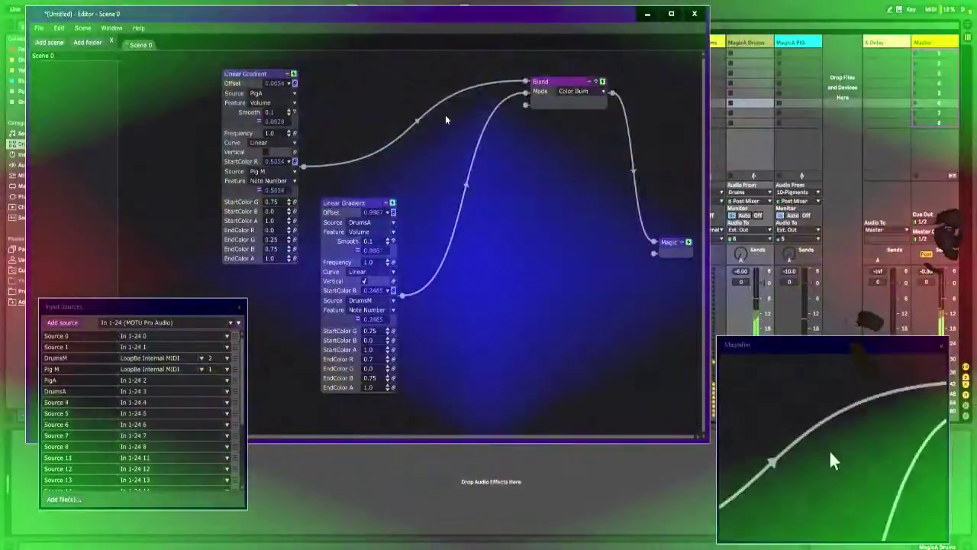
right_click(412, 127)
mouse_move(429, 132)
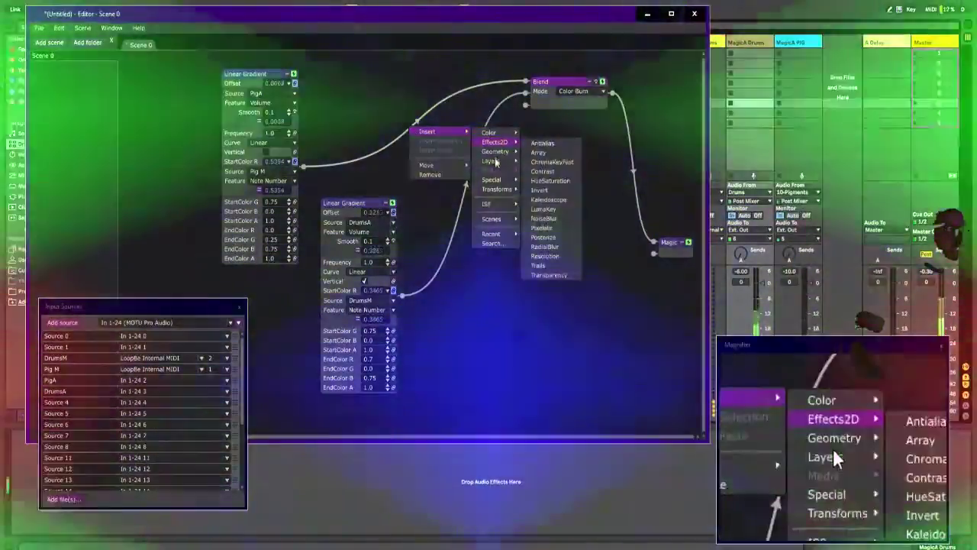
mouse_move(487, 203)
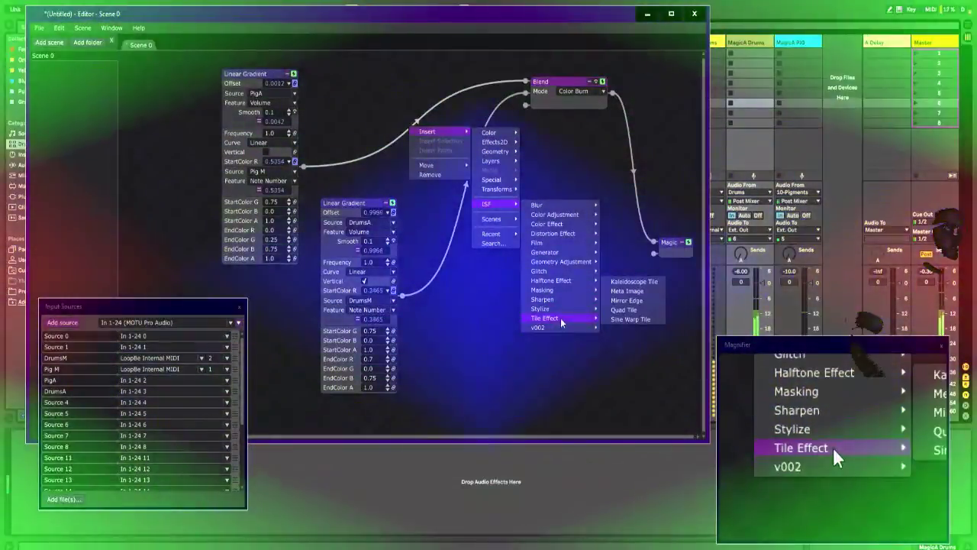
mouse_move(565, 309)
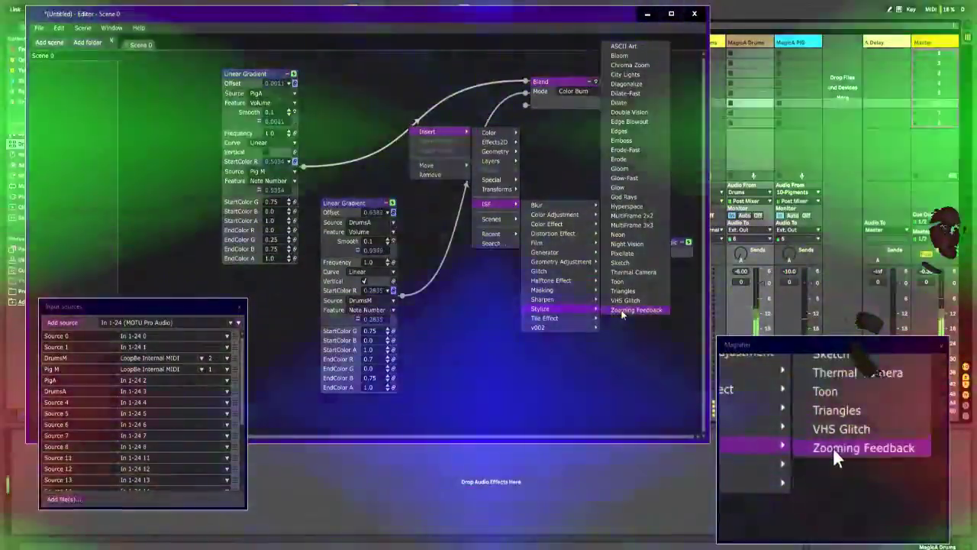
click(622, 309)
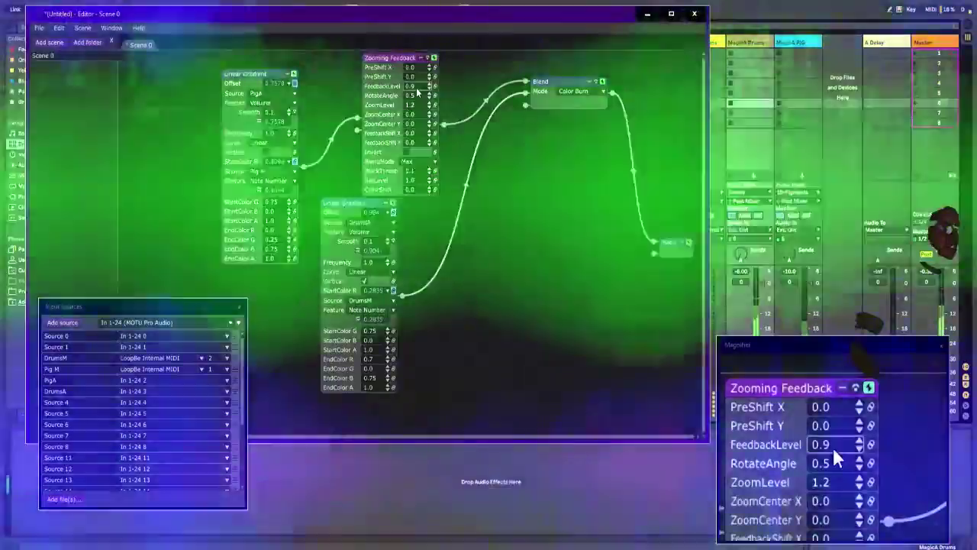
Step: Try a Zooming Feedback FeedbackLevel of 0.5 and return it to 0.9
mouse_move(416, 88)
mouse_down()
mouse_move(420, 63)
mouse_move(420, 73)
mouse_up()
key(Up)
key(Up)
key(Up)
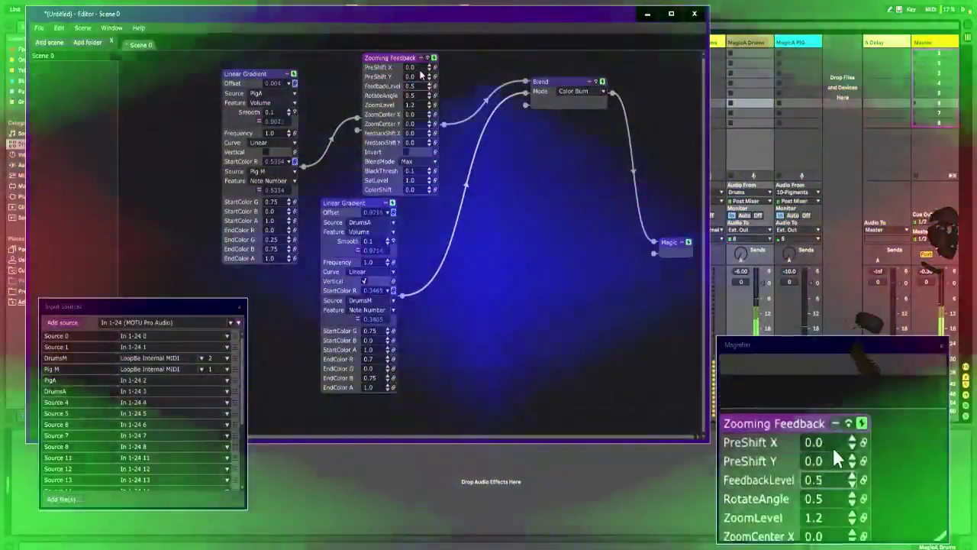
click(429, 84)
scroll(428, 87, up, 2)
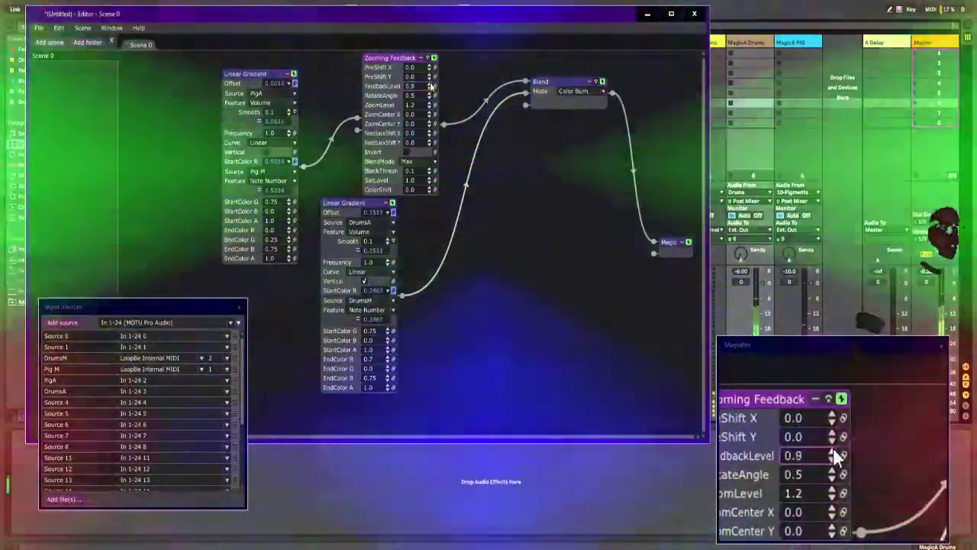
Step: Set the Zooming Feedback node's RotateAngle to 1.0, ZoomLevel to 1.4, PreShift X to 0.8 and PreShift Y to 1.2
scroll(419, 95, up, 5)
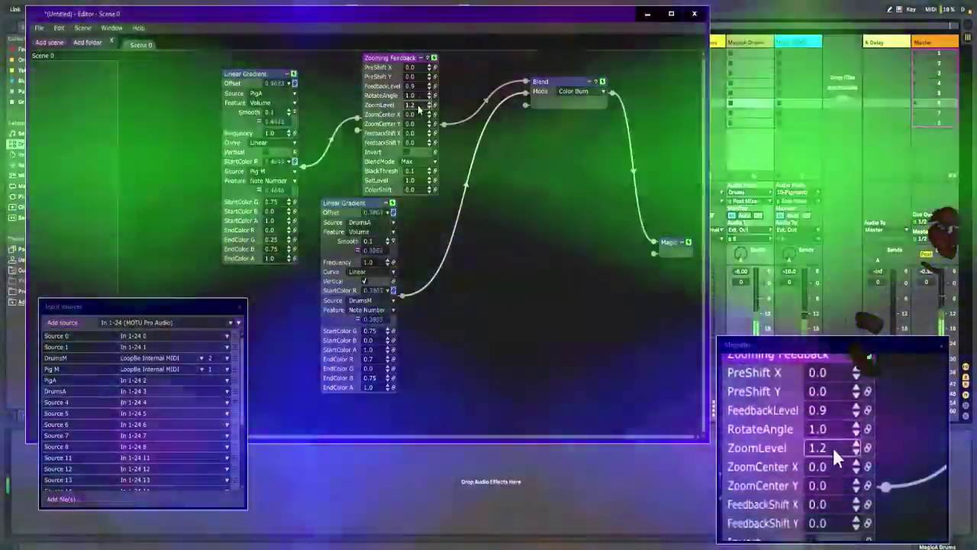
scroll(419, 105, up, 4)
scroll(419, 104, up, 4)
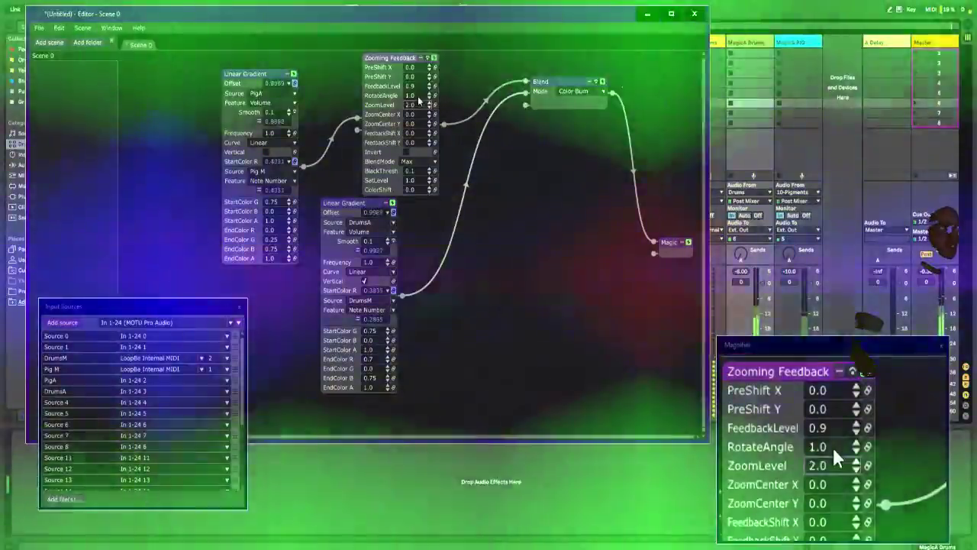
scroll(419, 104, down, 6)
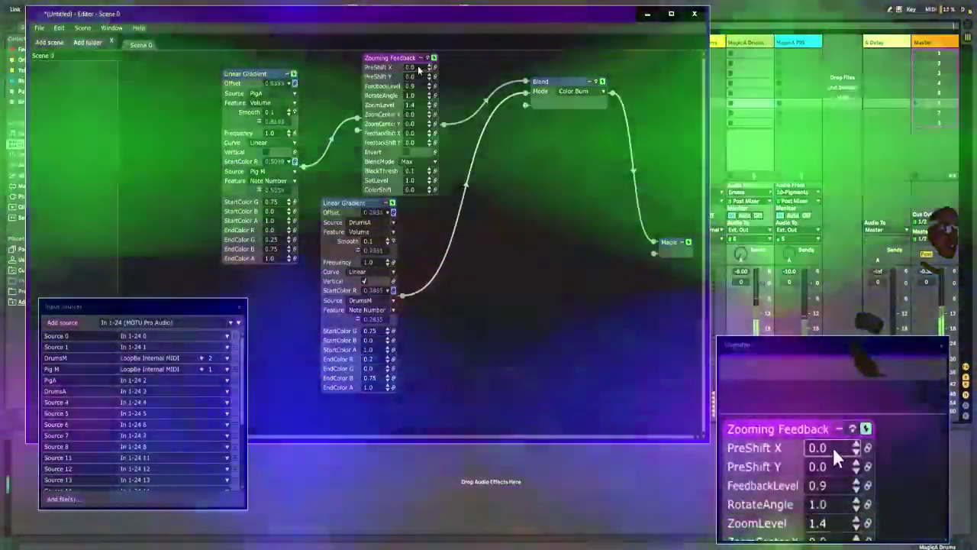
mouse_move(418, 67)
mouse_down()
mouse_move(419, 48)
mouse_move(417, 82)
mouse_up()
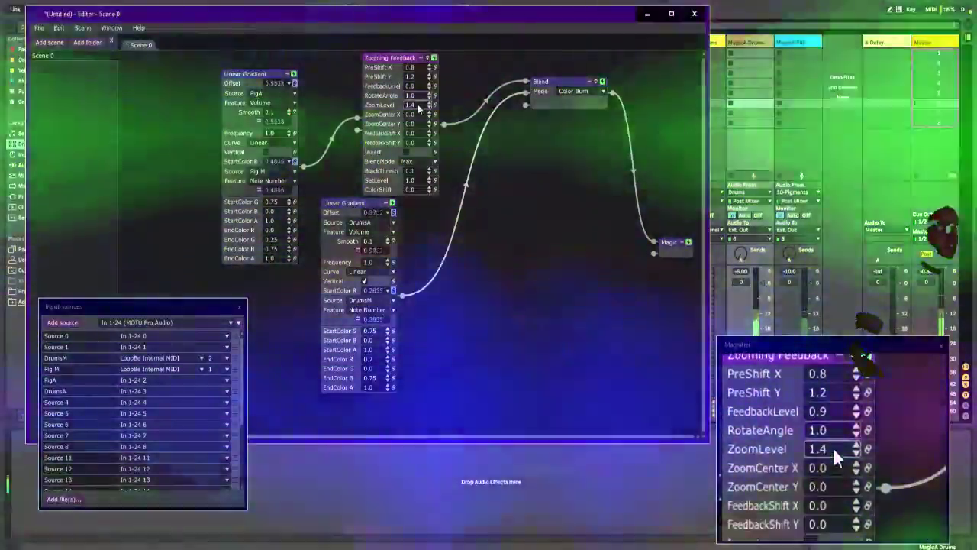
Step: Try a ZoomCenter X of 0.3 on Zooming Feedback, reset it to 0, and set ColorShift to 0.6
mouse_move(420, 106)
mouse_down()
mouse_move(420, 91)
mouse_move(422, 115)
mouse_up()
double_click(422, 115)
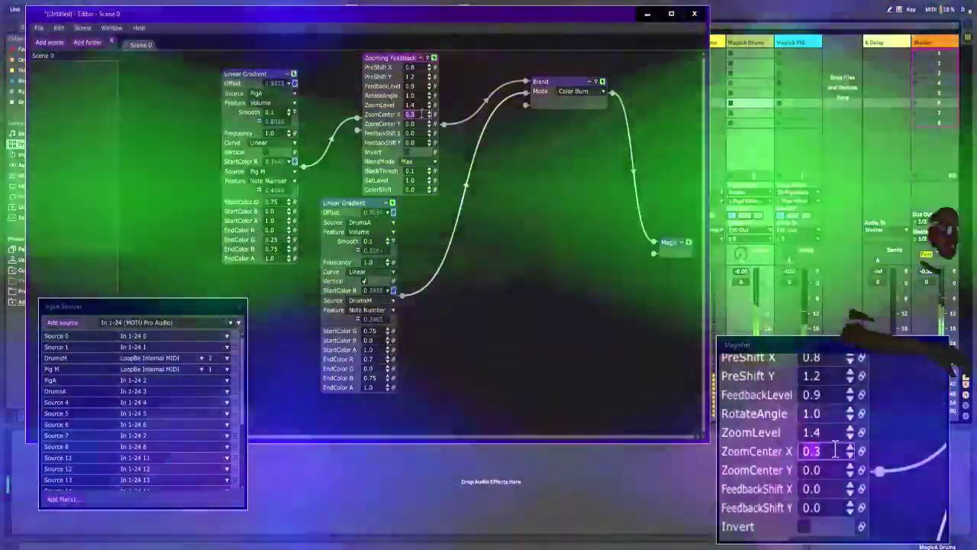
text(0)
key(Return)
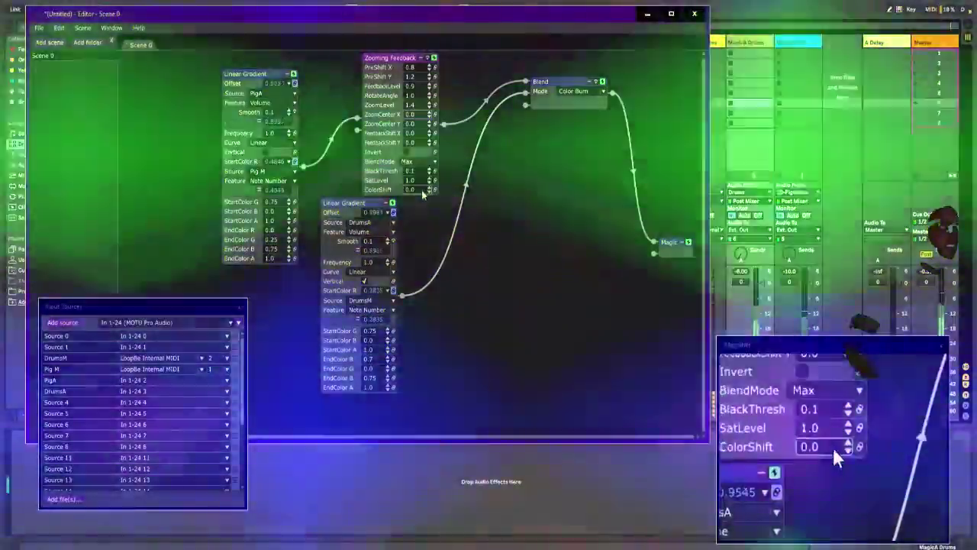
scroll(422, 191, up, 5)
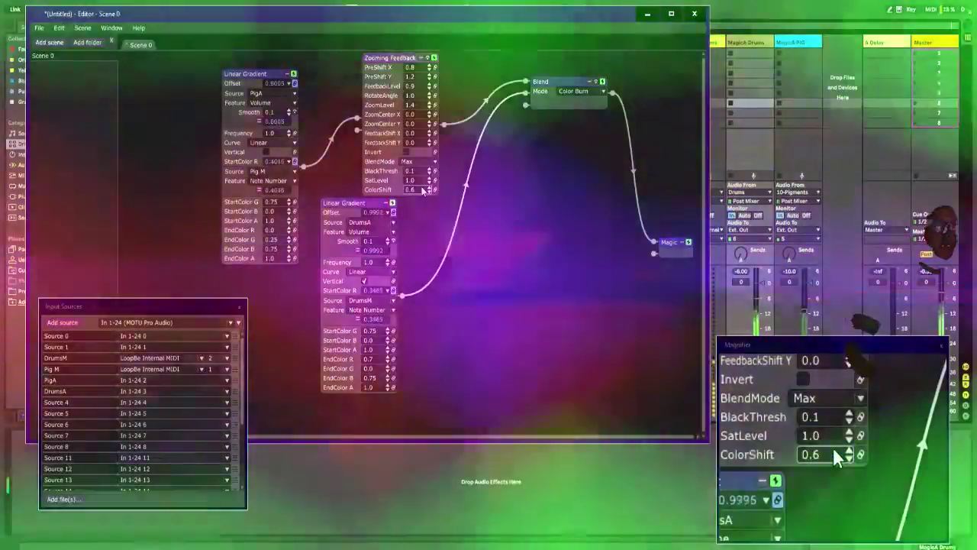
Step: Disable the duplicate Linear Gradient, set the Blend mode to Lighten, and try PreShift Y at 1.0 before returning it to 1.2
click(393, 204)
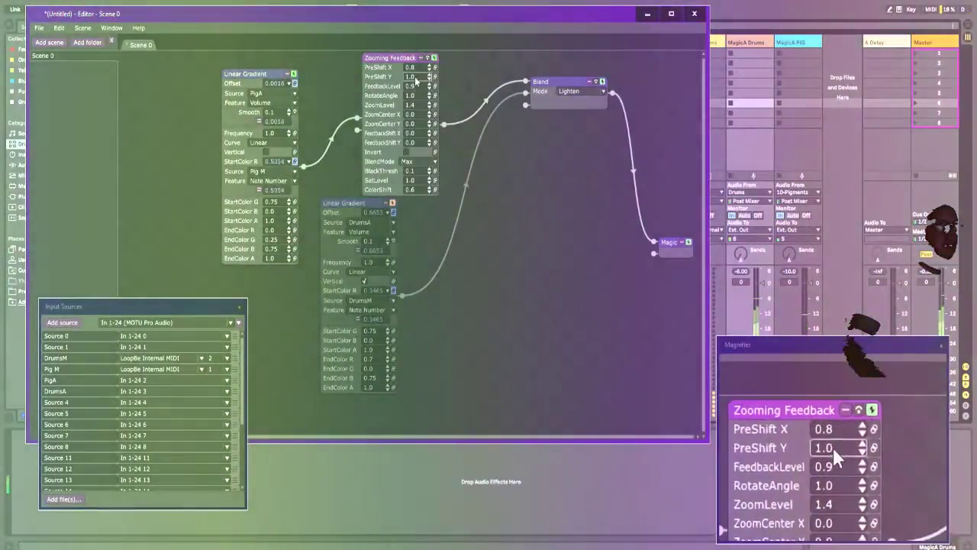
drag(417, 80, 412, 78)
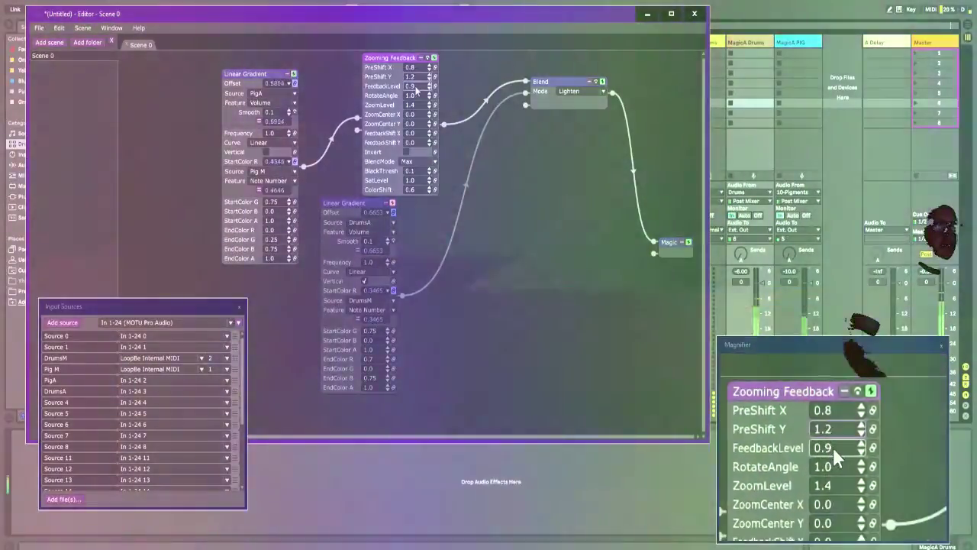
Step: Set Zooming Feedback's FeedbackLevel to 0.0, RotateAngle to 0.5, ZoomLevel to 1.45, FeedbackShift X to 4.4 and Y to -1.4, BlackThresh to 0.2, SatLevel to 1.1
drag(417, 83, 416, 86)
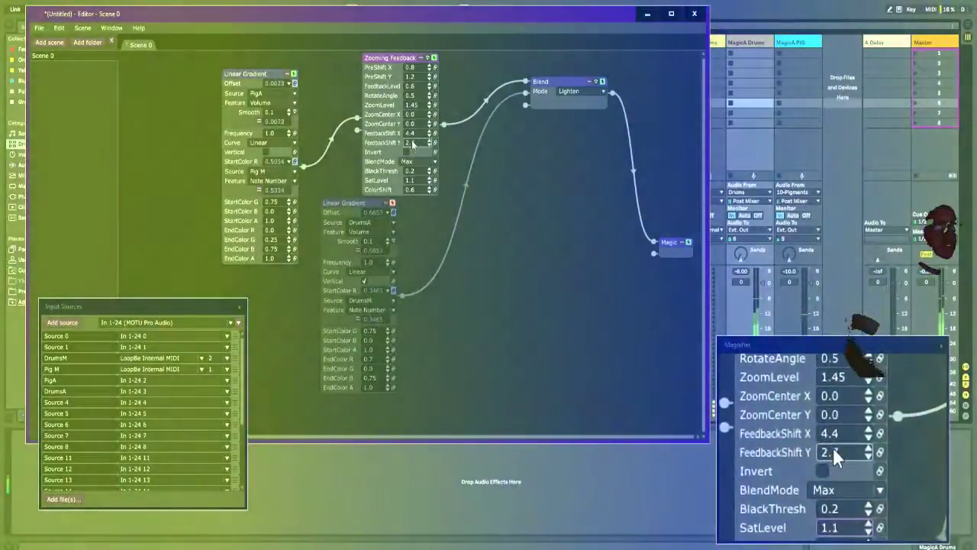
drag(413, 145, 413, 170)
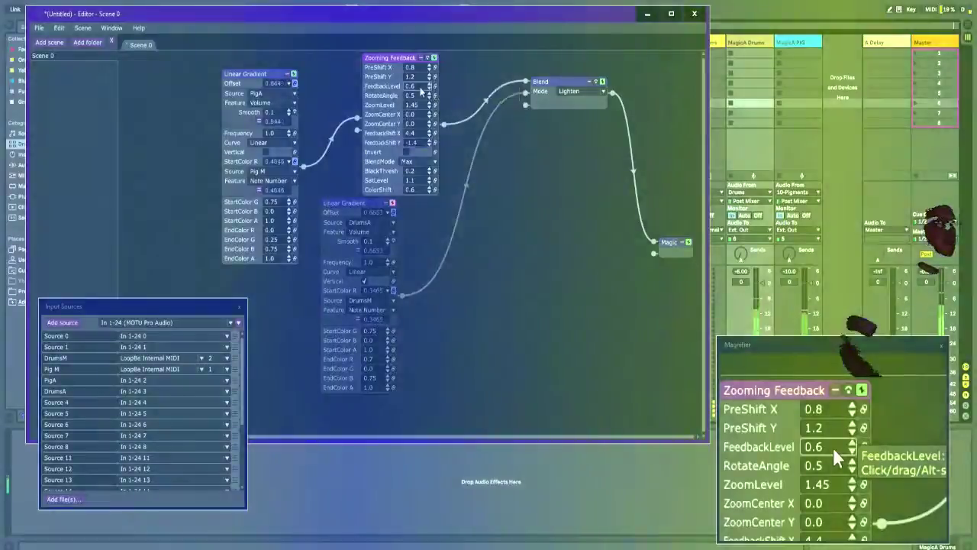
mouse_move(420, 88)
mouse_down()
mouse_move(424, 101)
mouse_move(429, 80)
mouse_up()
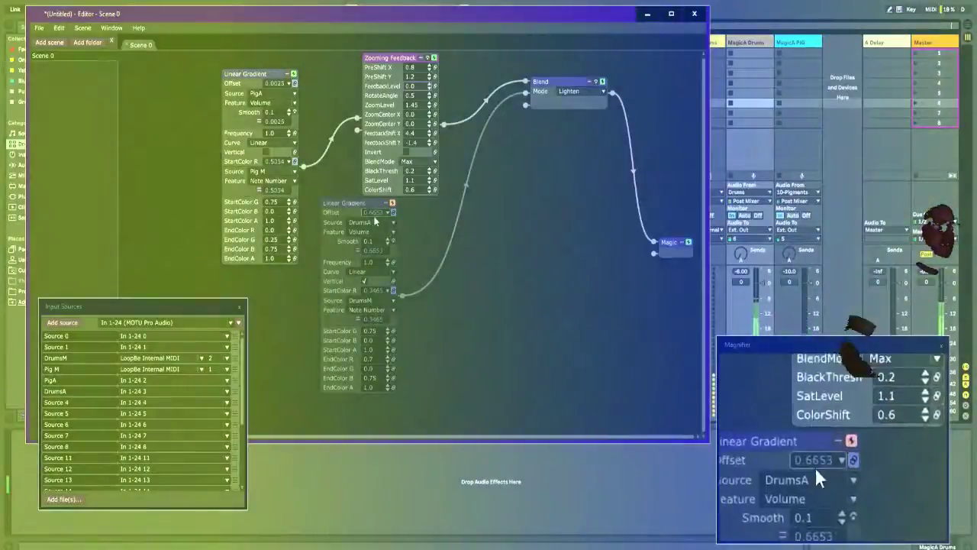
Step: Re-enable the duplicate Linear Gradient and set the Blend mode to Difference
click(392, 203)
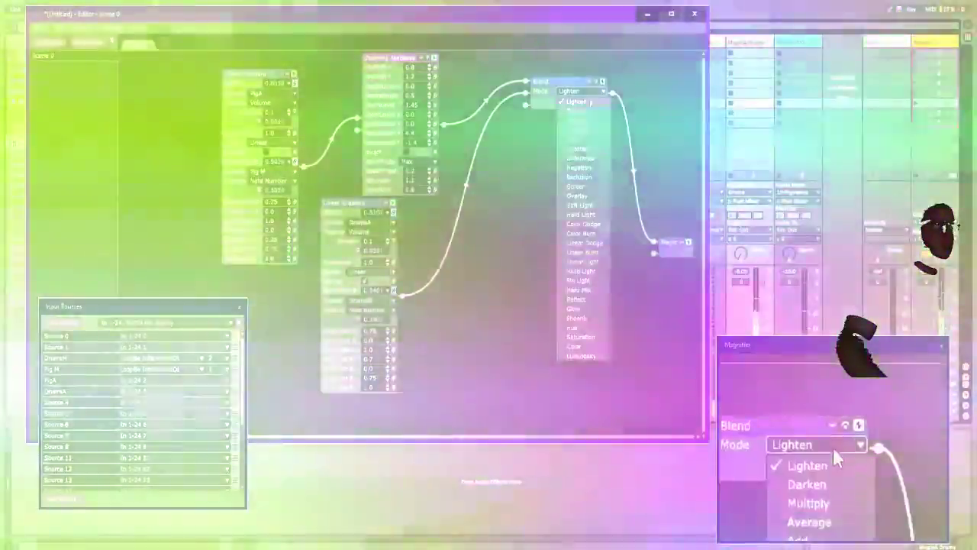
click(584, 157)
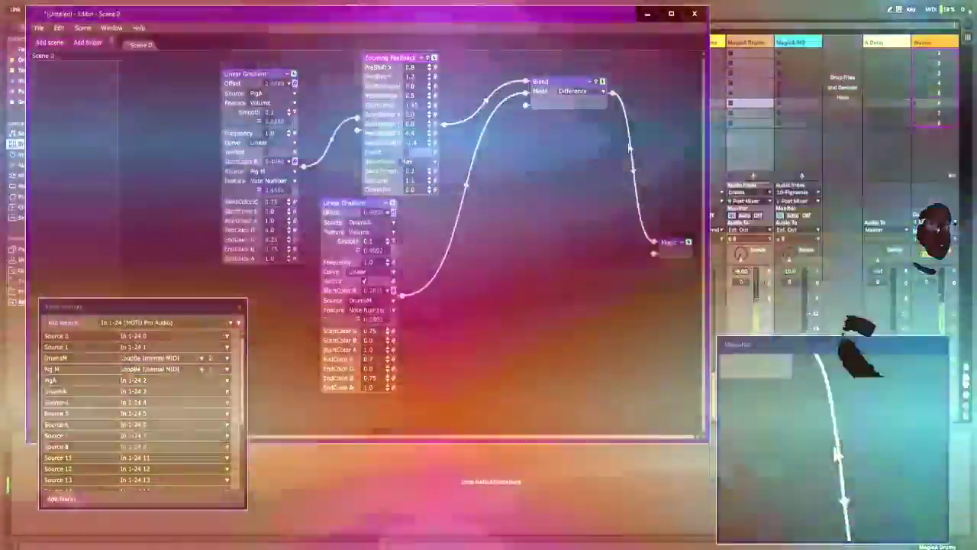
Step: Insert an ISF Zooming Feedback effect between Blend and the Magic output, and place the node below Blend
right_click(572, 144)
mouse_move(588, 144)
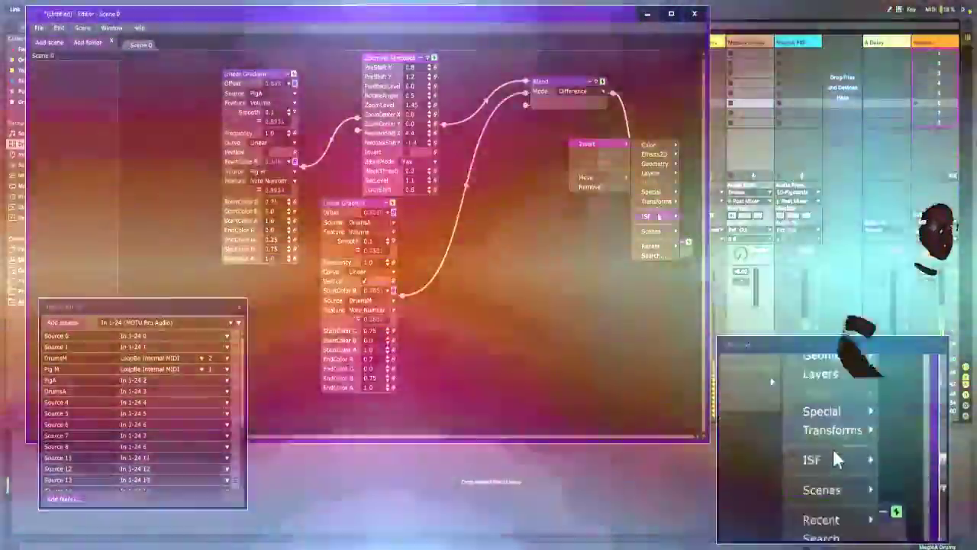
mouse_move(657, 217)
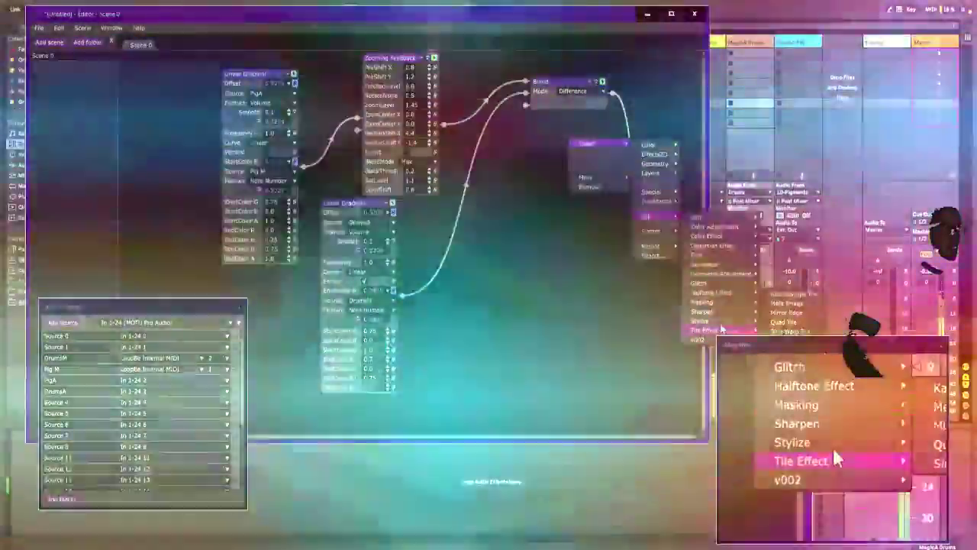
mouse_move(725, 321)
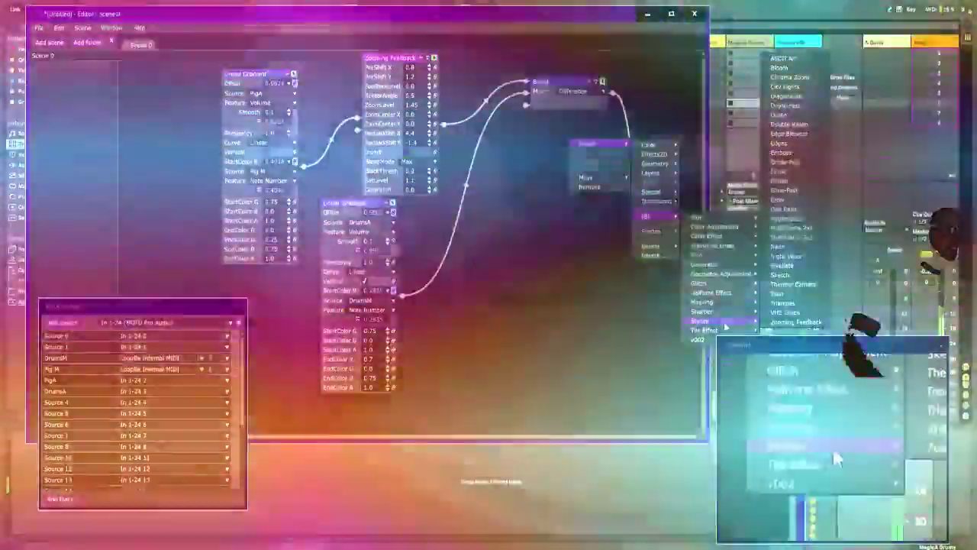
click(771, 319)
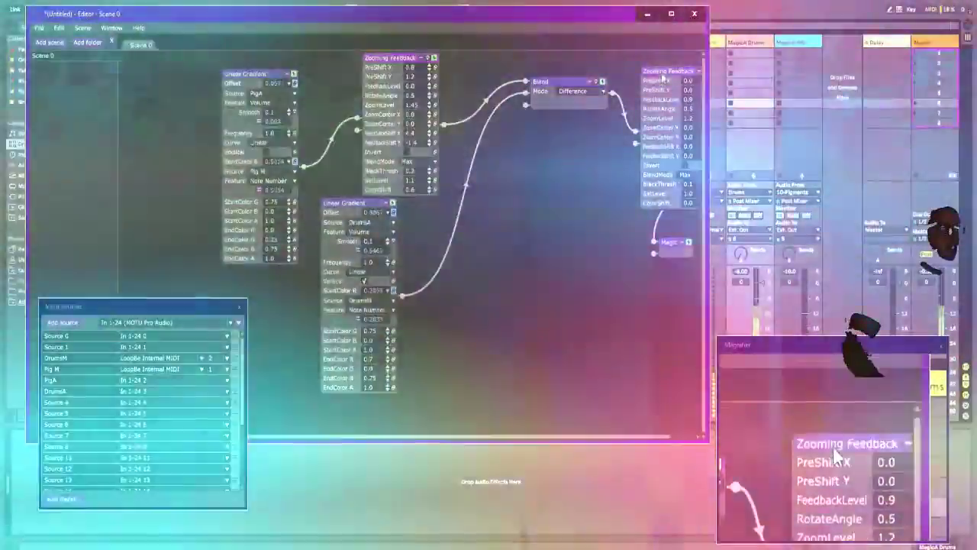
drag(662, 72, 532, 183)
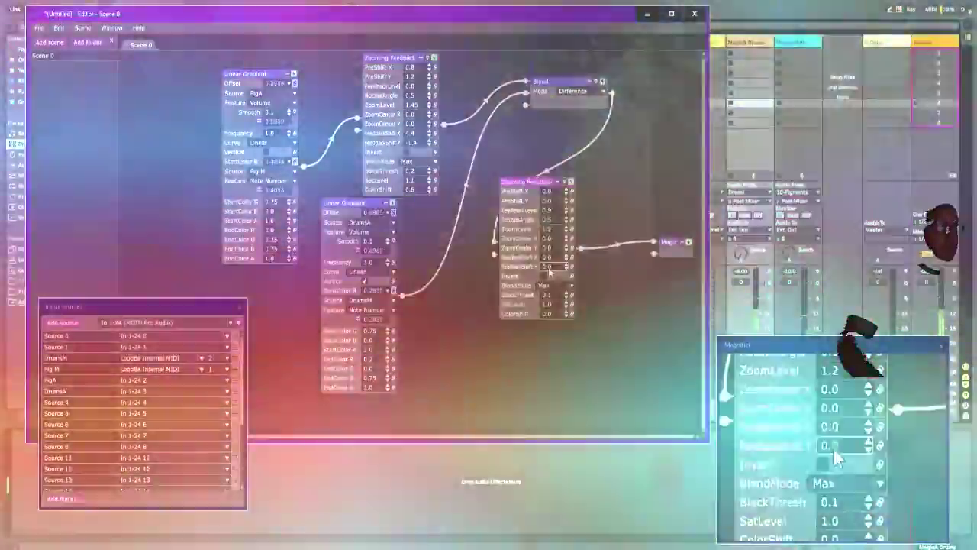
Step: Try negative FeedbackShift Y values on the new Zooming Feedback node, and reset the parameter to 0.0
scroll(548, 272, down, 6)
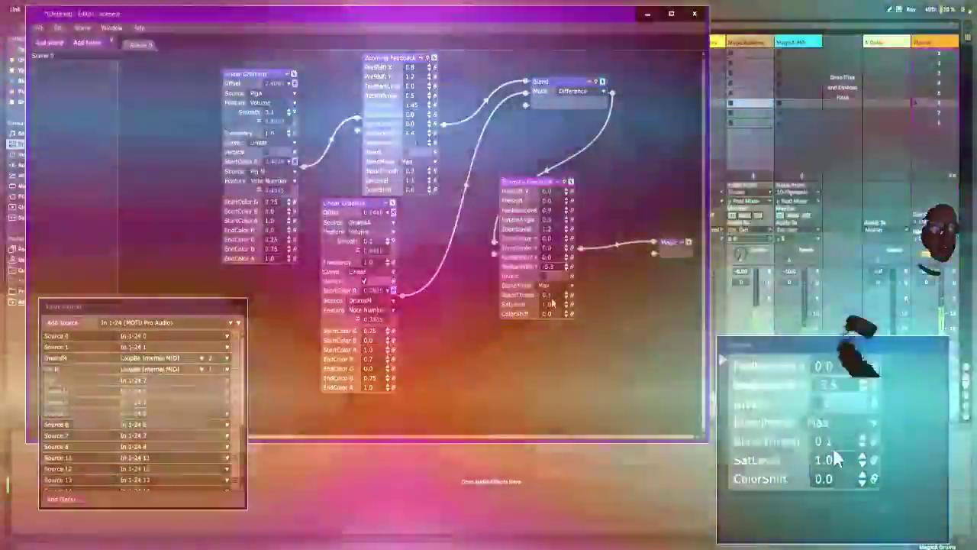
scroll(556, 272, up, 2)
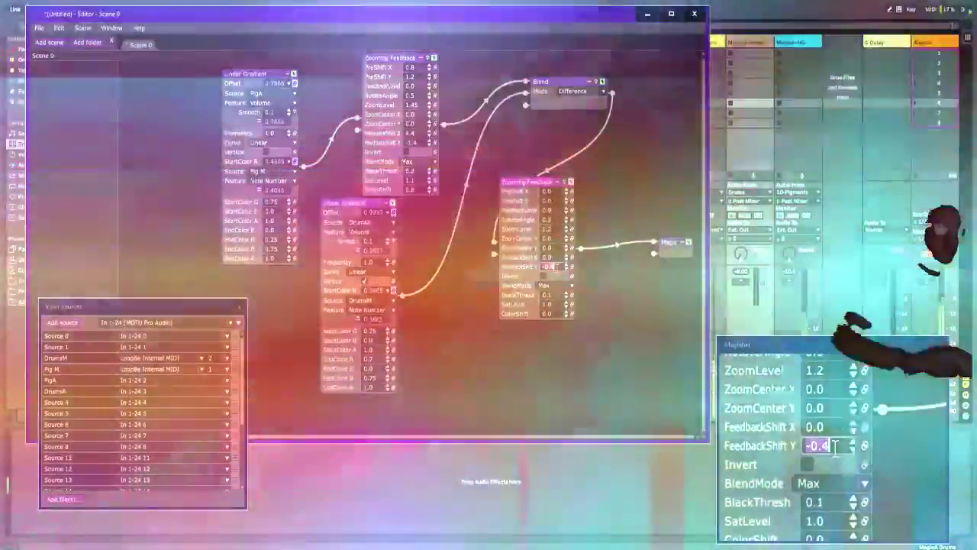
scroll(557, 271, up, 4)
click(543, 275)
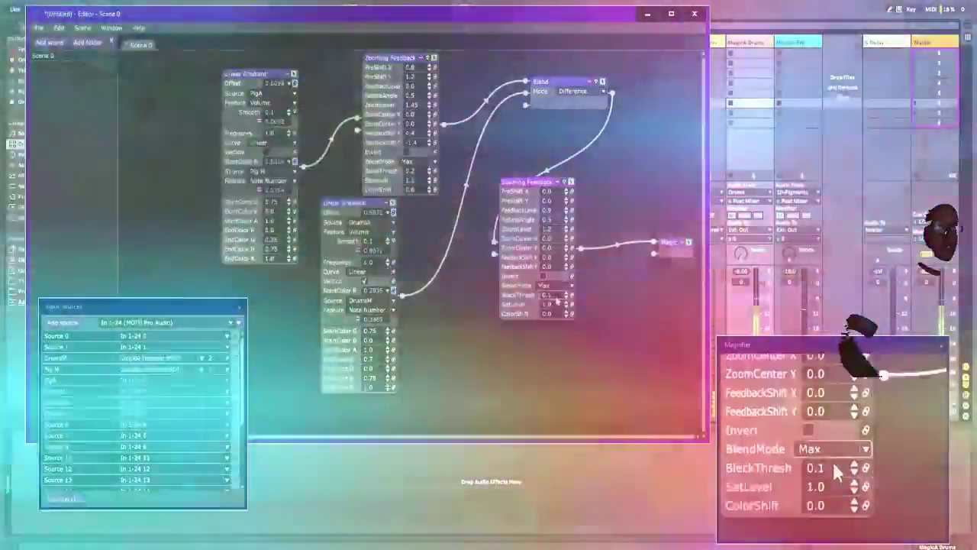
Step: On the new Zooming Feedback, raise SatLevel, try RotateAngle at 0.2 and 0.0 before returning it to 0.5, and set PreShift X to 0.1
drag(561, 341, 561, 318)
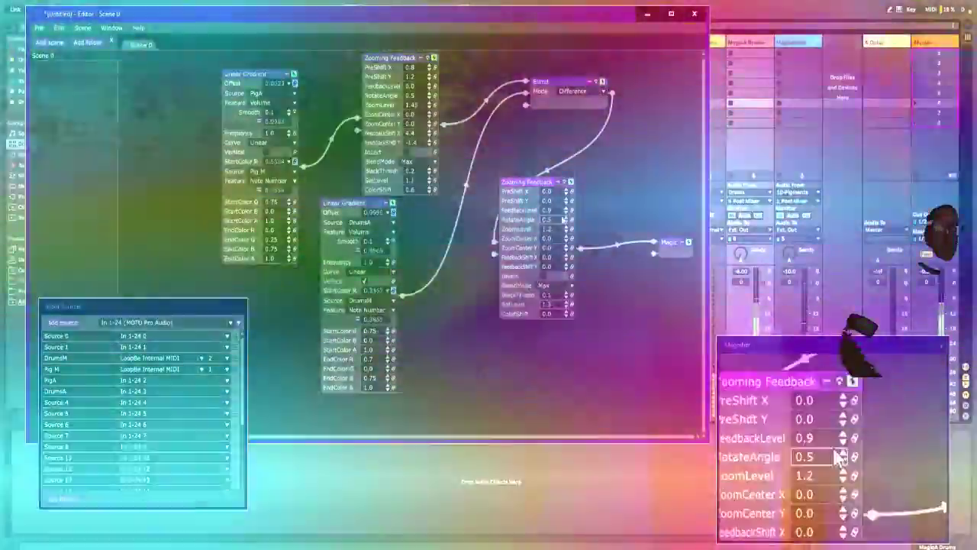
scroll(558, 219, down, 7)
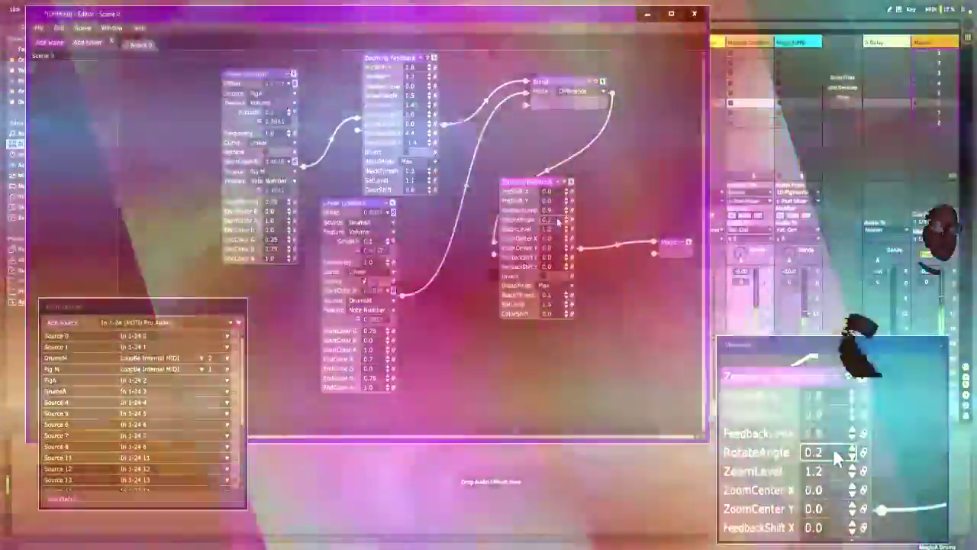
scroll(558, 221, down, 3)
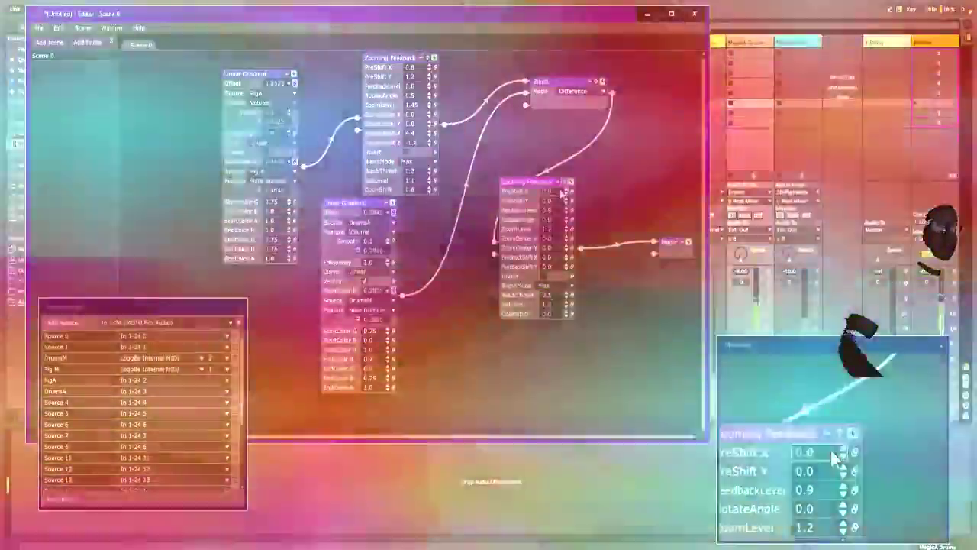
mouse_move(558, 191)
mouse_down()
mouse_move(559, 202)
mouse_move(558, 193)
mouse_up()
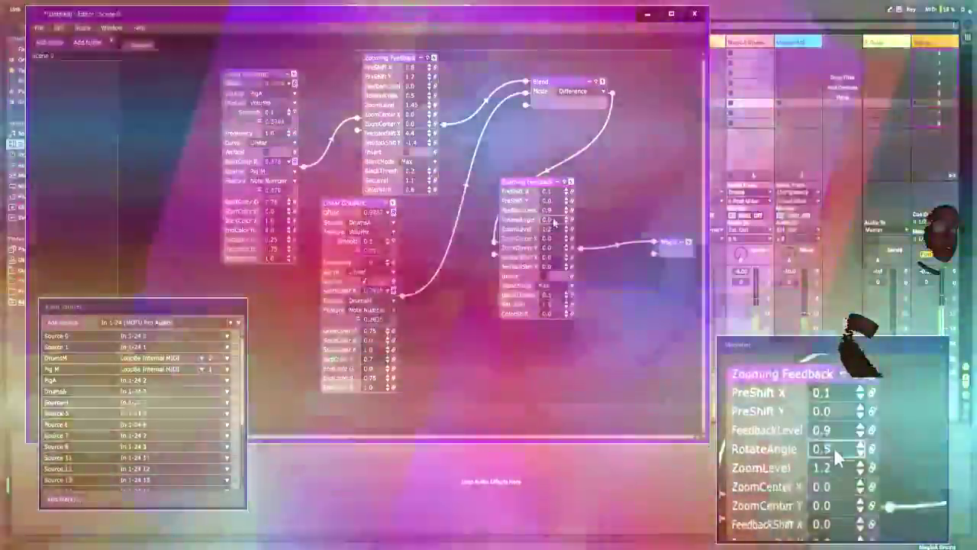
drag(555, 220, 557, 222)
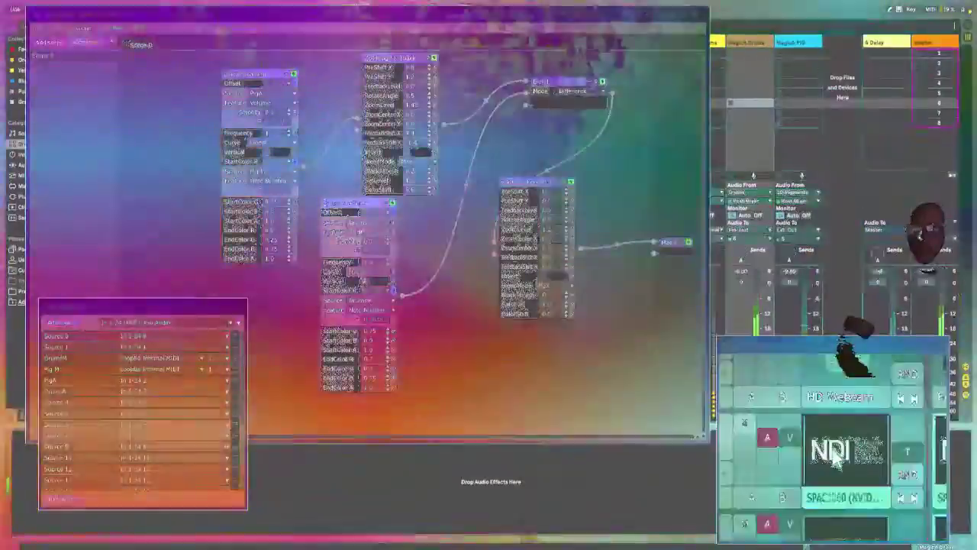
Step: Switch to Ableton Live and view the Pigments device on track 10 and the Reason Rack drum sequencer and Note Echo on Player1
drag(832, 450, 833, 450)
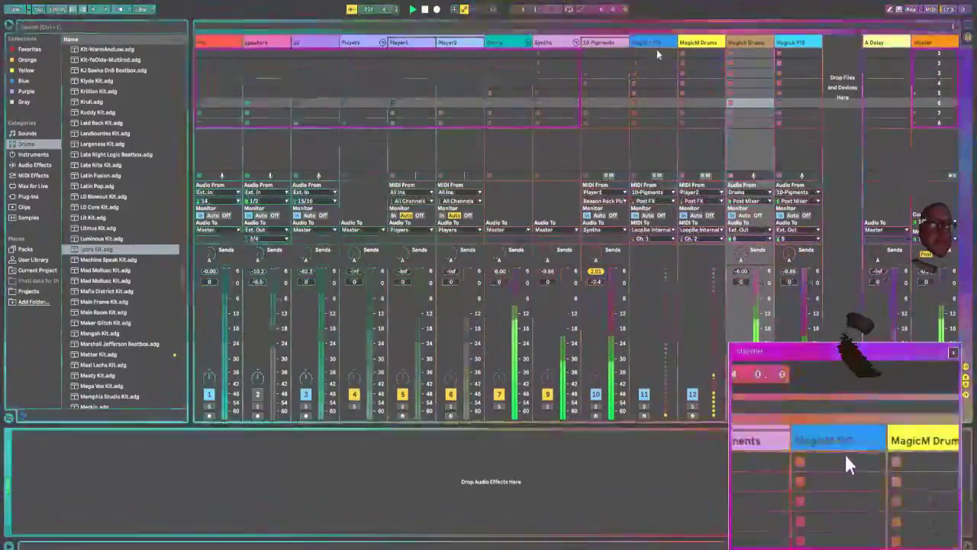
click(607, 46)
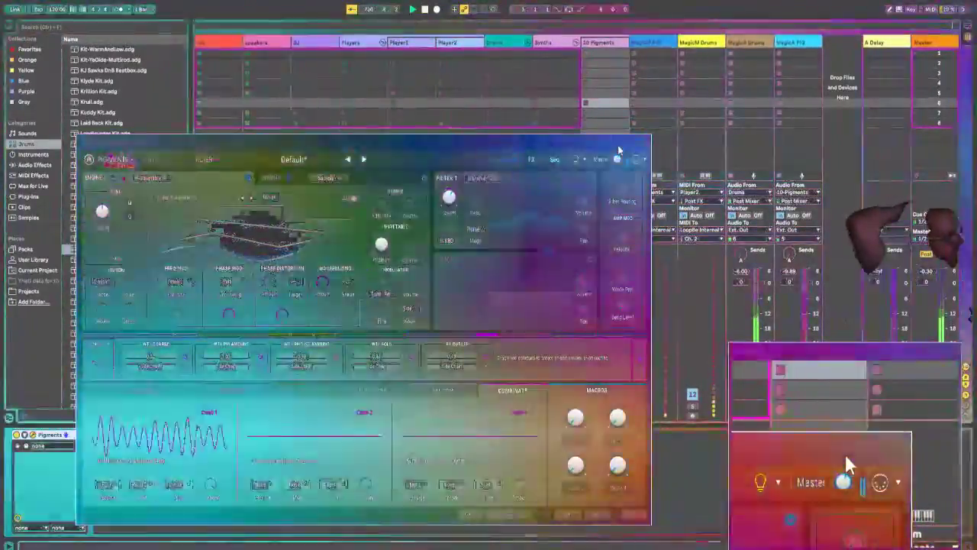
click(646, 143)
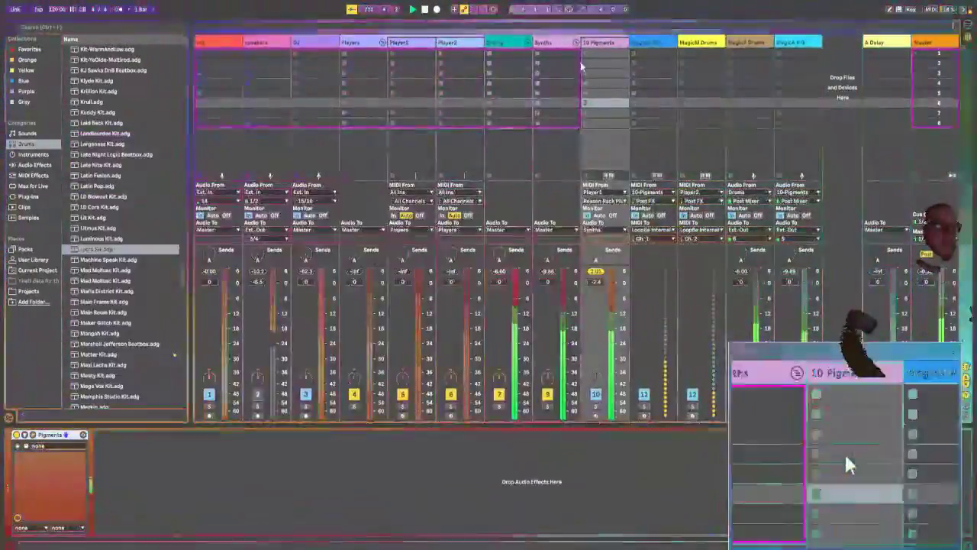
click(423, 44)
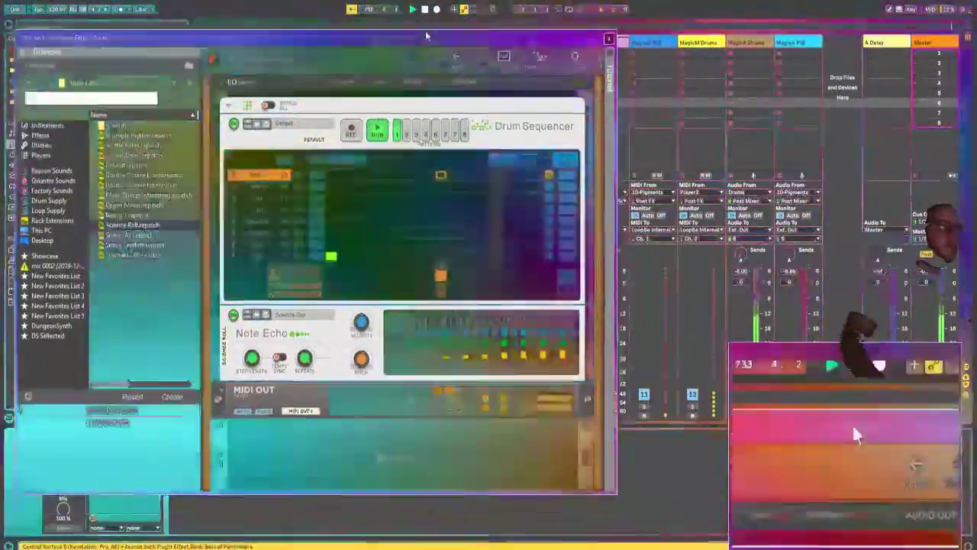
drag(426, 32, 438, 1)
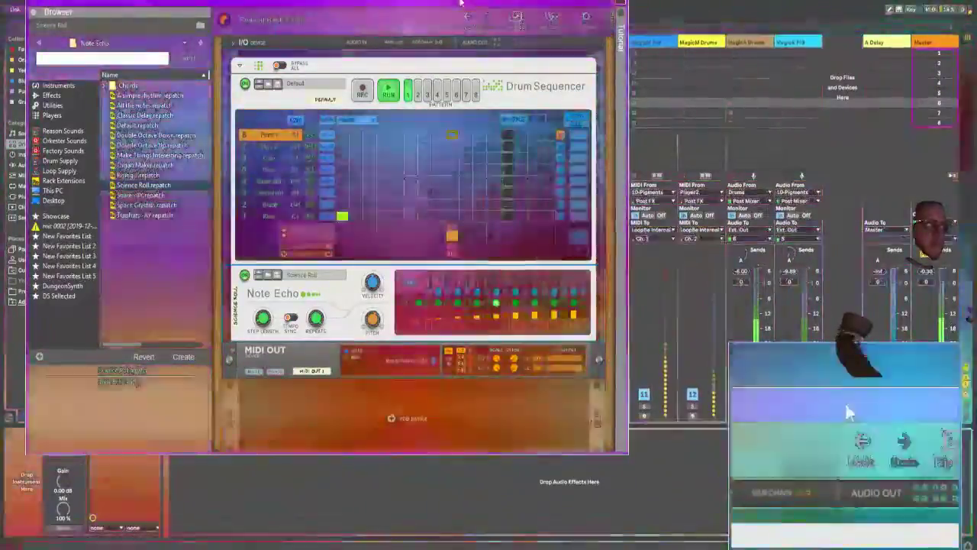
drag(462, 3, 471, 191)
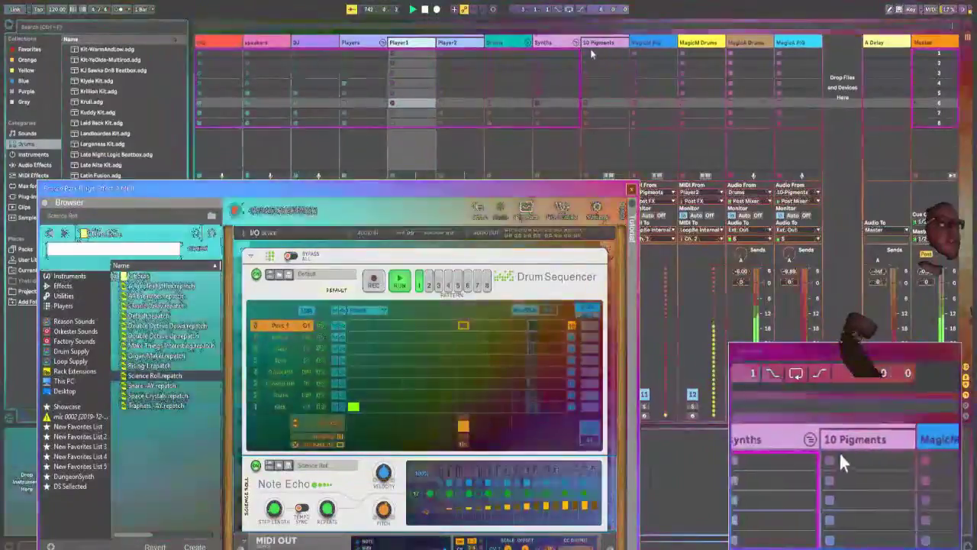
Step: Insert a MIDI track after 10 Pigments and load the VST Pigments instrument from VCollection onto it
click(594, 49)
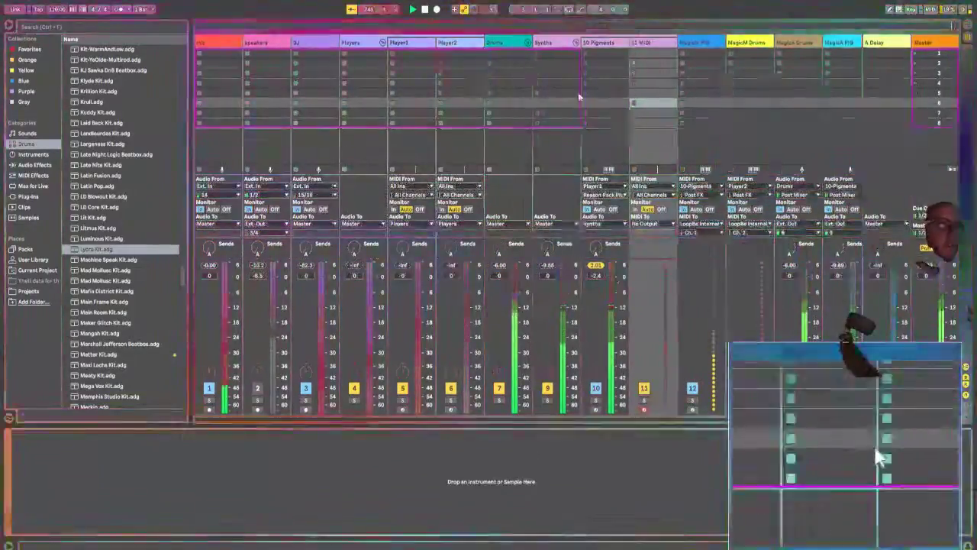
click(658, 45)
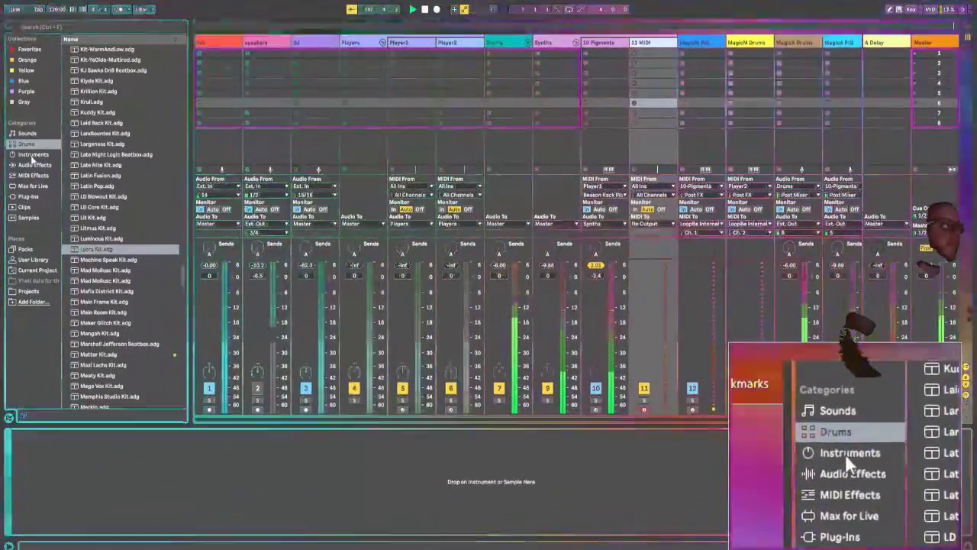
click(30, 196)
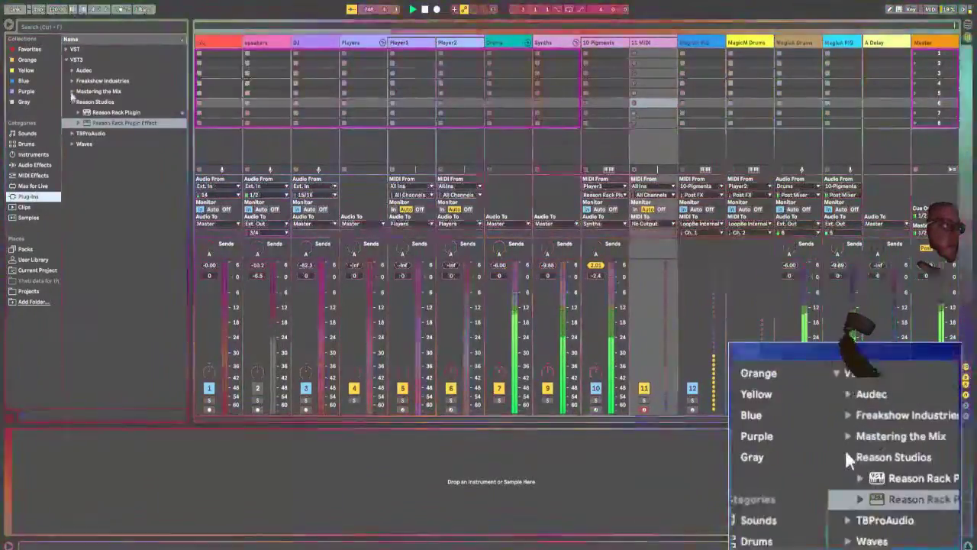
click(66, 50)
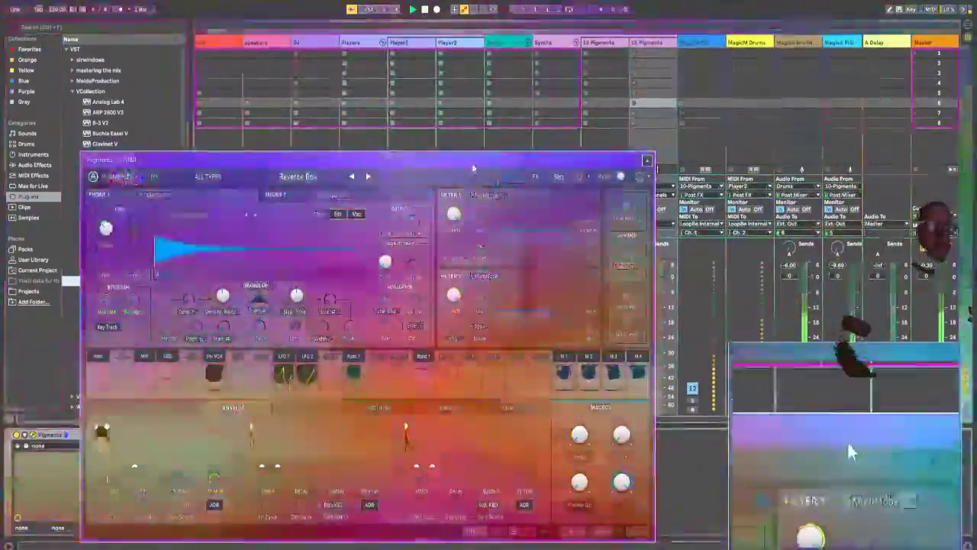
drag(473, 162, 498, 62)
Step: Load the Default preset of the Template type in the new Pigments instance
click(221, 77)
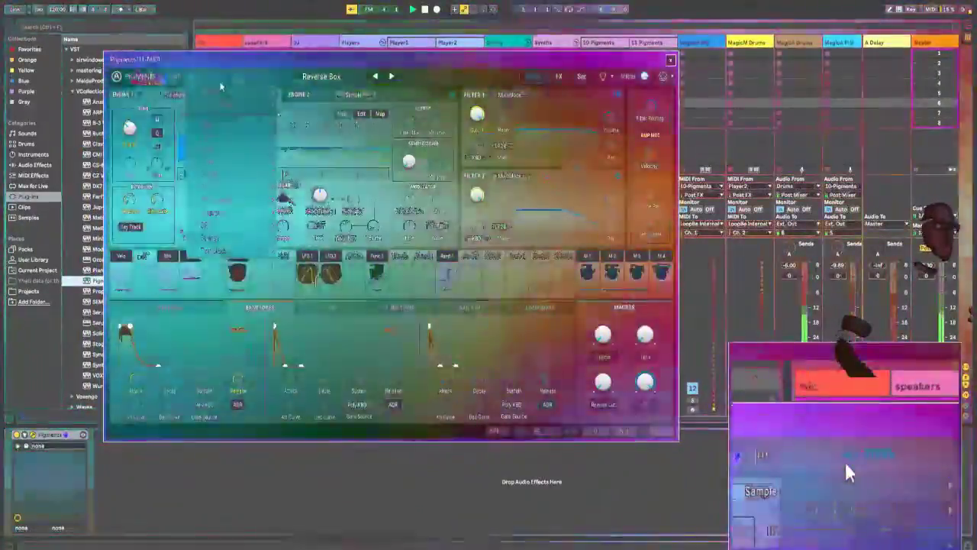
mouse_move(220, 102)
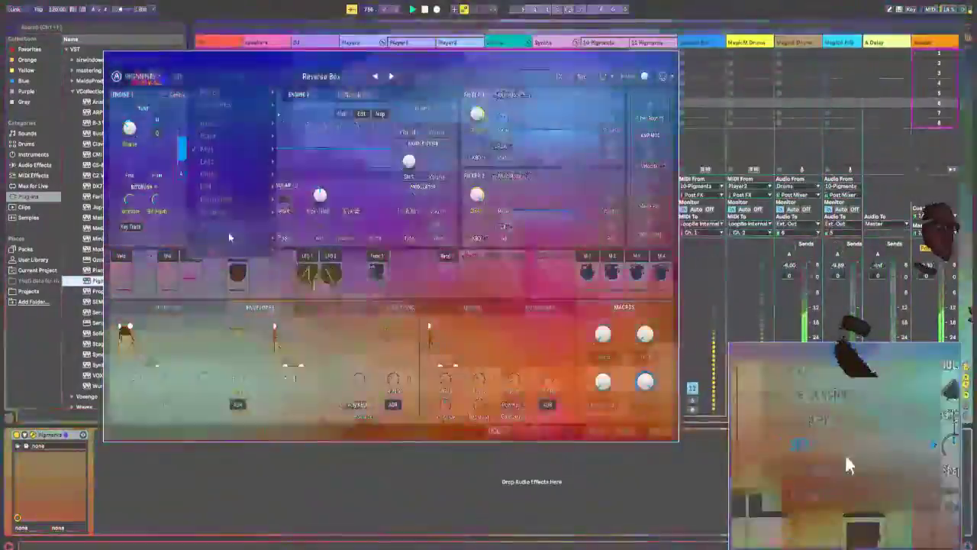
mouse_move(240, 247)
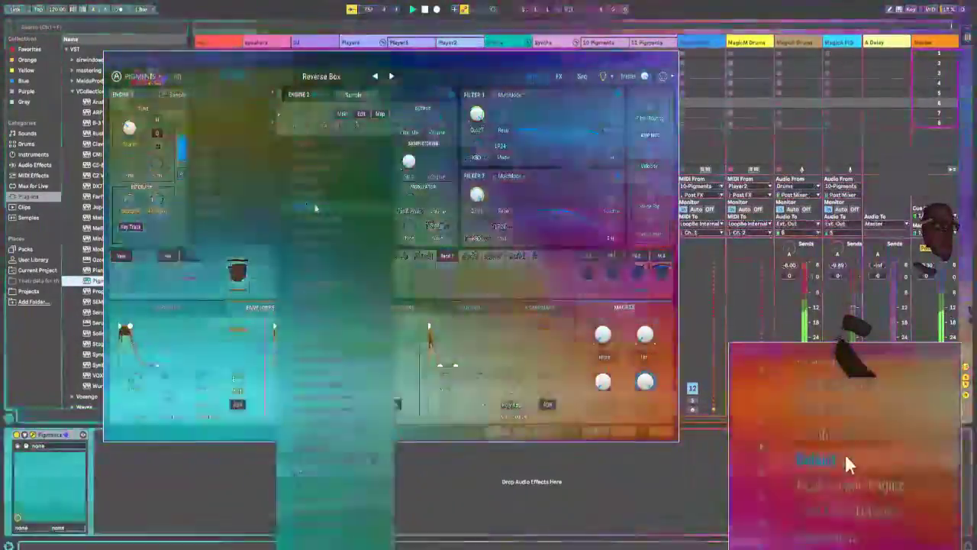
click(314, 200)
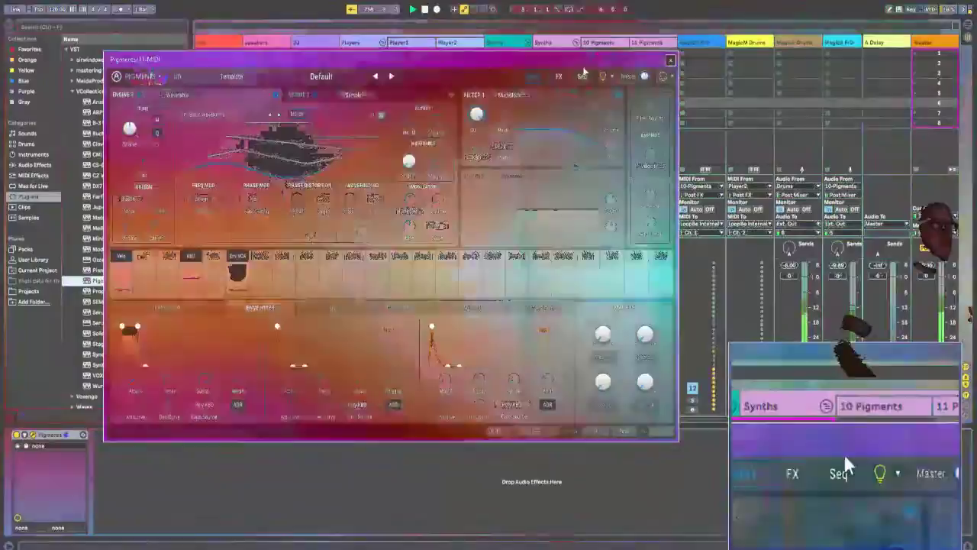
drag(578, 66, 586, 283)
Step: Create a MIDI clip in the first slot of track 11 Pigments, and move the Pigments window clear of the clip editor
click(654, 54)
double_click(654, 53)
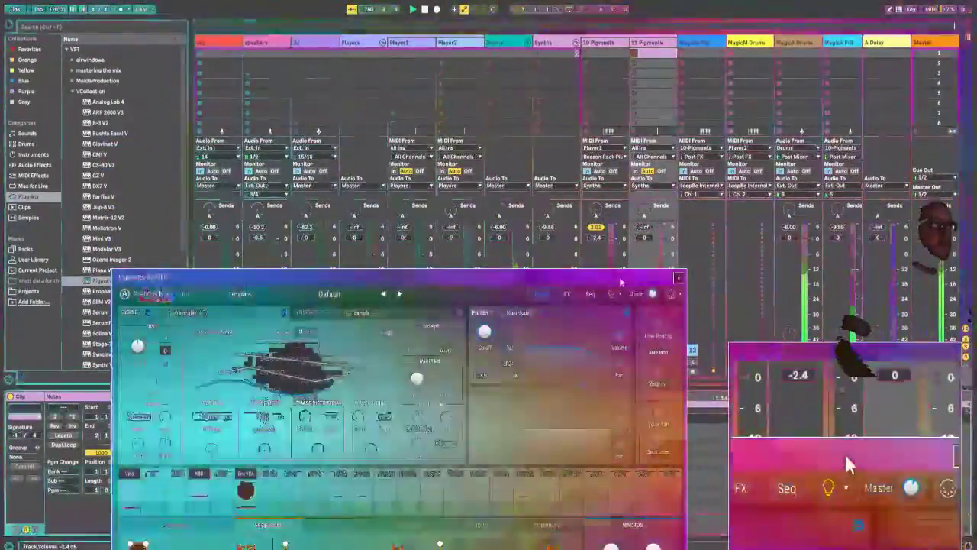
drag(610, 275, 758, 16)
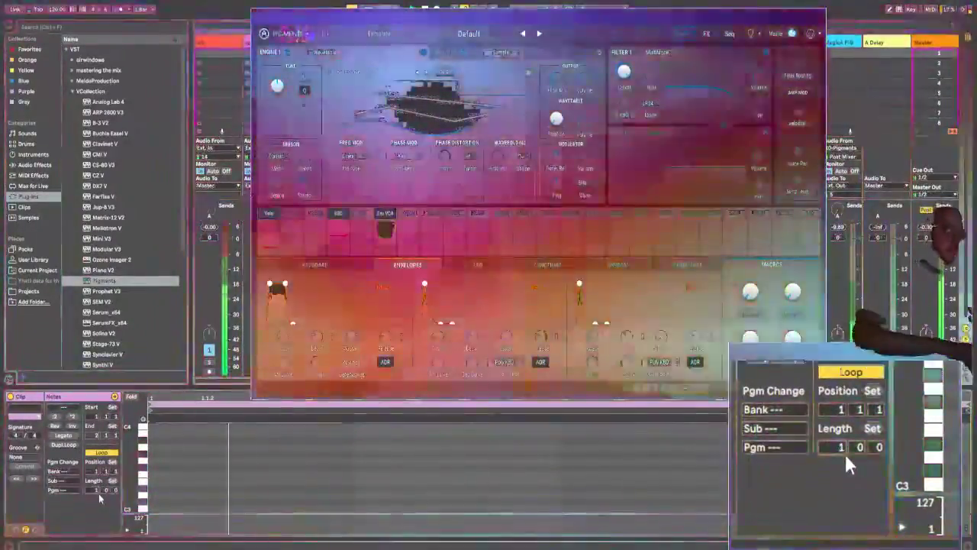
Step: Set the clip's loop length to 4 bars and 2 beats, and add a long C1 note
click(98, 493)
text(4)
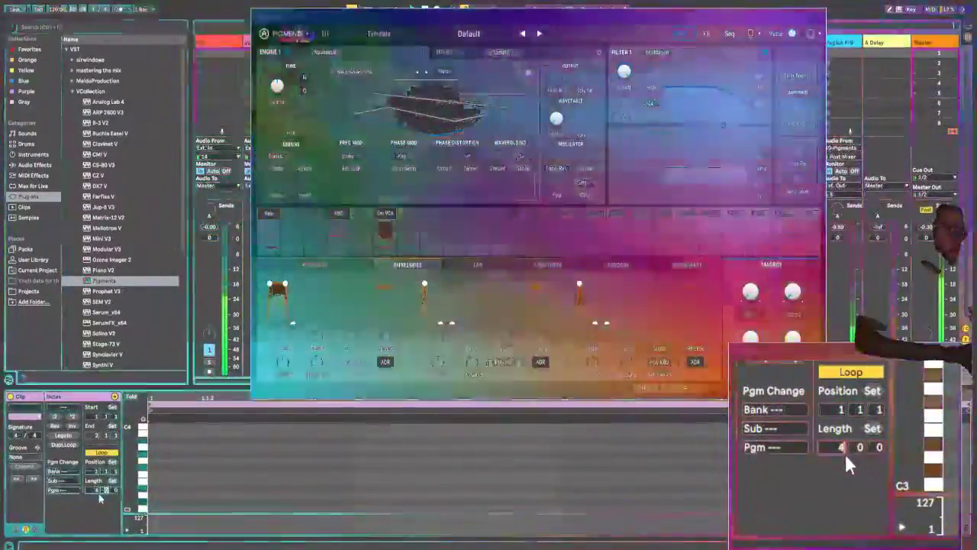
key(Return)
text(2)
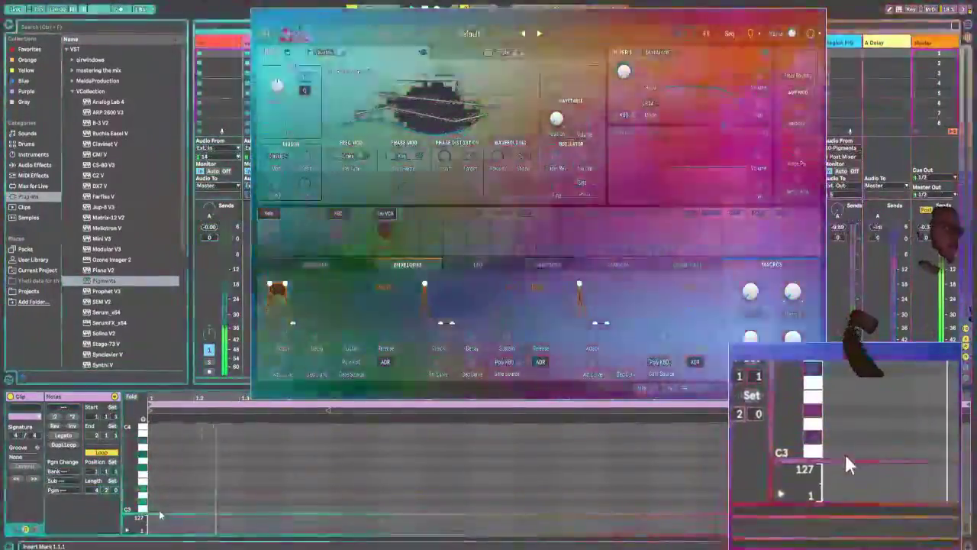
double_click(162, 510)
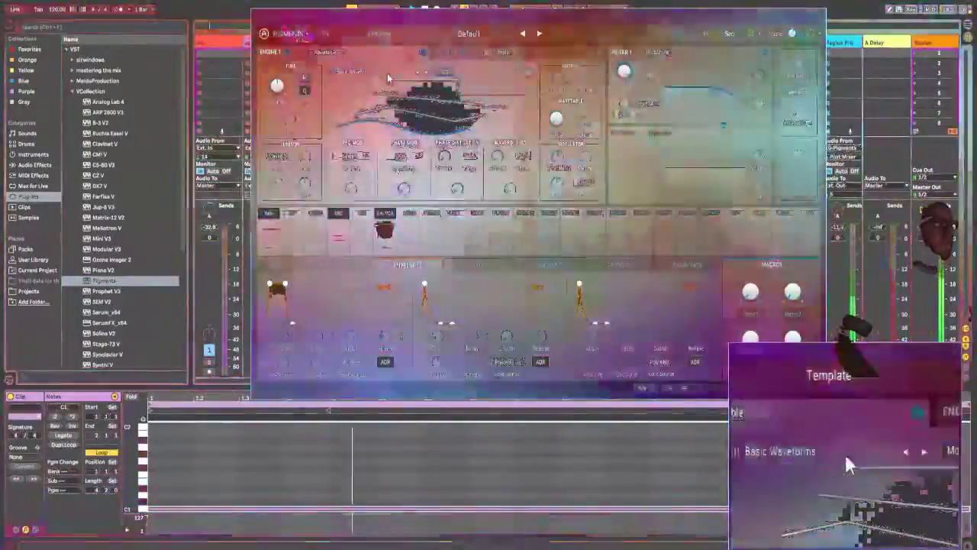
Step: Replace Engine 1's Basic Waveforms wavetable with one from the Natural category
click(387, 73)
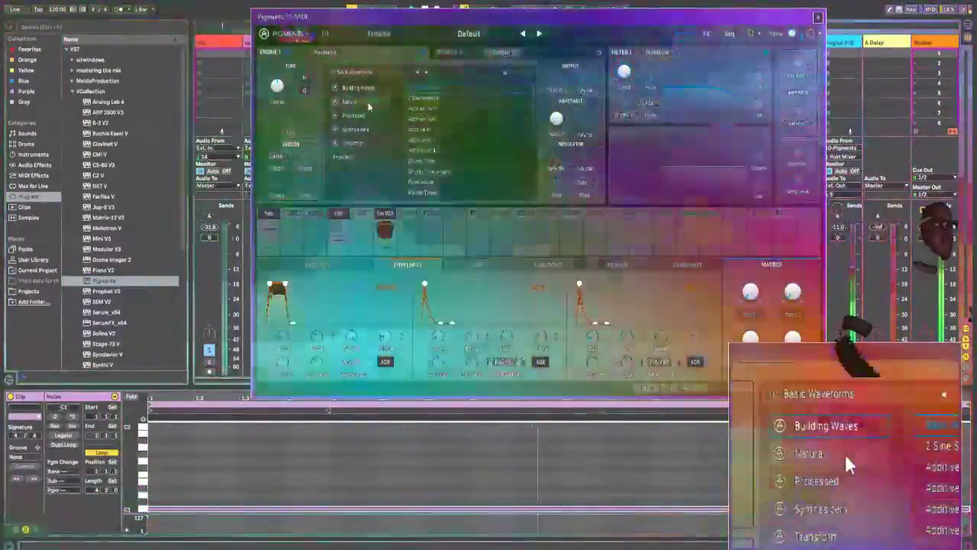
click(350, 100)
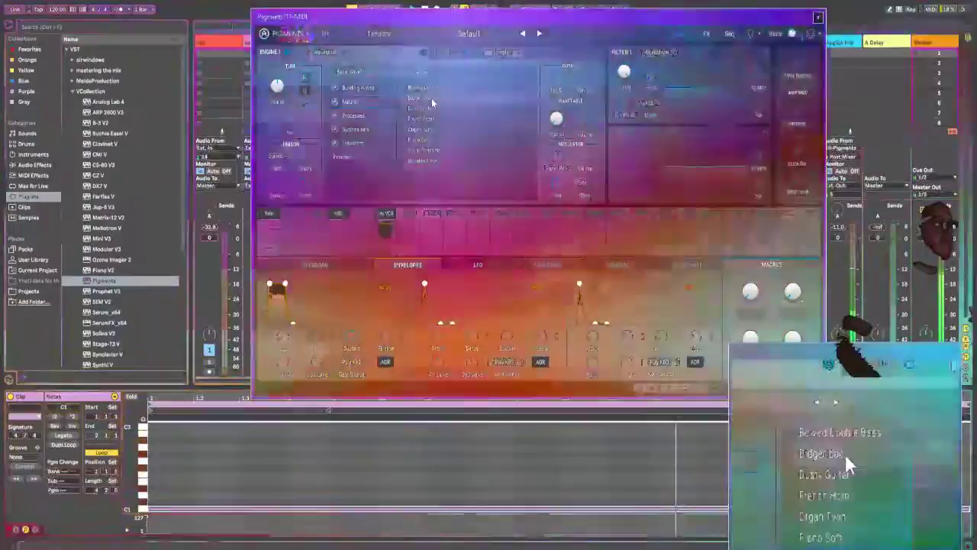
click(433, 102)
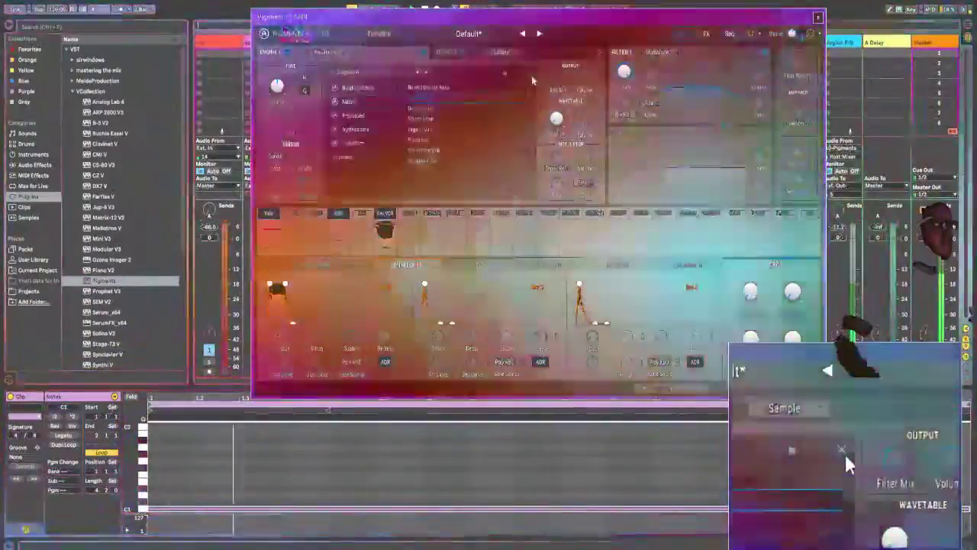
click(529, 74)
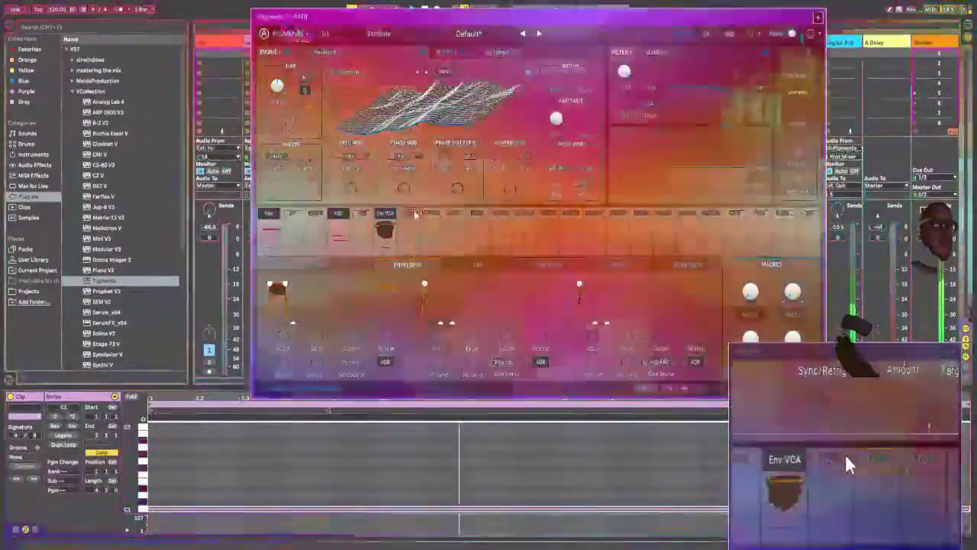
Step: Modulate Engine 1's wavetable position with Envelope 2, and shape that envelope with a slower attack and a longer decay
click(414, 213)
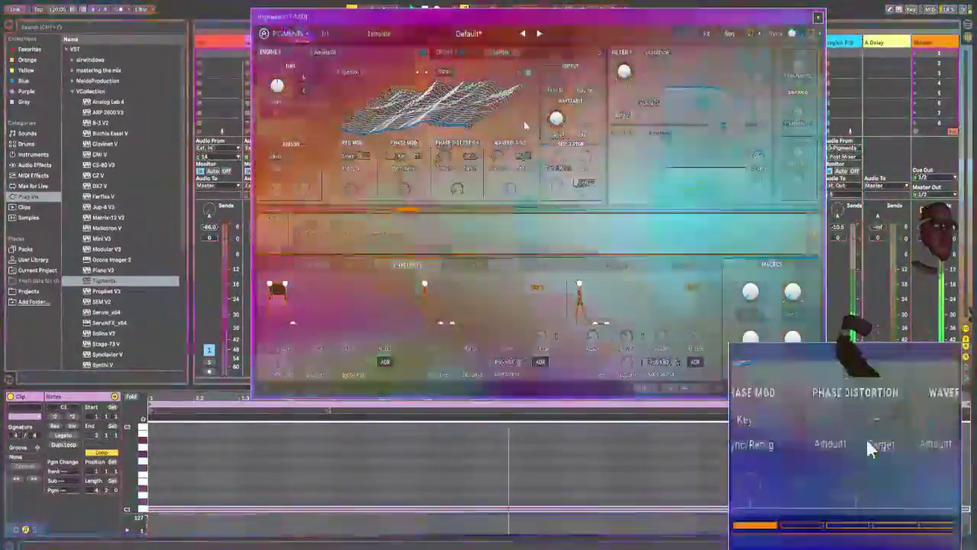
drag(550, 122, 571, 40)
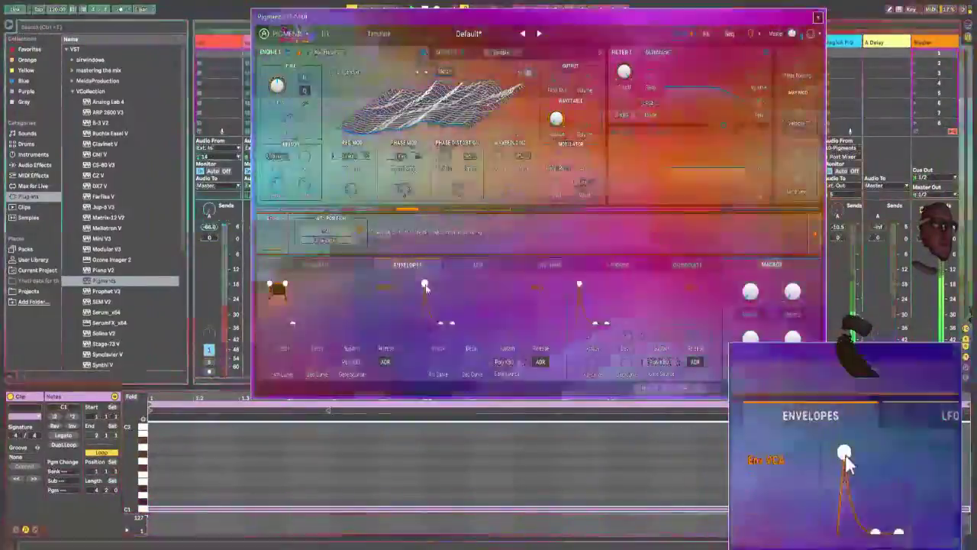
drag(425, 285, 501, 257)
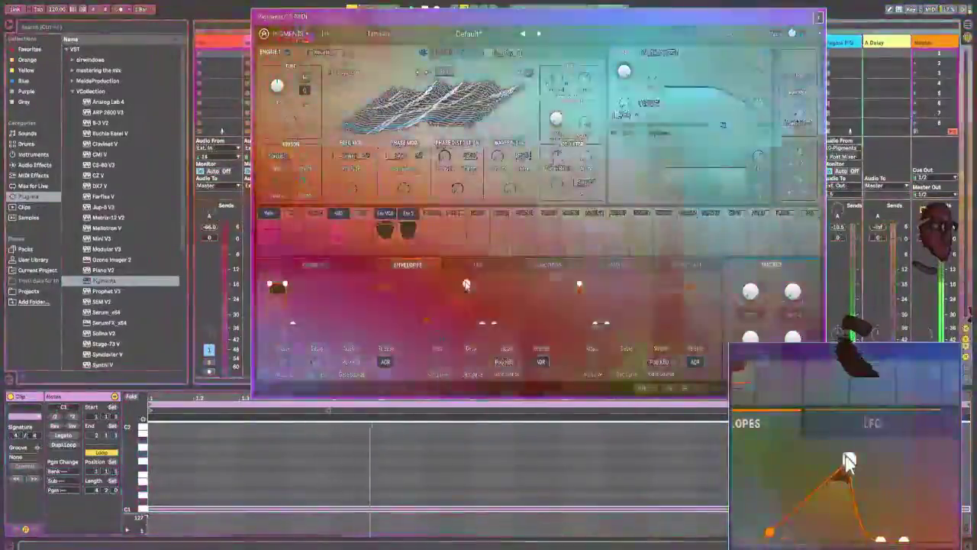
drag(467, 285, 451, 282)
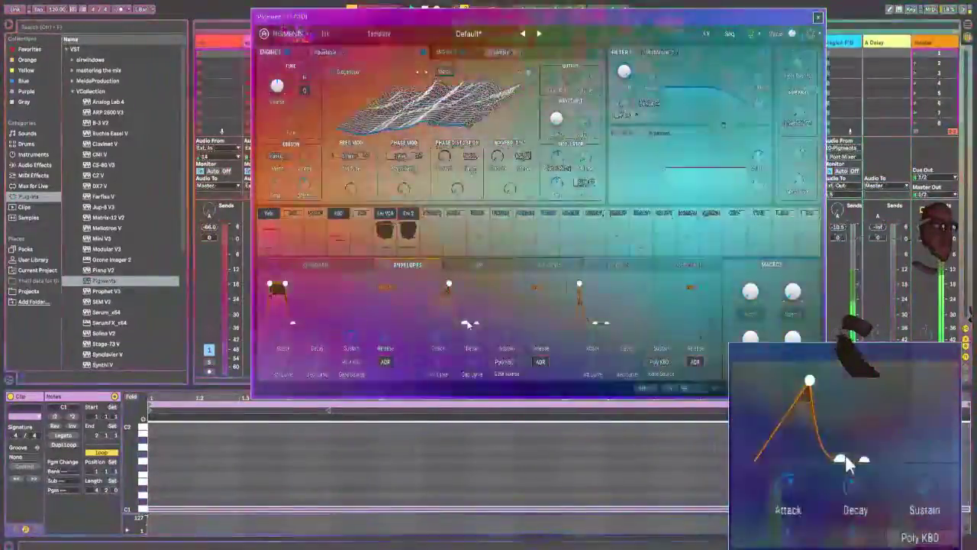
drag(467, 323, 480, 314)
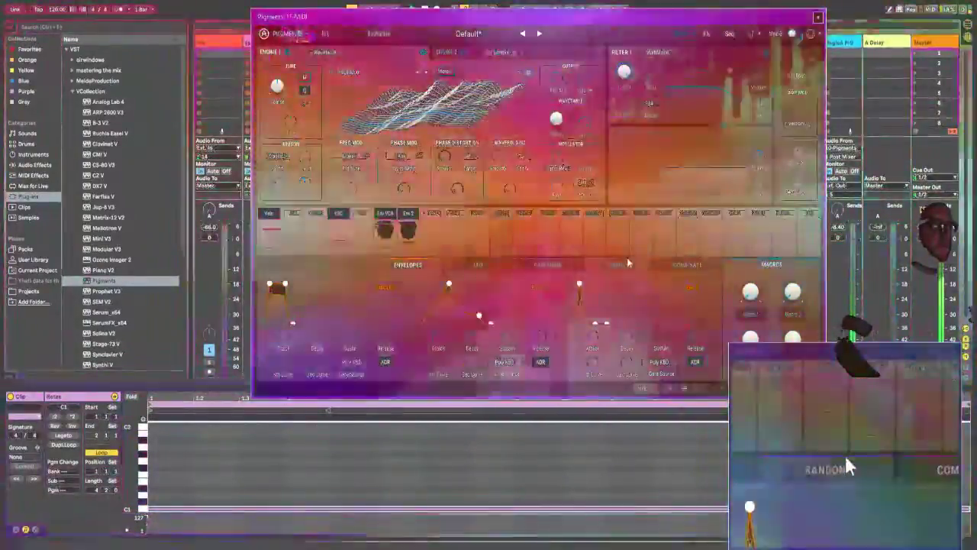
Step: Bring up the random modulators and route Random 1 to the modulation amount of Engine 1's phase distortion
click(627, 263)
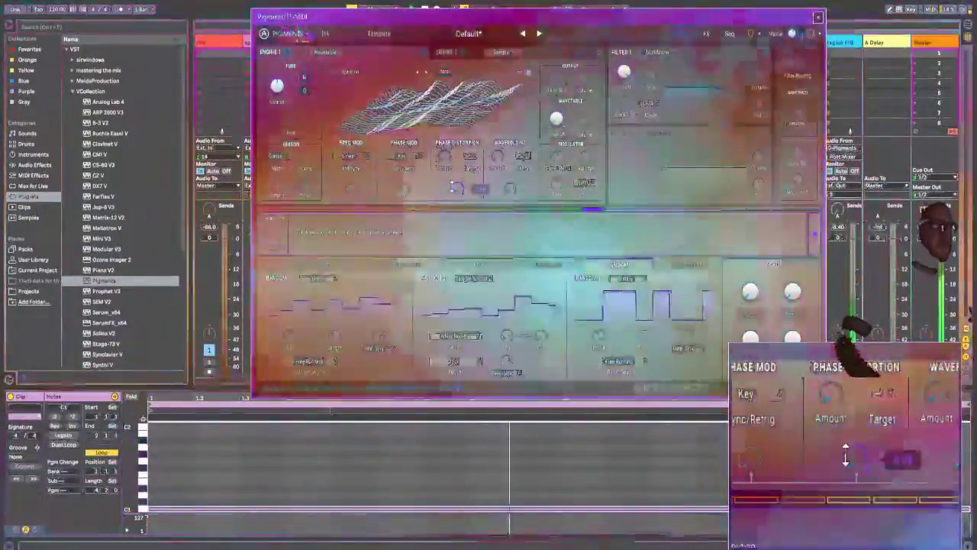
drag(451, 185, 482, 123)
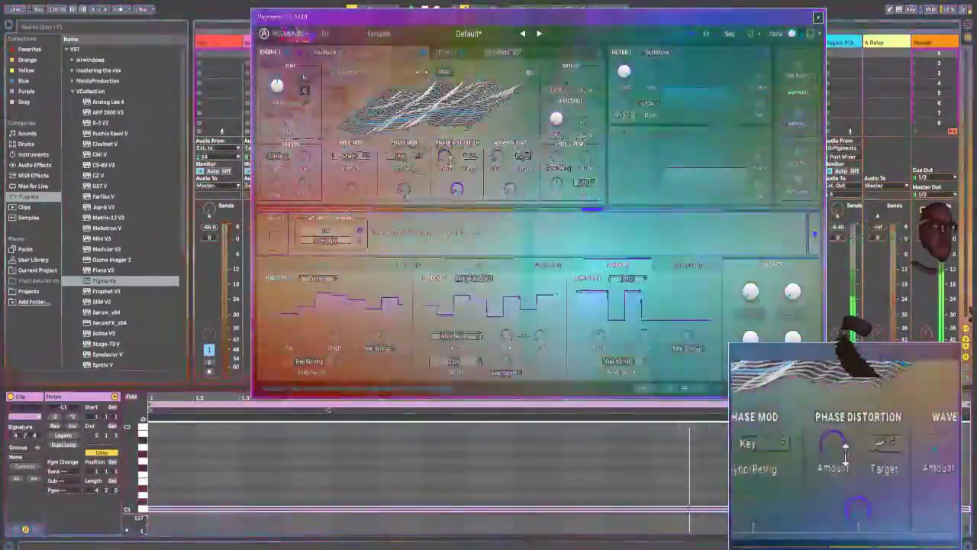
double_click(445, 156)
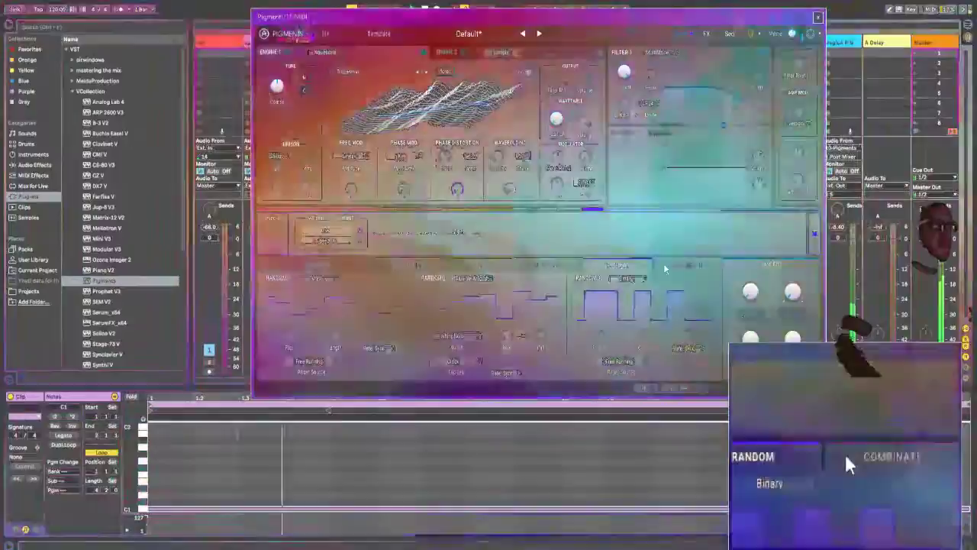
Step: Configure Combinate 1 with LFO 1 as source, Rand 1 as mod and type Divide, and route it to Engine 1's phase distortion amount
click(663, 263)
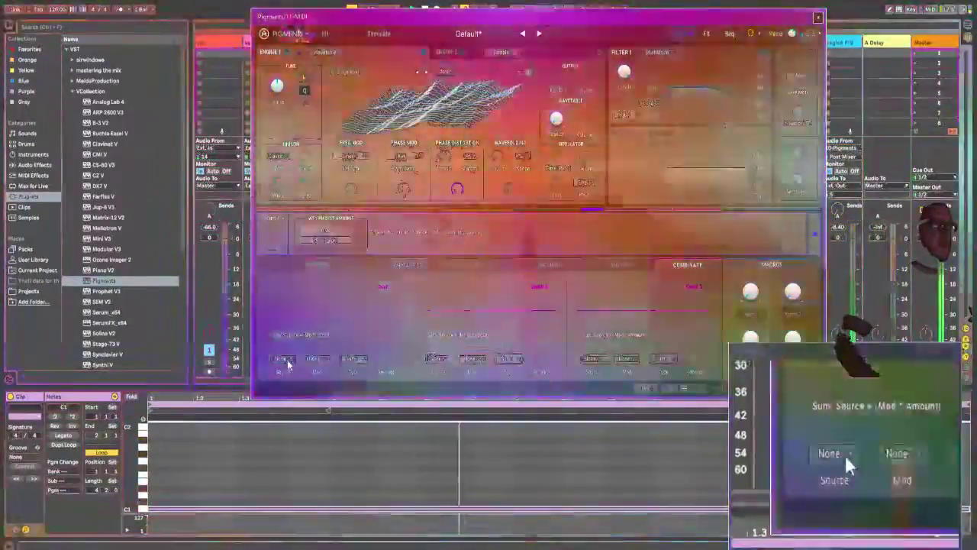
click(281, 358)
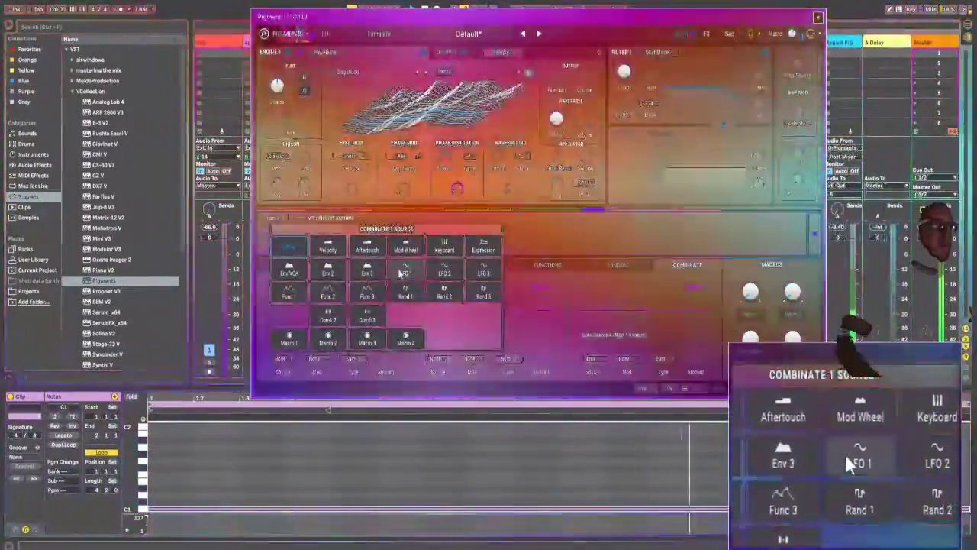
click(406, 272)
click(313, 360)
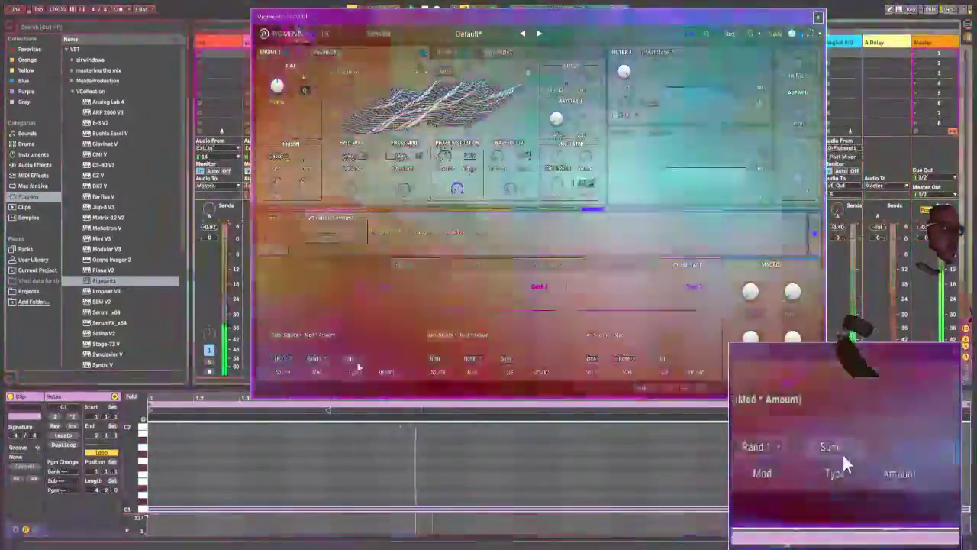
click(355, 361)
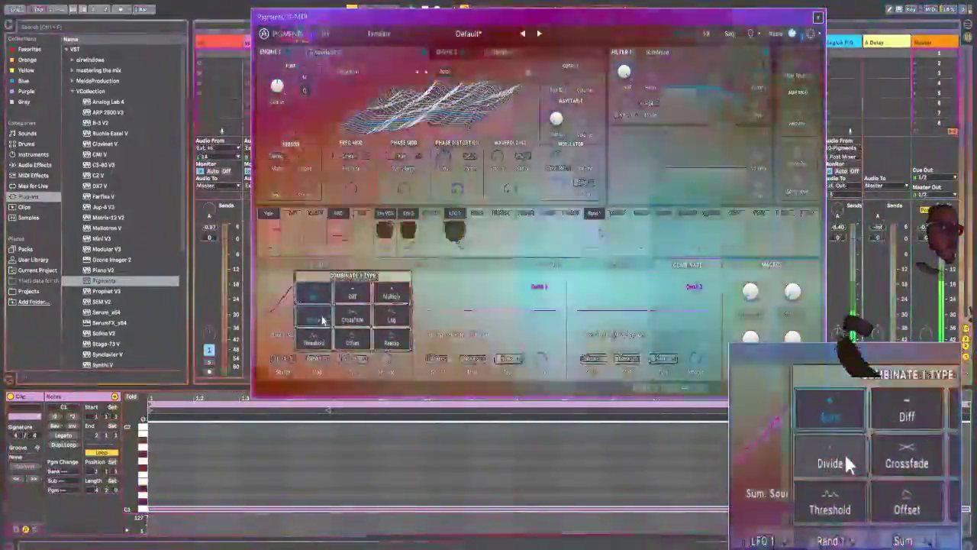
click(313, 318)
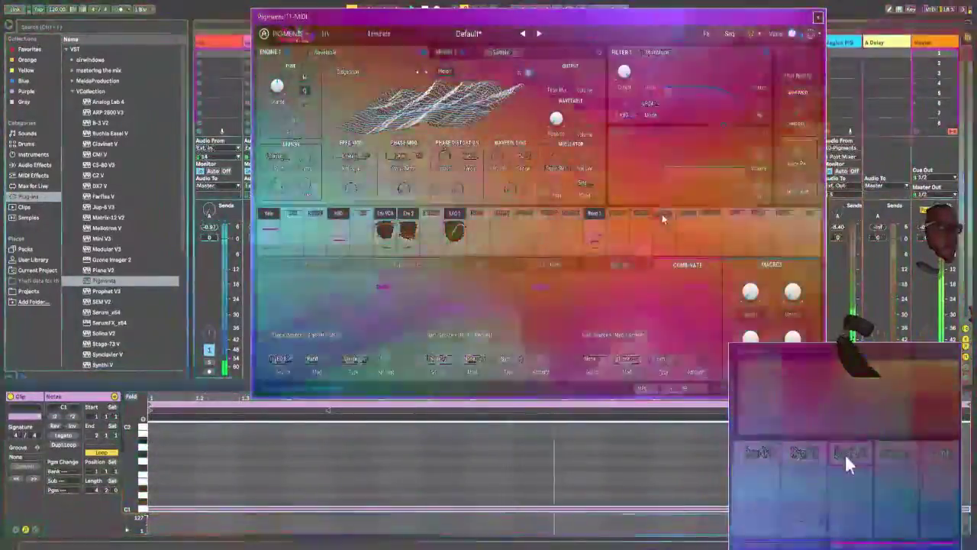
click(663, 217)
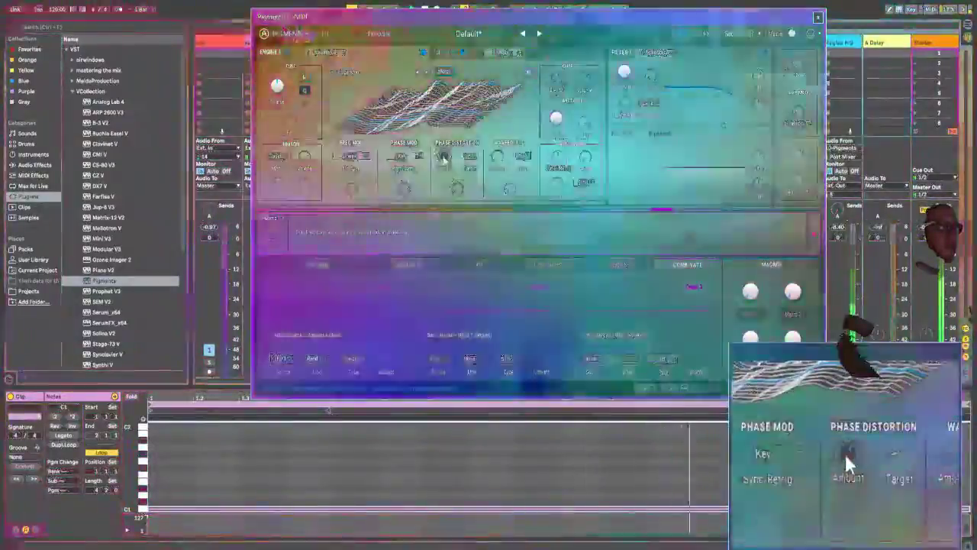
drag(443, 158, 440, 153)
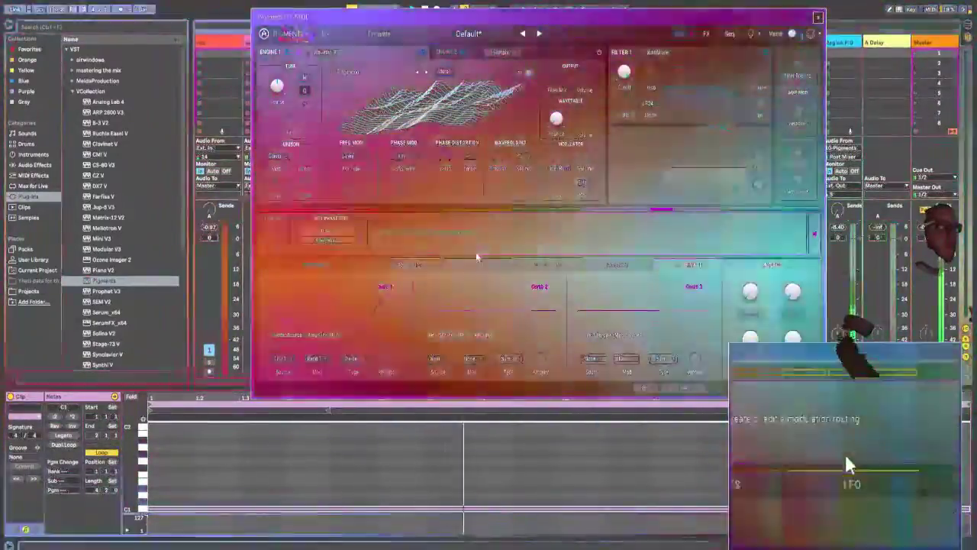
Step: Set LFO 1's reset source to Free Running and its rate type to Hertz
click(479, 265)
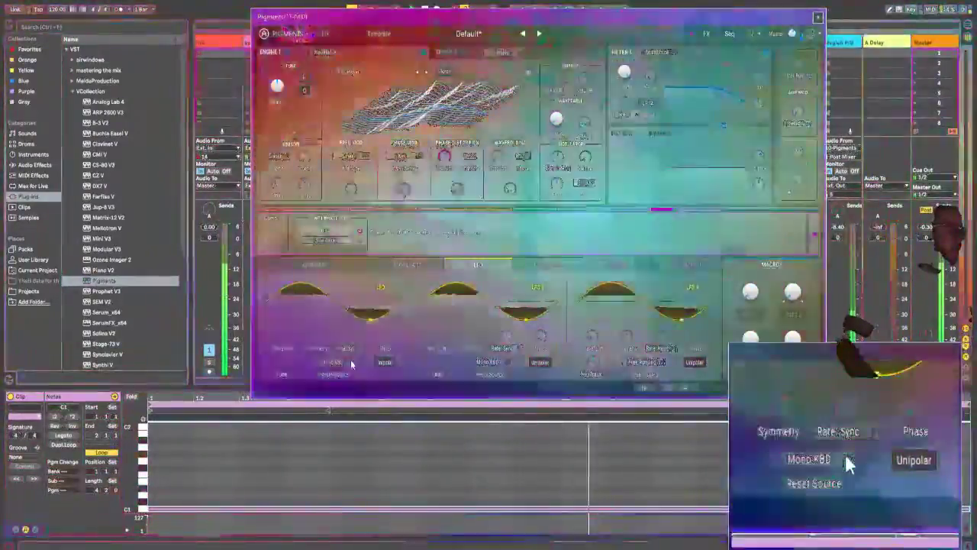
click(351, 364)
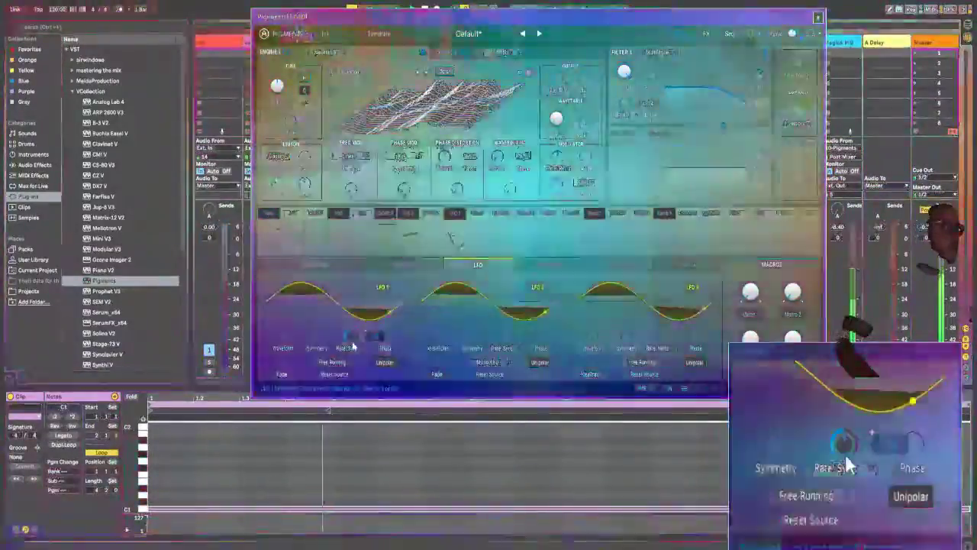
click(354, 347)
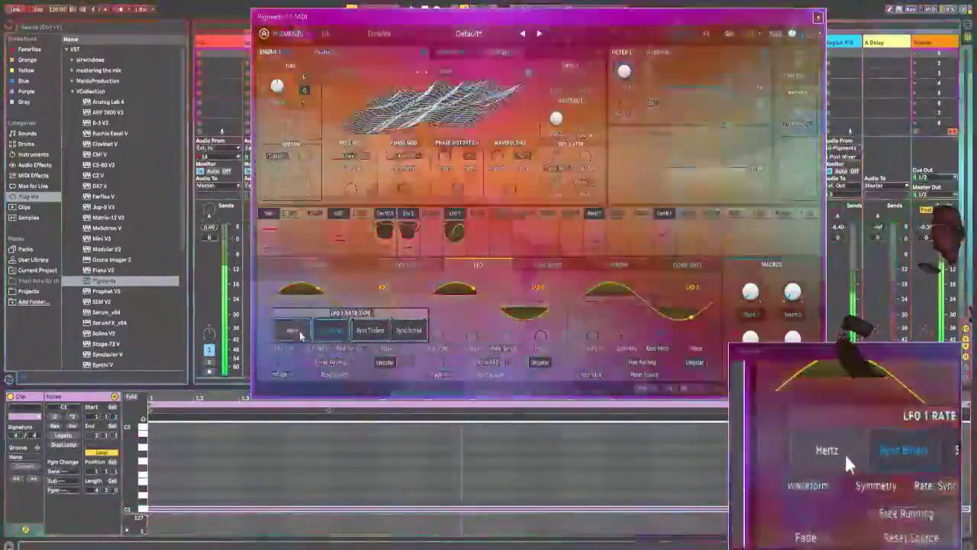
click(293, 329)
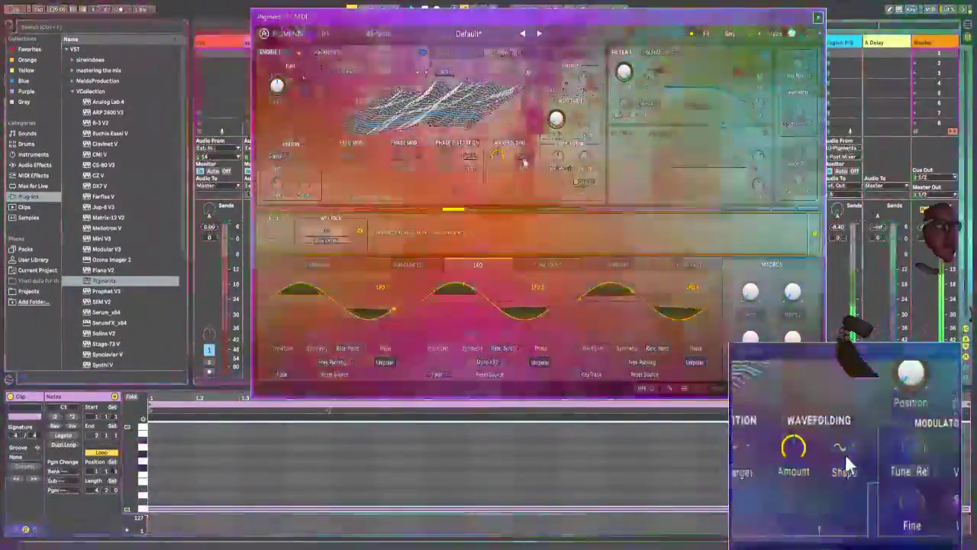
Step: Try fold shape 3 for Engine 1's wavefolding, and settle on shape 2
click(521, 157)
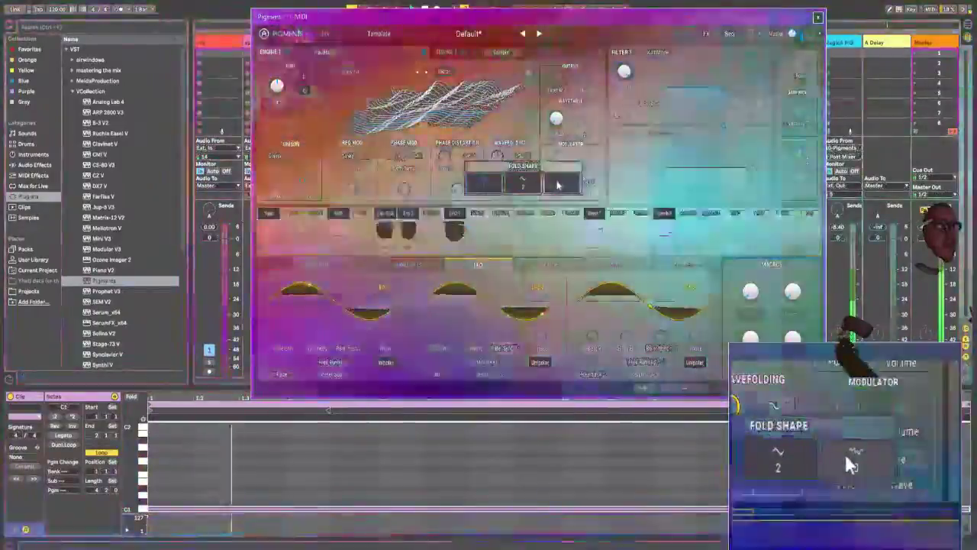
click(559, 185)
click(523, 157)
click(533, 185)
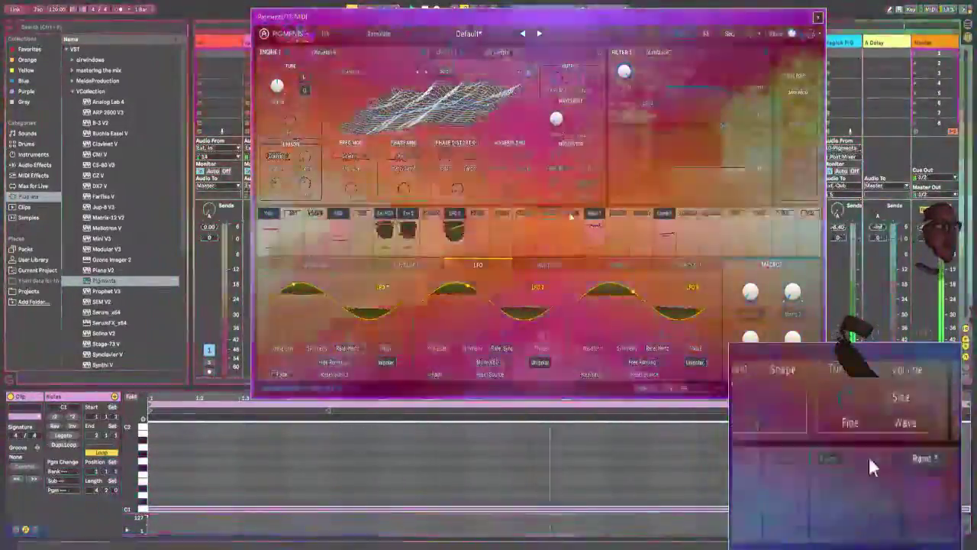
Step: Route Random 1 to Engine 1's wavefolding modulation amount, and Combinate 1 to the wavefolding and phase distortion modulation amounts
click(597, 214)
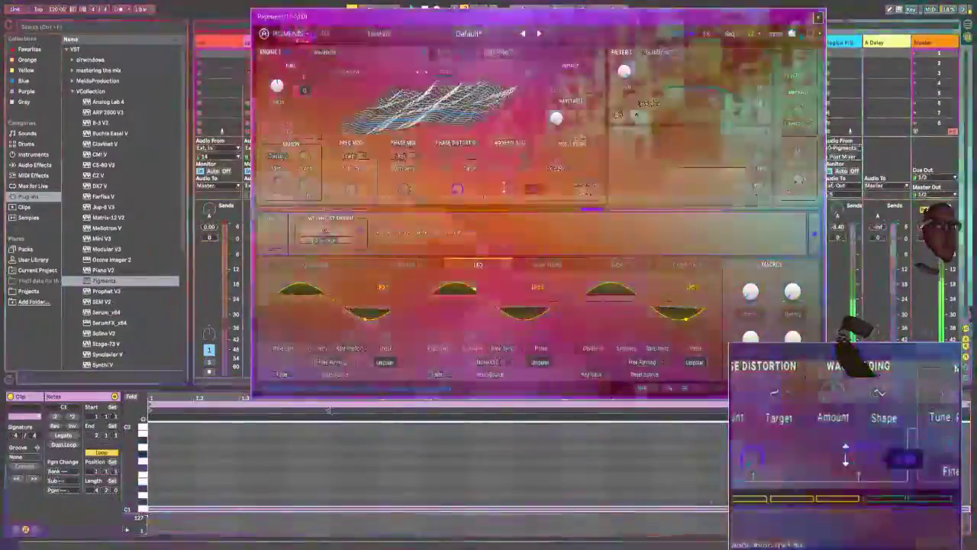
drag(508, 188, 520, 128)
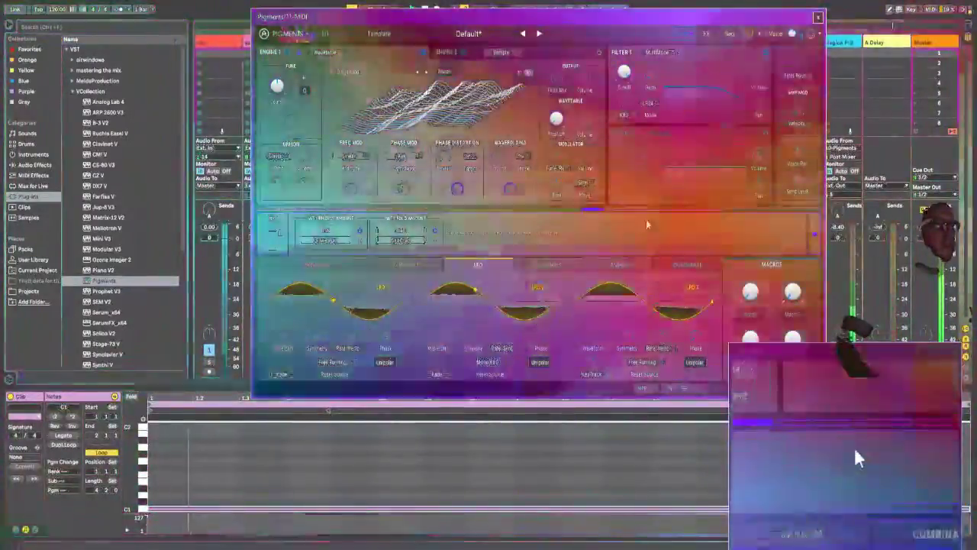
click(661, 213)
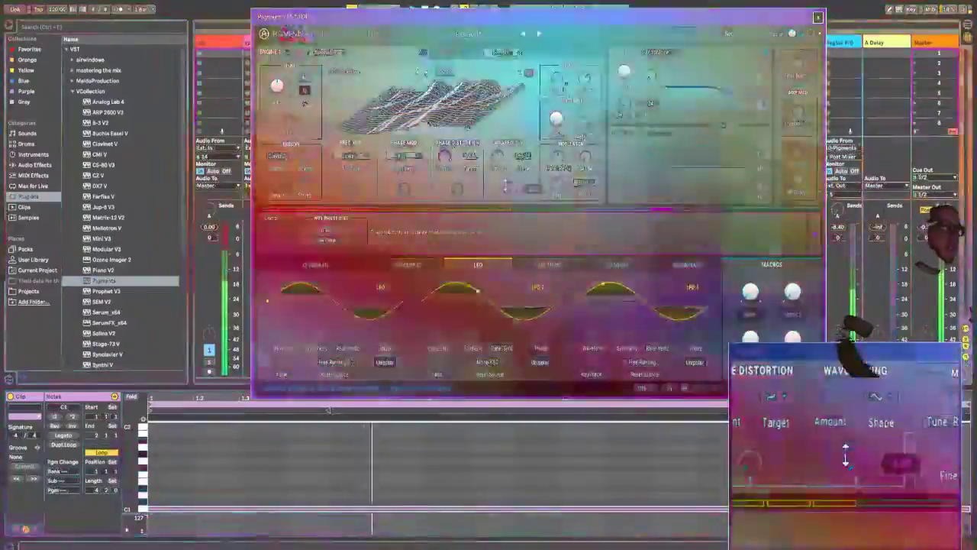
drag(505, 186, 511, 170)
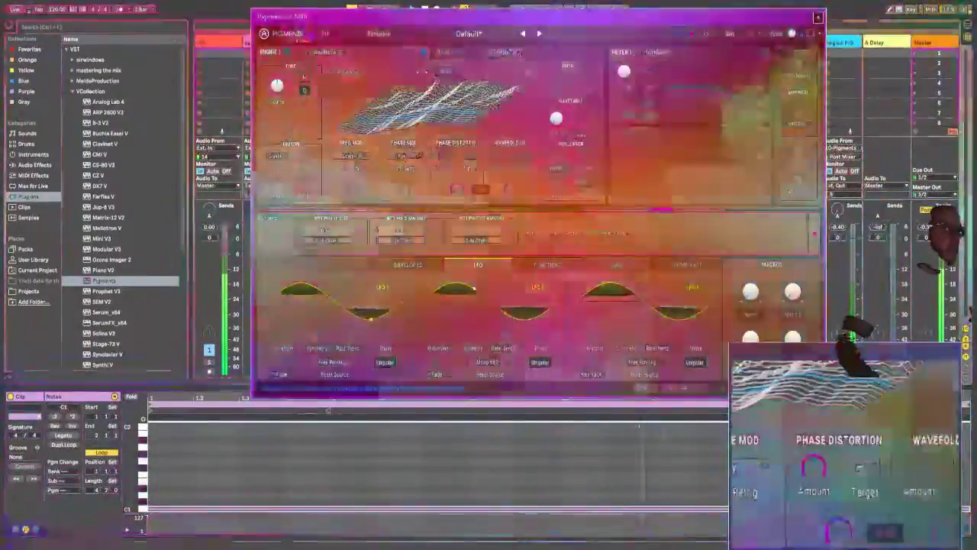
drag(459, 150, 460, 148)
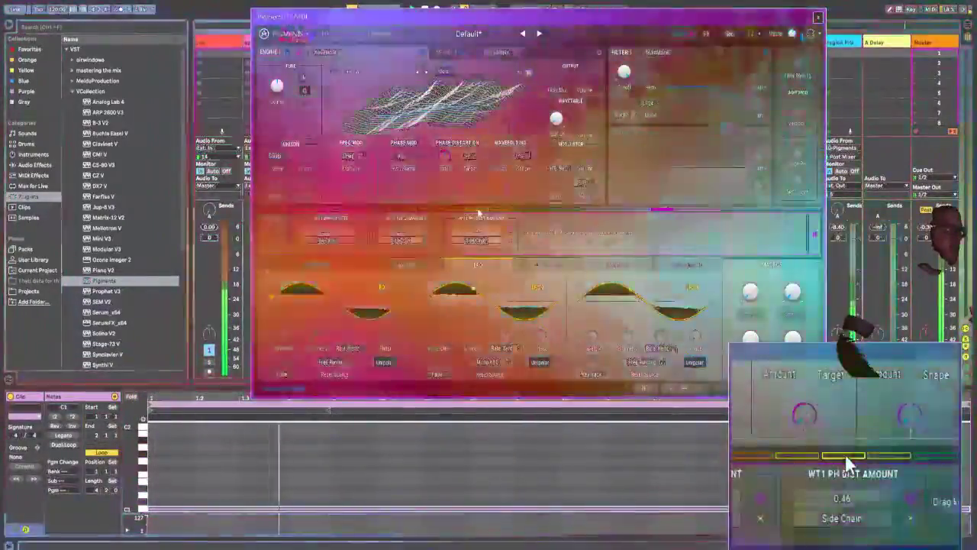
Step: Modulate LFO 1's rate with LFO 2, and set LFO 2 to a Hertz rate type with Free Running as reset source
click(479, 211)
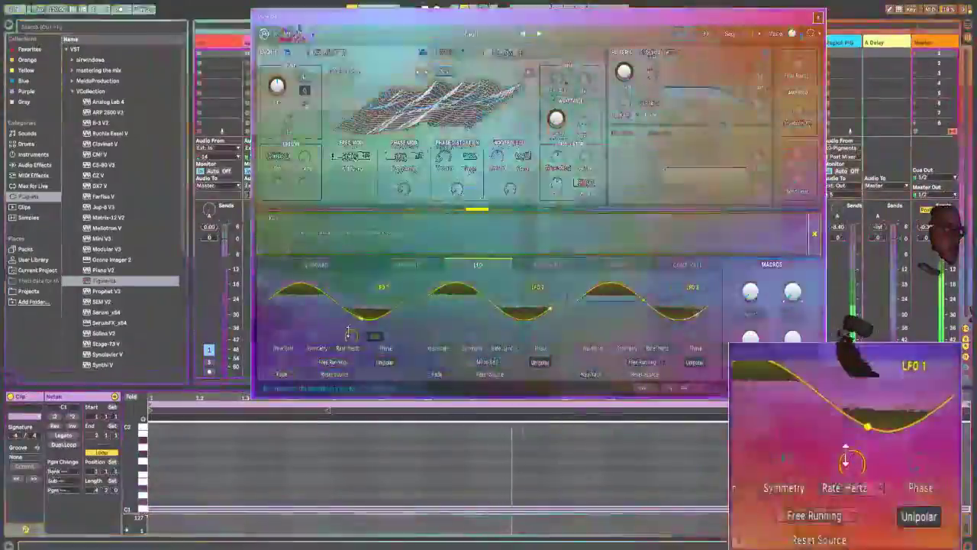
mouse_move(349, 332)
mouse_down()
mouse_move(352, 322)
mouse_move(352, 336)
mouse_up()
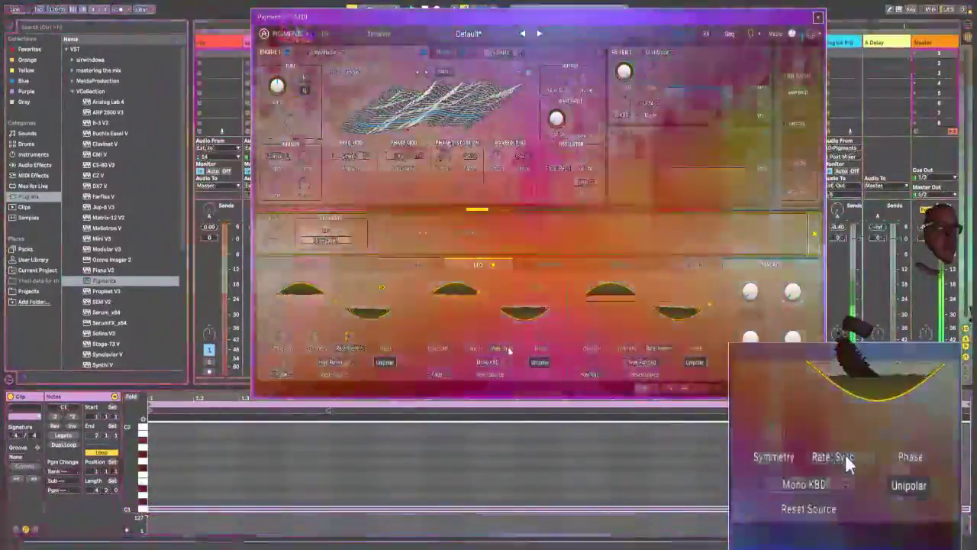
click(501, 348)
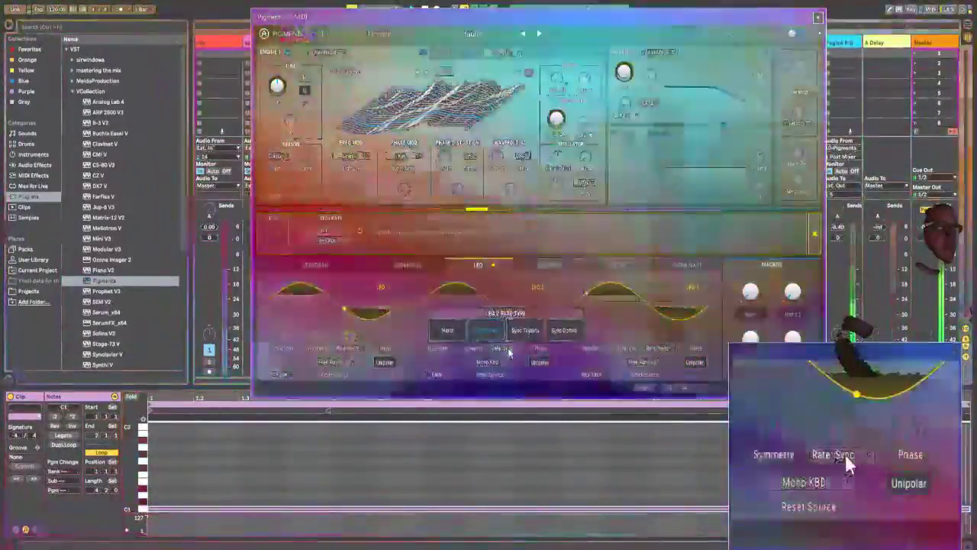
click(452, 333)
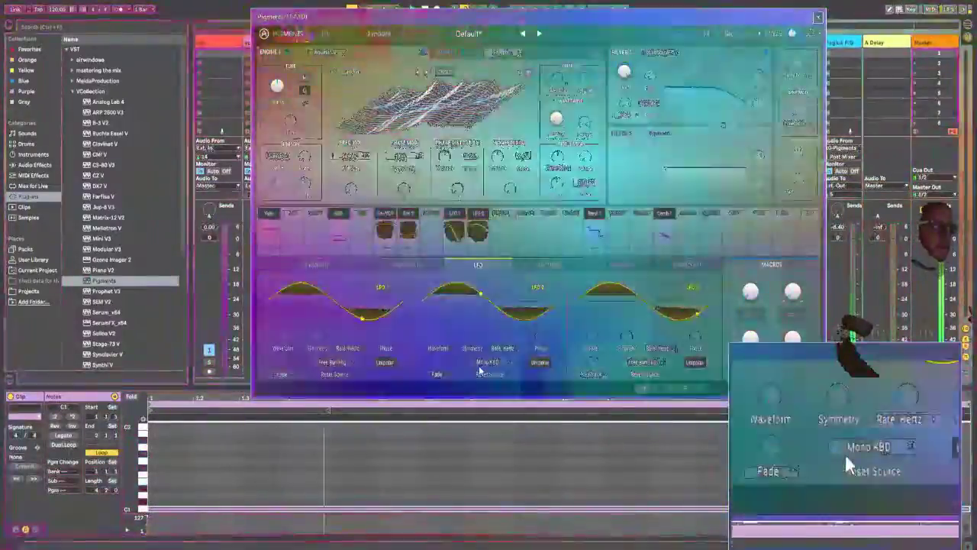
click(490, 373)
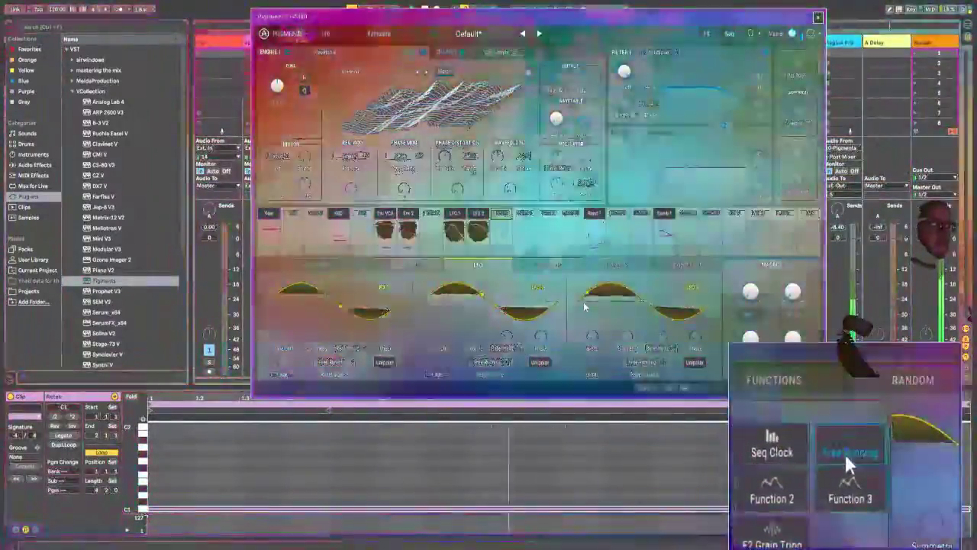
click(585, 302)
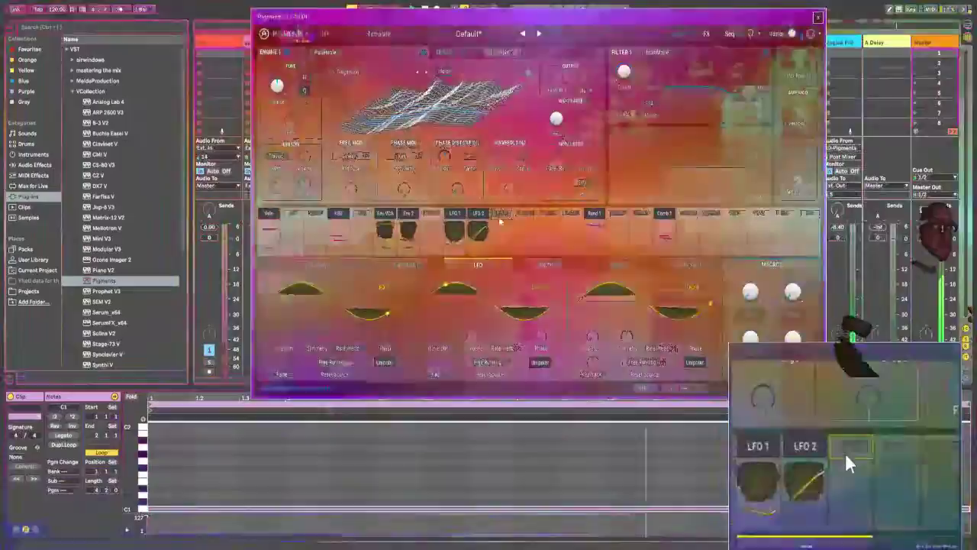
Step: Route LFO 3 to both the waveform and the rate of LFO 2
click(500, 222)
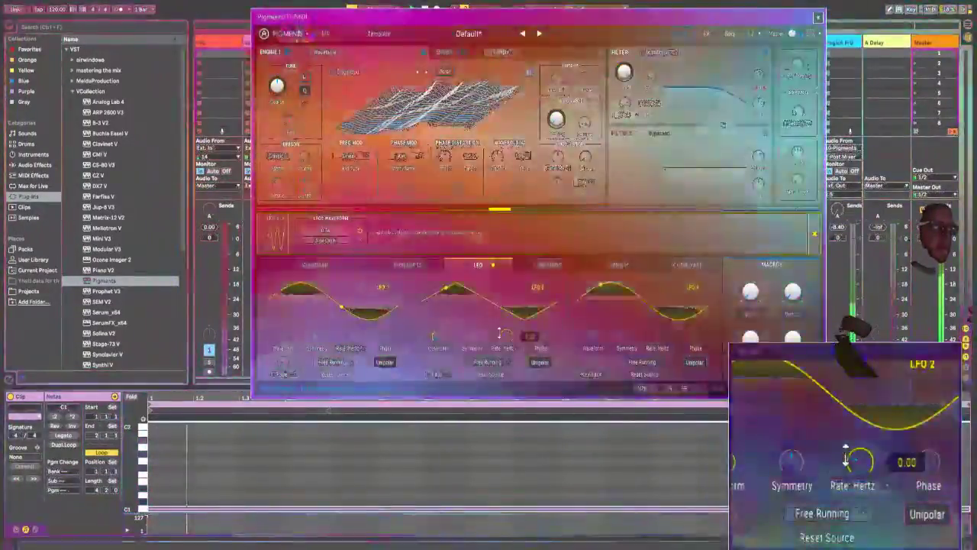
drag(500, 331, 509, 308)
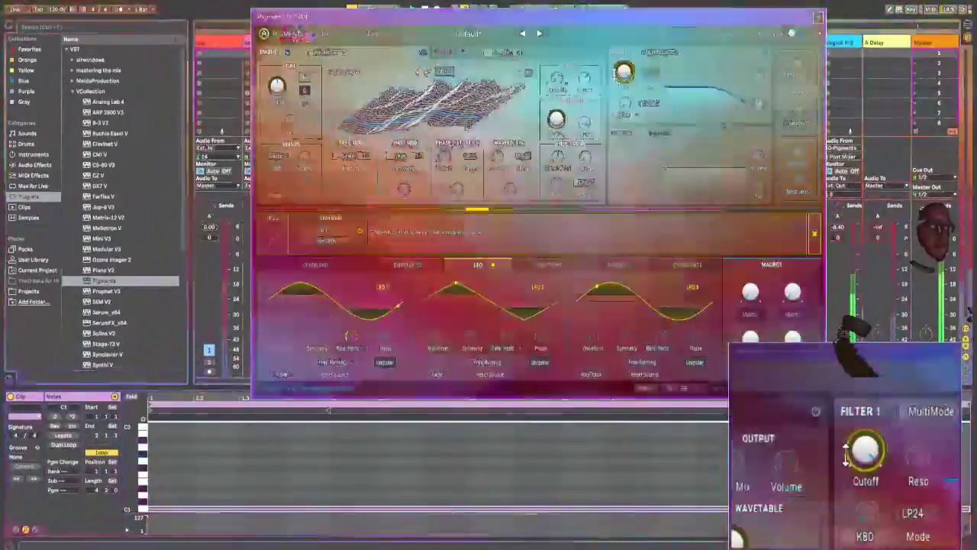
Step: Modulate Filter 1's cutoff with LFO 2, and lower the rate of LFO 3
drag(615, 75, 620, 106)
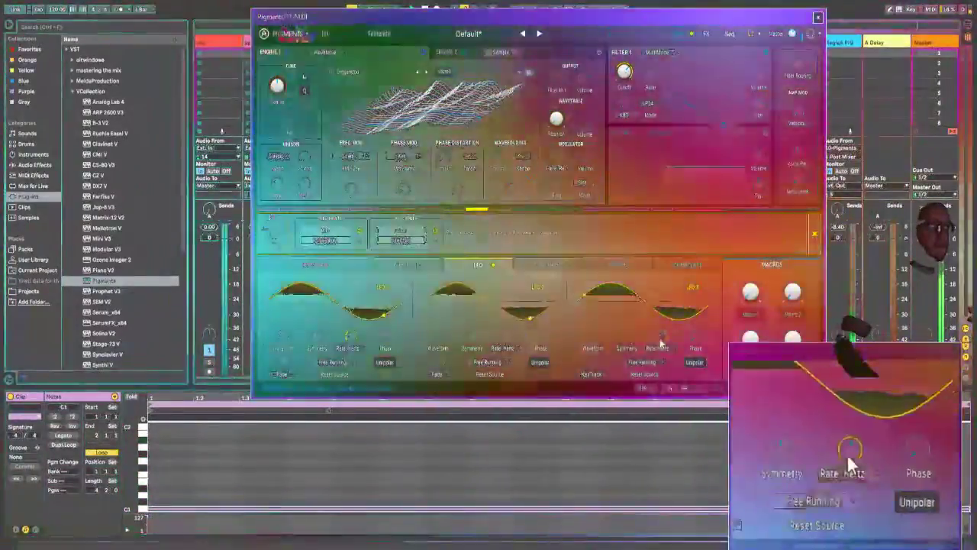
drag(660, 339, 650, 377)
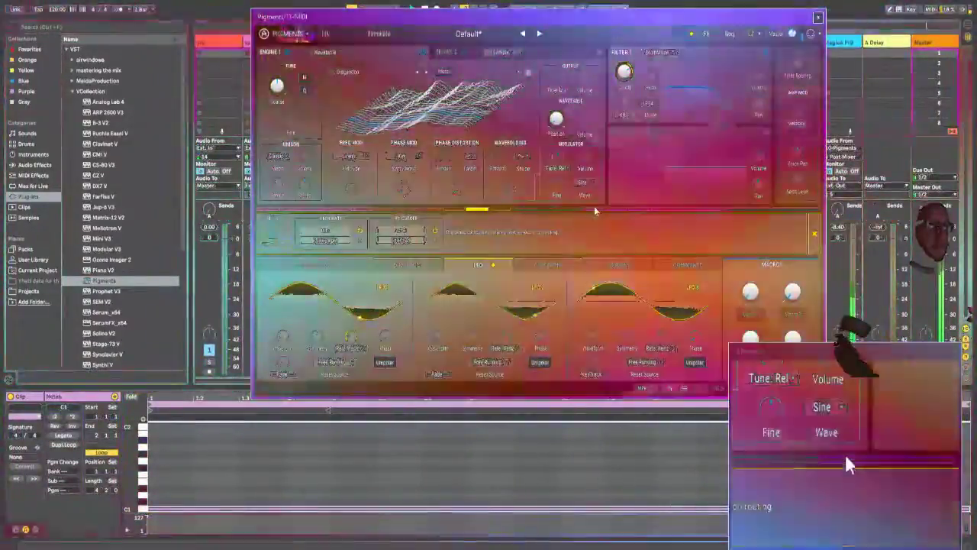
Step: Route Combinate 1 to Engine 1's phase modulation amount, and set the phase mod sync source to Self
mouse_move(594, 209)
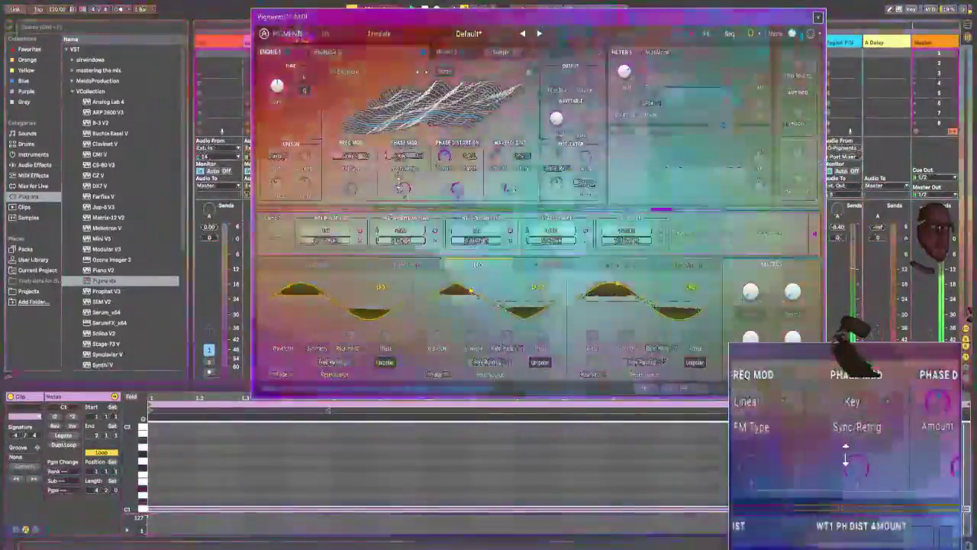
drag(398, 184, 405, 164)
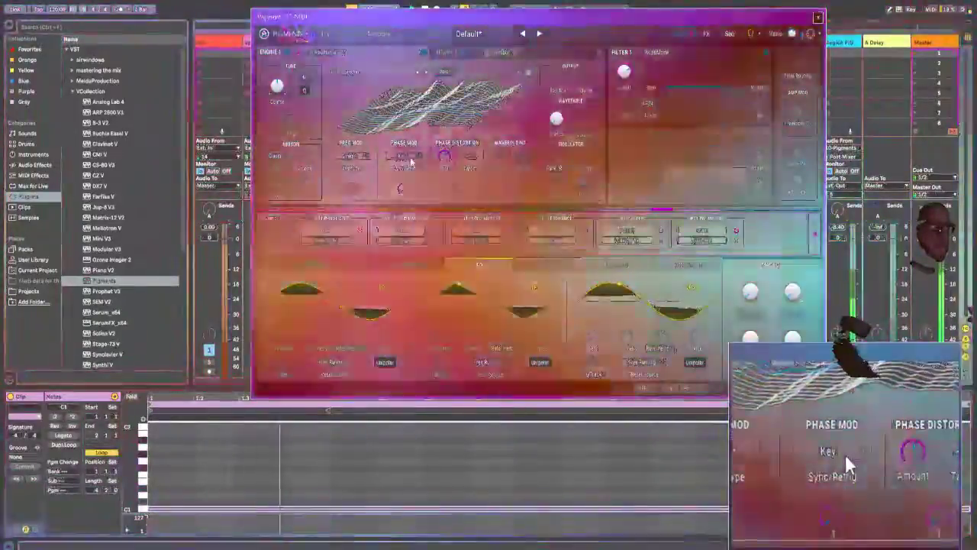
click(408, 157)
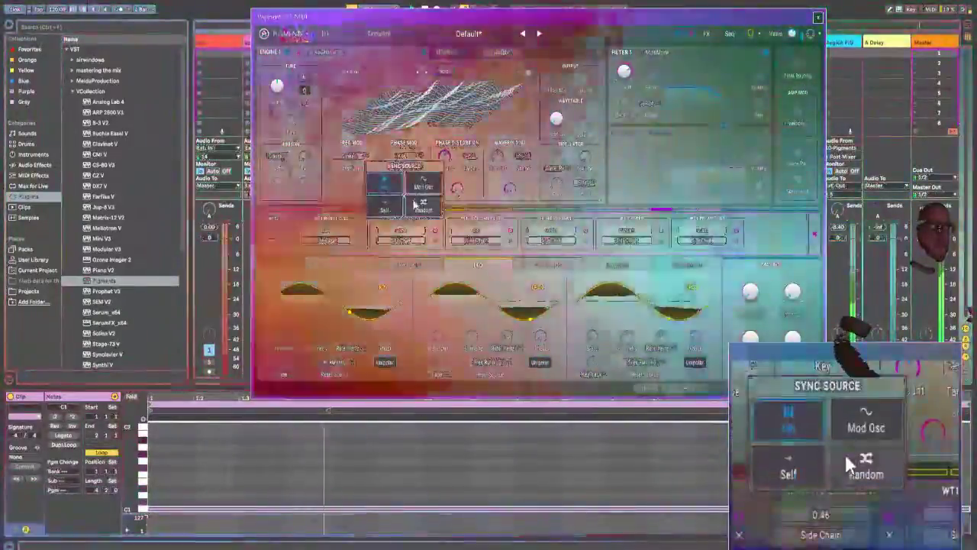
click(389, 208)
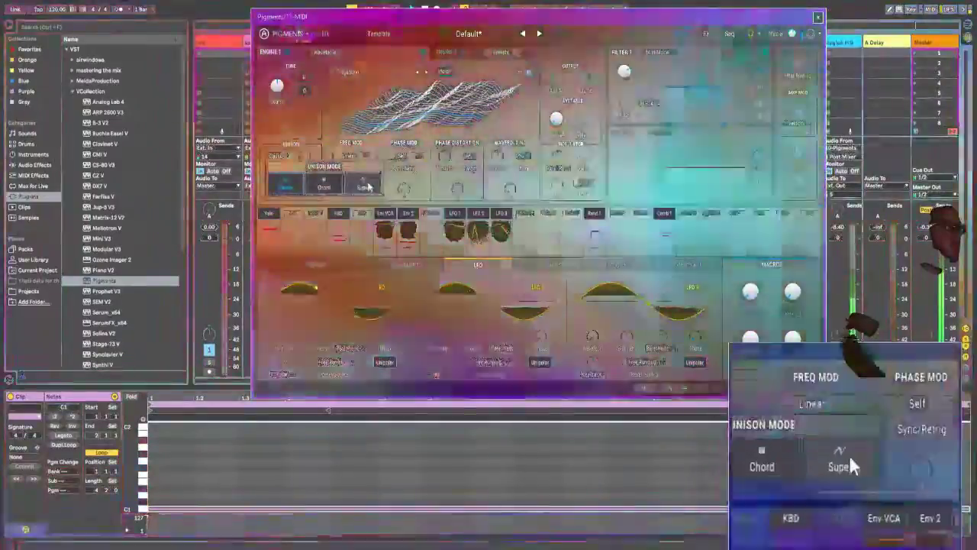
Step: Set Engine 1's unison mode to Chord and modulate the unison chord with Function 1 by about 0.5
click(367, 186)
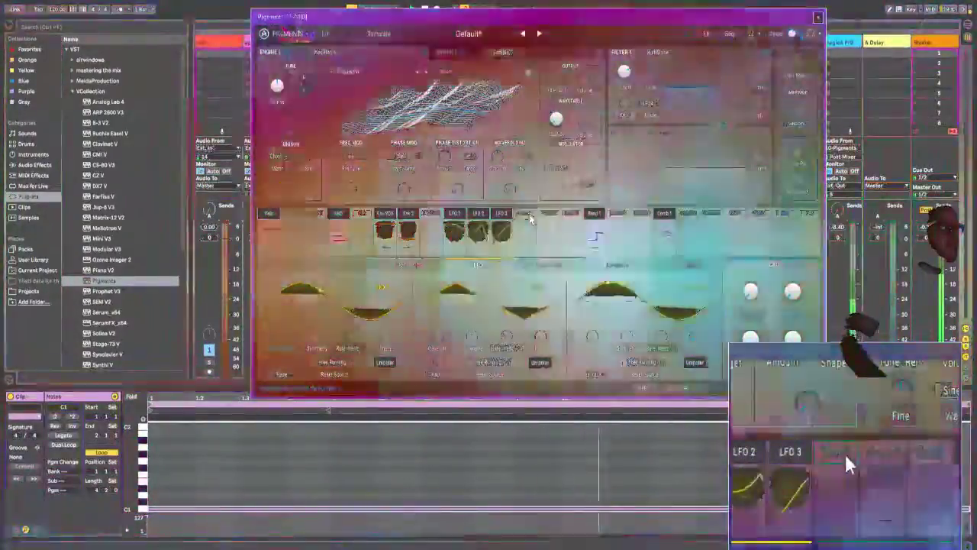
click(529, 215)
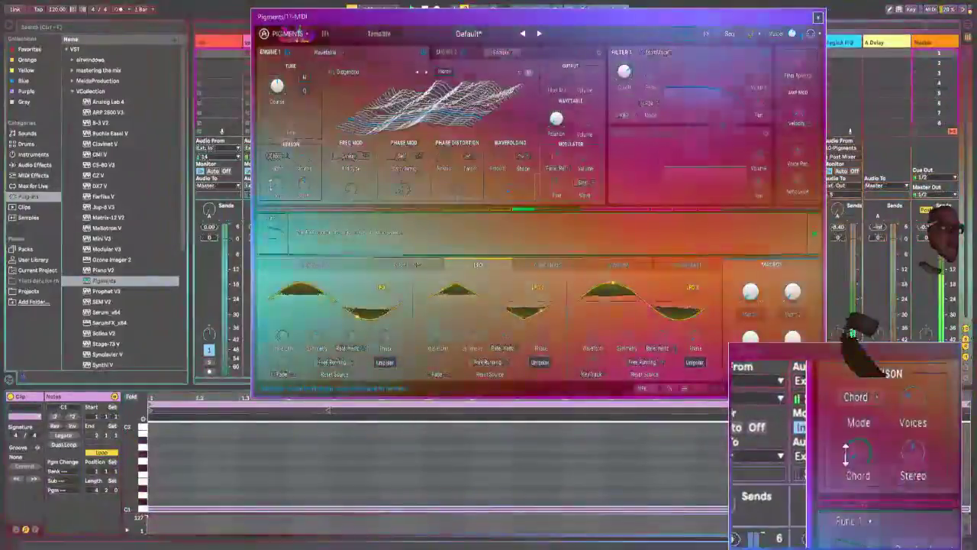
drag(271, 184, 271, 176)
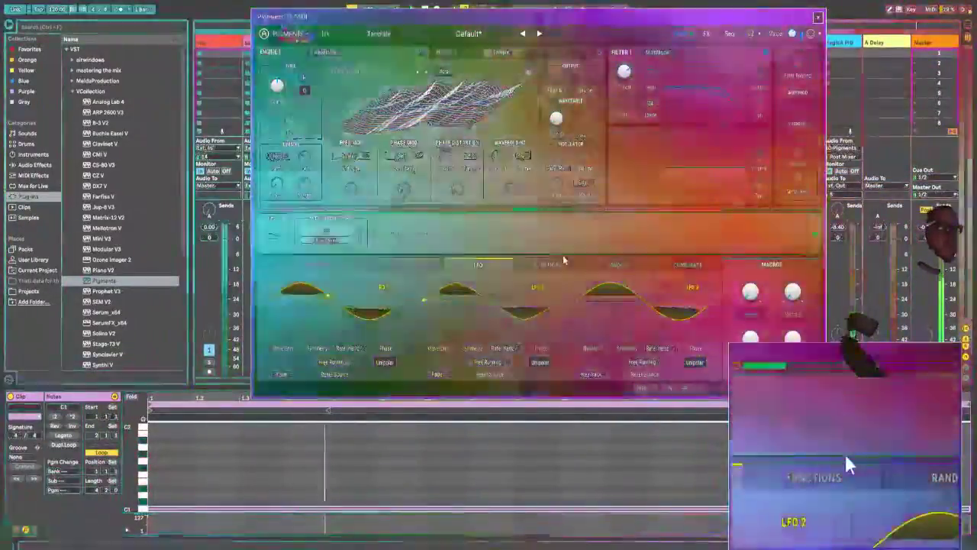
Step: Reshape Function 1 into a rising ramp by lowering its start point to the minimum and raising its end point to the maximum
click(557, 263)
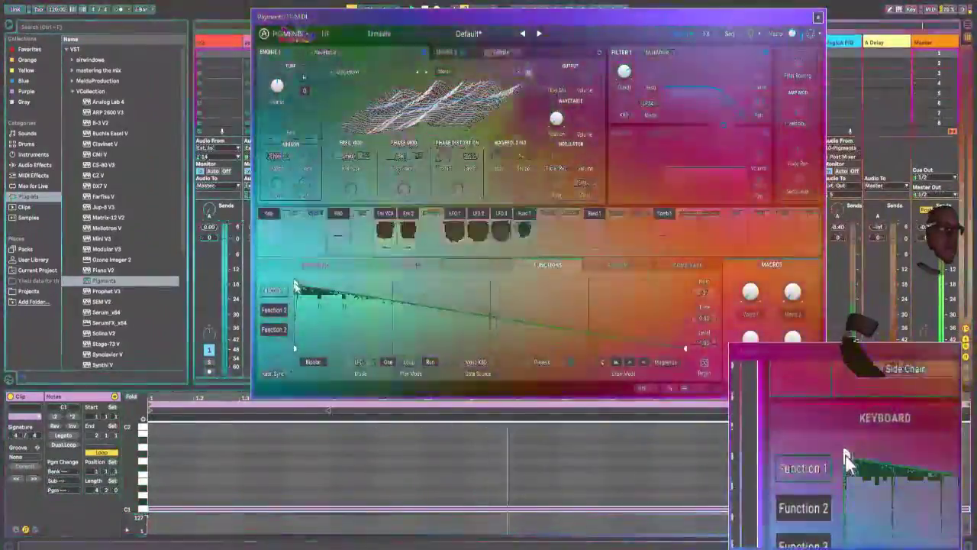
drag(295, 285, 283, 384)
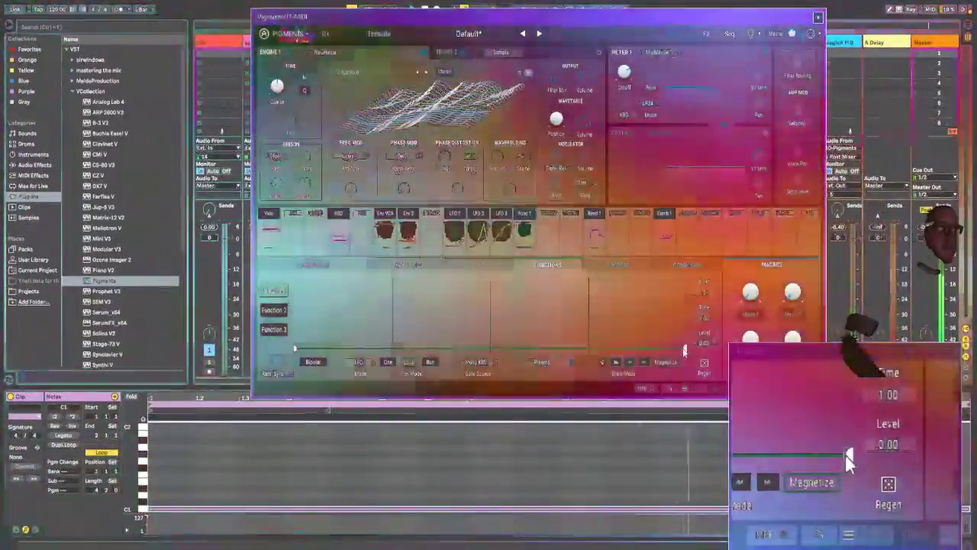
drag(684, 349, 683, 285)
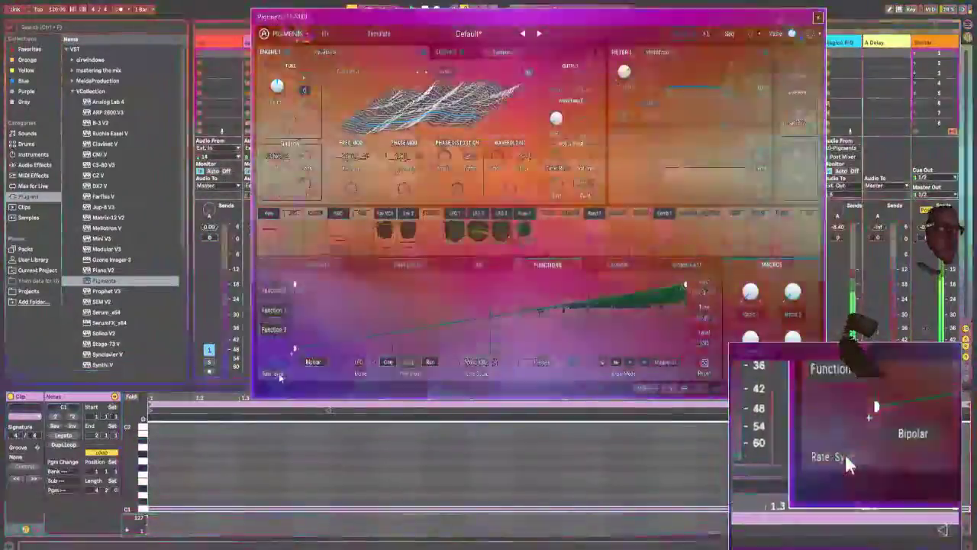
Step: Set Function 1's rate type to Hertz and its gate source to LFO 1
click(277, 374)
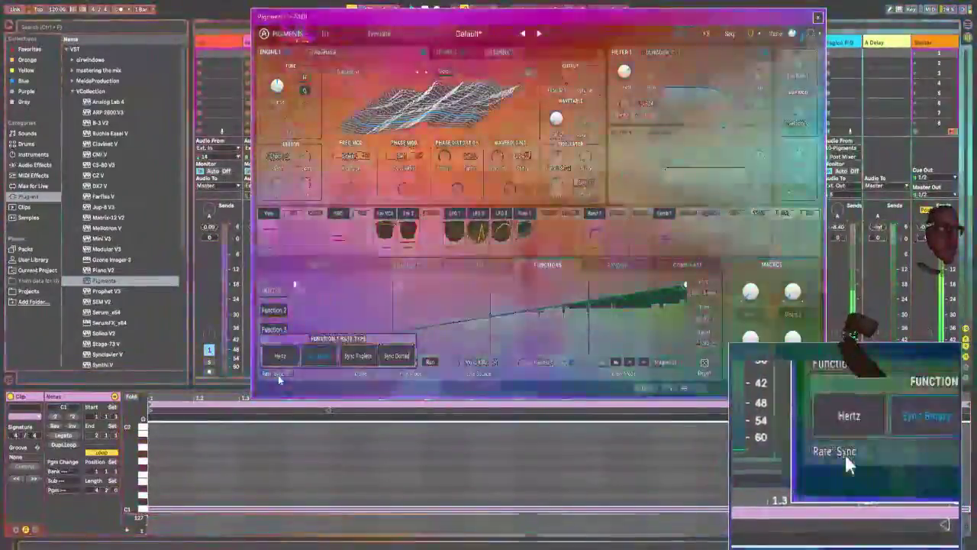
click(280, 357)
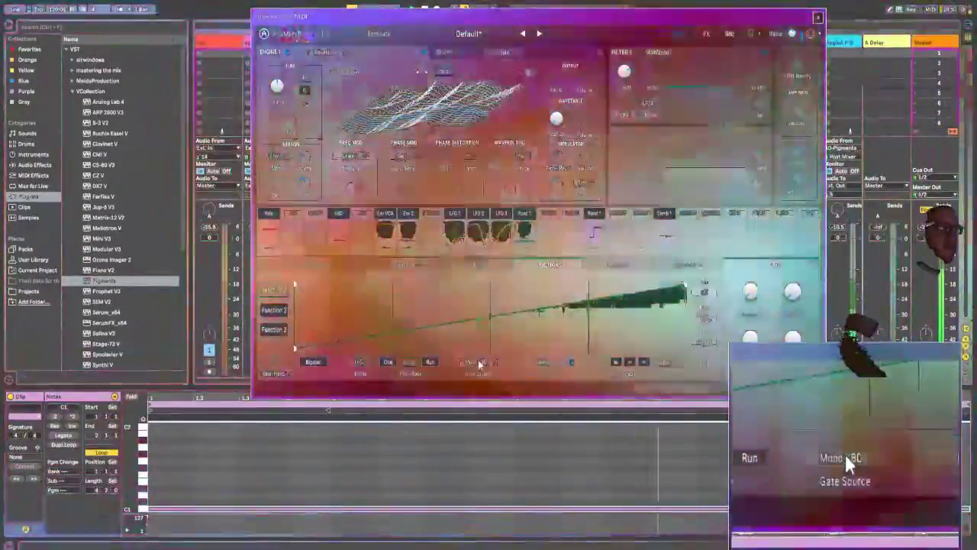
click(479, 364)
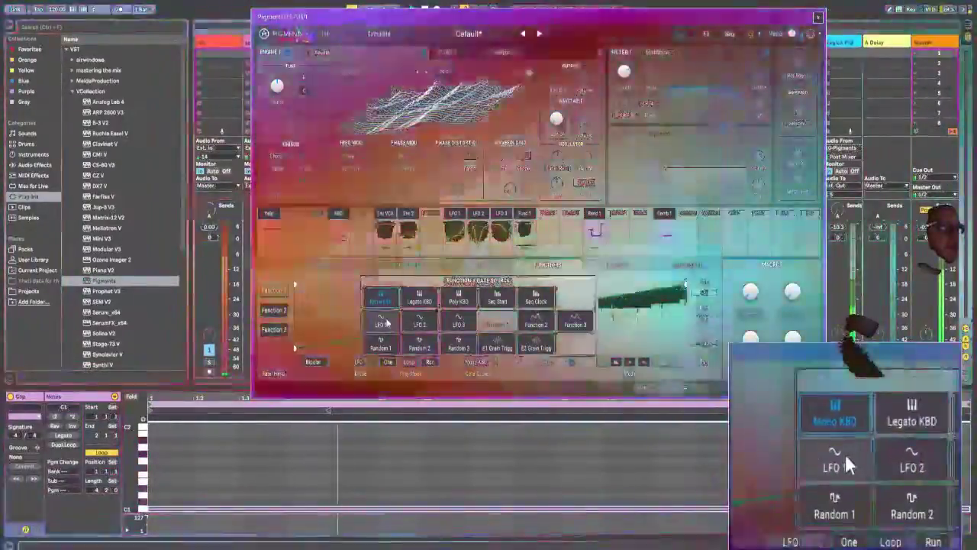
click(376, 320)
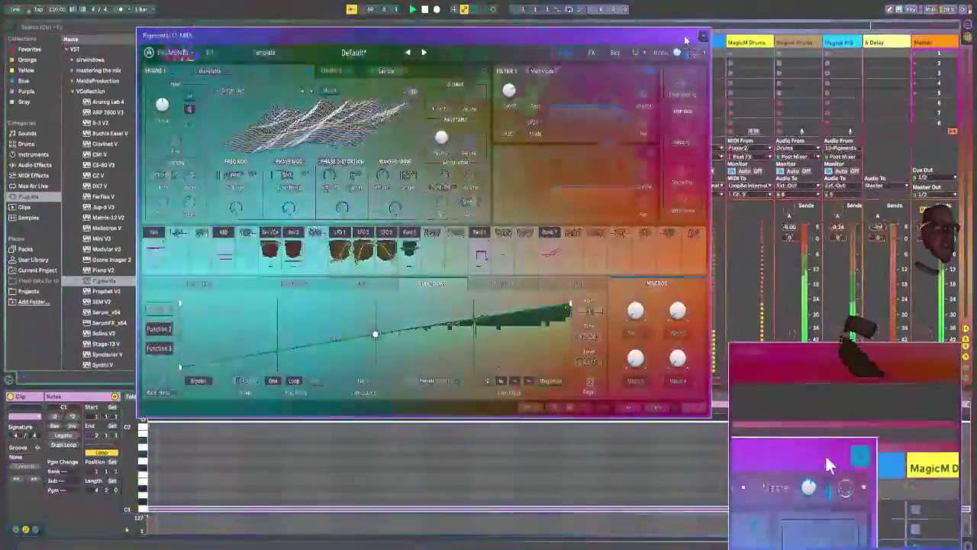
Step: Clear the Pigments window from the track headers, open the Player2 track's Drum Sequencer, and select pattern 2
drag(669, 43, 665, 160)
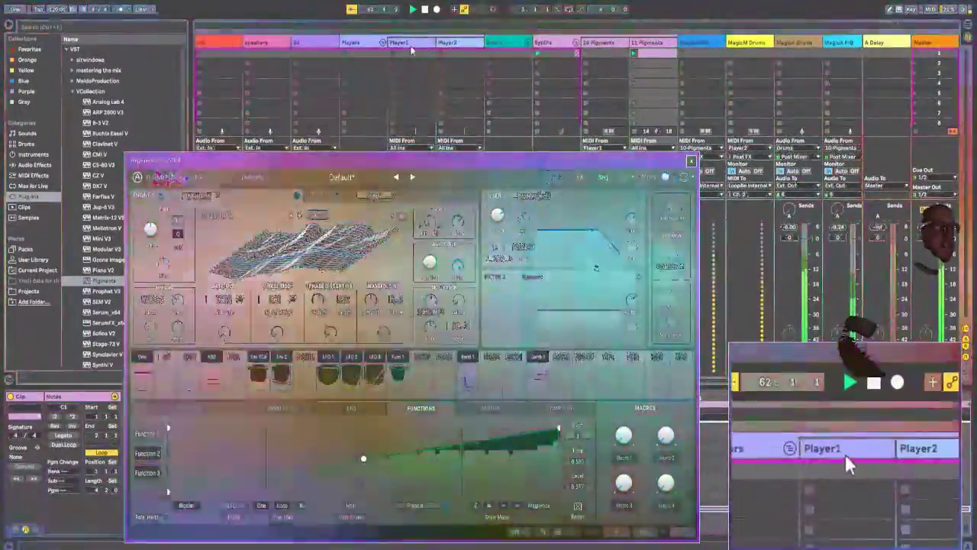
click(410, 45)
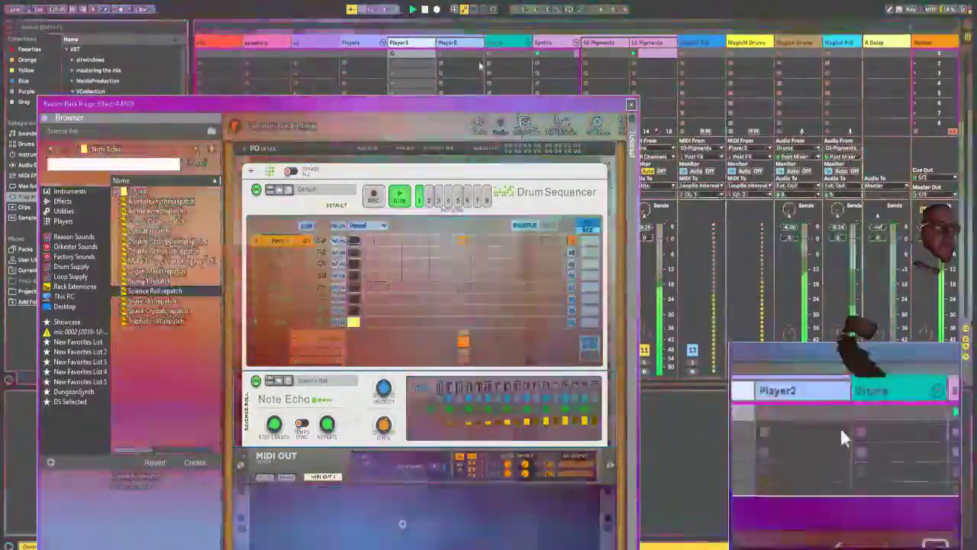
click(464, 43)
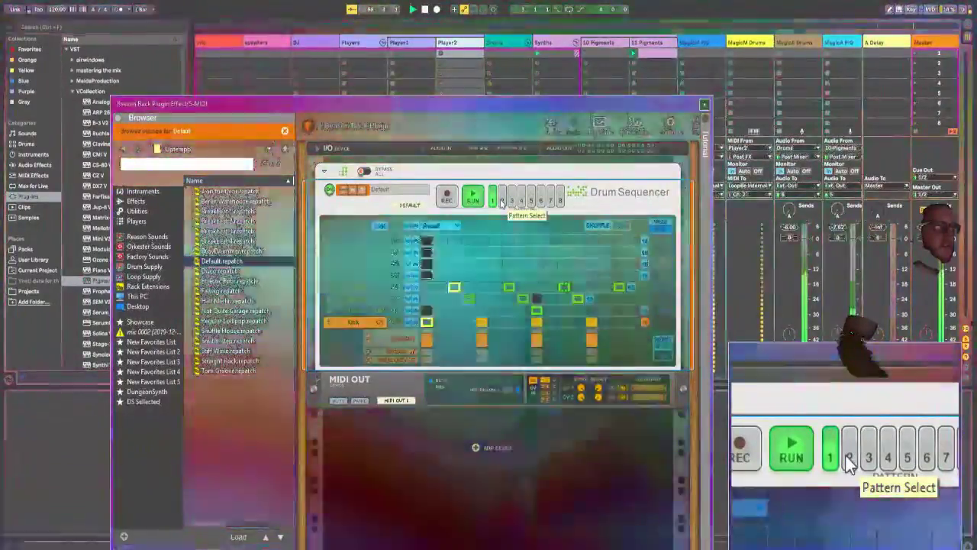
click(502, 199)
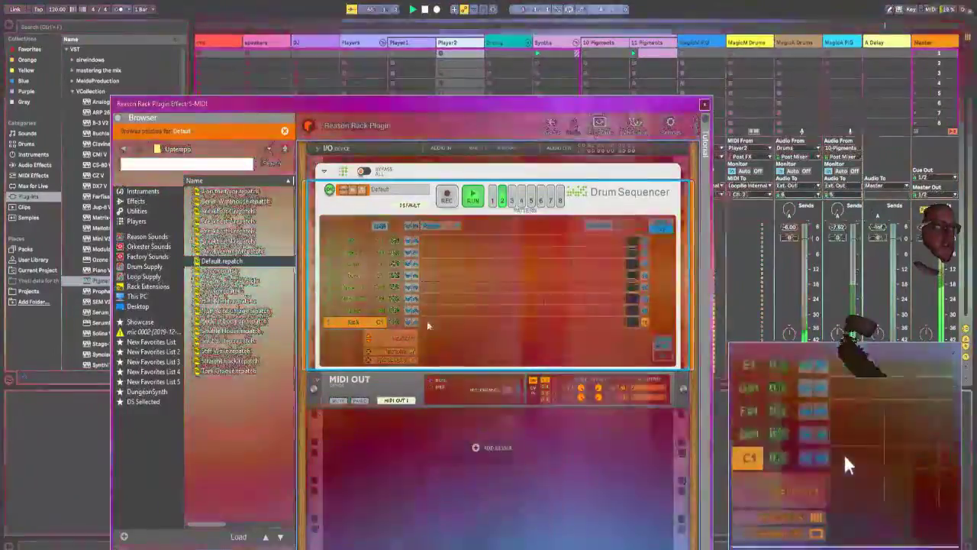
Step: Program kick hits on steps 1, 4, 7 and 10, and shorten the kick lane to 12 steps
click(427, 322)
click(468, 322)
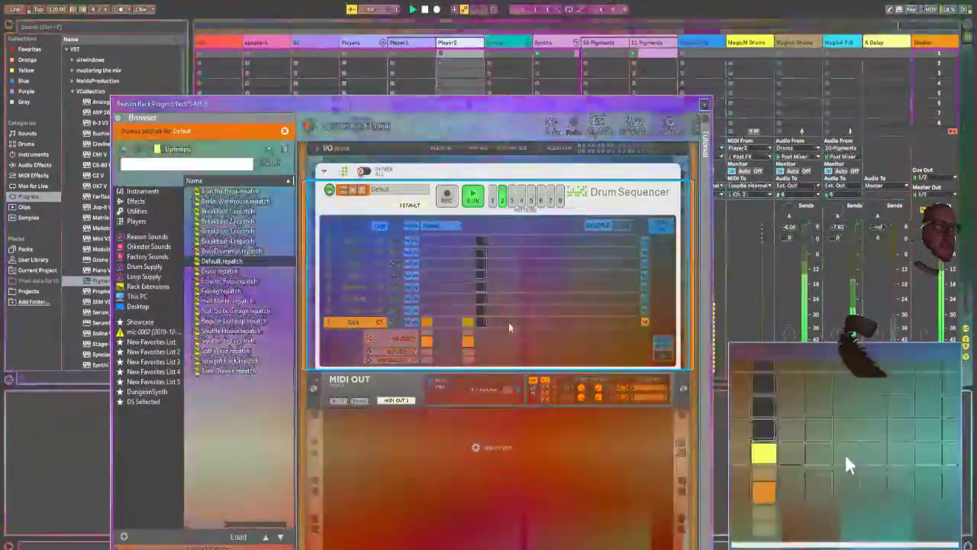
click(509, 322)
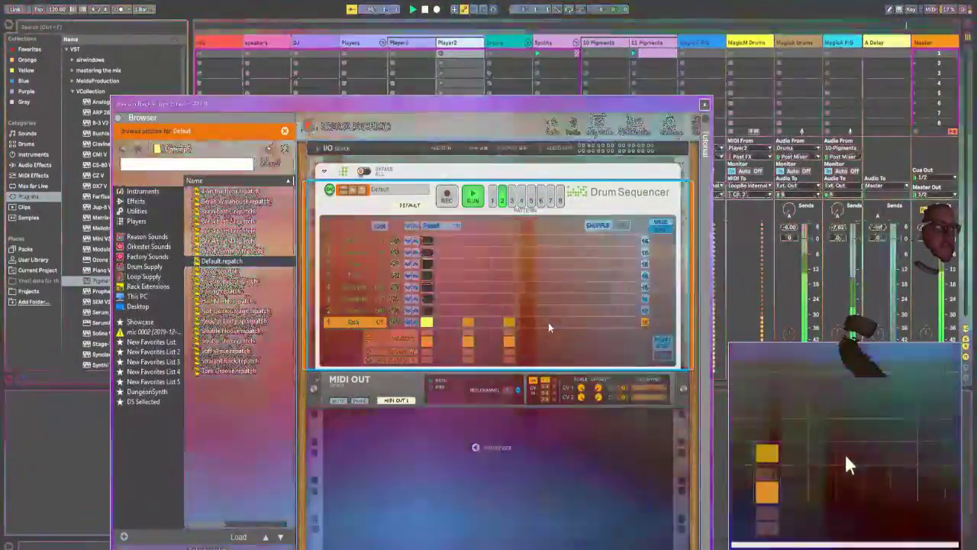
click(550, 322)
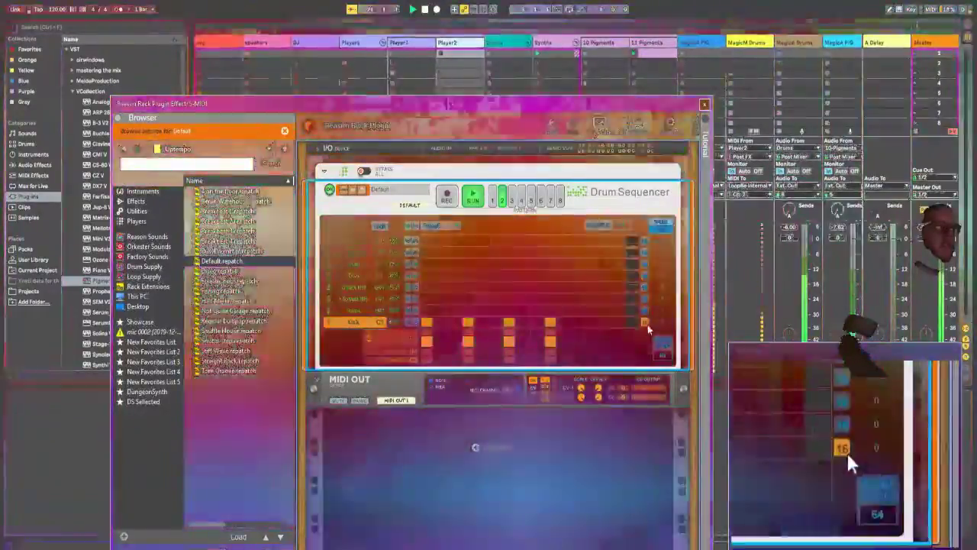
drag(647, 325, 591, 326)
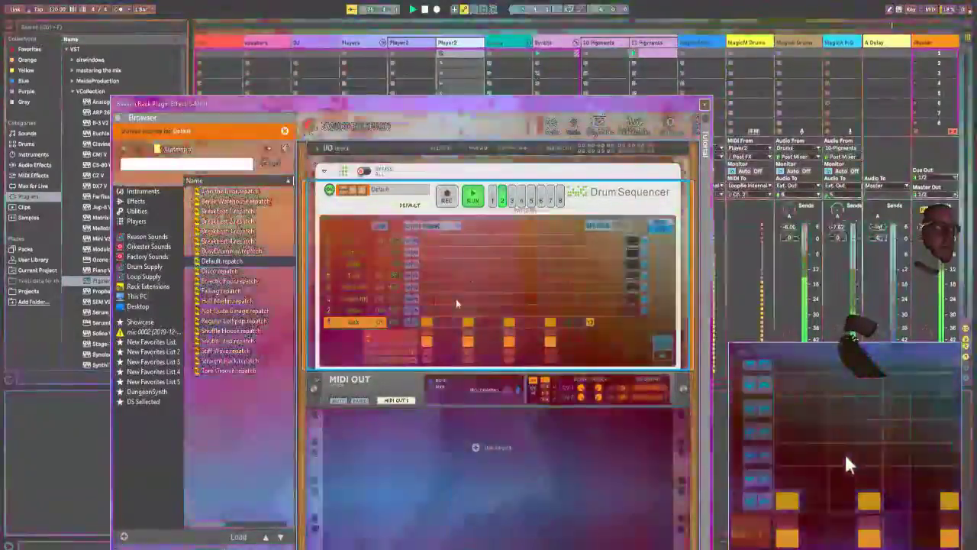
Step: Program closed hi-hat hits on steps 3, 6, 9, 12 and 15, and shorten the hi-hat lane to 15 steps
click(455, 299)
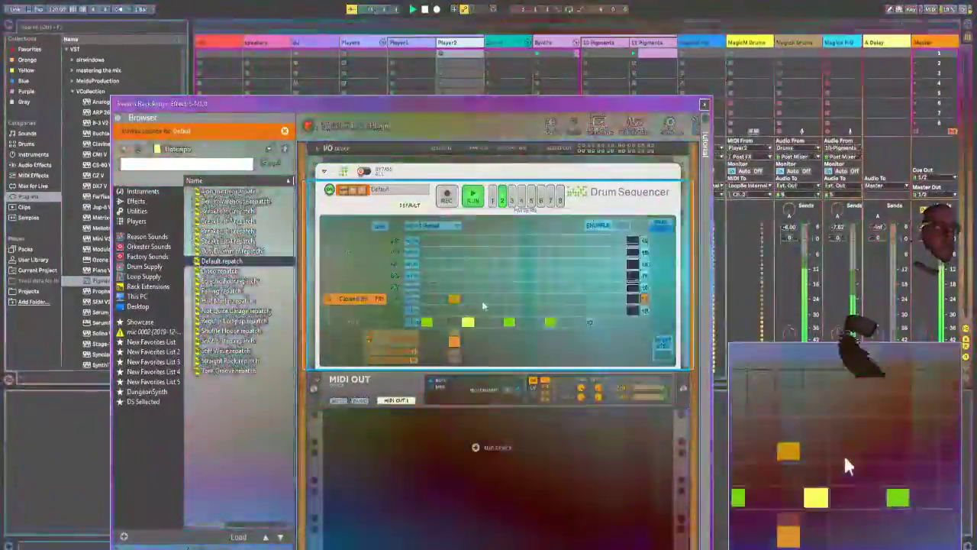
click(495, 298)
click(536, 299)
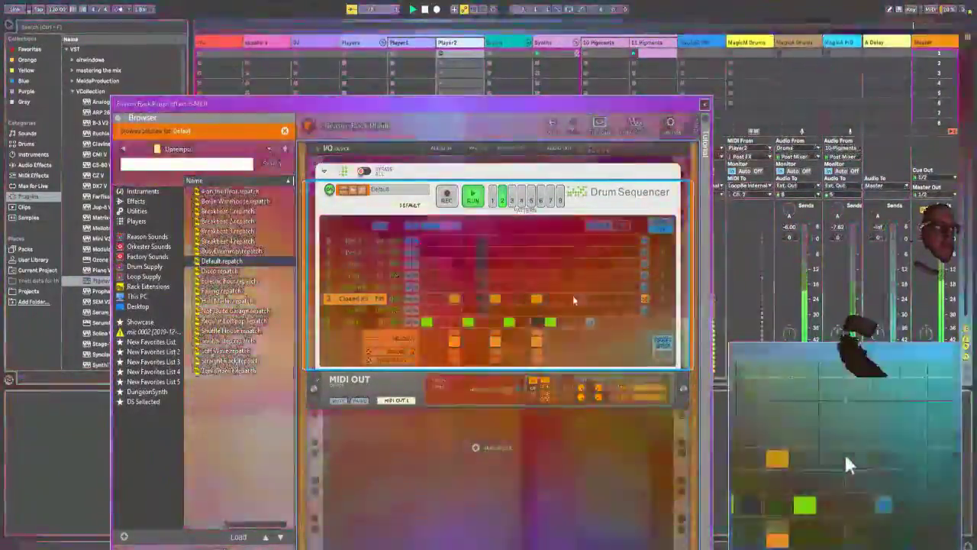
click(578, 298)
click(619, 298)
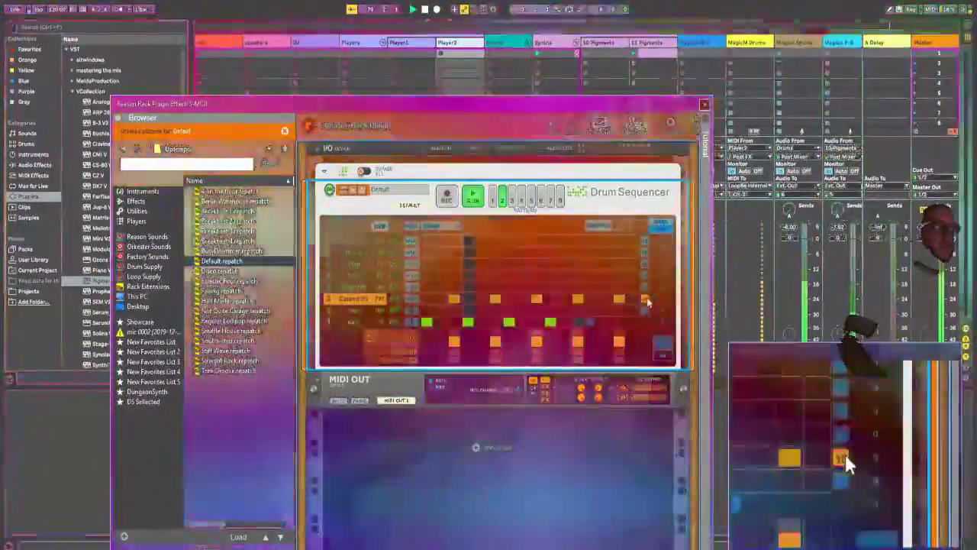
drag(645, 299, 633, 301)
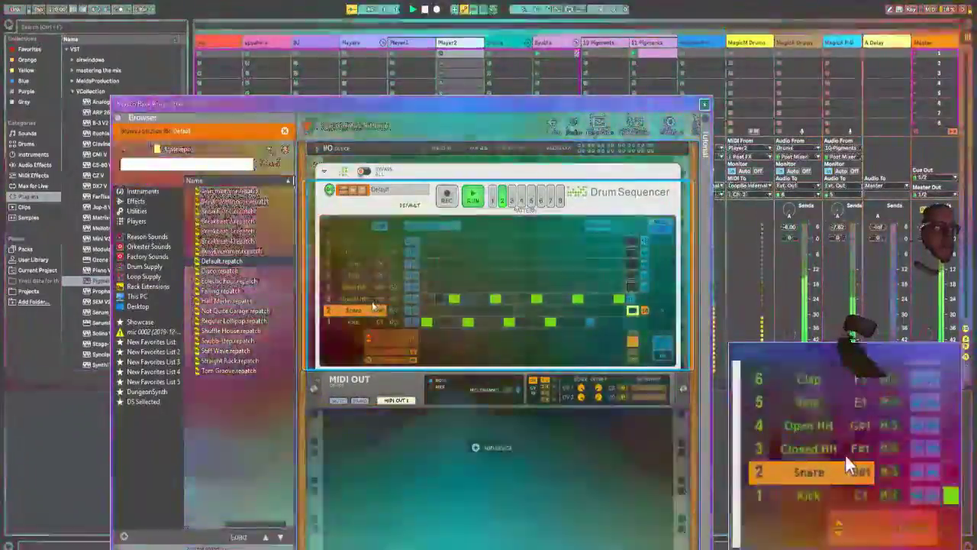
click(368, 298)
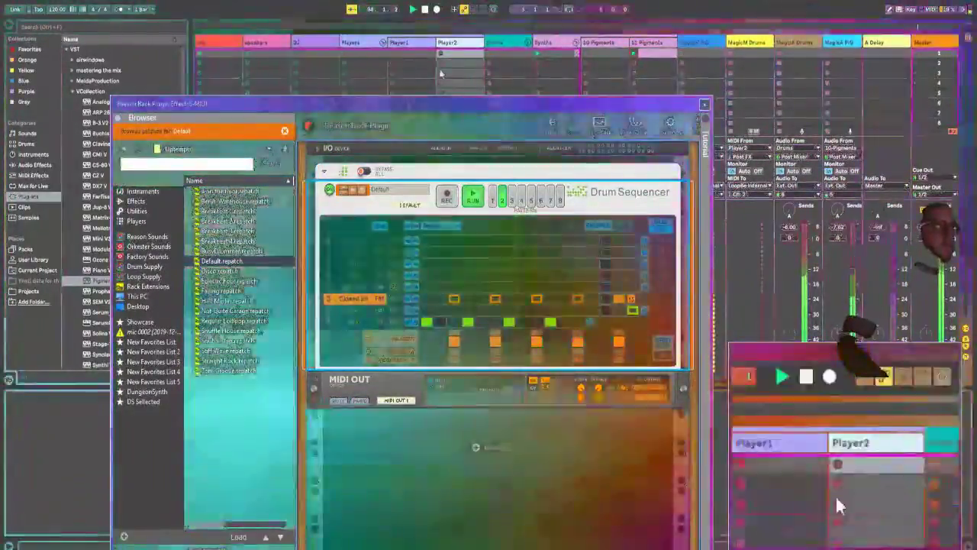
Step: Switch to the Magic editor and spread out the first Linear Gradient and both Zooming Feedback modules in Scene 0
click(199, 549)
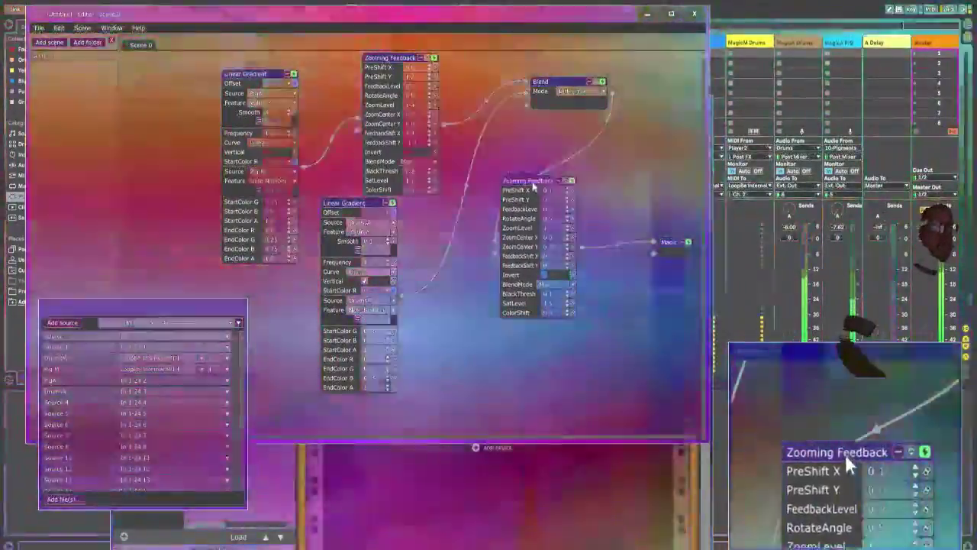
drag(526, 182, 606, 133)
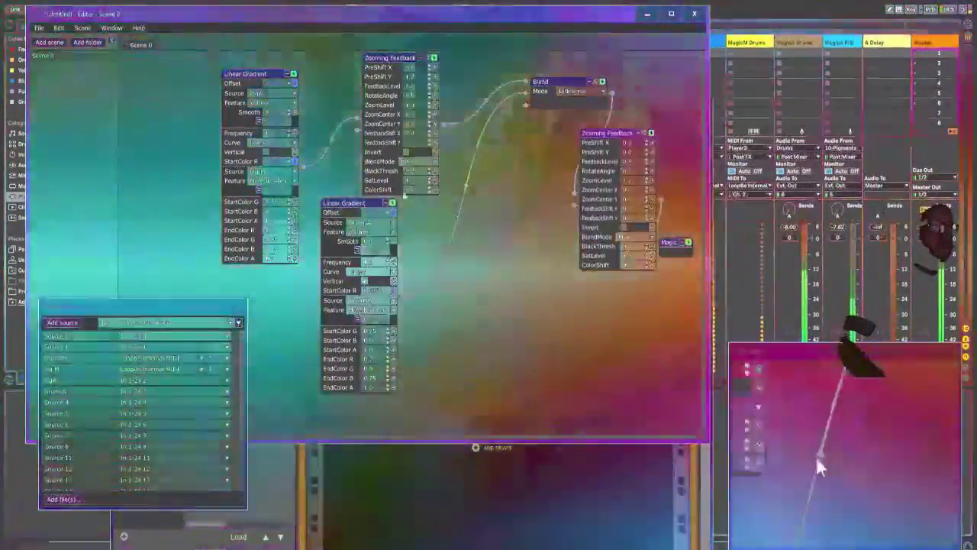
drag(236, 74, 160, 57)
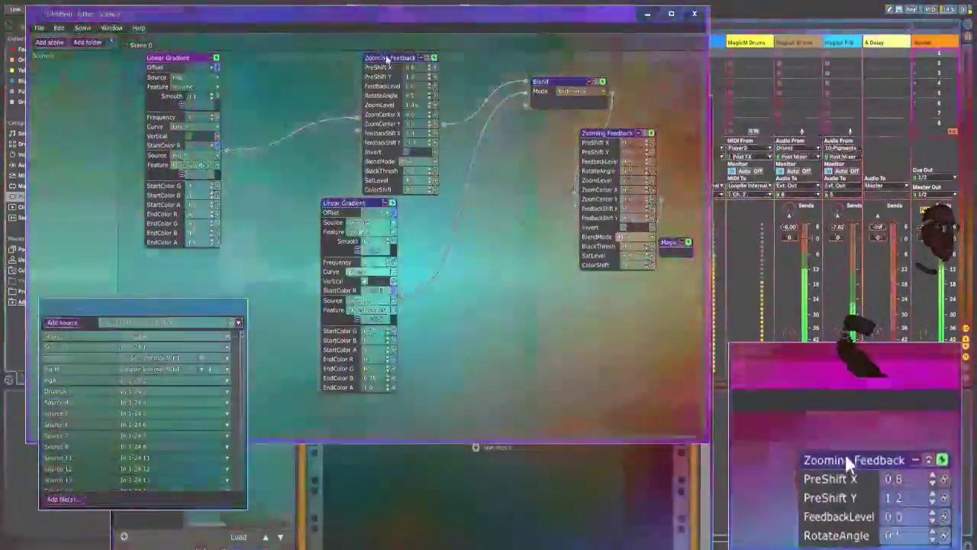
drag(387, 60, 251, 60)
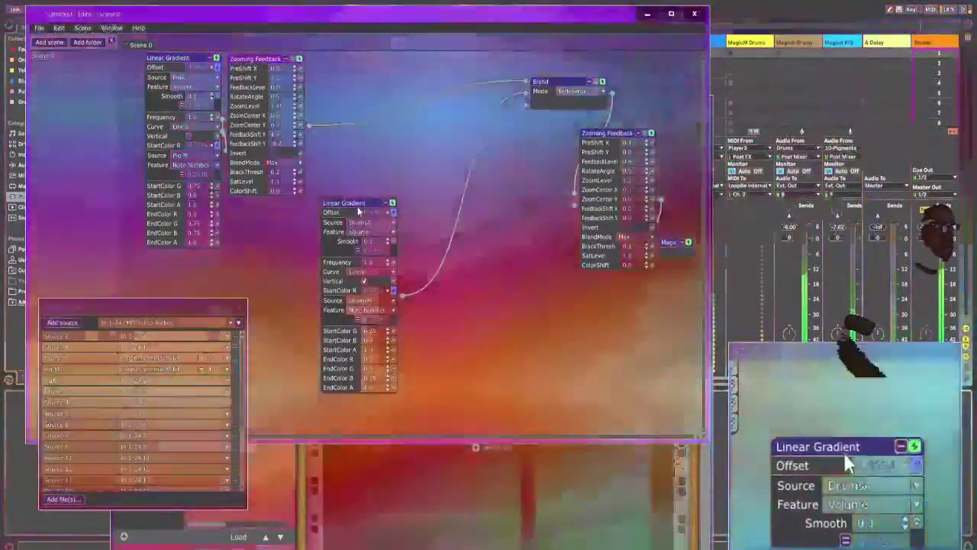
Step: Create a new scene containing a Spectrum geometry module, and turn off the spectrum's Bars option
click(82, 28)
click(96, 38)
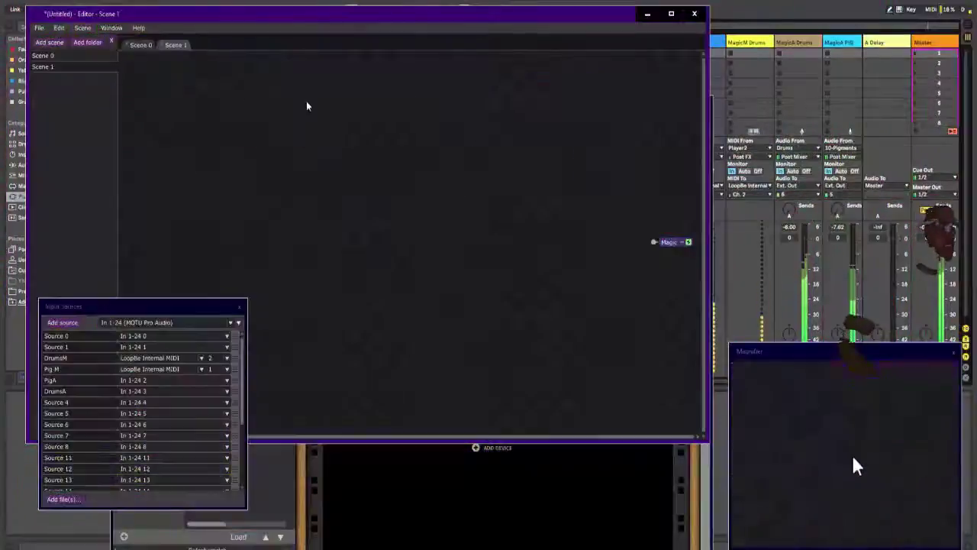
right_click(306, 106)
mouse_move(310, 105)
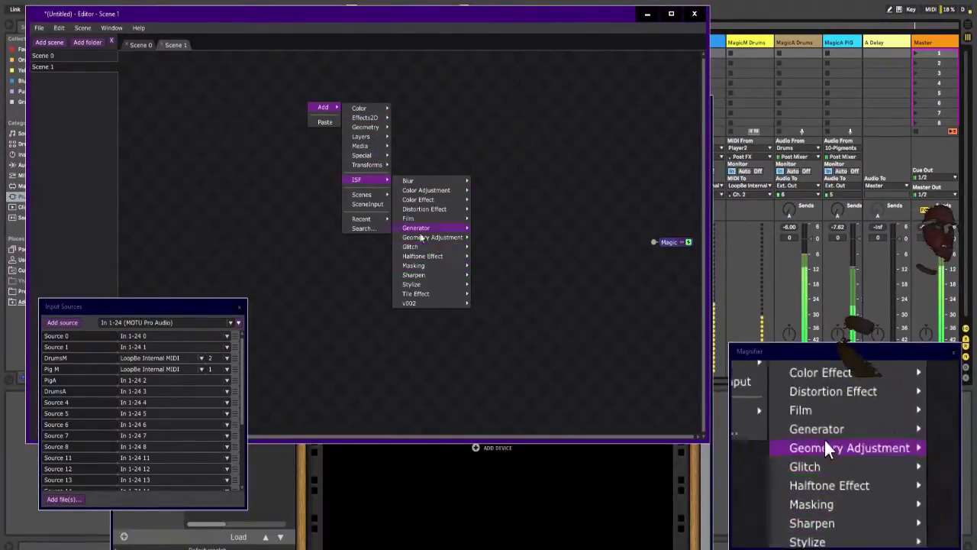
mouse_move(373, 135)
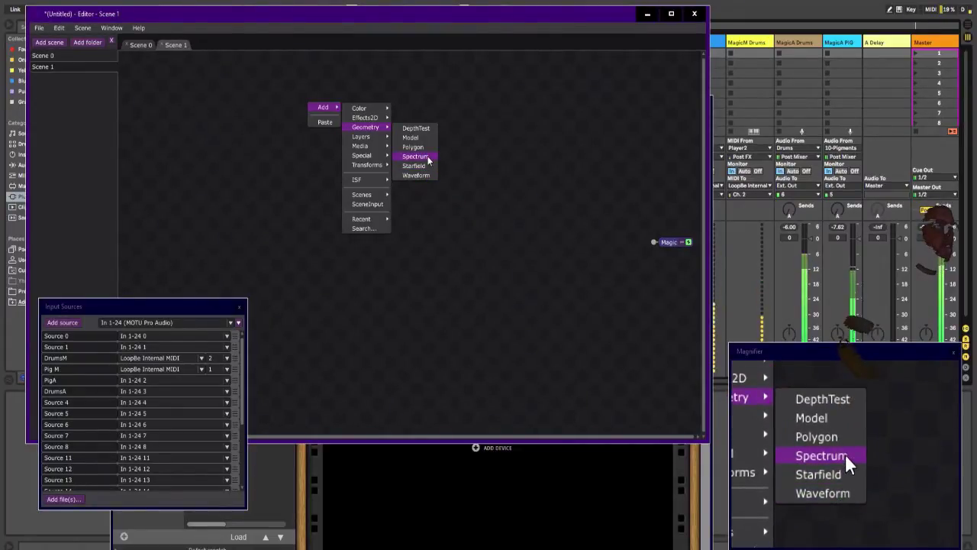
click(429, 157)
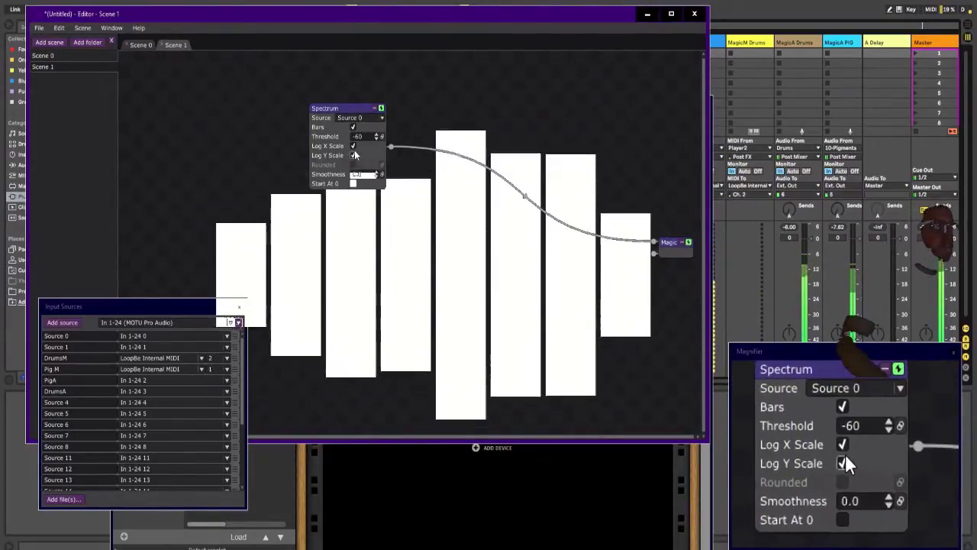
click(353, 128)
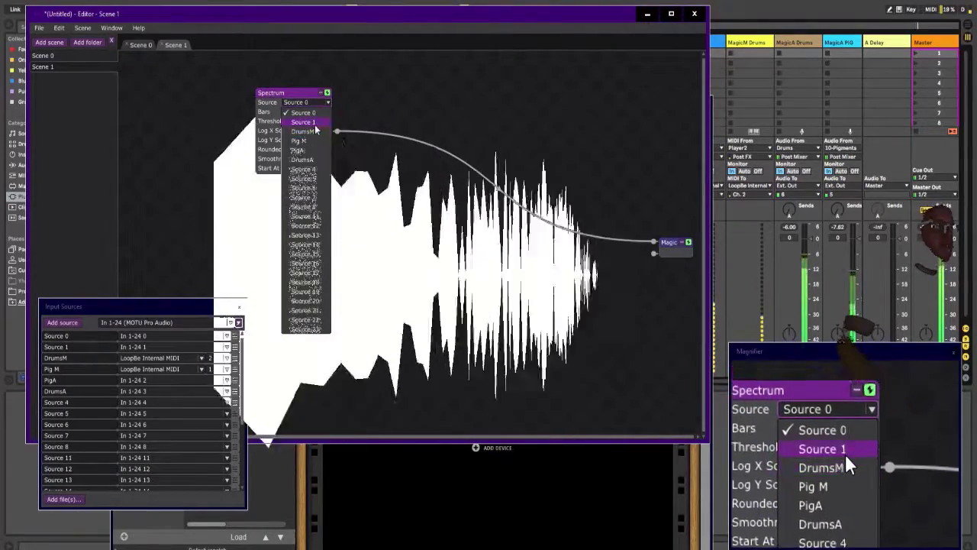
Step: Set the Spectrum's source to DrumsA and insert a Blend layer between the Spectrum and the Magic output
click(316, 160)
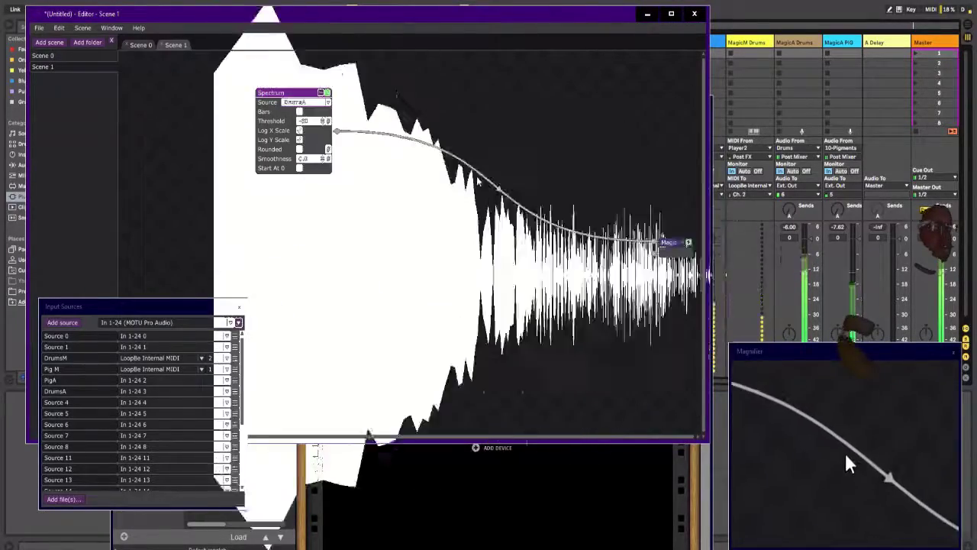
mouse_move(561, 206)
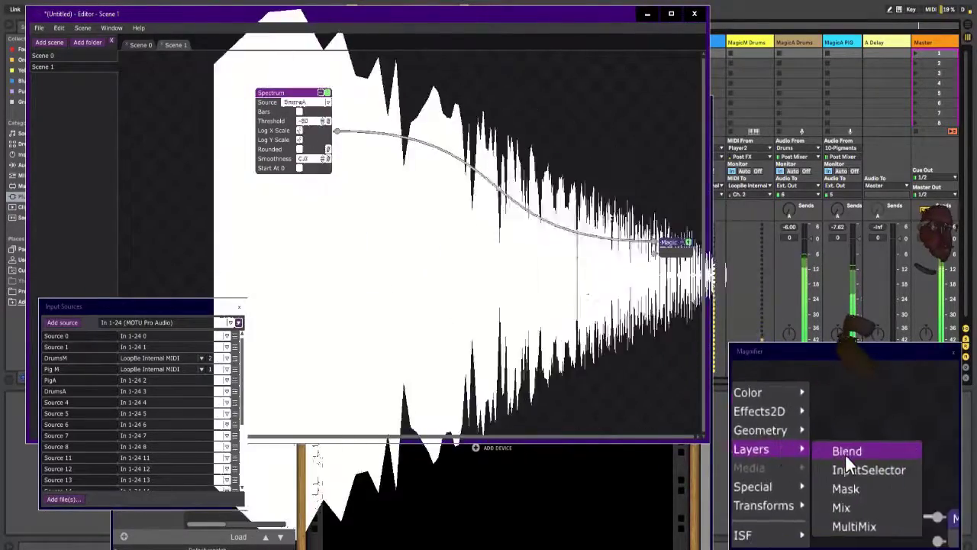
click(603, 208)
Step: Add a GLSLShader module feeding the Blend's second input, and switch its shader file to fractal4.txt
mouse_move(420, 234)
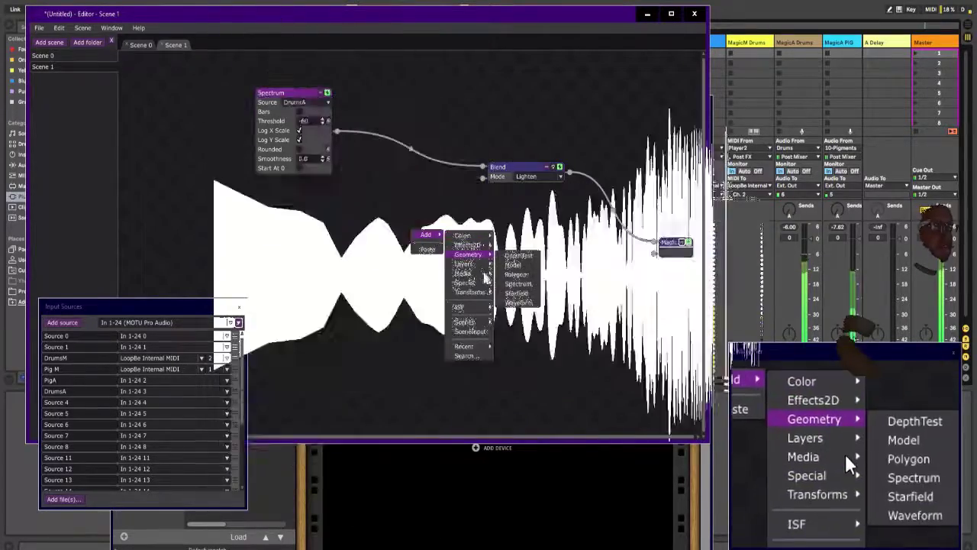
mouse_move(482, 292)
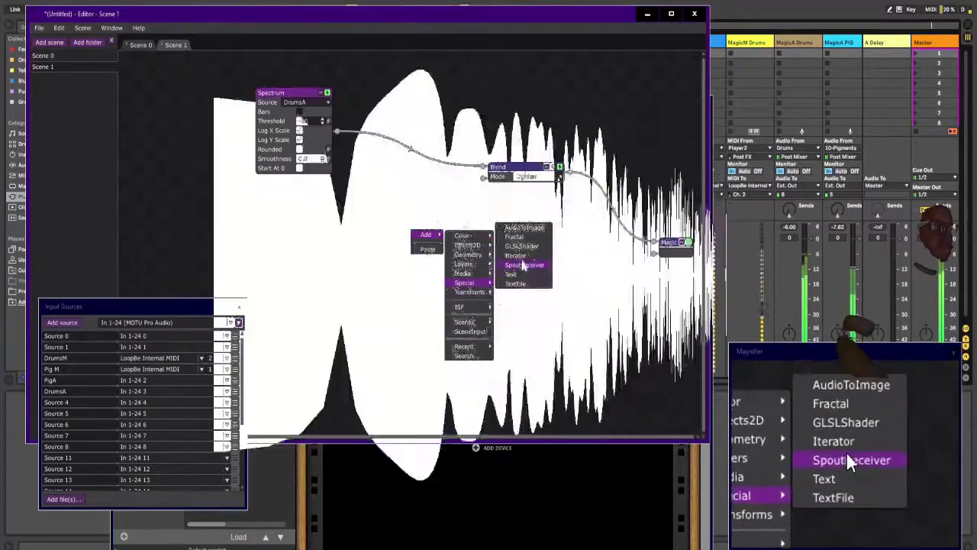
click(522, 246)
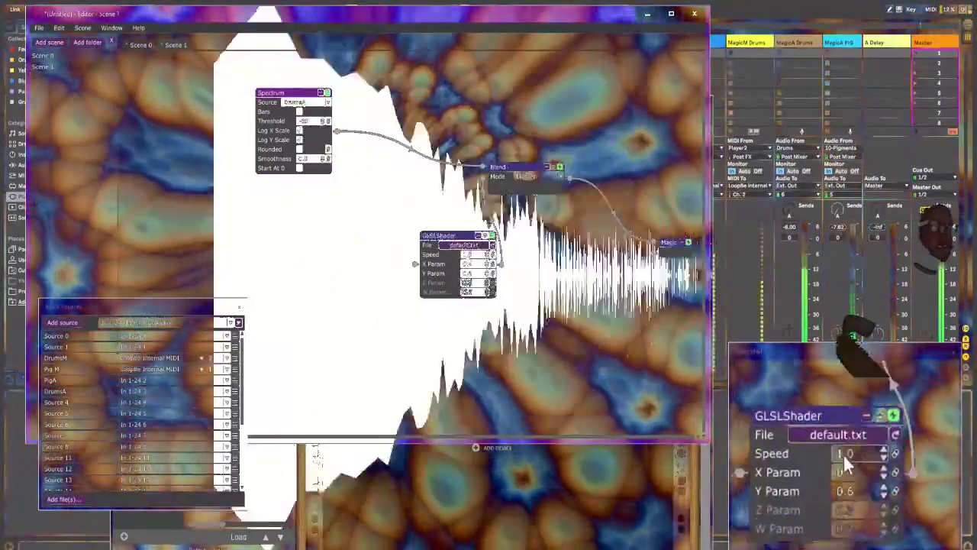
click(489, 245)
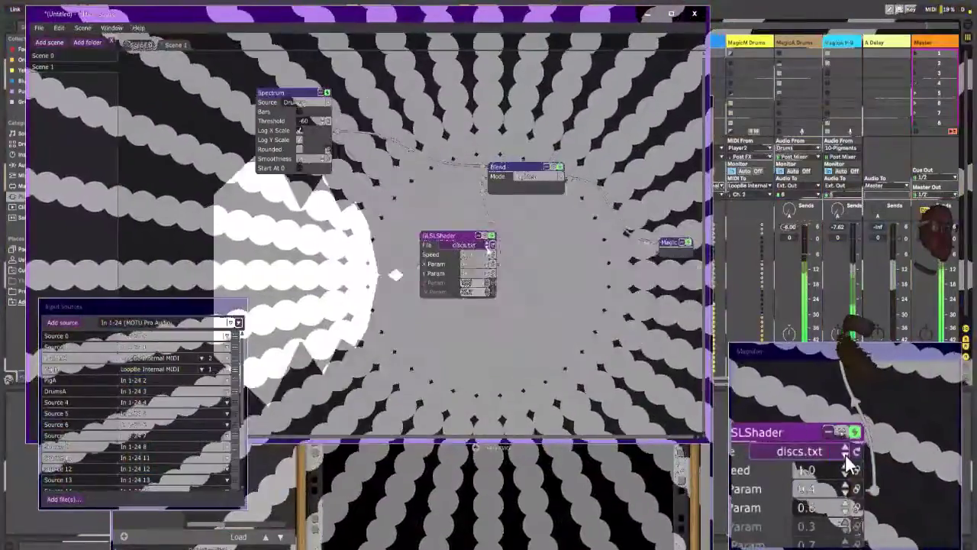
click(489, 245)
click(489, 245)
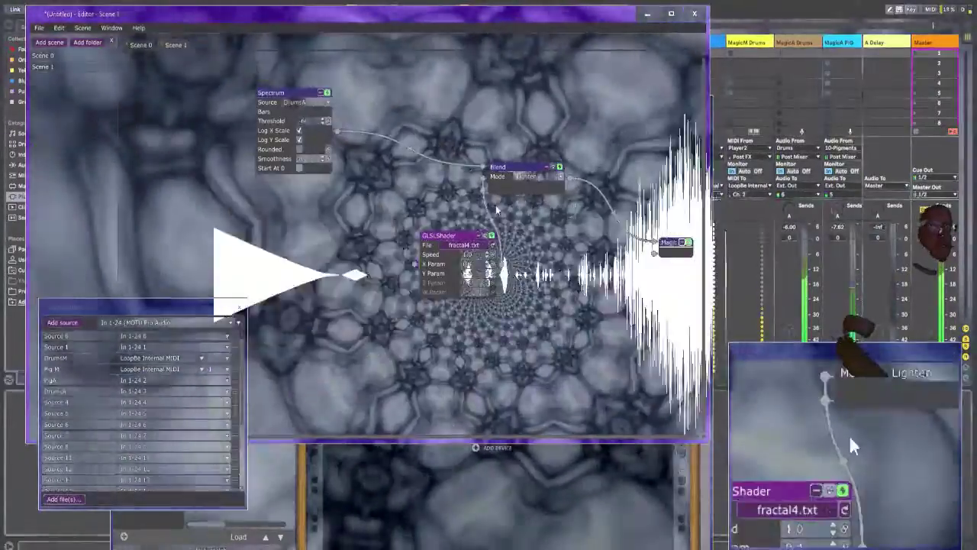
Step: Set the Blend mode to Darken and regroup the Blend, Spectrum and GLSLShader modules in the scene's upper area
click(522, 179)
click(532, 201)
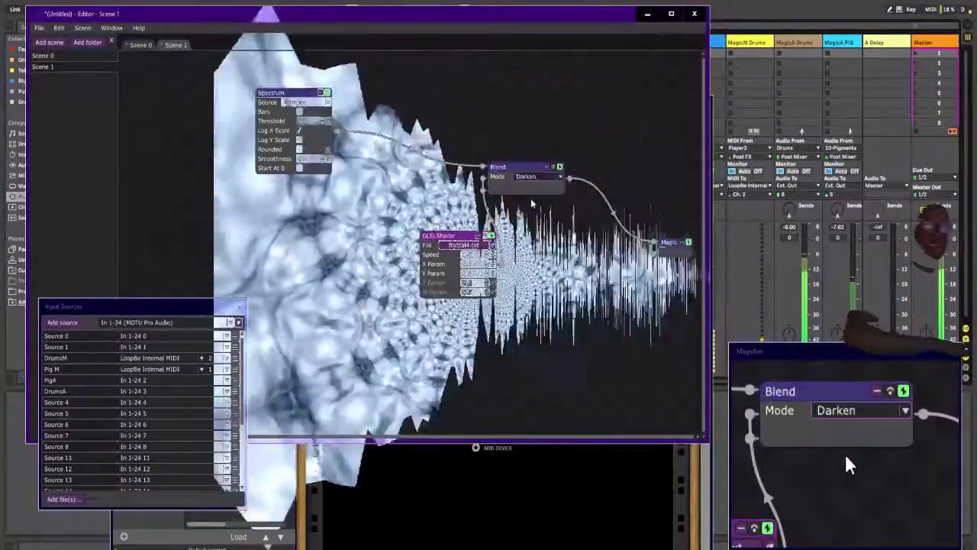
drag(451, 236, 272, 209)
drag(534, 170, 400, 79)
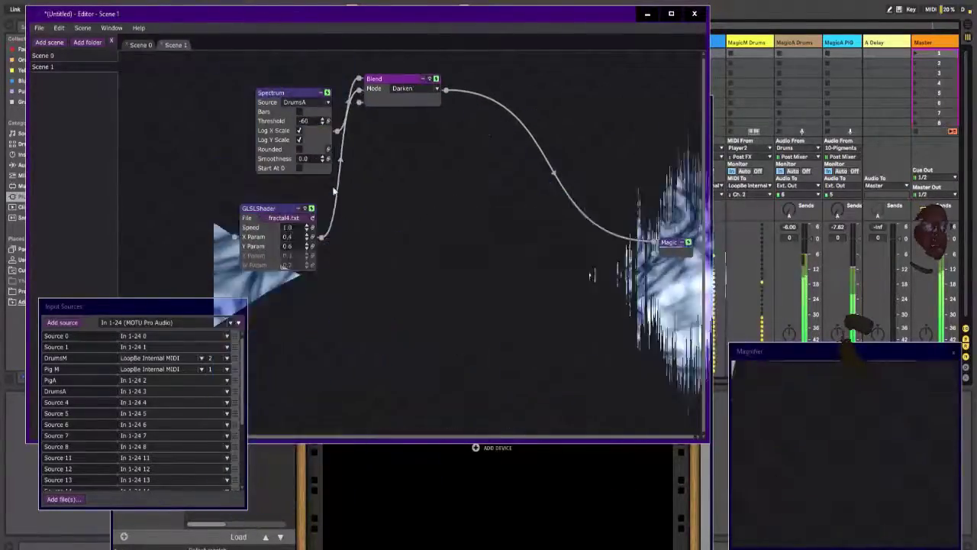
drag(296, 93, 262, 65)
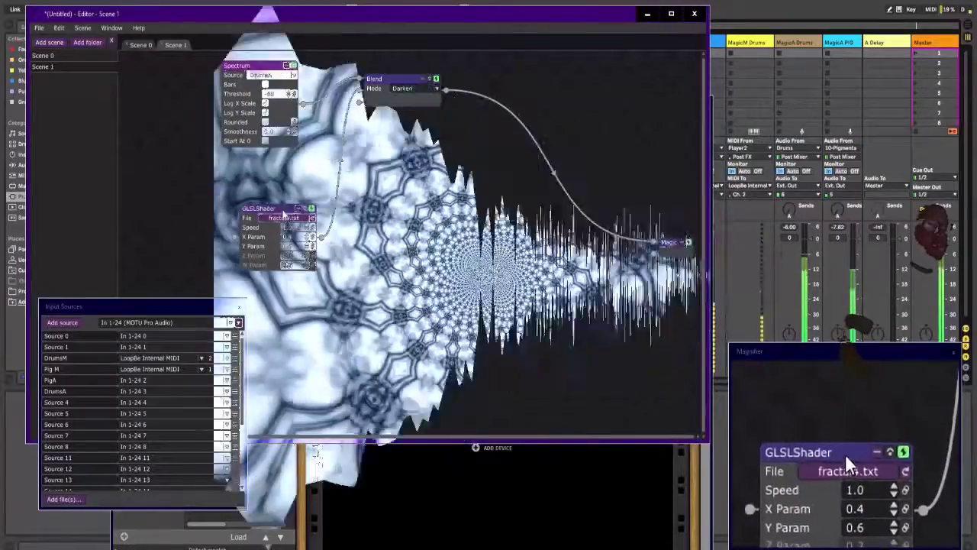
drag(282, 212, 206, 147)
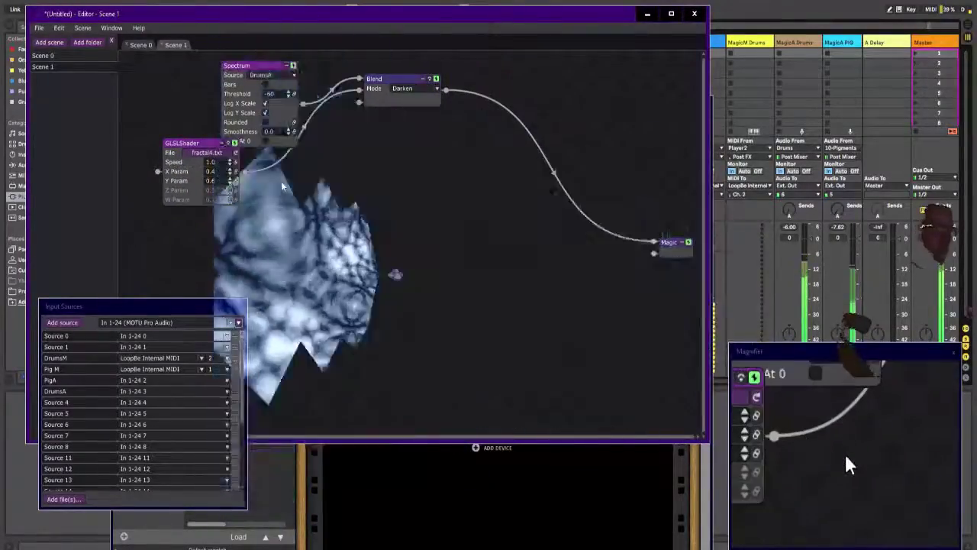
Step: Duplicate the Spectrum, GLSLShader and Darken Blend modules, and place the copies below and beside the originals
key(ctrl+v)
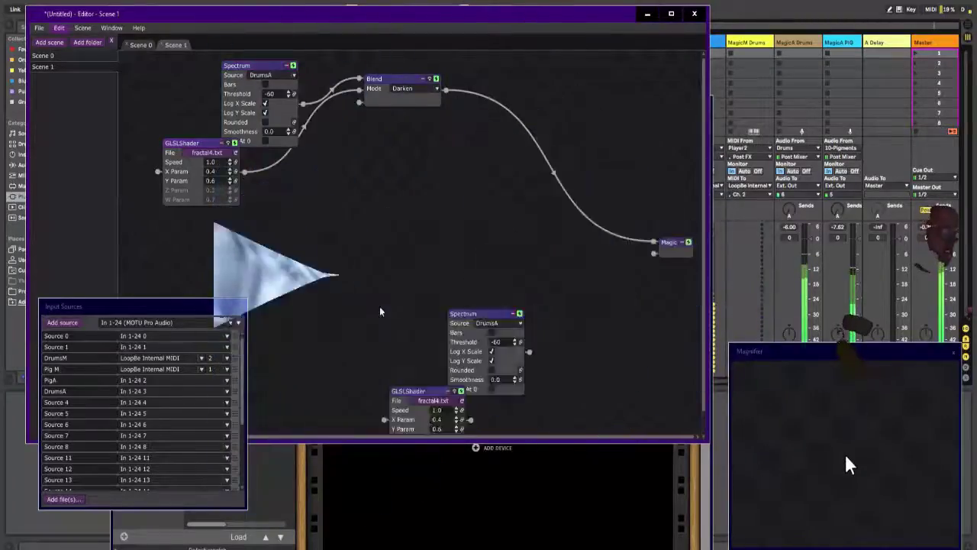
scroll(505, 391, down, 1)
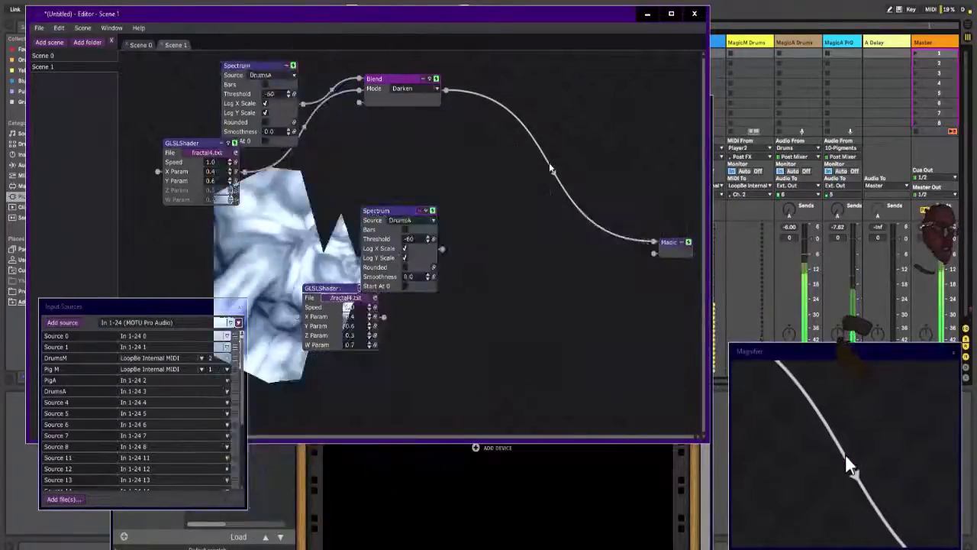
key(ctrl+v)
drag(590, 170, 604, 145)
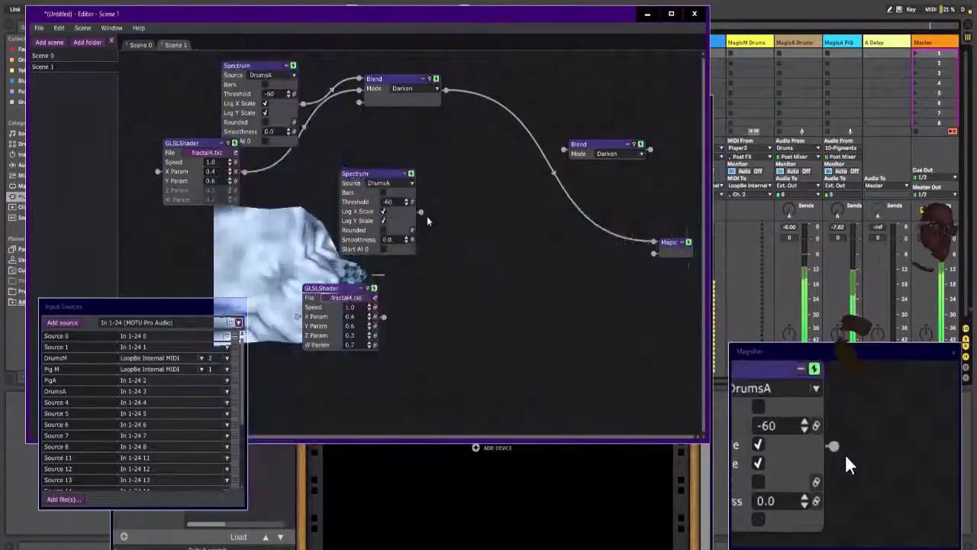
Step: Connect the copied Spectrum and GLSLShader to the copied Blend, and set the copied Spectrum's source to PigA
drag(421, 211, 563, 149)
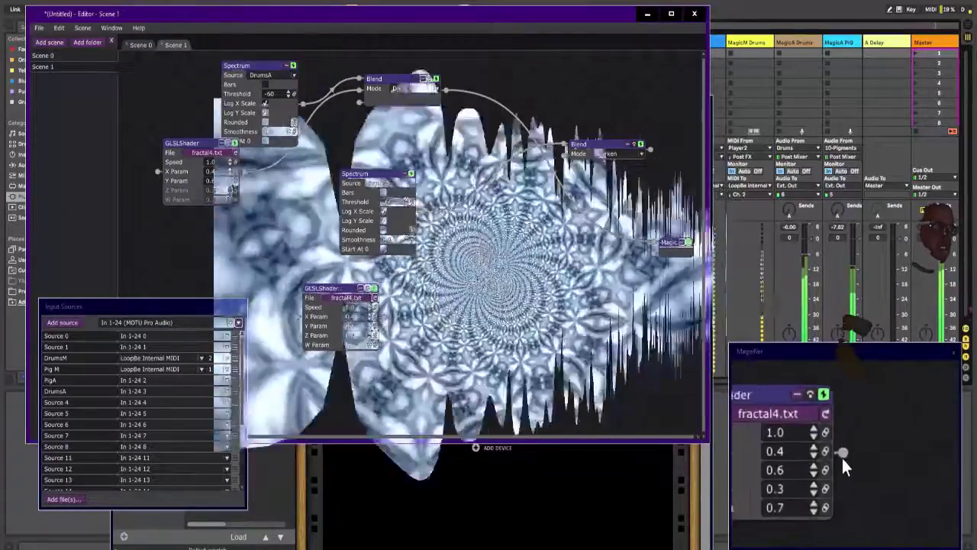
drag(384, 317, 566, 156)
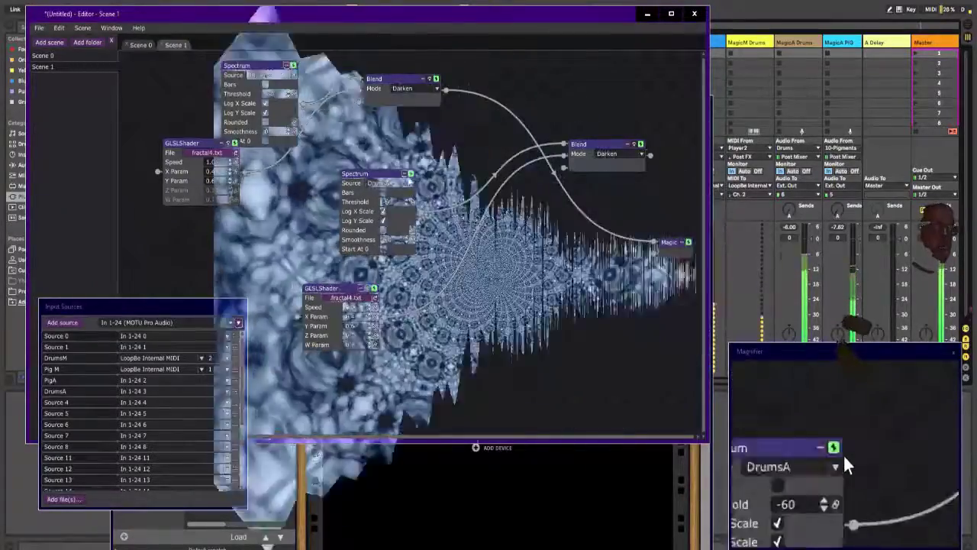
click(378, 184)
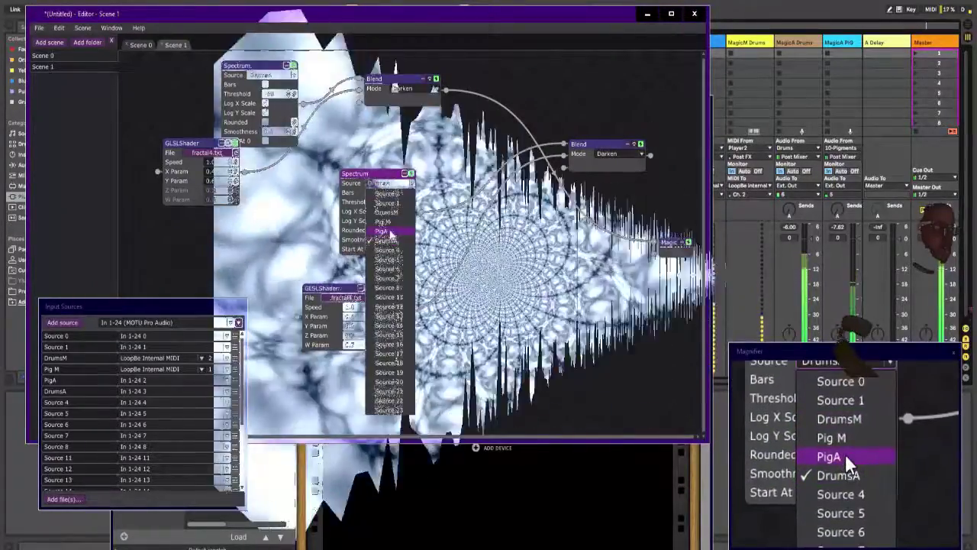
click(390, 232)
drag(377, 174, 360, 159)
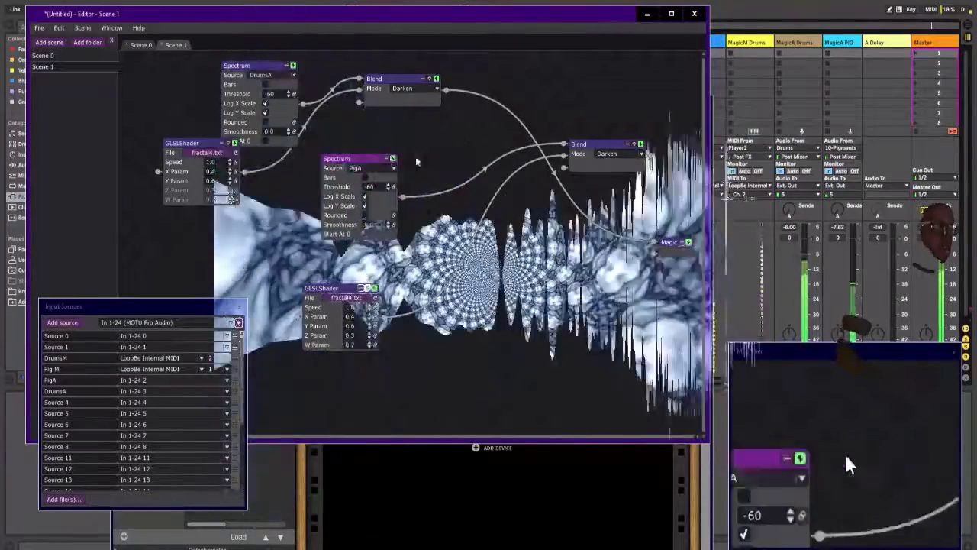
Step: Insert a Lighten Blend before the Magic output that combines both Darken Blends, and move the copied Blend lower
drag(608, 147, 520, 199)
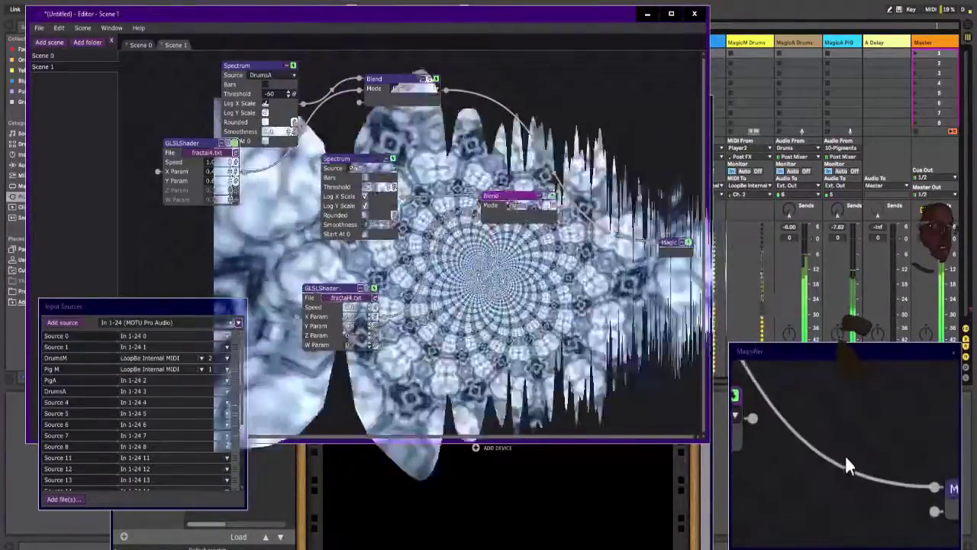
right_click(549, 167)
mouse_move(546, 170)
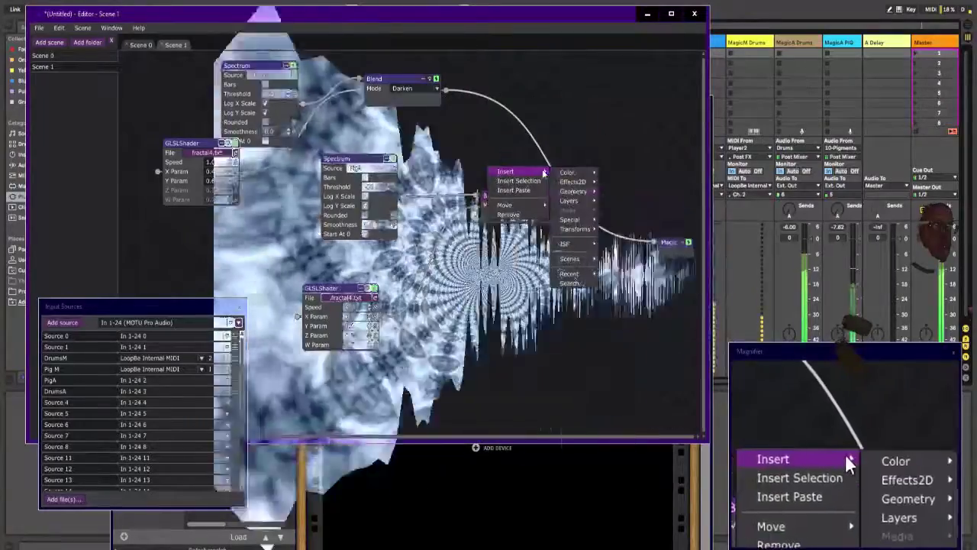
mouse_move(573, 200)
click(616, 201)
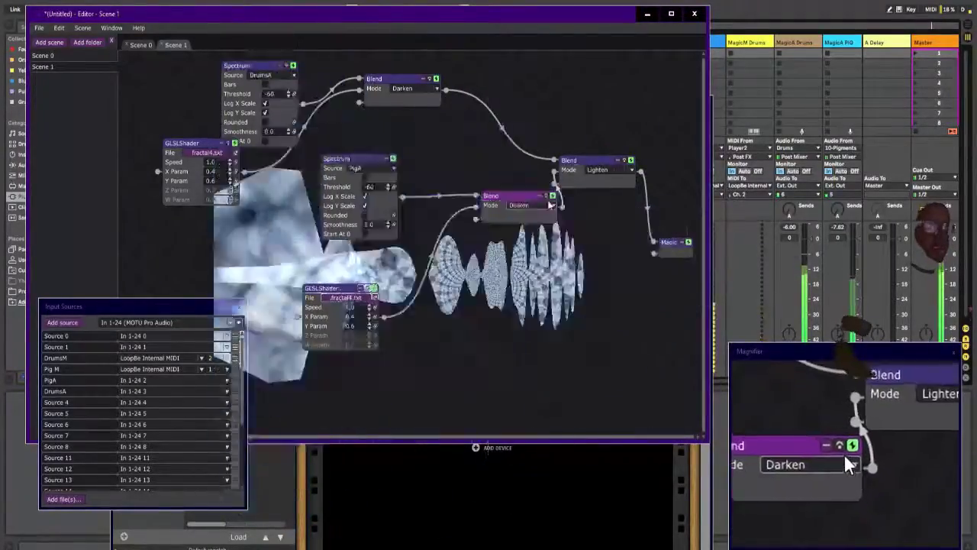
drag(525, 191, 514, 254)
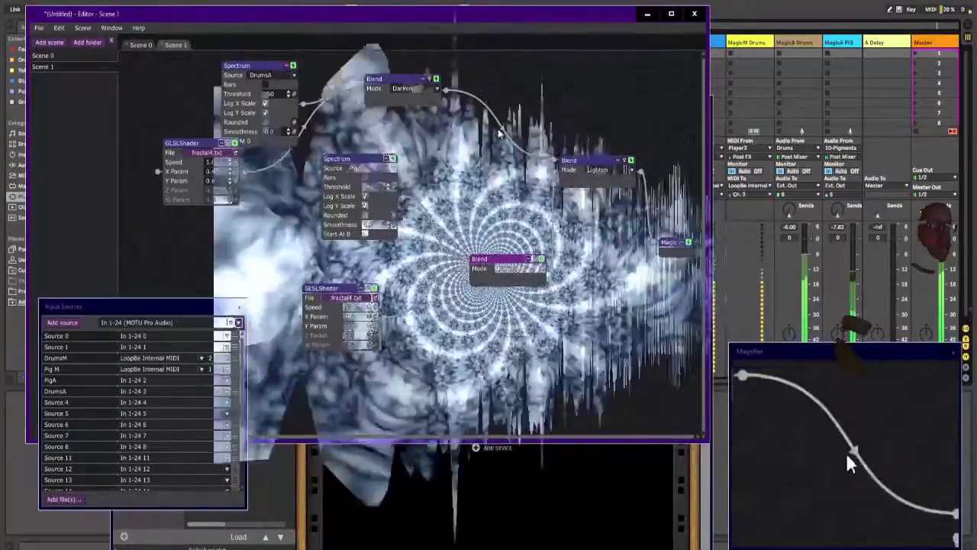
Step: Insert an ISF Circle Wrap Distortion between the DrumsA branch's Darken Blend and the Lighten Blend, and align it with that branch
right_click(498, 125)
mouse_move(496, 125)
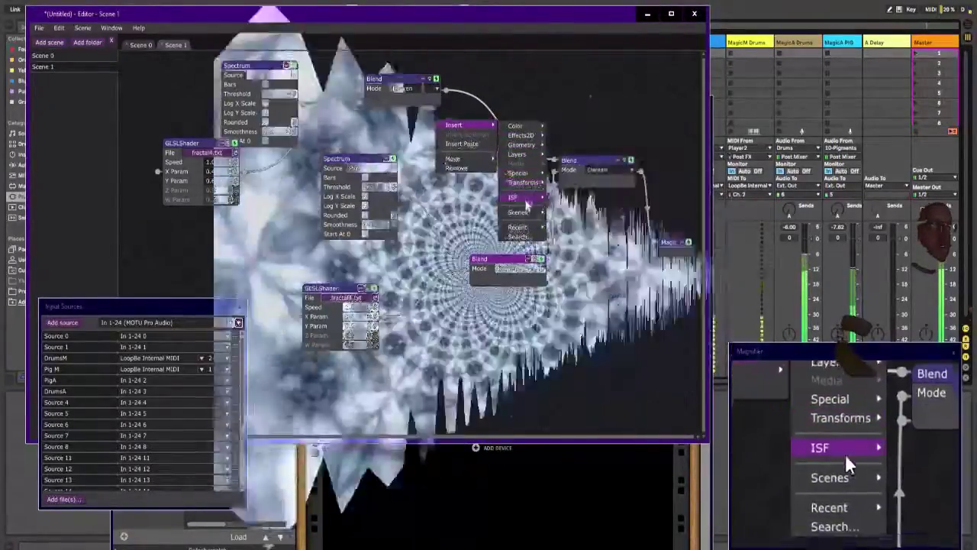
mouse_move(534, 197)
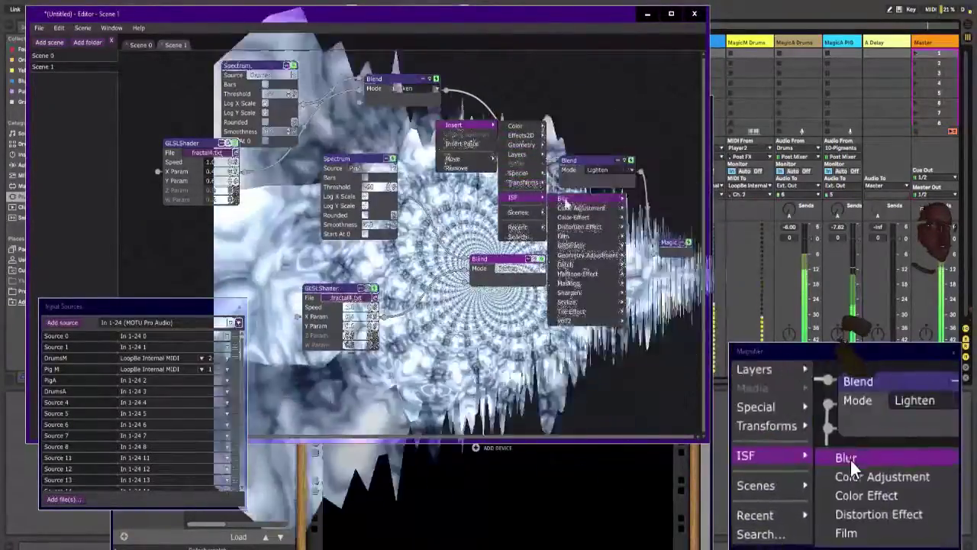
mouse_move(574, 227)
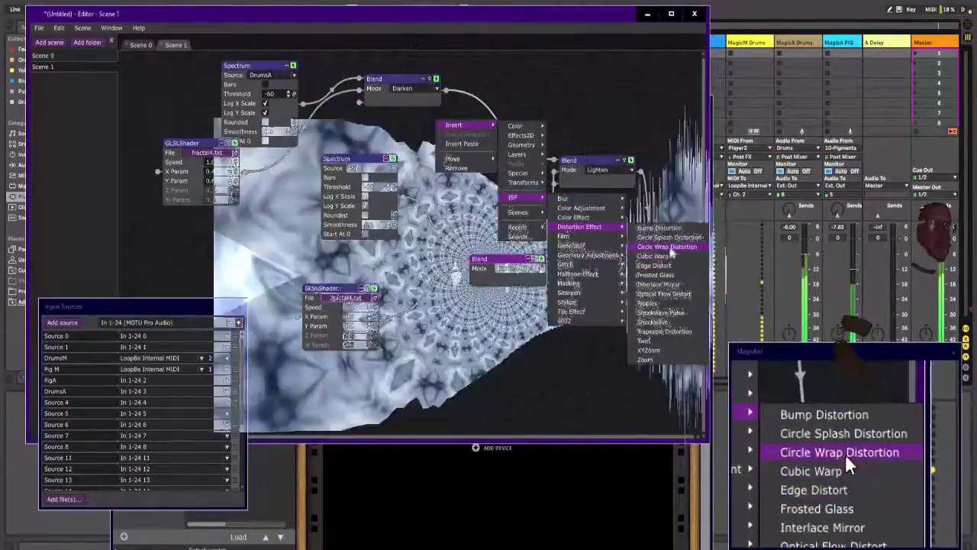
click(668, 247)
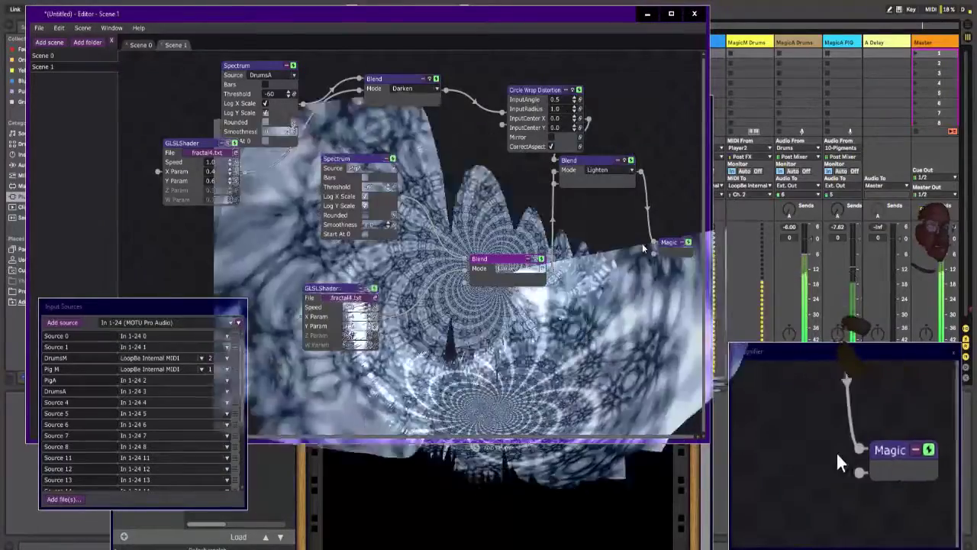
drag(538, 89, 508, 66)
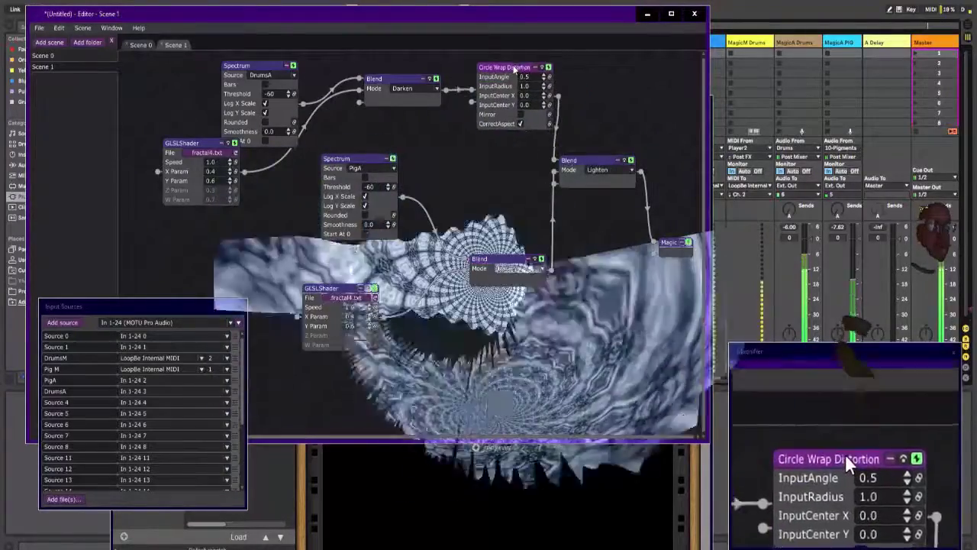
Step: Insert a Circle Wrap Distortion between the PigA branch's Darken Blend and the Lighten Blend, with its InputAngle set to 0.0
right_click(548, 237)
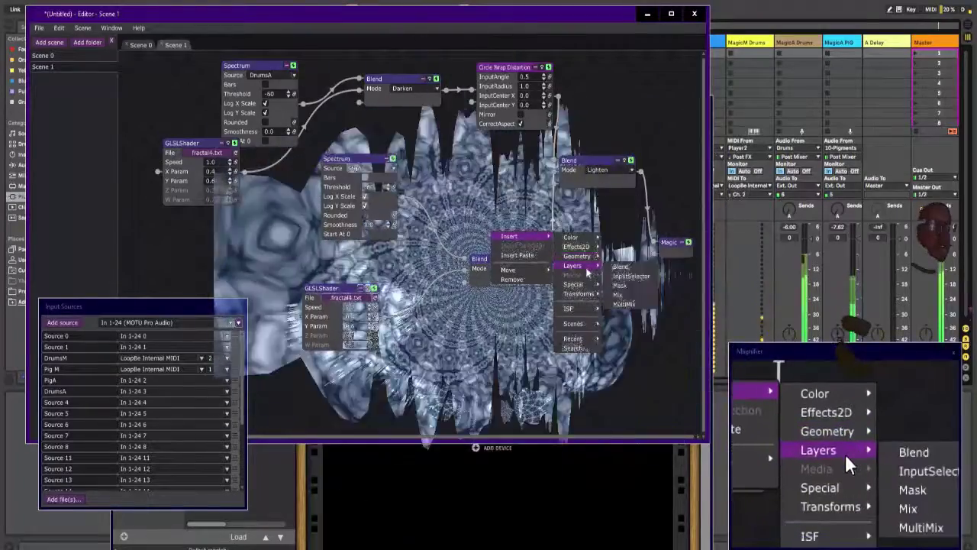
mouse_move(584, 284)
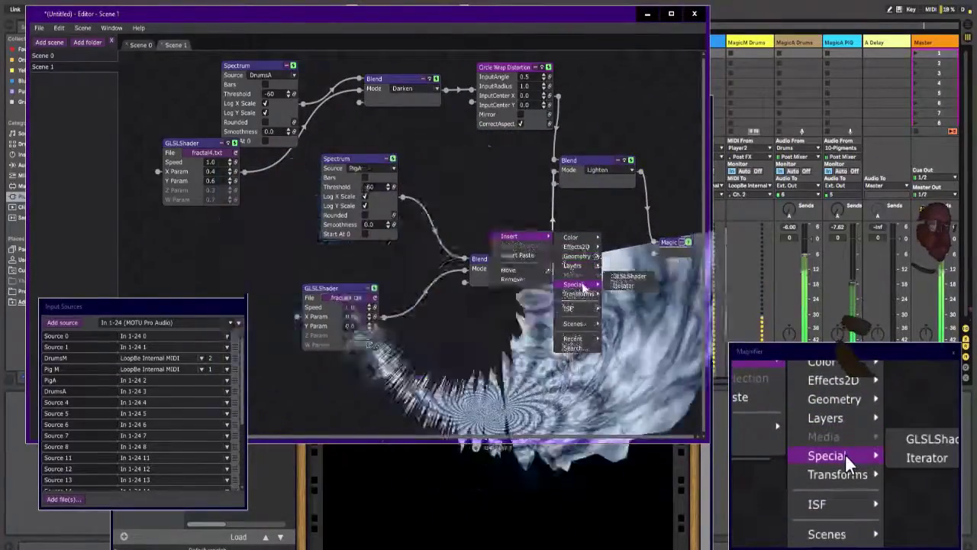
mouse_move(570, 309)
mouse_move(634, 207)
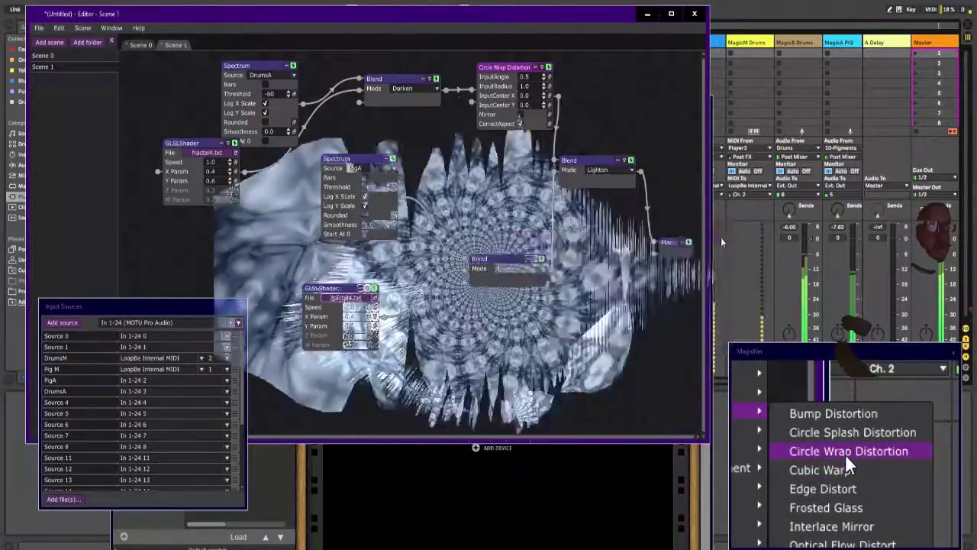
click(717, 236)
drag(591, 203, 583, 308)
drag(505, 258, 419, 254)
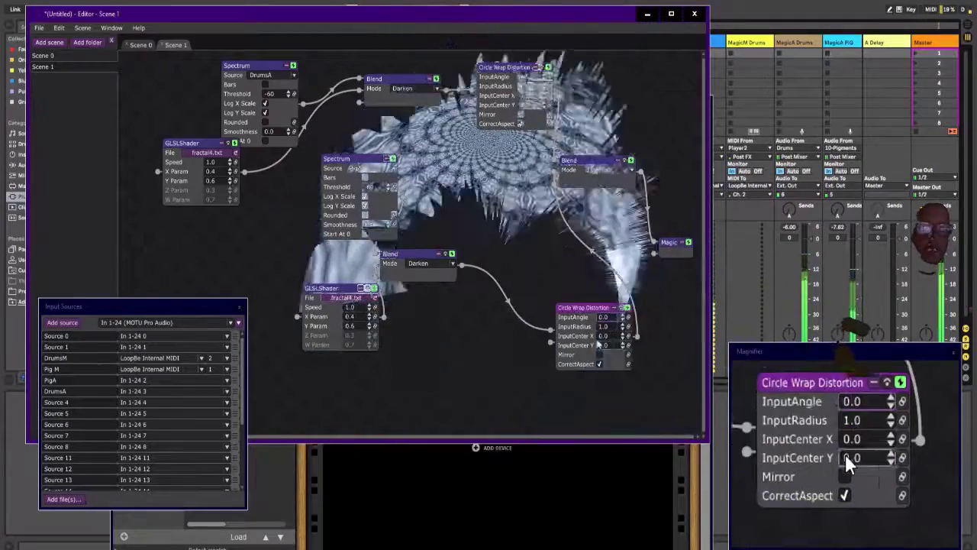
Step: Rearrange the PigA branch modules, the upper Circle Wrap Distortion and the Lighten Blend into a more compact layout
drag(578, 308, 522, 265)
drag(423, 255, 432, 275)
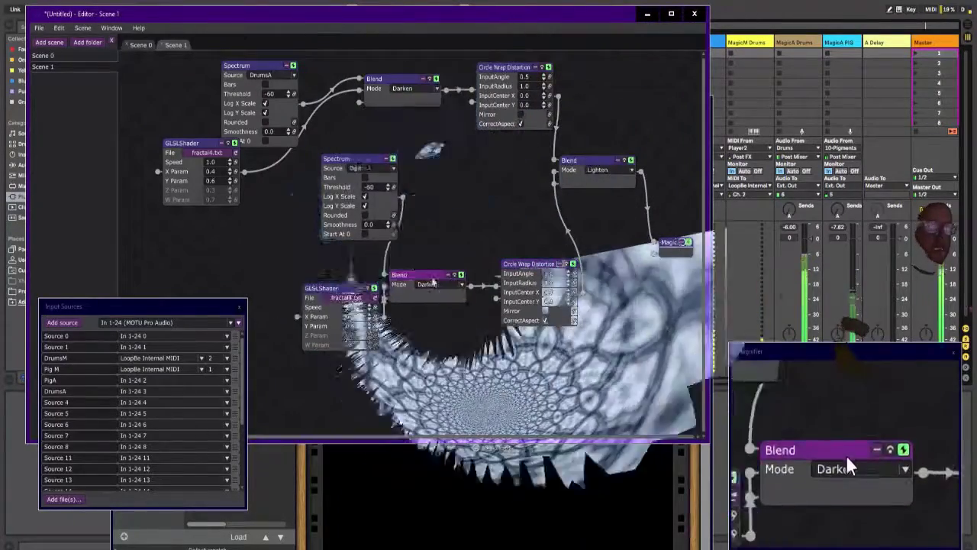
drag(342, 289, 285, 256)
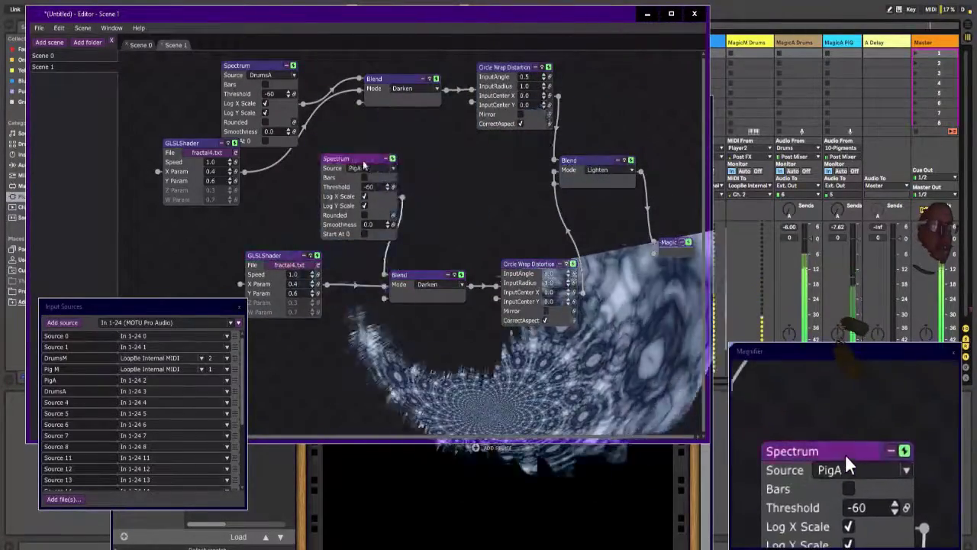
drag(356, 159, 312, 157)
drag(516, 70, 437, 64)
drag(587, 161, 544, 125)
Step: Create a new scene and add Scene 0 to it as a module
click(82, 27)
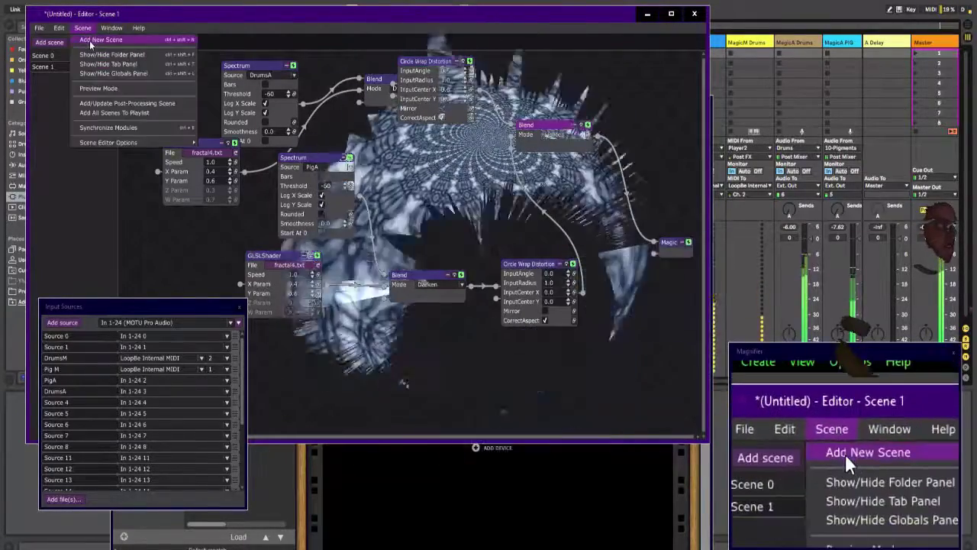
click(98, 38)
right_click(302, 119)
mouse_move(313, 121)
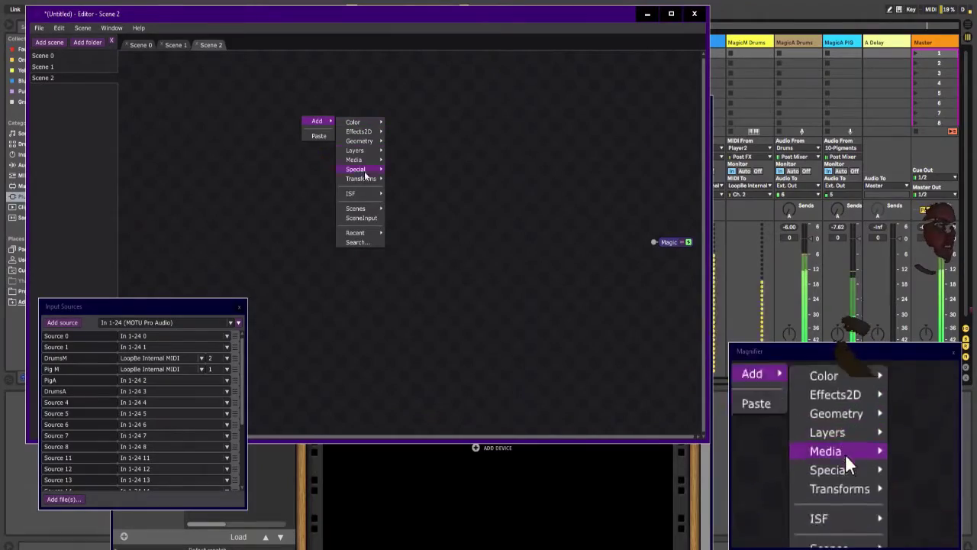
mouse_move(368, 210)
click(407, 210)
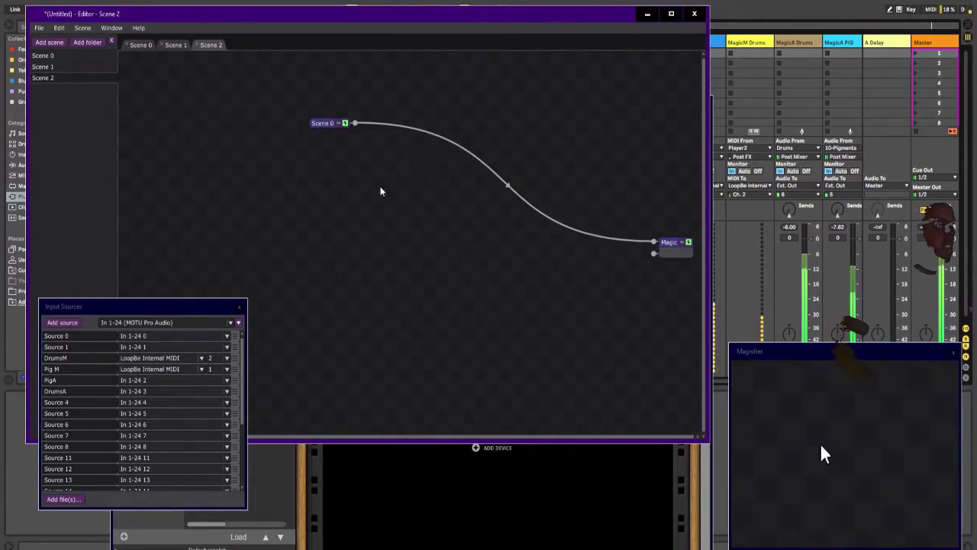
Step: Add Scene 1 as a second module below Scene 0
right_click(345, 187)
mouse_move(358, 190)
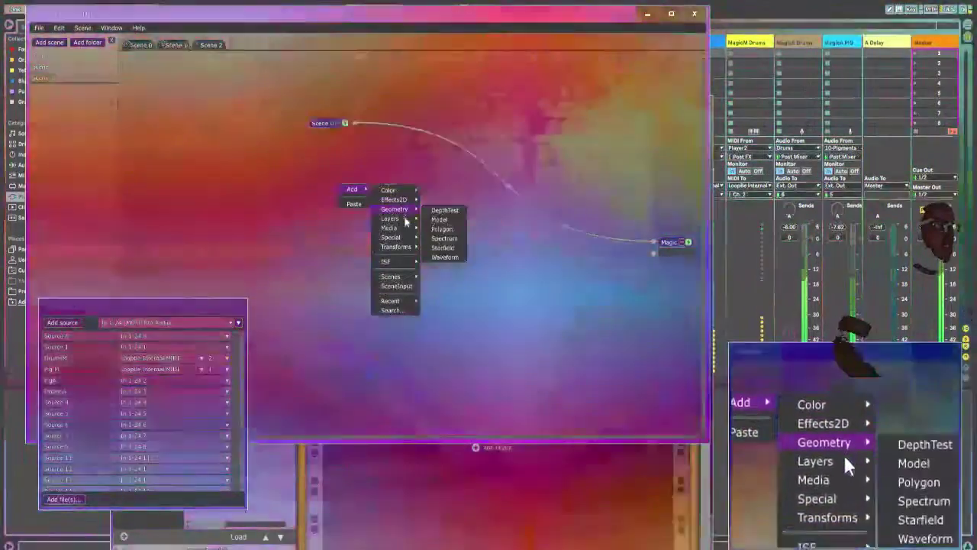
mouse_move(404, 219)
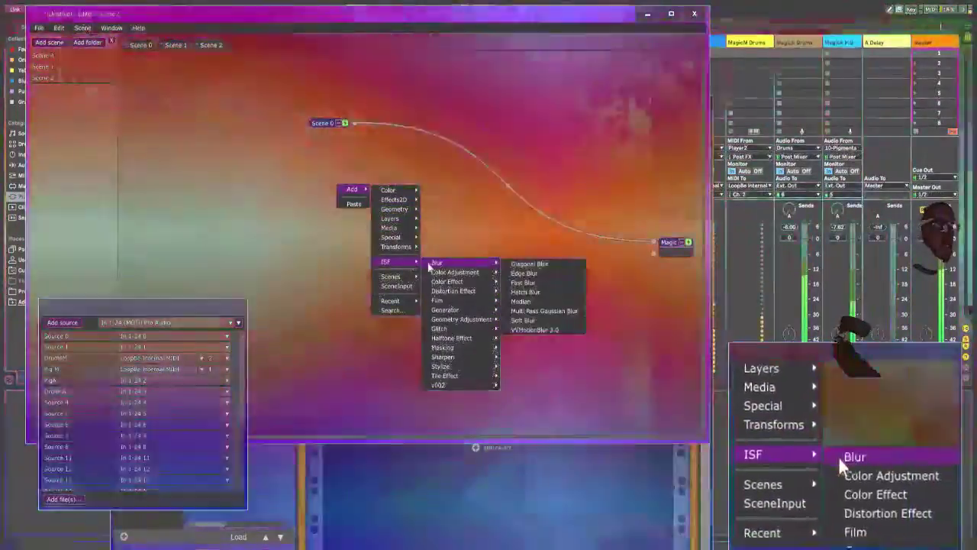
mouse_move(396, 278)
click(442, 268)
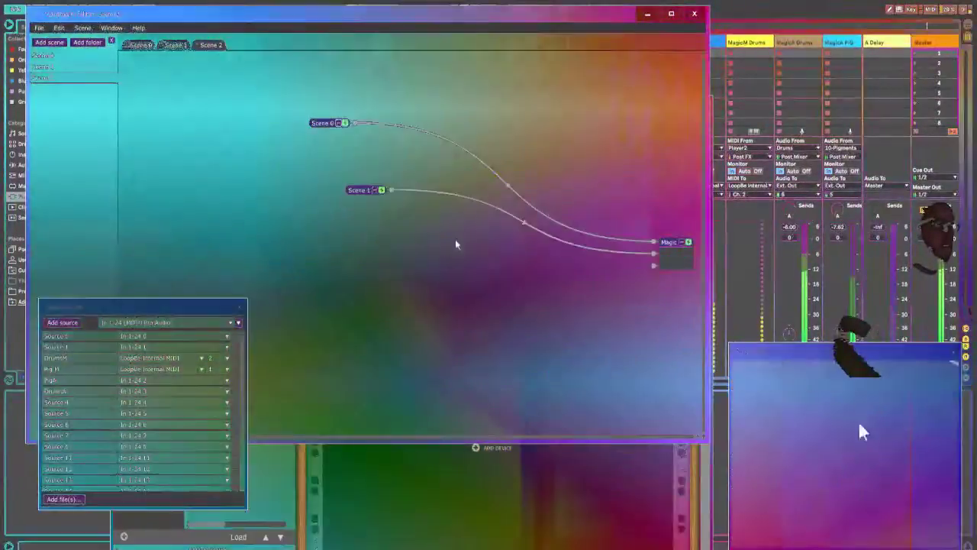
Step: Insert a Blend that combines Scene 0 and Scene 1 before the Magic output, and move it level with Scene 0
right_click(518, 210)
mouse_move(518, 206)
mouse_move(538, 233)
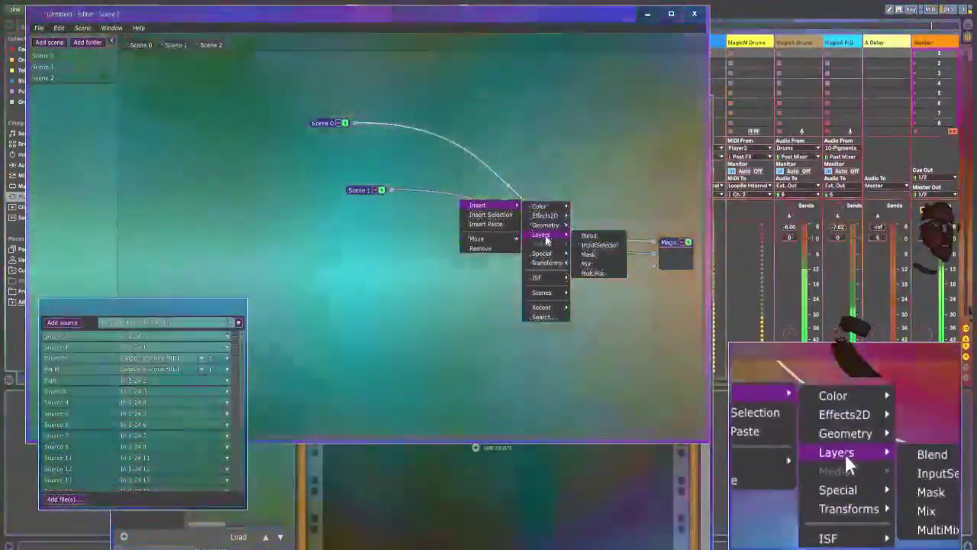
click(591, 234)
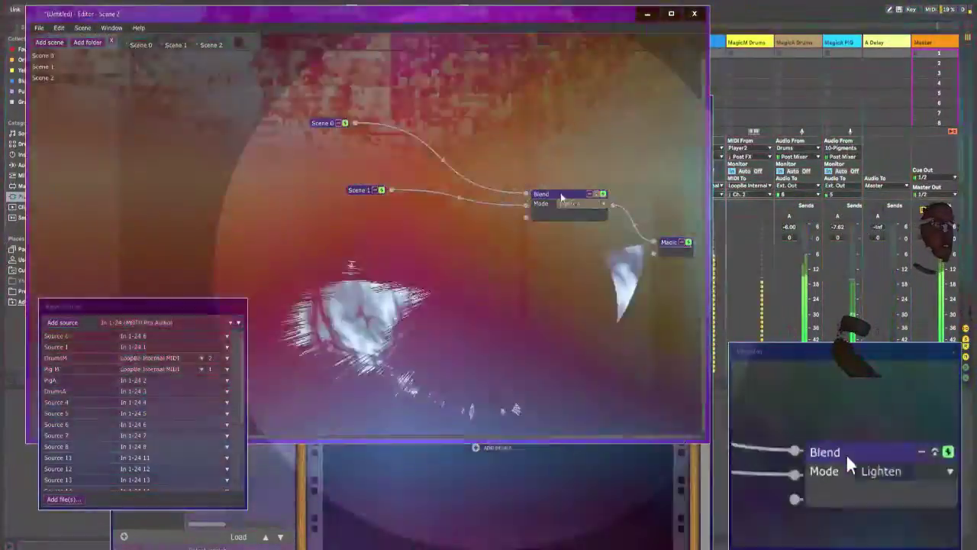
drag(563, 194, 539, 129)
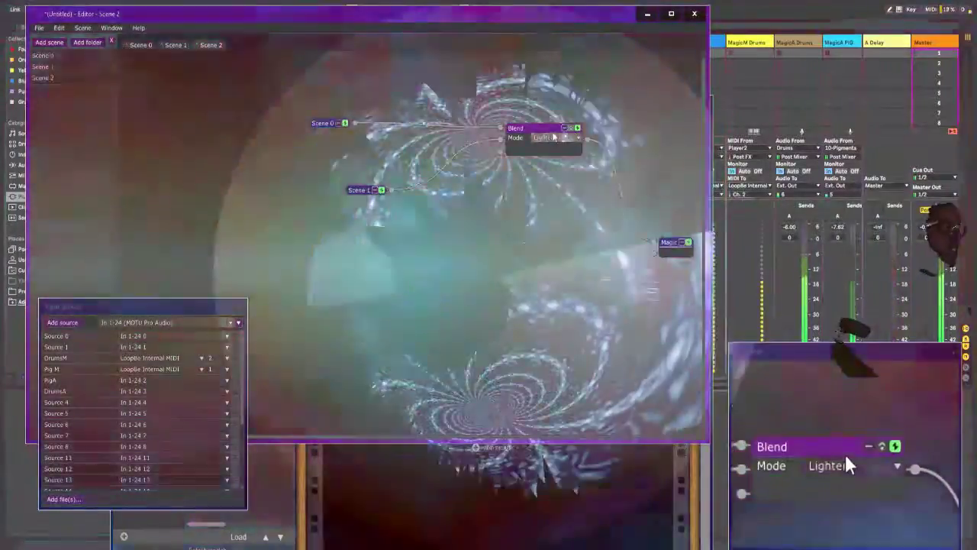
Step: Step through the Blend's modes from Darken through Add and Negation, and settle on Overlay
click(554, 138)
click(551, 158)
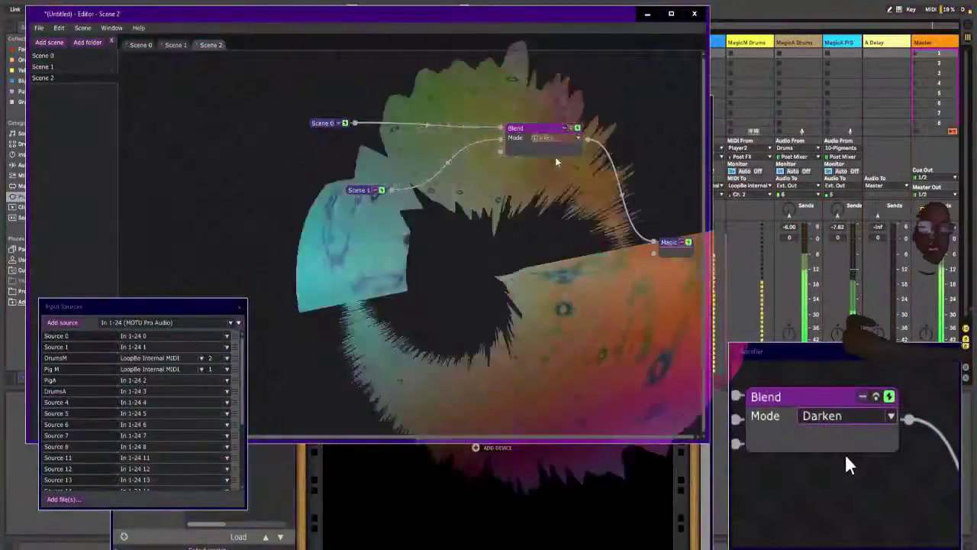
key(Down)
key(Down)
key(Down)
key(Down)
key(Down)
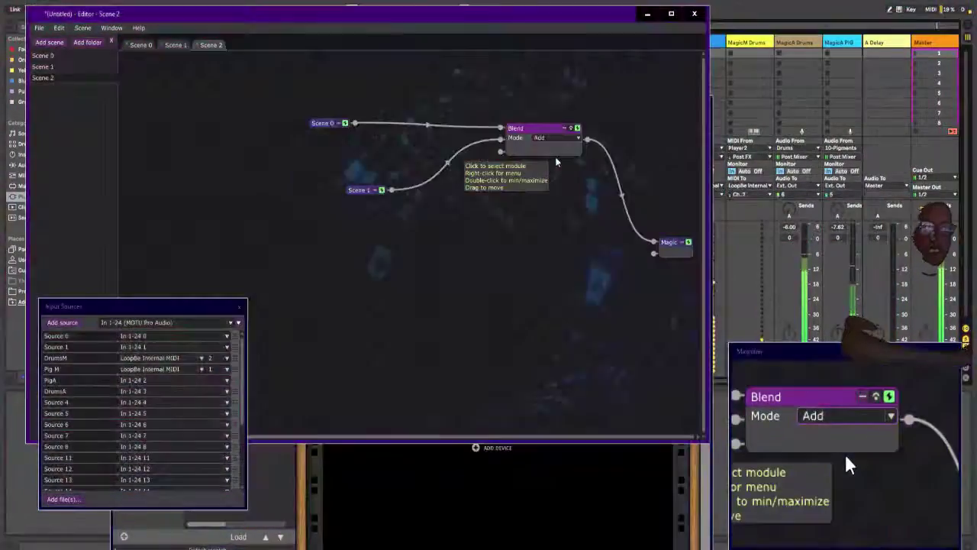
key(Down)
key(Down)
key(Down)
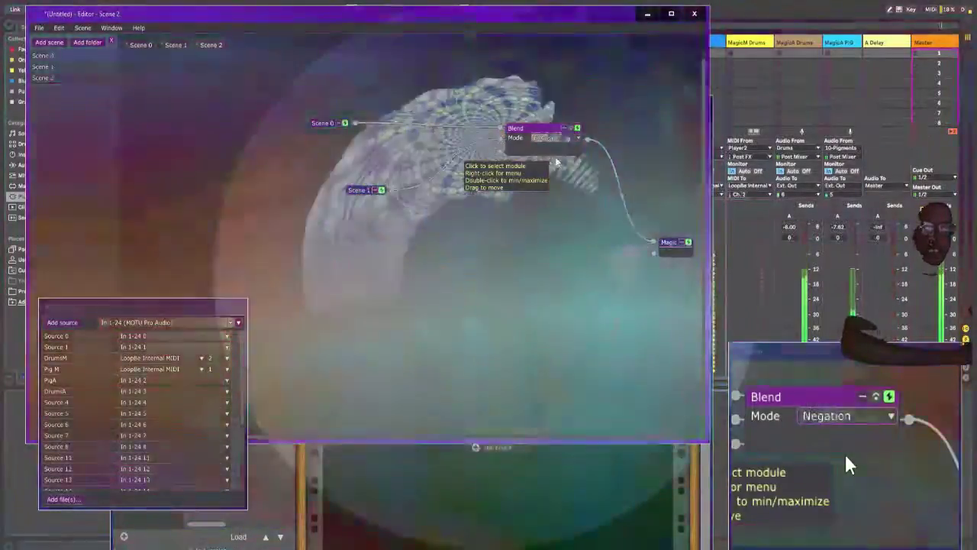
key(Down)
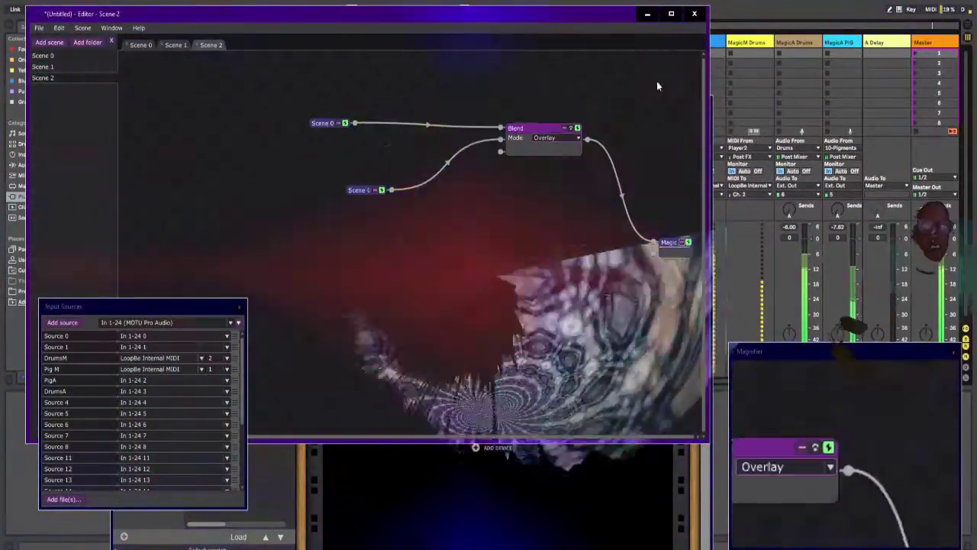
Step: Switch to Ableton Live, move the Reason Rack plugin window off the track headers, and unfold the Drums group
click(807, 0)
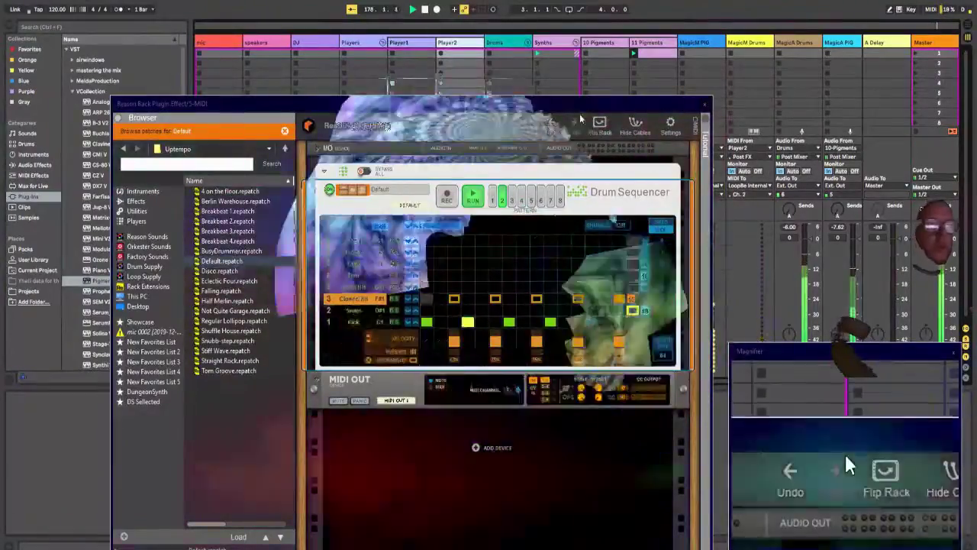
drag(579, 112, 561, 32)
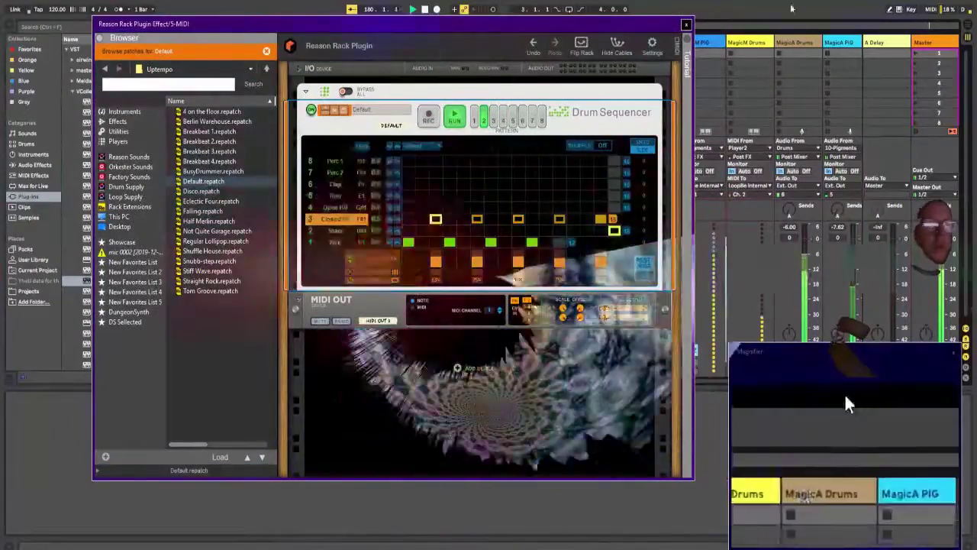
drag(637, 28, 617, 156)
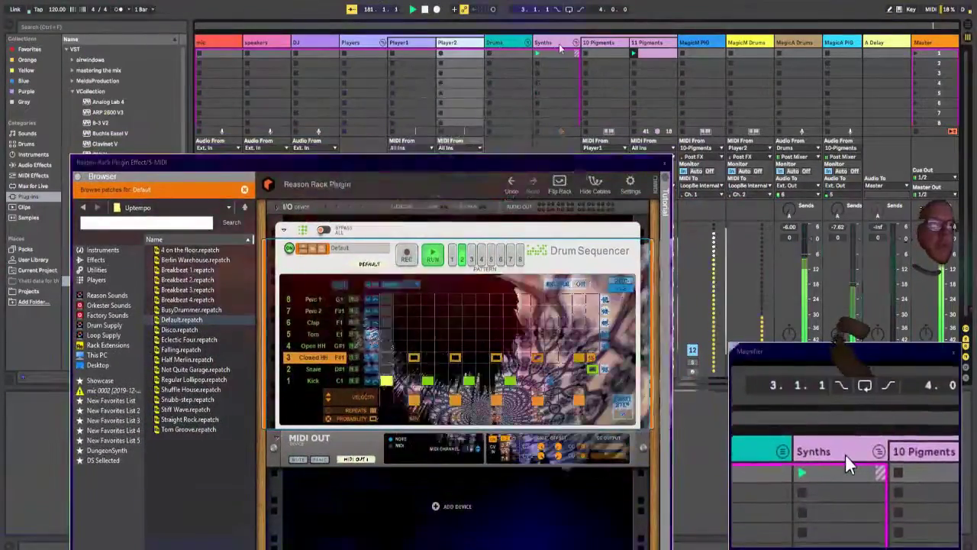
click(563, 44)
click(517, 46)
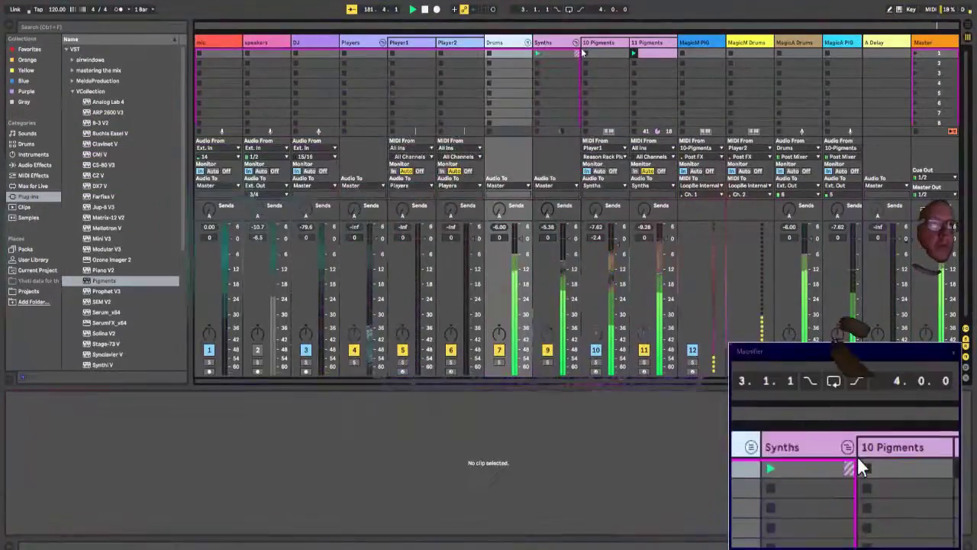
click(699, 45)
click(527, 43)
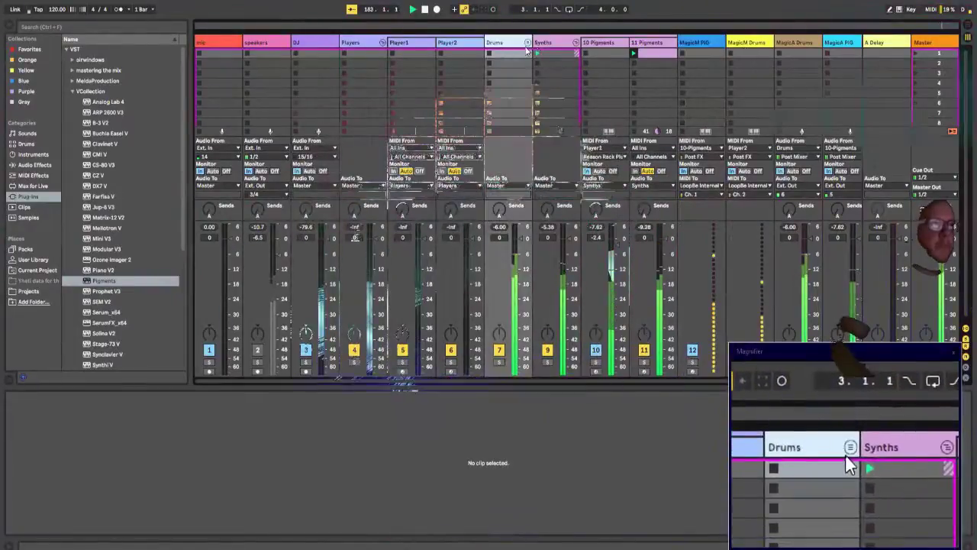
click(527, 43)
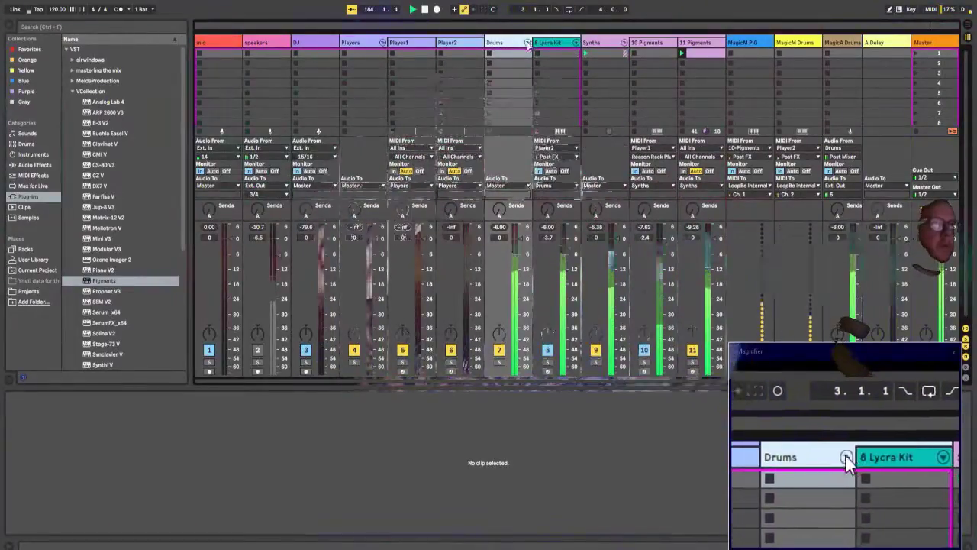
Step: Add a Drum Buss with Transients at 0.16 to the 8 Lycra Kit track, and set the kit's Delay macro to 70 %
click(547, 45)
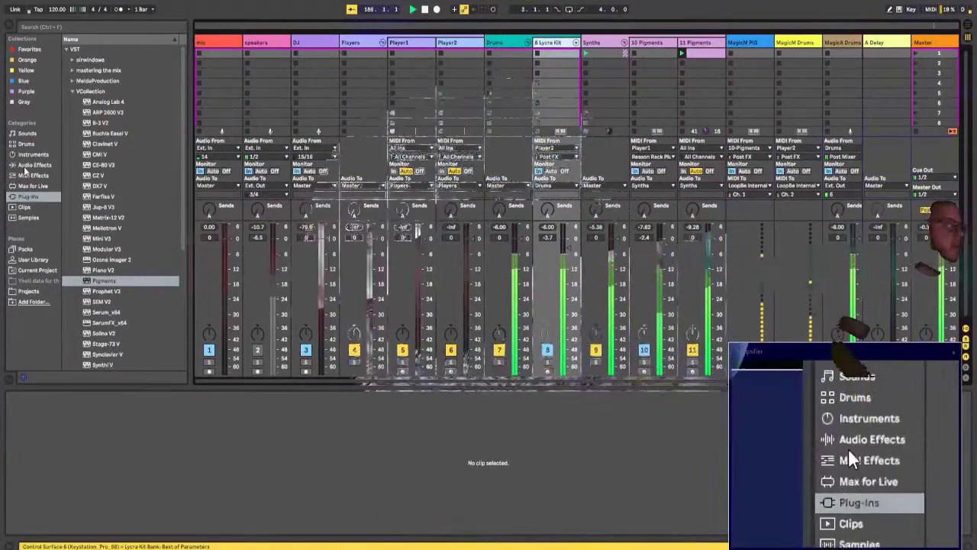
click(33, 164)
drag(84, 166, 551, 41)
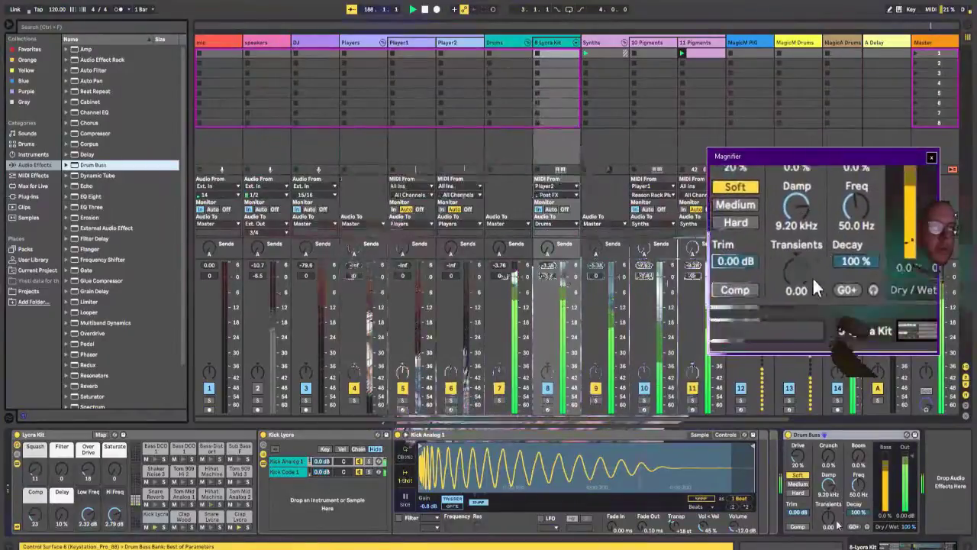
mouse_move(828, 516)
mouse_down()
mouse_move(828, 534)
mouse_move(828, 516)
mouse_up()
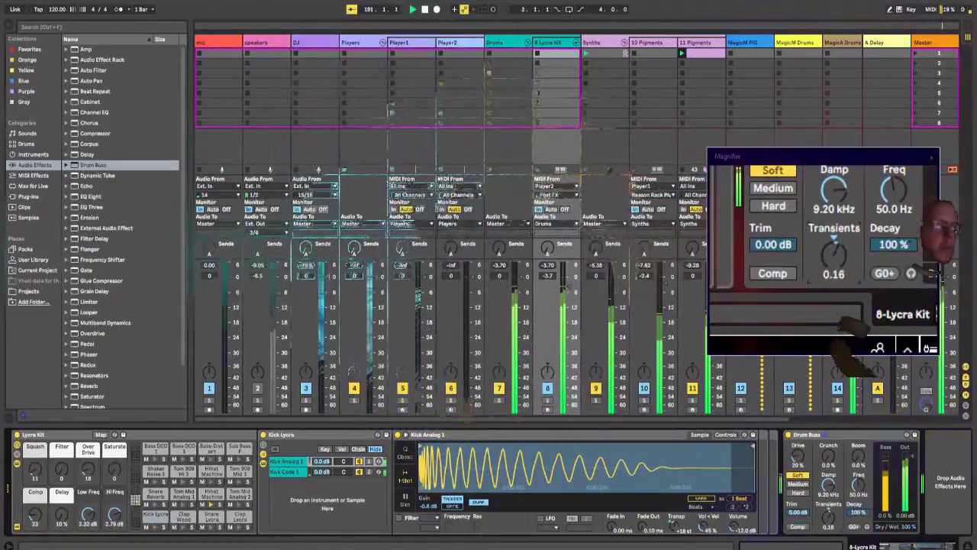
drag(63, 516, 64, 497)
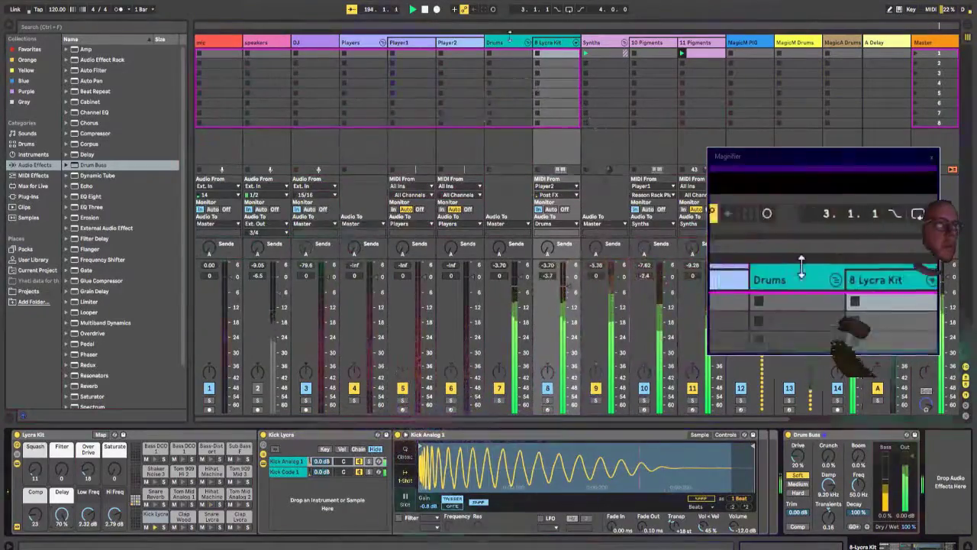
Step: Switch Player2's Drum Sequencer to pattern 1, and turn down the Delay macro on the 8 Lycra Kit track
click(452, 42)
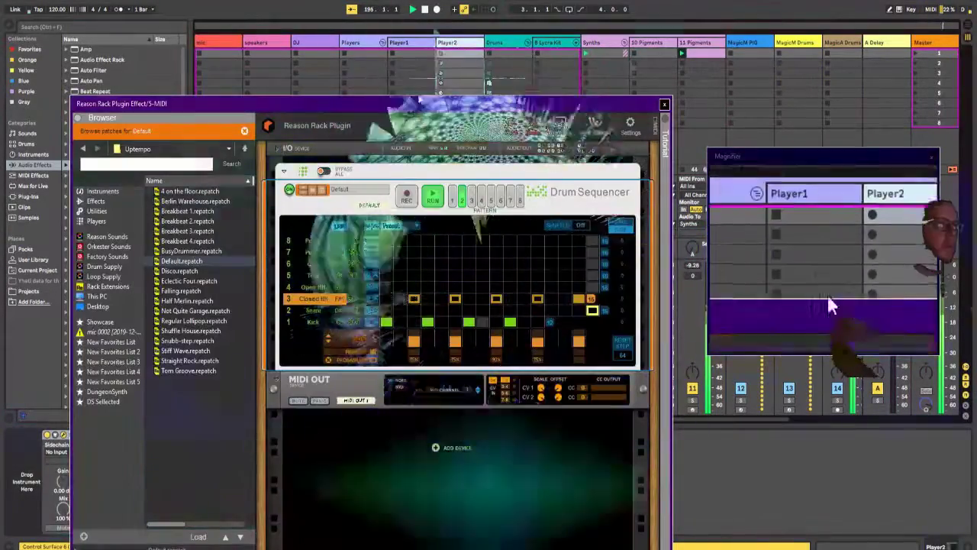
click(452, 198)
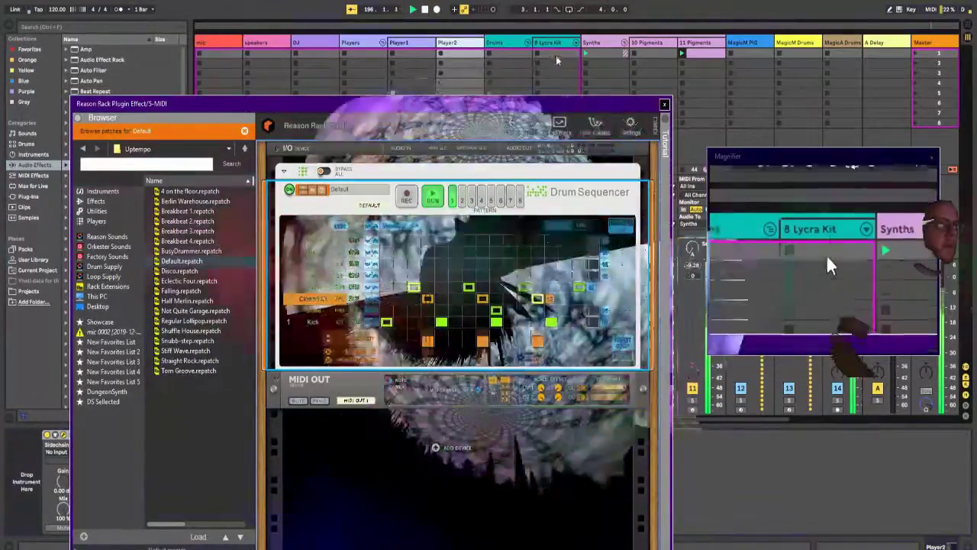
click(557, 60)
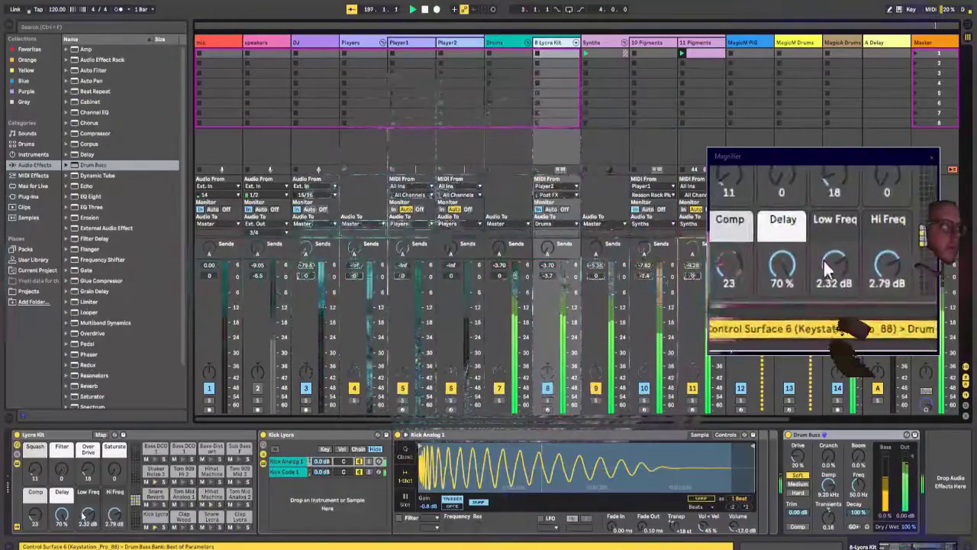
drag(63, 516, 62, 543)
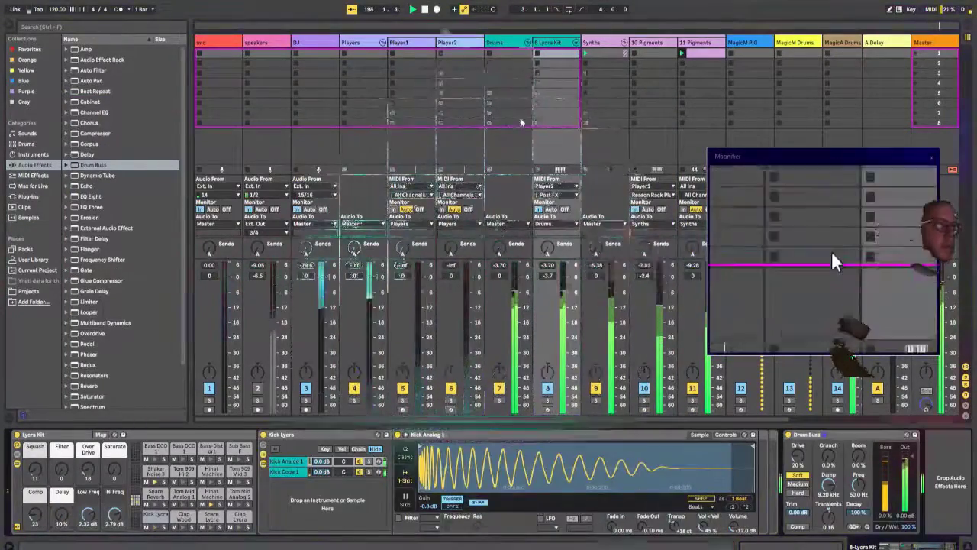
Step: Show Player1's Reason Rack plugin and move its window clear of the device controls
click(422, 48)
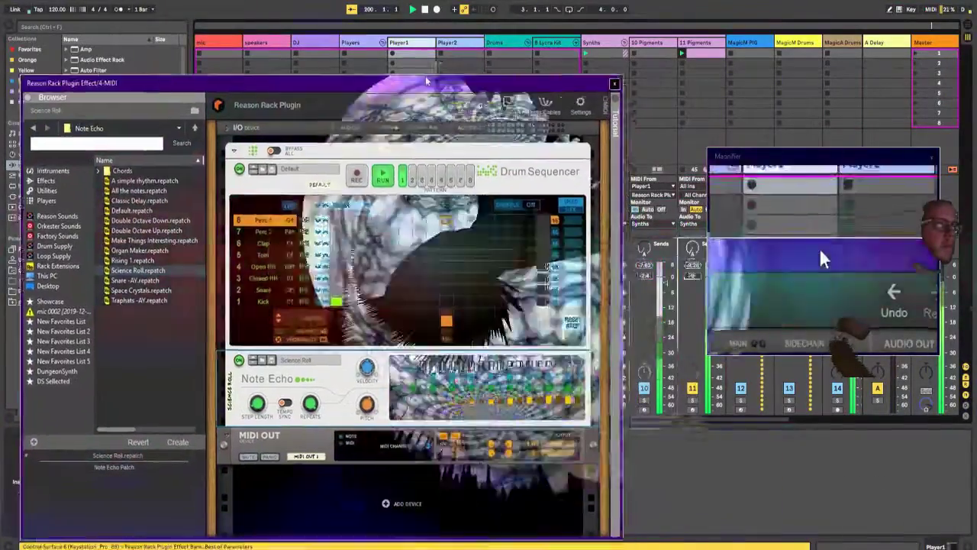
drag(425, 81, 605, 17)
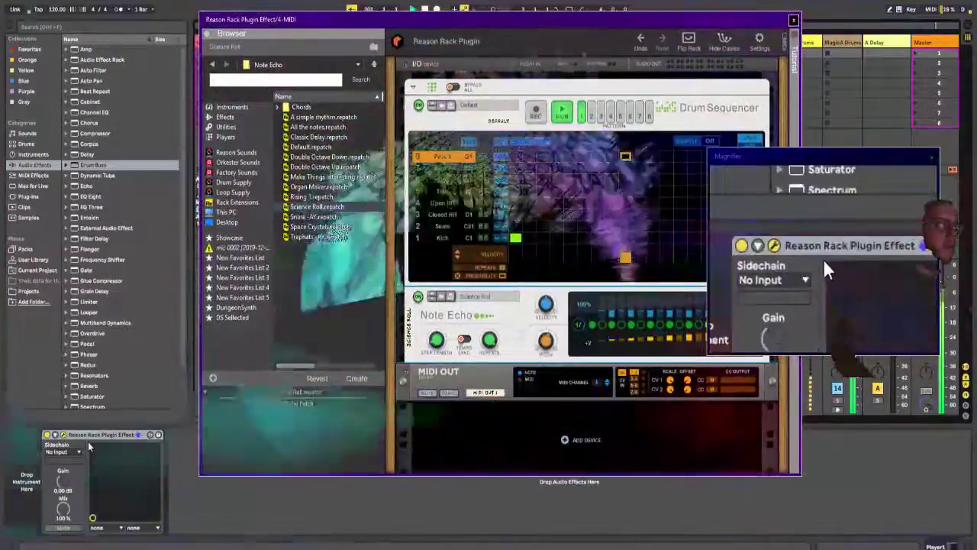
drag(517, 23, 579, 68)
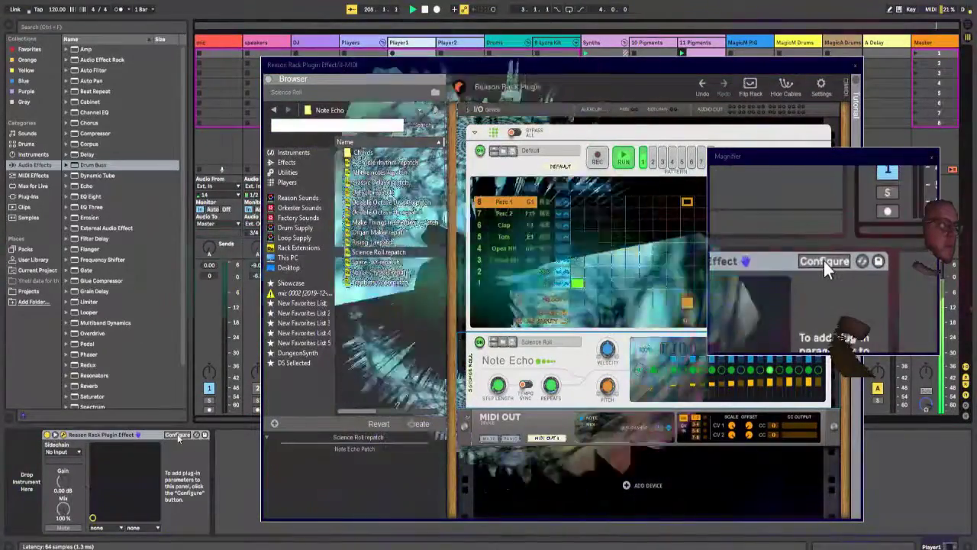
Step: Configure the Drum Sequencer's pattern select as a parameter of Player1's Reason Rack device, and set it to 0.3973 for pattern 3
click(177, 435)
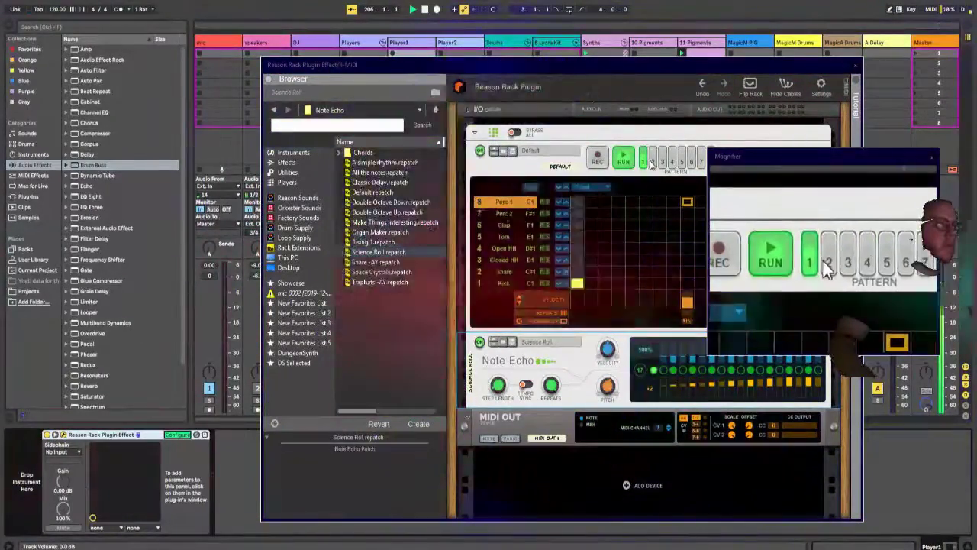
click(652, 162)
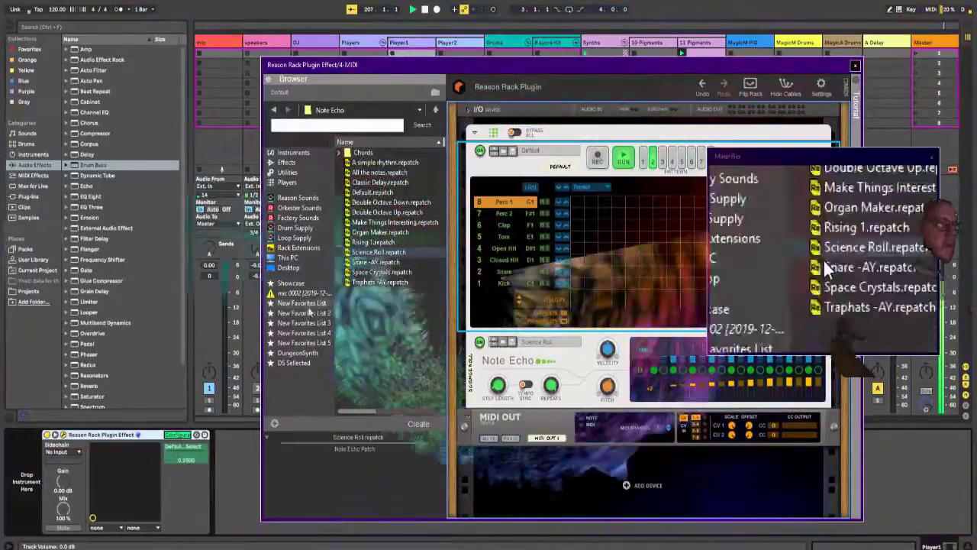
click(179, 435)
mouse_move(176, 455)
mouse_down()
mouse_move(172, 467)
mouse_move(173, 433)
mouse_move(173, 446)
mouse_up()
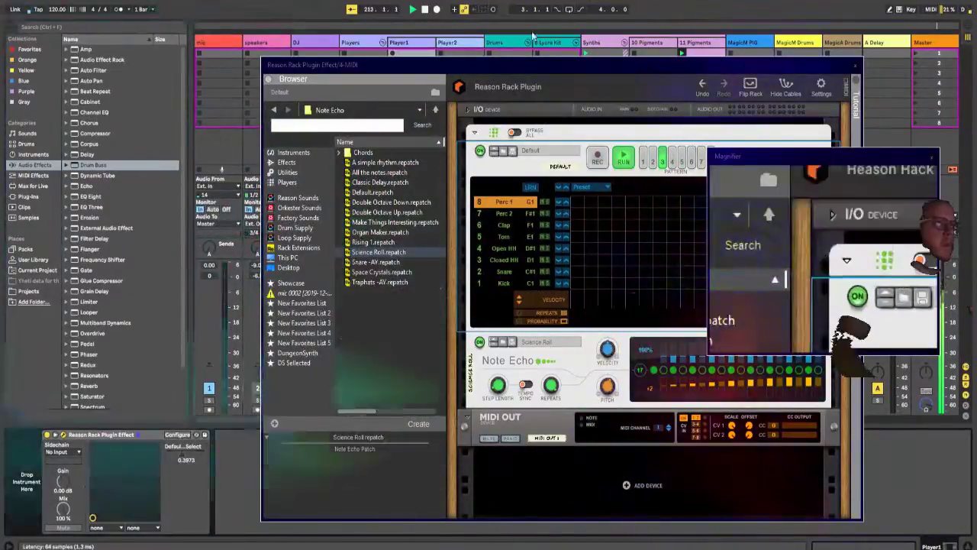
Step: Move Player1's Reason Rack window and the Magnifier window apart so the whole Drum Sequencer can be seen
drag(638, 66, 394, 66)
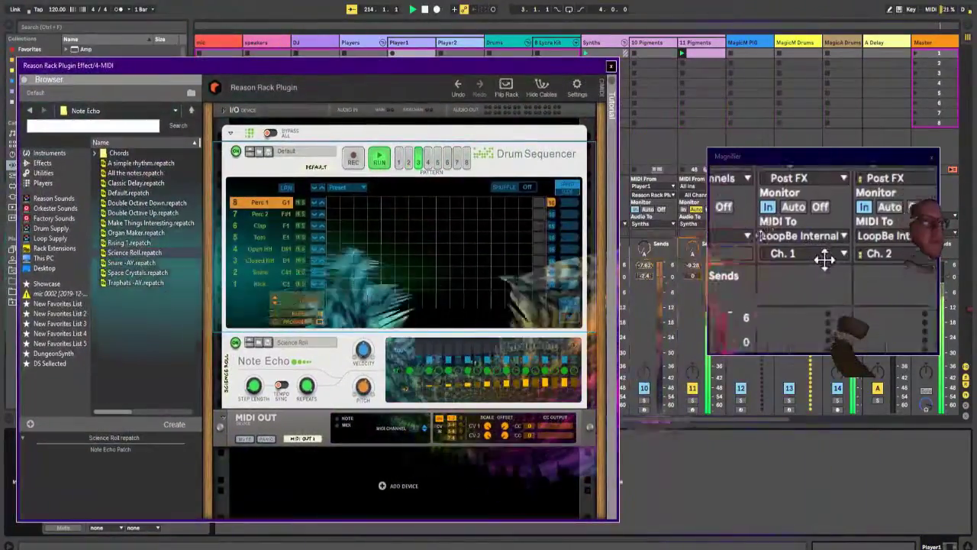
drag(755, 235, 802, 246)
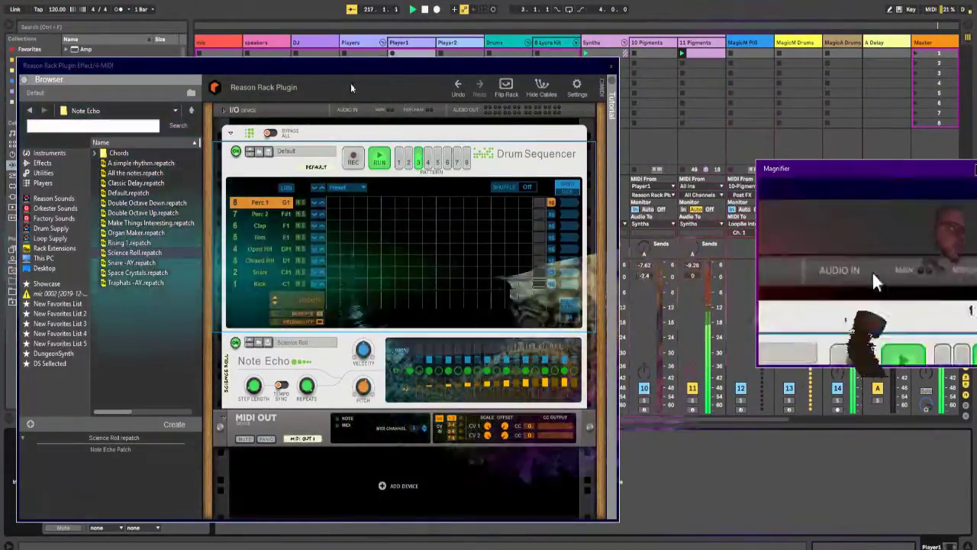
Step: Move Player1's Reason Rack window clear of the device controls and set its pattern select to 0.1644 for pattern 1
drag(336, 75, 571, 30)
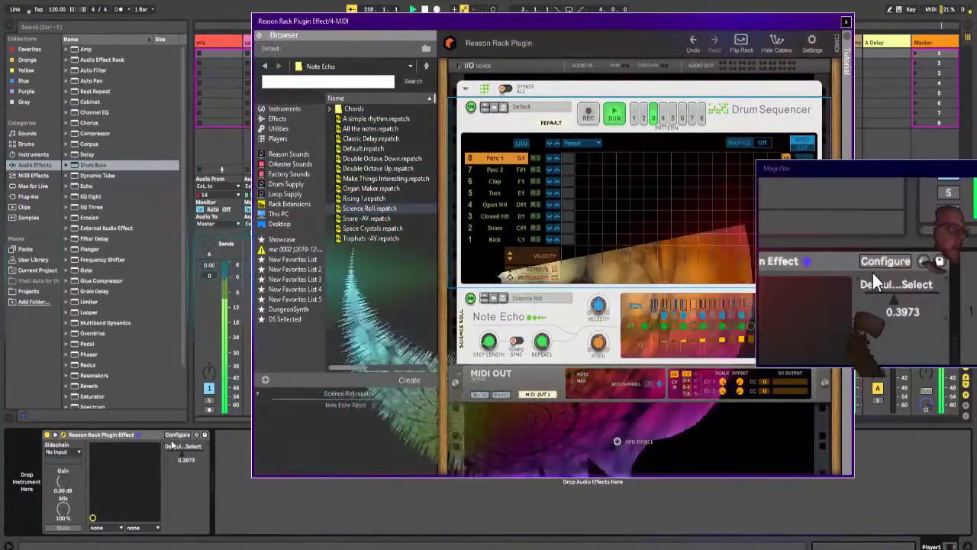
click(181, 454)
drag(183, 453, 183, 476)
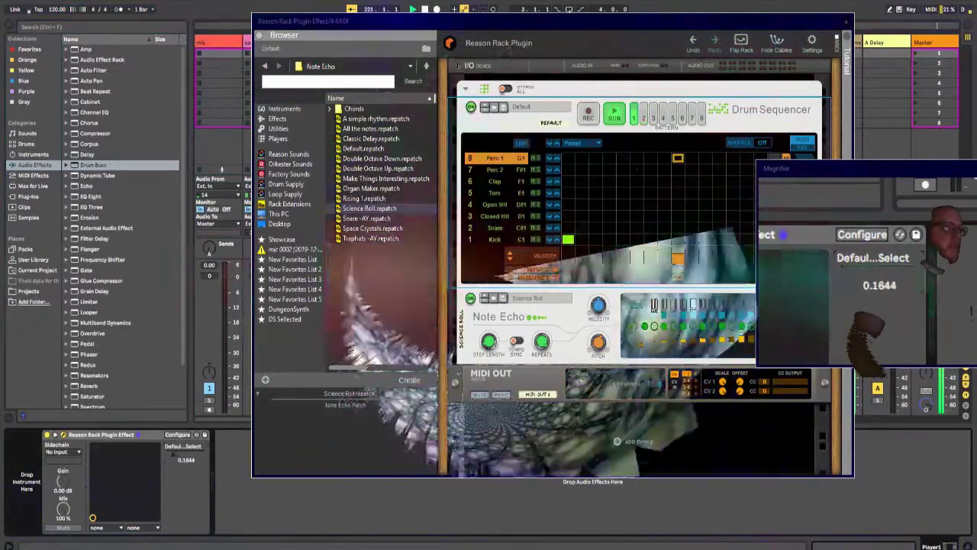
Step: Move Player1's Reason Rack window away, then show Player2's Reason Rack plugin with its window clear of the device controls
drag(789, 21, 828, 254)
click(449, 47)
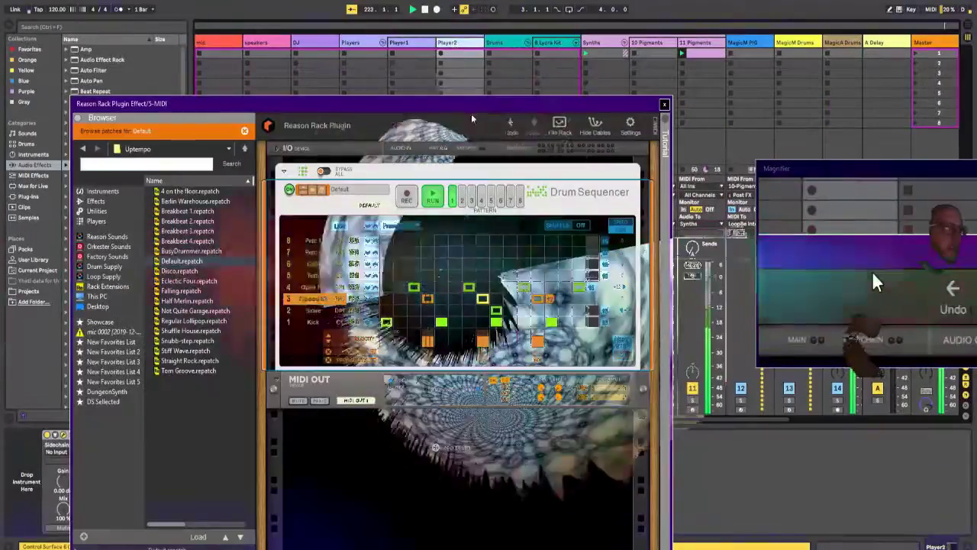
drag(460, 109, 518, 71)
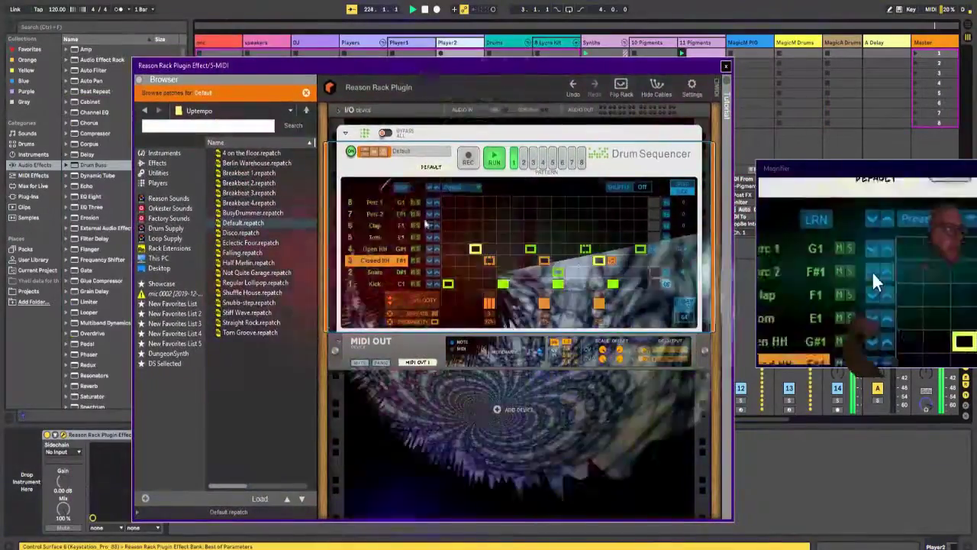
drag(432, 71, 535, 48)
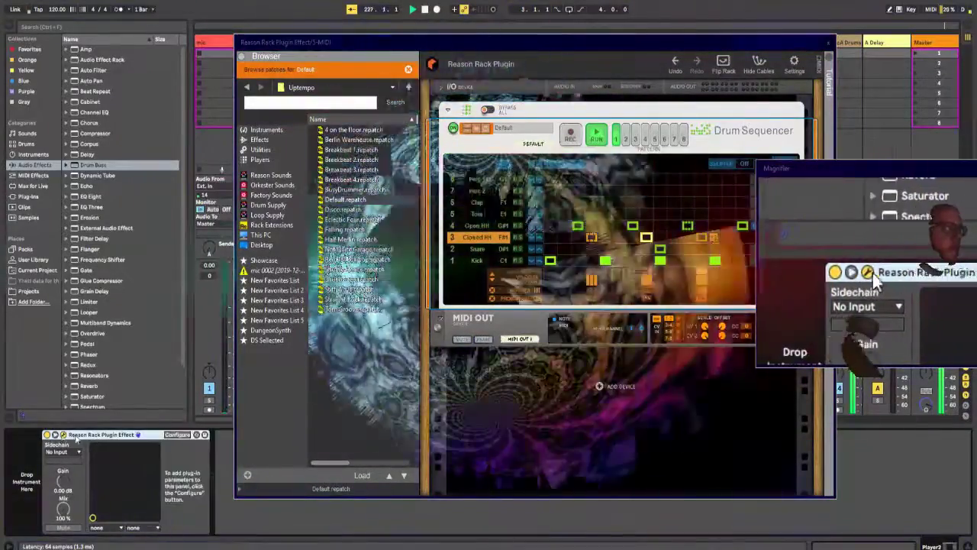
Step: Configure the Drum Sequencer's pattern select as a parameter of Player2's Reason Rack device, and set it to 0.3425 for pattern 3
click(177, 435)
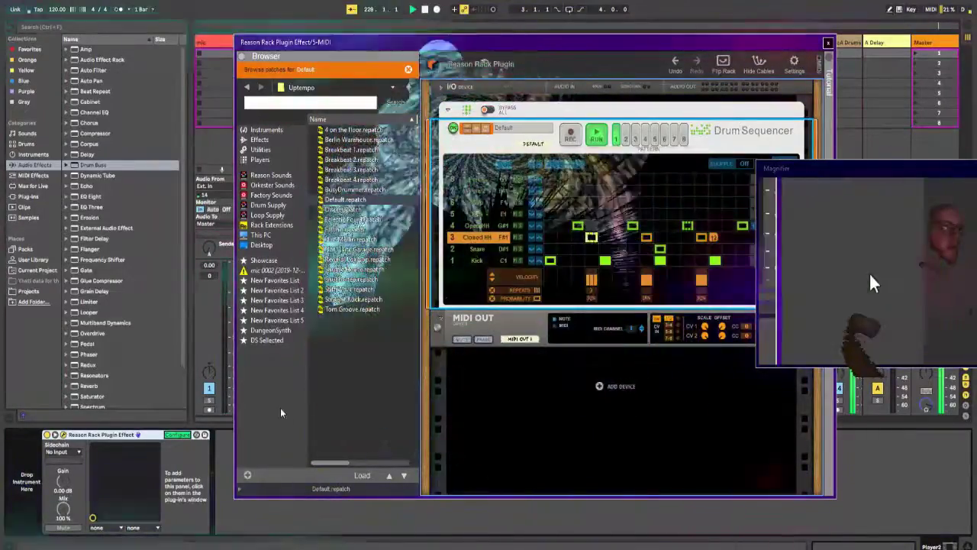
click(625, 140)
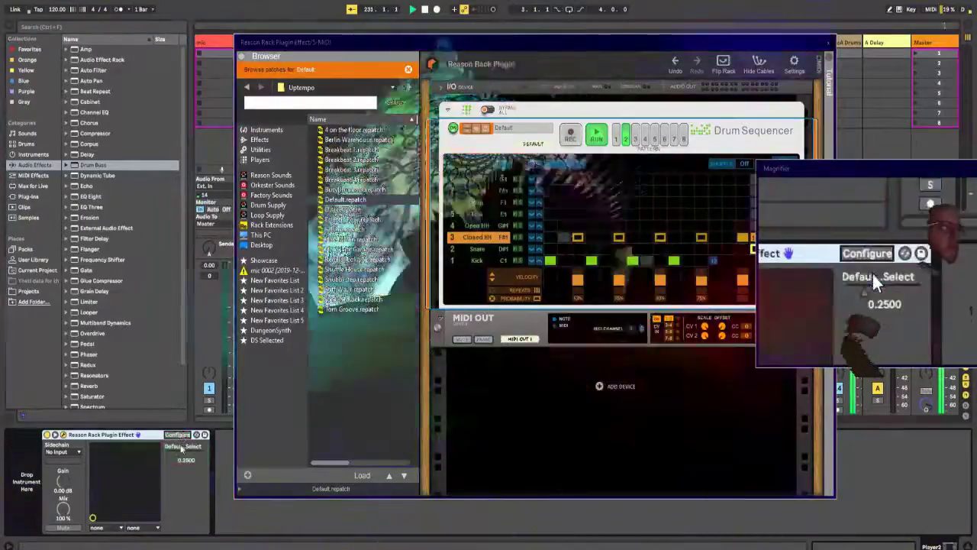
mouse_move(181, 448)
mouse_down()
mouse_move(181, 458)
mouse_move(181, 444)
mouse_up()
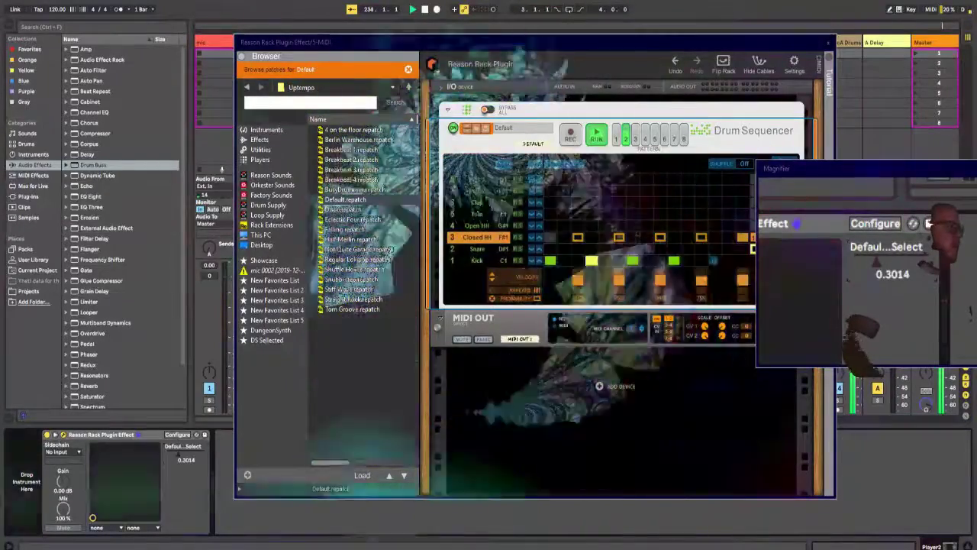
mouse_move(182, 456)
mouse_down()
mouse_move(181, 448)
mouse_move(182, 457)
mouse_up()
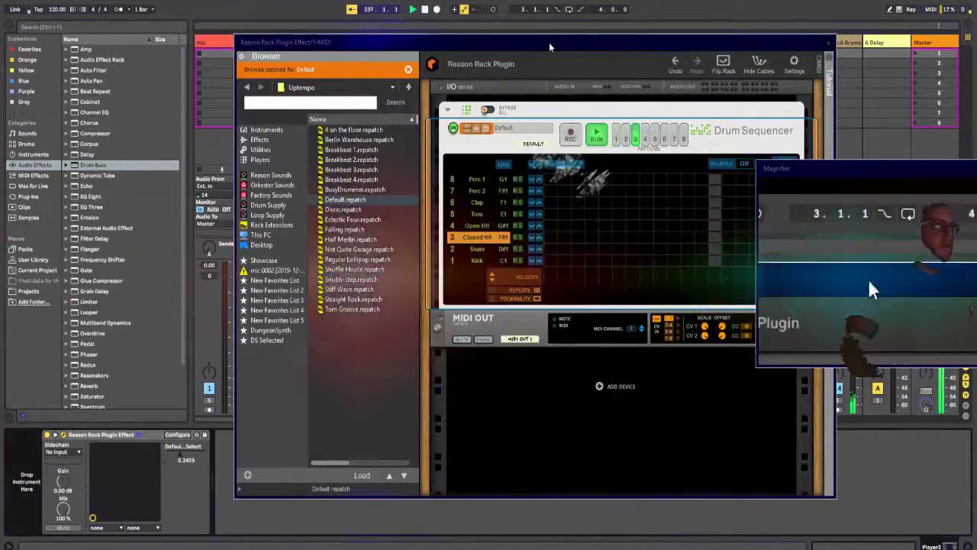
Step: Program kick hits on steps 1, 7 and 13 of Player2's pattern 3, with reduced probability on steps 7 and 13
drag(549, 47, 494, 13)
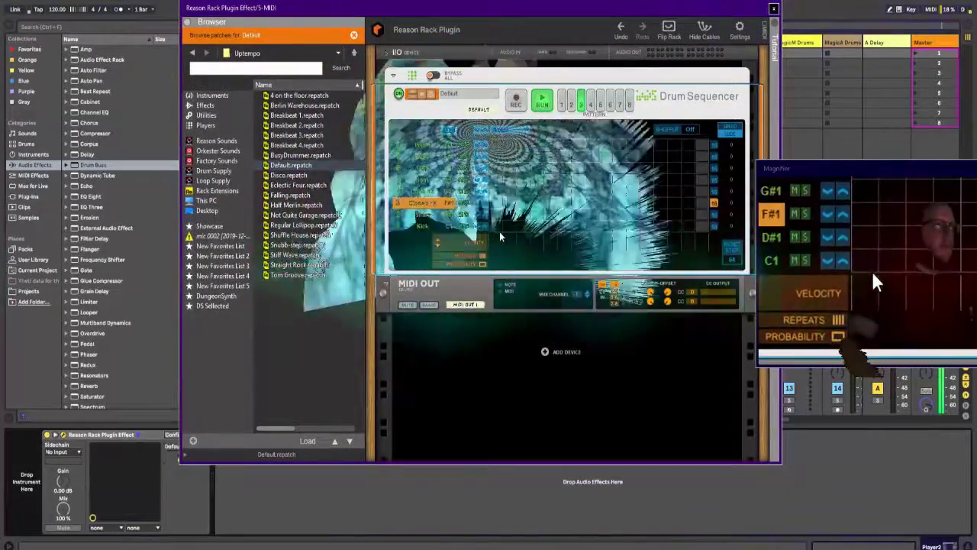
click(496, 228)
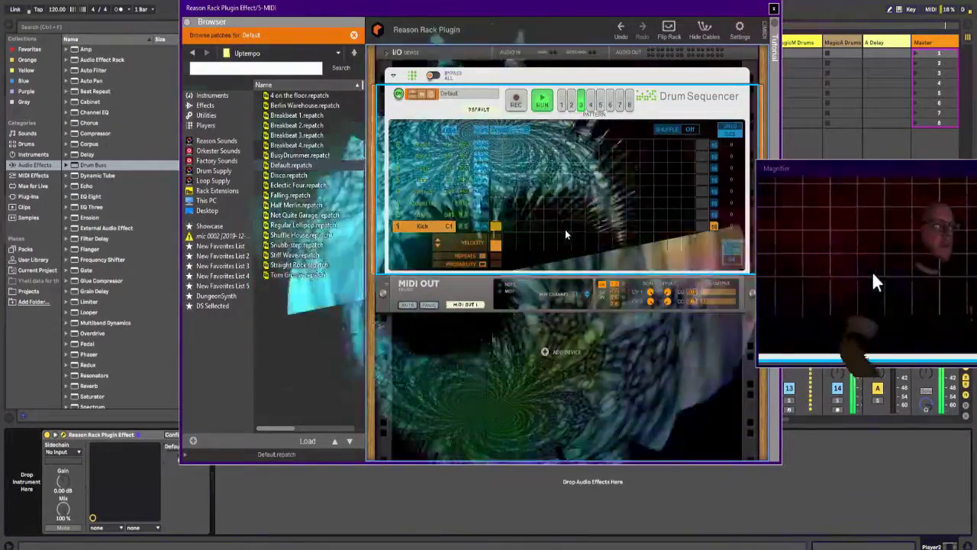
click(577, 226)
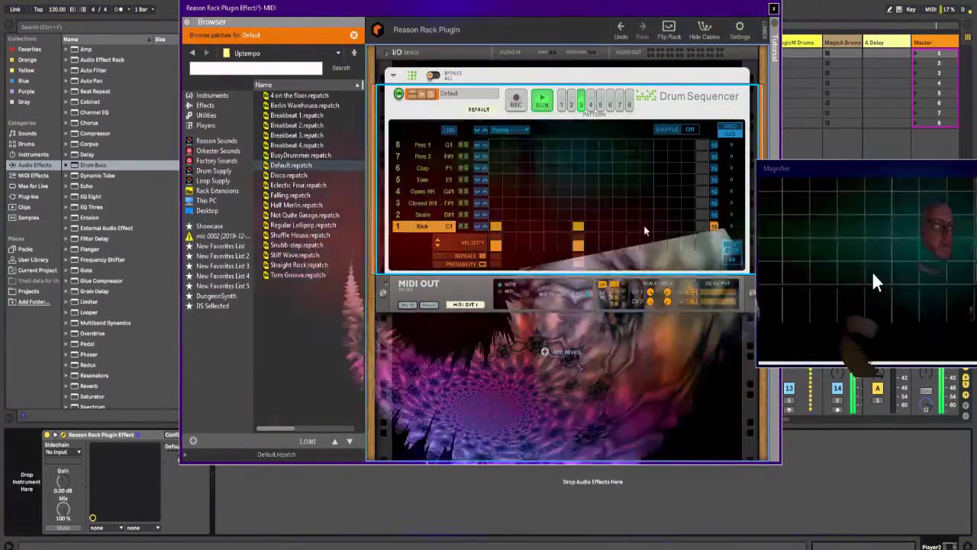
click(660, 225)
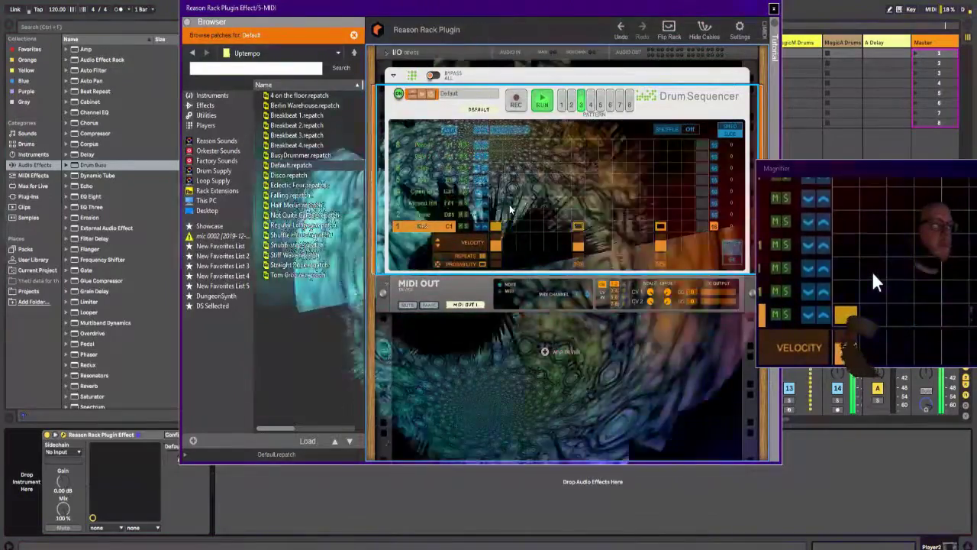
Step: Program closed hi-hats on steps 2, 3, 4, 8, 9, 12 and 14 with reduced probabilities, and shorten the row to 14 steps
click(510, 205)
click(524, 204)
click(540, 204)
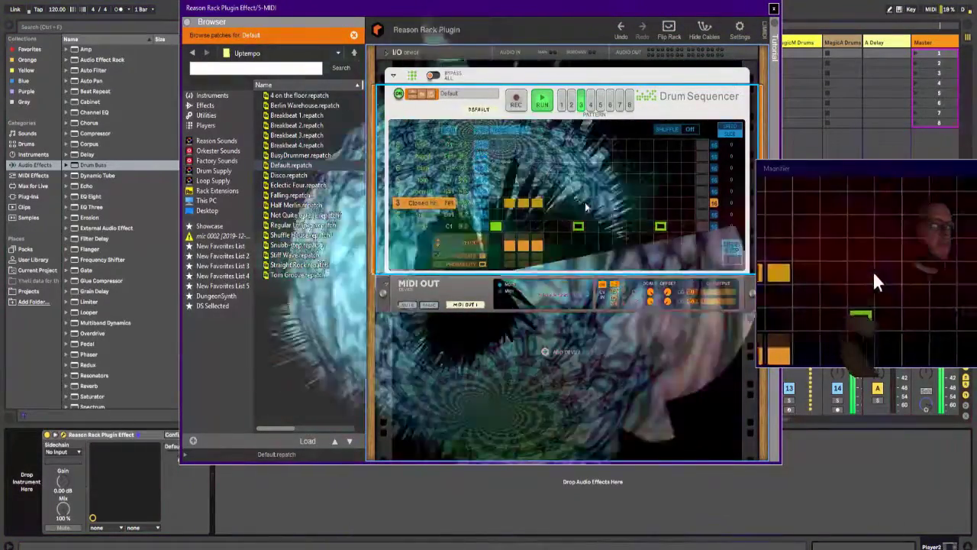
click(592, 203)
click(605, 203)
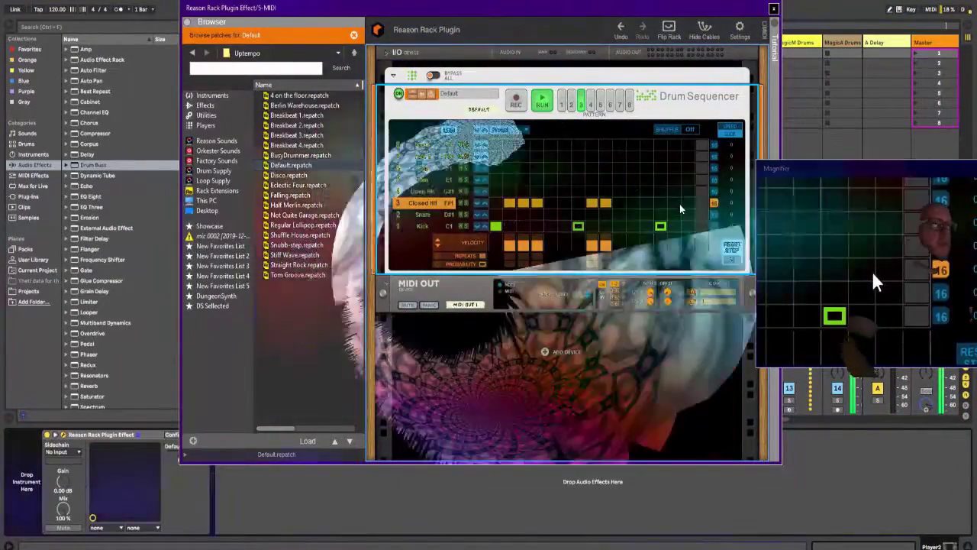
click(648, 203)
click(675, 203)
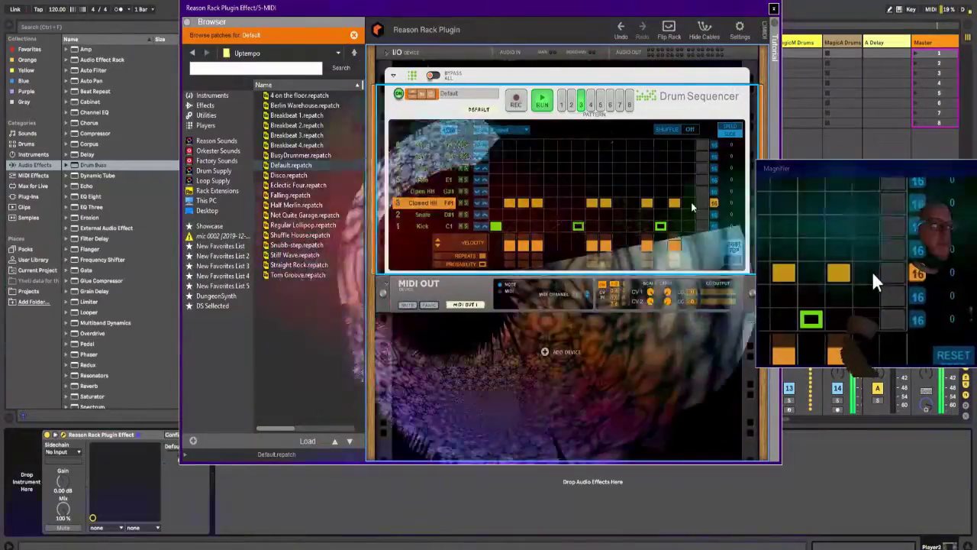
click(700, 203)
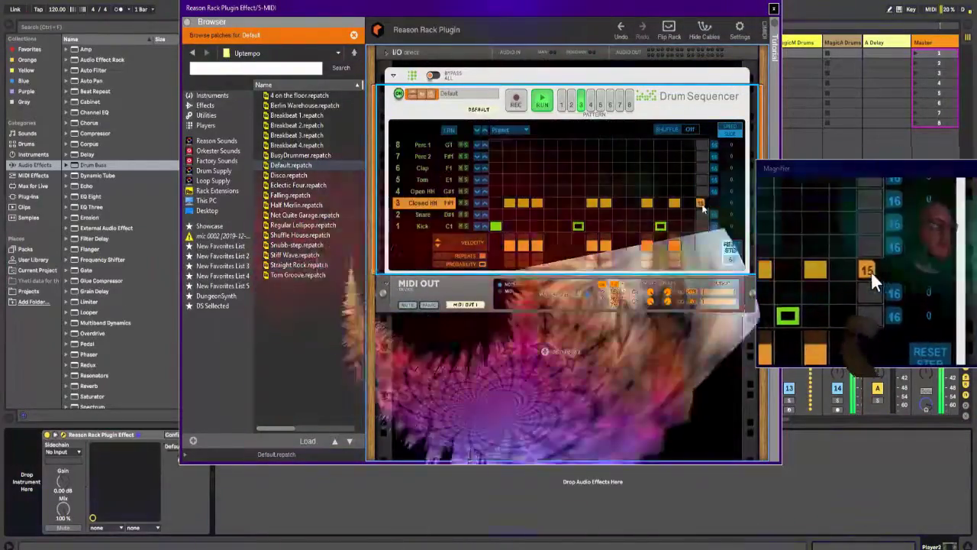
drag(702, 205, 681, 204)
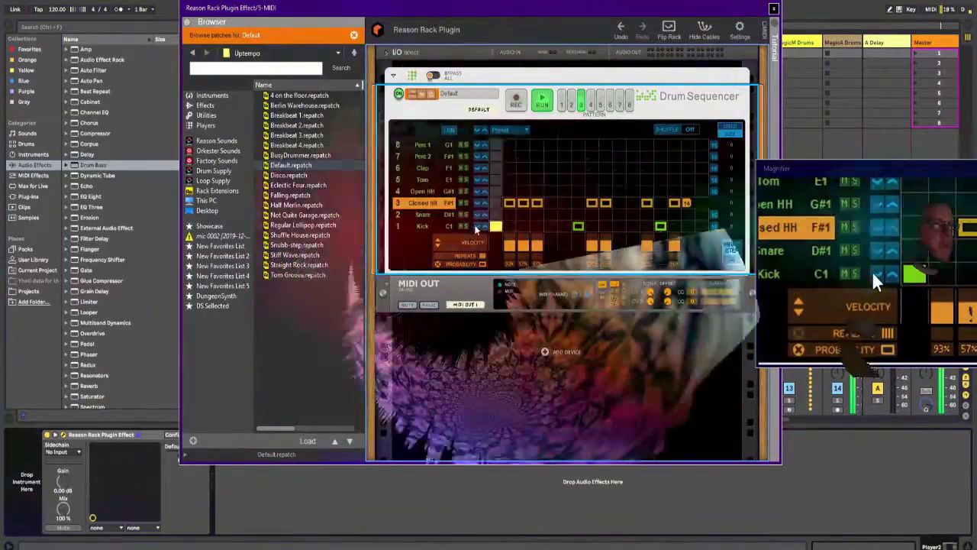
click(496, 226)
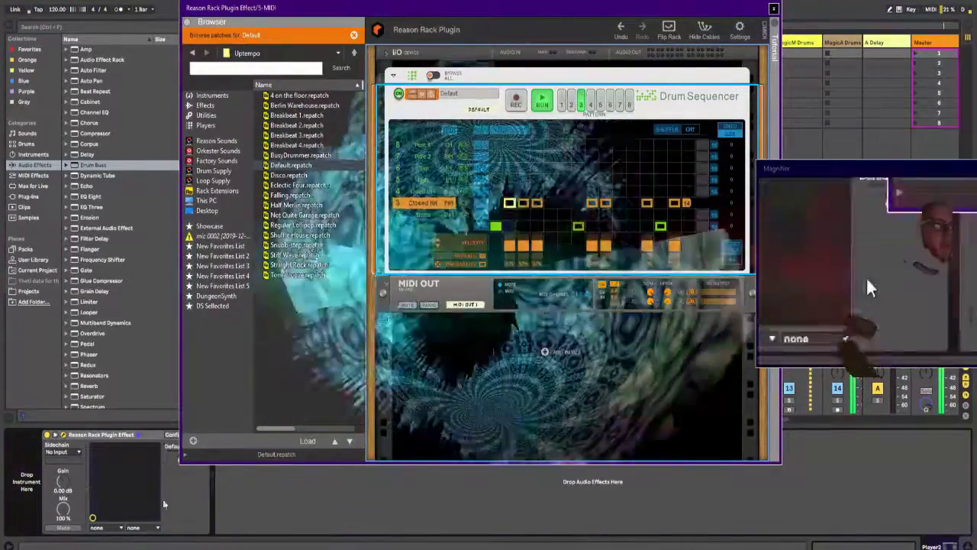
Step: Move Player2's Reason Rack window clear of the device controls and set the pattern select to 0.3973
drag(345, 14, 383, 18)
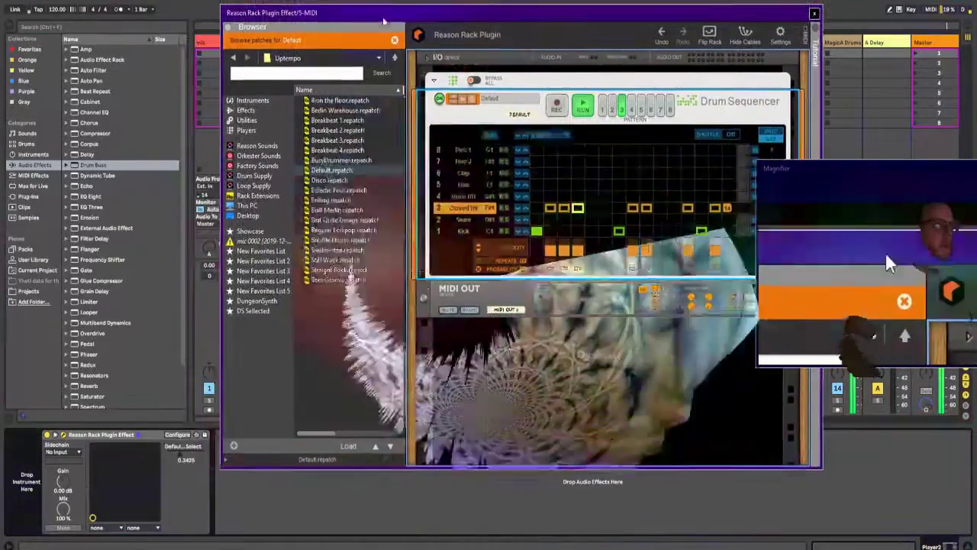
mouse_move(181, 454)
mouse_down()
mouse_move(167, 454)
mouse_move(180, 454)
mouse_up()
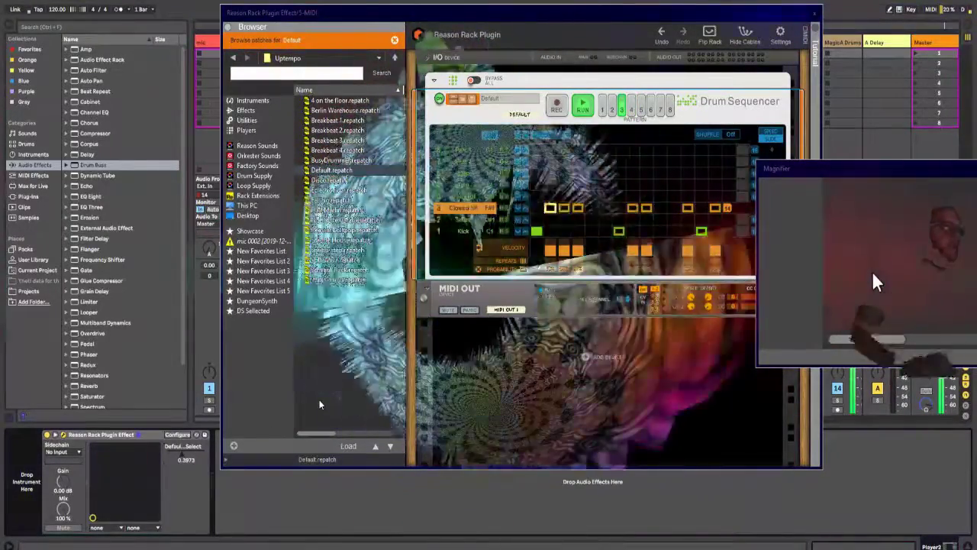
Step: Turn off Player2's Default Drum Sequencer and add a second Drum Sequencer below it from the Breakbeat 2 patch
drag(602, 18, 618, 49)
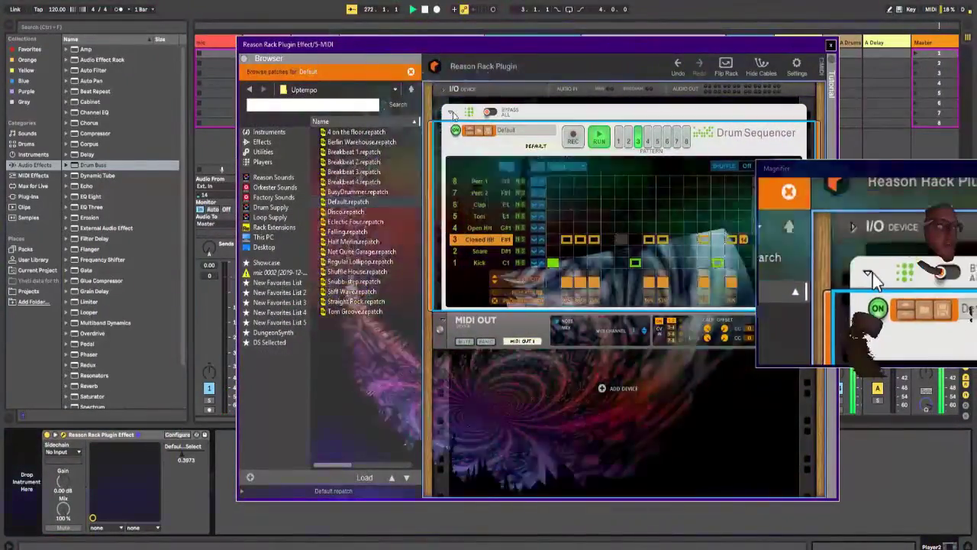
click(450, 113)
click(451, 113)
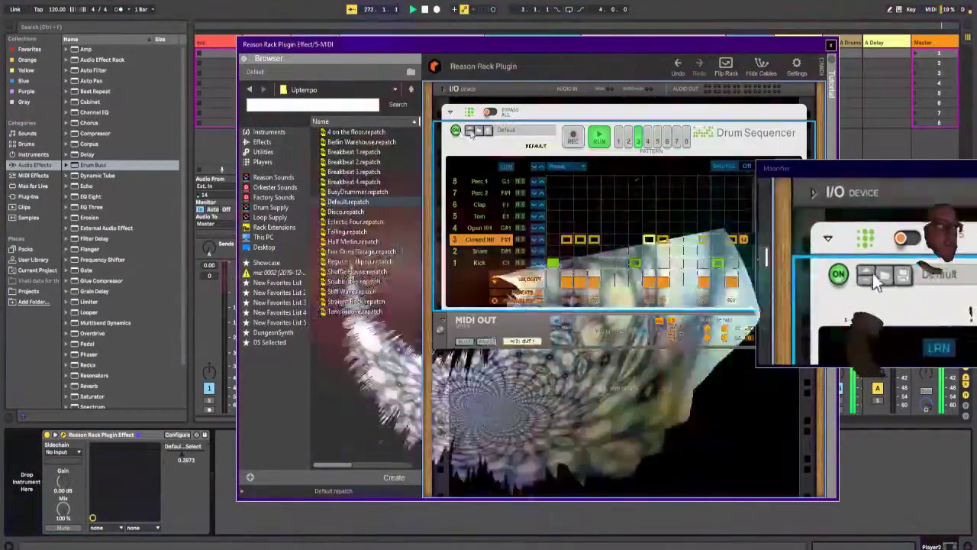
click(455, 131)
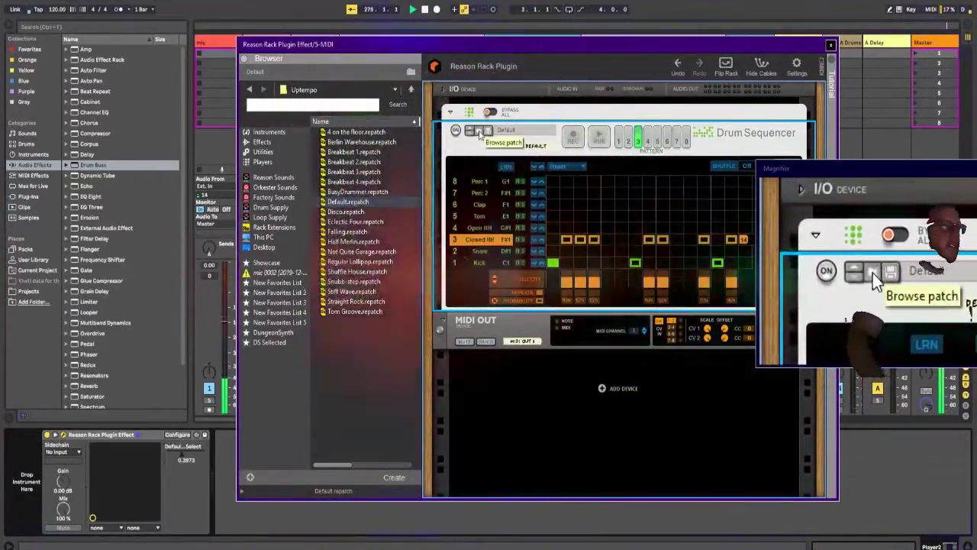
click(379, 172)
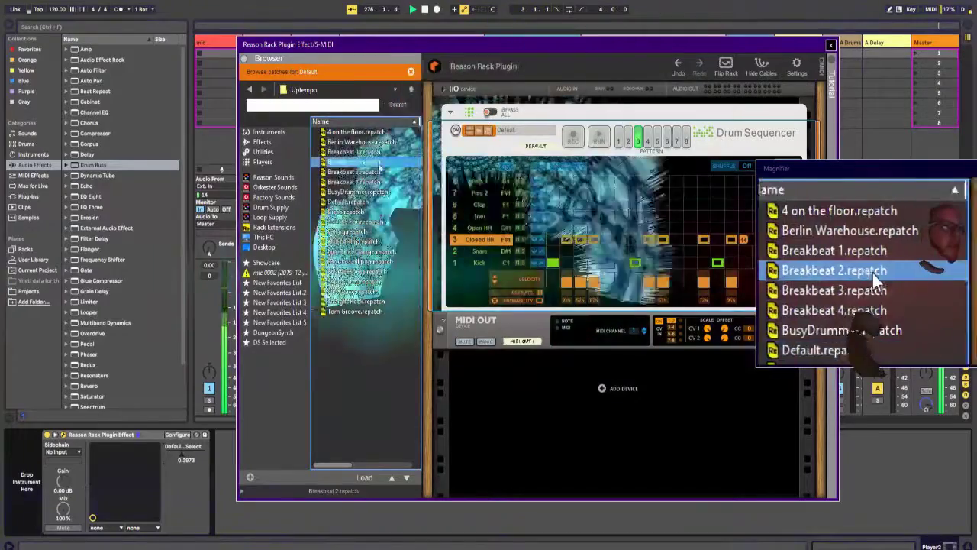
mouse_move(380, 167)
mouse_down()
mouse_move(507, 321)
mouse_move(530, 397)
mouse_move(547, 319)
mouse_up()
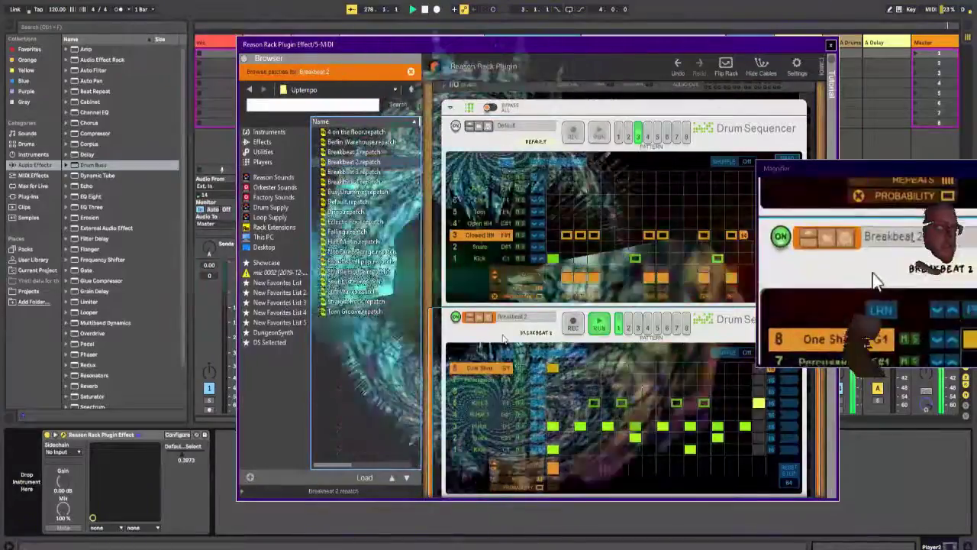
Step: Configure the Breakbeat 2 sequencer's pattern select as a device parameter and set it to 0.1233 for pattern 1
click(177, 434)
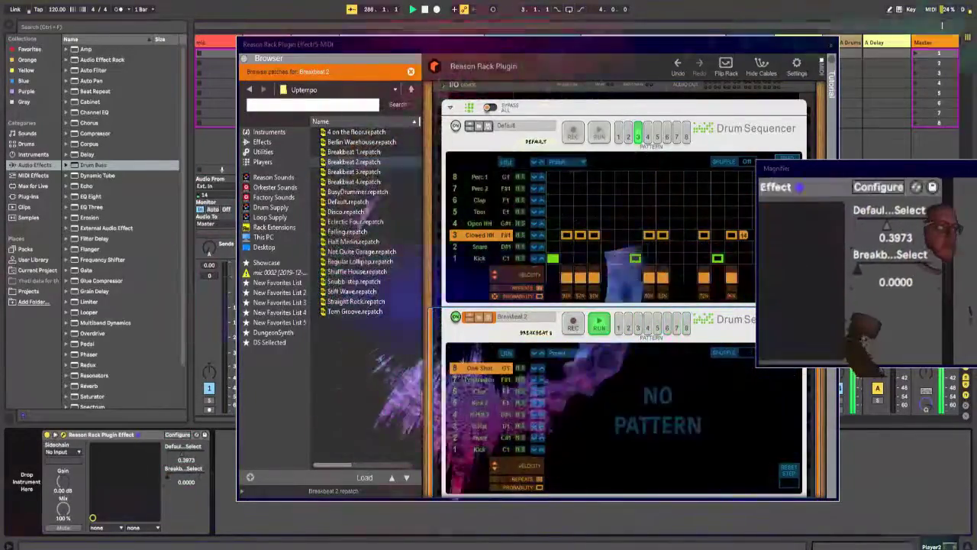
drag(167, 477, 173, 477)
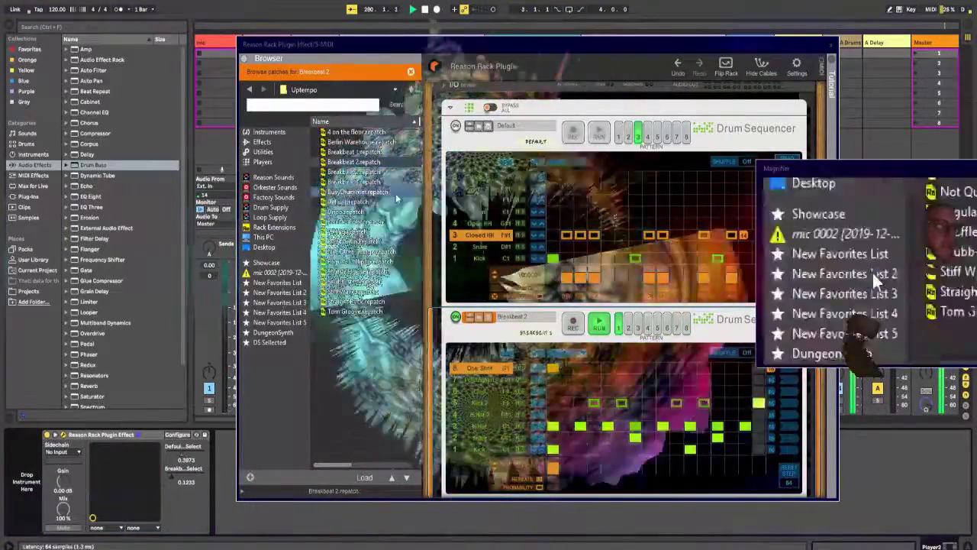
Step: Add the Max for Live LFO device to Player2 and map it to the Breakbeat 2 pattern select
drag(516, 45, 664, 32)
click(40, 176)
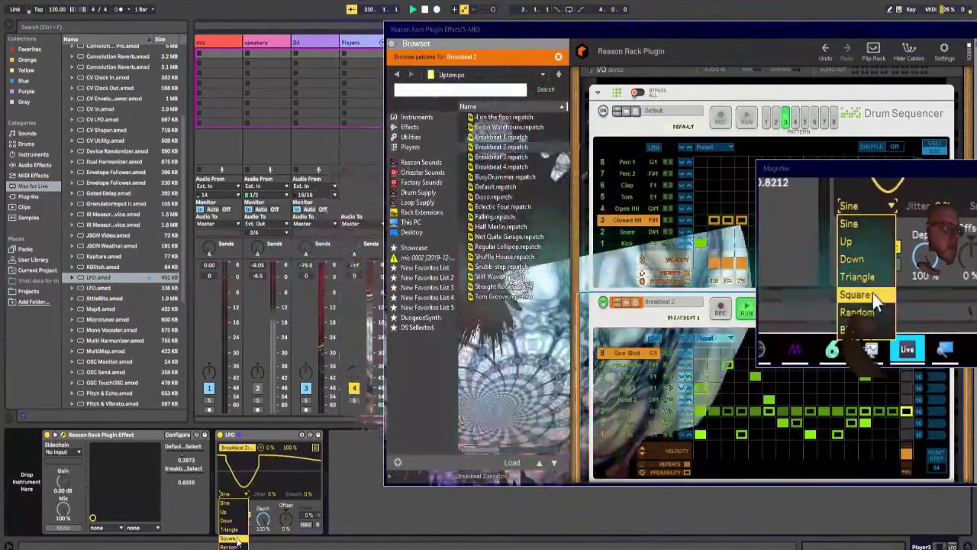
Step: Try the LFO's Random waveform, then set it to Sine at 0.07 Hz with 24% smoothing
click(237, 543)
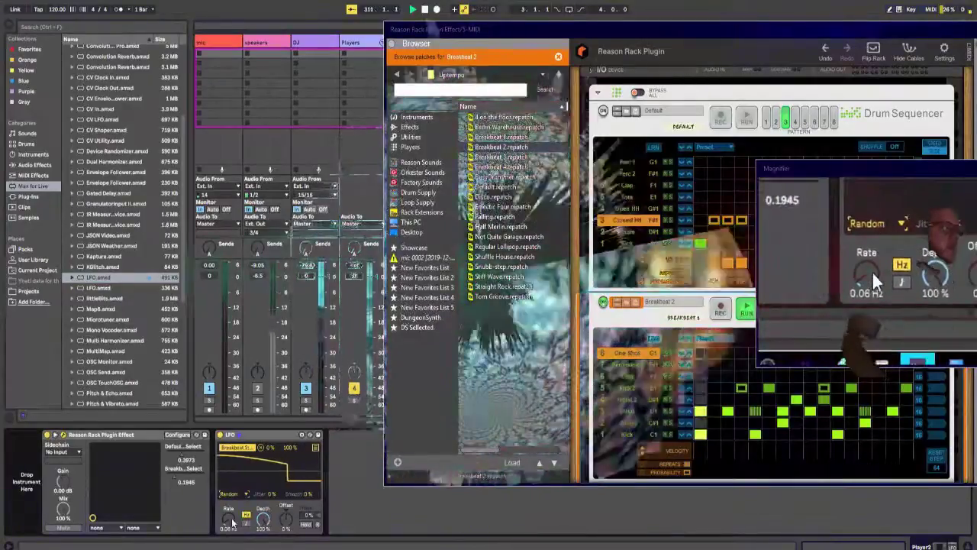
drag(229, 519, 232, 523)
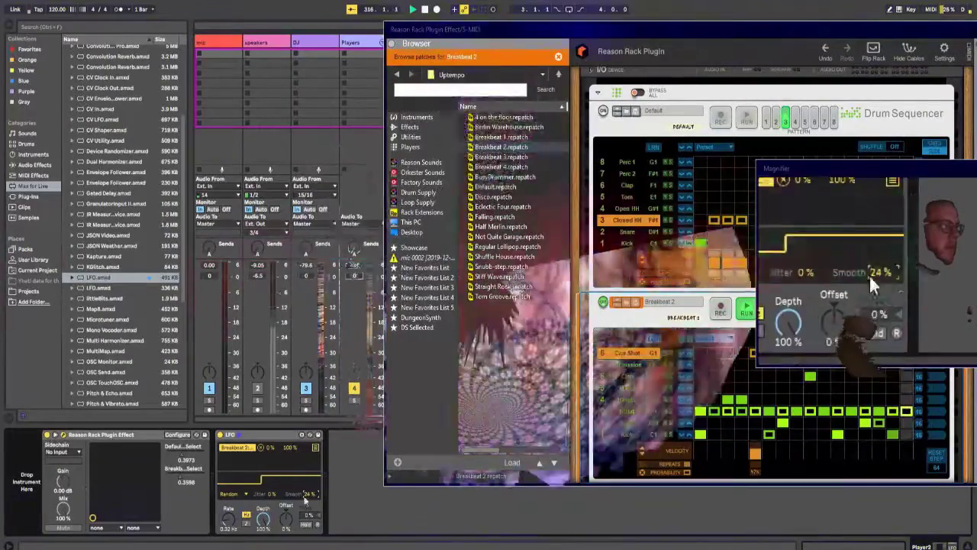
click(232, 494)
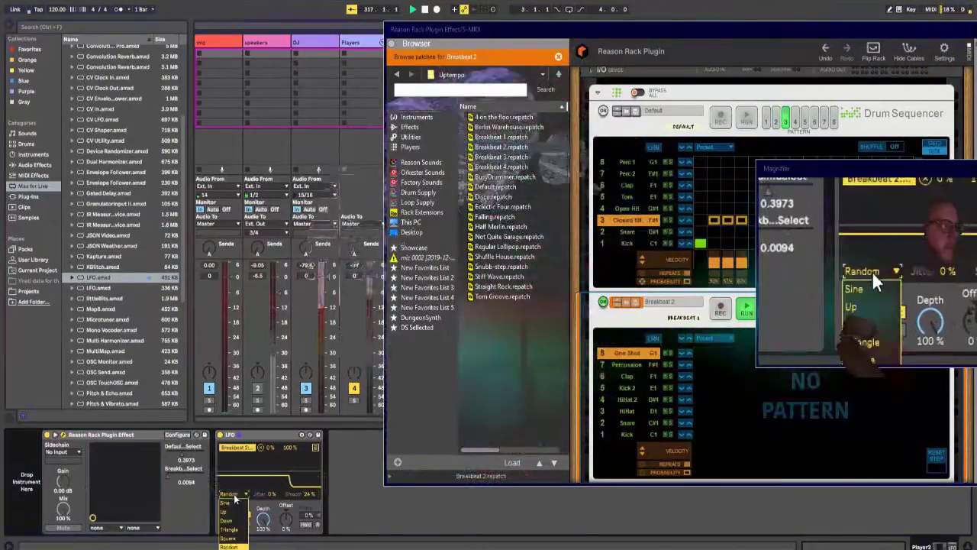
click(232, 500)
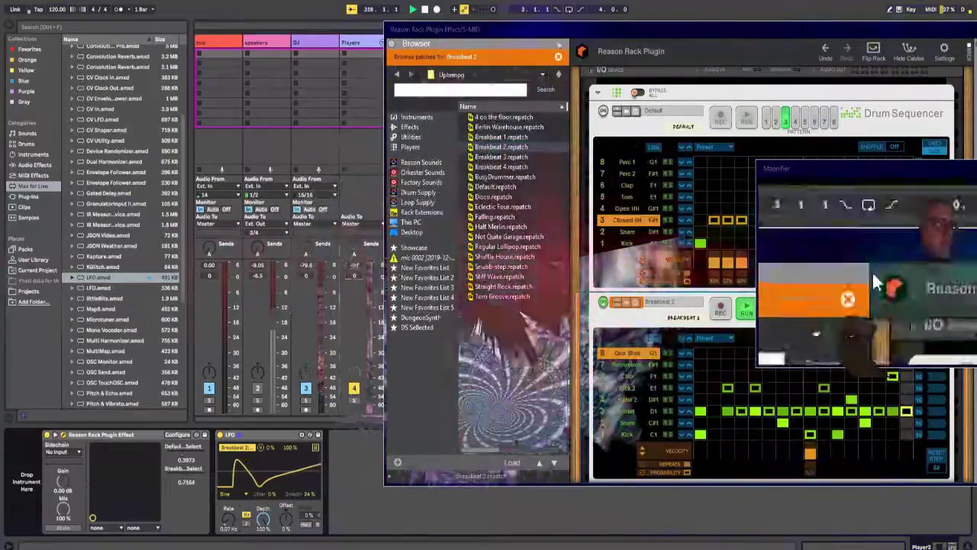
Step: Collapse the Reason Rack browser, reposition the plugin window, and turn the Default Drum Sequencer back on
click(416, 43)
drag(476, 30, 396, 27)
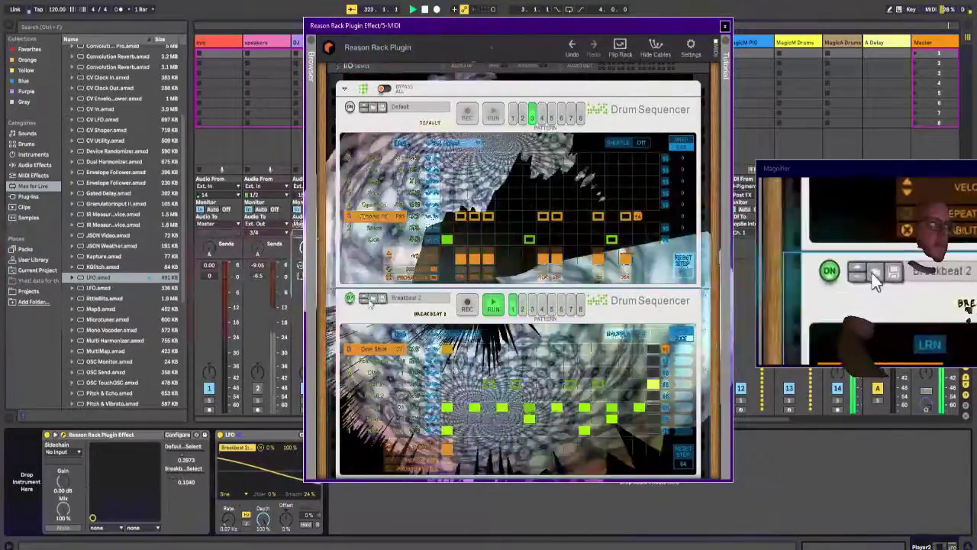
click(349, 108)
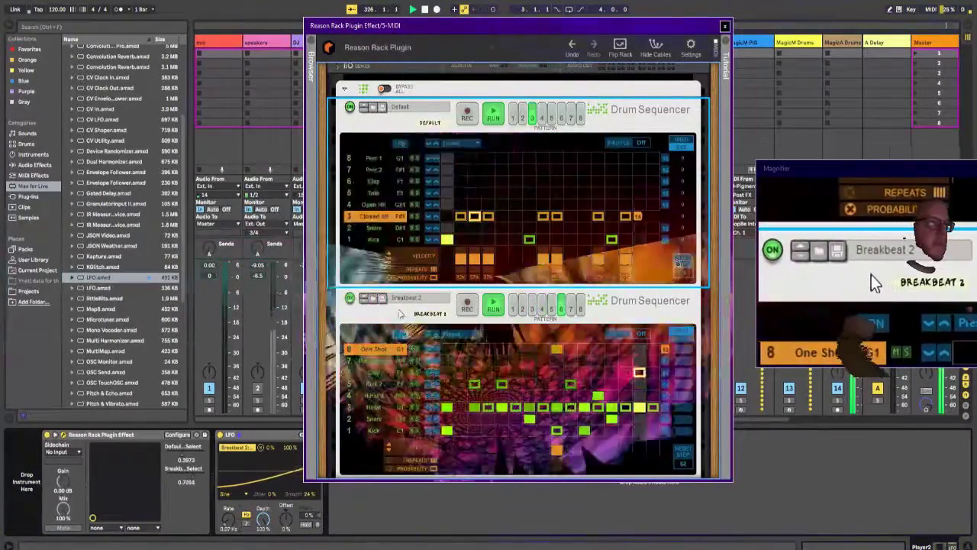
Step: Audition the layers by switching Breakbeat 2 off and back on, selecting its HiHat 2 lane, and switching the Default sequencer off
click(349, 298)
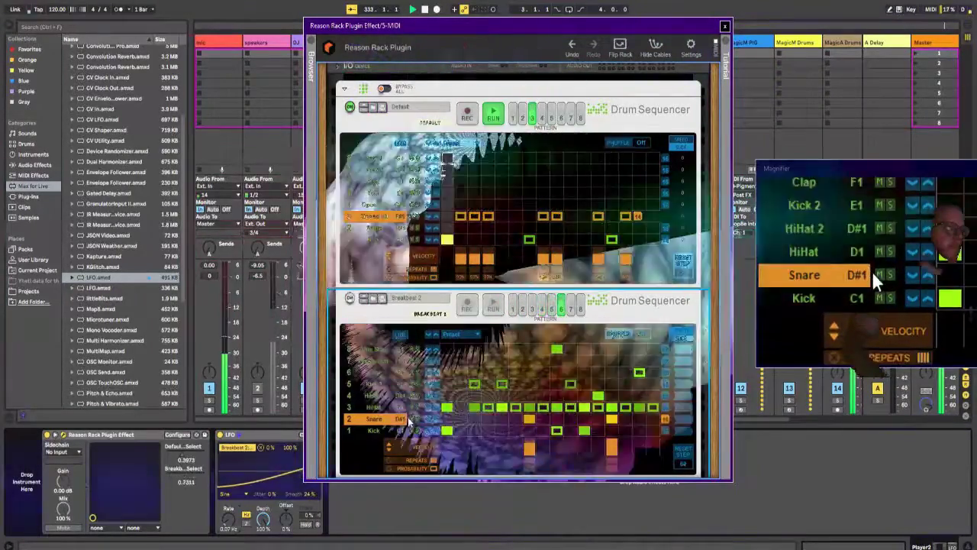
scroll(407, 407, up, 2)
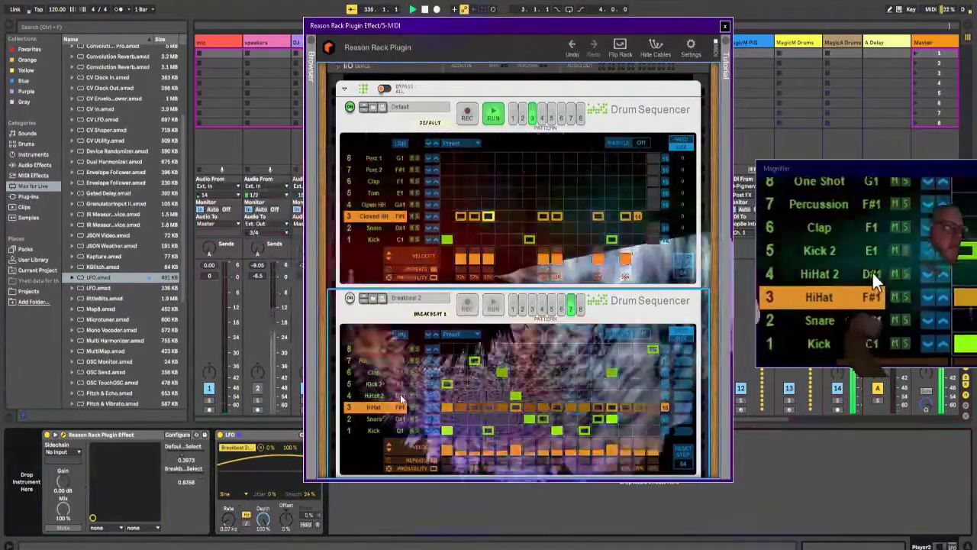
click(401, 395)
scroll(405, 394, up, 2)
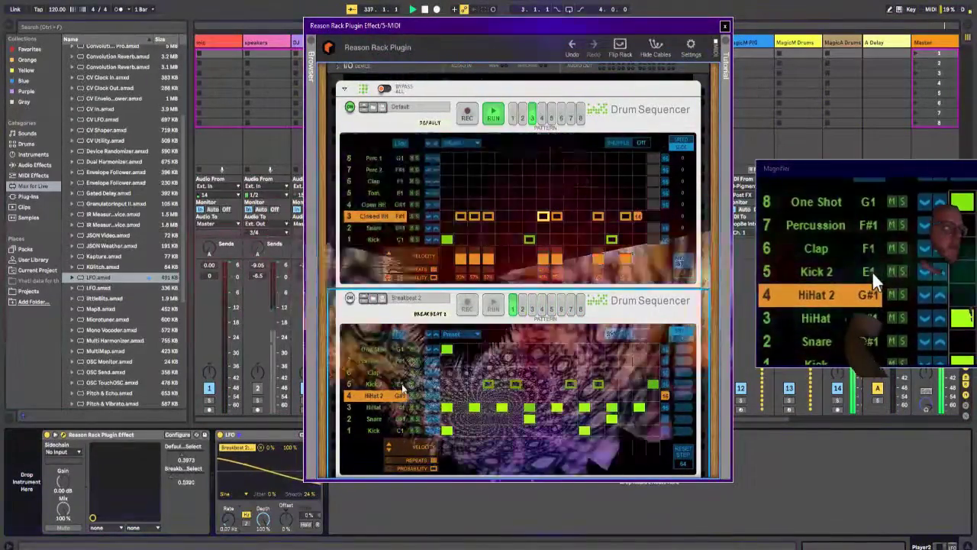
click(350, 298)
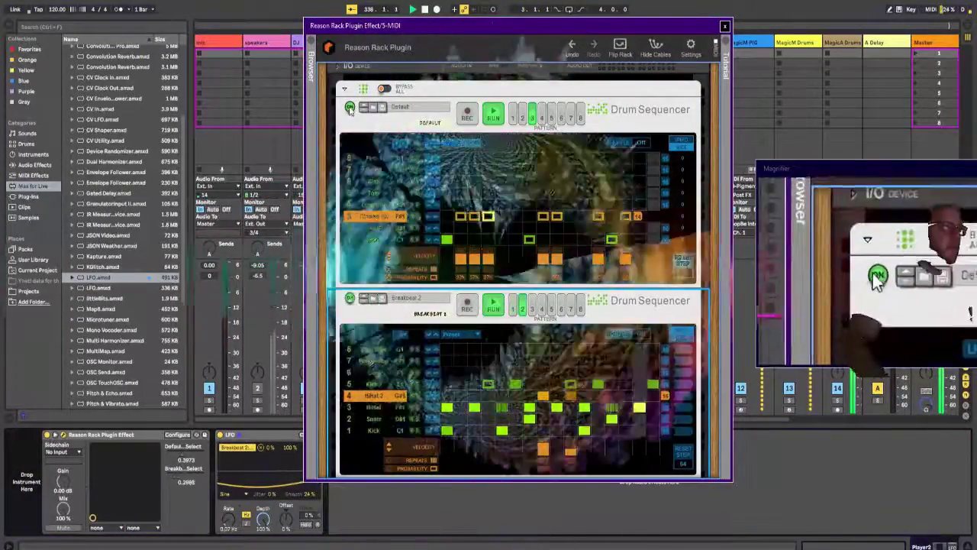
click(350, 107)
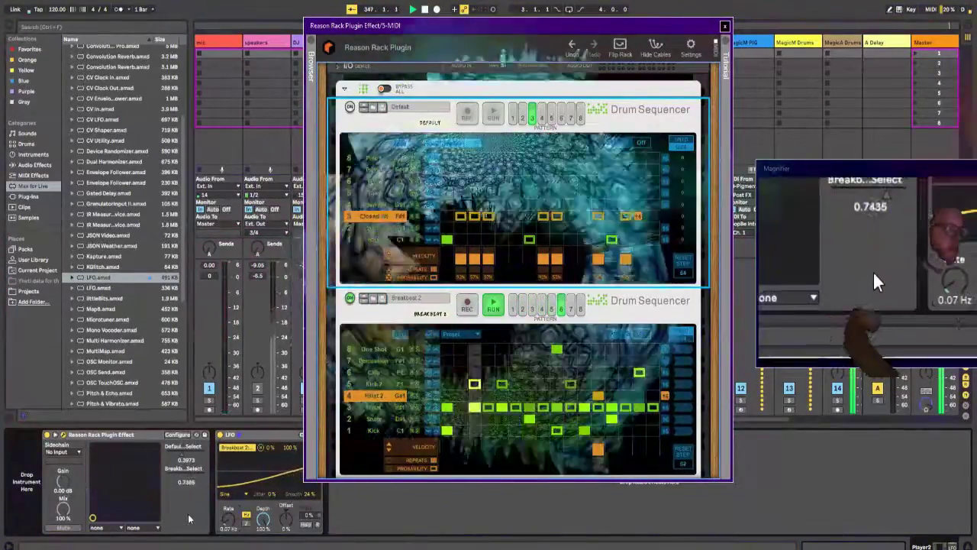
key(ctrl+m)
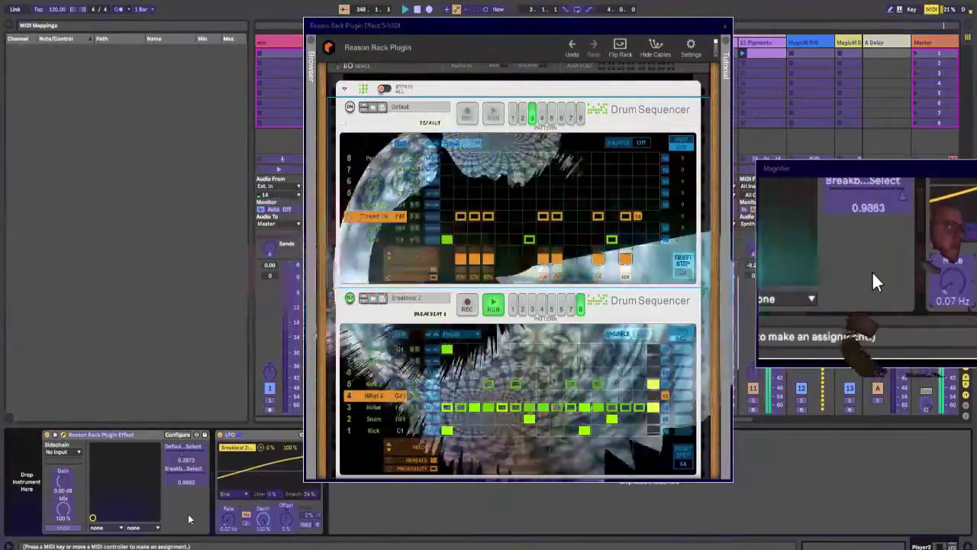
key(ctrl+m)
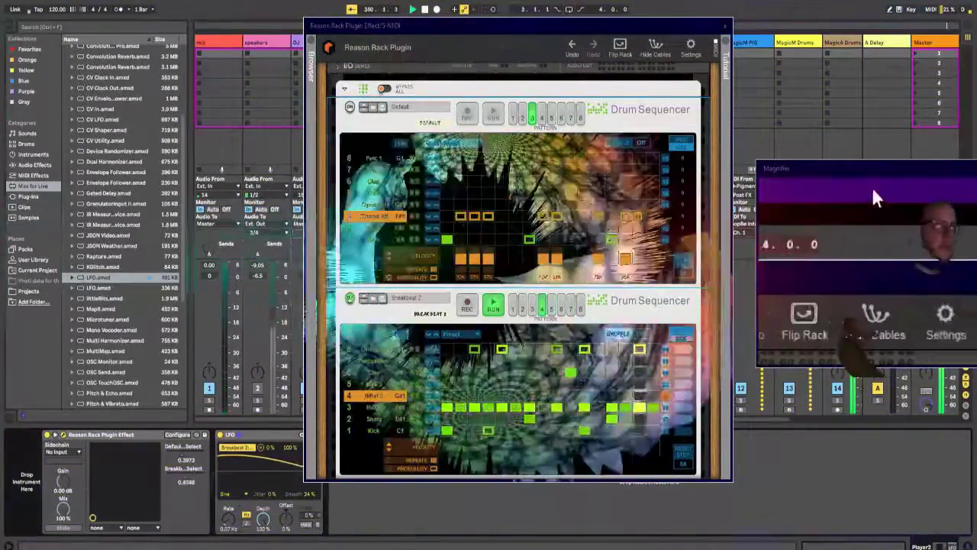
Step: Run Default alone with Breakbeat 2 off, then mute Breakbeat 2's Snare and Kick lanes and turn it back on
drag(570, 35, 615, 26)
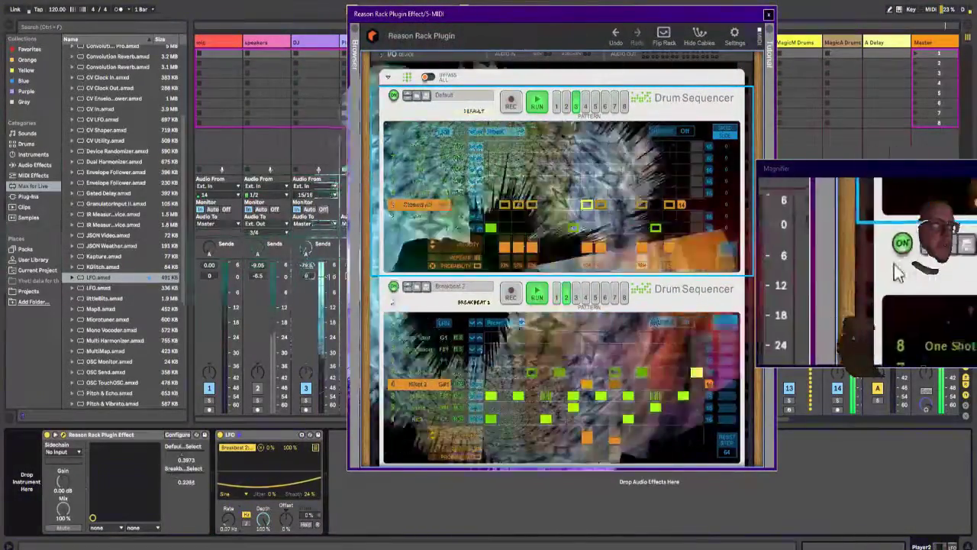
click(395, 287)
click(428, 116)
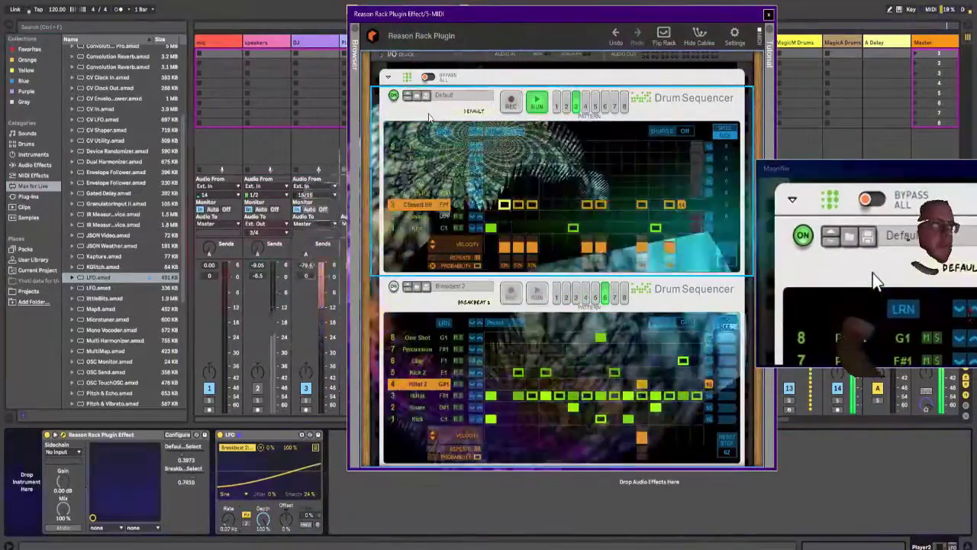
drag(524, 17, 495, 14)
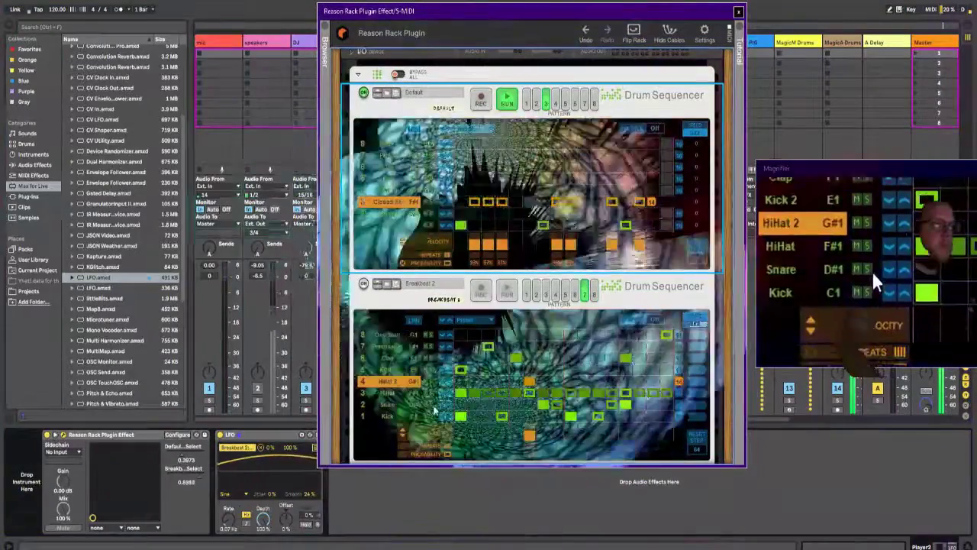
click(429, 413)
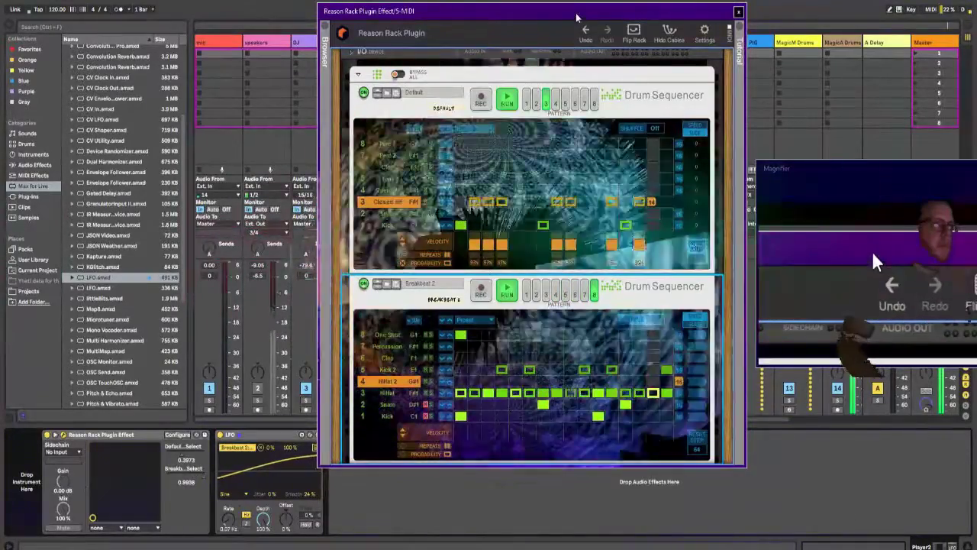
Step: Uncover the mixer tracks, then open the Pigments synth on the 10 Pigments track, look it over, and close it
drag(576, 16, 292, 58)
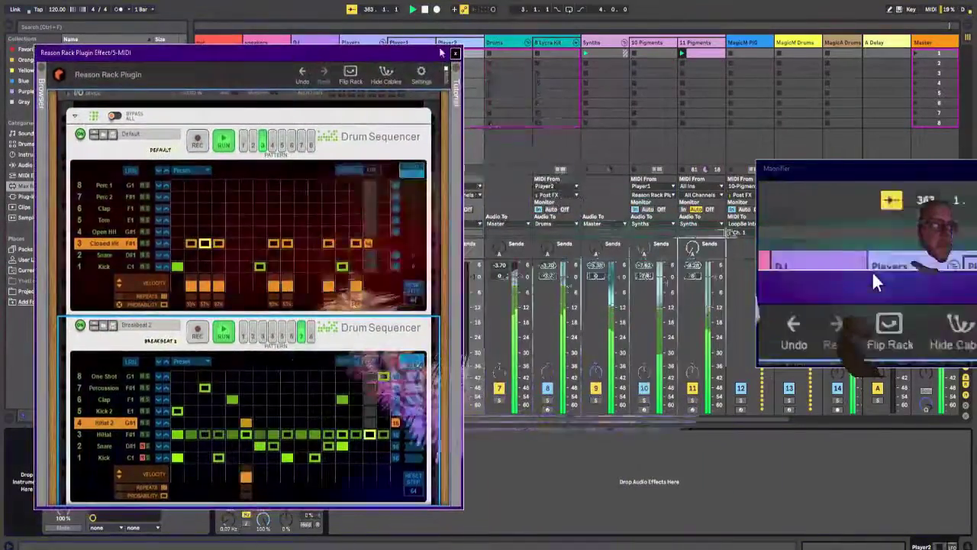
click(646, 44)
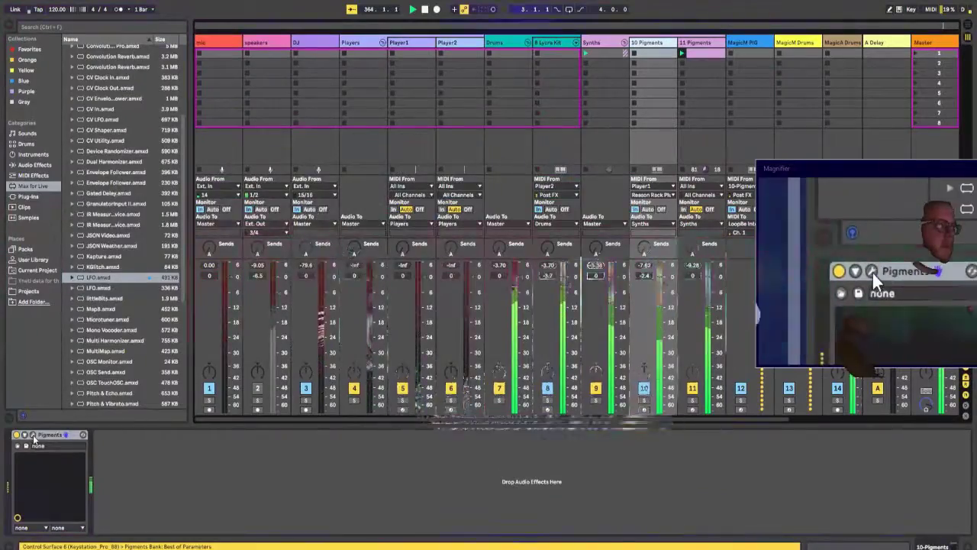
click(33, 435)
drag(405, 148, 494, 71)
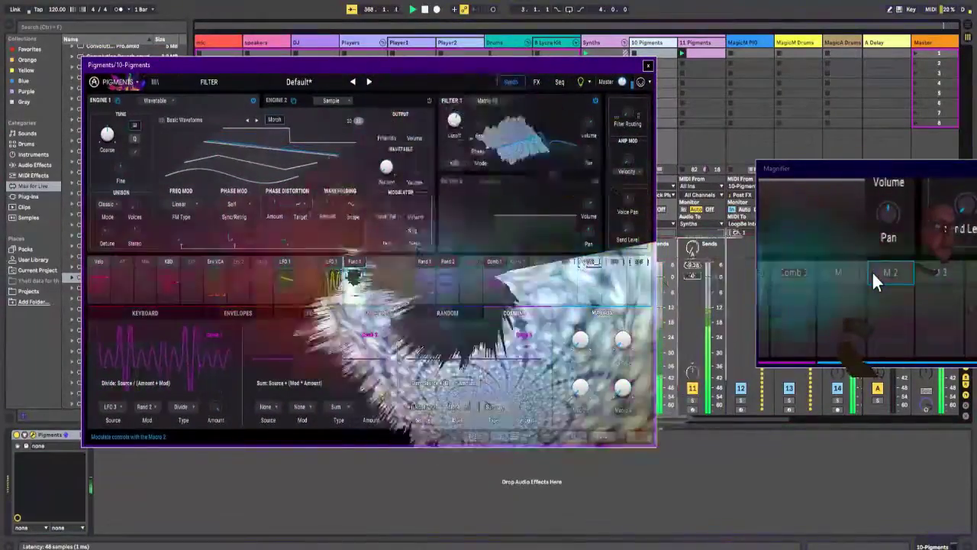
click(647, 65)
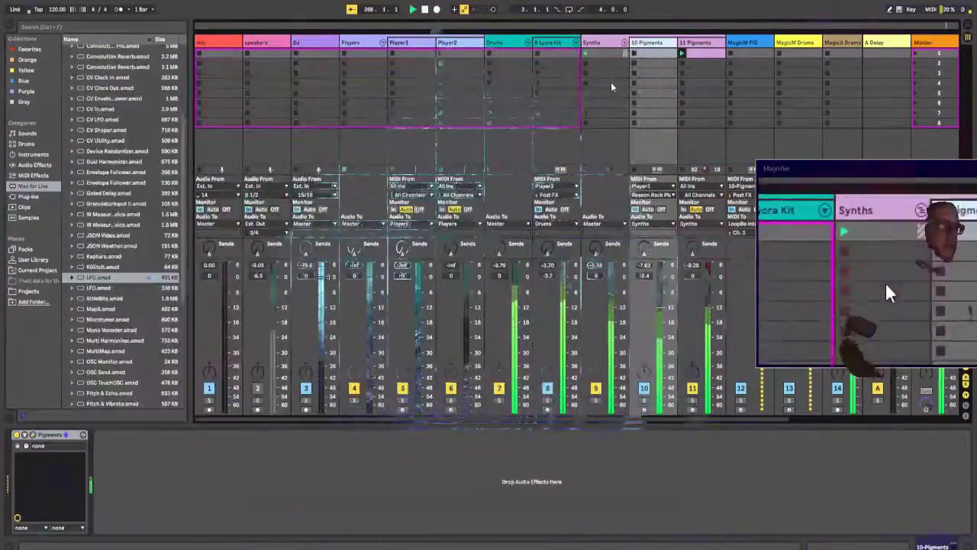
Step: Select Player1, return to the Player2 Reason Rack, and switch off the Breakbeat 2 sequencer
click(409, 45)
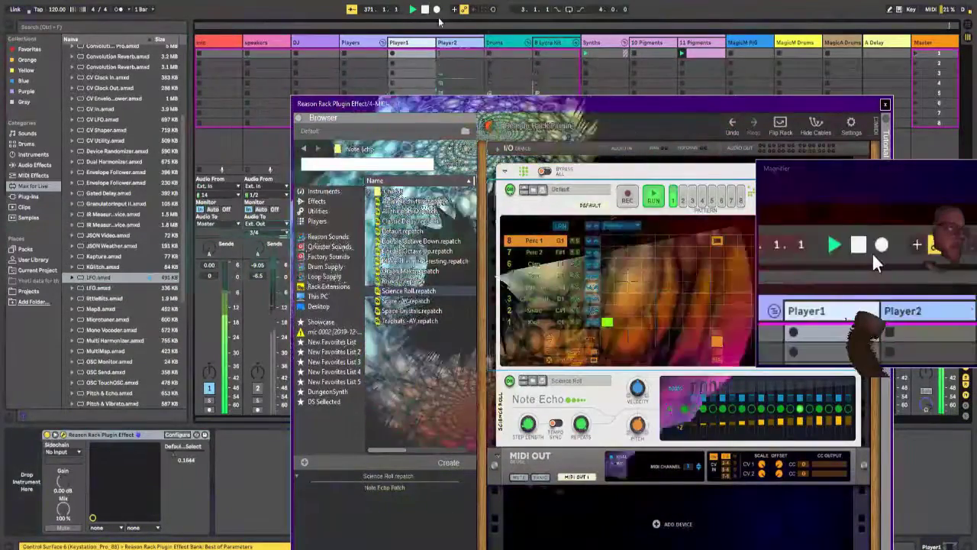
click(444, 42)
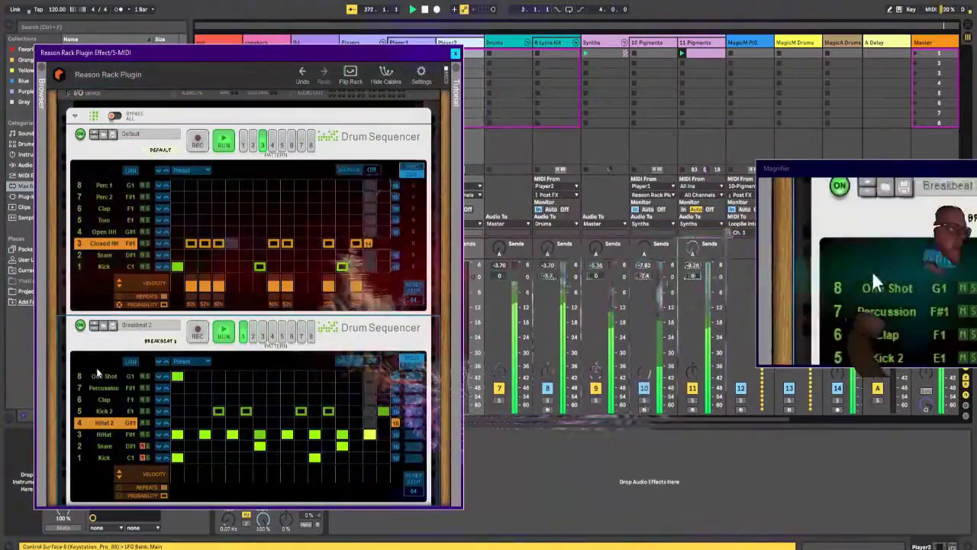
click(83, 327)
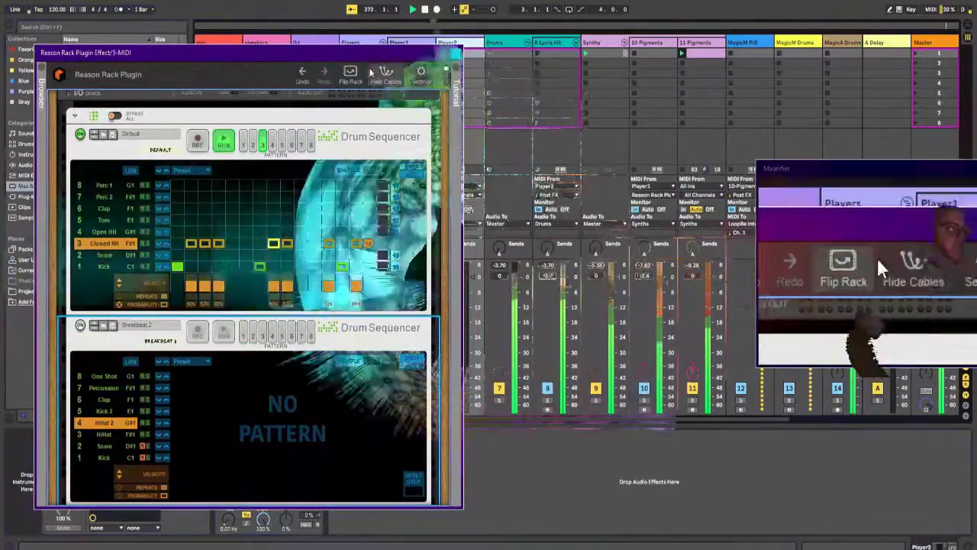
Step: Try patterns 1 and 3 on the Default sequencer, settle on pattern 4, and delete the Breakbeat 2 Drum Sequencer from the rack
drag(392, 53, 454, 46)
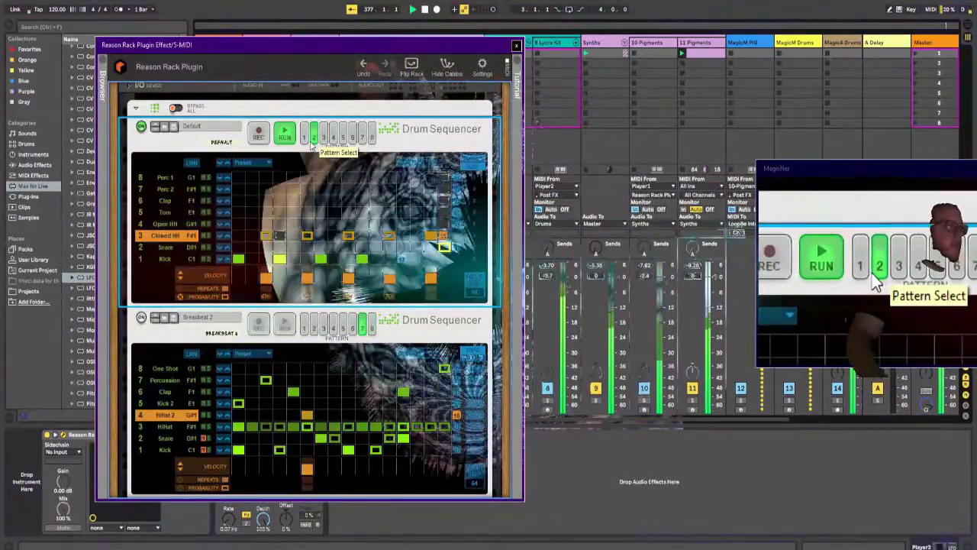
click(306, 140)
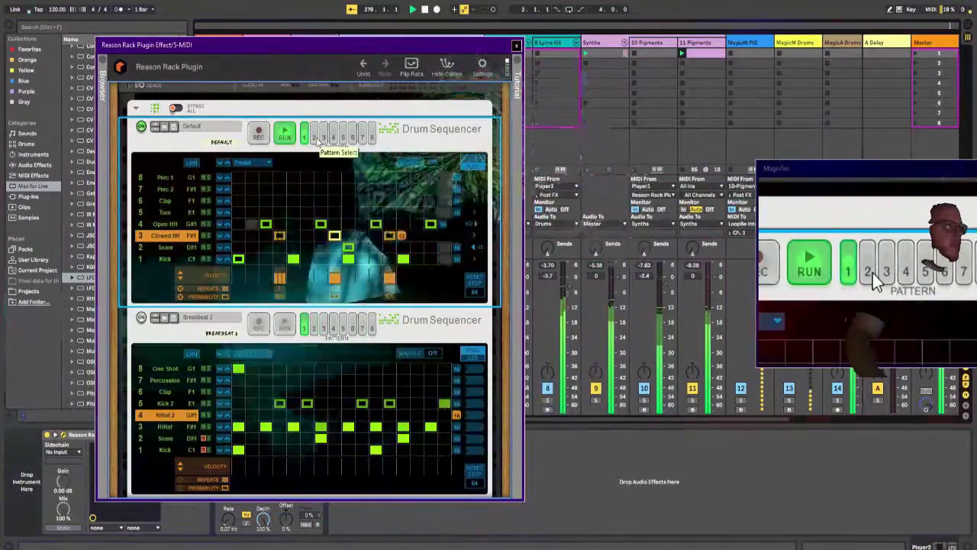
click(324, 138)
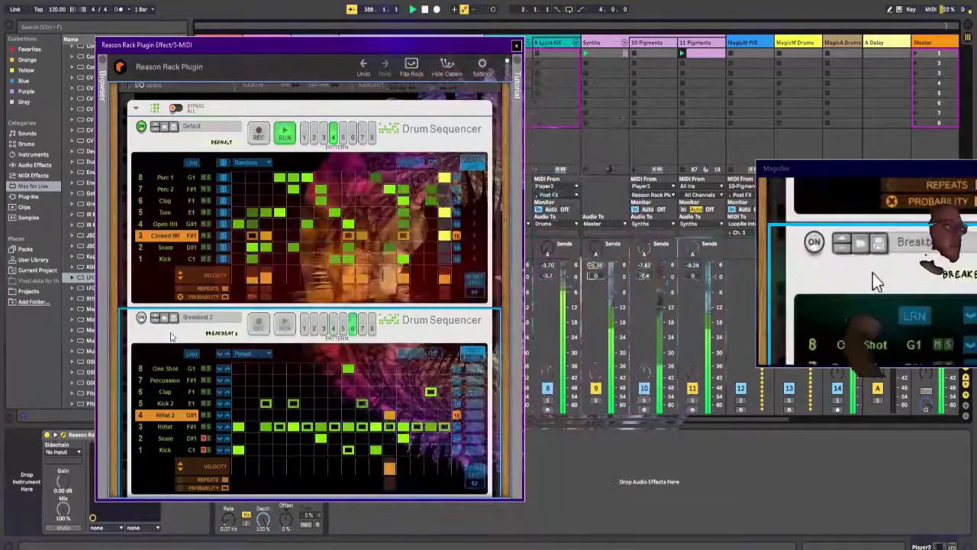
key(Delete)
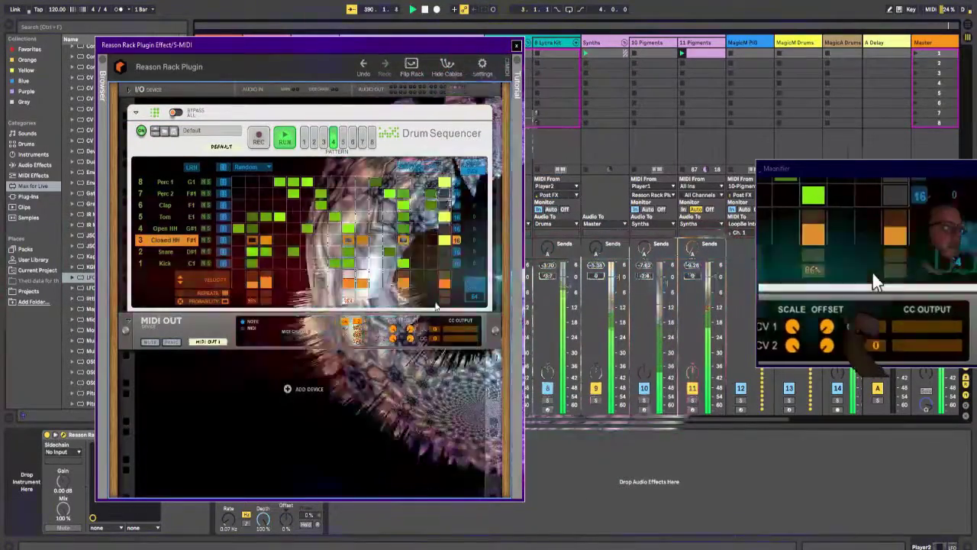
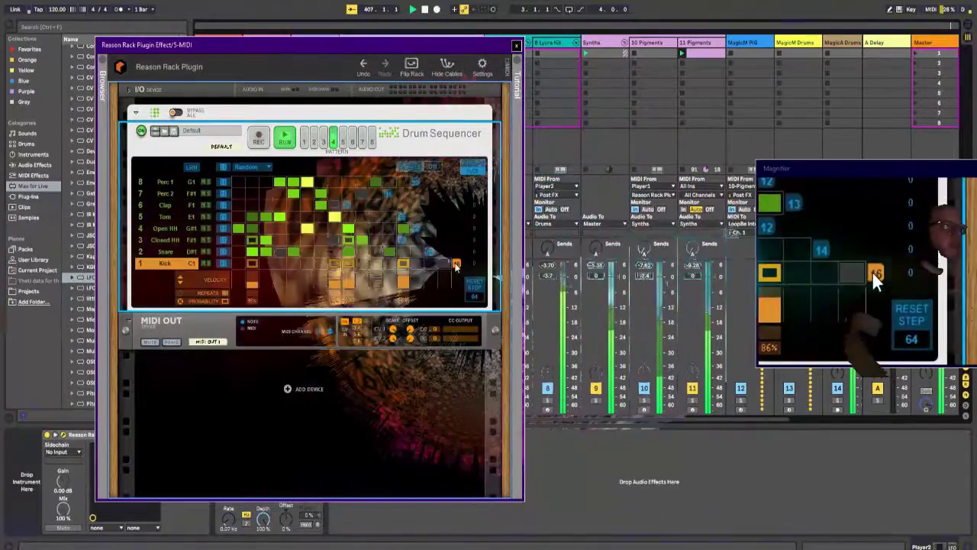
Step: Try patterns 3 and 2 on the Default Drum Sequencer, settle on pattern 1, and shift the rack window off the mixer tracks
click(323, 141)
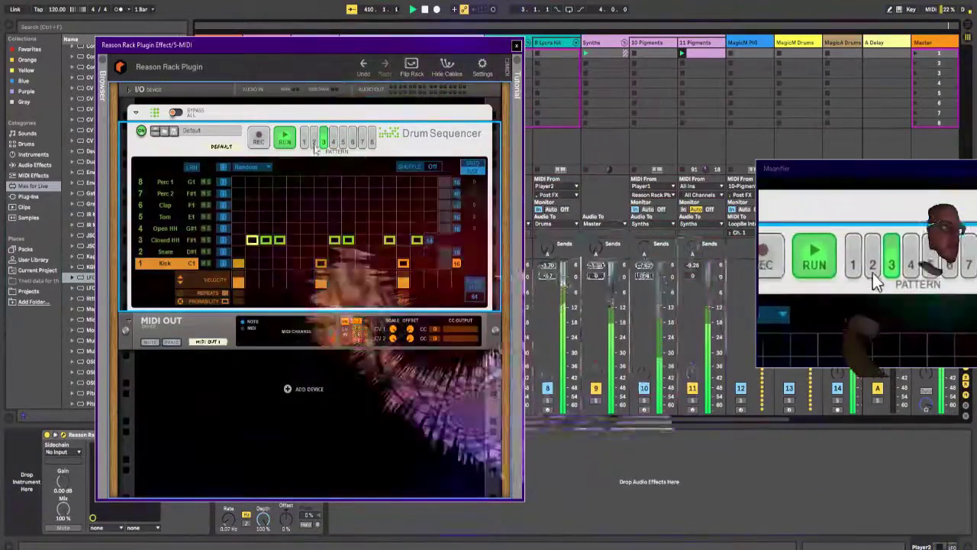
click(313, 141)
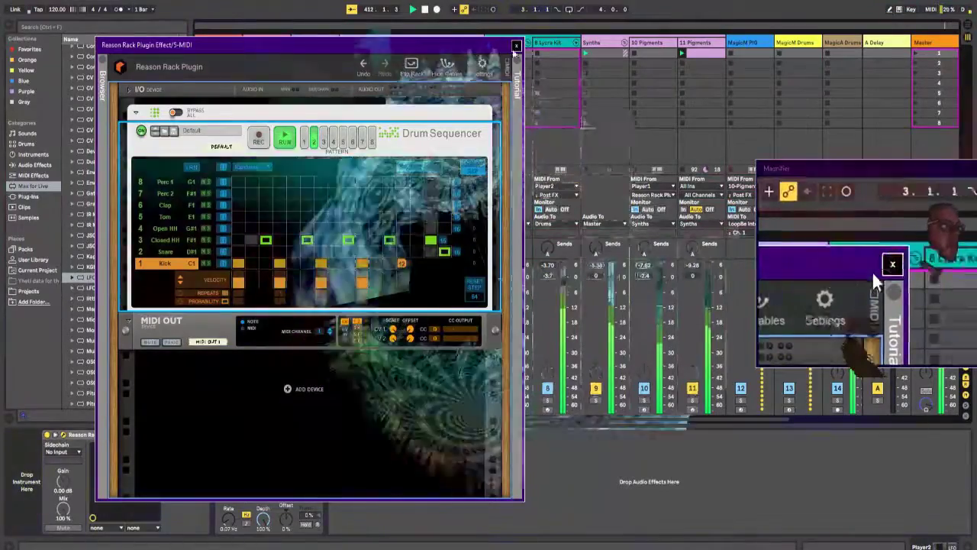
drag(481, 48, 343, 14)
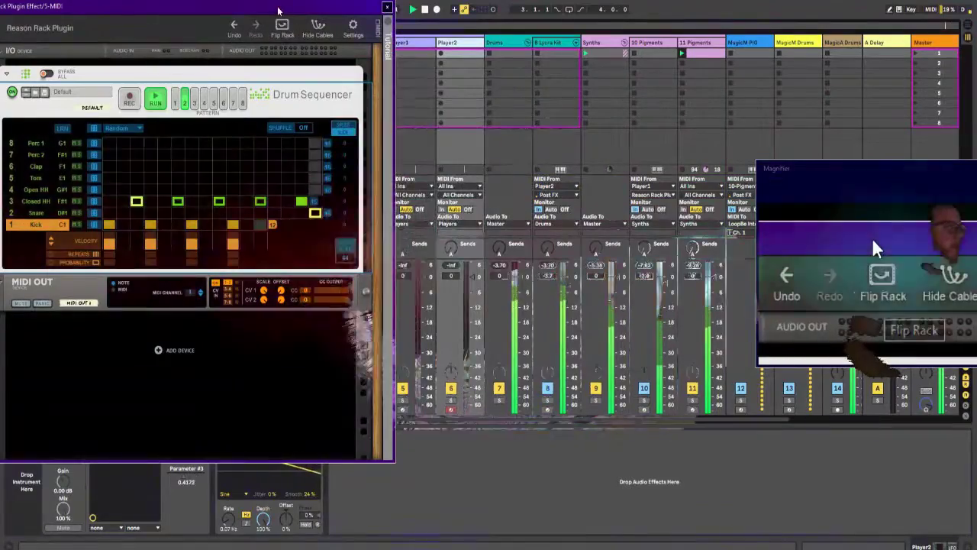
drag(285, 7, 416, 16)
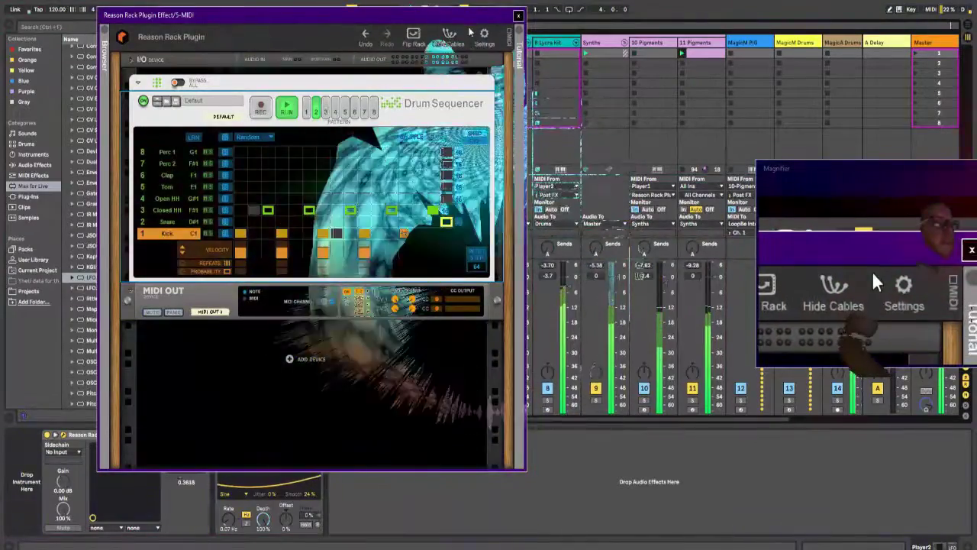
drag(471, 21, 443, 36)
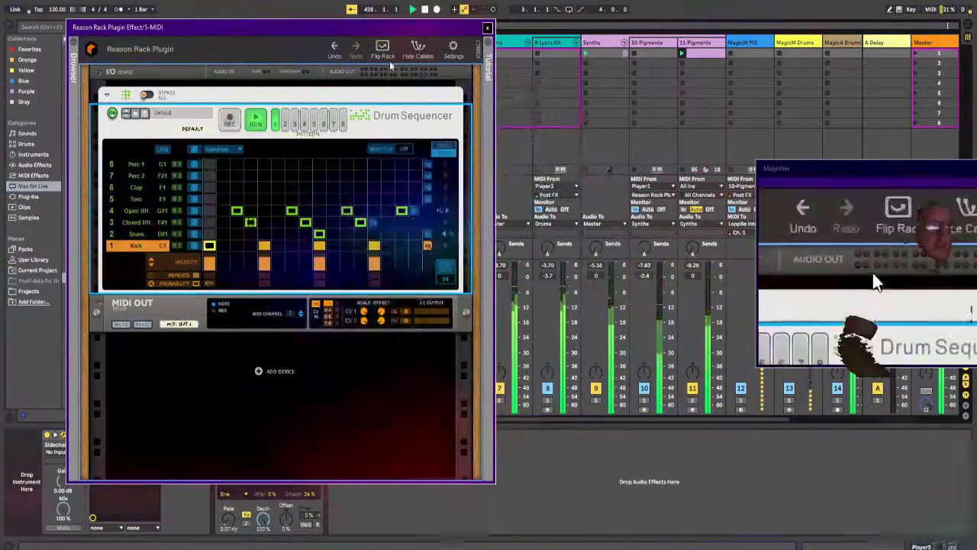
drag(458, 27, 305, 25)
Step: Switch Note Echo back on in Player1's Reason Rack, and set the 11 Pigments track volume to -3.2 dB
click(425, 46)
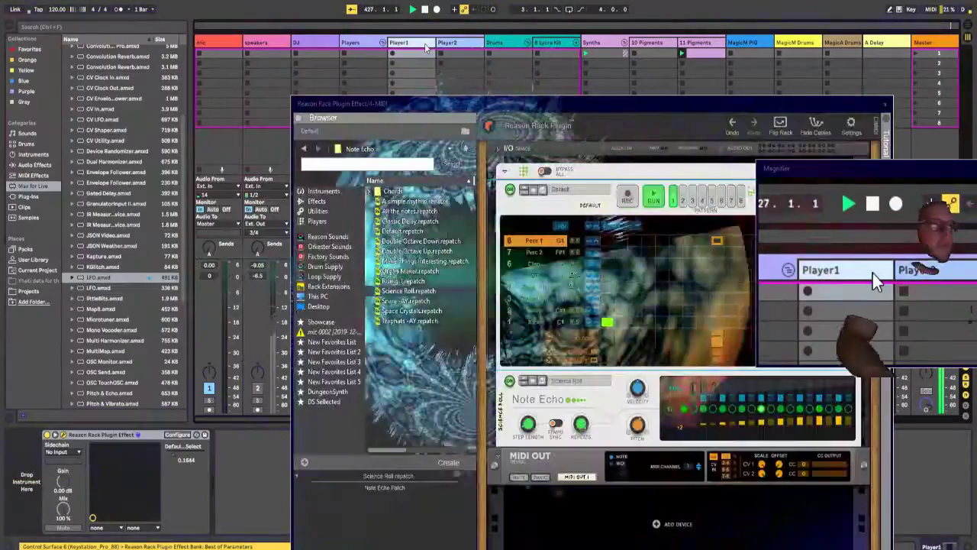
drag(545, 104, 296, 38)
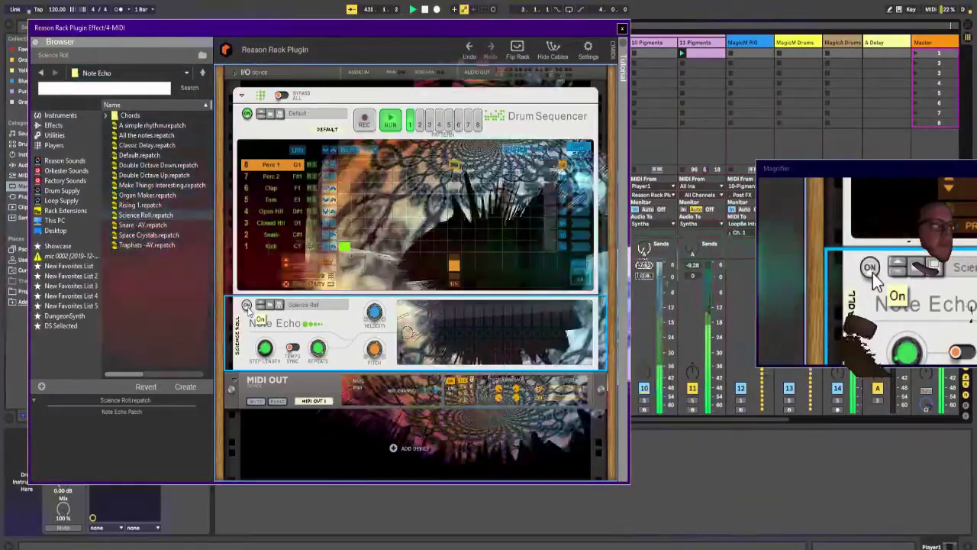
click(247, 305)
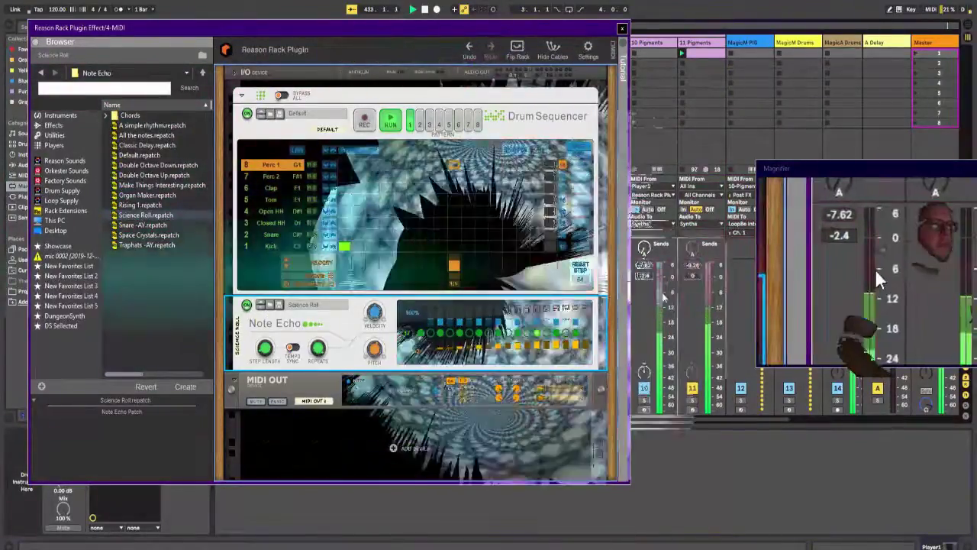
mouse_move(713, 282)
mouse_down()
mouse_move(714, 323)
mouse_move(713, 291)
mouse_up()
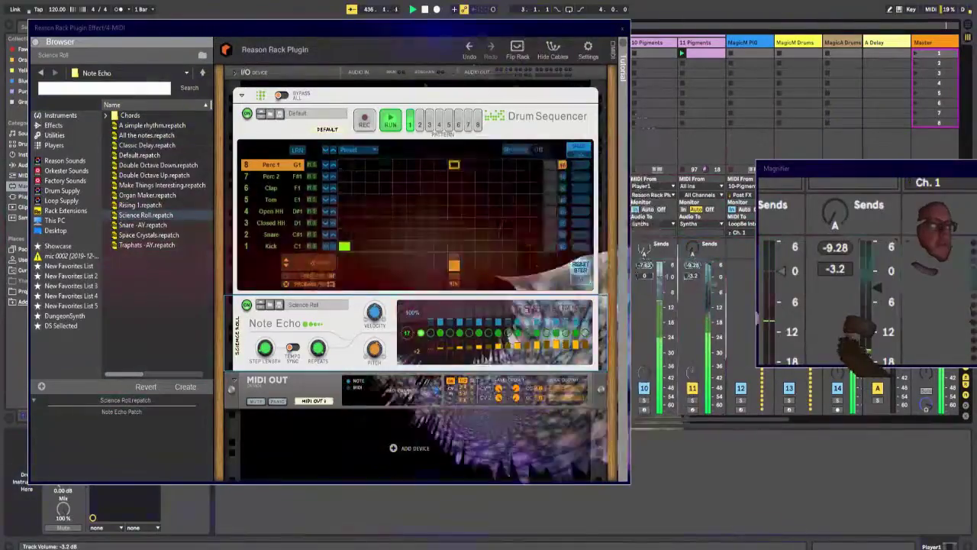
Step: Add a Compressor audio effect after the Pigments synth on the 11 Pigments track
click(696, 42)
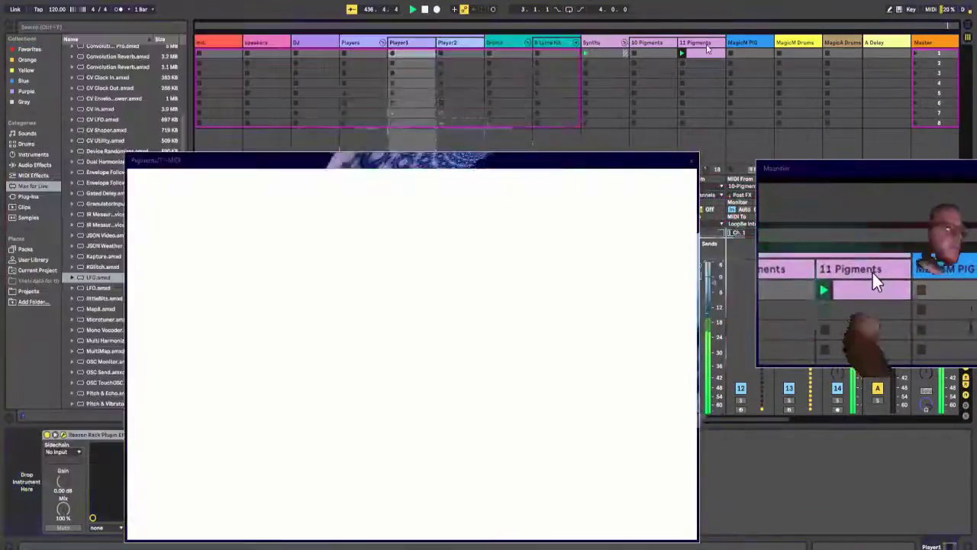
click(36, 164)
drag(172, 160, 342, 175)
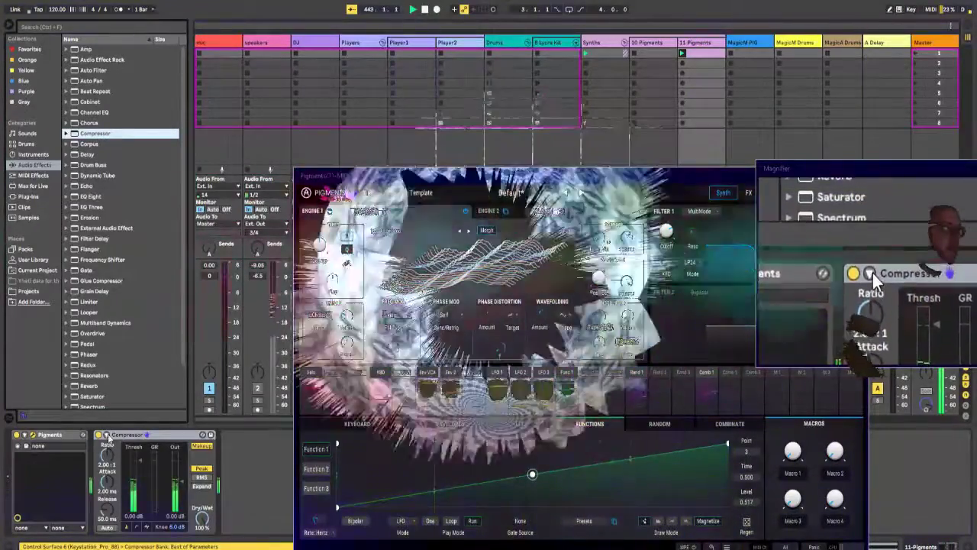
Step: Sidechain the Compressor from Drums with a -16.4 dB threshold, 0.16 ms attack and 4.50:1 ratio
click(107, 435)
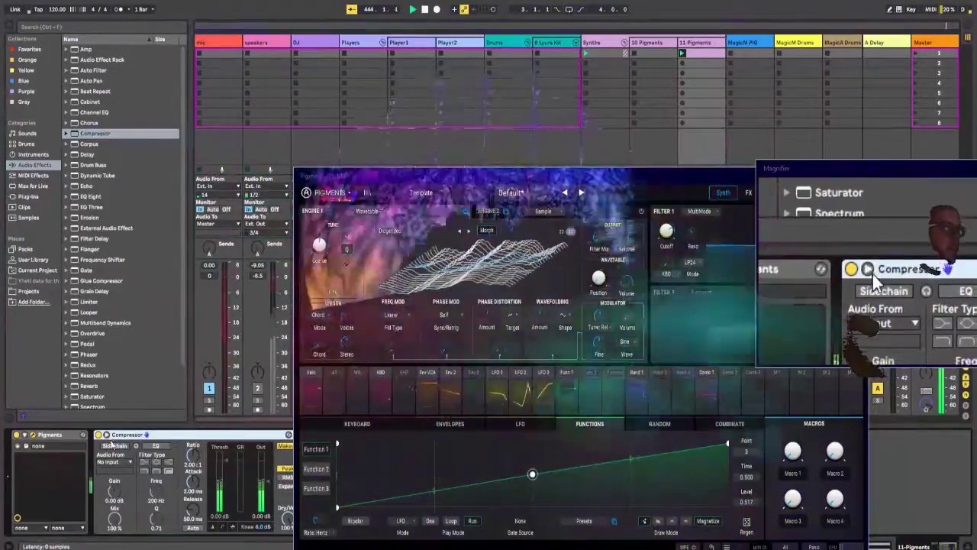
click(122, 464)
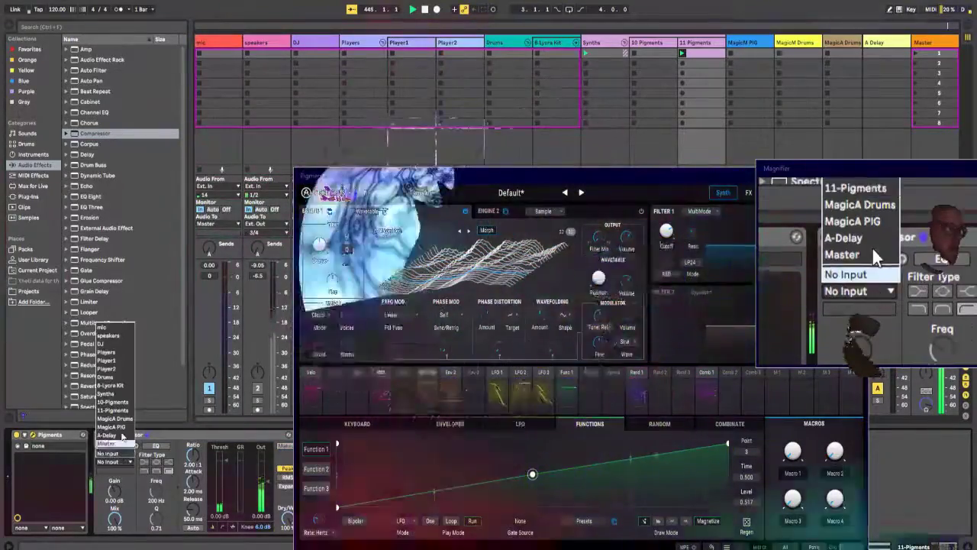
click(119, 382)
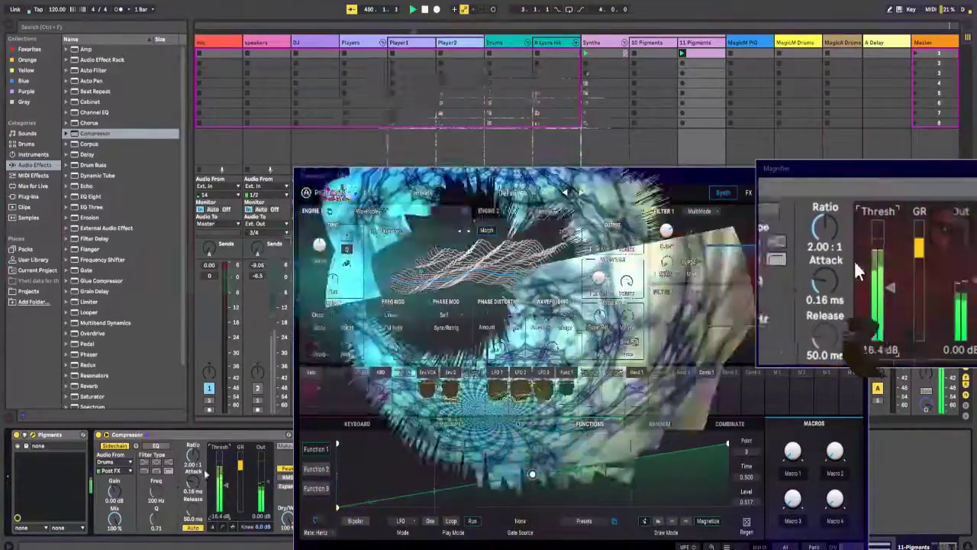
drag(188, 461, 187, 456)
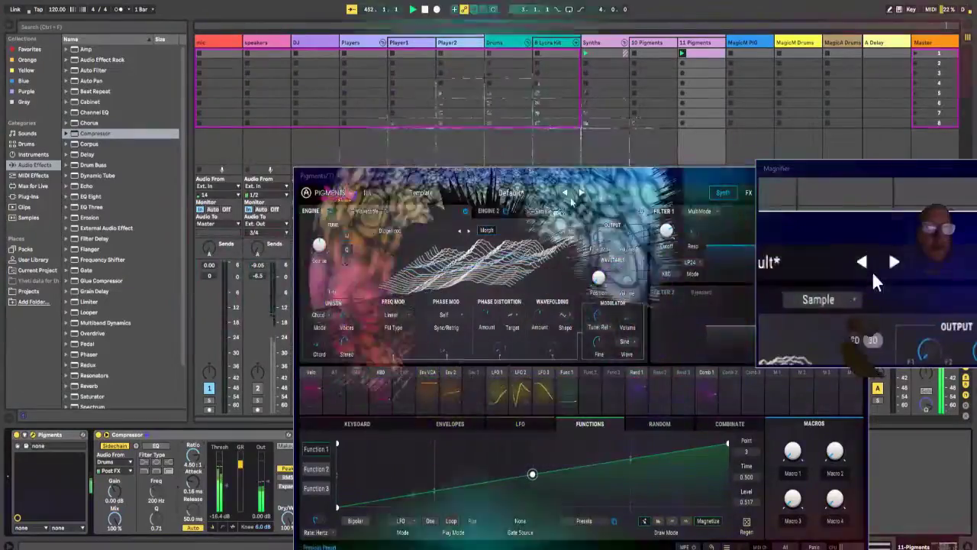
Step: Move the Pigments window clear of the track headers, and select the Synths track
drag(586, 180, 407, 36)
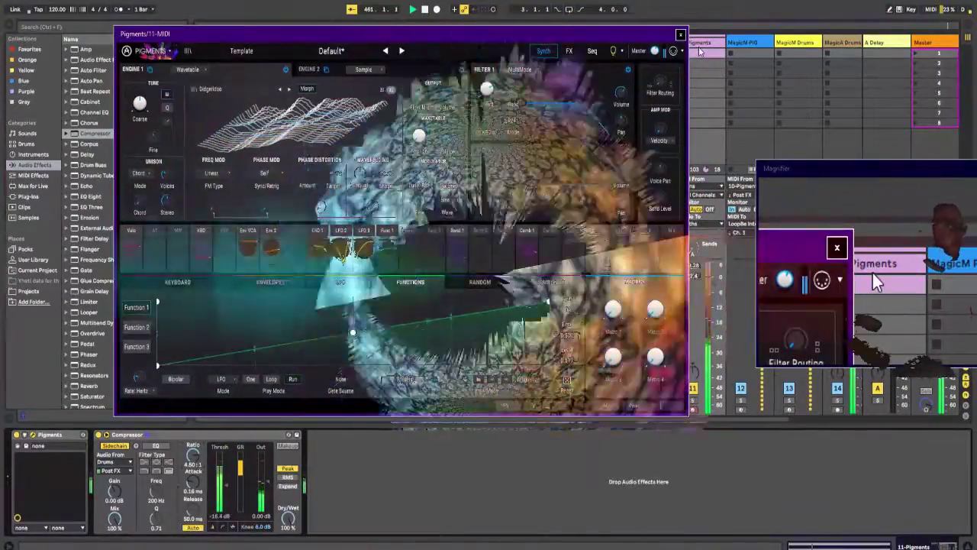
drag(650, 33, 656, 58)
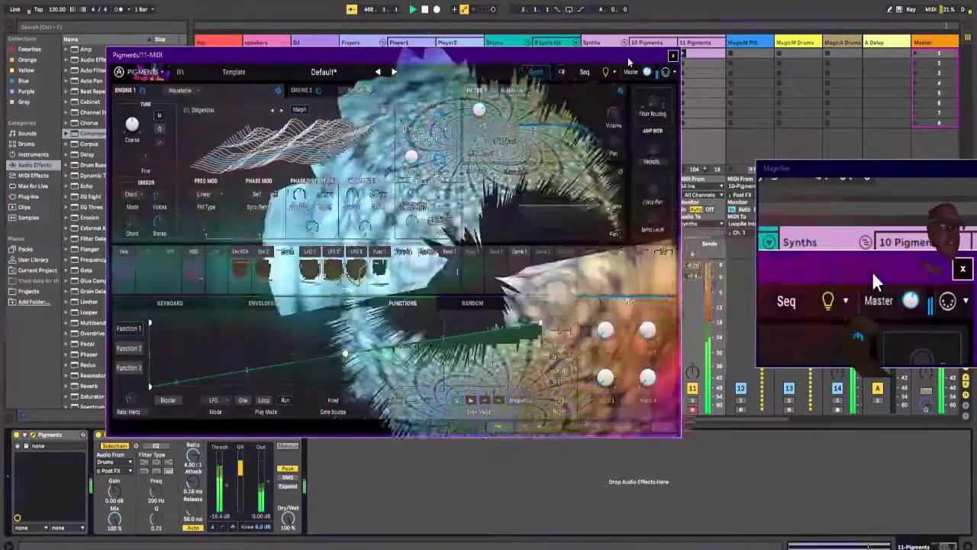
drag(635, 56, 667, 161)
click(733, 43)
click(597, 44)
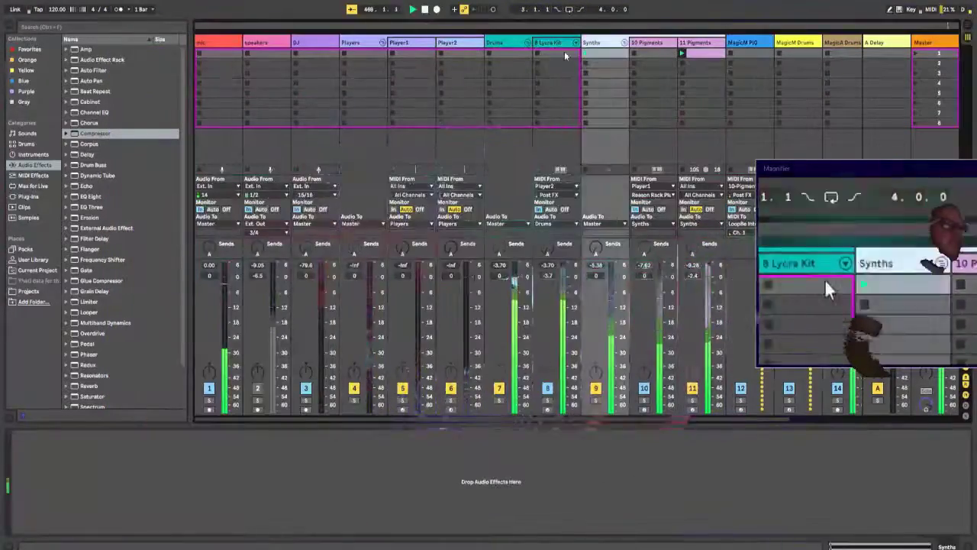
Step: Collapse the Players group track and expand it again
click(374, 48)
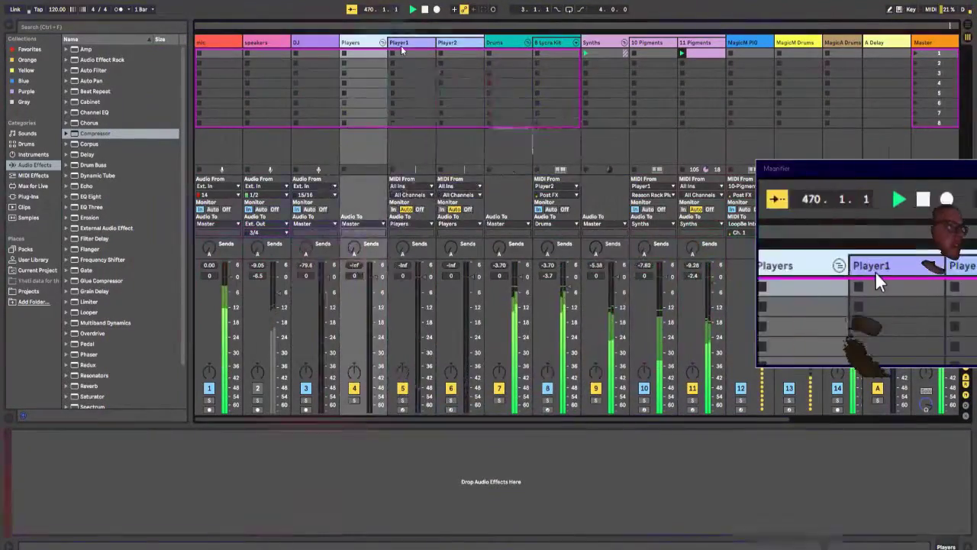
click(381, 43)
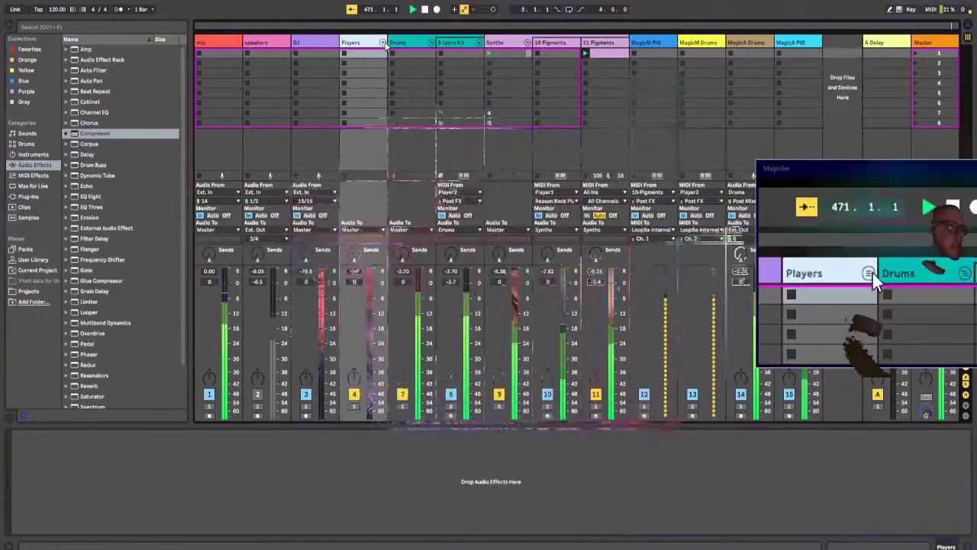
click(382, 42)
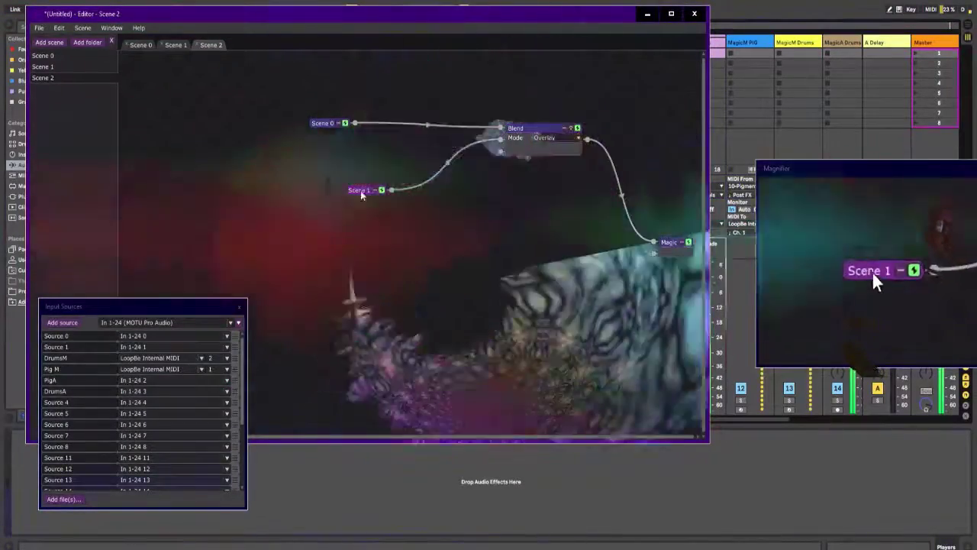
Step: Switch to the Magic editor and spread out the Scene 0, Scene 1 and Blend modules in Scene 2
drag(360, 190, 290, 175)
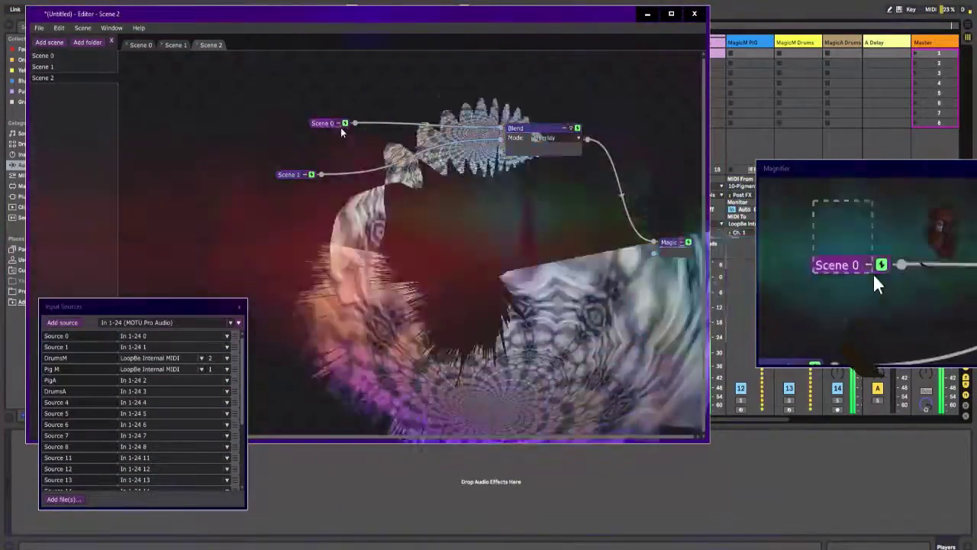
drag(329, 126, 259, 81)
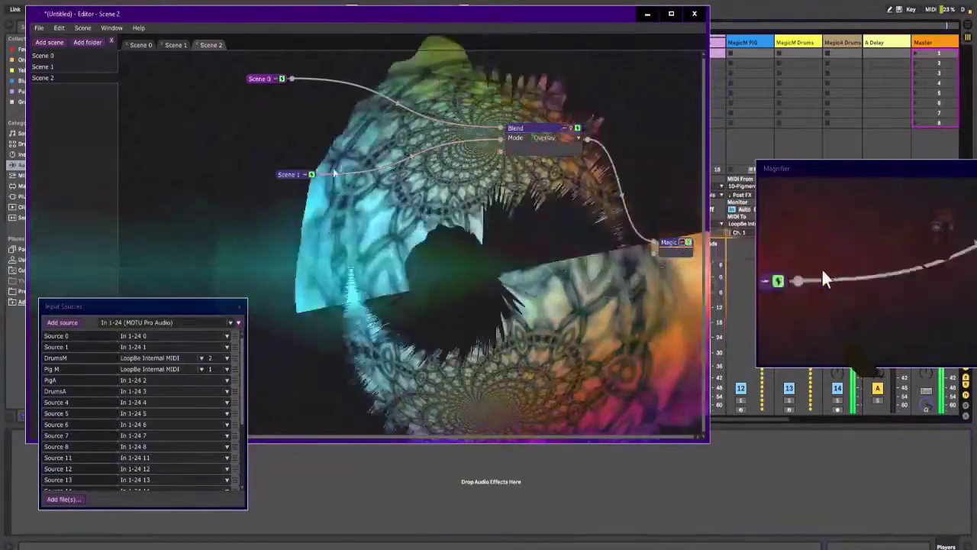
drag(309, 179, 250, 122)
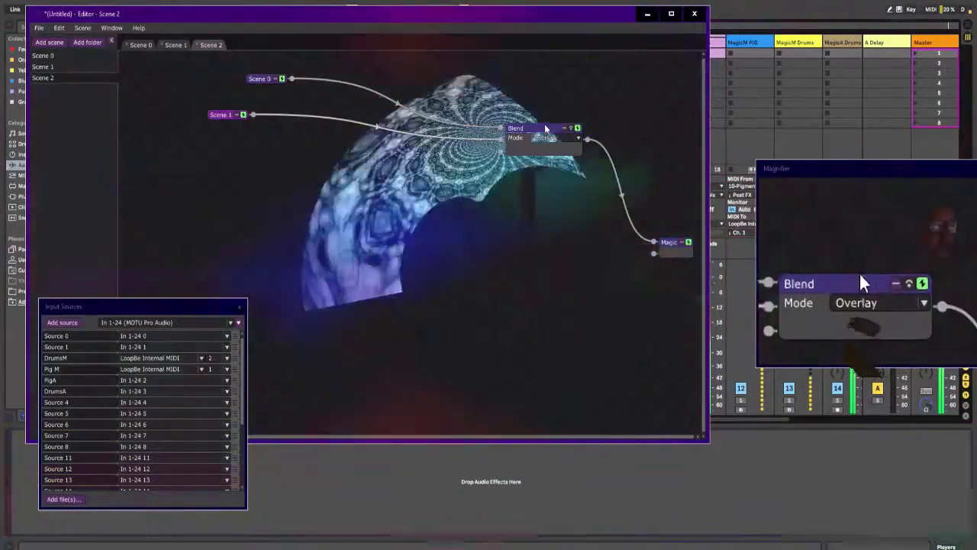
drag(535, 128, 489, 84)
Step: Try Soft Light as the Blend mode, return to Overlay, and move the Blend module closer to the scene modules
click(500, 92)
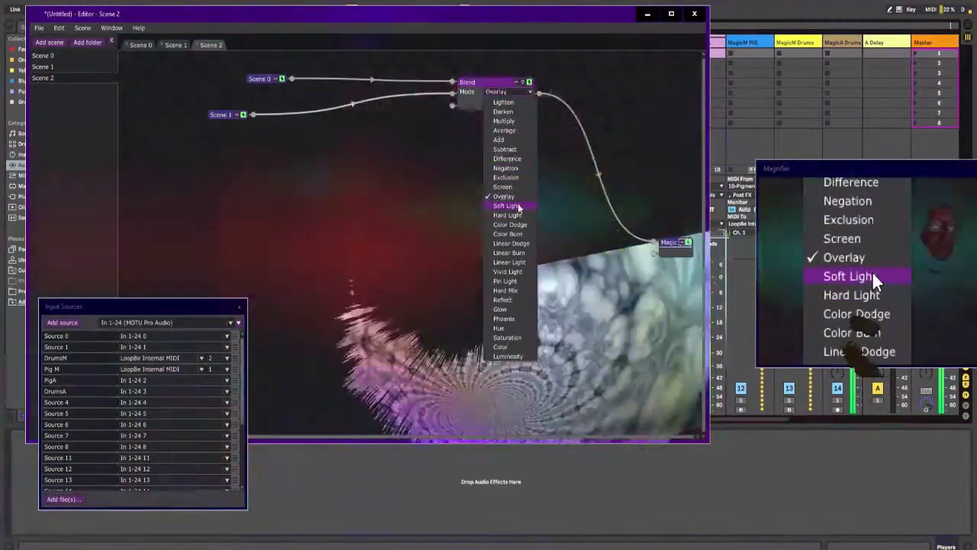
click(519, 203)
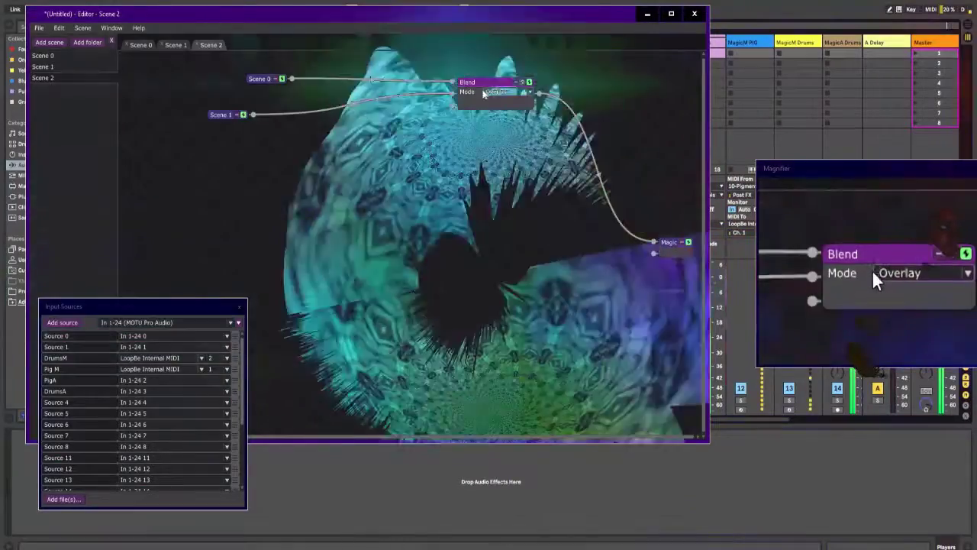
drag(482, 84, 382, 95)
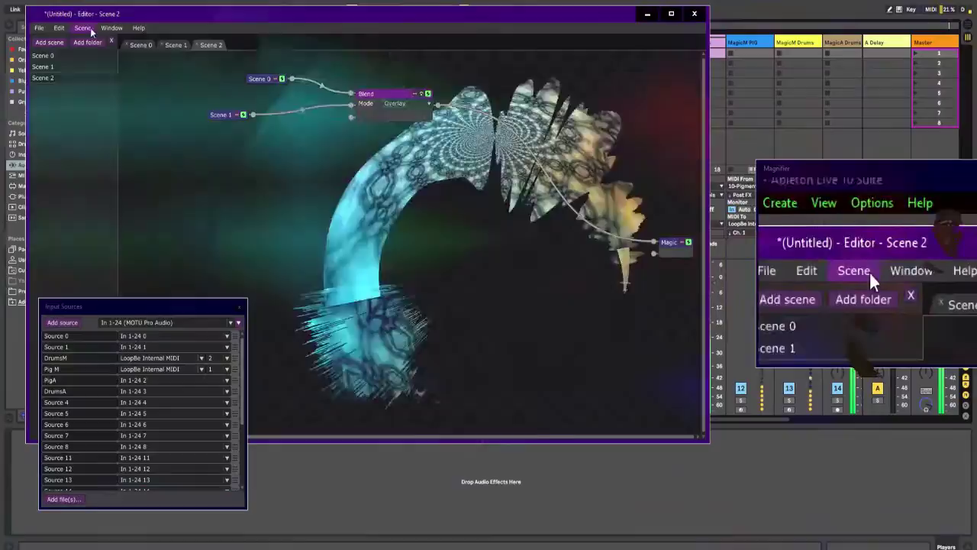
Step: Add a new scene and place a Scene 2 module in it, connected to the Magic output
click(82, 28)
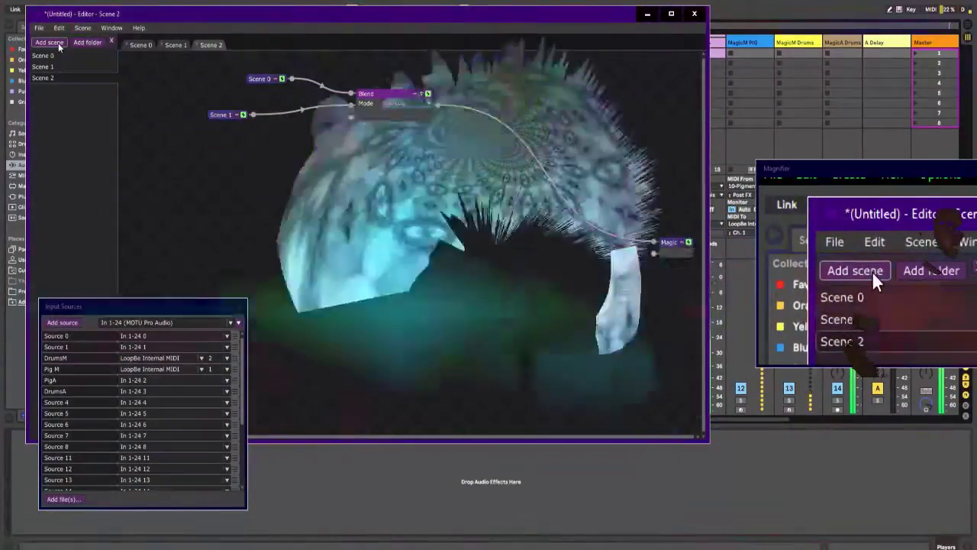
click(54, 42)
right_click(300, 123)
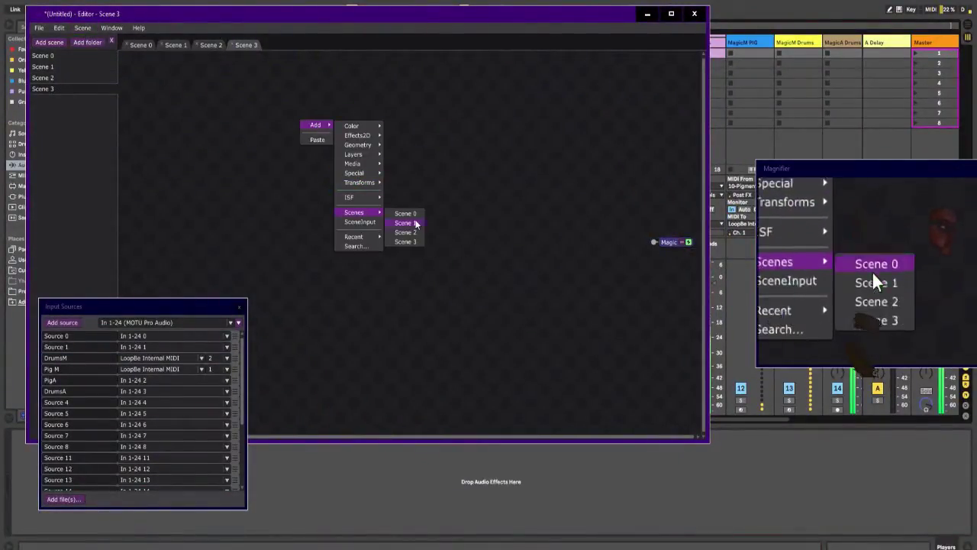
Step: Insert the ISF Stylize effect Zooming Feedback between the Scene 2 module and the Magic output
right_click(451, 145)
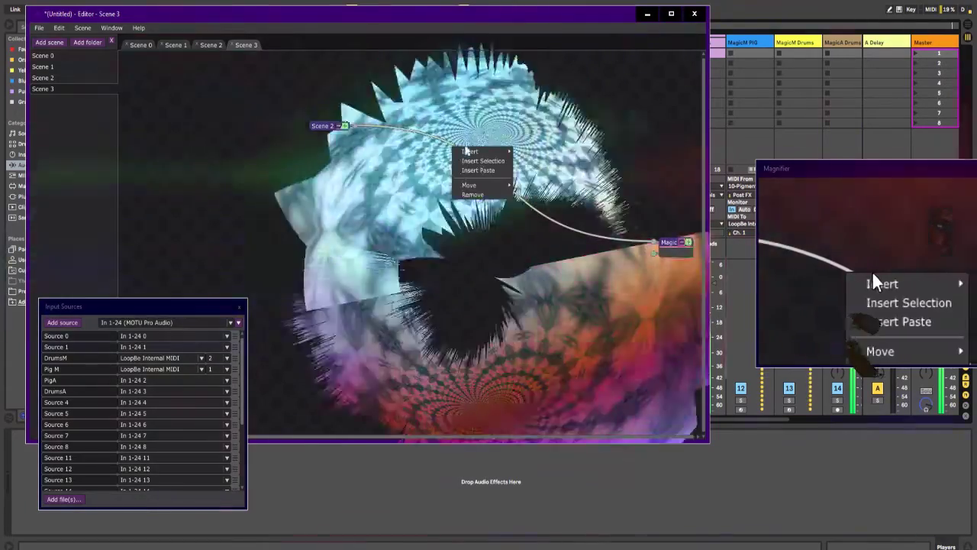
mouse_move(474, 151)
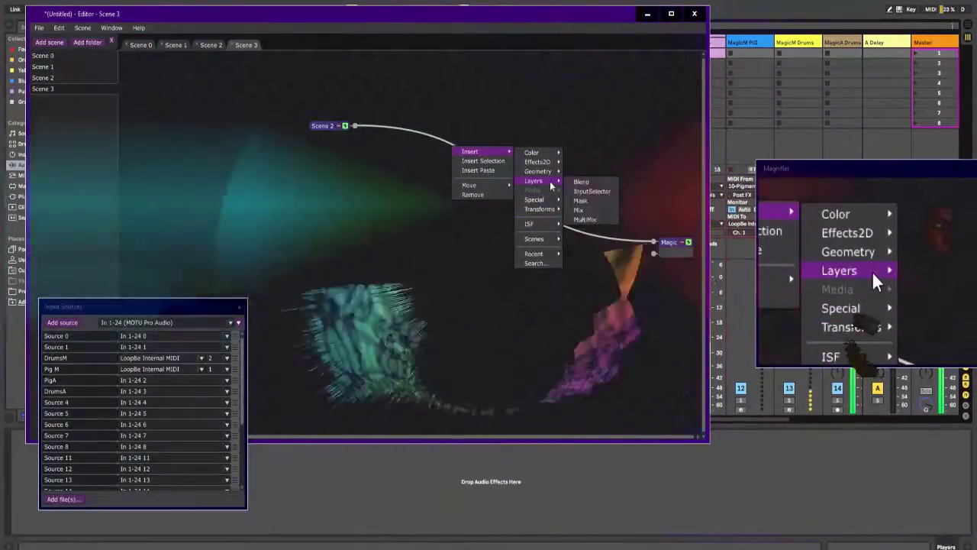
mouse_move(558, 225)
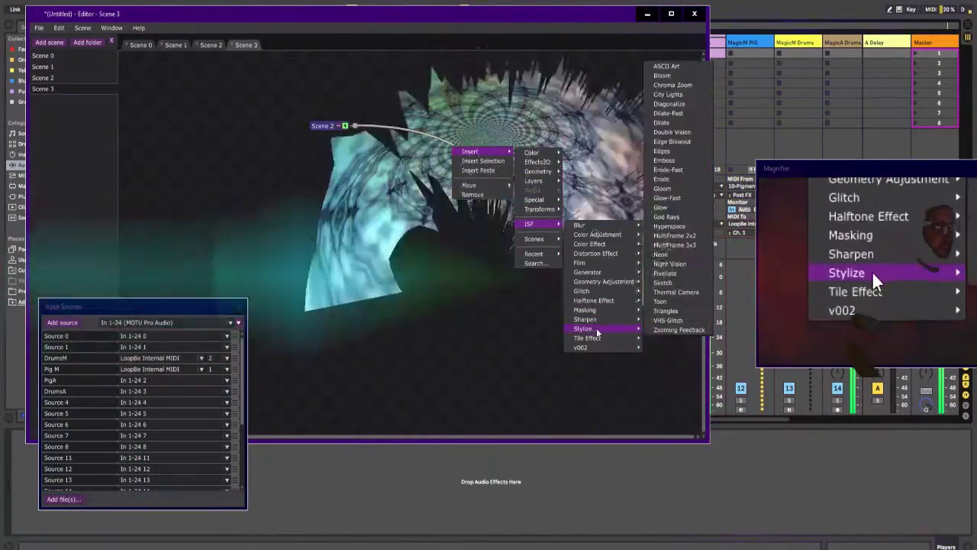
mouse_move(605, 302)
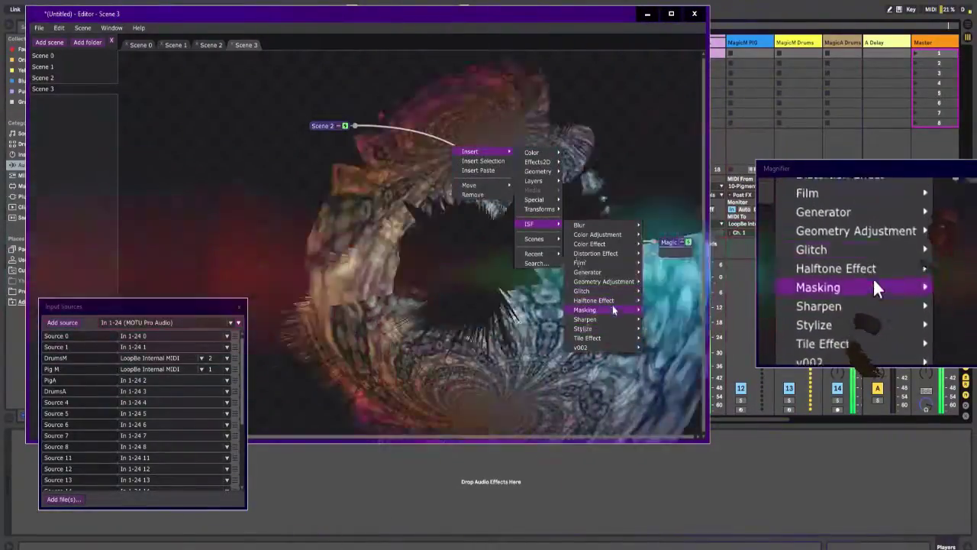
mouse_move(615, 325)
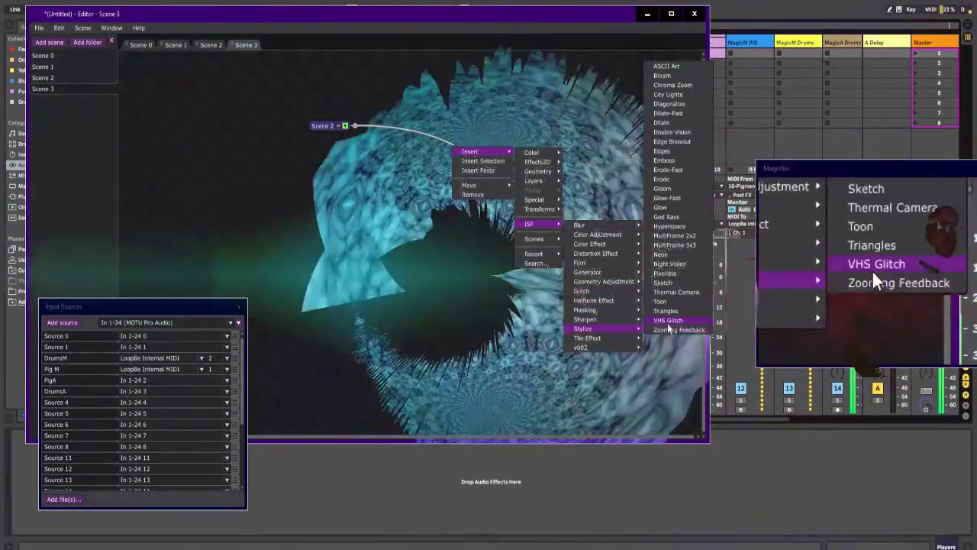
click(677, 330)
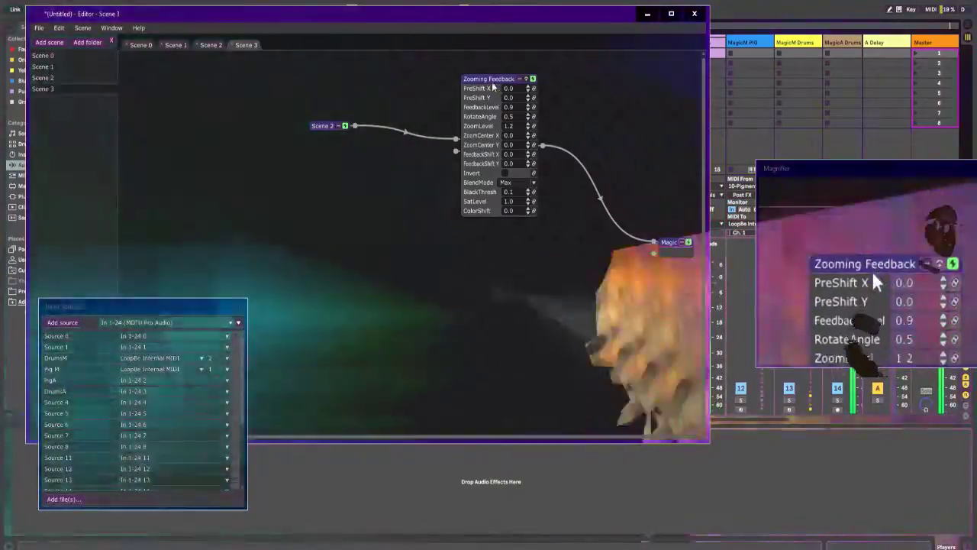
Step: Reposition the Zooming Feedback module slightly and set its ZoomLevel to 0.95
drag(491, 79, 503, 78)
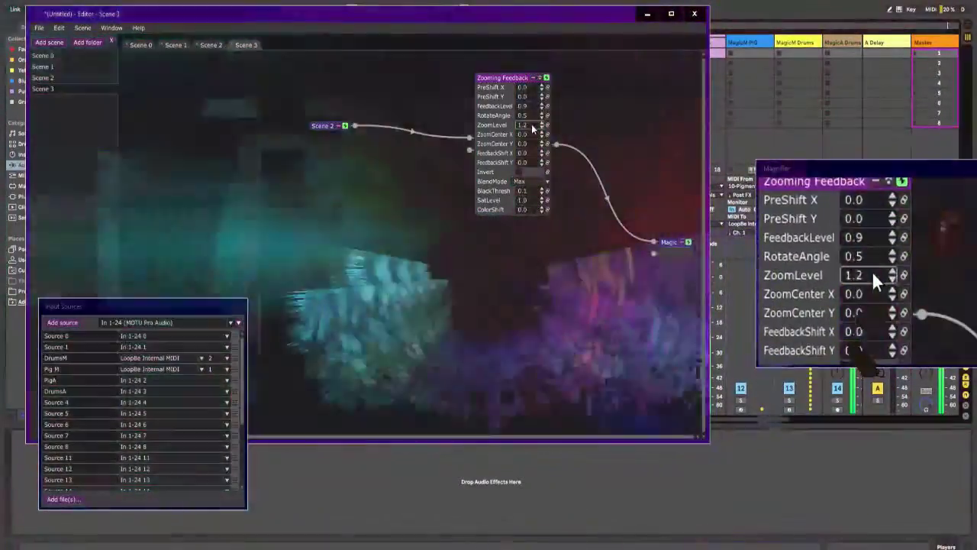
drag(533, 124, 535, 131)
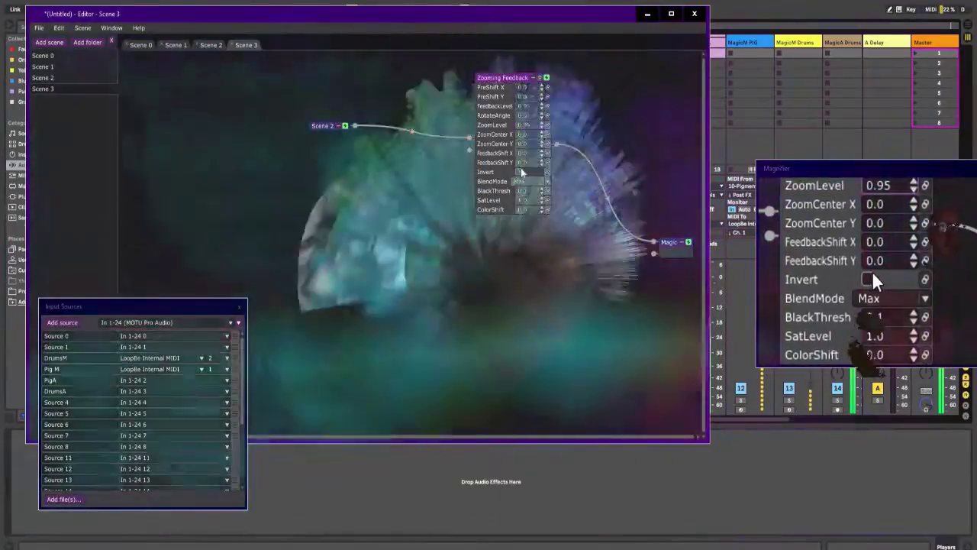
Step: Try Invert with ZoomLevel 0.75 and other blend modes on Zooming Feedback, restore BlendMode Max and turn Invert off
click(522, 172)
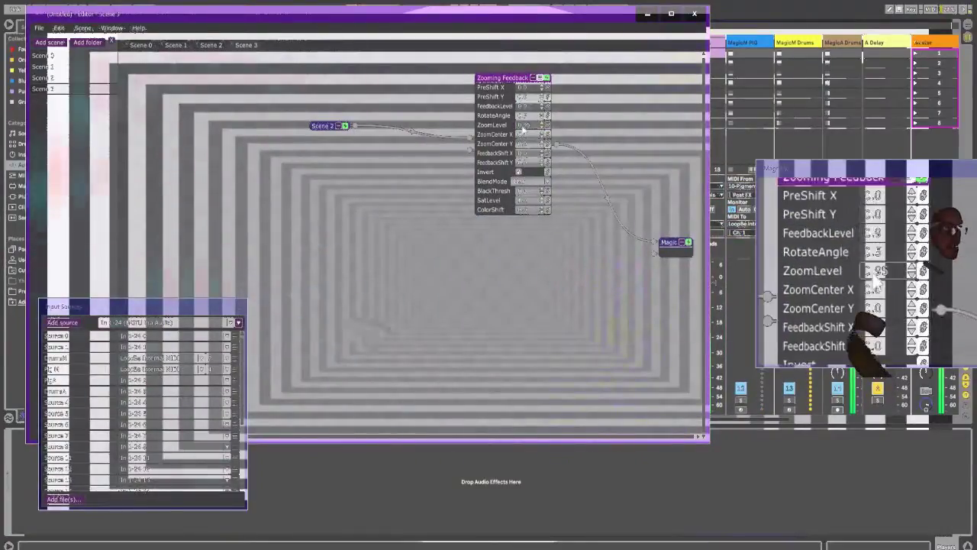
scroll(525, 126, up, 1)
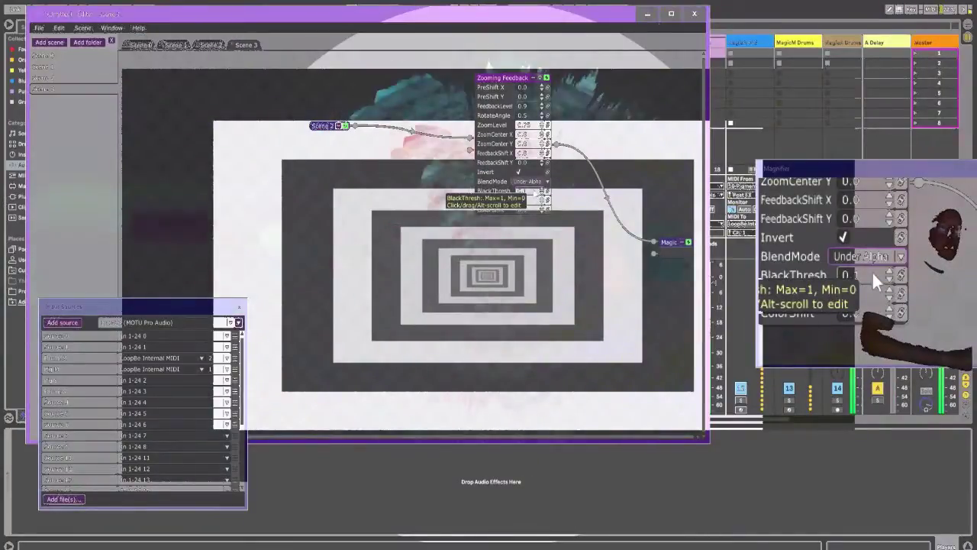
key(Up)
key(Up)
key(Up)
key(Up)
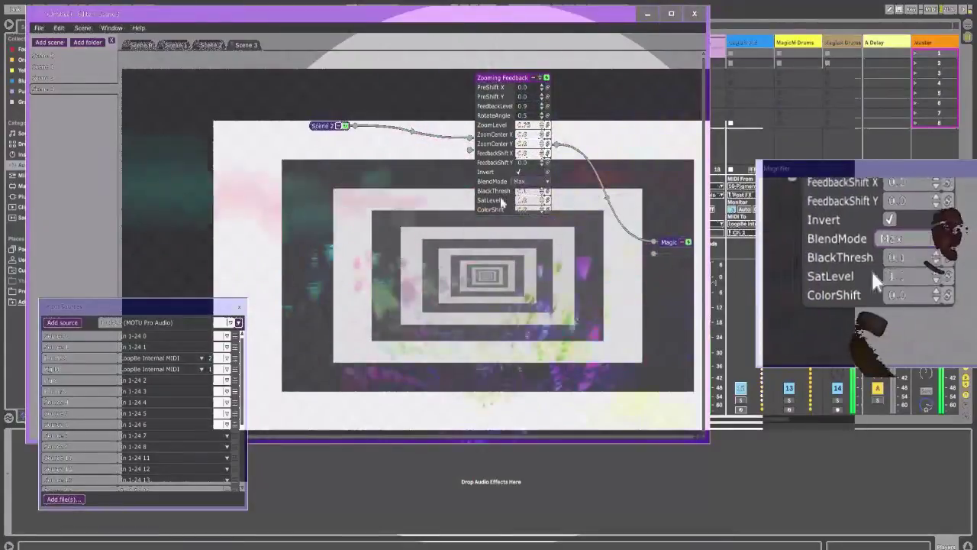
click(519, 173)
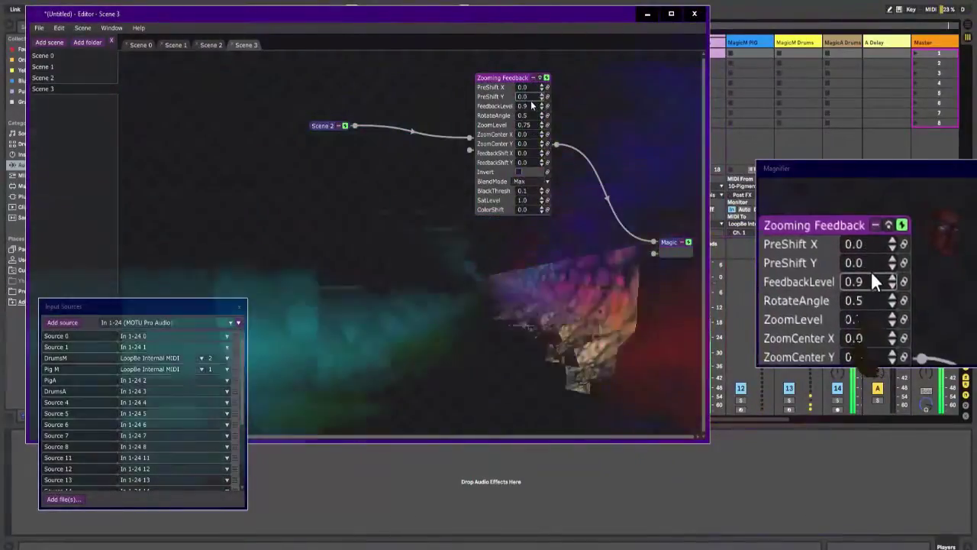
Step: Try FeedbackLevel at 1.0 and 0.5 and RotateAngle at 0.3, restoring them to 0.9 and 0.5
scroll(532, 109, up, 1)
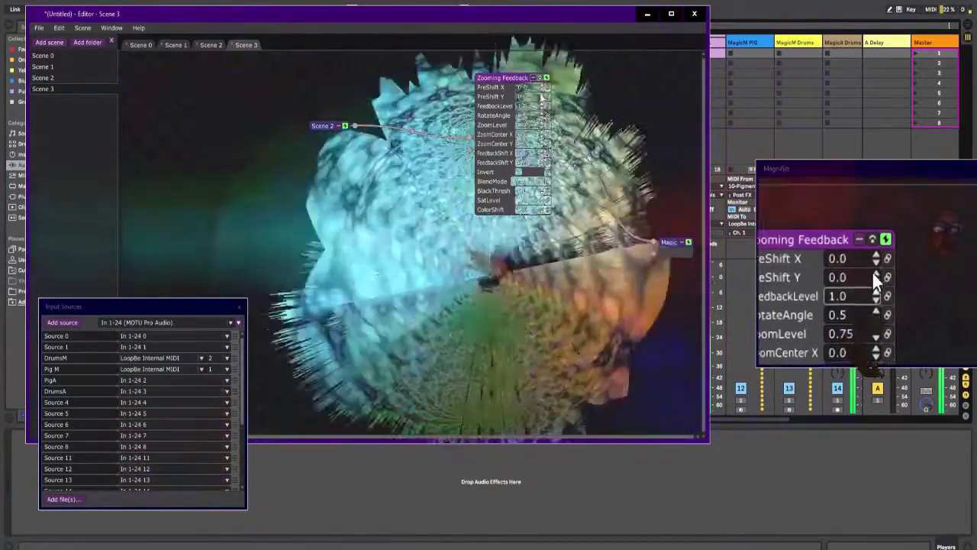
scroll(537, 110, up, 9)
scroll(536, 110, down, 4)
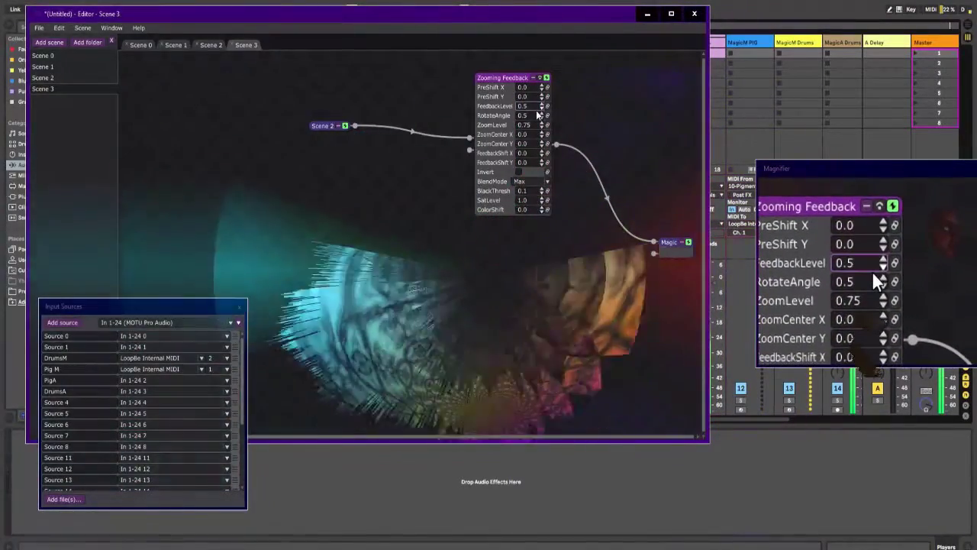
scroll(537, 110, up, 3)
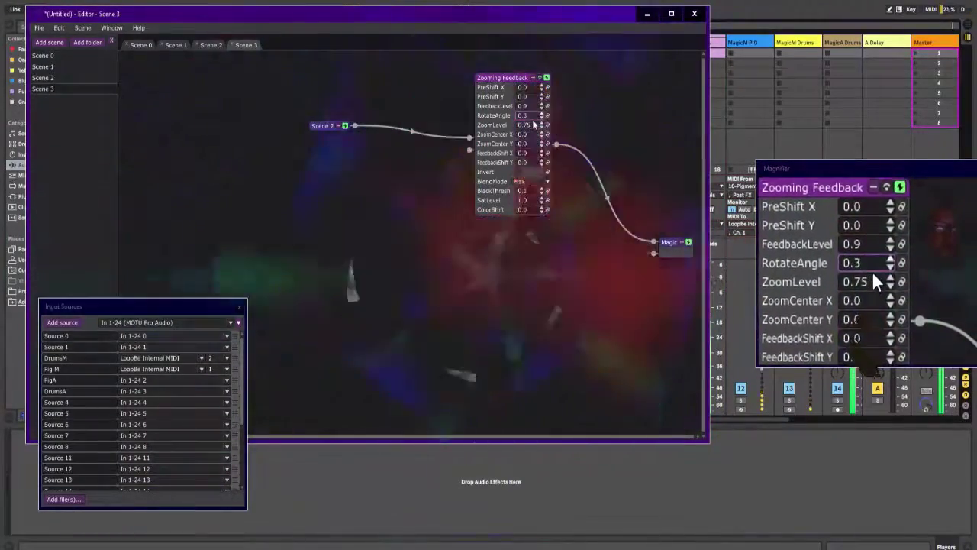
scroll(534, 123, up, 4)
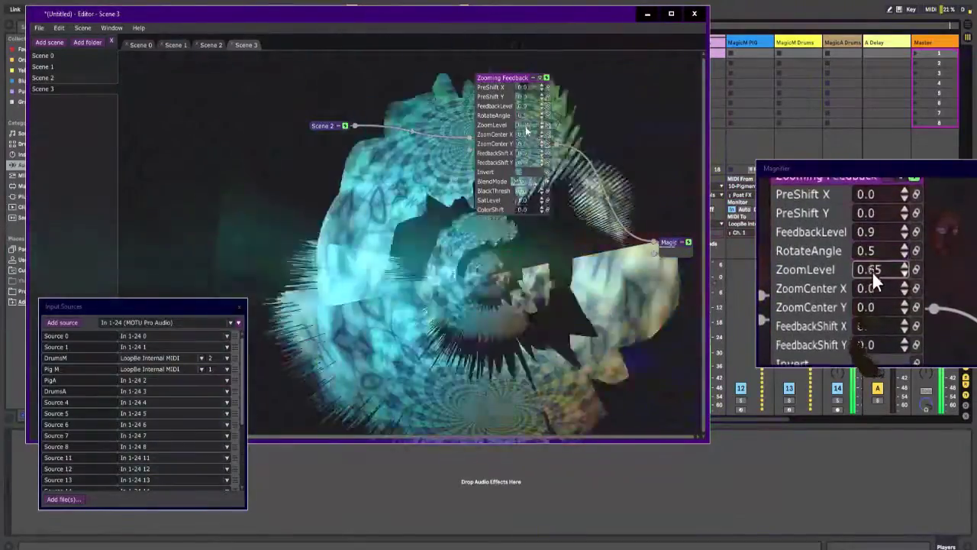
Step: Try Zooming Feedback ZoomLevel values of 0.75 and 1.15, and settle on 0.95
scroll(526, 131, down, 2)
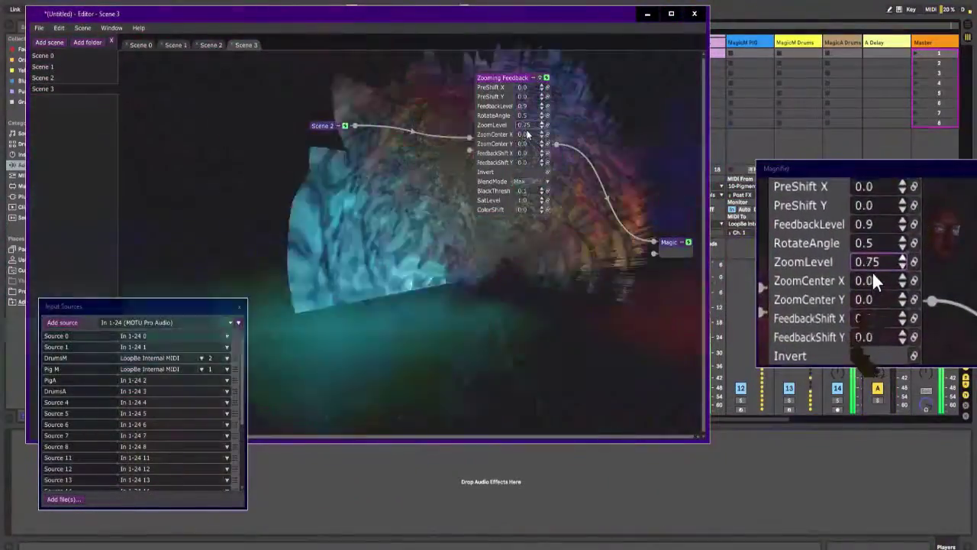
scroll(527, 130, up, 4)
scroll(527, 131, down, 1)
scroll(527, 132, up, 2)
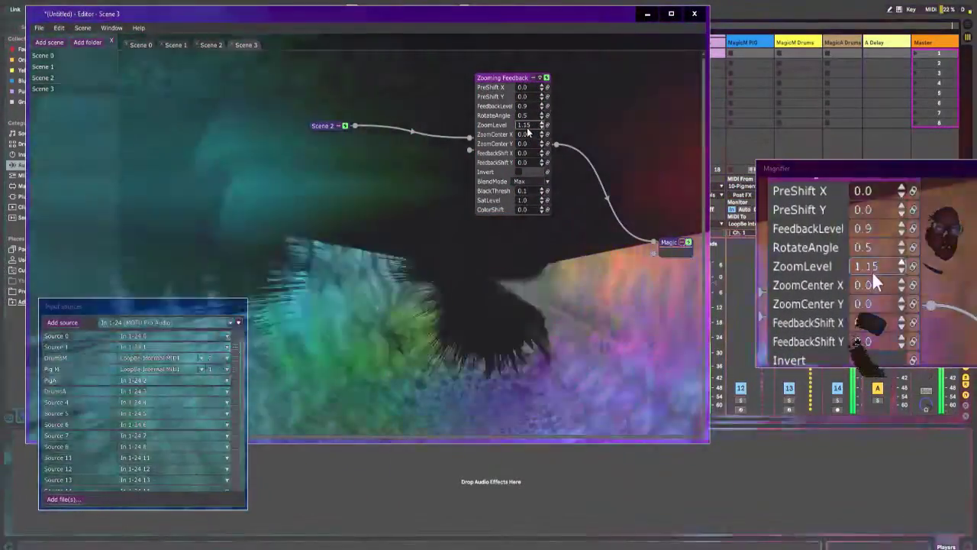
scroll(527, 133, down, 2)
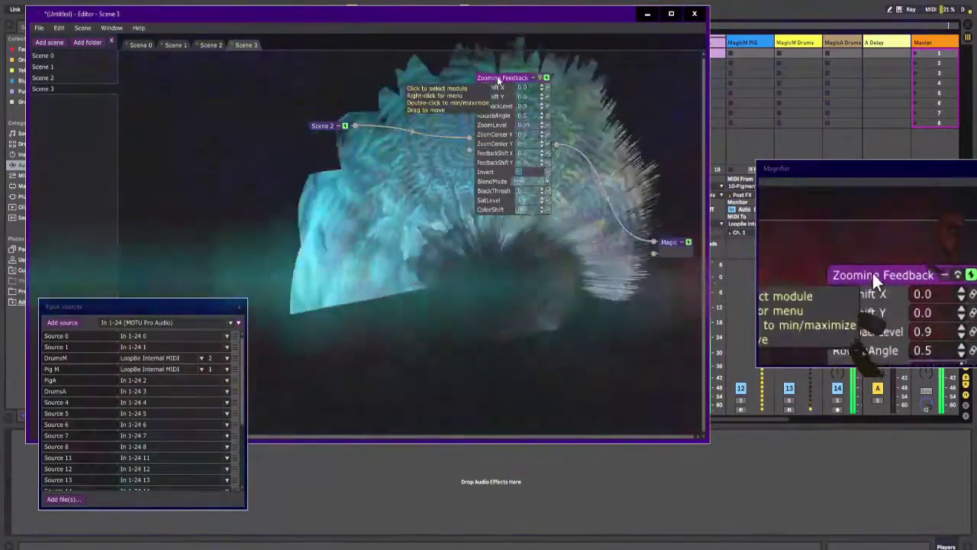
Step: Move the Scene 2 and Zooming Feedback modules together into the corner of the canvas, clear of the visuals
drag(496, 77, 433, 86)
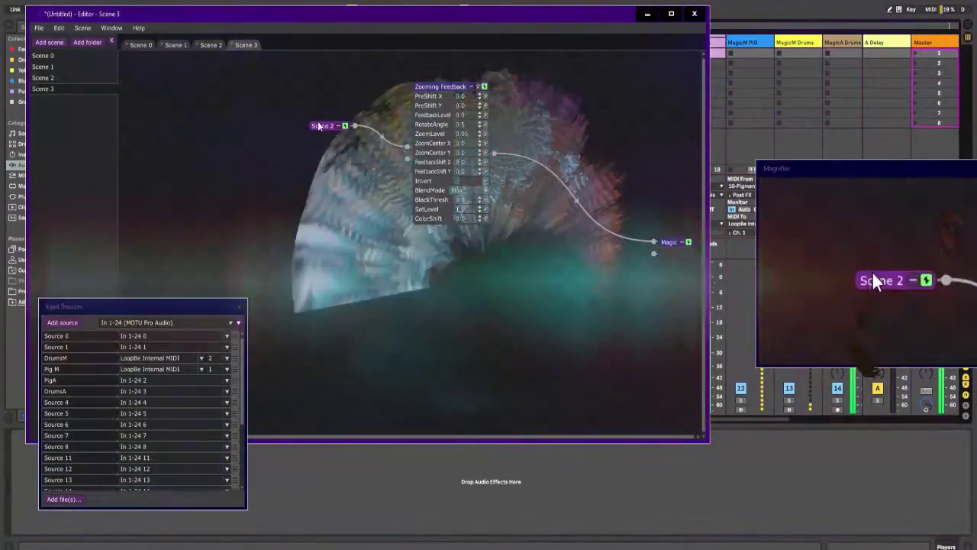
drag(324, 126, 184, 74)
drag(410, 88, 306, 73)
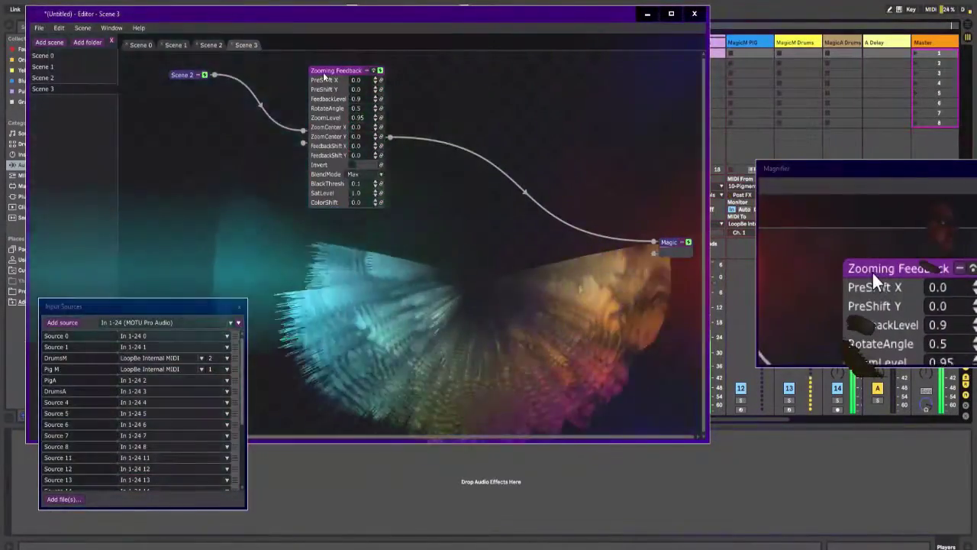
mouse_move(323, 75)
mouse_down()
mouse_move(351, 70)
mouse_move(317, 61)
mouse_up()
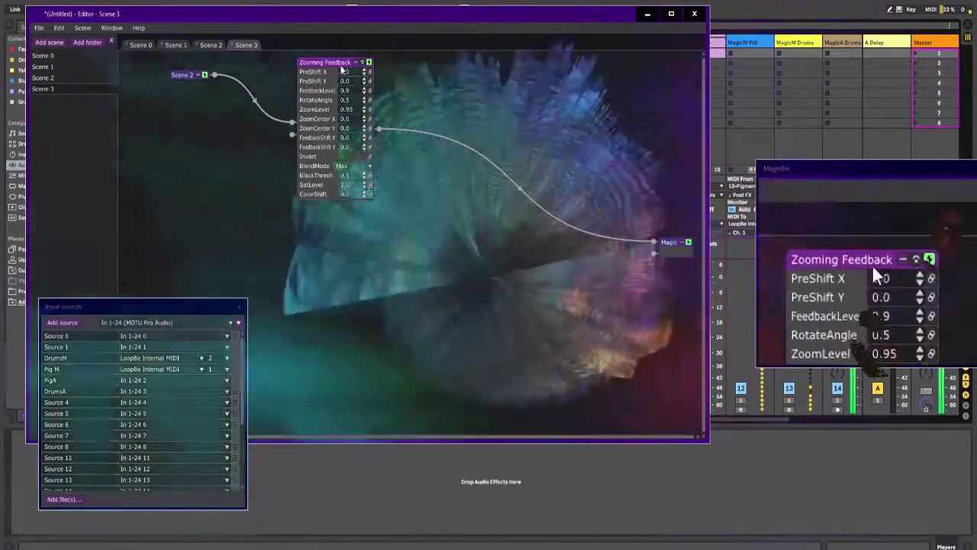
drag(340, 63, 286, 88)
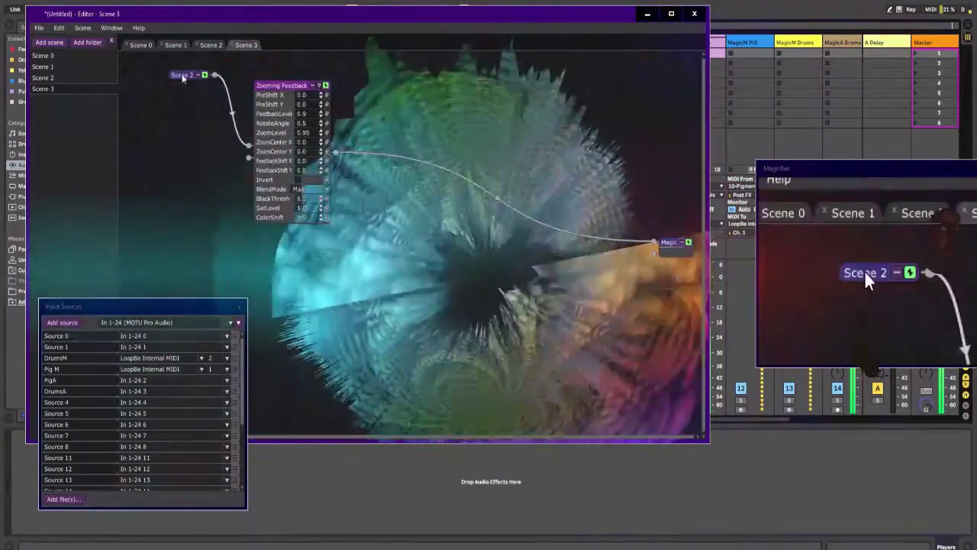
drag(178, 77, 136, 66)
drag(265, 87, 195, 67)
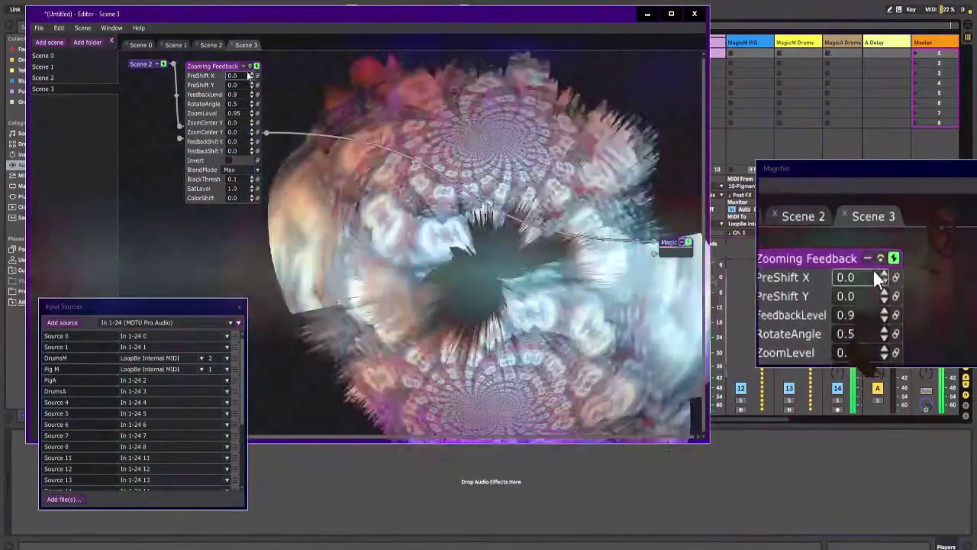
Step: Toggle the Zooming Feedback module's bypass repeatedly to compare the visuals with and without the effect
click(250, 67)
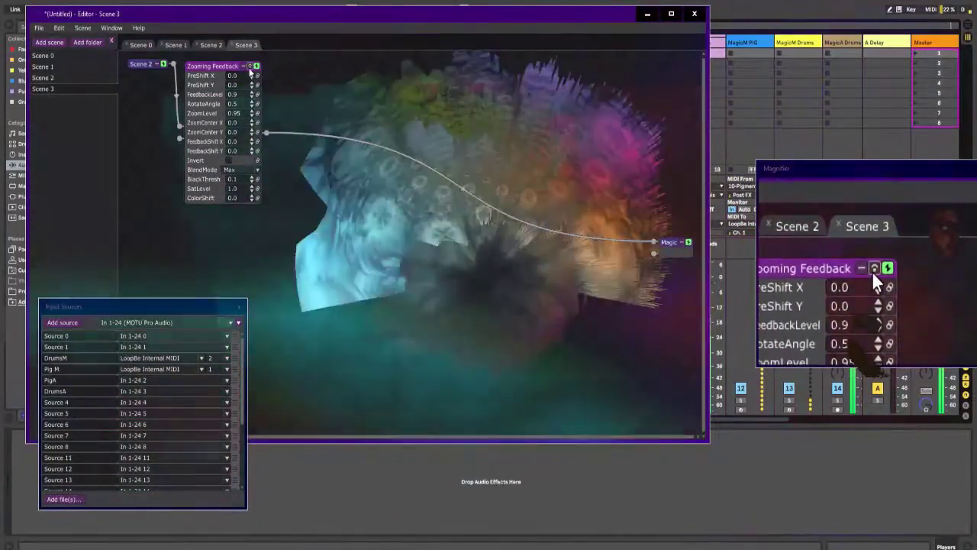
click(250, 67)
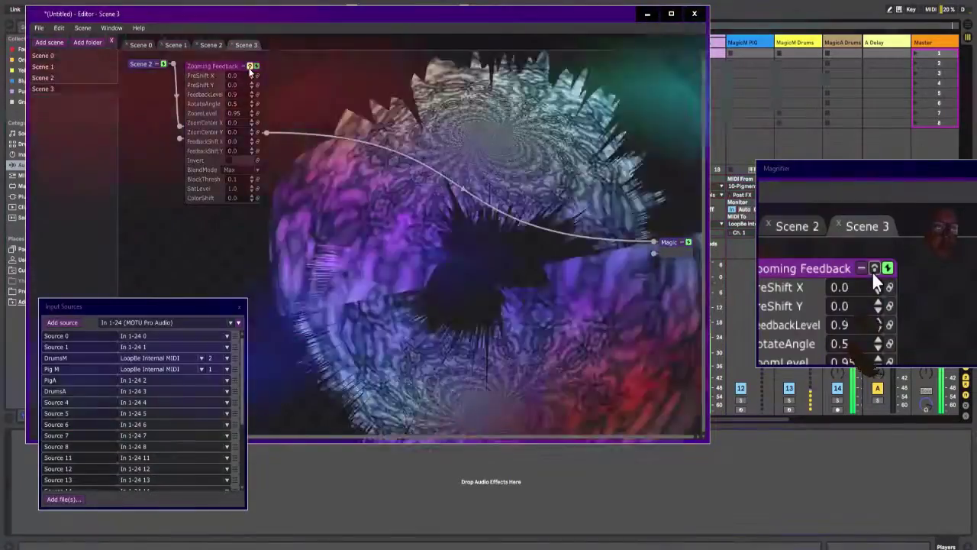
click(250, 67)
click(249, 67)
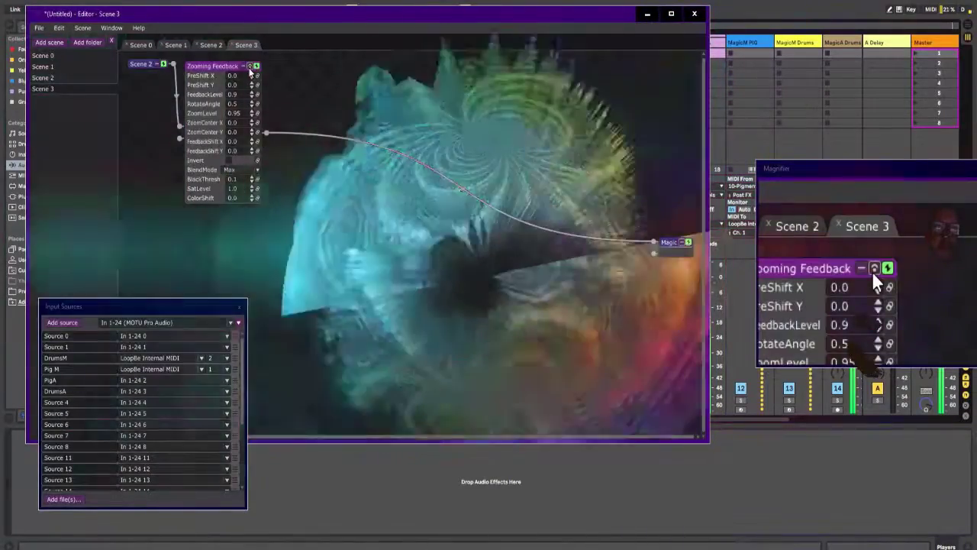
click(249, 67)
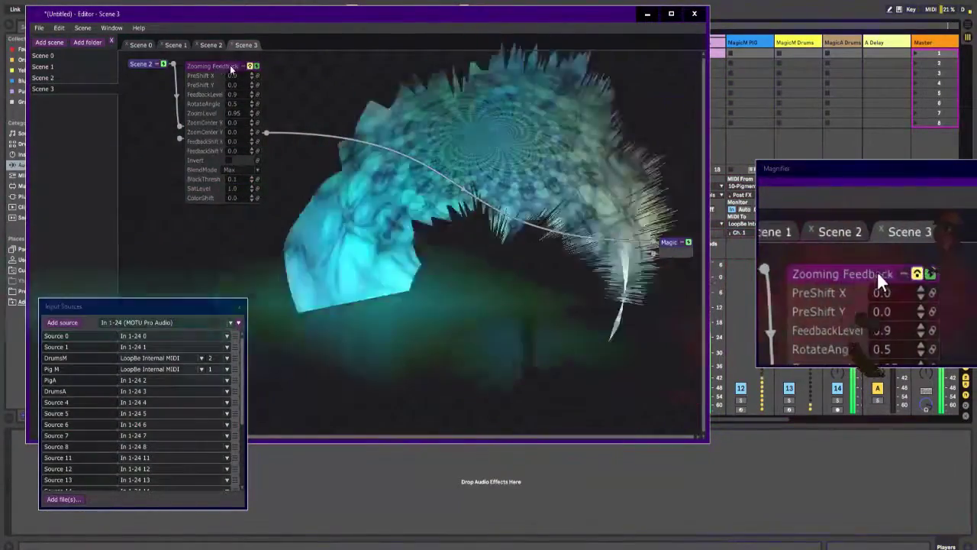
Step: Space Scene 2 and Zooming Feedback apart on the canvas and turn off the feedback module's bypass
drag(223, 68, 312, 74)
drag(151, 65, 187, 71)
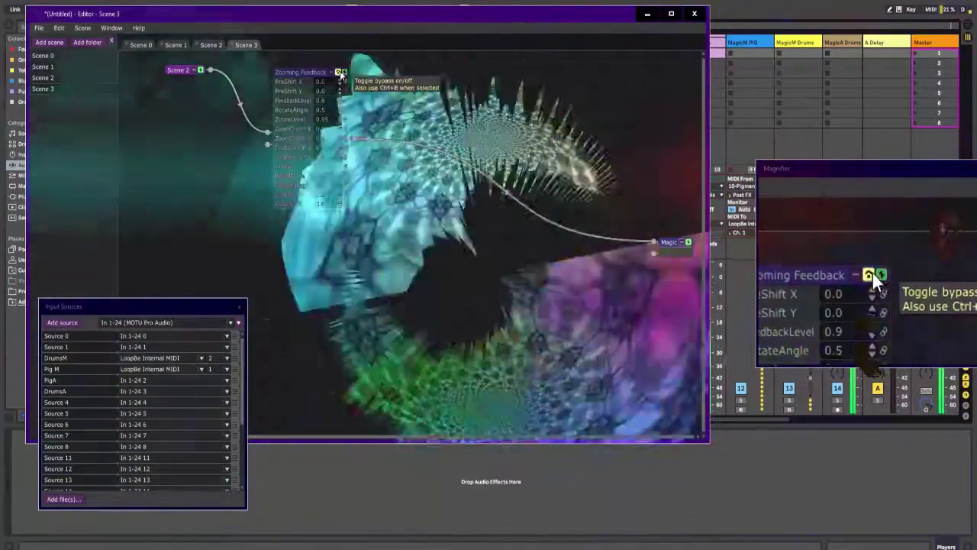
click(338, 72)
drag(315, 72, 408, 88)
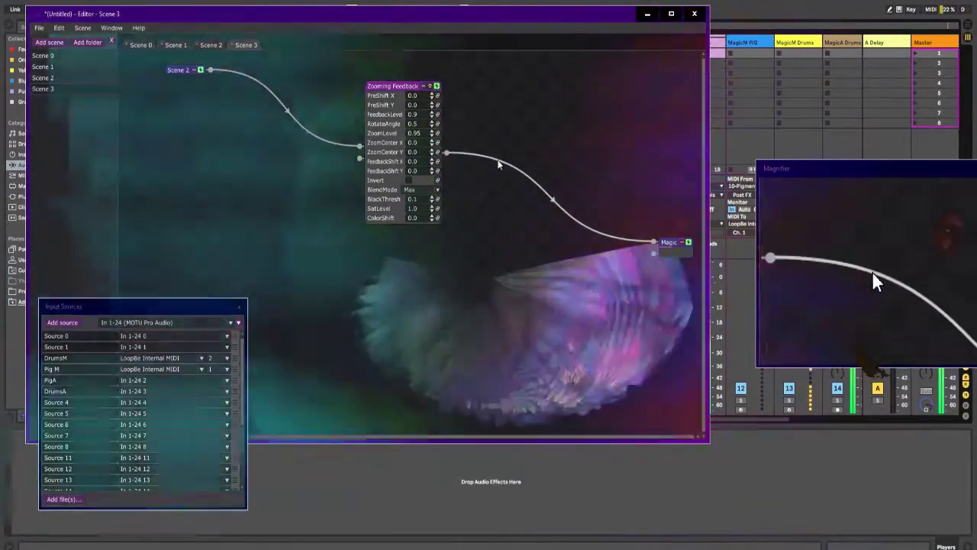
Step: Insert a Blend layer module between Zooming Feedback and the Magic output
right_click(447, 161)
mouse_move(458, 166)
mouse_move(526, 197)
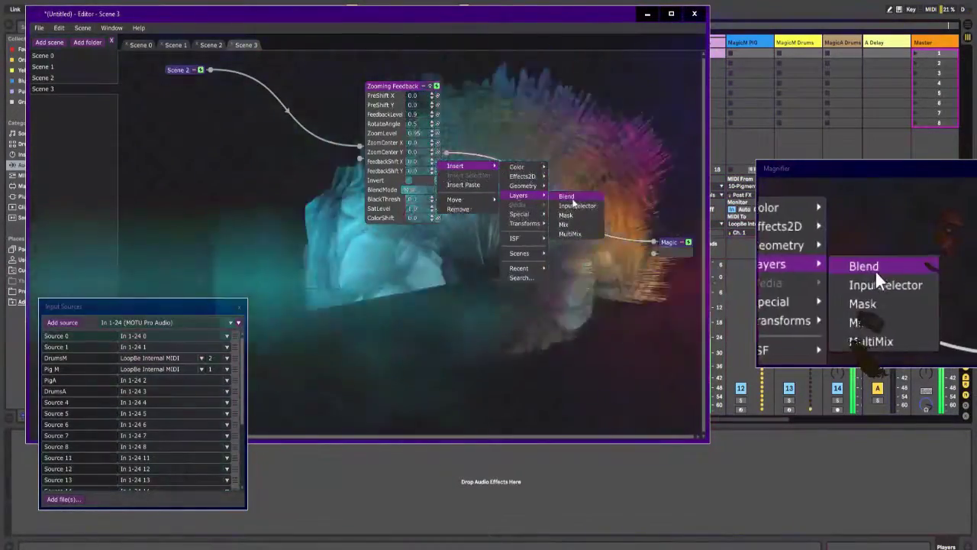
click(567, 196)
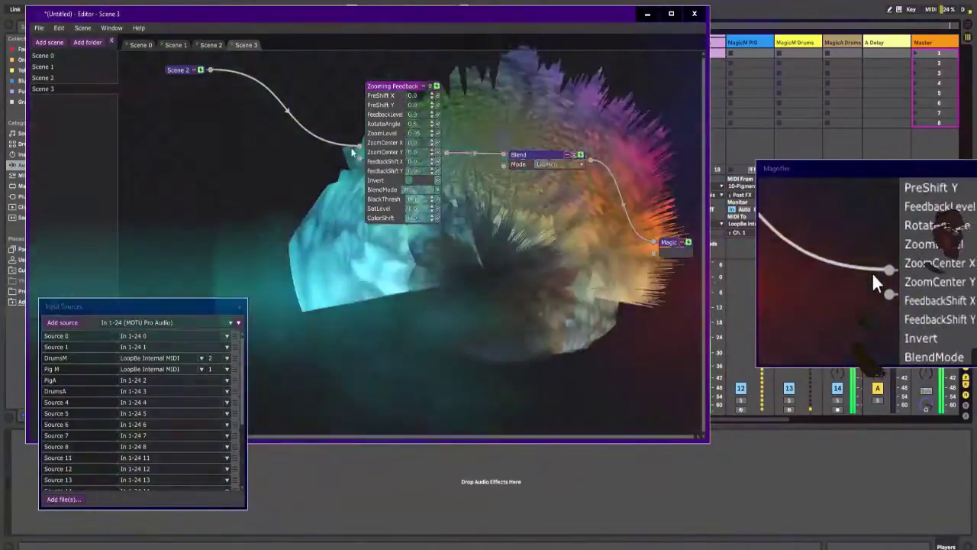
Step: Rewire Scene 2 to feed both Blend's first input and Zooming Feedback, with the feedback going into Blend's second input
drag(352, 145, 332, 99)
drag(392, 86, 392, 88)
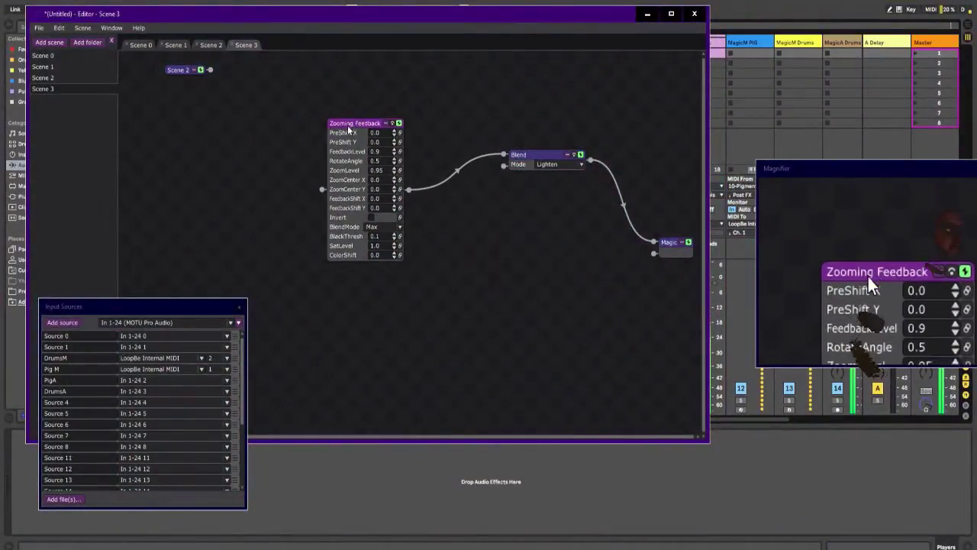
drag(213, 69, 245, 73)
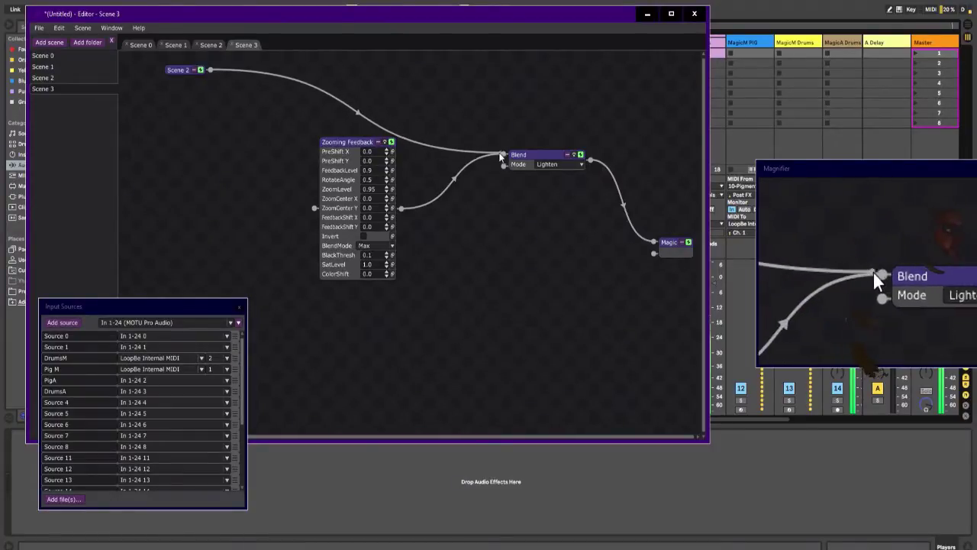
drag(500, 156, 505, 154)
drag(210, 71, 274, 169)
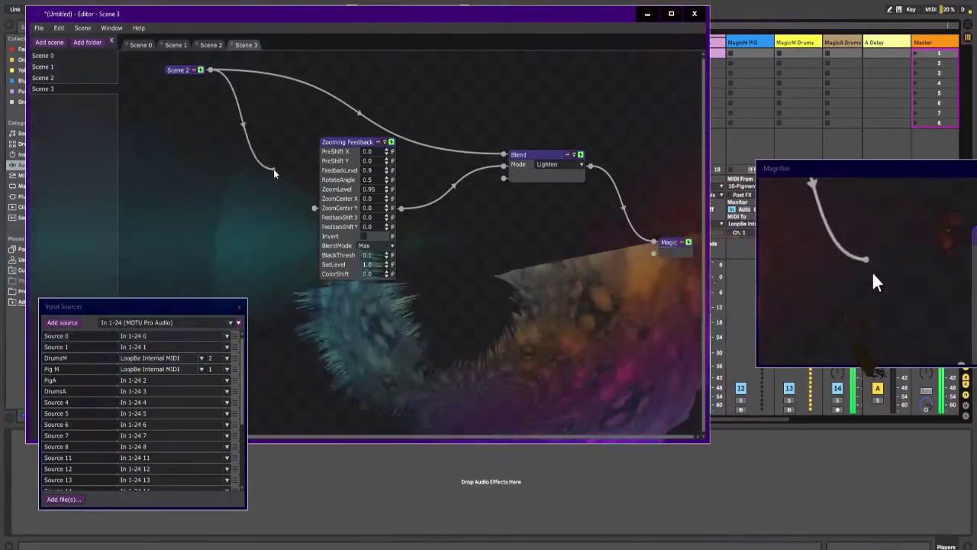
drag(306, 208, 312, 210)
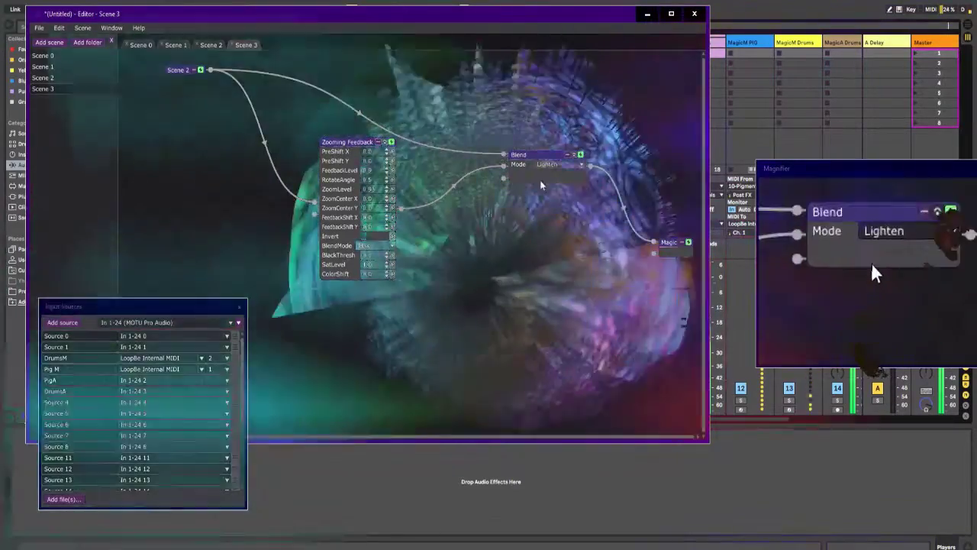
Step: Change the Blend module's mode to Darken and step onward through the following modes
click(552, 165)
click(554, 184)
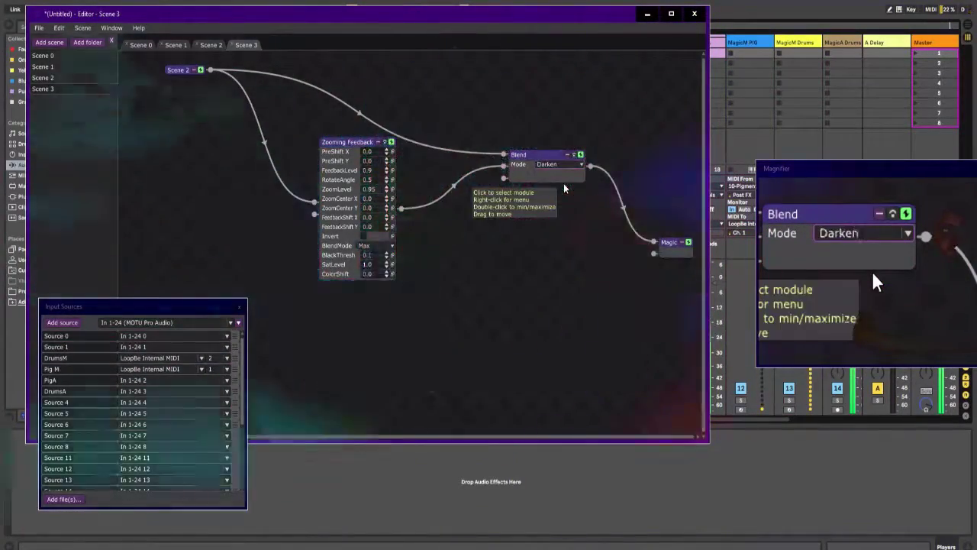
key(Down)
key(Down)
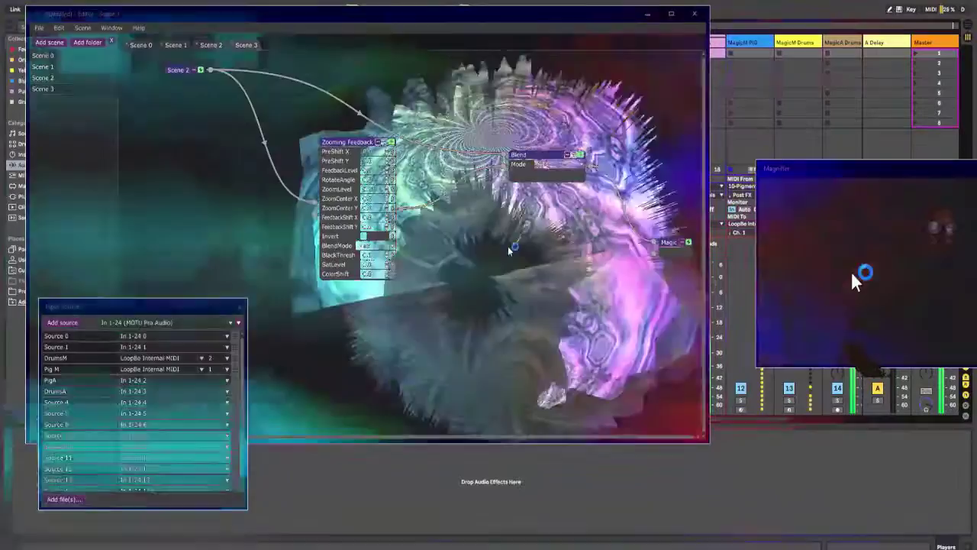
Step: Switch to Ableton Live and add a Grain Delay effect after the Compressor on the 11 Pigments track
click(461, 255)
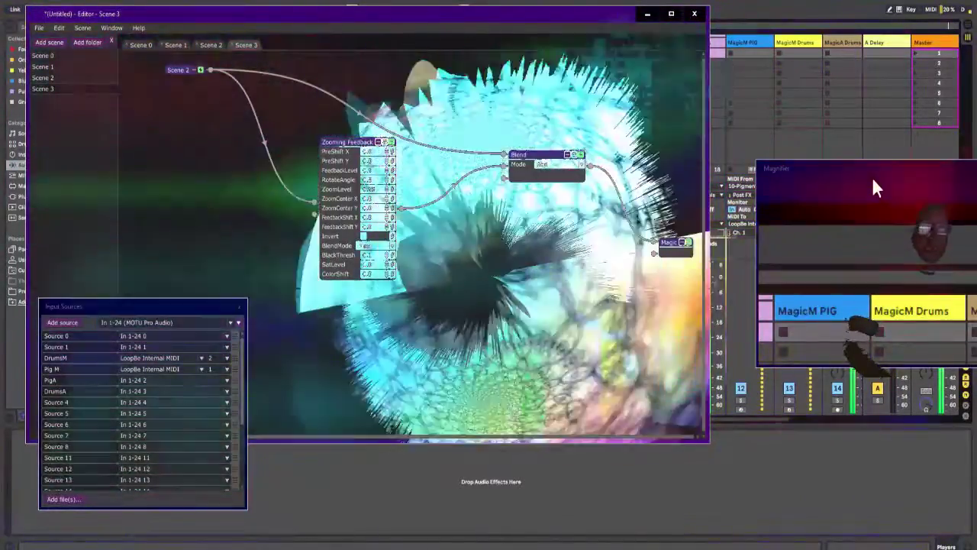
key(alt+Tab)
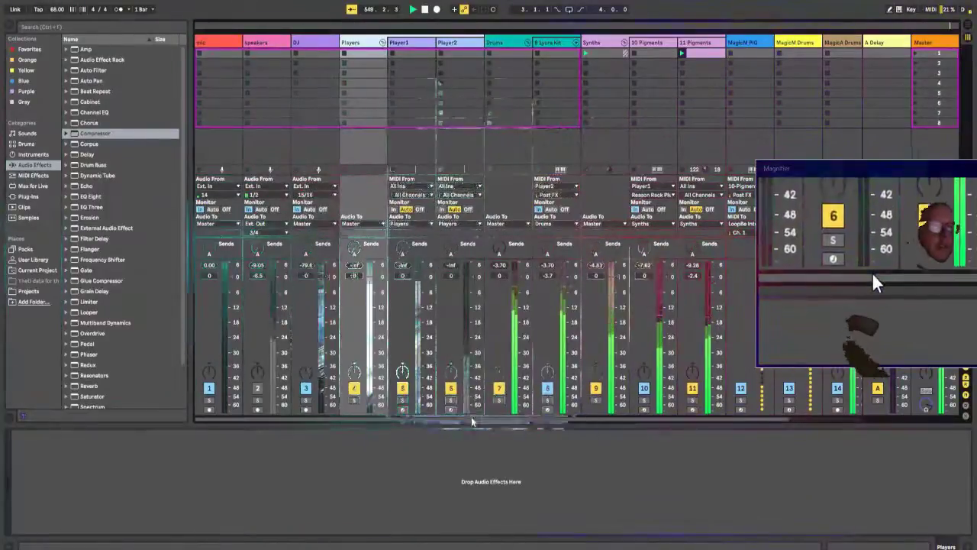
drag(471, 417, 588, 424)
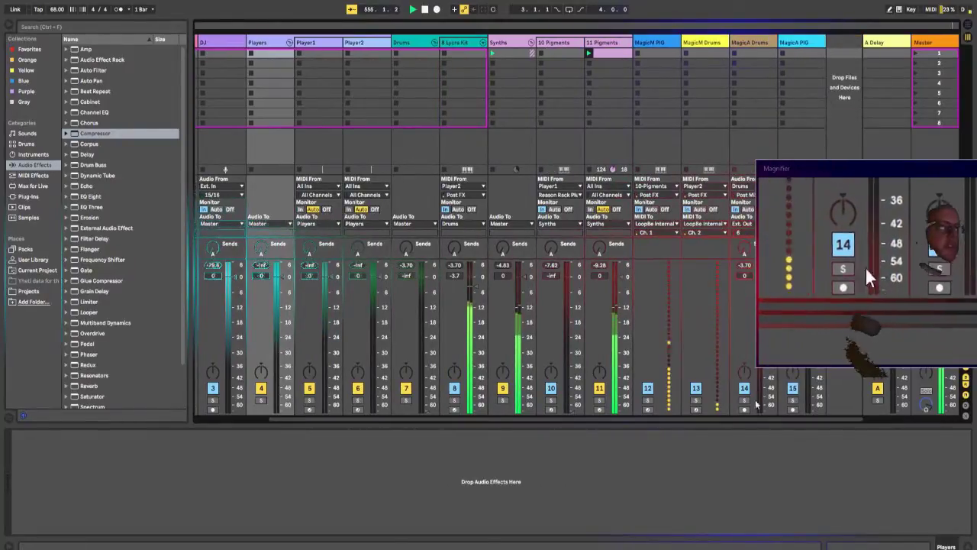
click(619, 48)
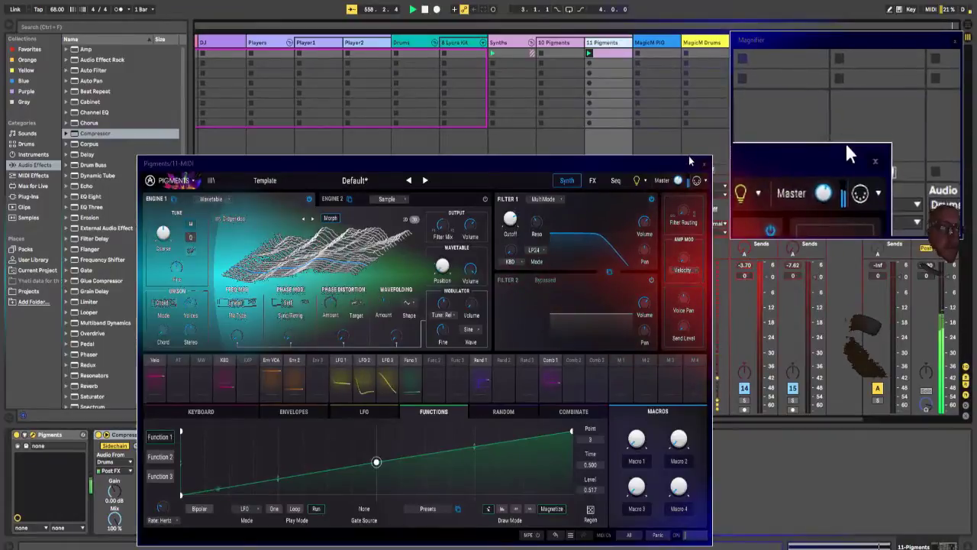
drag(611, 172, 803, 84)
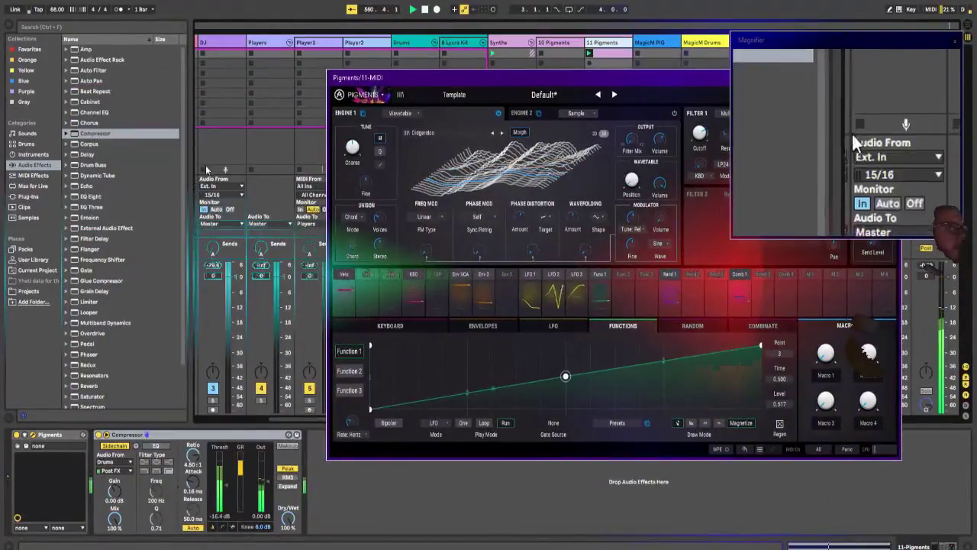
scroll(177, 275, down, 3)
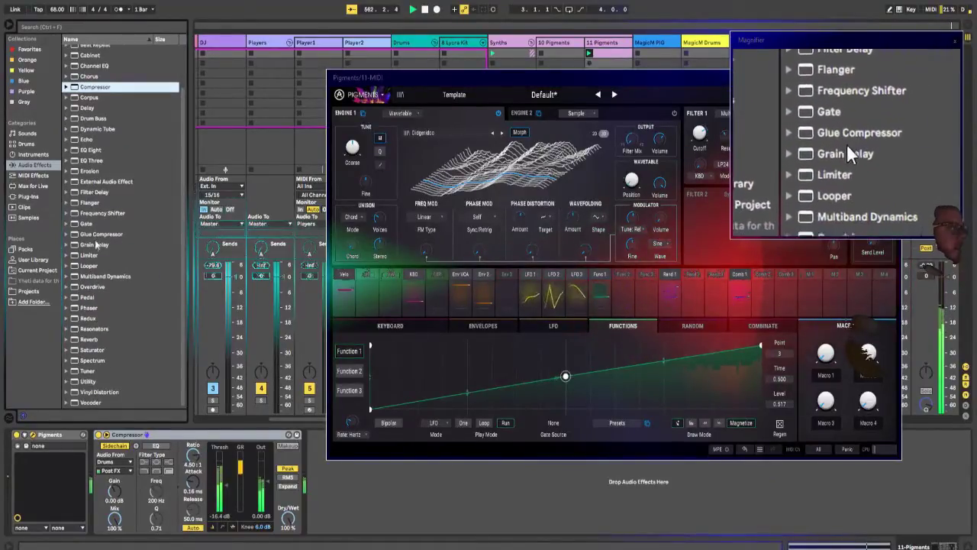
click(119, 245)
drag(118, 245, 337, 498)
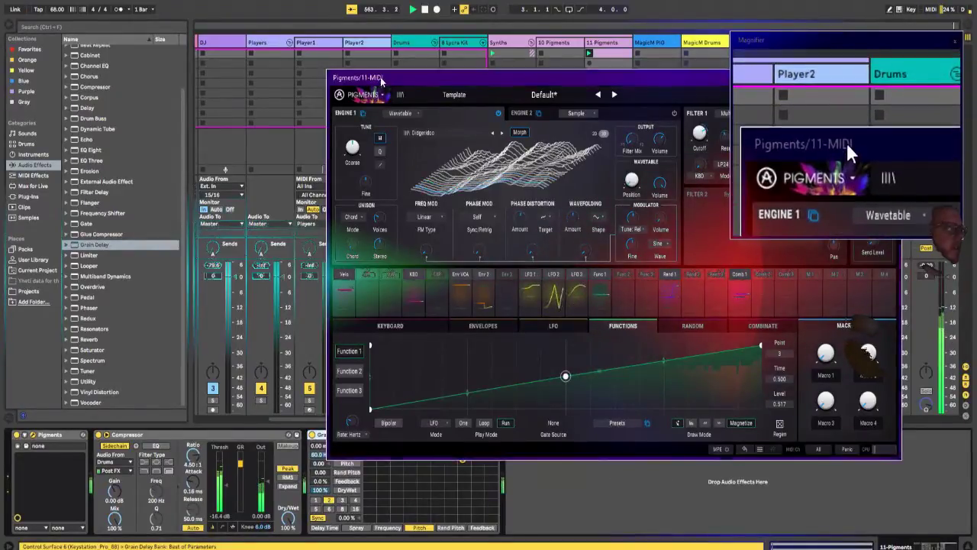
Step: Move the Pigments window clear of Grain Delay, set its frequency to 46.2 Hz and reset its pitch to 0.00
drag(381, 79, 72, 15)
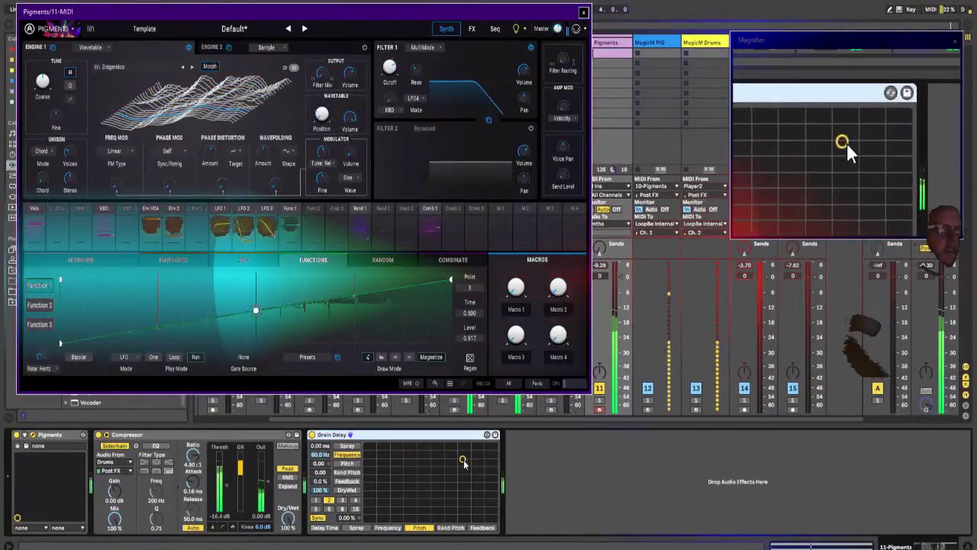
mouse_move(461, 461)
mouse_down()
mouse_move(450, 461)
mouse_move(467, 463)
mouse_up()
click(321, 463)
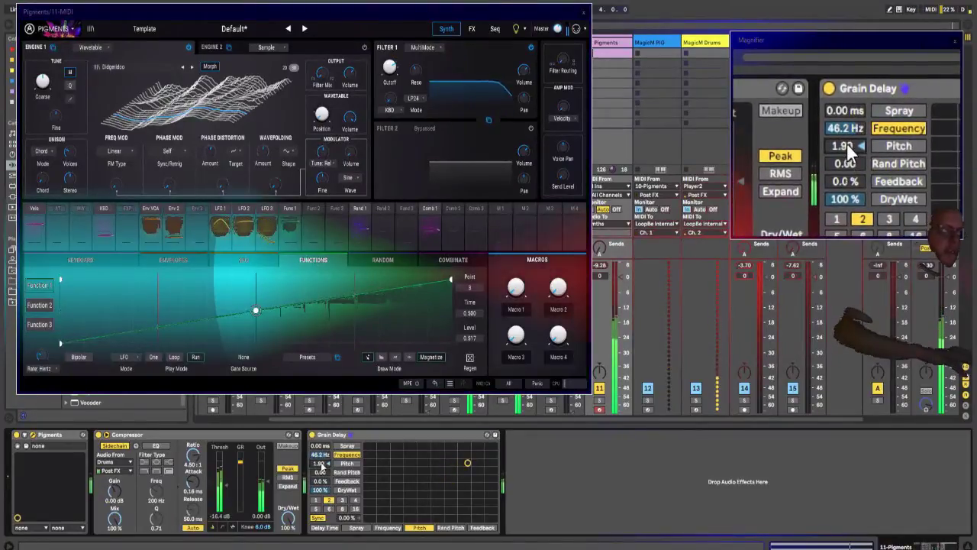
key(Delete)
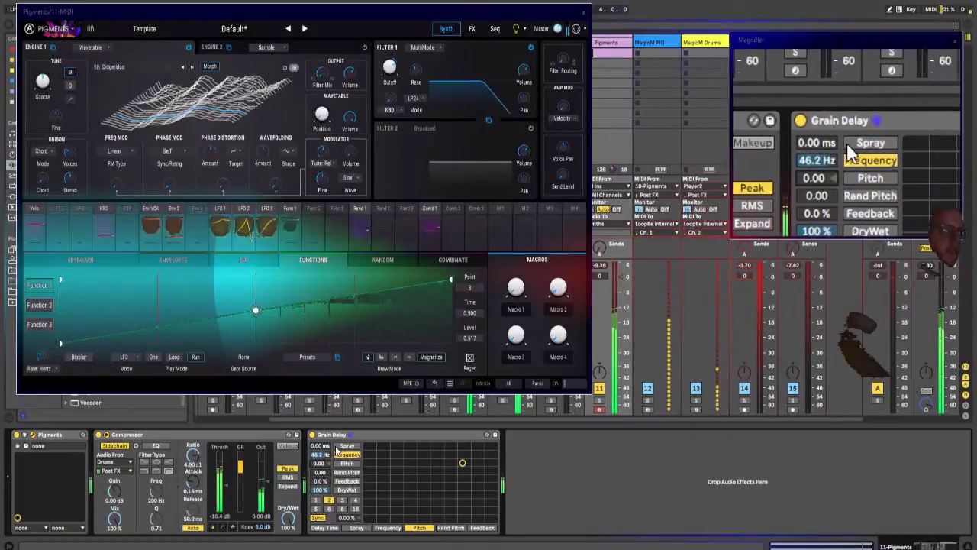
Step: Set Grain Delay to 103 ms spray, 0.35 random pitch, 40% feedback, delay division 3 with 1.56% offset, and 35% dry/wet
mouse_move(321, 446)
mouse_down()
mouse_move(338, 431)
mouse_move(322, 445)
mouse_move(322, 470)
mouse_move(322, 452)
mouse_up()
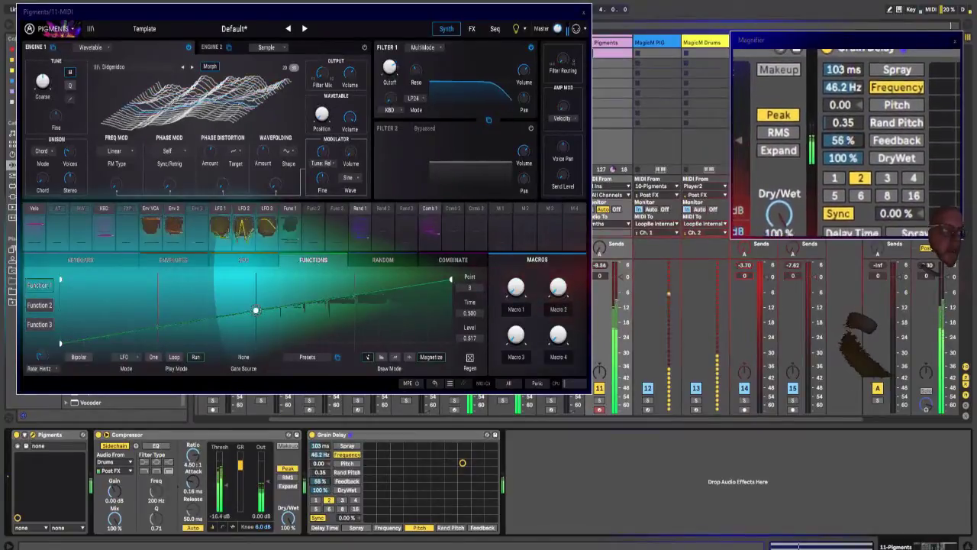
click(342, 500)
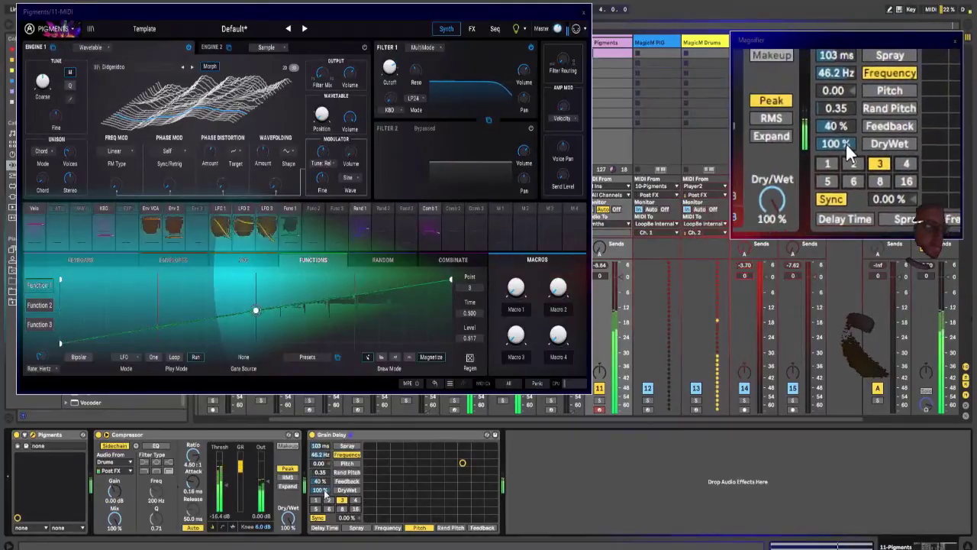
drag(320, 489, 322, 488)
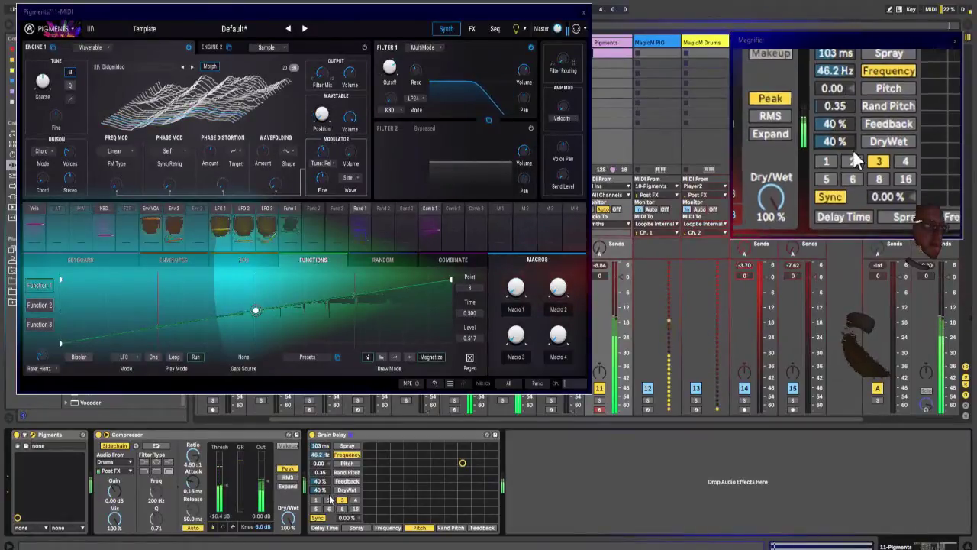
drag(349, 515, 321, 494)
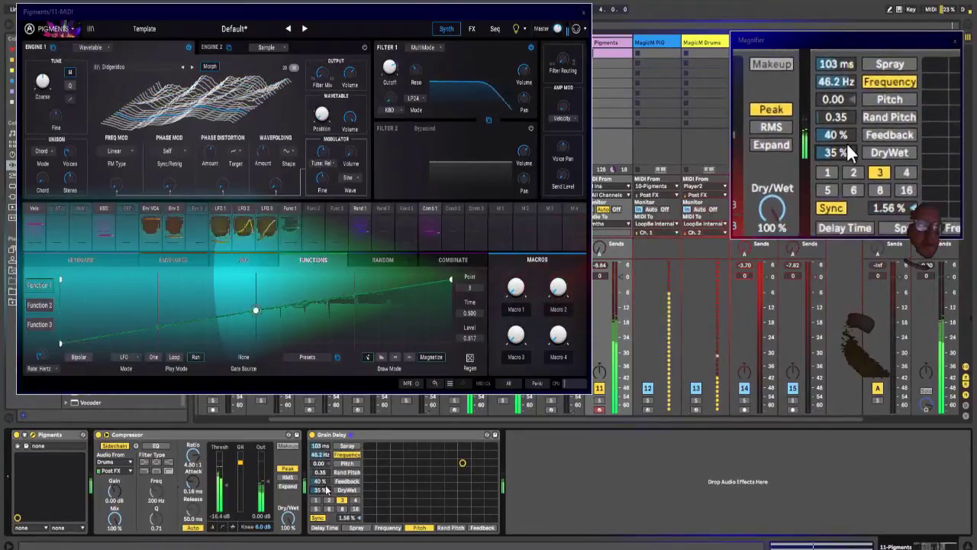
Step: Move the Pigments window off the track headers and rename the 11 Pigments track to "# Pigments2"
drag(363, 8, 491, 29)
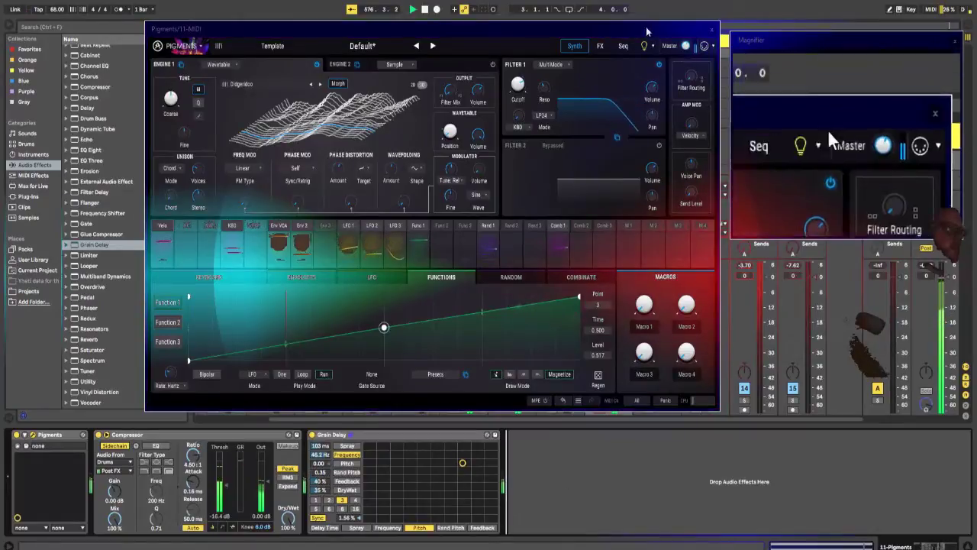
drag(619, 30, 391, 3)
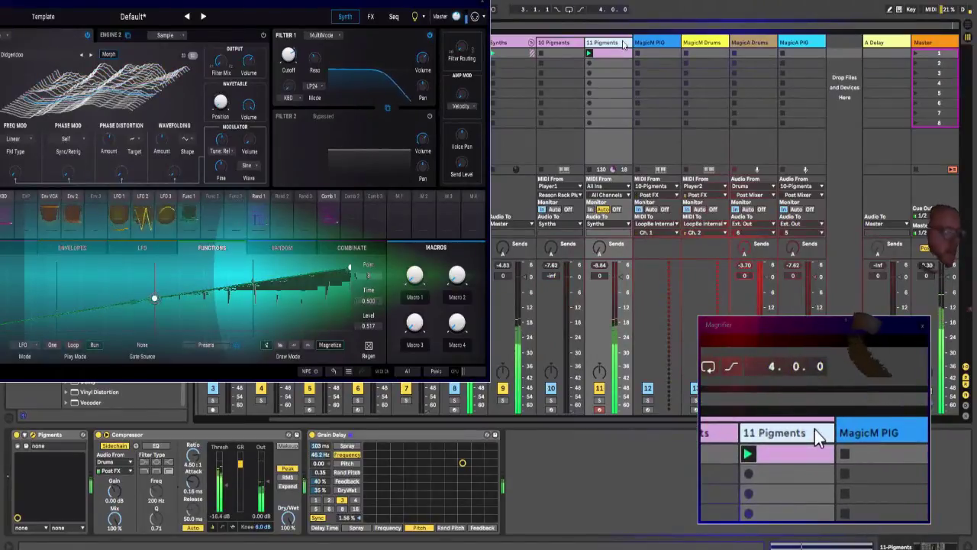
key(ctrl+r)
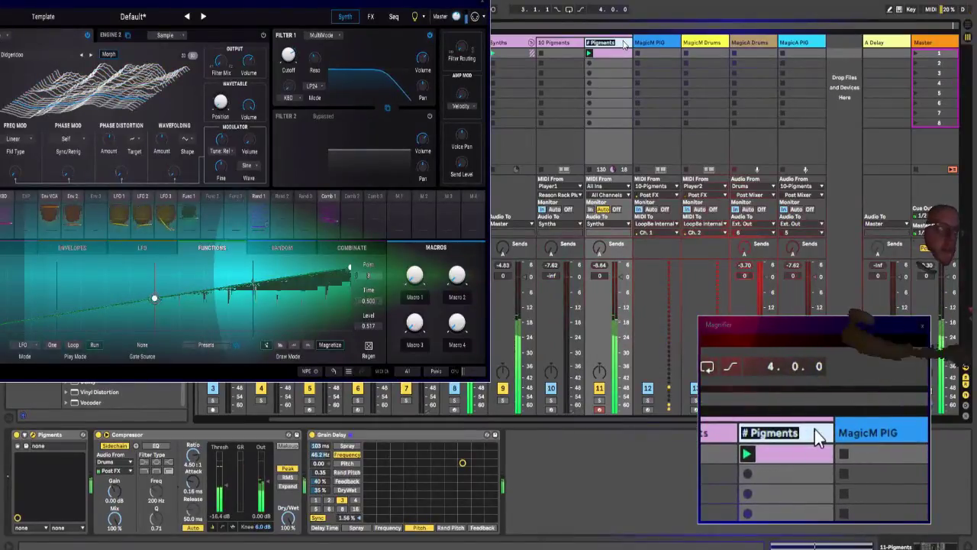
key(Right)
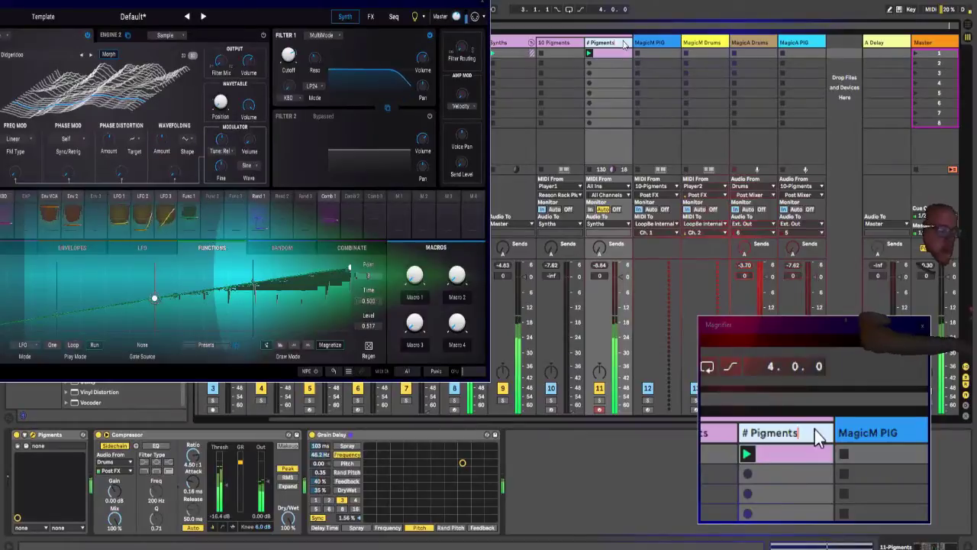
text(2)
key(Return)
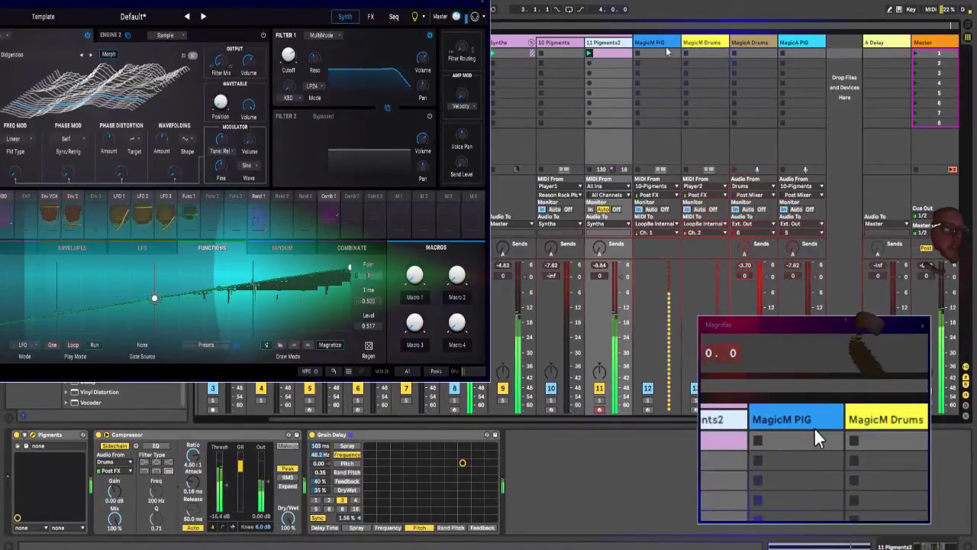
Step: Duplicate the MagicM PIG track and rename the copy "MagicM PIG2"
click(661, 45)
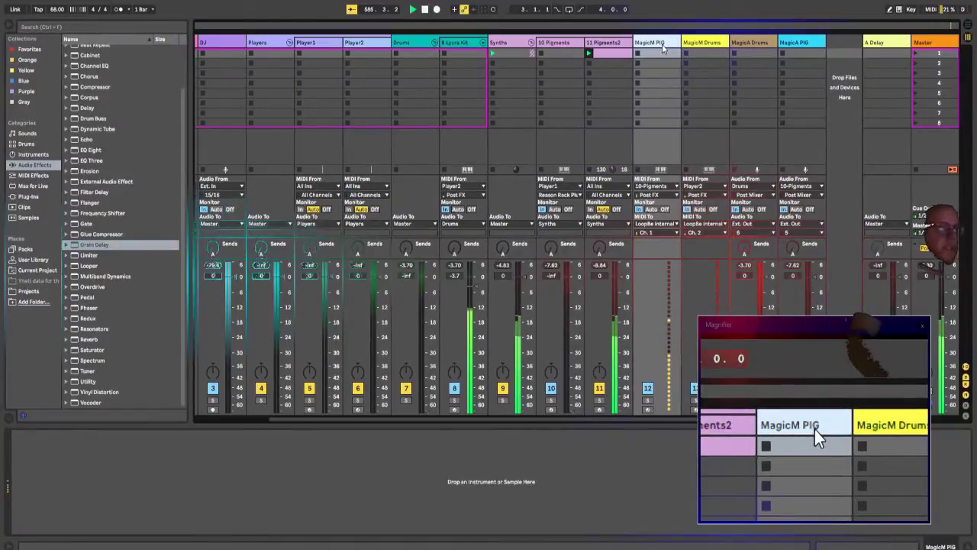
key(ctrl+d)
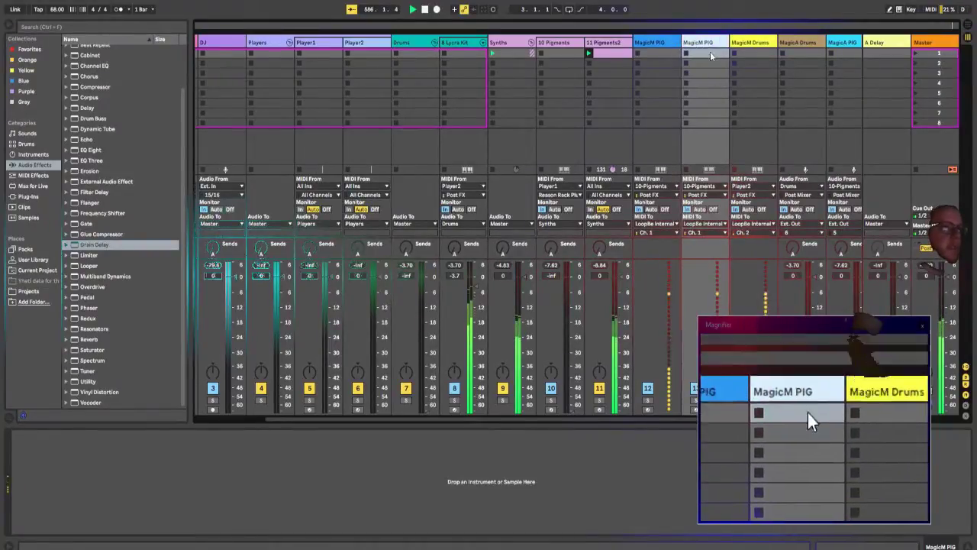
key(ctrl+r)
key(Right)
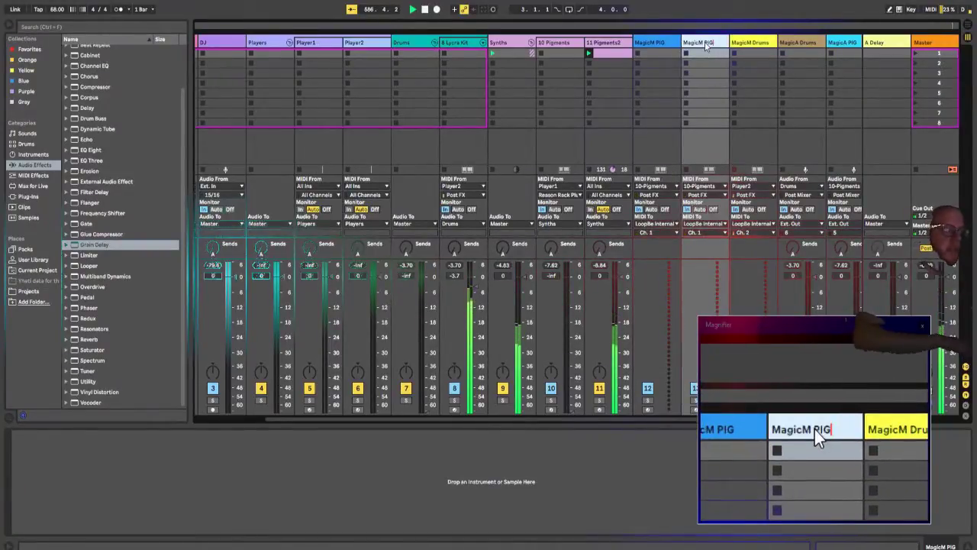
text(2)
key(Return)
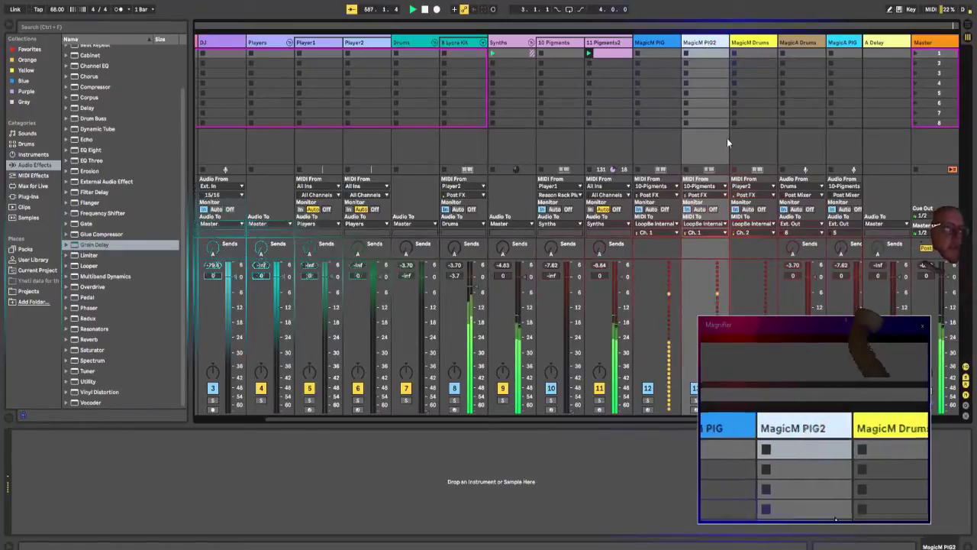
Step: Route MagicM PIG2's MIDI output to Ch. 3 and colour the track green
click(723, 234)
click(709, 258)
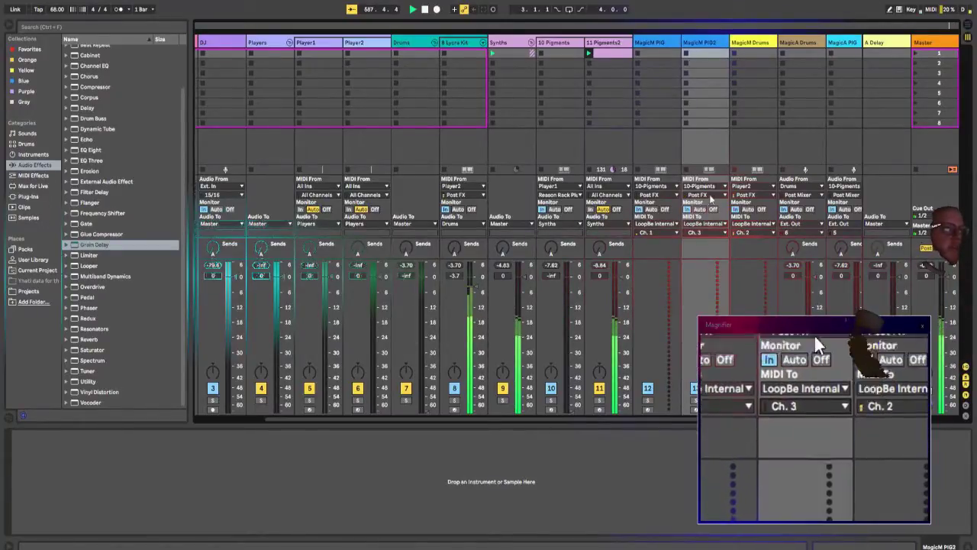
right_click(707, 44)
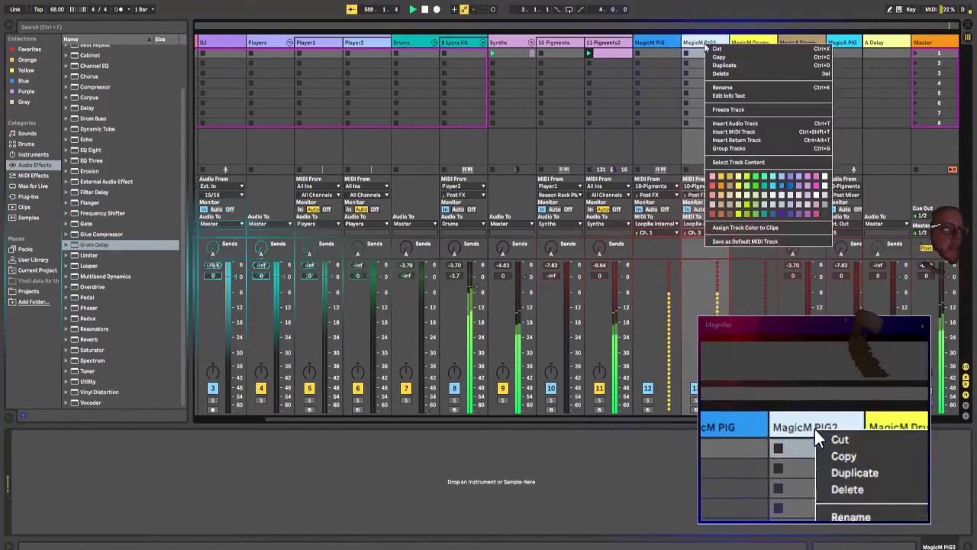
click(754, 189)
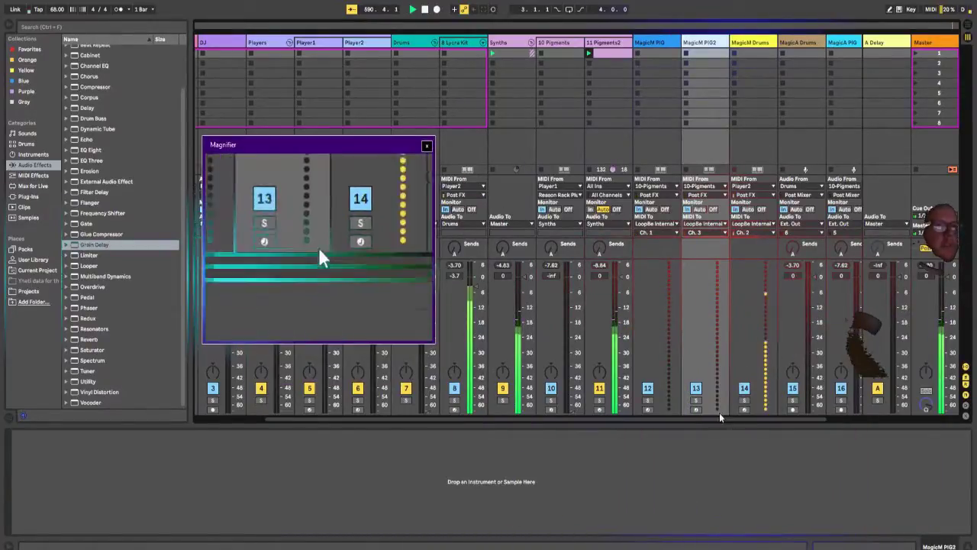
Step: Duplicate the MagicA PIG track and rename the copy "MagicA PIG2"
click(843, 46)
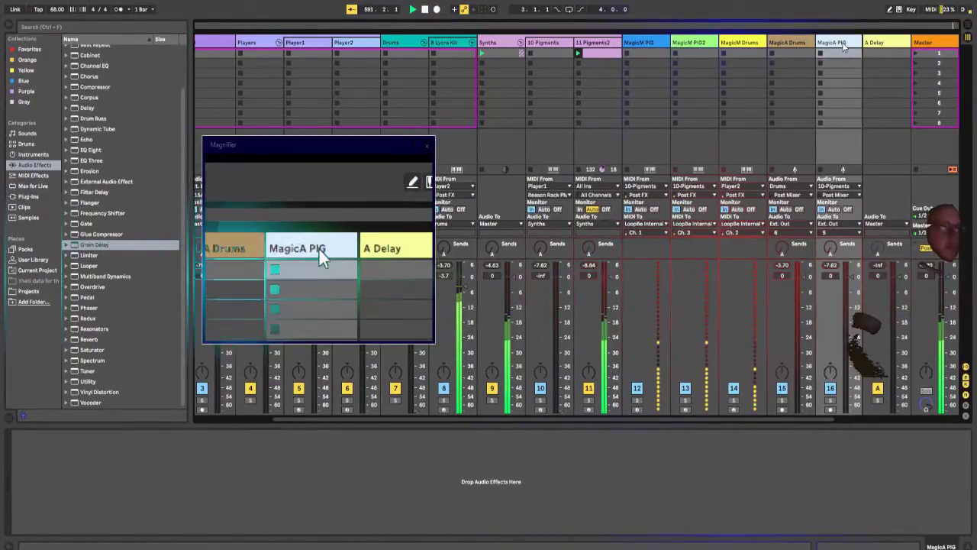
key(ctrl+d)
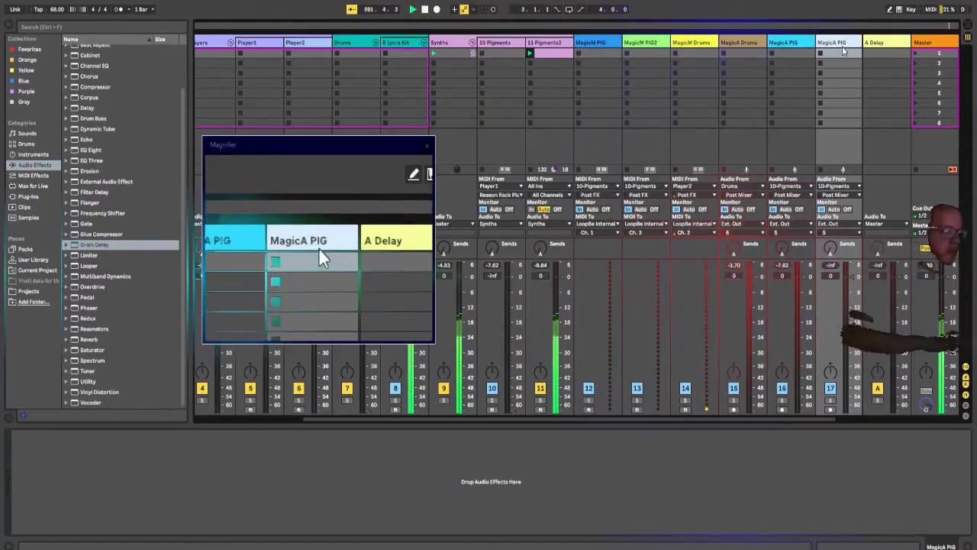
key(ctrl+r)
key(Right)
text(2)
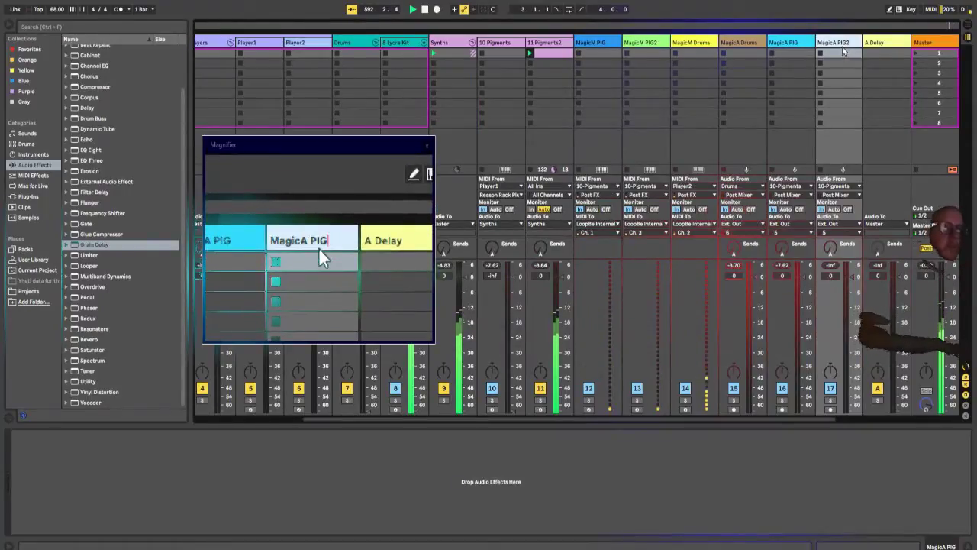
key(Return)
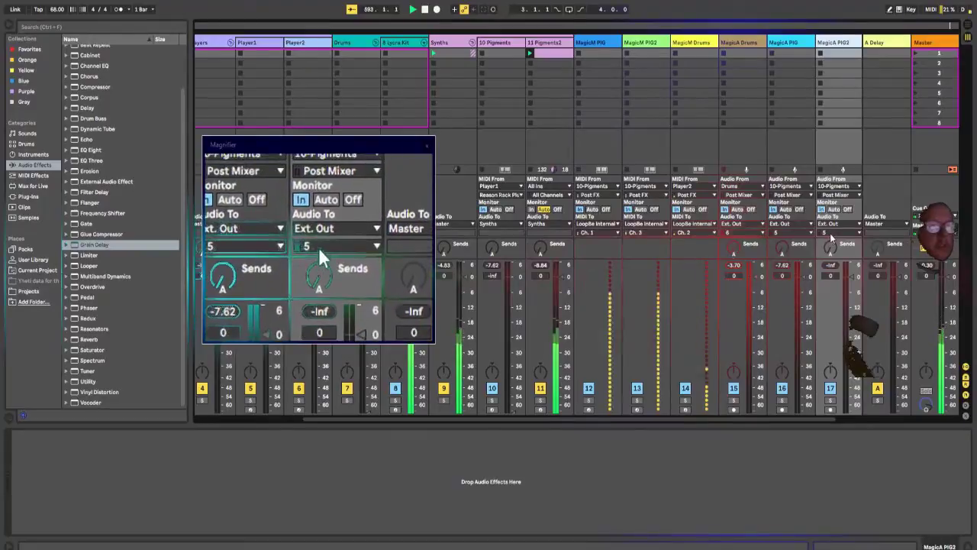
Step: Set MagicA PIG2's audio input to 11 Pigments2 and its external output channel to 6
click(835, 185)
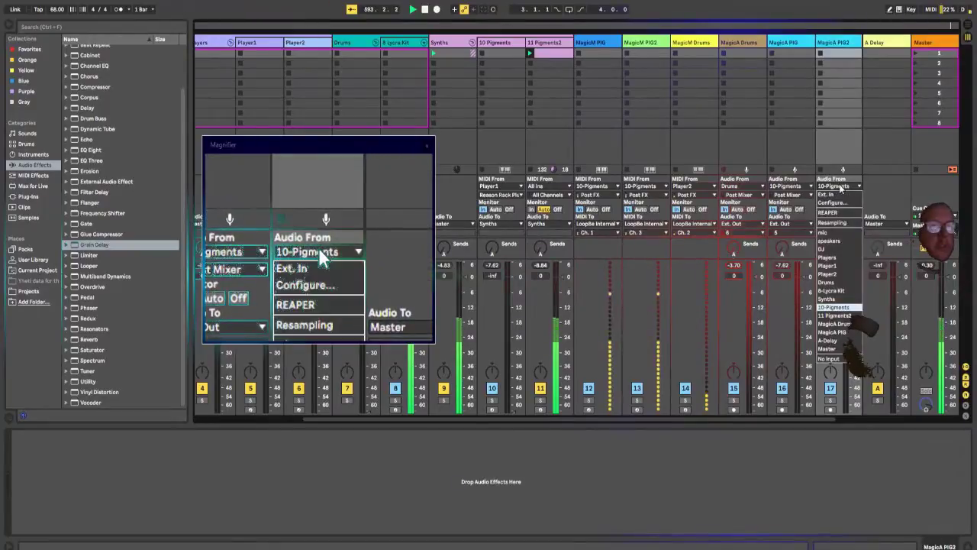
click(844, 316)
click(838, 233)
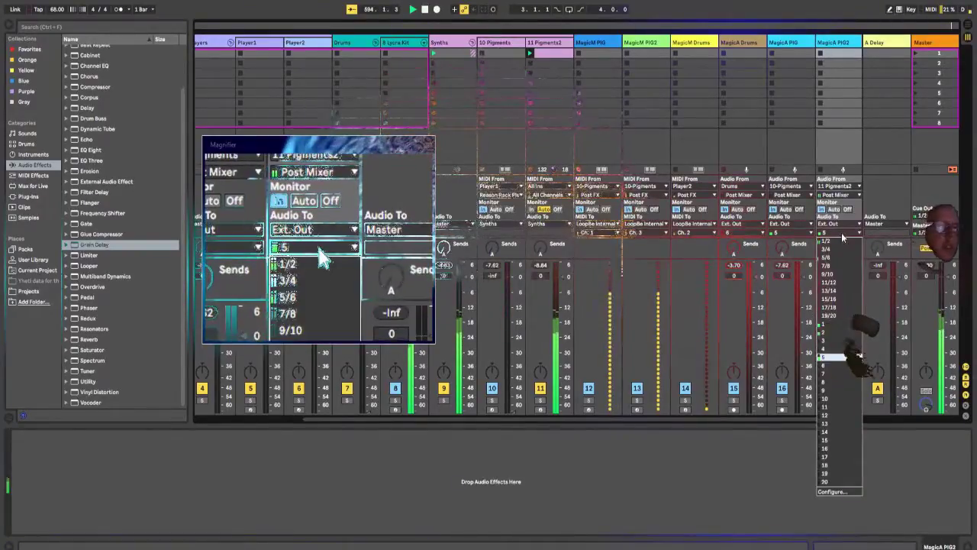
click(836, 366)
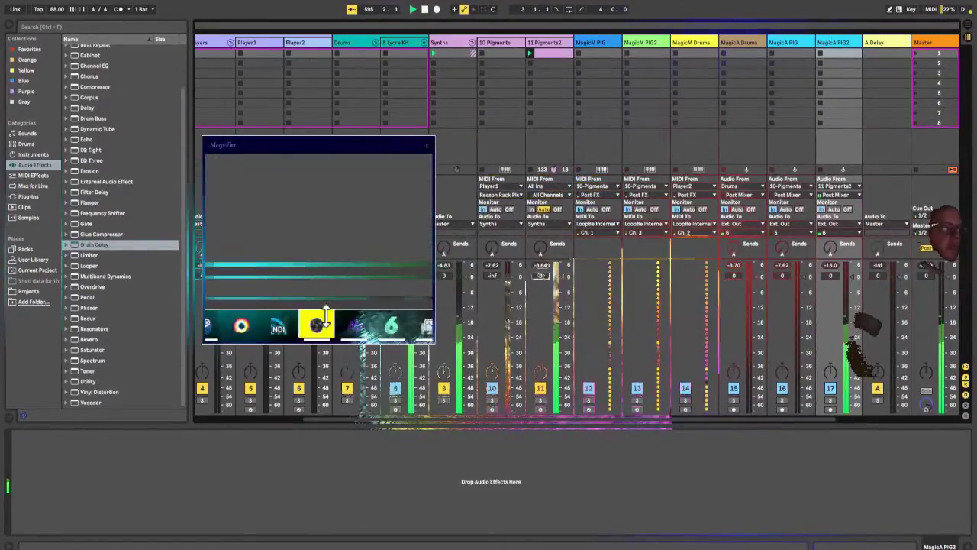
Step: Switch to Magic's scene editor and rename the input Source 4 to PigA2 in the Input Sources window
click(323, 328)
drag(325, 291, 827, 487)
drag(160, 309, 172, 242)
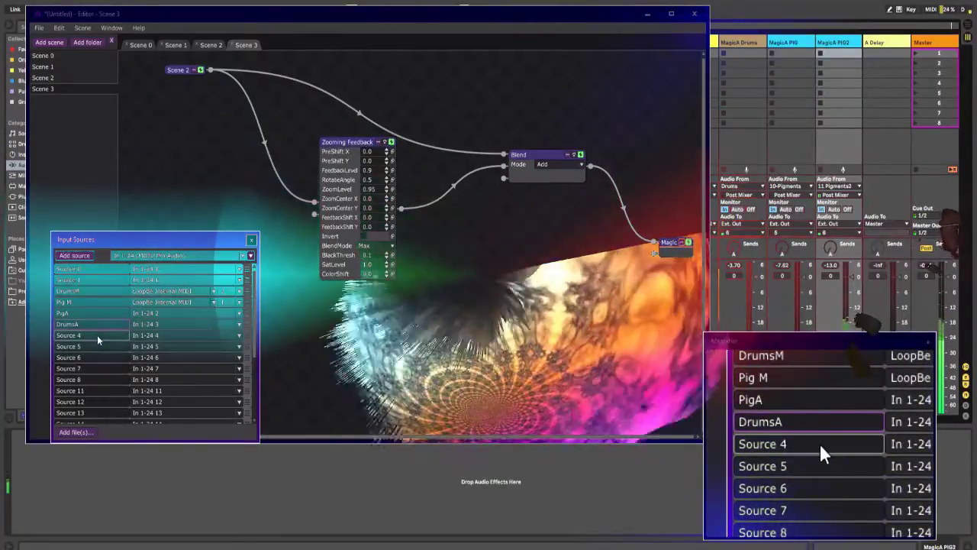
double_click(98, 336)
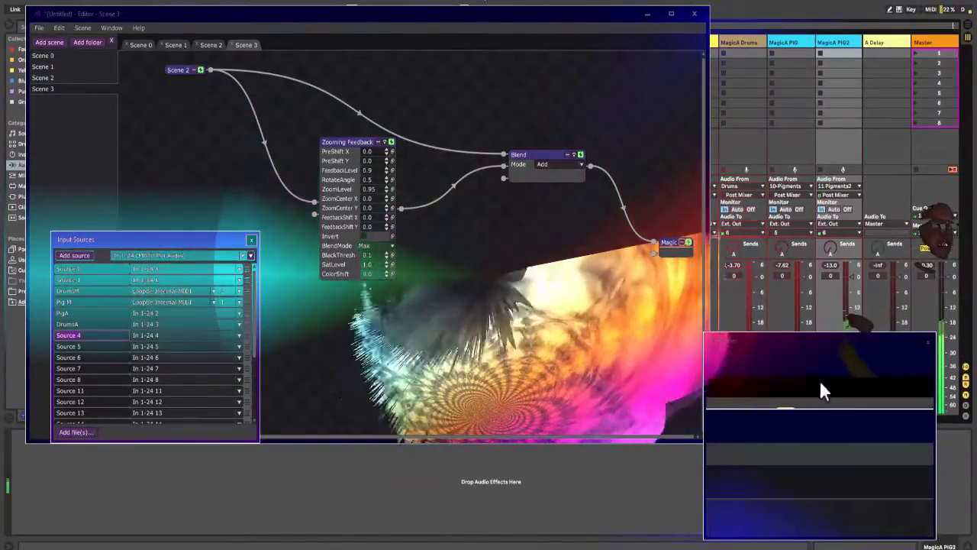
drag(480, 15, 498, 36)
click(100, 336)
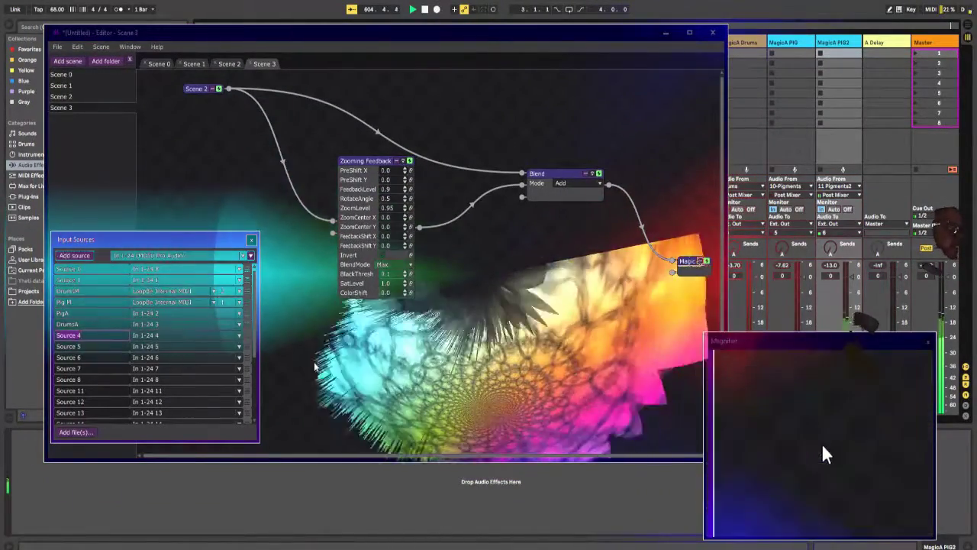
text(Pig)
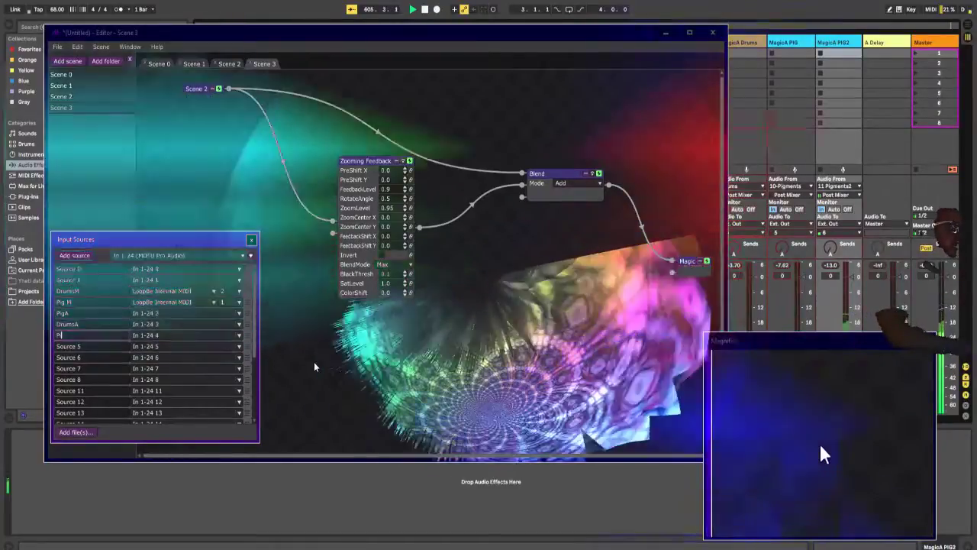
text(A2)
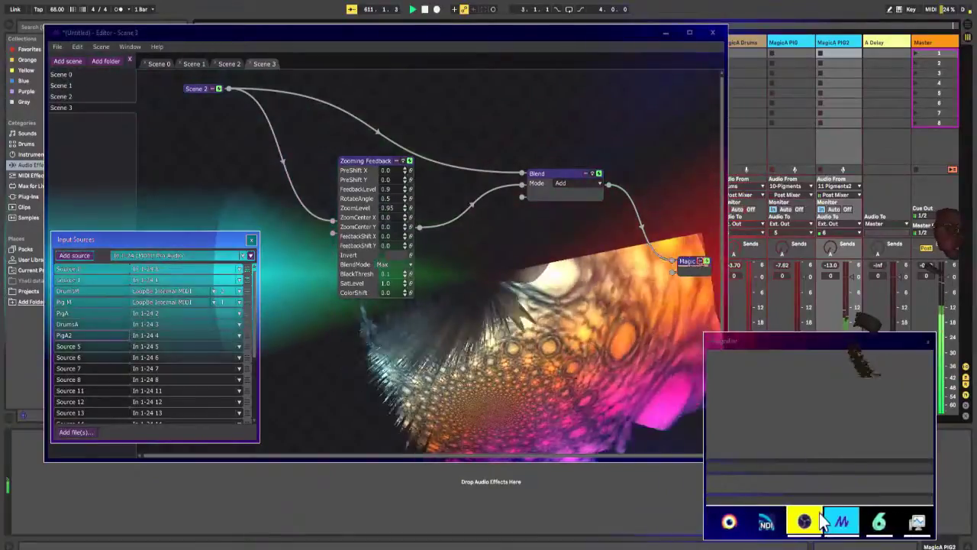
Step: Switch to OBS and make the hidden chat overlay source visible in the stream
click(179, 546)
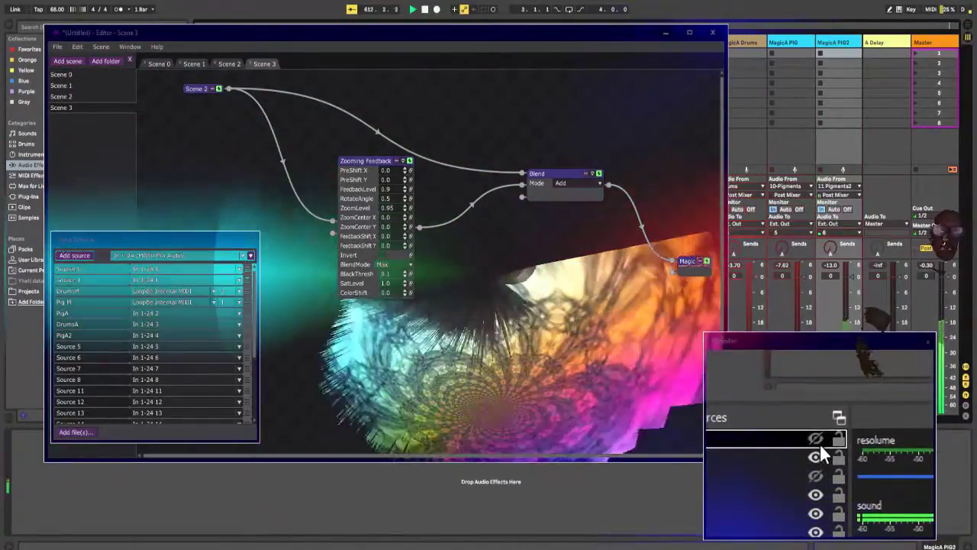
click(820, 444)
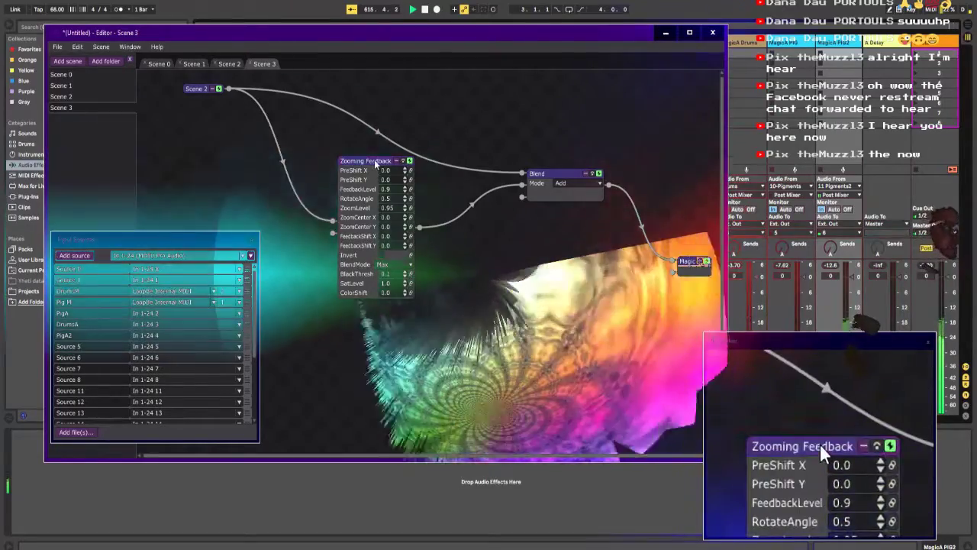
Step: Set up Source 11 as PigM2 on LoopBe Internal MIDI channel 3 and place it directly below Pig M in the source list
drag(375, 162, 345, 153)
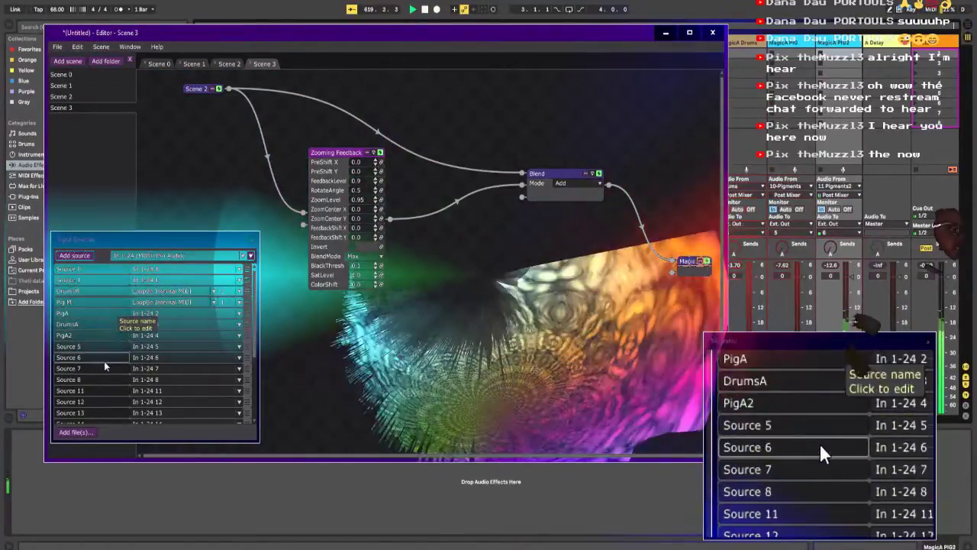
click(99, 389)
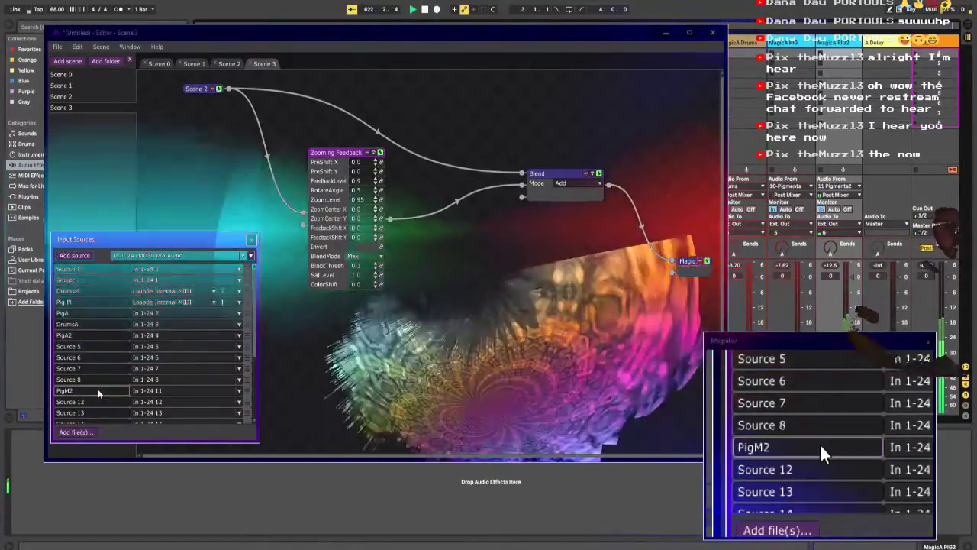
click(170, 391)
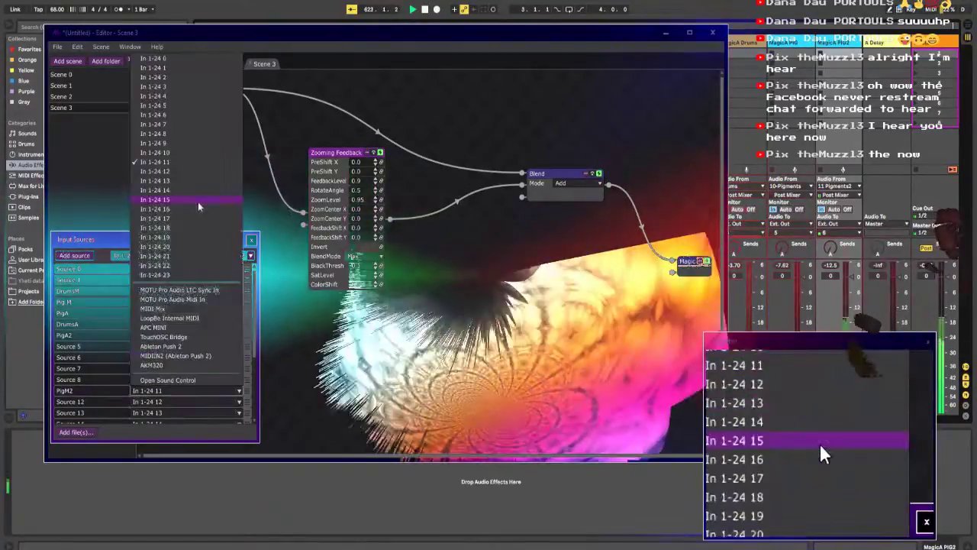
click(203, 318)
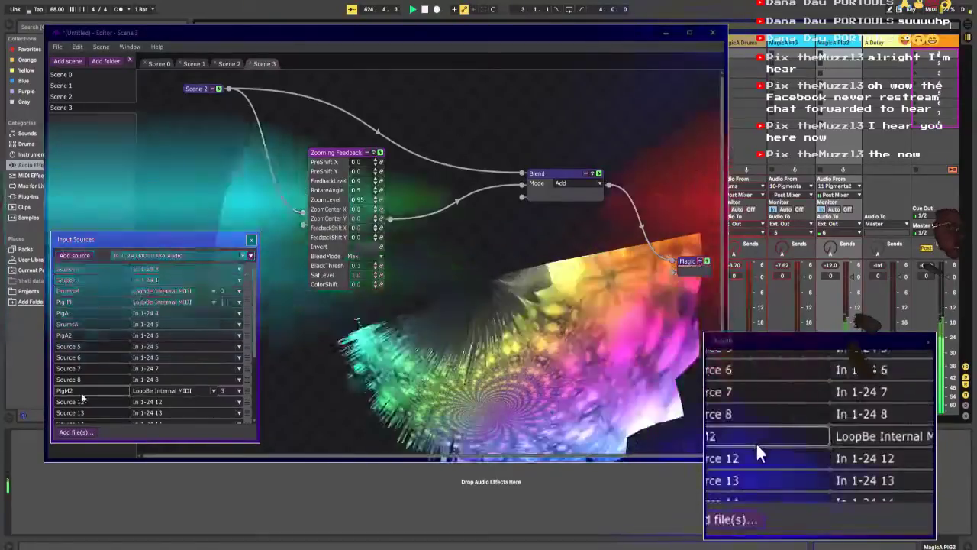
drag(248, 392, 247, 319)
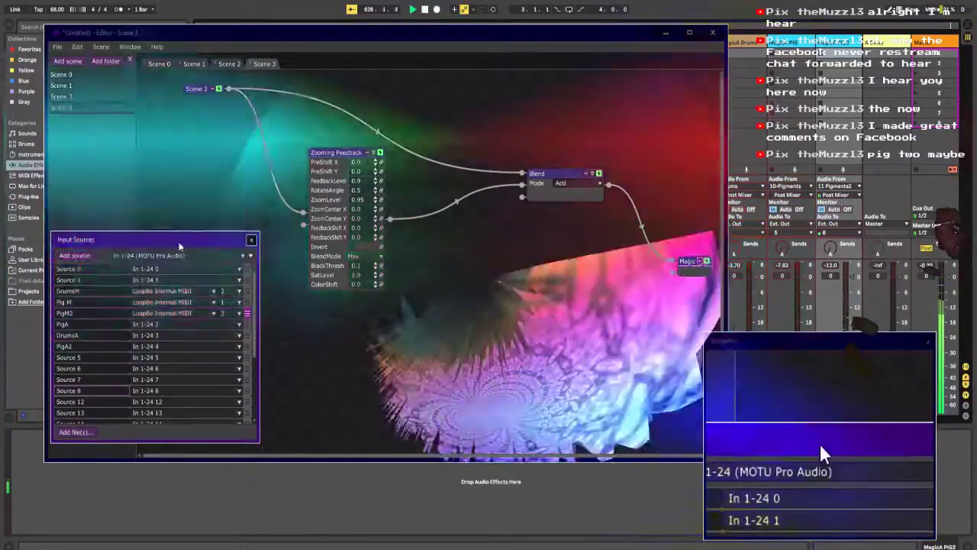
drag(179, 244, 173, 222)
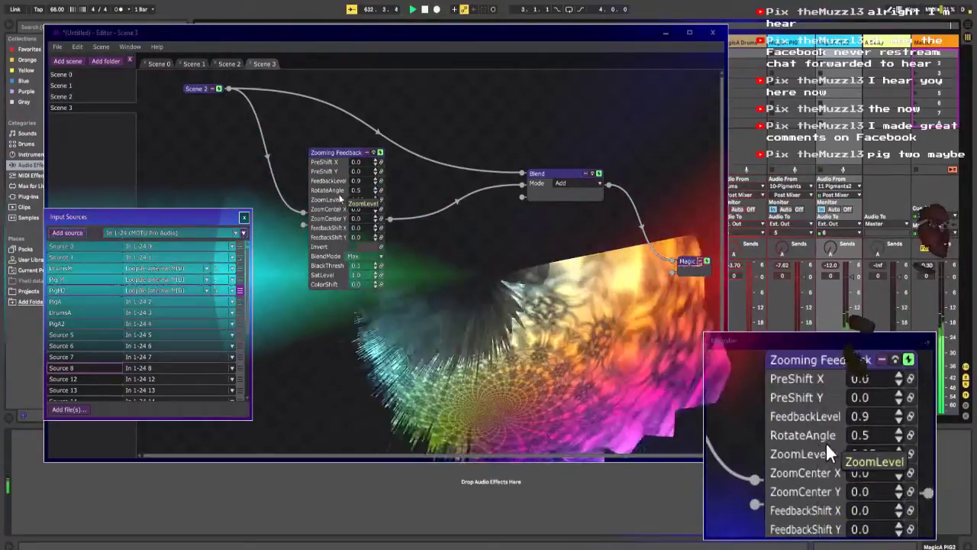
Step: Insert an ISF Edge Distort effect on the connection between the Blend and Magic modules in Scene 3
drag(544, 175, 476, 111)
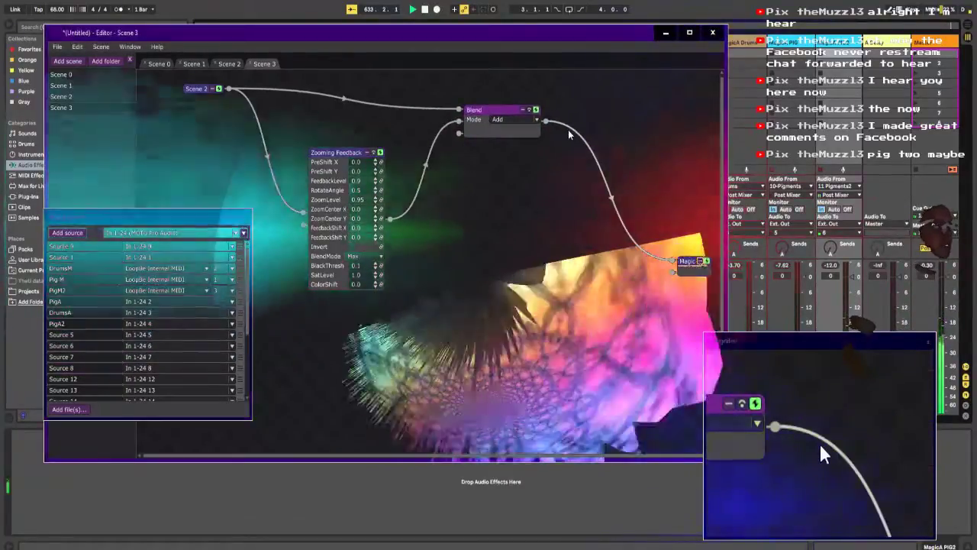
right_click(568, 130)
mouse_move(566, 135)
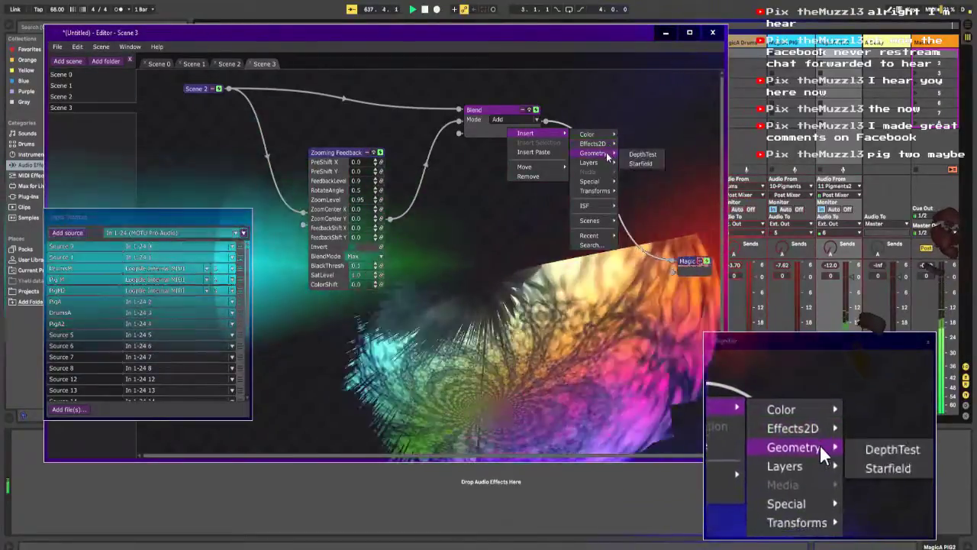
mouse_move(606, 163)
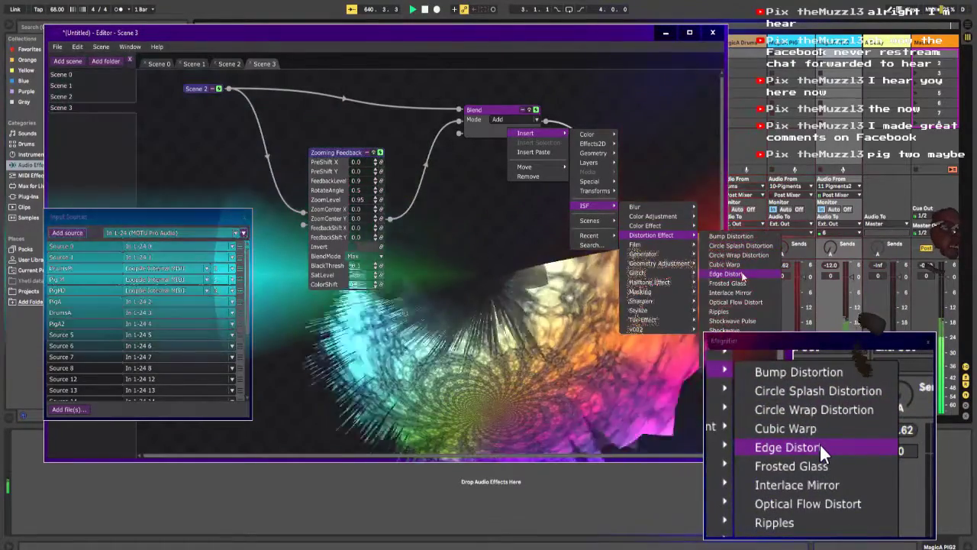
click(742, 274)
mouse_move(638, 128)
mouse_down()
mouse_move(638, 112)
mouse_move(640, 136)
mouse_move(647, 132)
mouse_up()
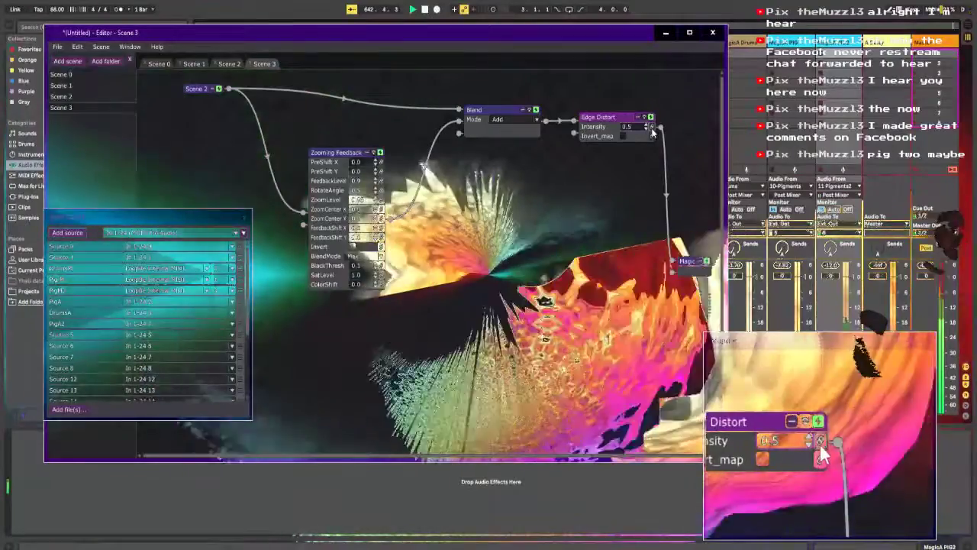
Step: Link Edge Distort's Intensity to the PigA2 source and assign PigA2 to input In 1-24 3
click(650, 126)
click(630, 137)
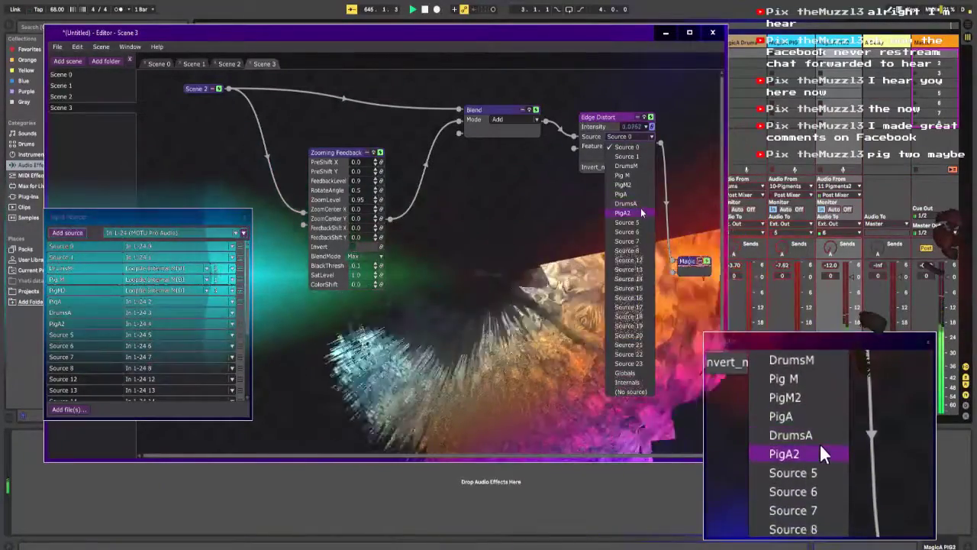
click(641, 208)
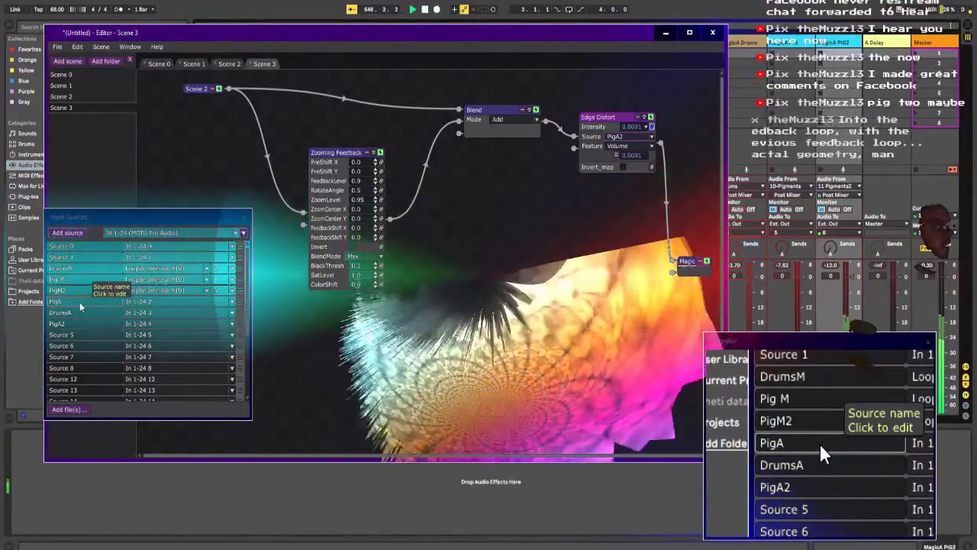
click(152, 326)
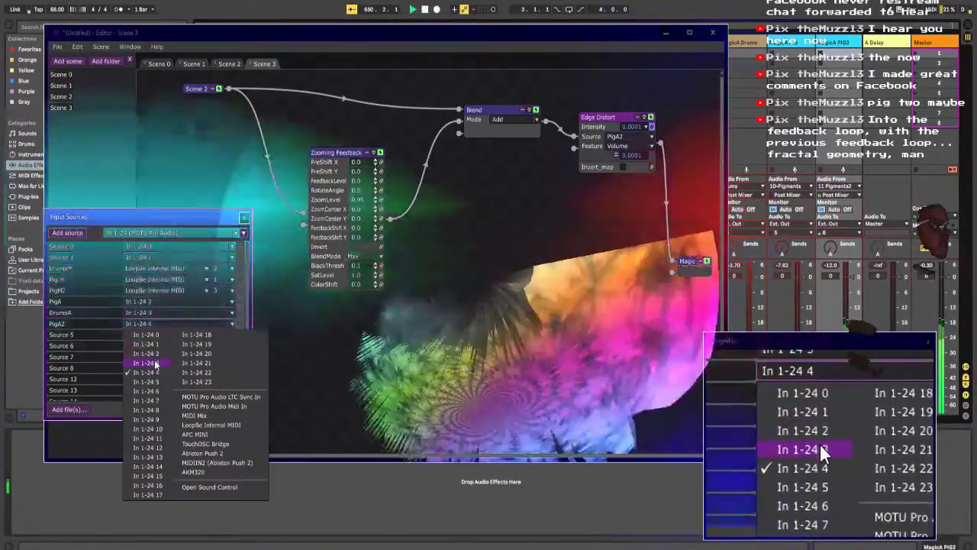
click(155, 363)
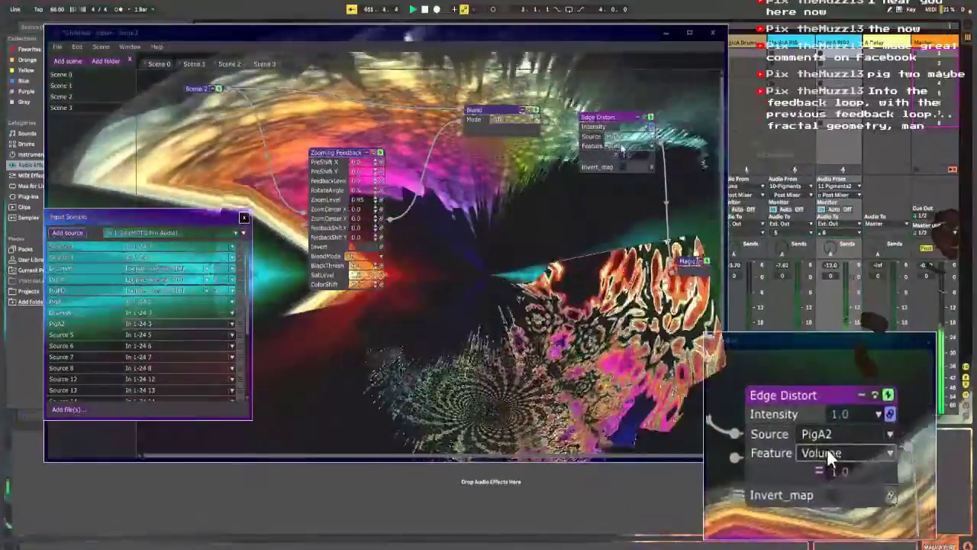
Step: Set the Edge Distort Intensity feature to Tone and add a Smooth modifier to it
click(606, 147)
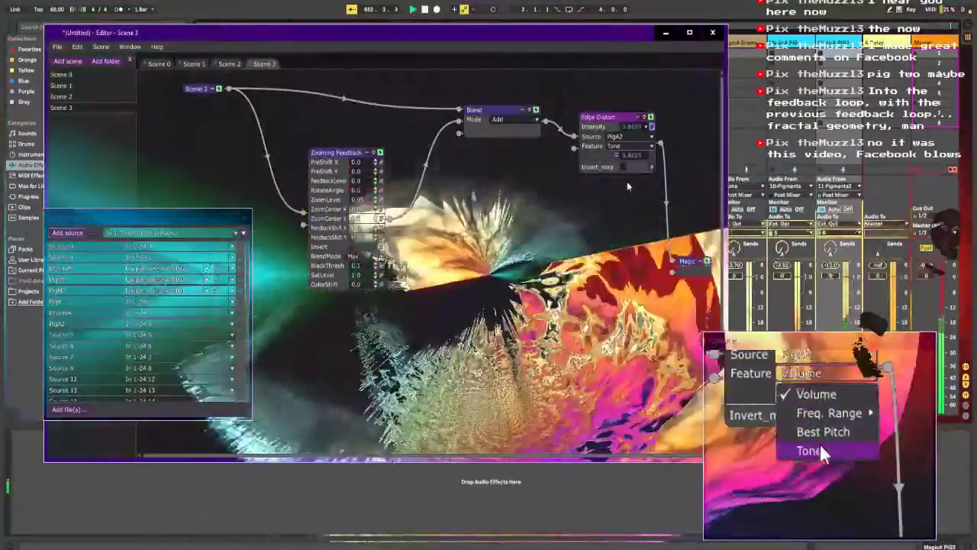
click(626, 184)
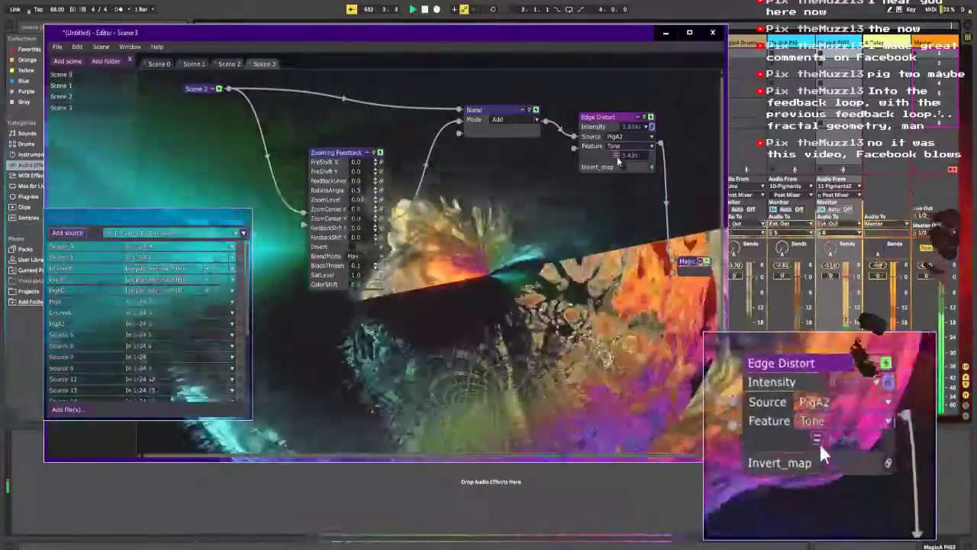
click(616, 155)
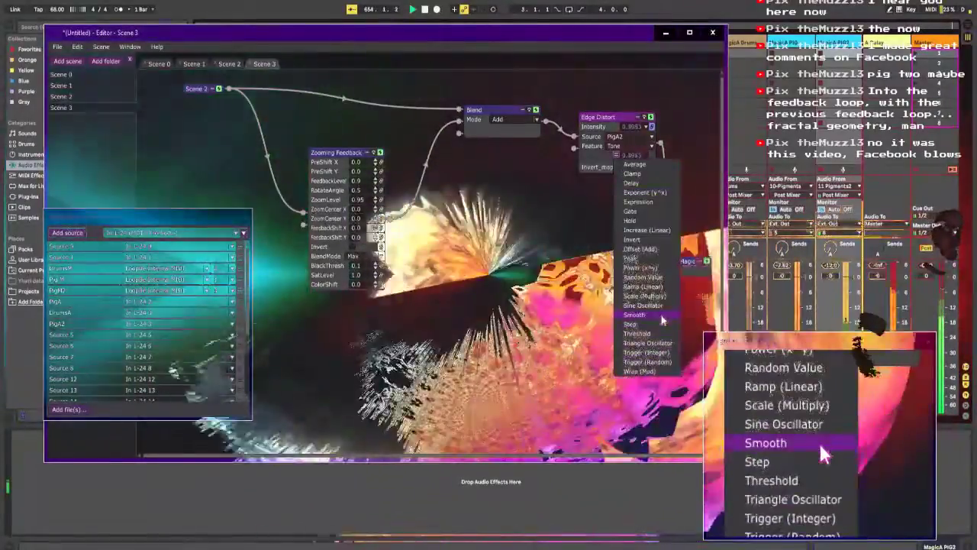
click(661, 318)
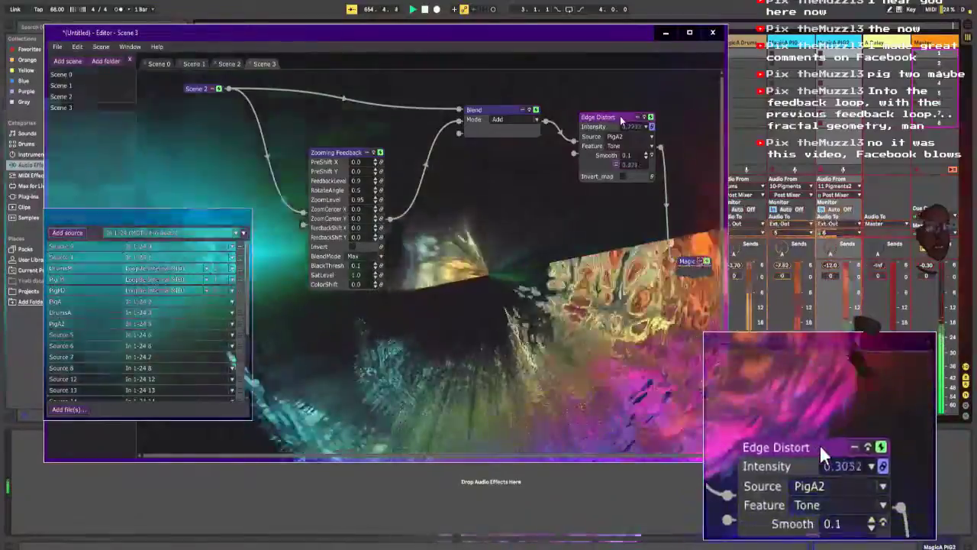
Step: Rearrange the Zooming Feedback, Blend and Edge Distort modules to open a wide gap between Blend and Edge Distort
drag(618, 117, 651, 107)
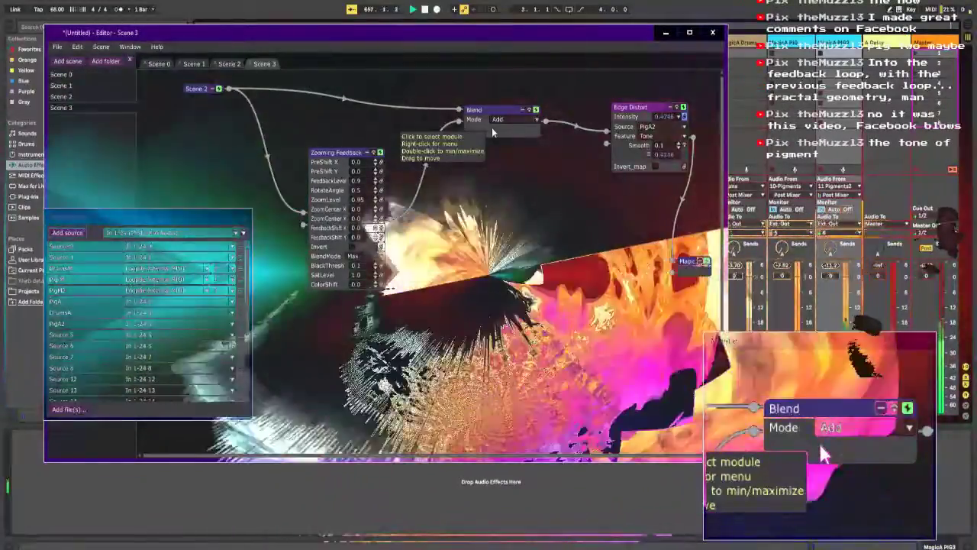
drag(491, 127, 423, 110)
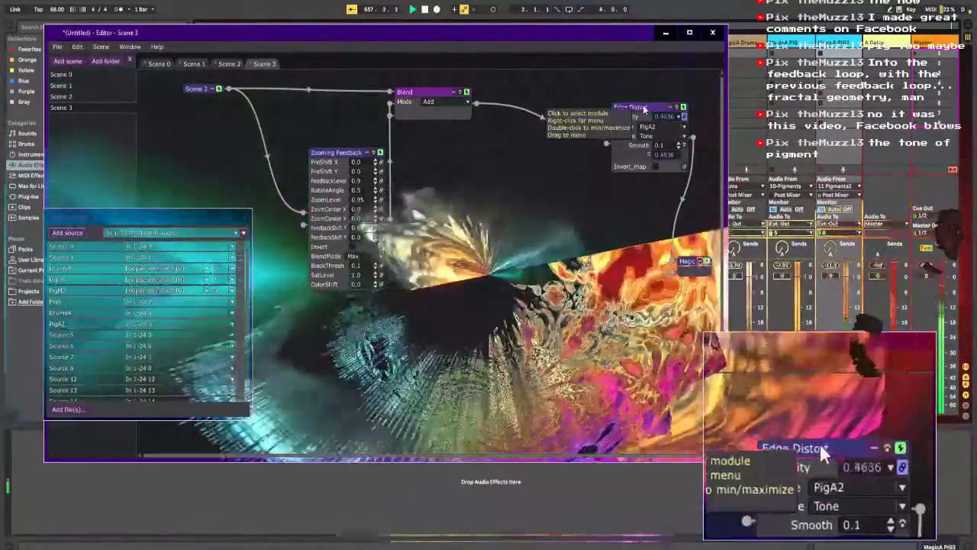
drag(622, 106, 565, 84)
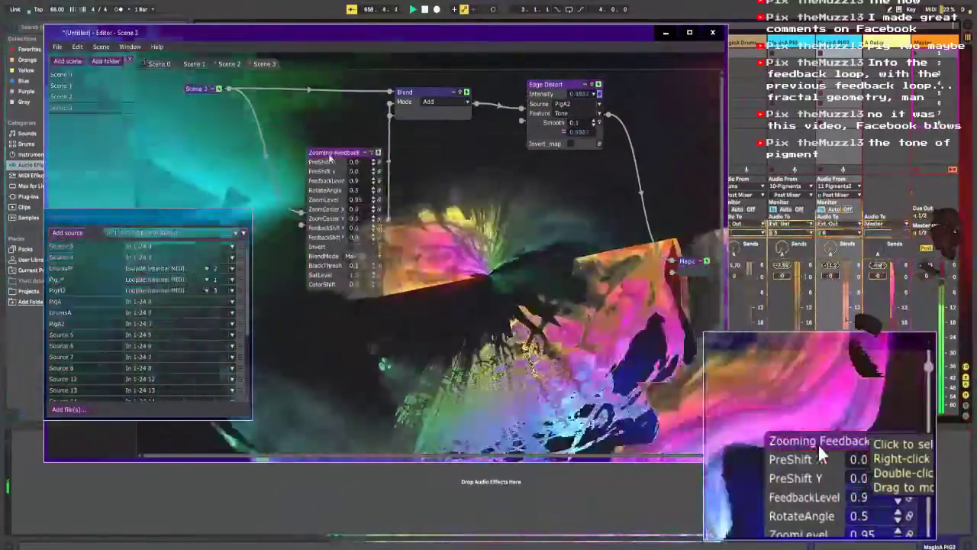
drag(347, 150, 297, 113)
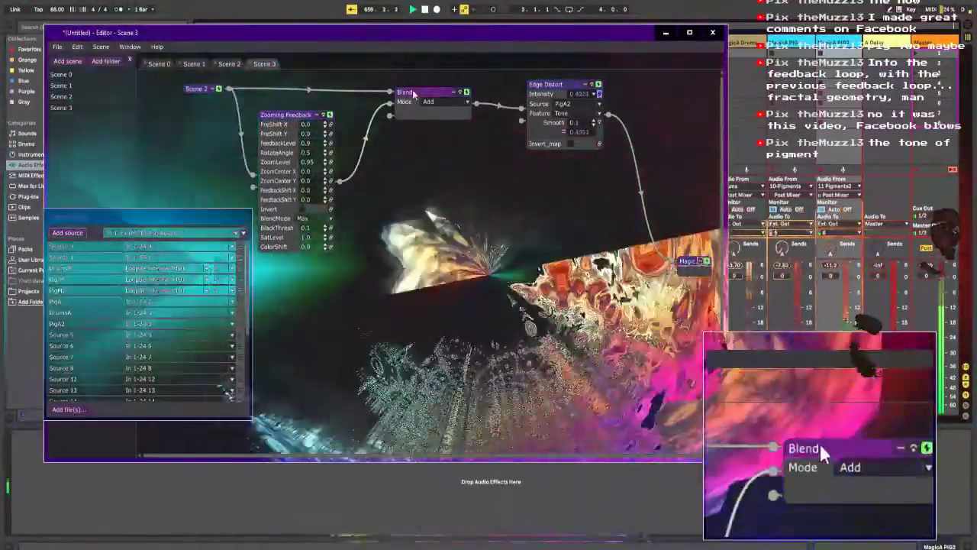
drag(388, 89, 364, 94)
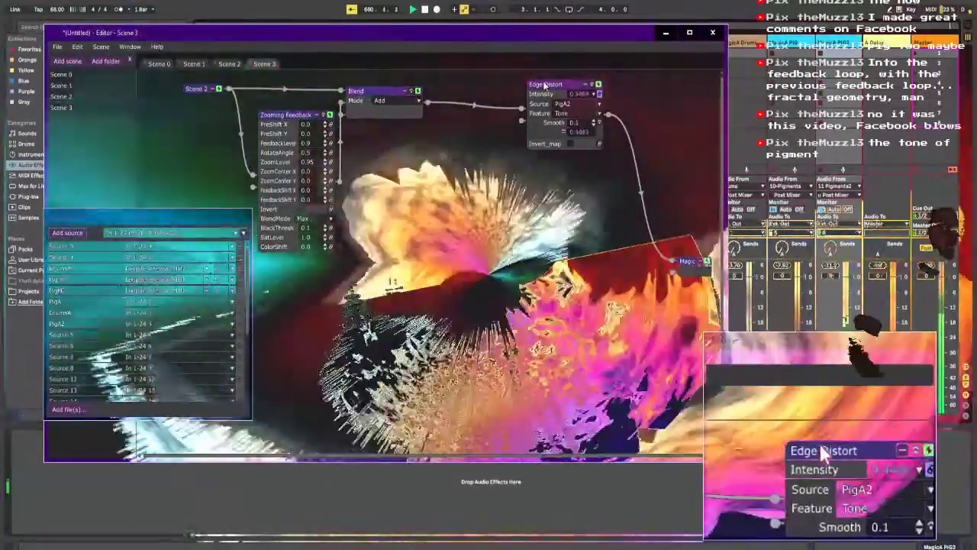
drag(545, 84, 588, 81)
Step: Insert a second Blend module between the Add Blend and Edge Distort, and space it apart from Edge Distort
right_click(482, 102)
mouse_move(527, 109)
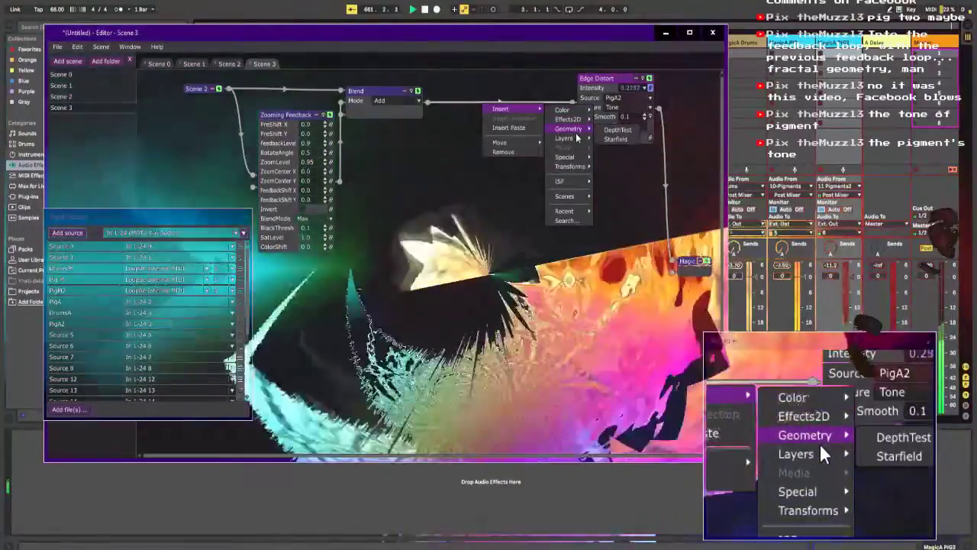
mouse_move(583, 139)
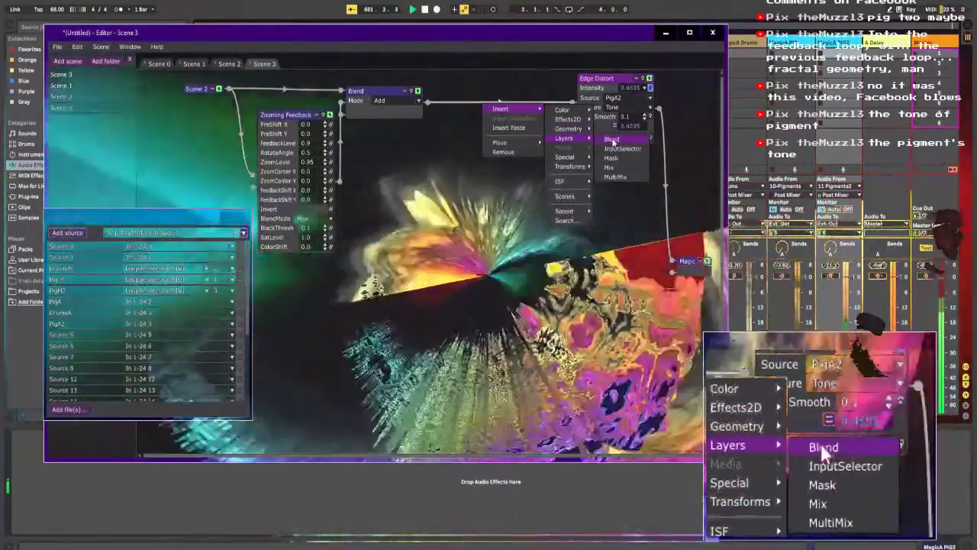
click(613, 141)
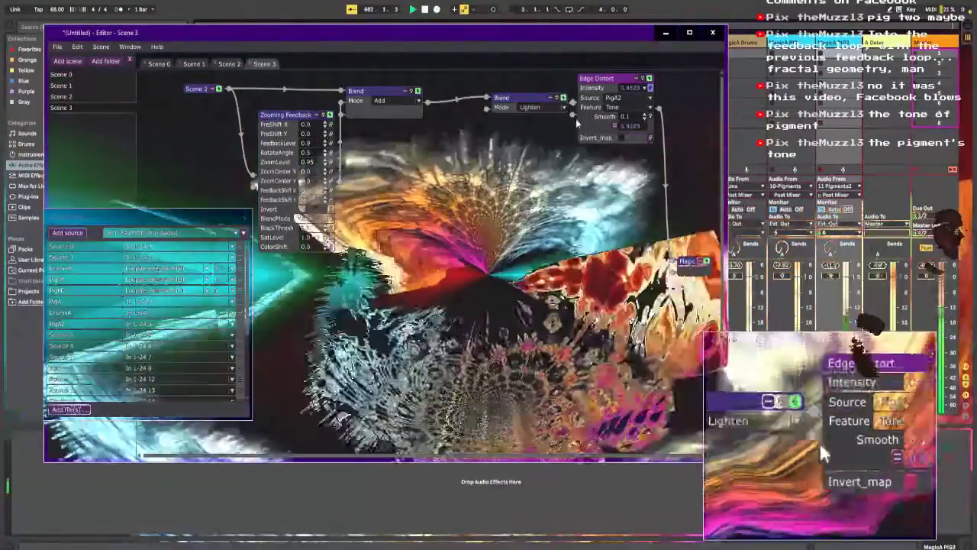
drag(610, 87, 635, 150)
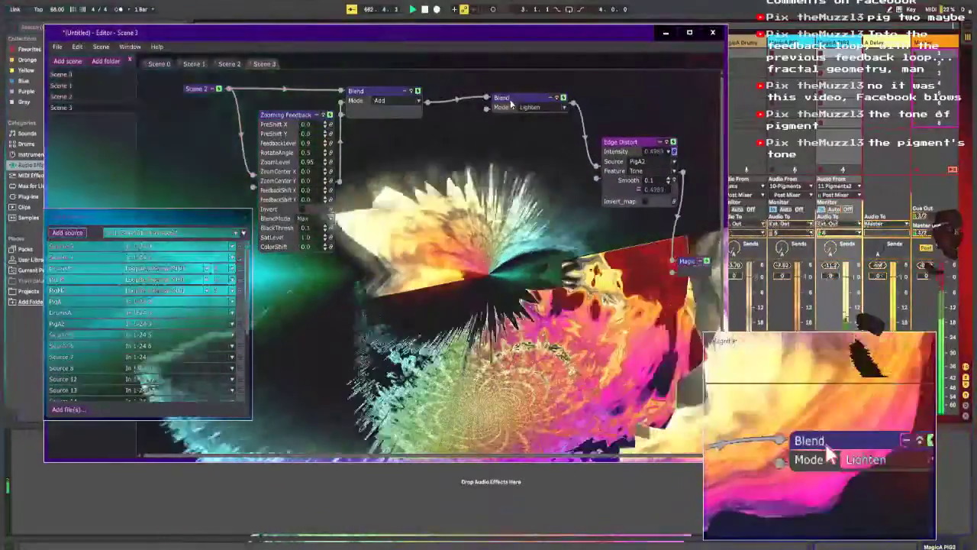
drag(510, 103, 536, 82)
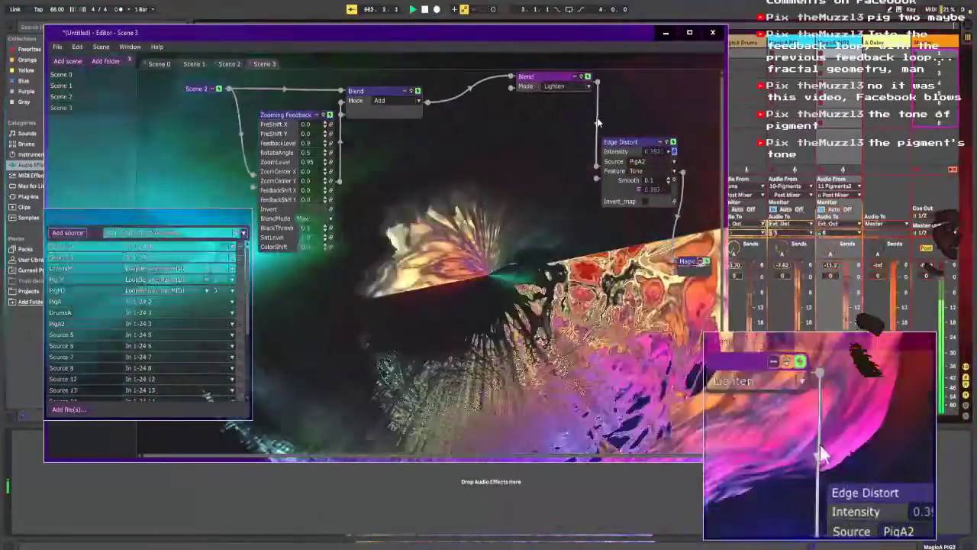
Step: Rewire Edge Distort as a parallel branch from the Add Blend into the second Blend, keeping the Add Blend's direct connection to the second Blend
drag(596, 164, 539, 169)
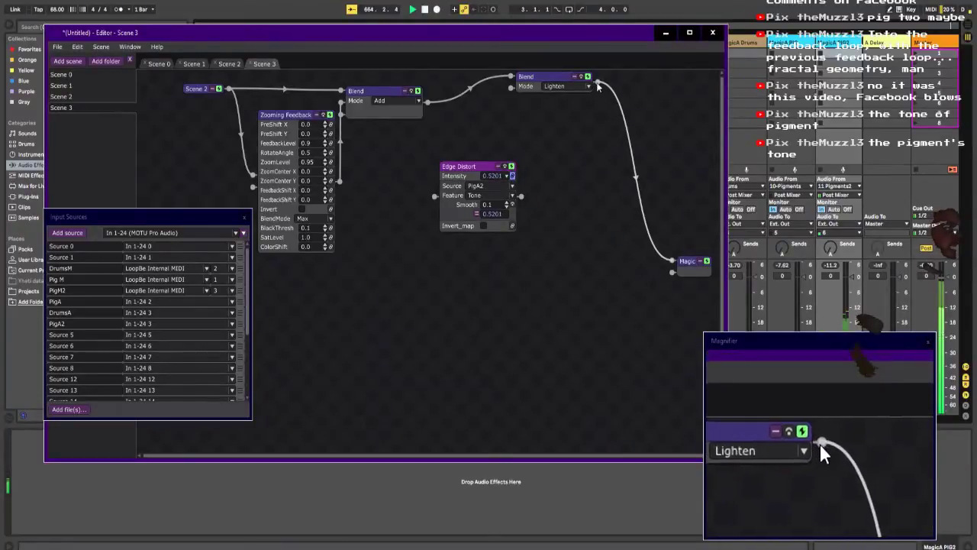
drag(437, 201, 435, 189)
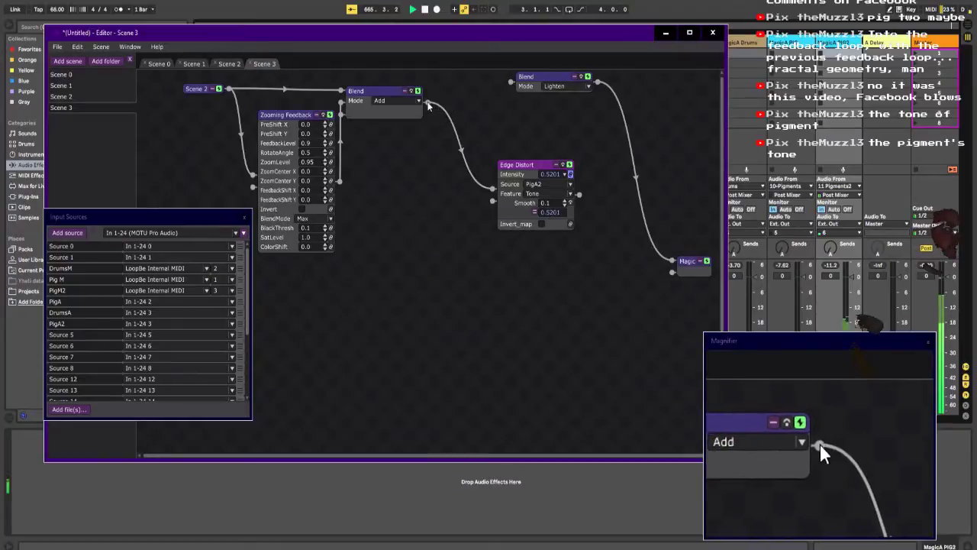
drag(427, 102, 511, 85)
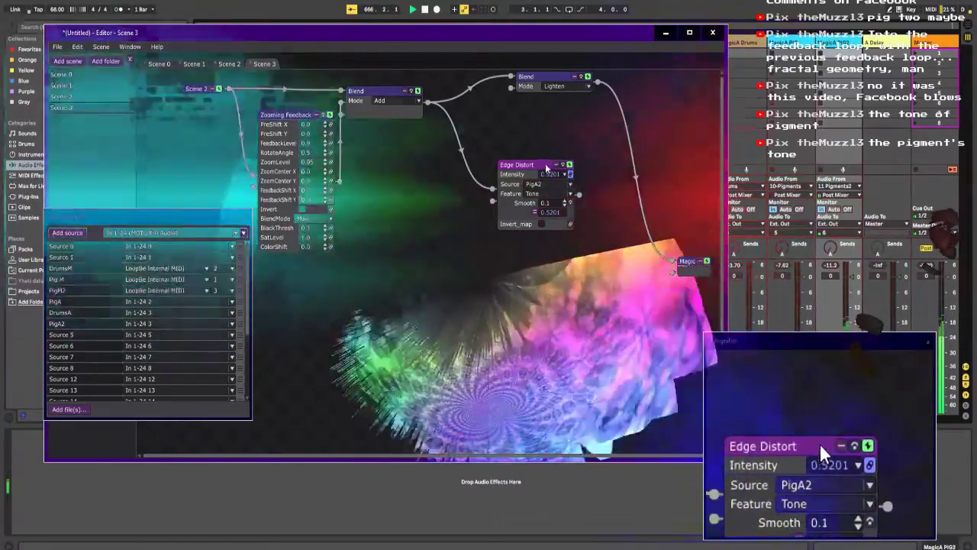
drag(529, 165, 433, 172)
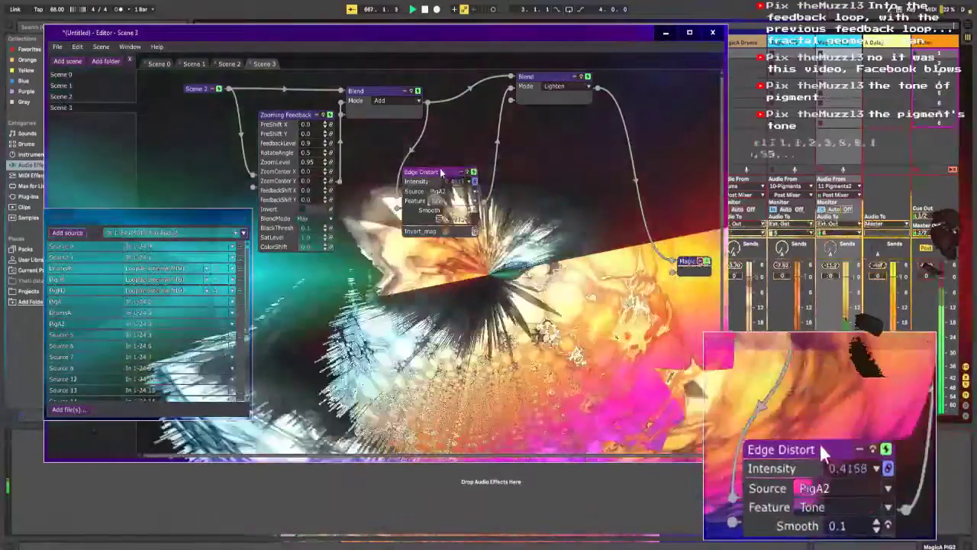
drag(443, 171, 489, 168)
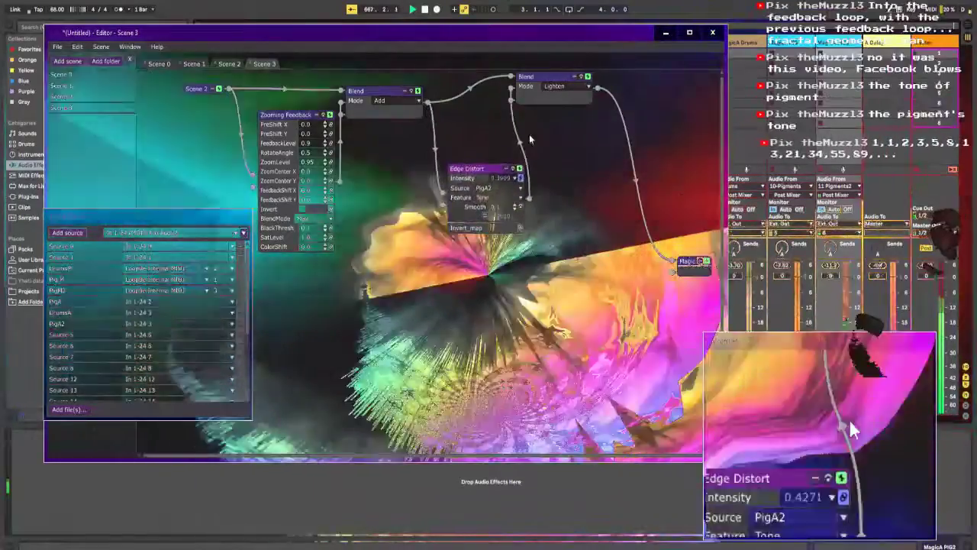
Step: Try different modes on the second Blend, including Average, Add, Difference, Exclusion, Overlay, Color Dodge and Linear Dodge
click(566, 86)
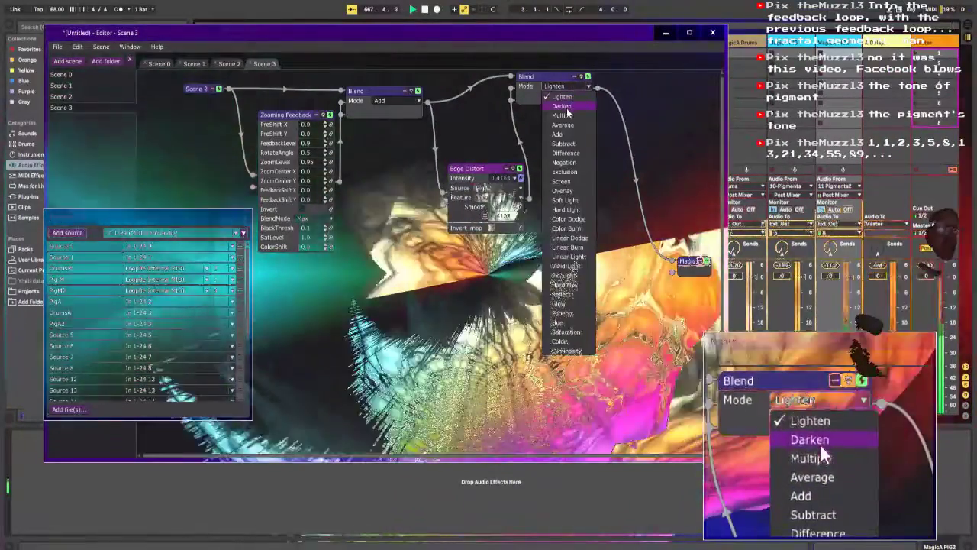
click(563, 124)
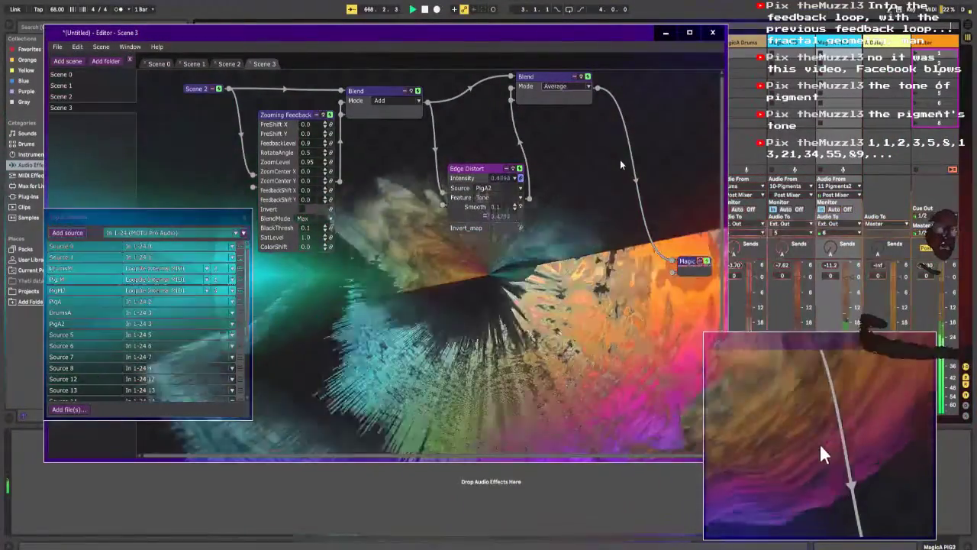
key(Up)
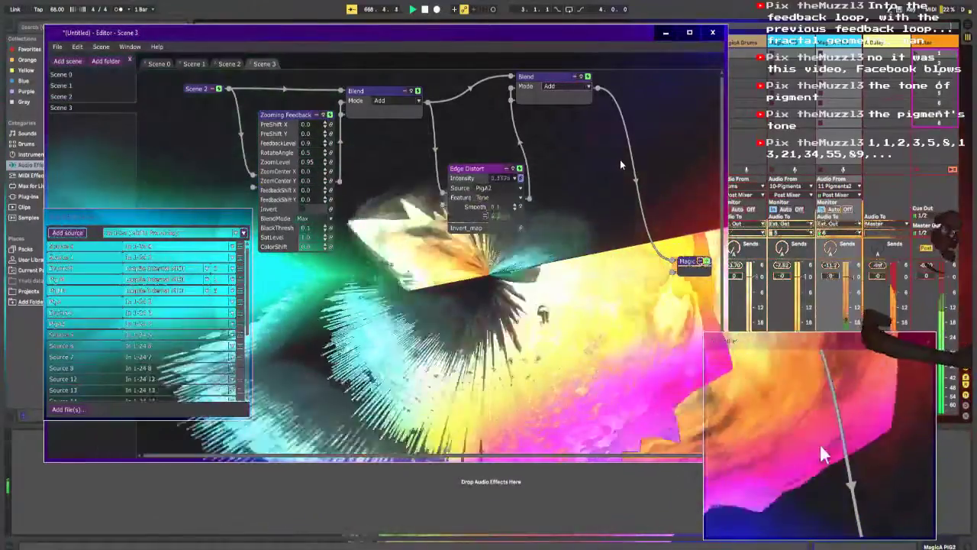
key(Up)
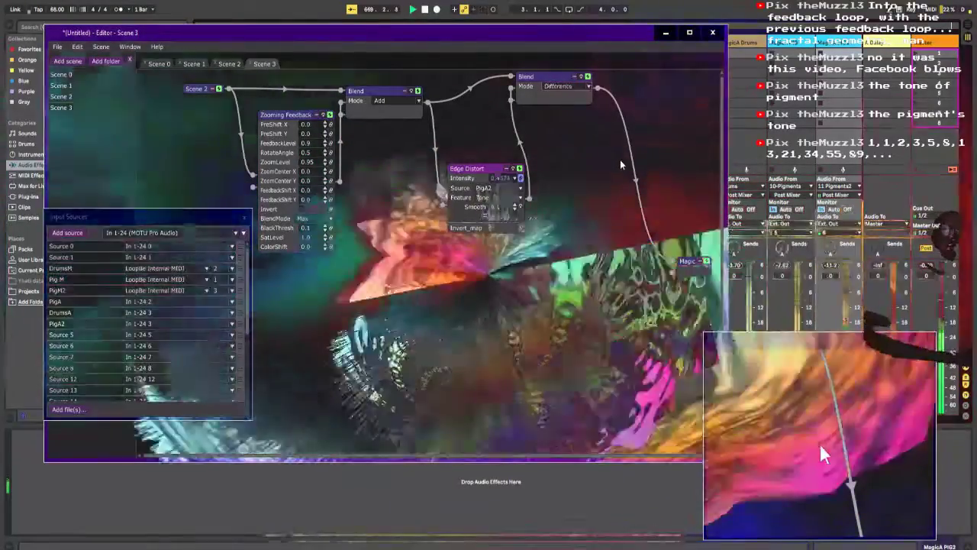
key(Up)
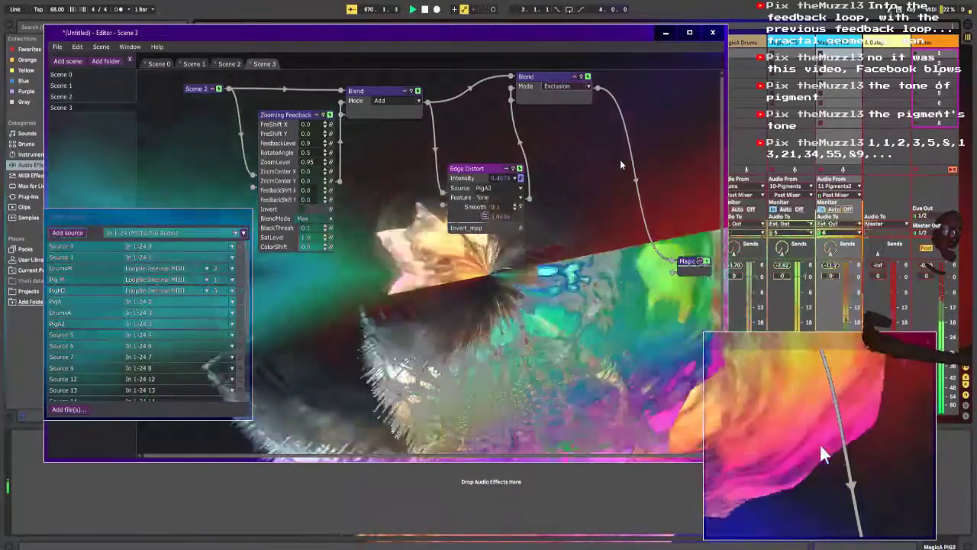
key(Up)
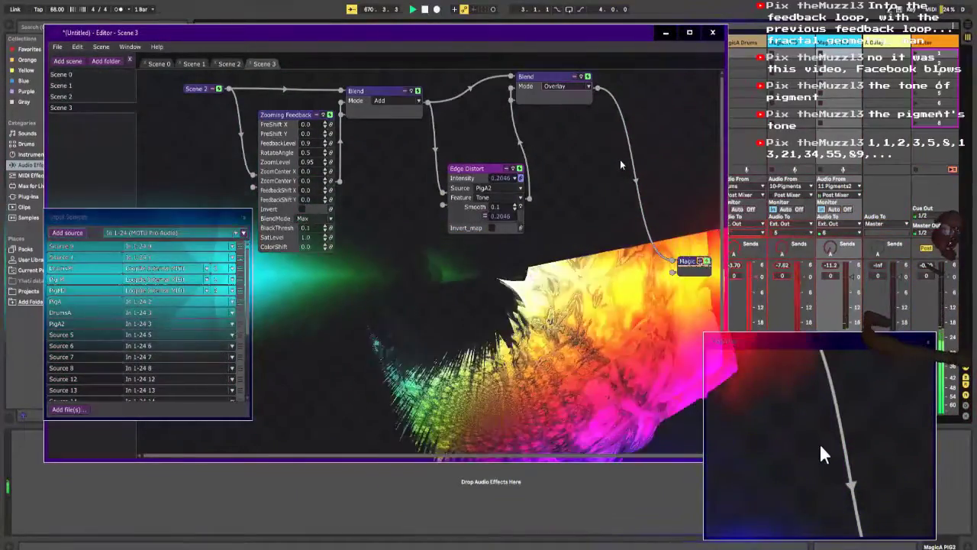
key(Up)
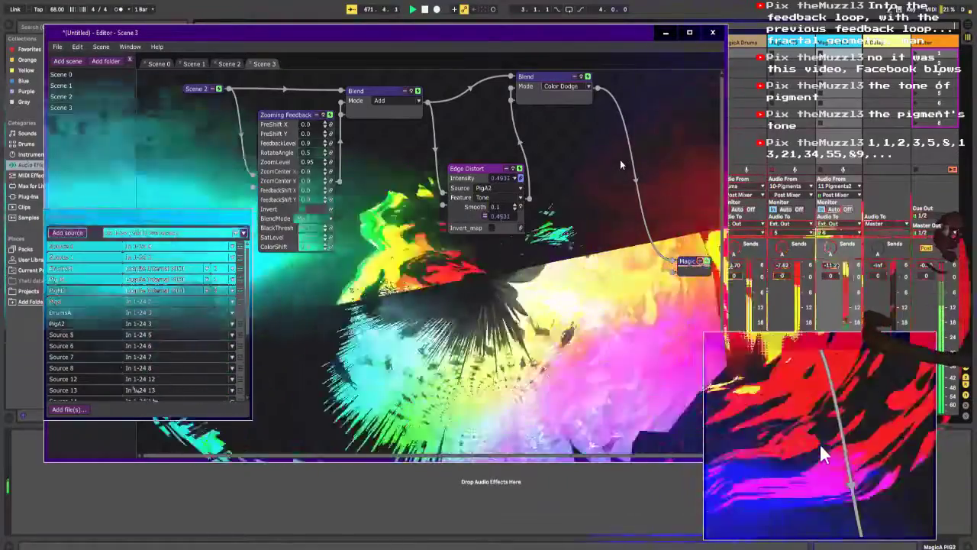
key(Up)
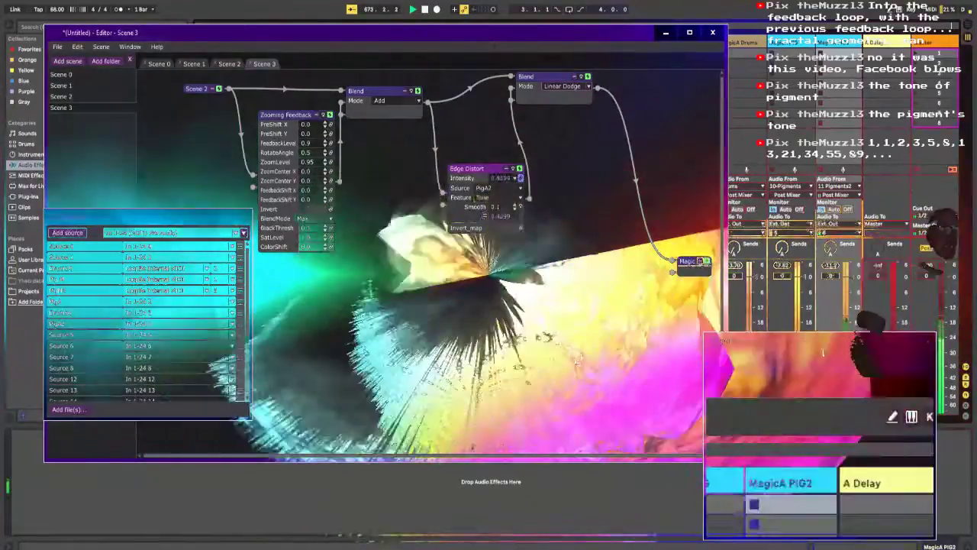
Step: Return to the Magic editor, try the second Blend's Luminosity, Hue, Glow and Reflect modes, and settle on Linear Burn
click(829, 1)
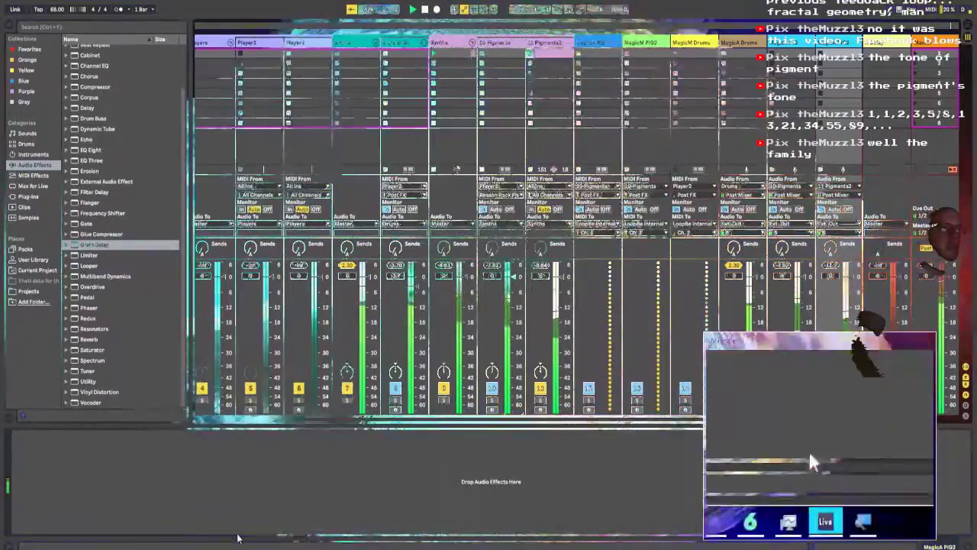
click(815, 524)
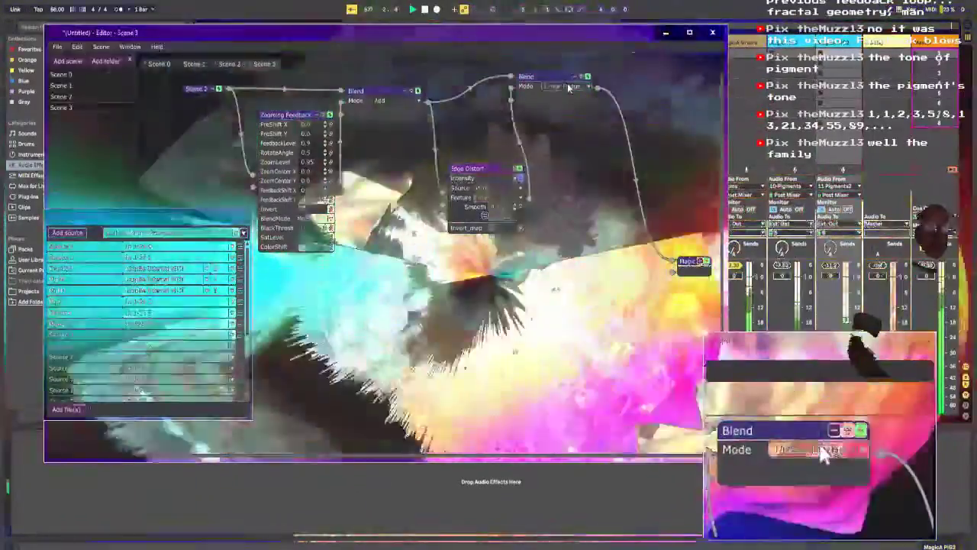
click(565, 86)
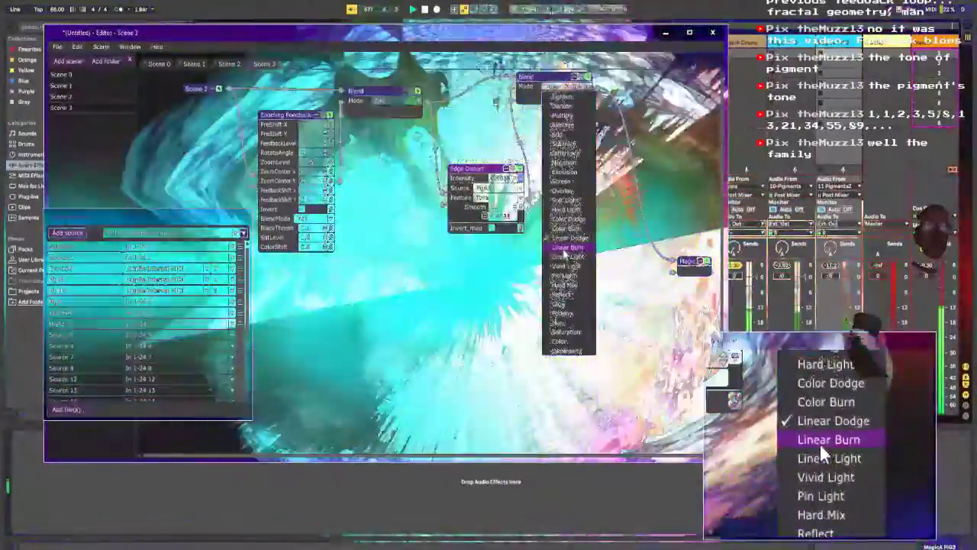
click(565, 247)
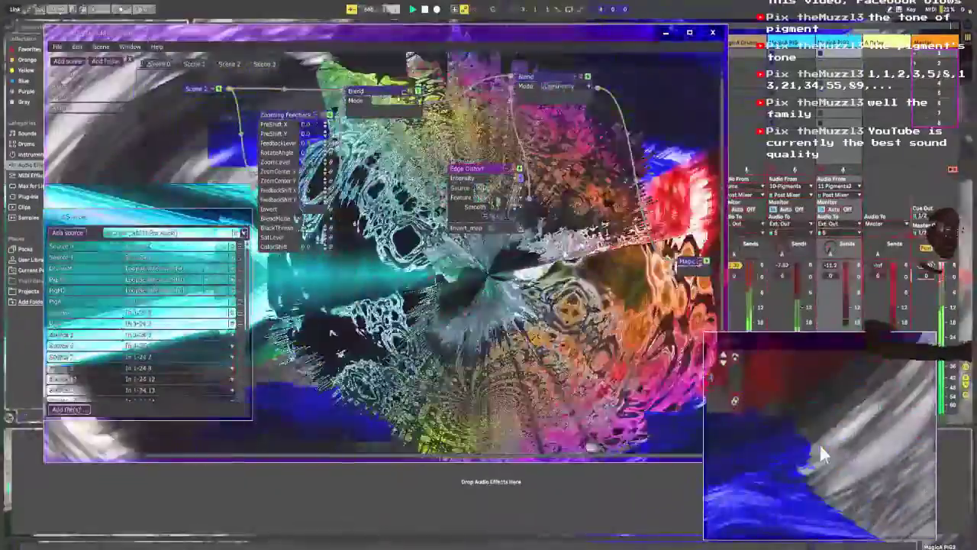
key(Up)
key(Up)
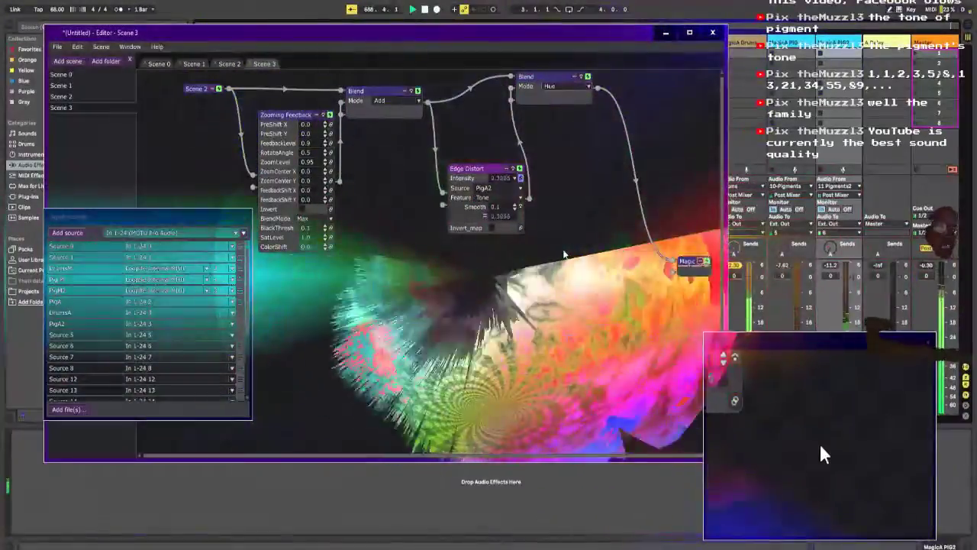
key(Up)
key(Up)
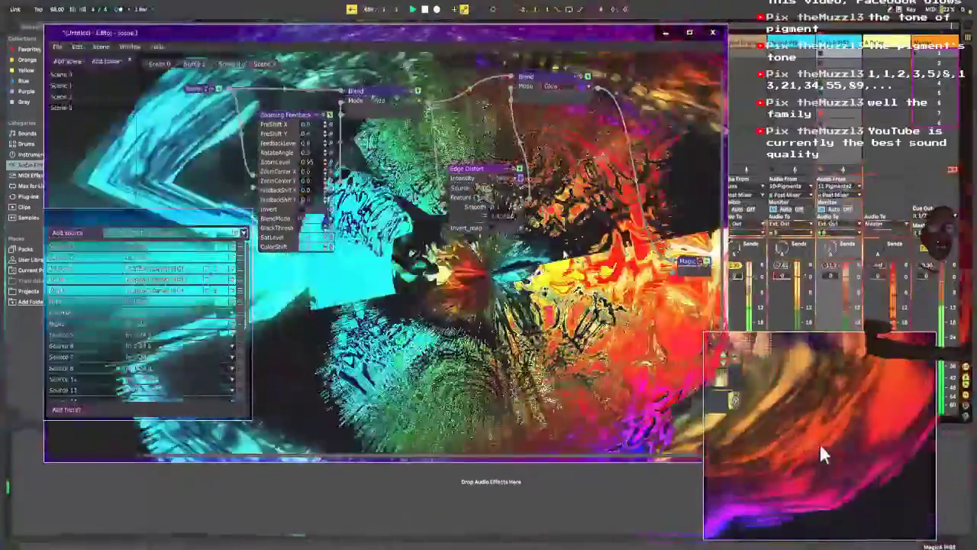
key(Up)
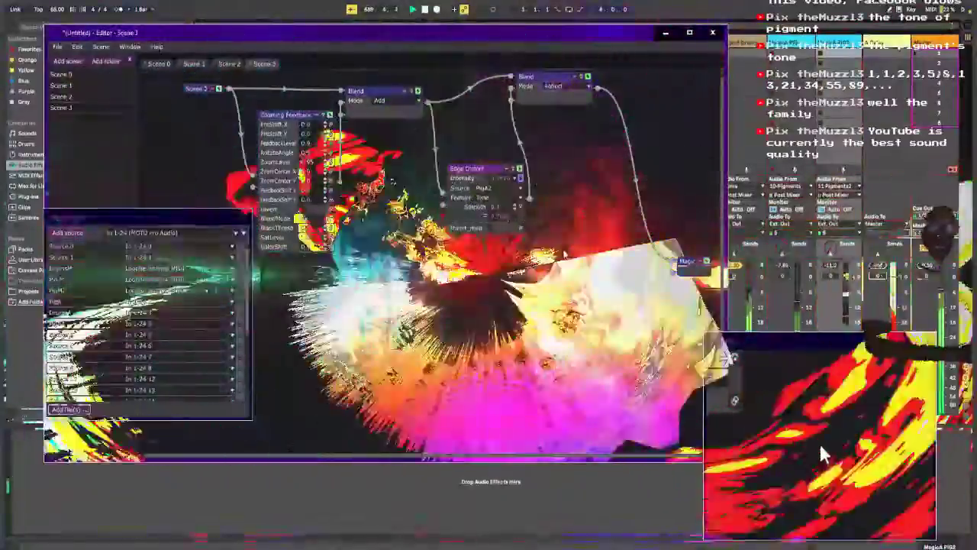
key(Up)
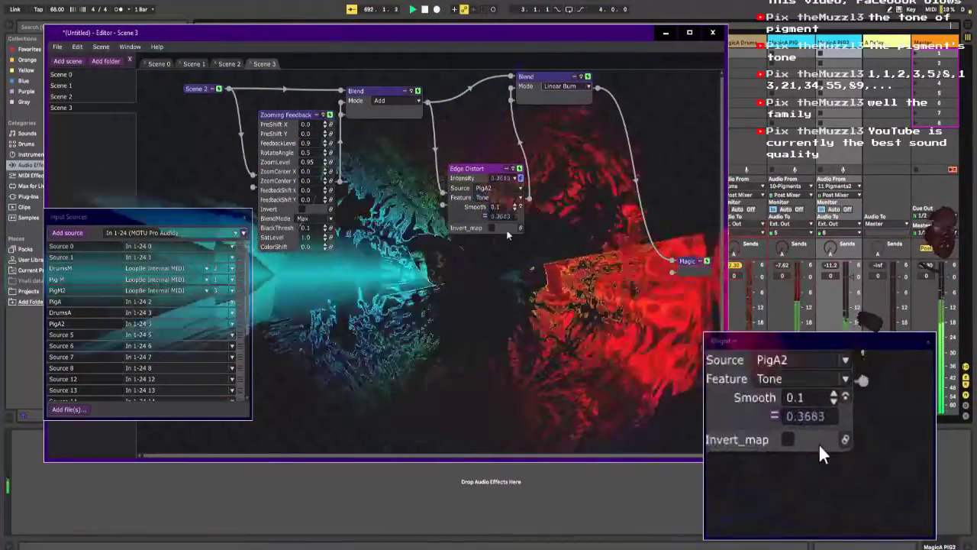
Step: Rearrange the modules more compactly, placing Edge Distort below and between the two Blends and shifting Zooming Feedback closer to Scene 2
drag(483, 168, 383, 156)
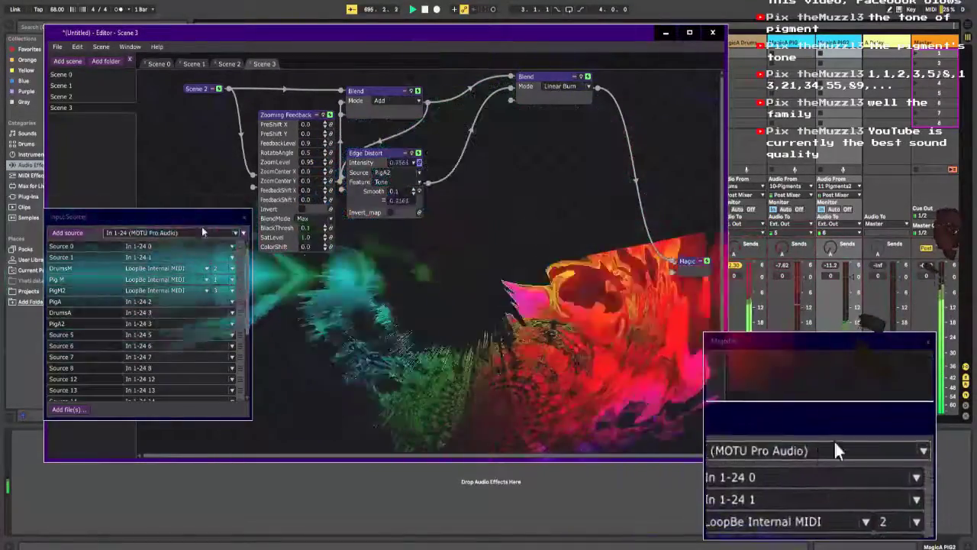
drag(368, 157, 402, 148)
drag(384, 93, 365, 79)
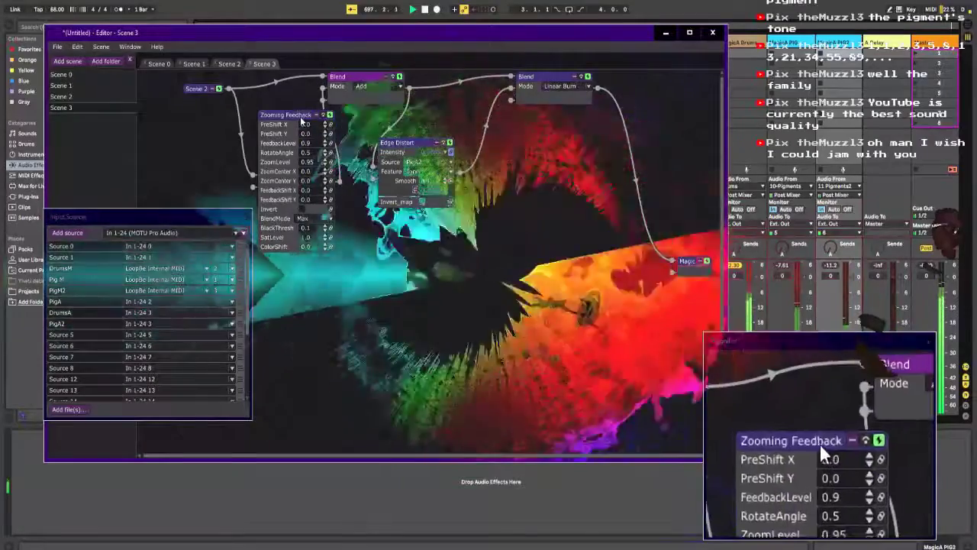
drag(301, 119, 273, 119)
drag(412, 148, 390, 148)
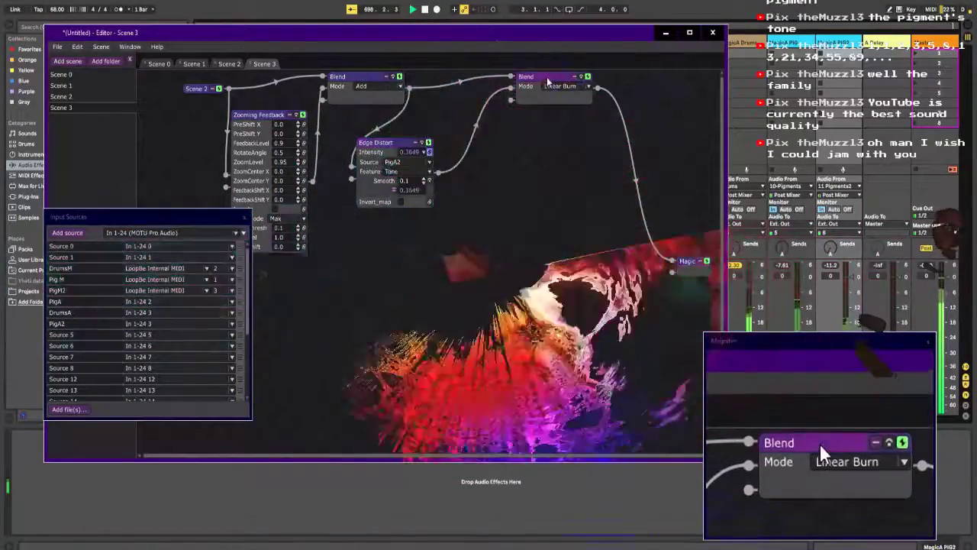
mouse_move(546, 81)
mouse_down()
mouse_move(533, 91)
mouse_move(493, 84)
mouse_up()
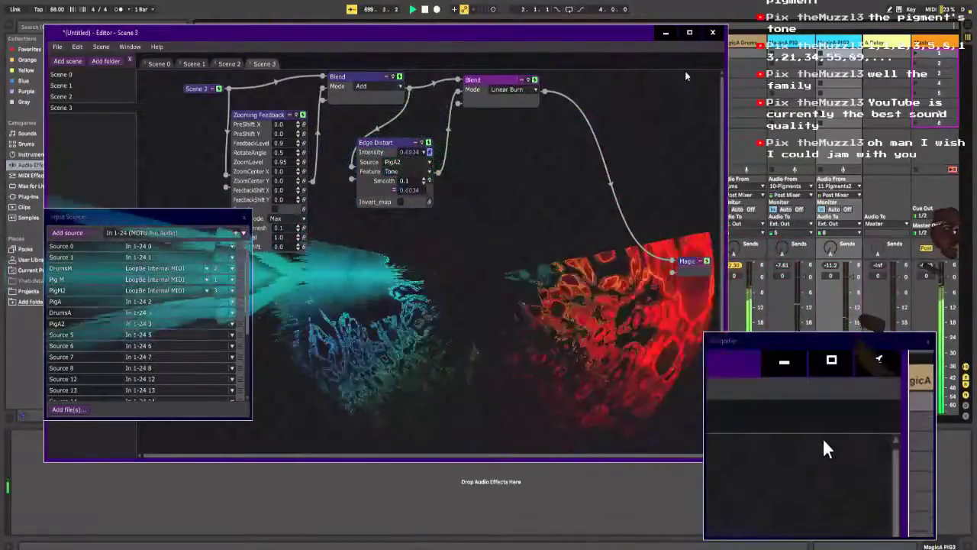
Step: Switch to Ableton Live, insert a Pitch MIDI effect before Pigments on the 10-Pigments track, and set its pitch to 0 st
click(665, 32)
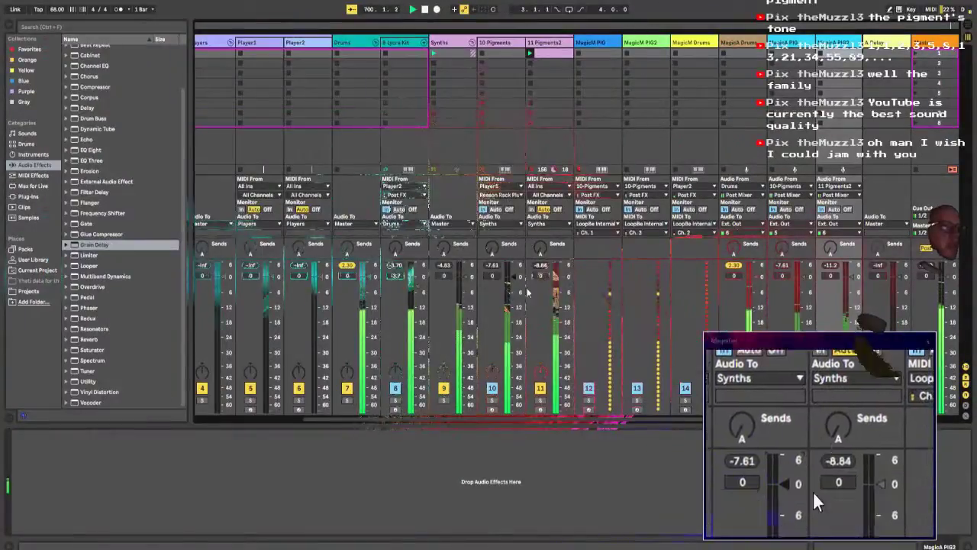
click(500, 42)
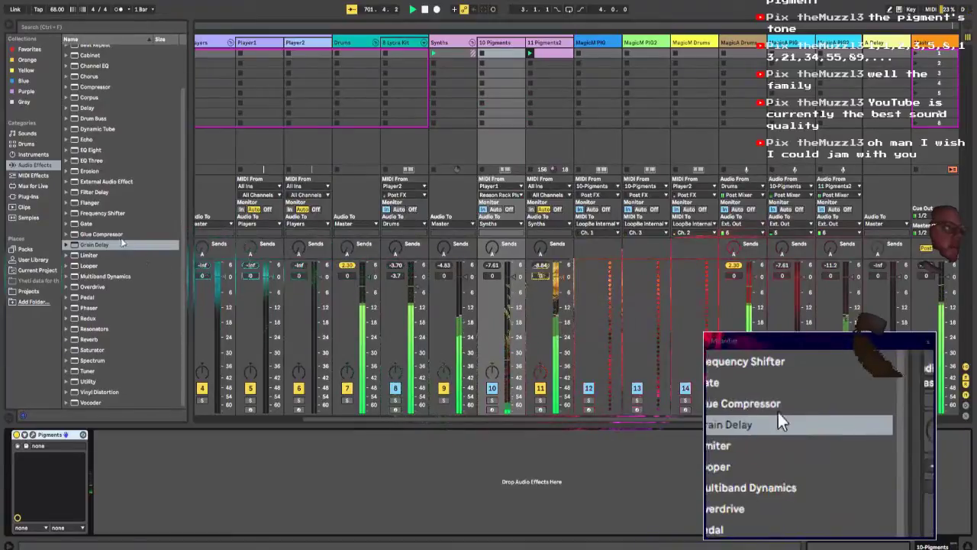
click(34, 175)
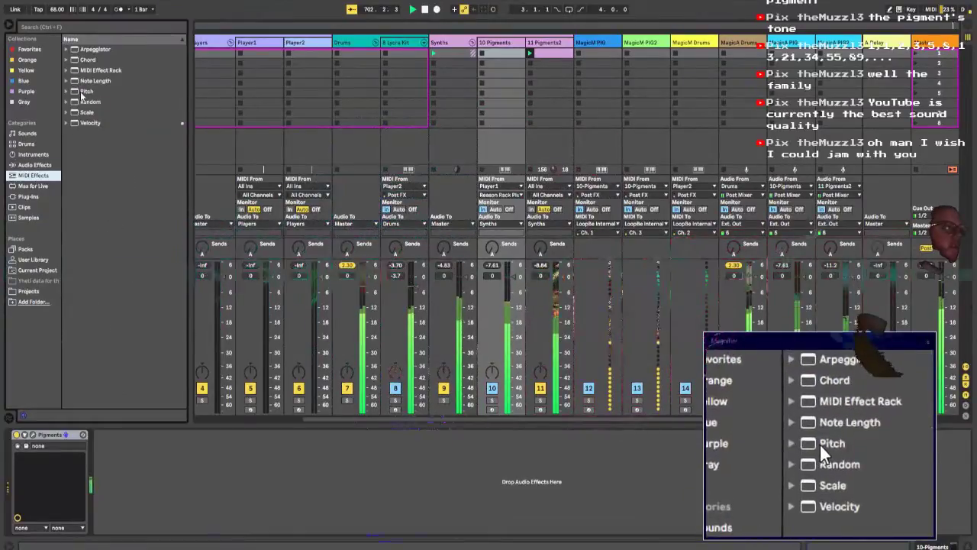
drag(87, 91, 34, 458)
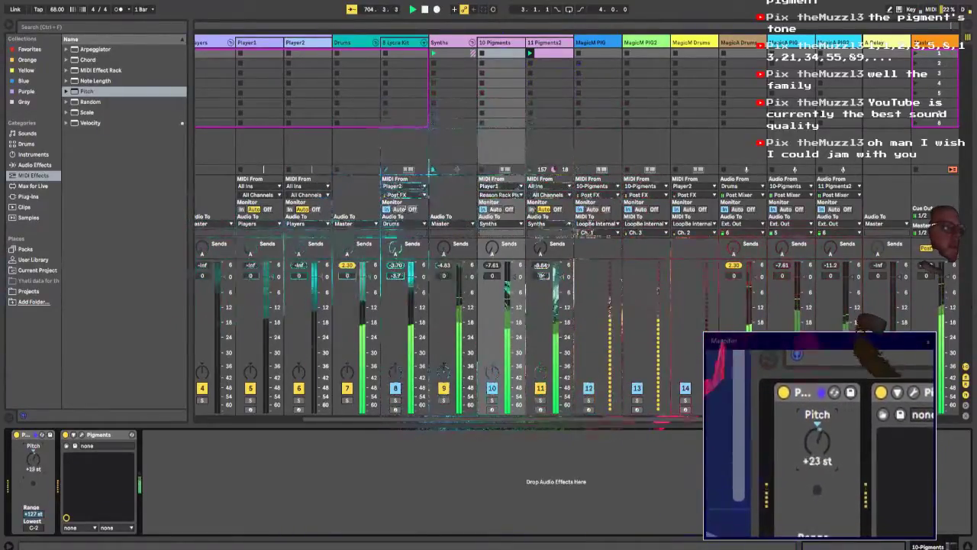
drag(33, 460, 34, 489)
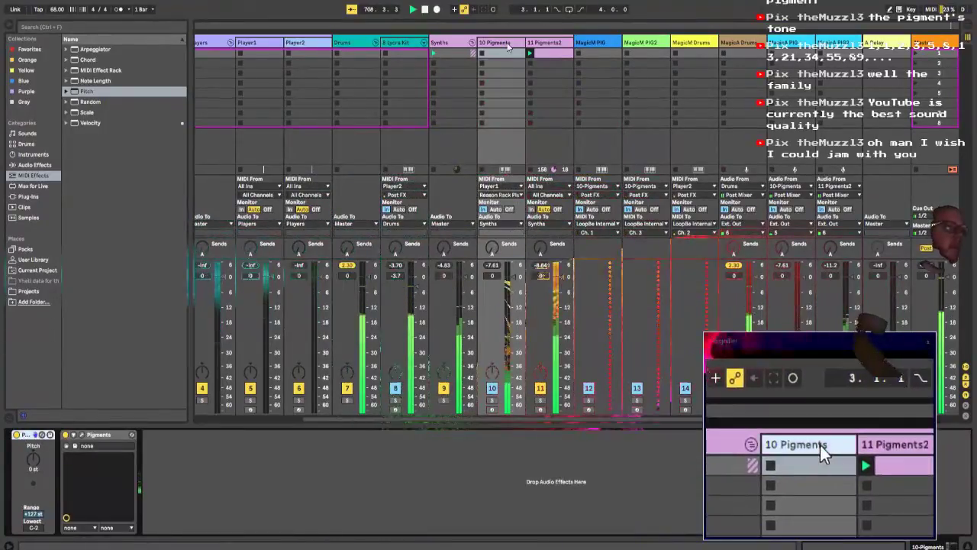
Step: Open the 10-Pigments synth, lower Engine 1's wavefolding modulation amount from the Modulator, and close the plug-in window
click(80, 435)
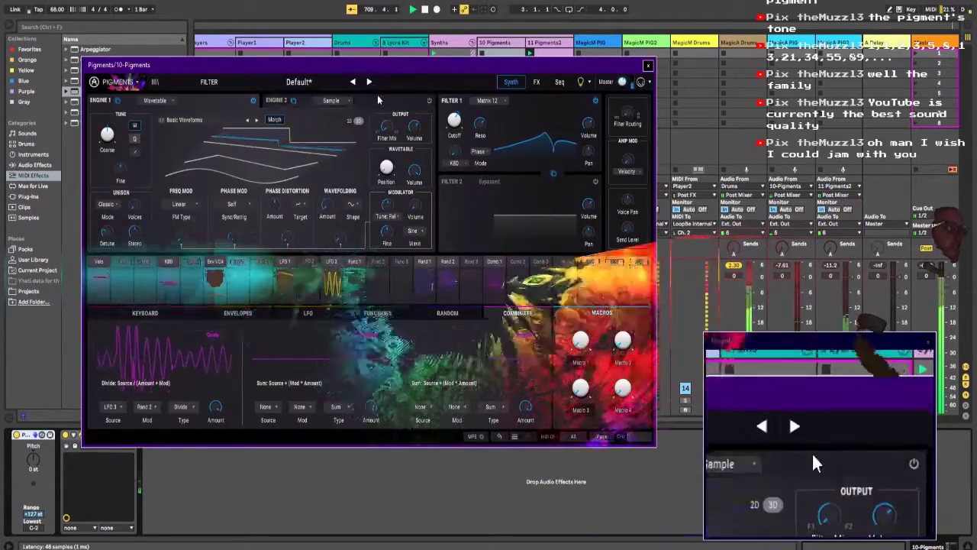
drag(371, 71, 466, 60)
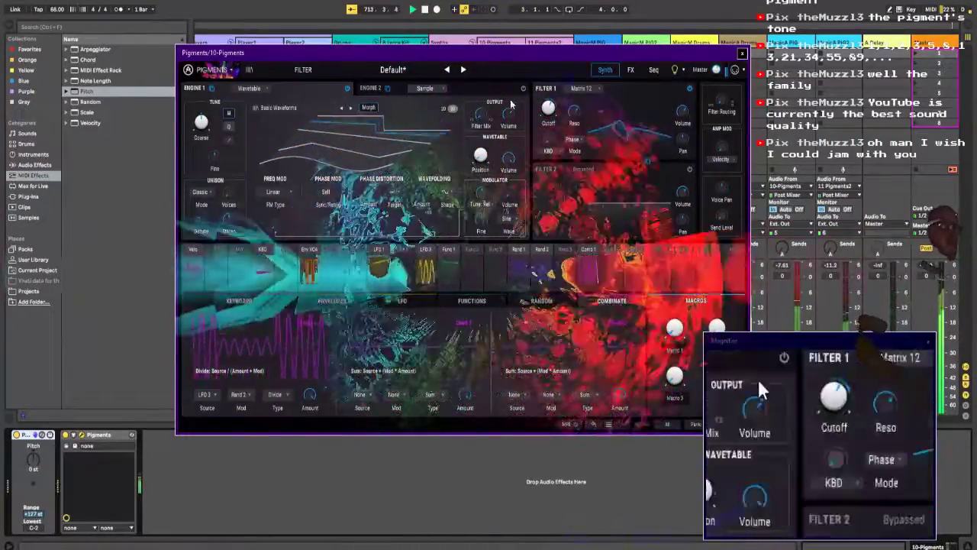
drag(478, 53, 403, 40)
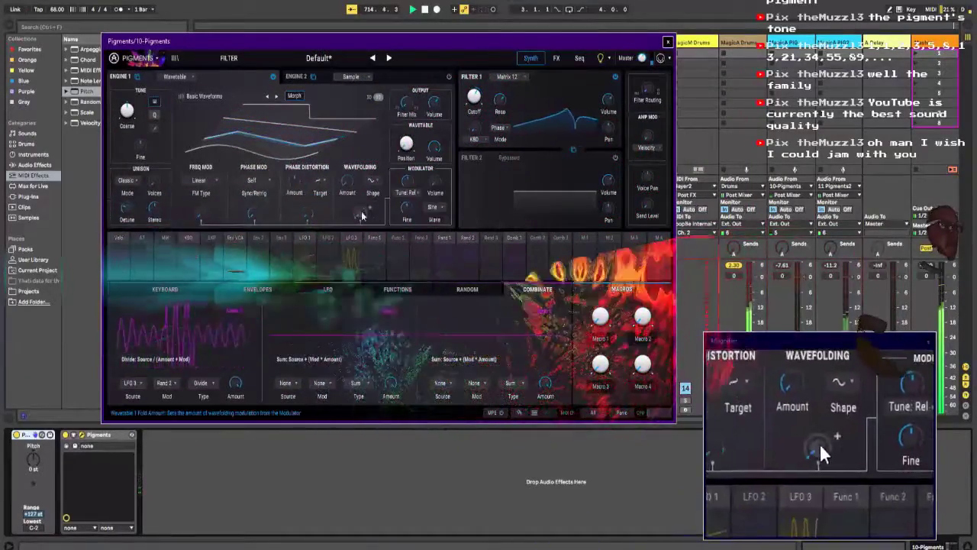
mouse_move(361, 212)
mouse_down()
mouse_move(362, 143)
mouse_move(351, 164)
mouse_move(359, 271)
mouse_move(360, 220)
mouse_up()
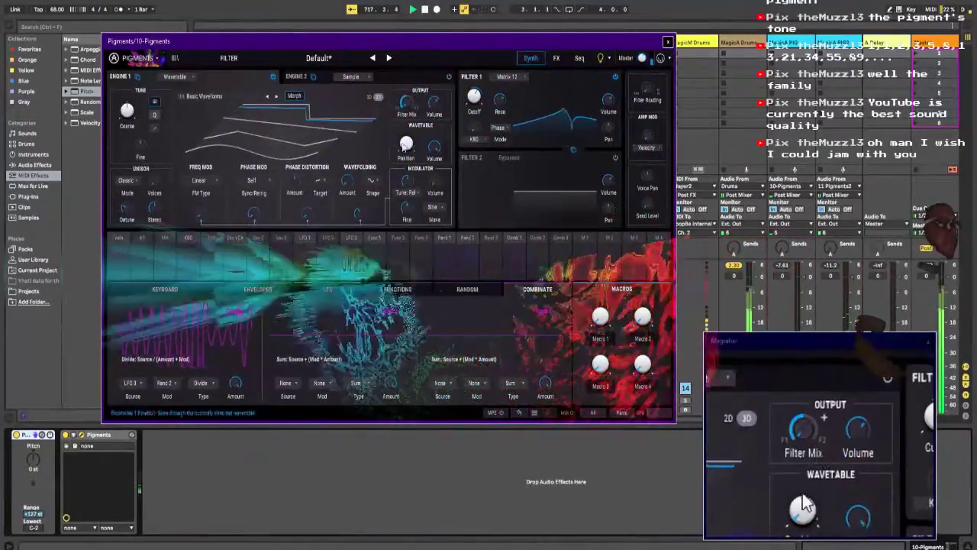
drag(617, 47, 742, 75)
drag(646, 67, 425, 22)
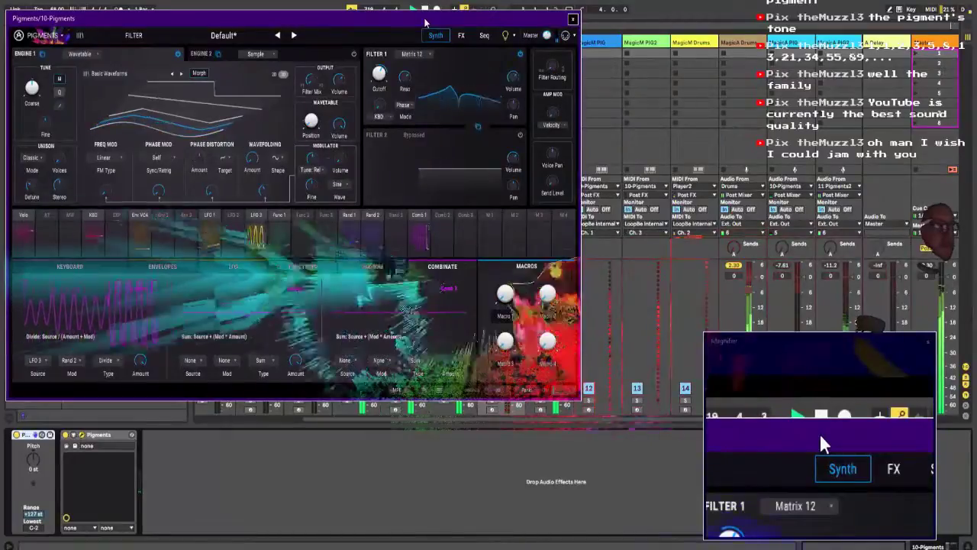
click(572, 18)
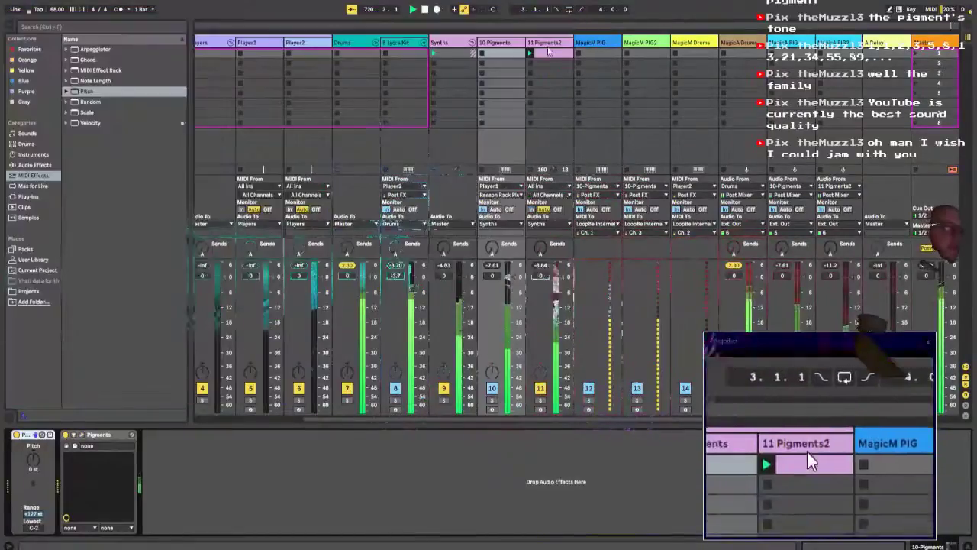
Step: Open the Player1 track's Reason Rack and adjust the repeats and active steps of the Science Roll Note Echo
click(290, 47)
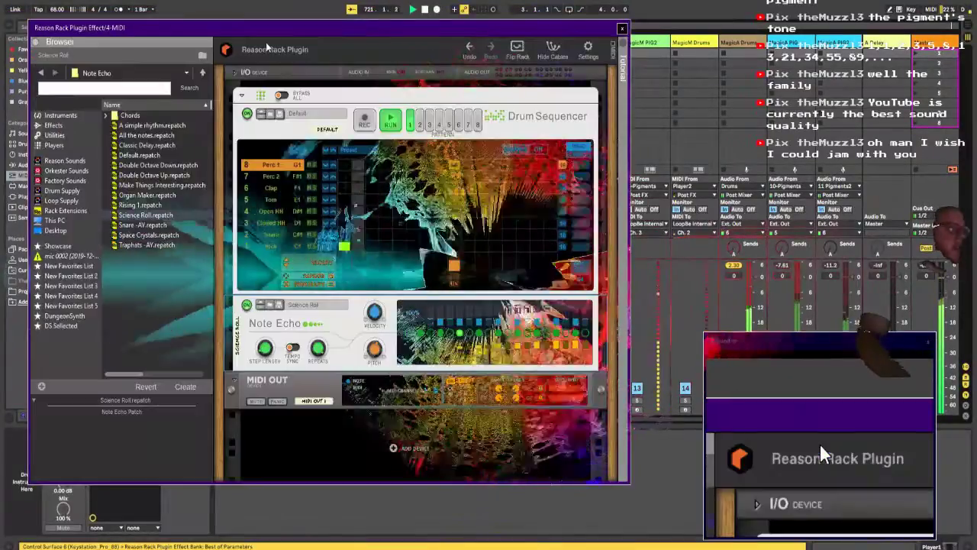
click(500, 327)
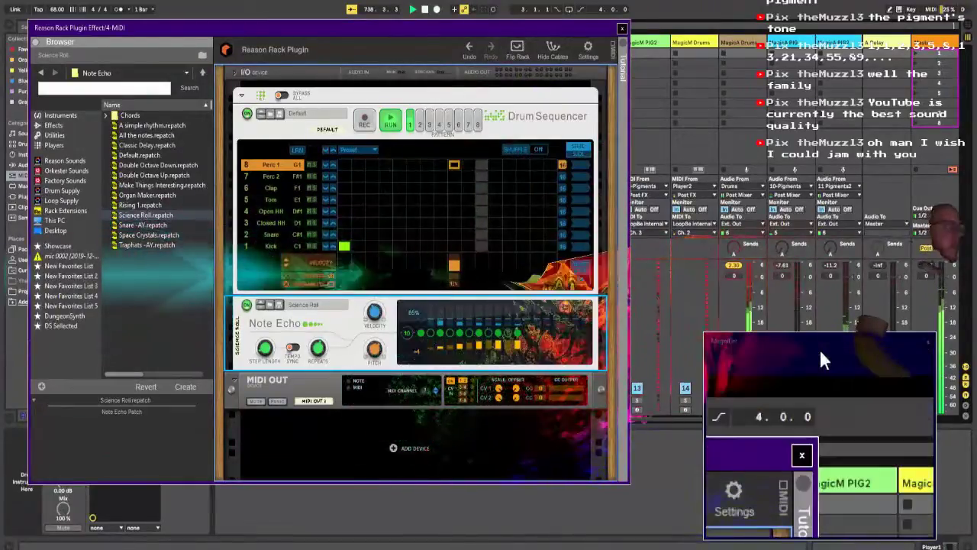
drag(336, 30, 570, 56)
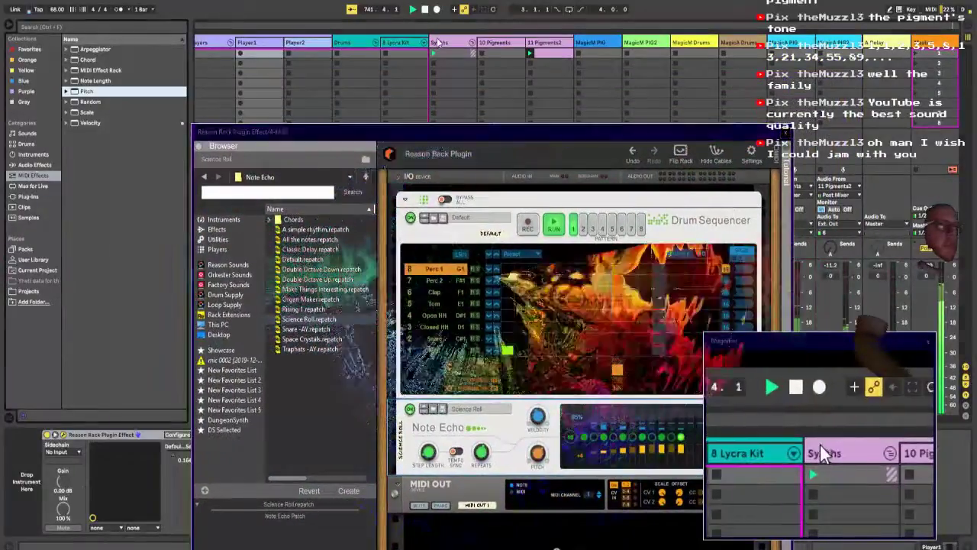
Step: Try lowering the 10-Pigments track volume to -15.3 dB
click(439, 42)
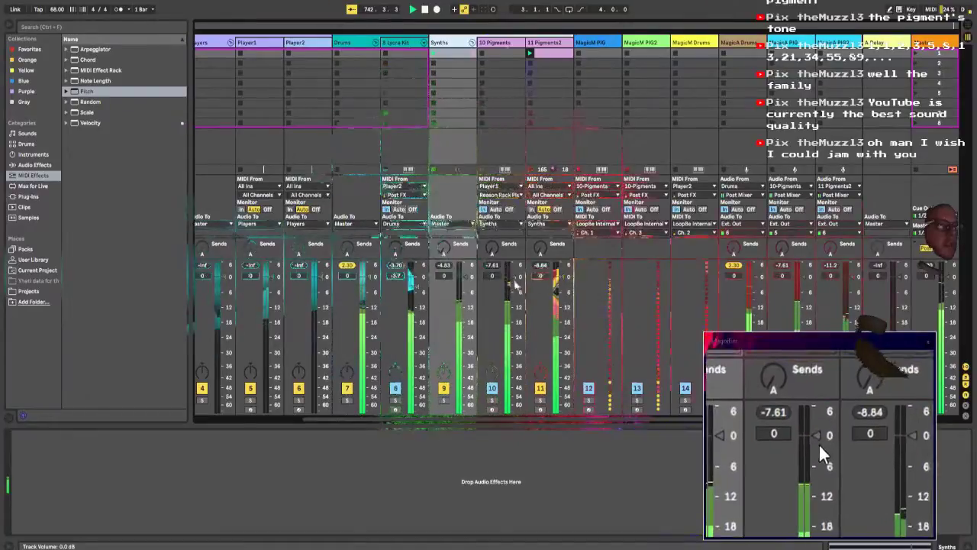
drag(514, 276, 515, 320)
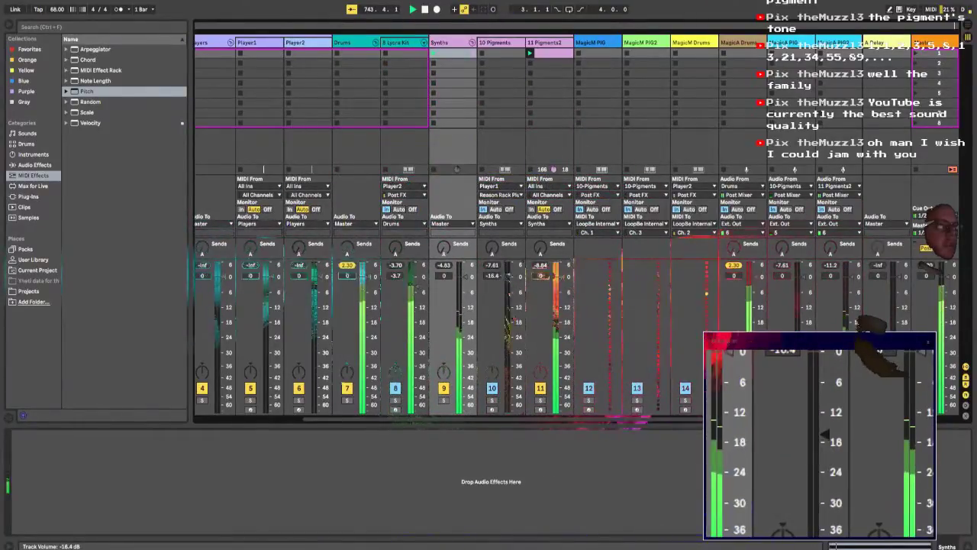
drag(514, 323, 515, 321)
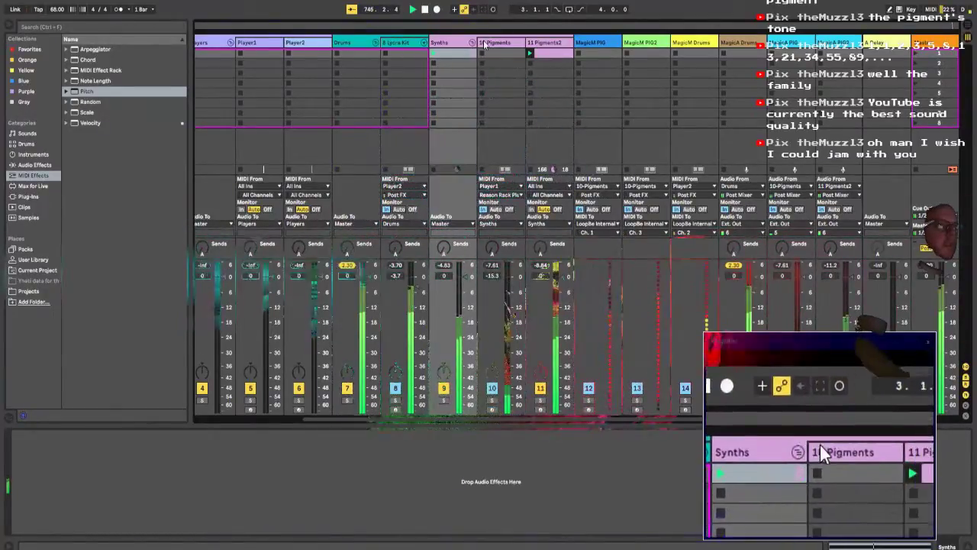
Step: Reopen Player1's Reason Rack, add a second Note Echo below the bypassed Science Roll one, and load the Default patch into it
click(269, 44)
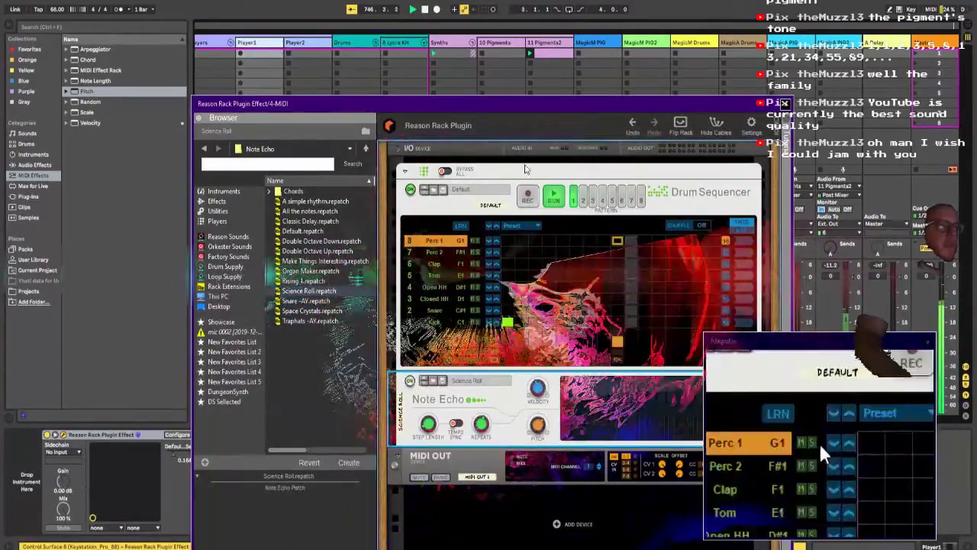
drag(550, 103, 429, 481)
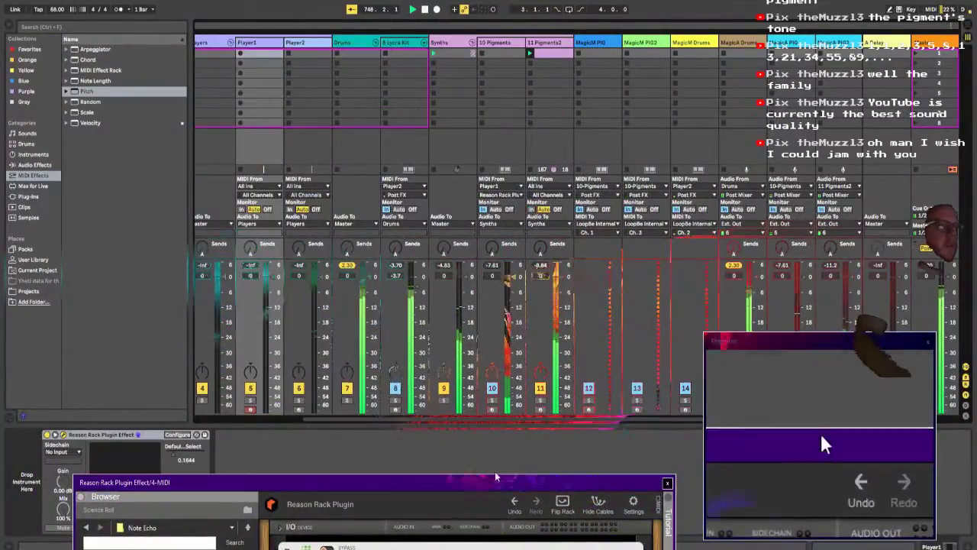
drag(495, 477, 555, 4)
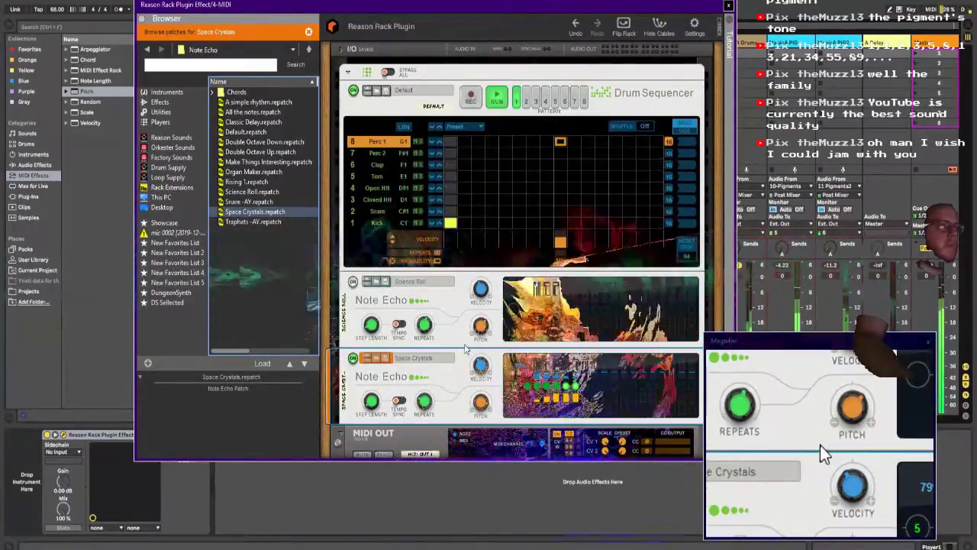
click(407, 366)
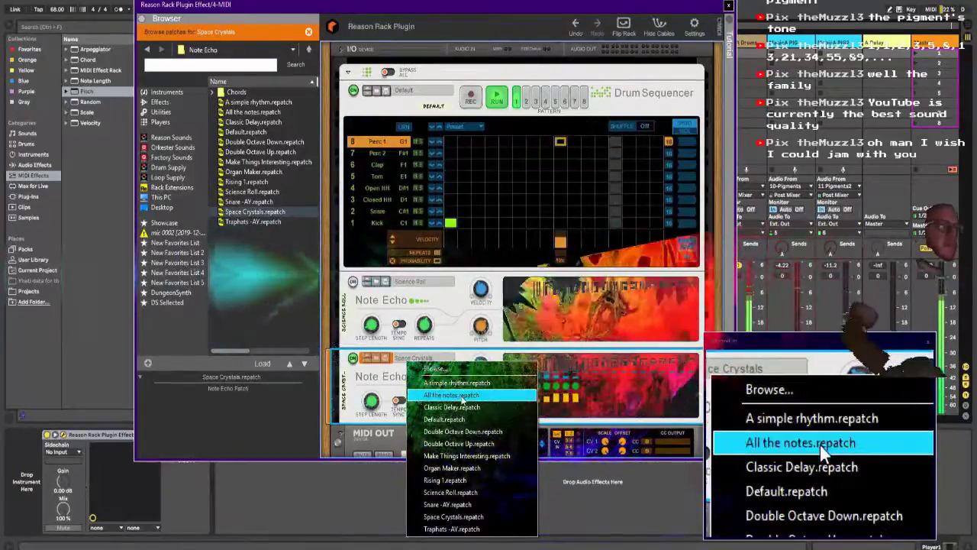
click(473, 420)
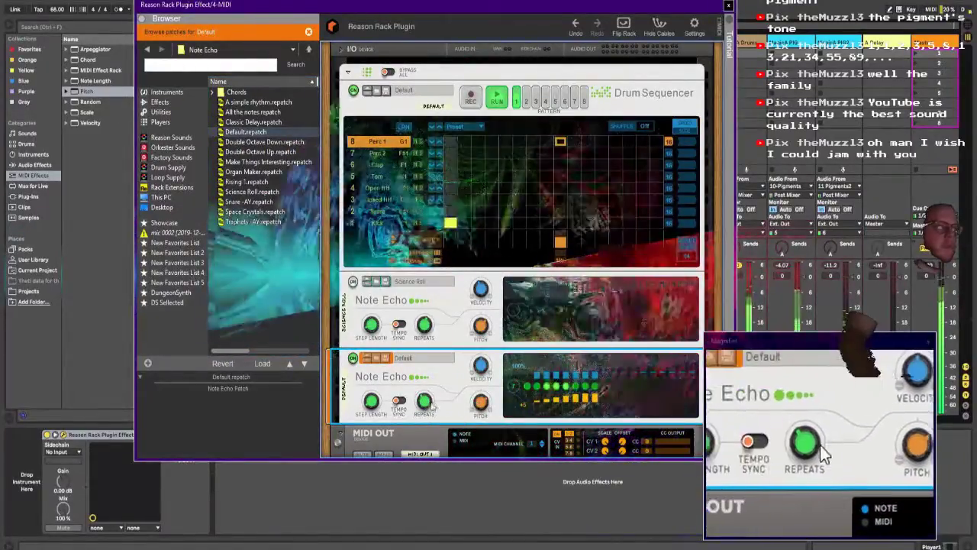
Step: Turn on Tempo Sync for the second Note Echo, with step length 1/16, and adjust its number of repeats
drag(429, 403, 427, 418)
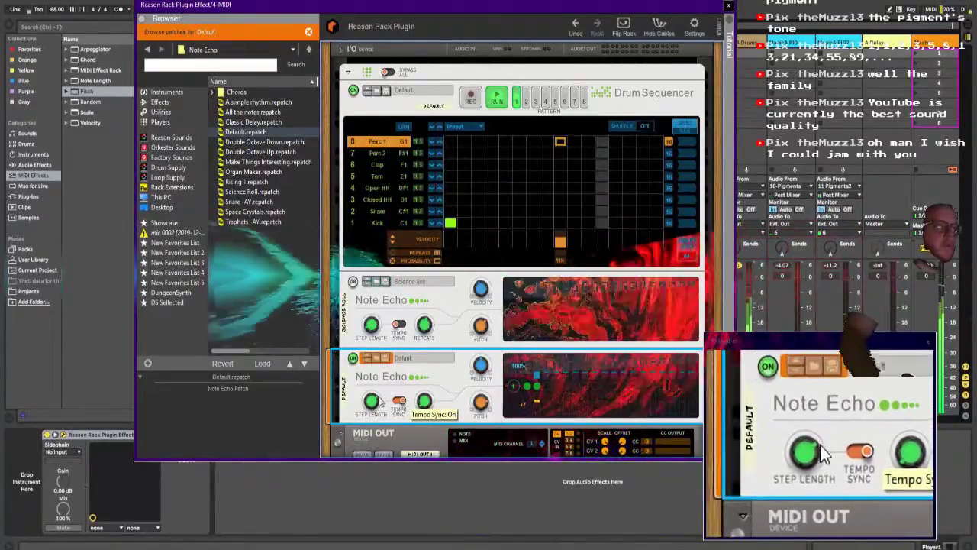
drag(425, 405, 426, 387)
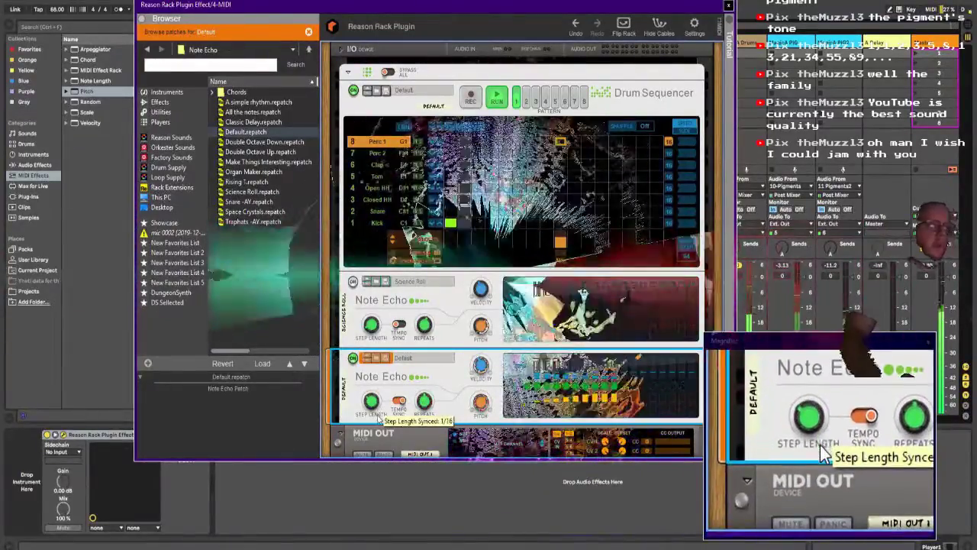
scroll(380, 417, down, 1)
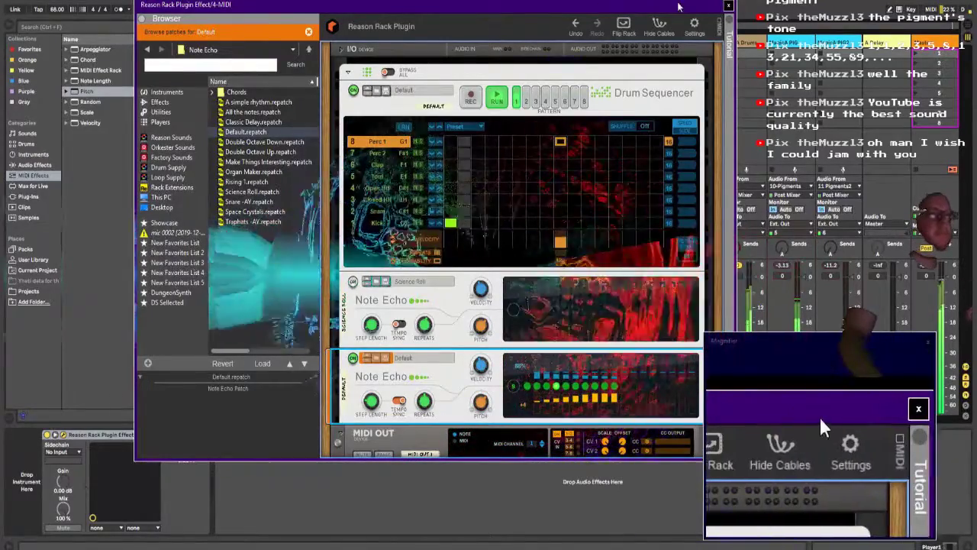
drag(679, 6, 416, 42)
Step: Insert the C Minor Scale preset and a Random MIDI effect between Pitch and Pigments on the 10-Pigments track
click(518, 45)
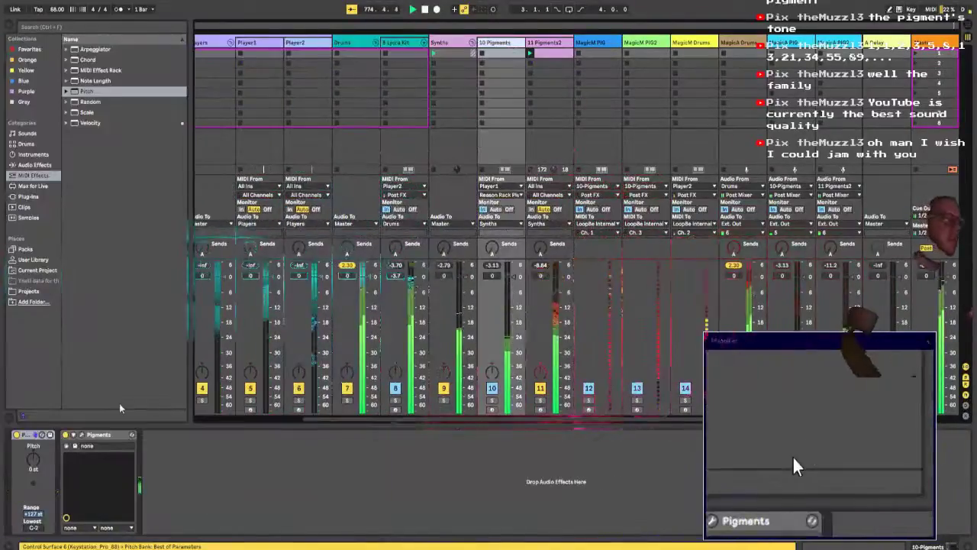
click(67, 112)
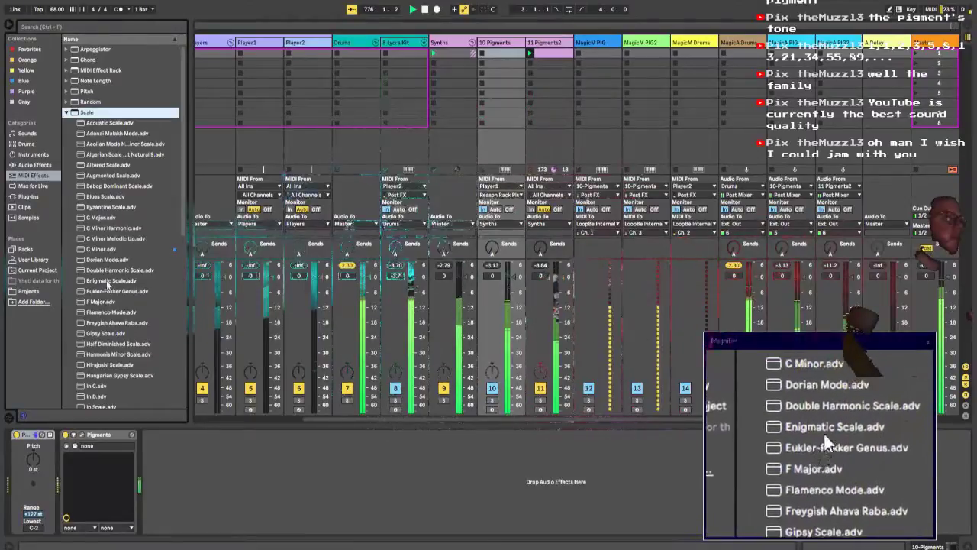
drag(80, 252, 62, 457)
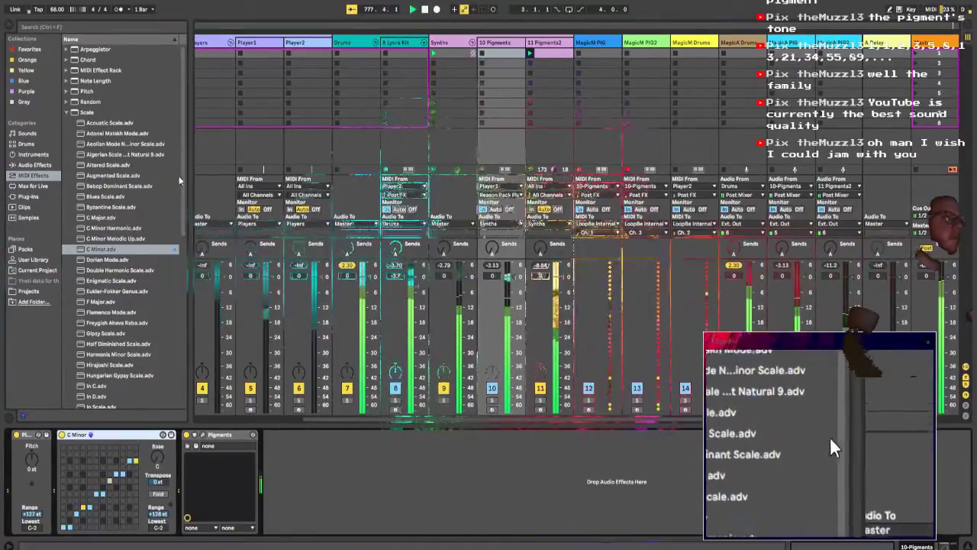
drag(183, 176, 180, 148)
drag(93, 102, 69, 452)
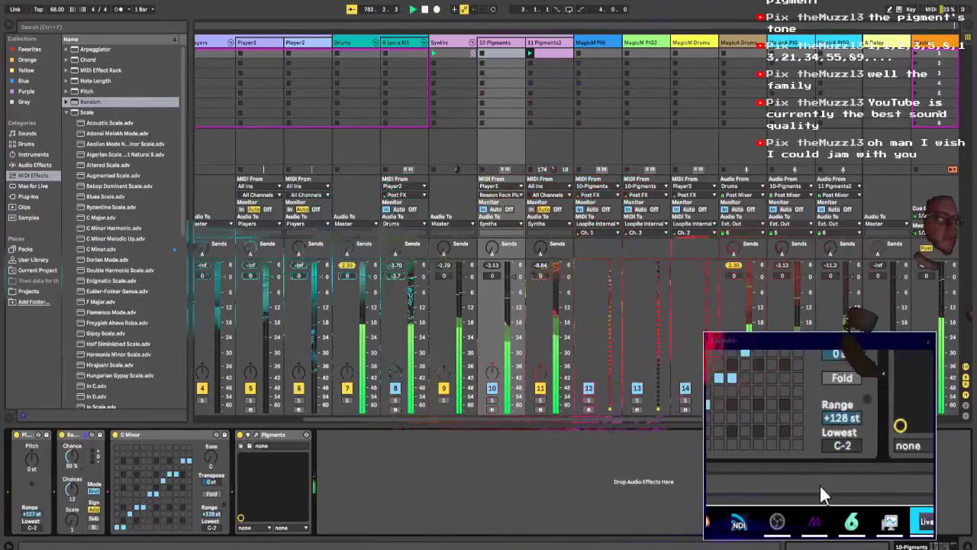
Step: Switch to the Magic editor to view Scene 3's output, and close the screen magnifier
click(200, 548)
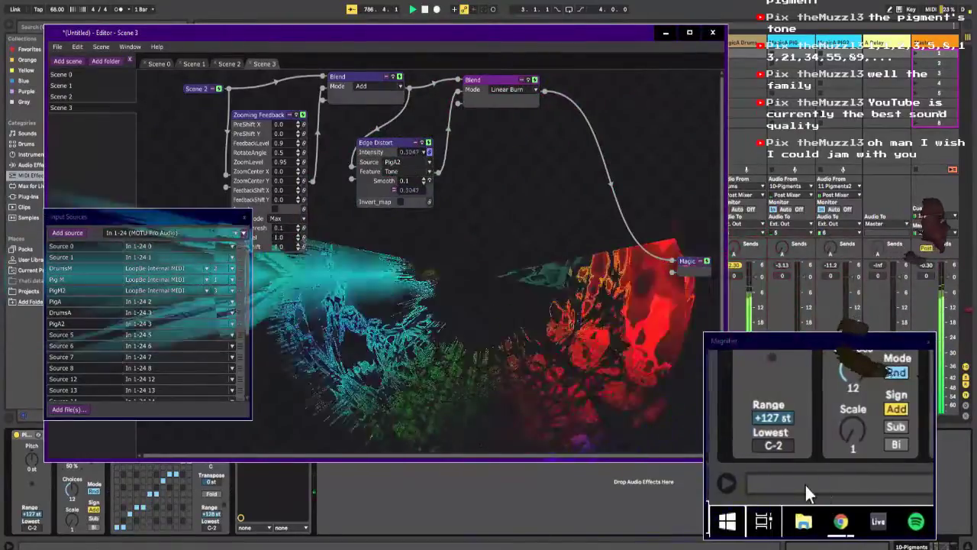
click(821, 446)
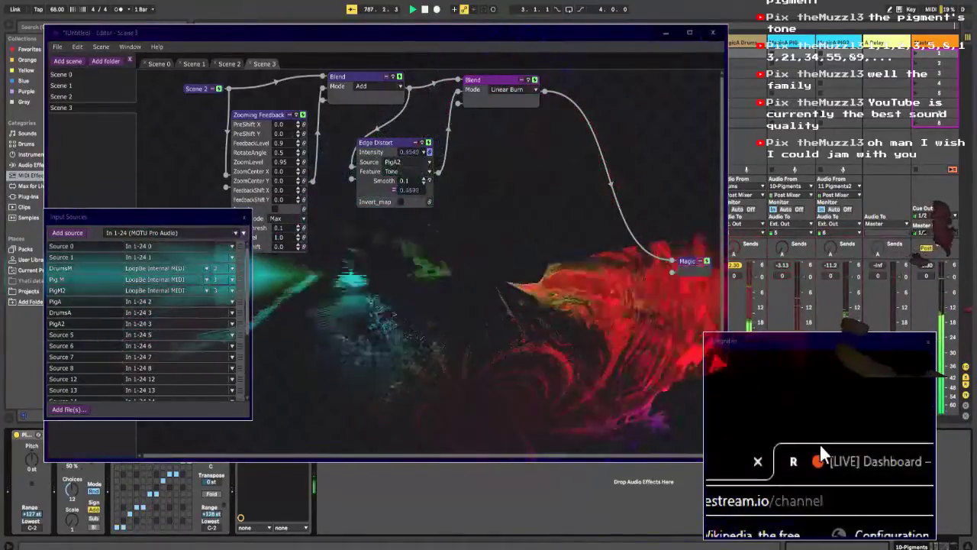
click(780, 443)
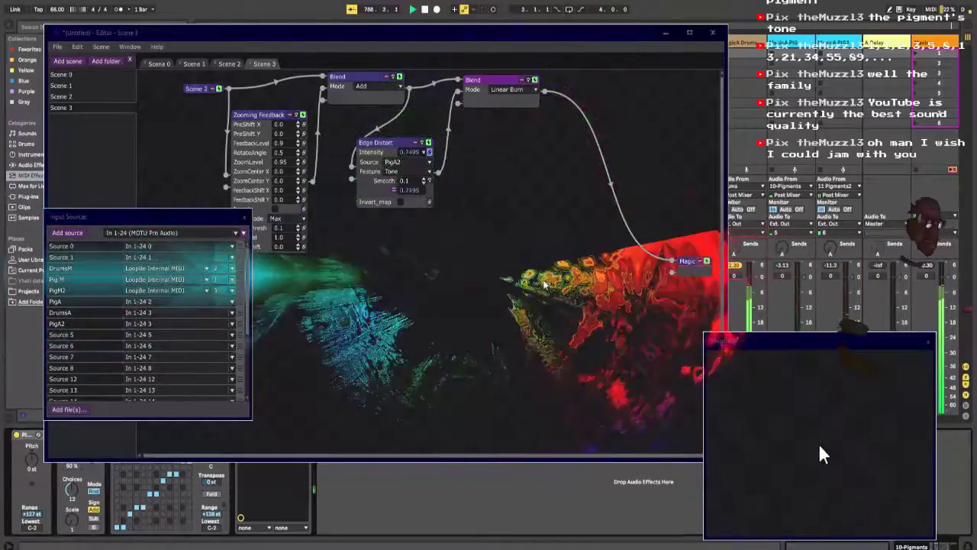
click(543, 284)
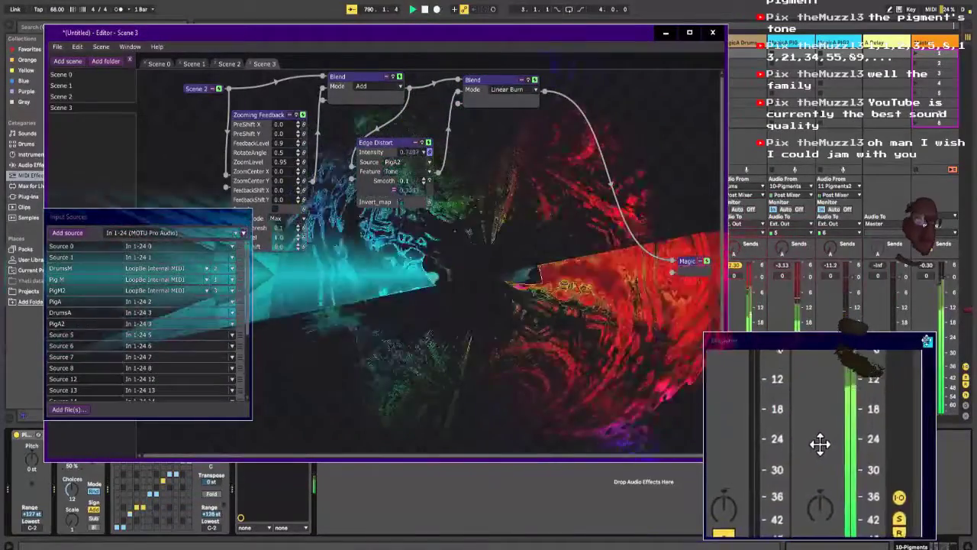
click(927, 341)
Step: Return to Ableton Live, set the tempo to 127 BPM, and open the 10-Pigments synth window
drag(57, 9, 57, 3)
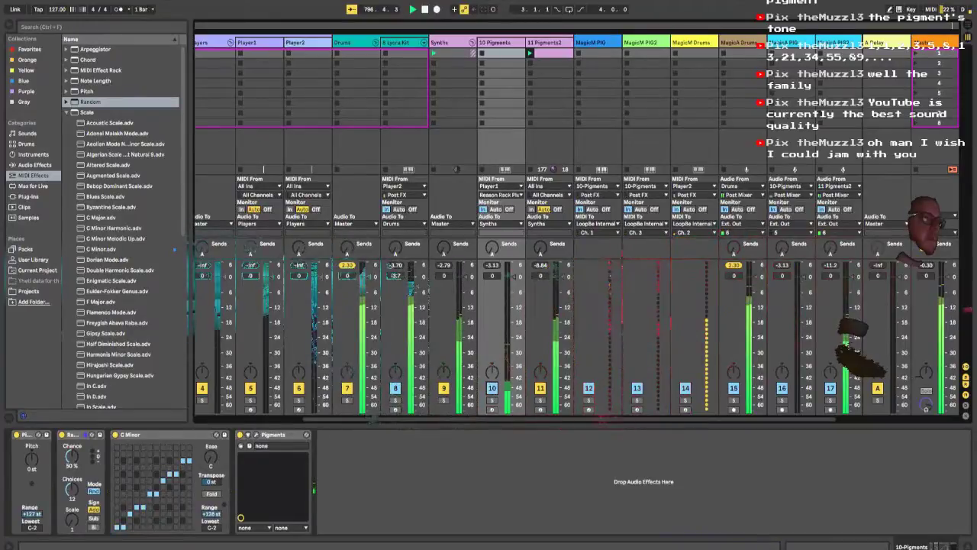
click(256, 435)
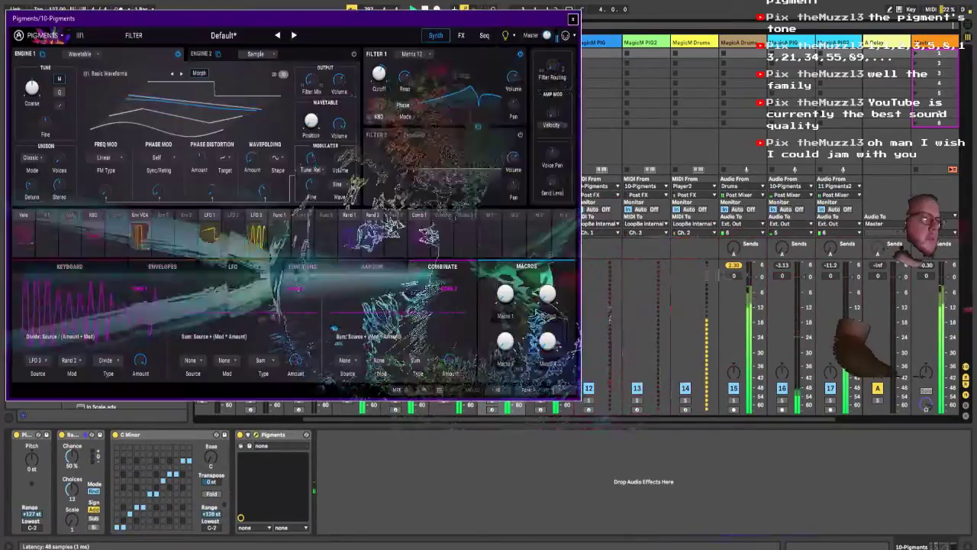
drag(413, 27, 493, 35)
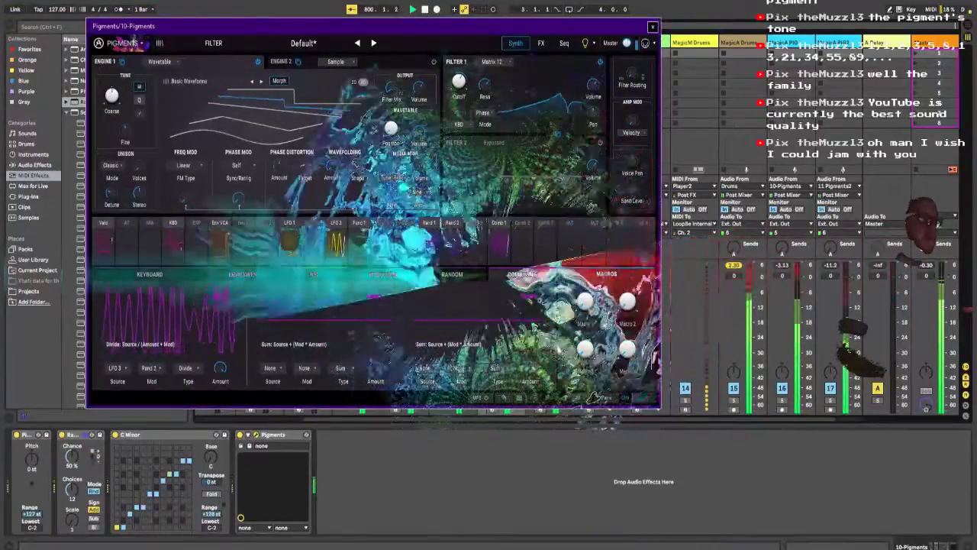
Step: Enable Filter 2 in Pigments as a MultiMode filter, set its mode to HP24, and lower its cutoff
click(599, 142)
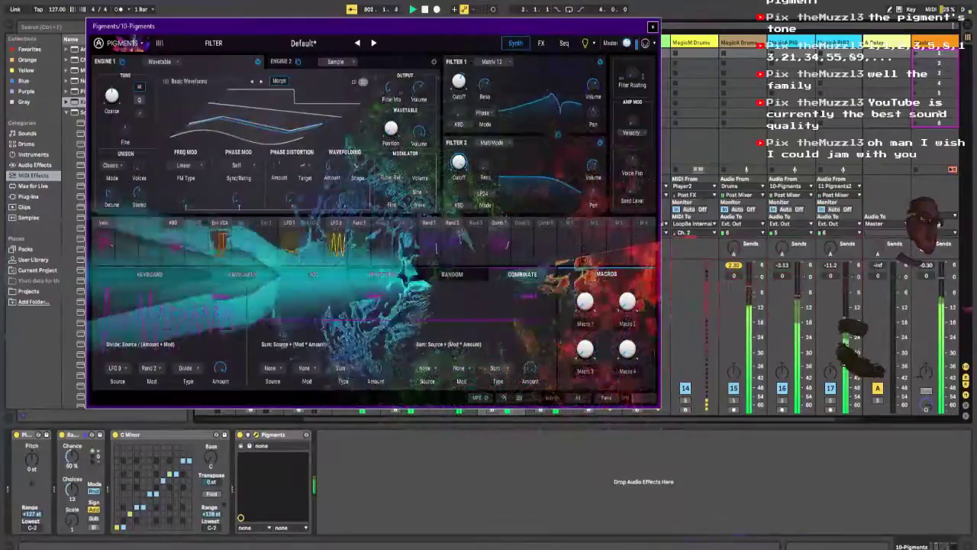
click(483, 193)
click(504, 240)
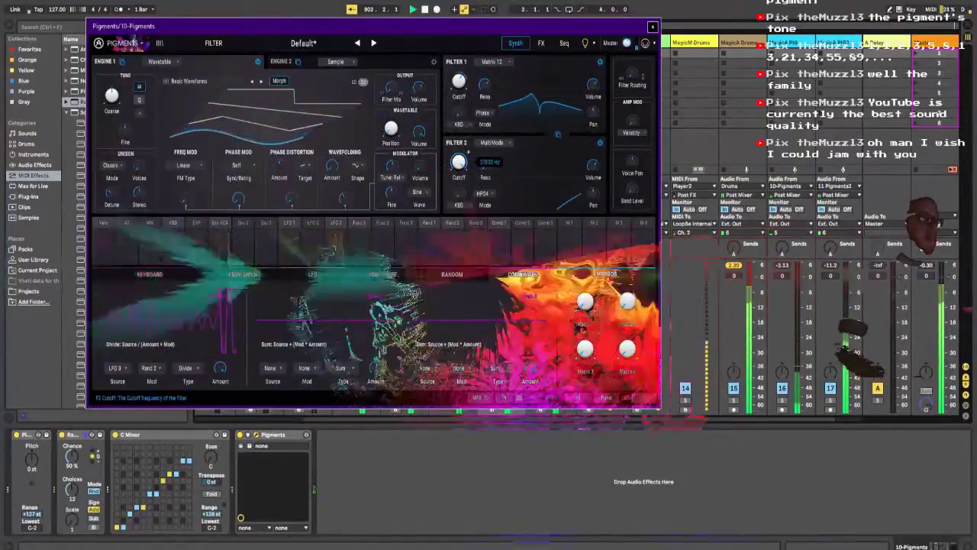
drag(459, 162, 459, 199)
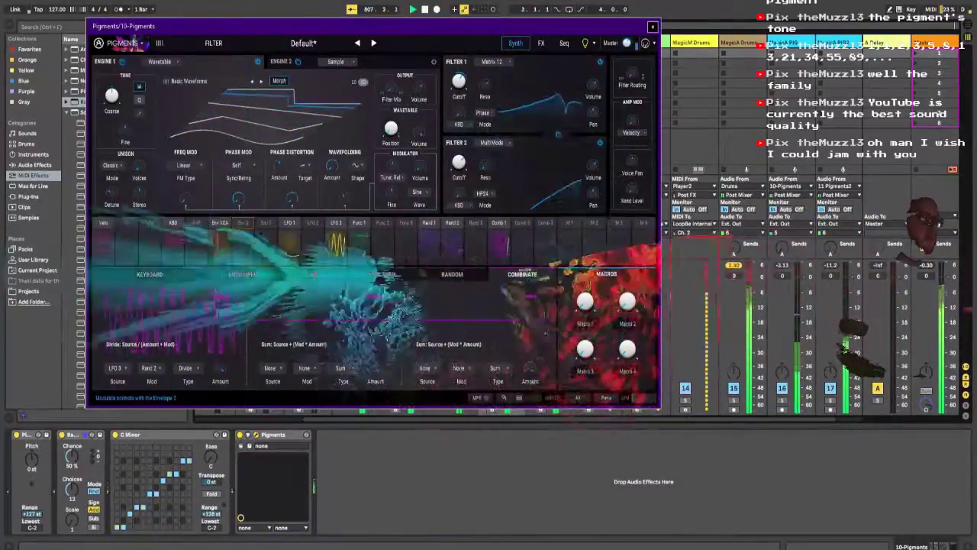
Step: Modulate Filter 2's cutoff, Engine 1's coarse tuning and Filter 2's resonance with Envelope 2
click(243, 223)
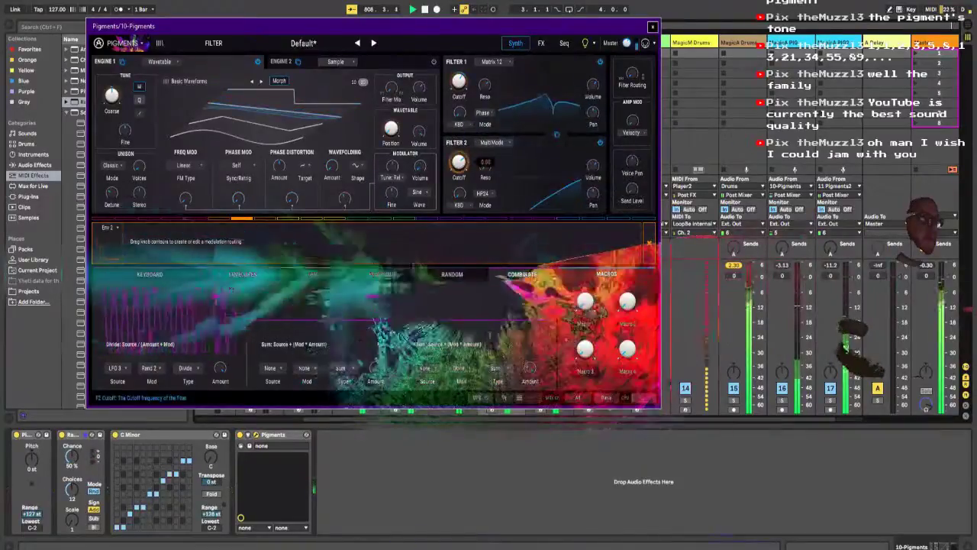
drag(458, 162, 458, 150)
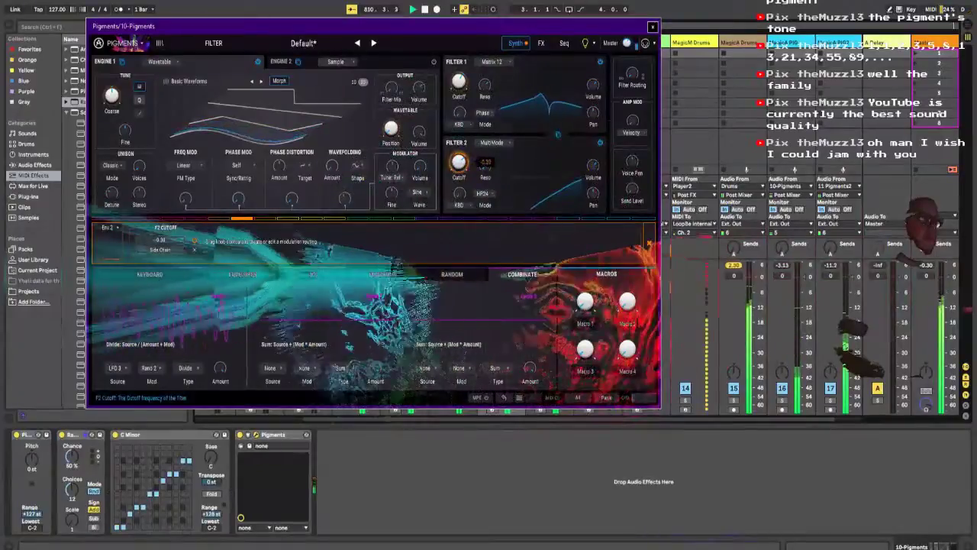
drag(459, 161, 459, 183)
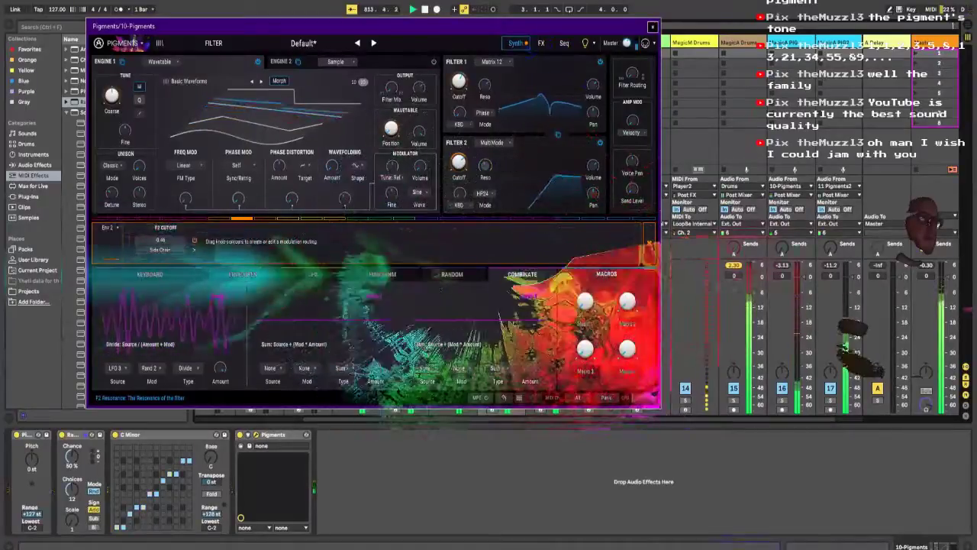
mouse_move(484, 165)
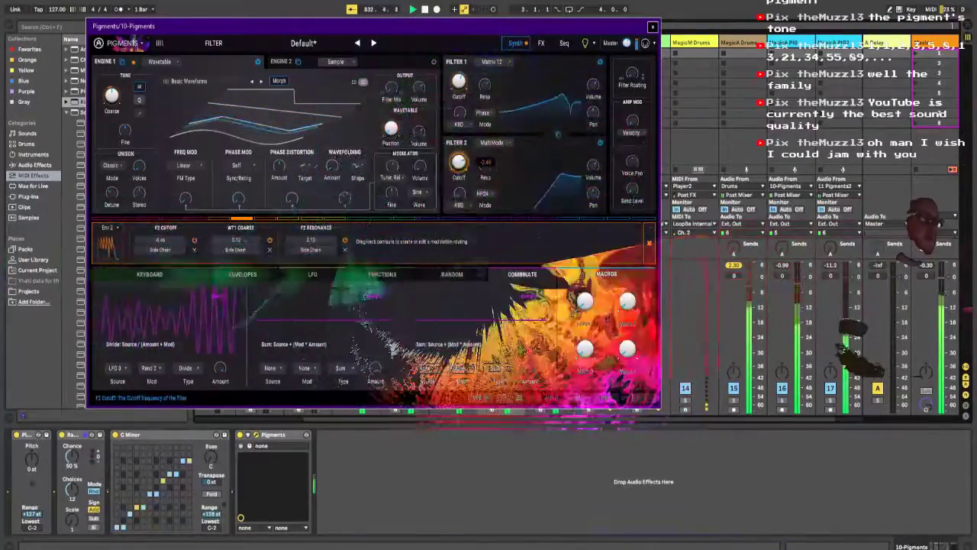
Step: Open the Pigments effects and modulate the feedback of Bus A's Delay with Envelope 2
click(542, 43)
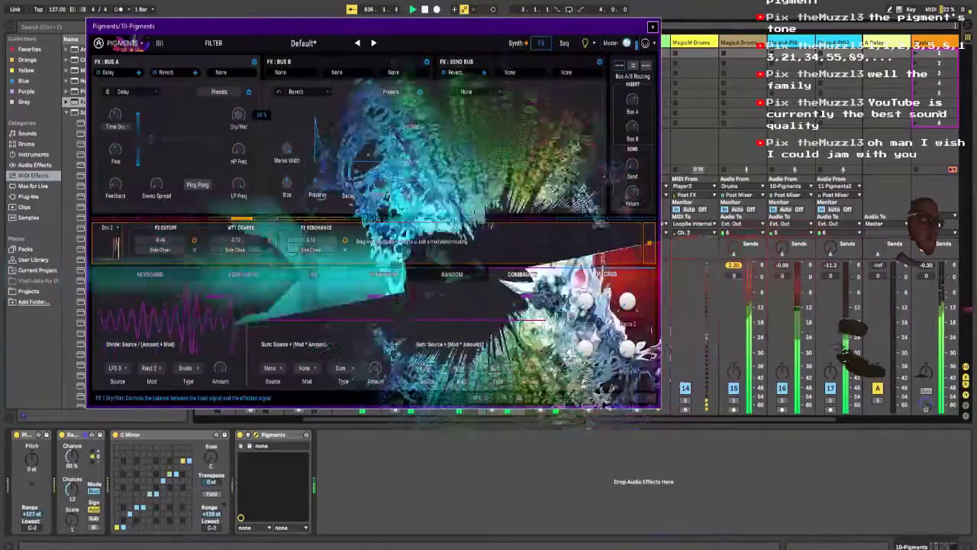
mouse_move(238, 115)
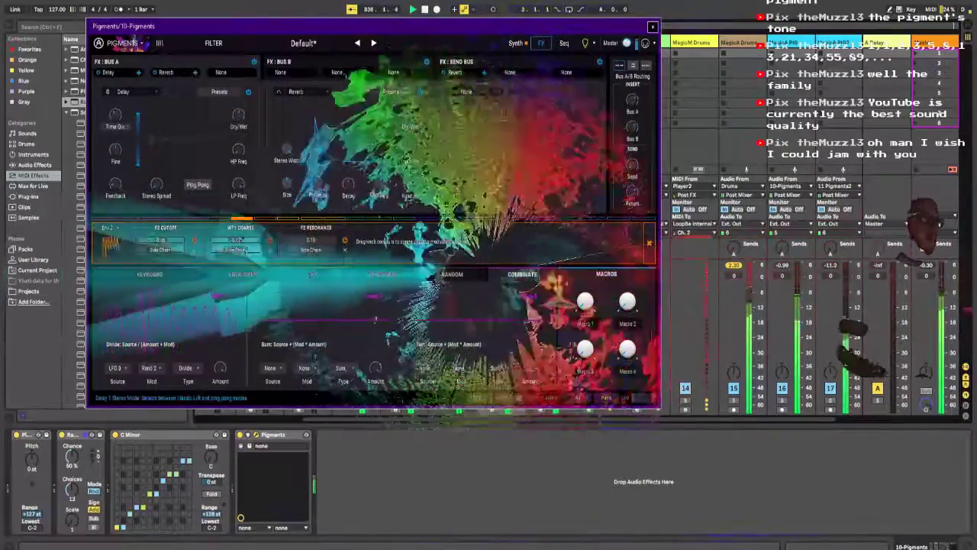
mouse_move(116, 184)
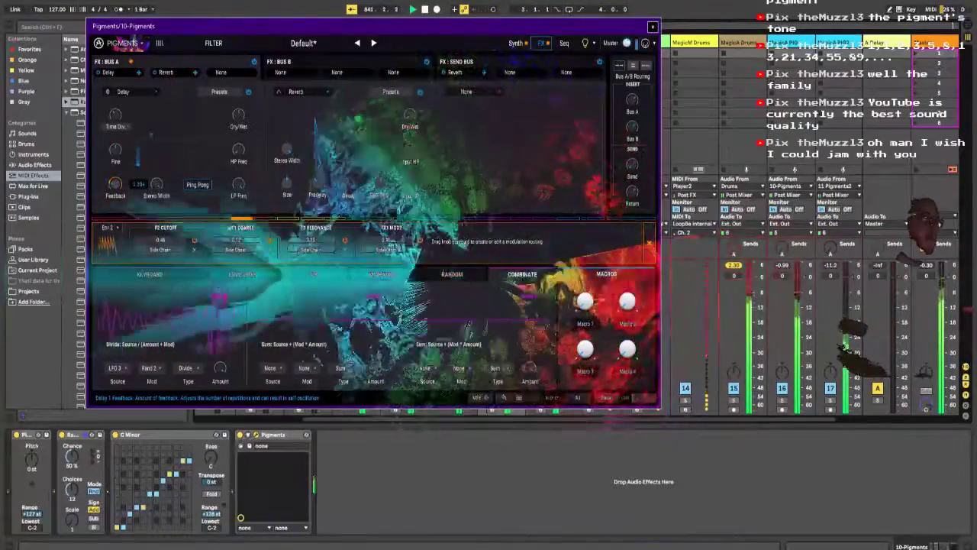
Step: Copy the sidechained Compressor from the 11 Pigments2 track and paste it after Pigments on the 10-Pigments track
click(692, 43)
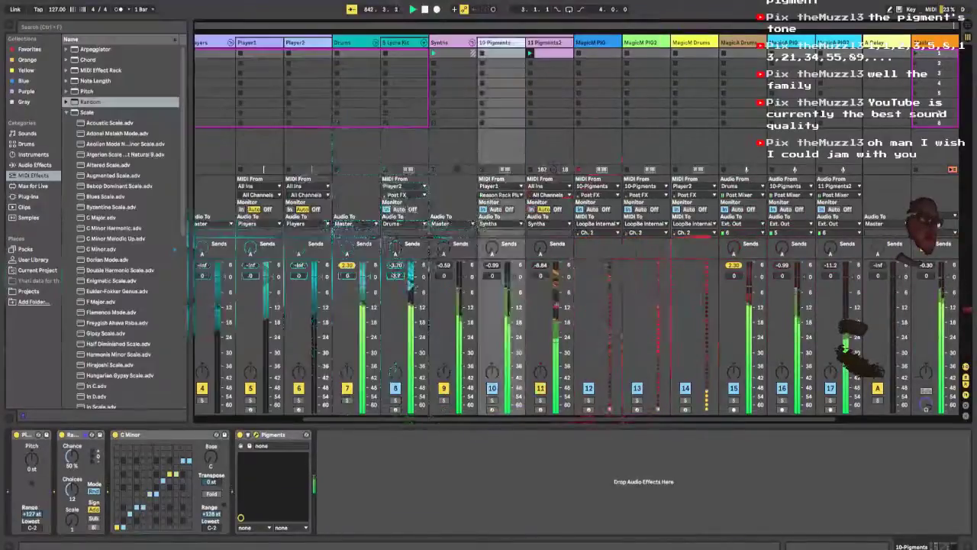
click(547, 43)
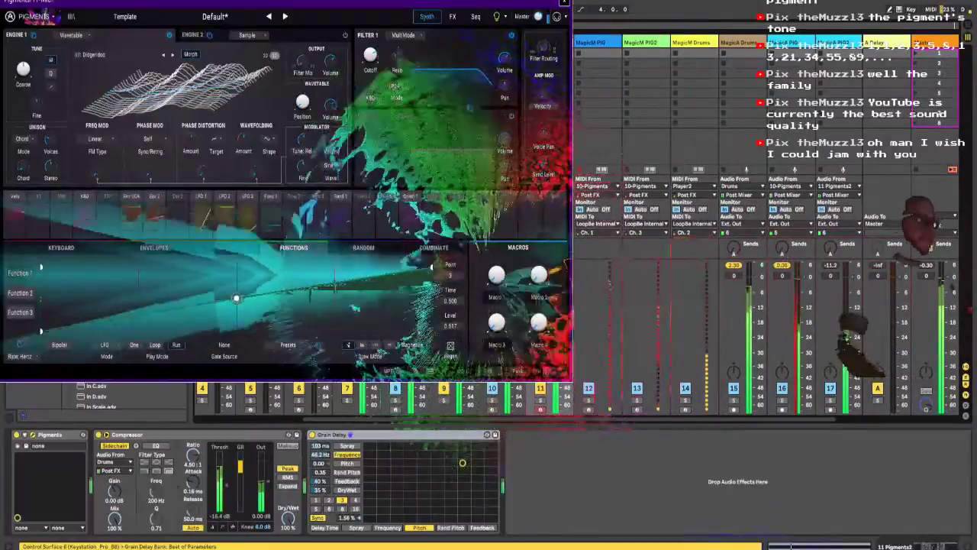
click(160, 434)
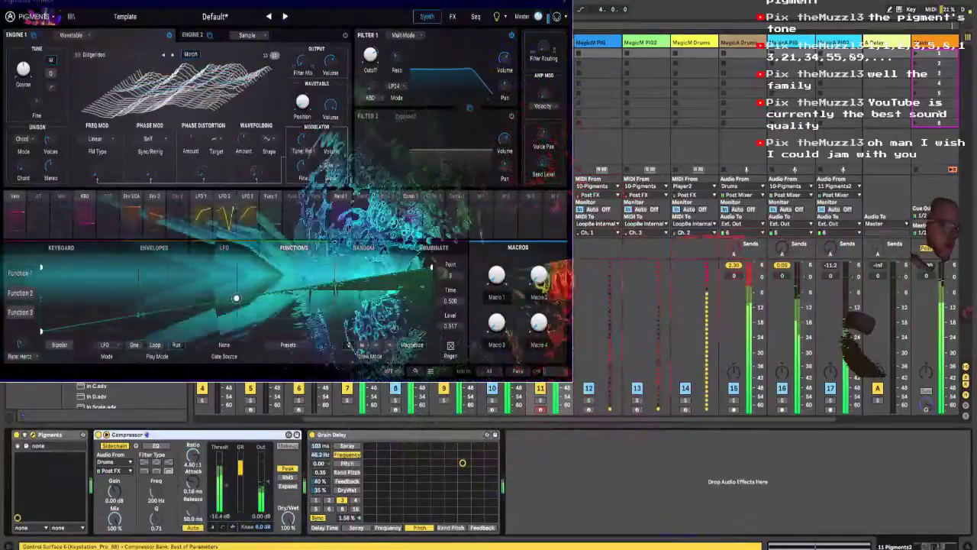
click(643, 43)
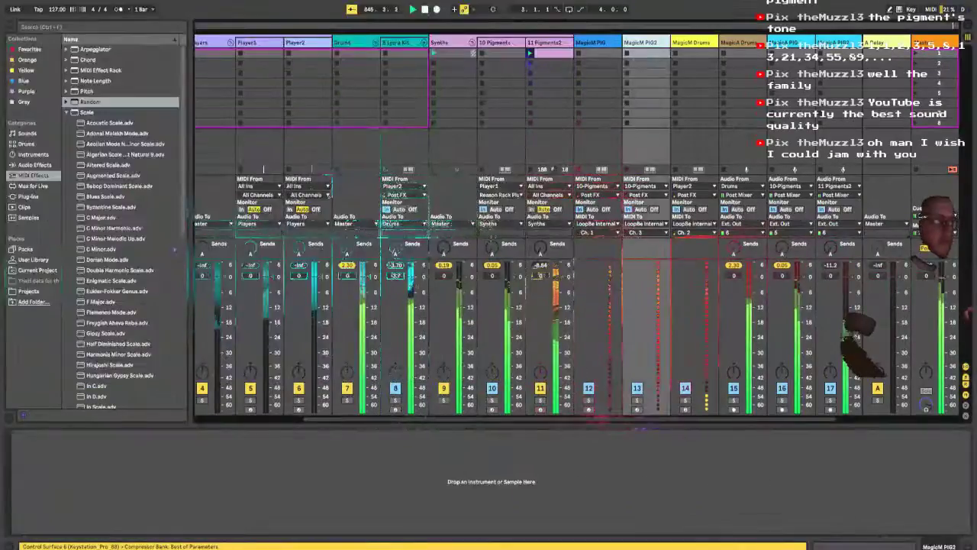
click(496, 43)
click(273, 434)
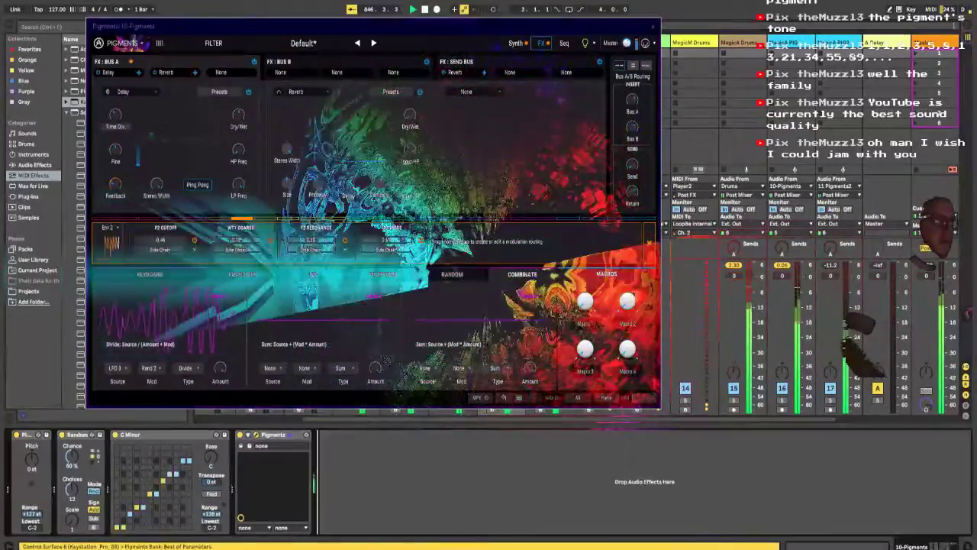
key(ctrl+v)
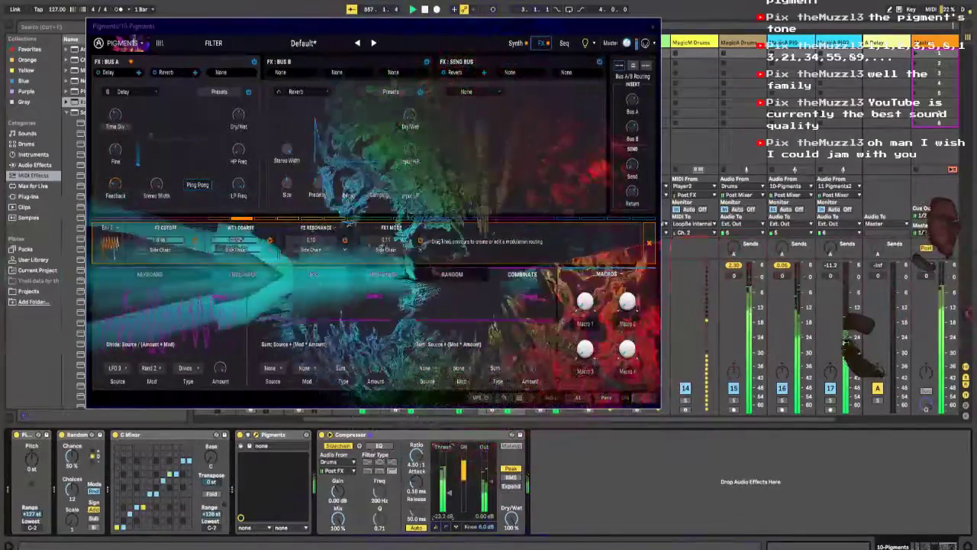
drag(396, 30, 506, 134)
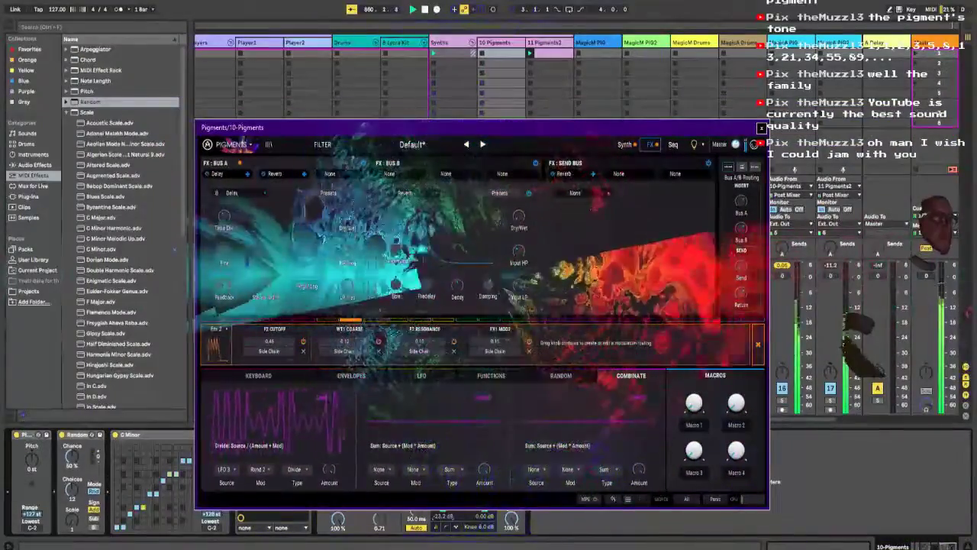
Step: Inspect the Kick Lycra and Shaker Noise 3 pads on the 8-Lycra Kit track and toggle the Kick Lycra pad's mute
click(402, 43)
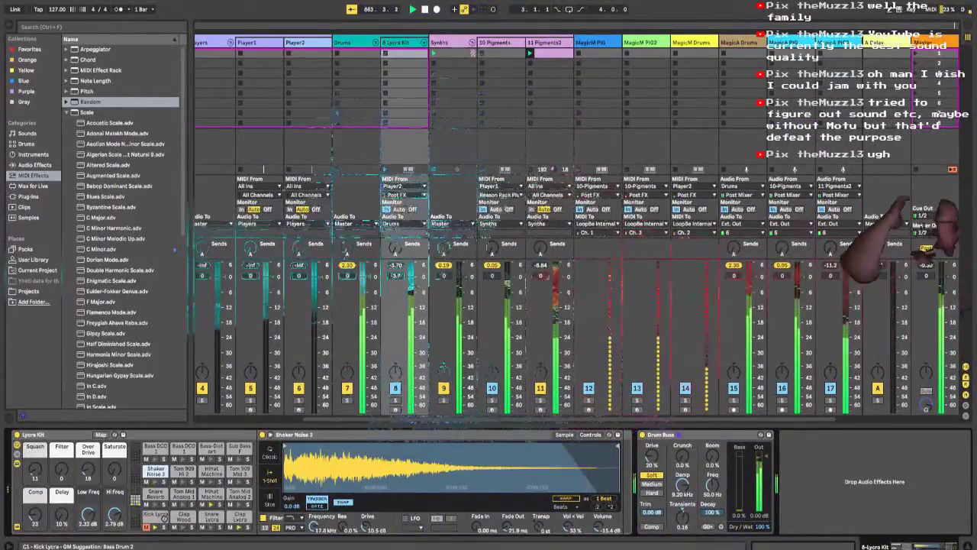
click(158, 516)
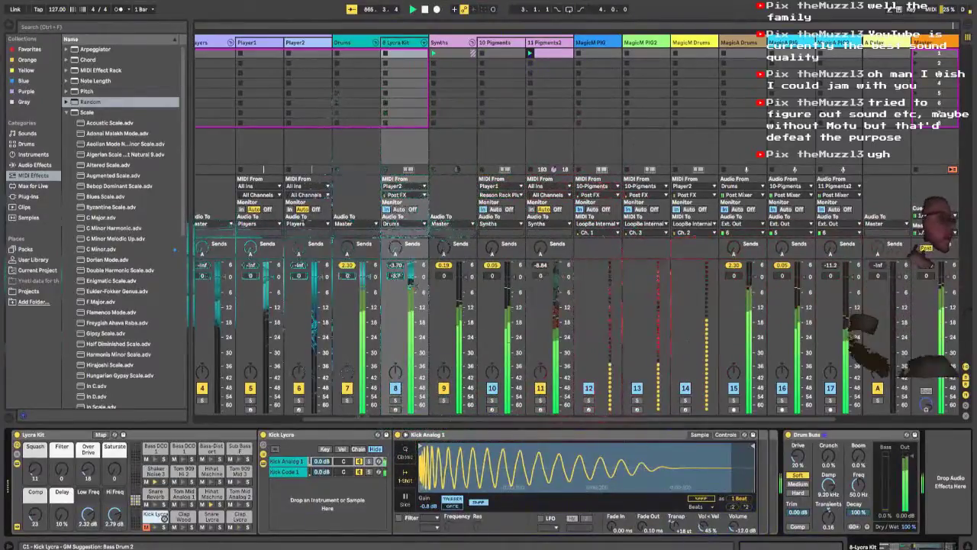
click(155, 471)
click(164, 519)
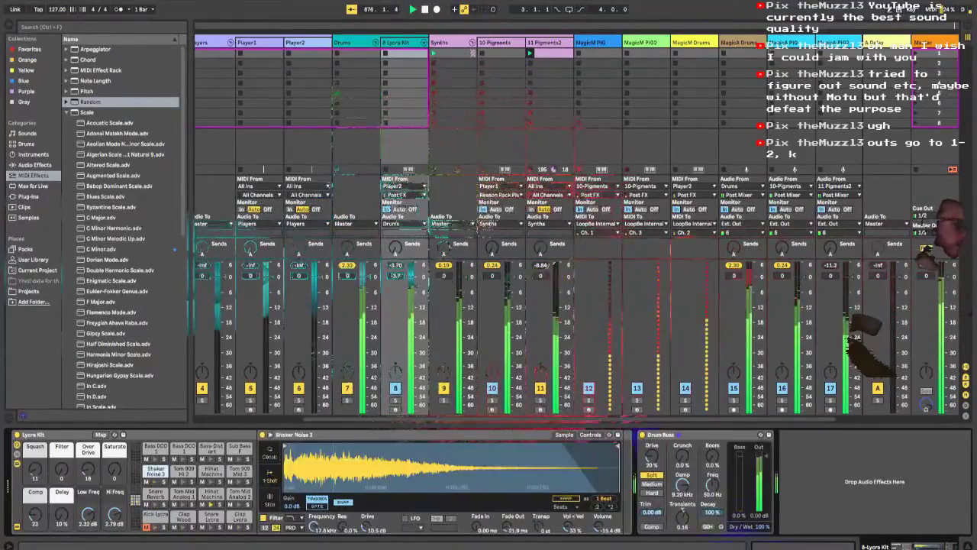
click(157, 516)
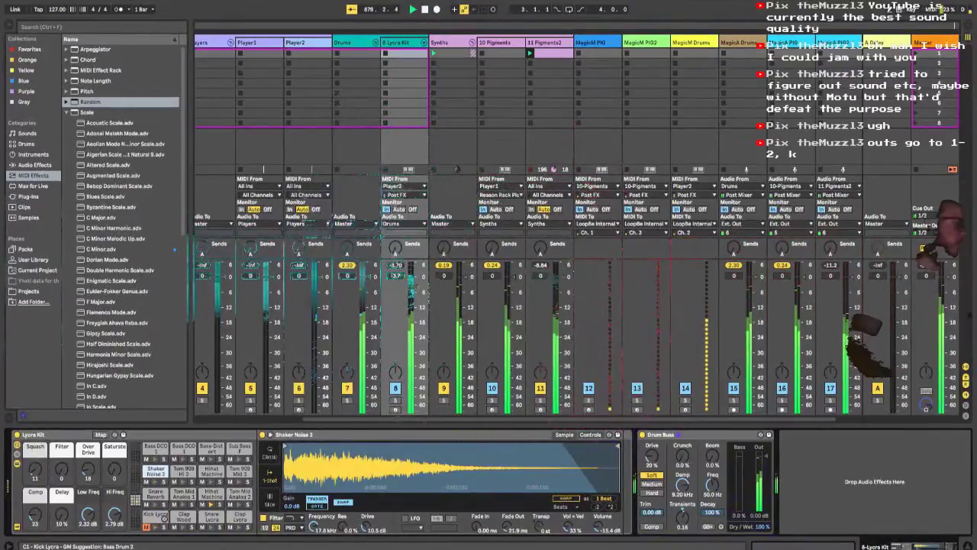
click(147, 527)
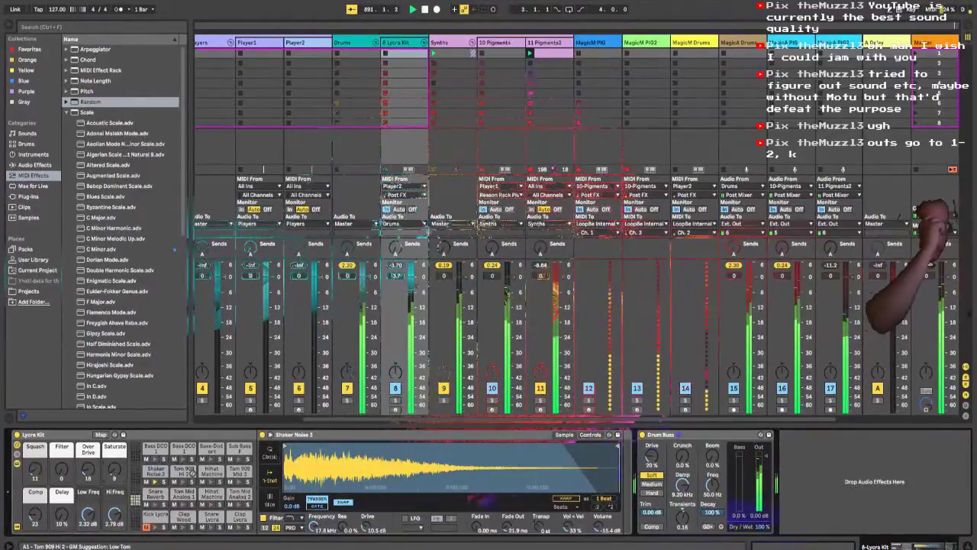
Step: Open the Player2 track's Reason Rack, switch its Drum Sequencer to pattern 4, and delete the LFO device
click(296, 43)
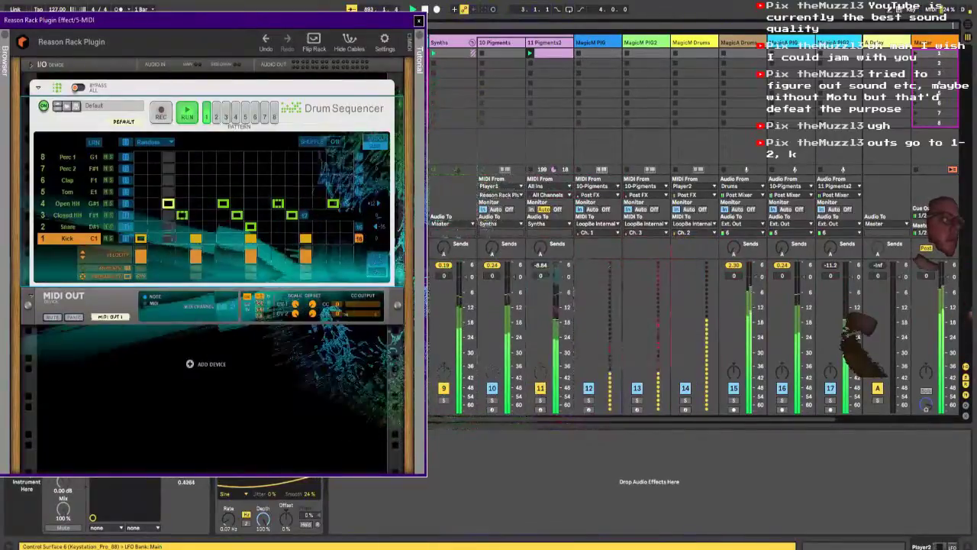
drag(221, 21, 611, 29)
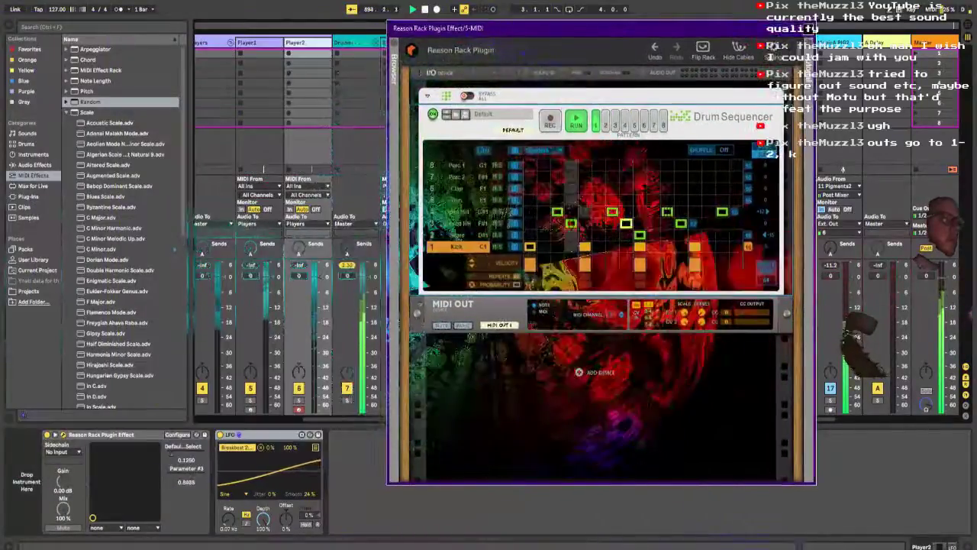
drag(173, 454, 185, 454)
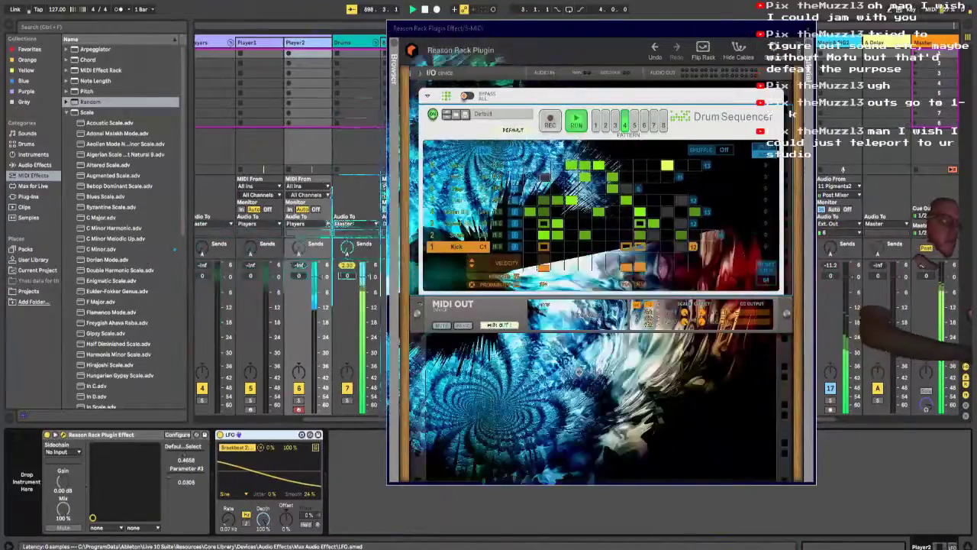
key(Delete)
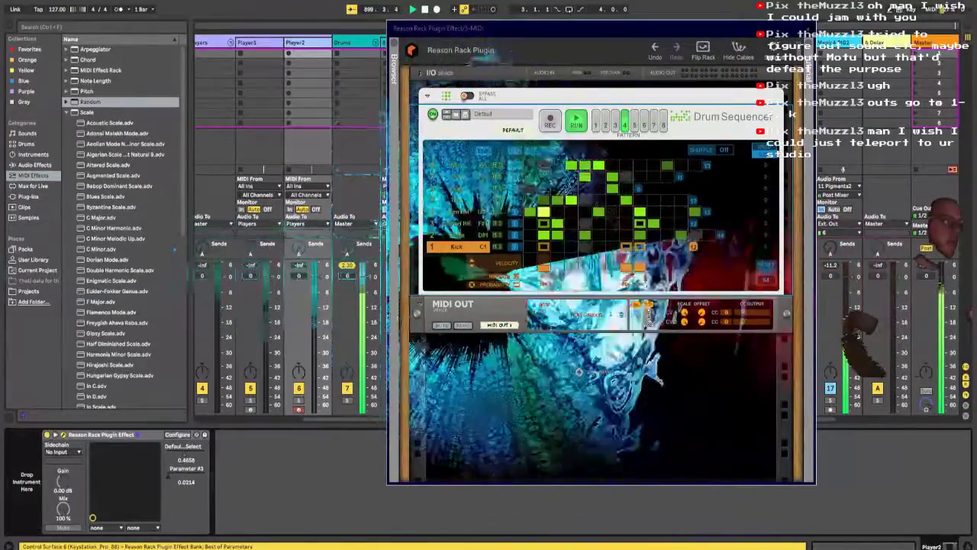
Step: Remove Parameter #3 from the configured parameters of Player2's Reason Rack Plugin Effect
click(177, 434)
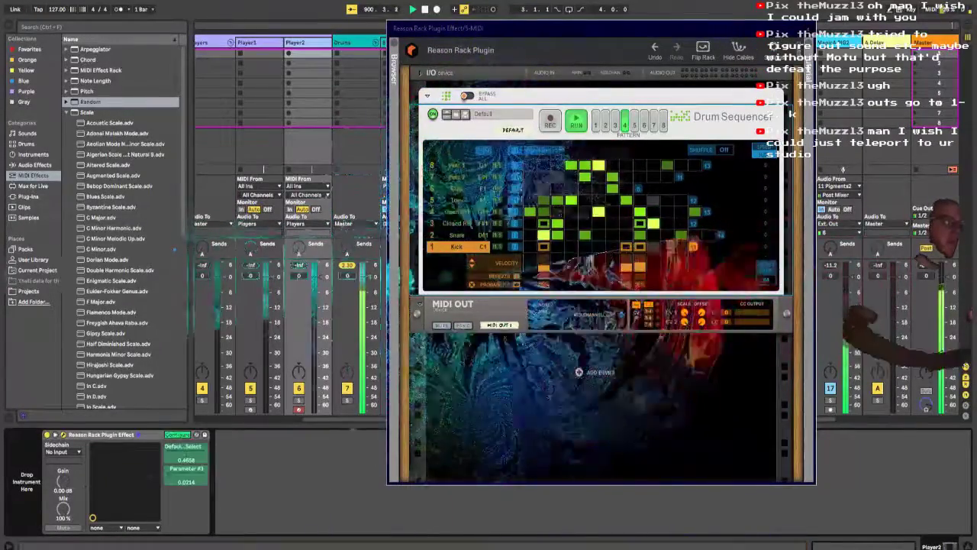
key(Delete)
click(177, 434)
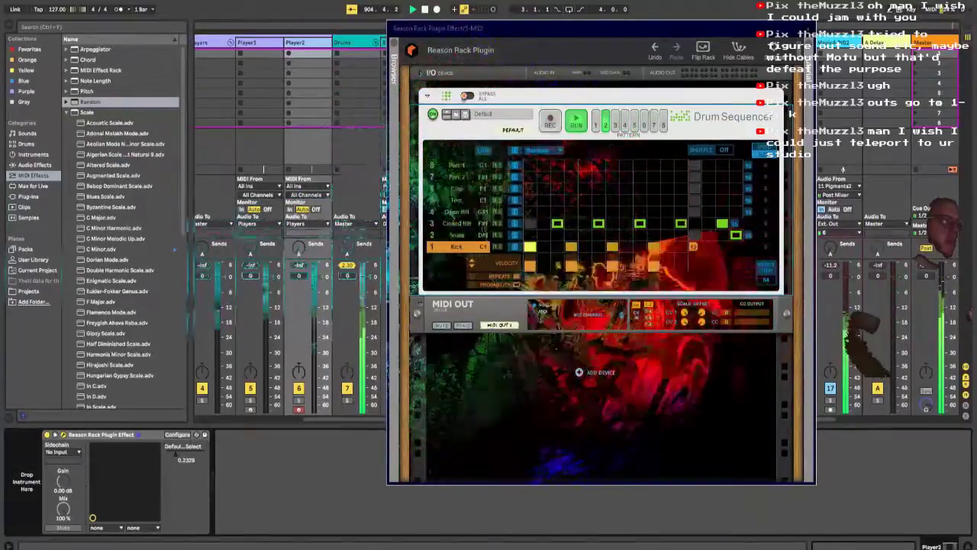
drag(481, 35, 704, 207)
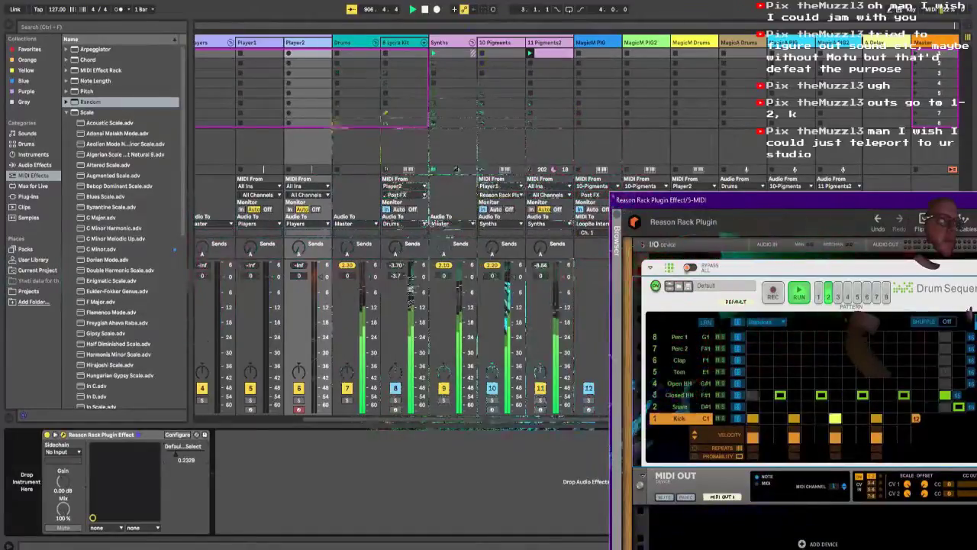
Step: Check the Lycra Kit, open Player1's Reason Rack, set its Drum Sequencer to pattern 1, and hide the plugin windows
click(397, 42)
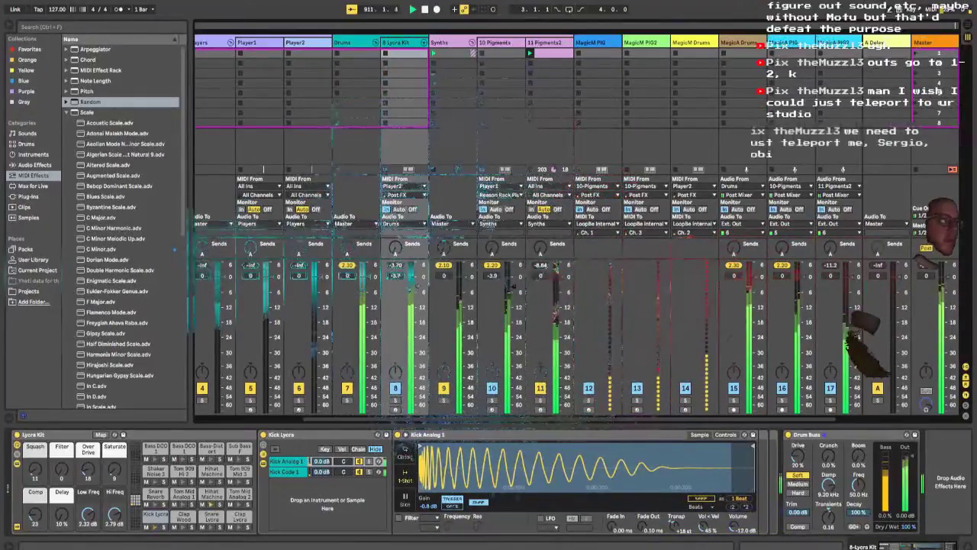
click(256, 43)
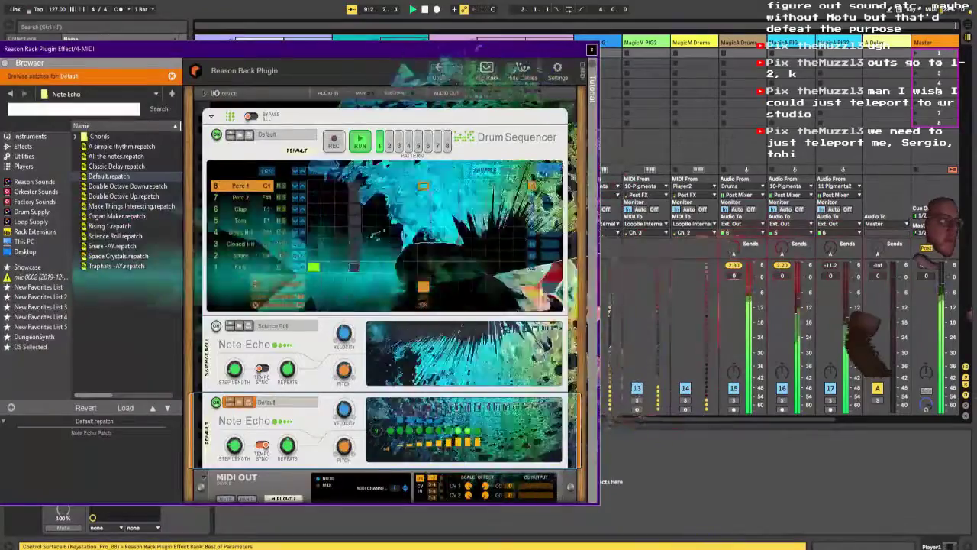
drag(315, 47, 601, 61)
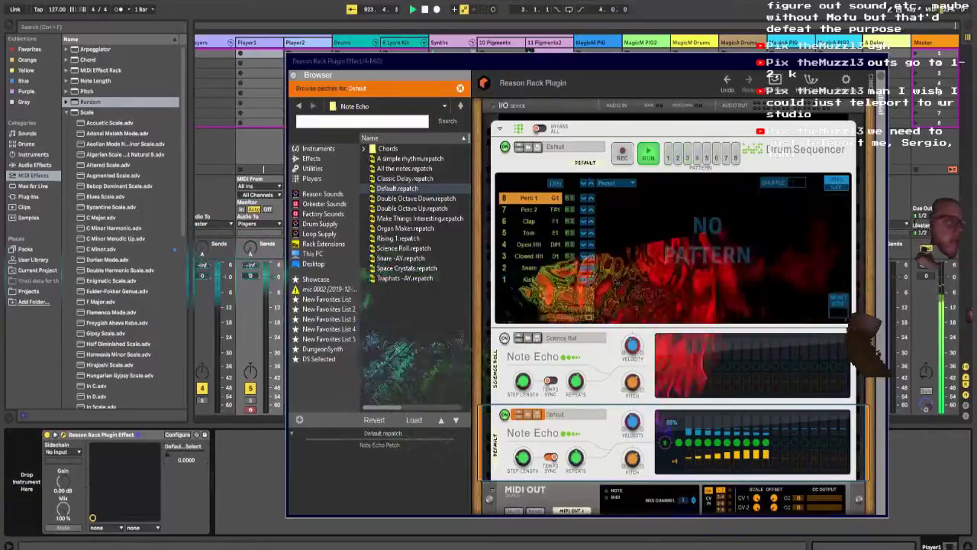
drag(169, 454, 174, 454)
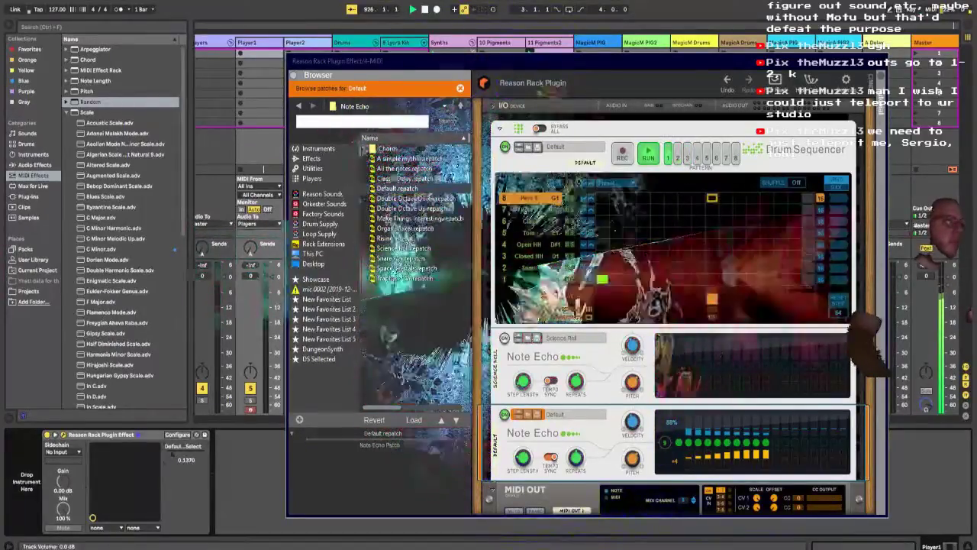
key(ctrl+alt+p)
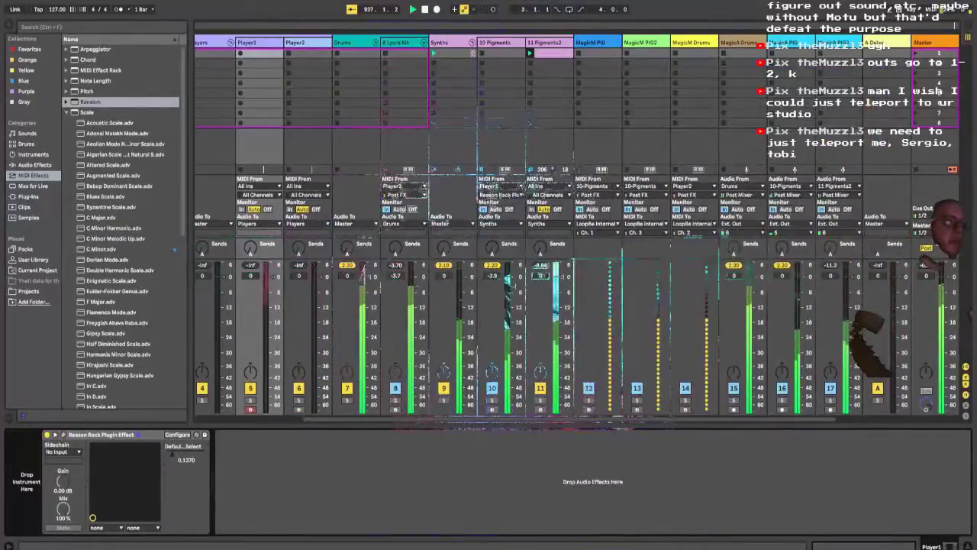
Step: Try randomizing the Snare lane of pattern 5 in Player2's Drum Sequencer, and undo it
key(ctrl+alt+p)
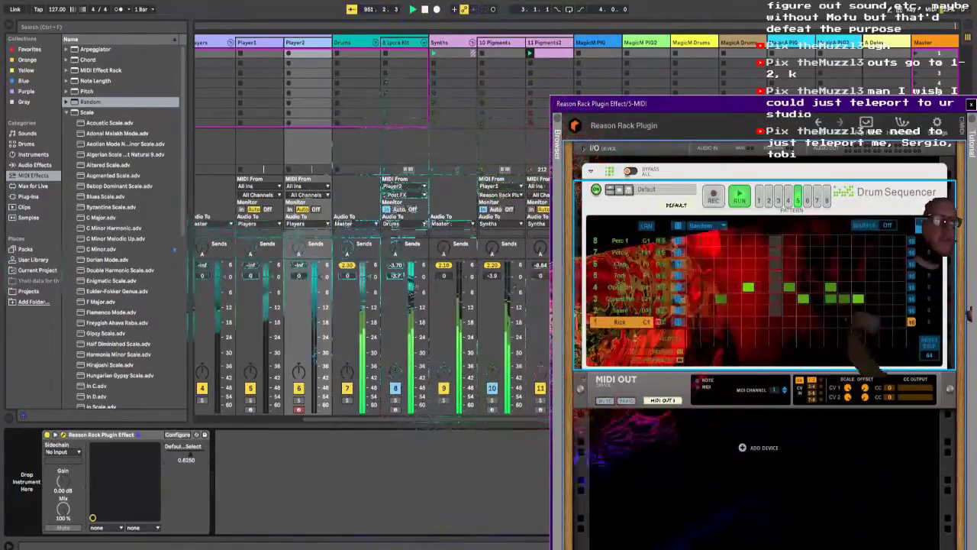
click(677, 310)
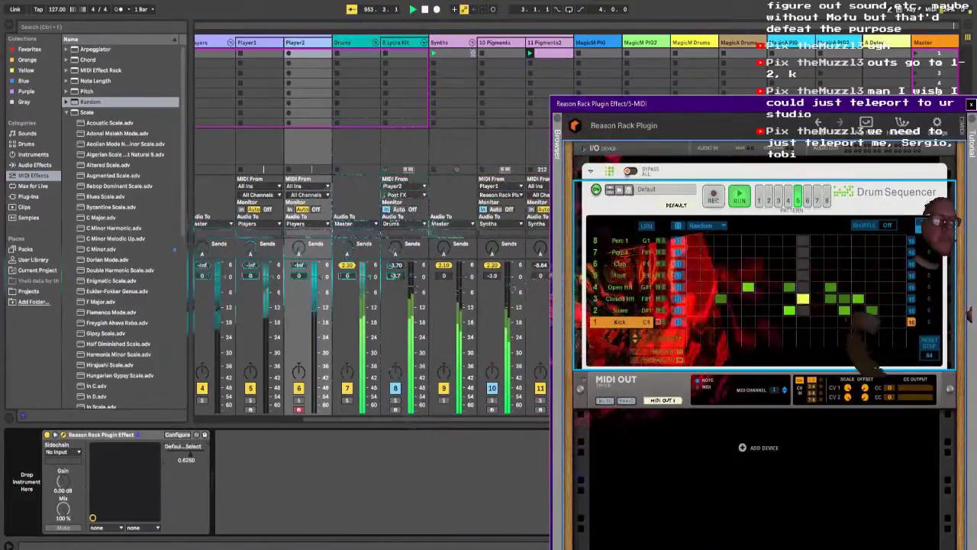
key(ctrl+z)
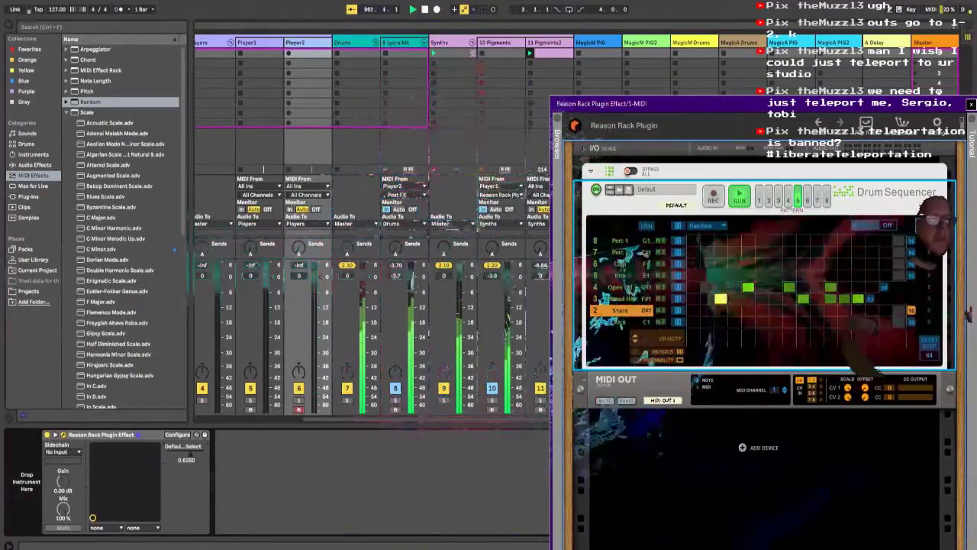
Step: Switch Player2's Drum Sequencer through patterns 2 and 3, and settle on pattern 5
click(769, 200)
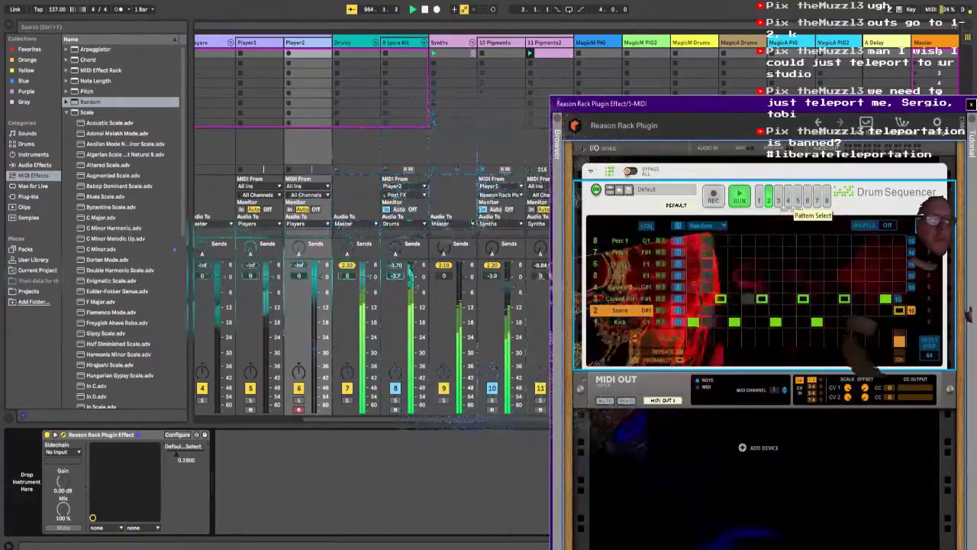
click(779, 200)
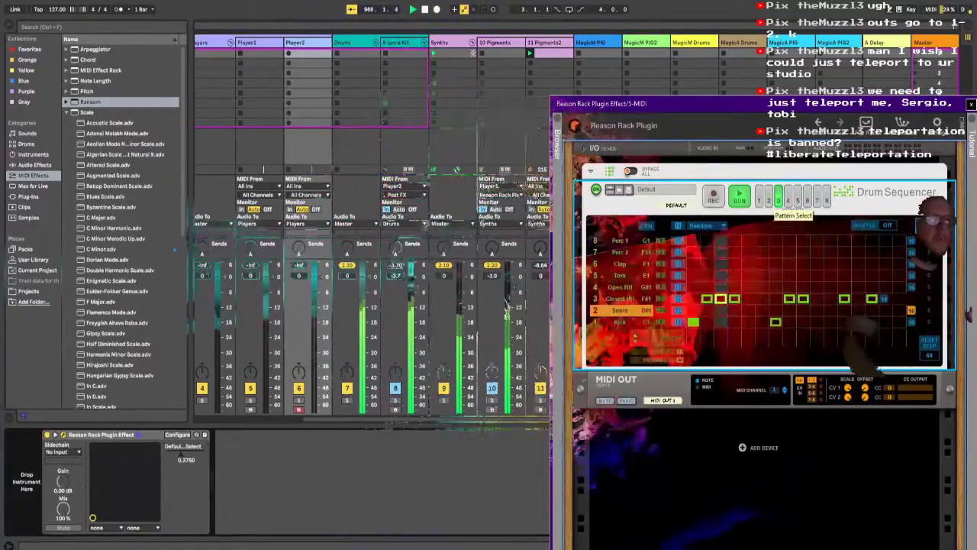
click(798, 200)
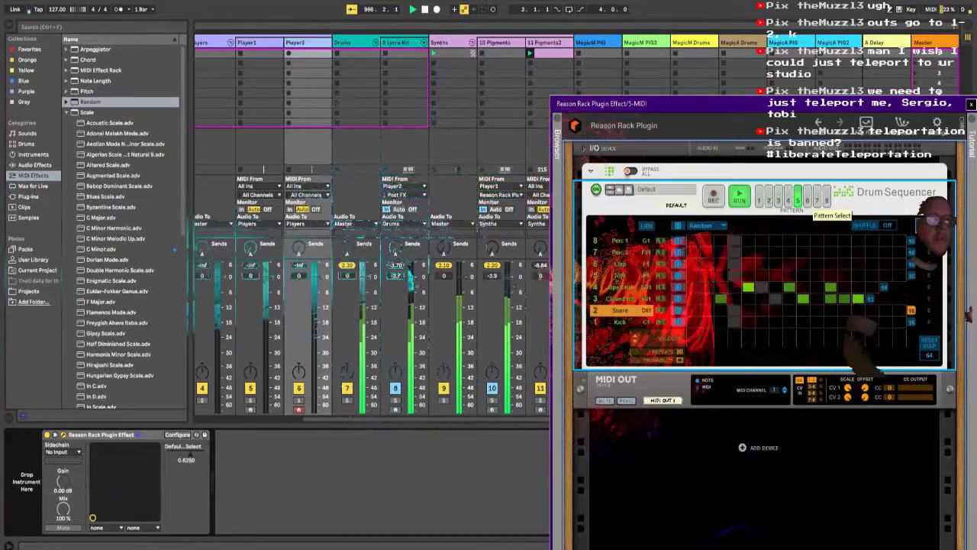
drag(854, 103, 748, 42)
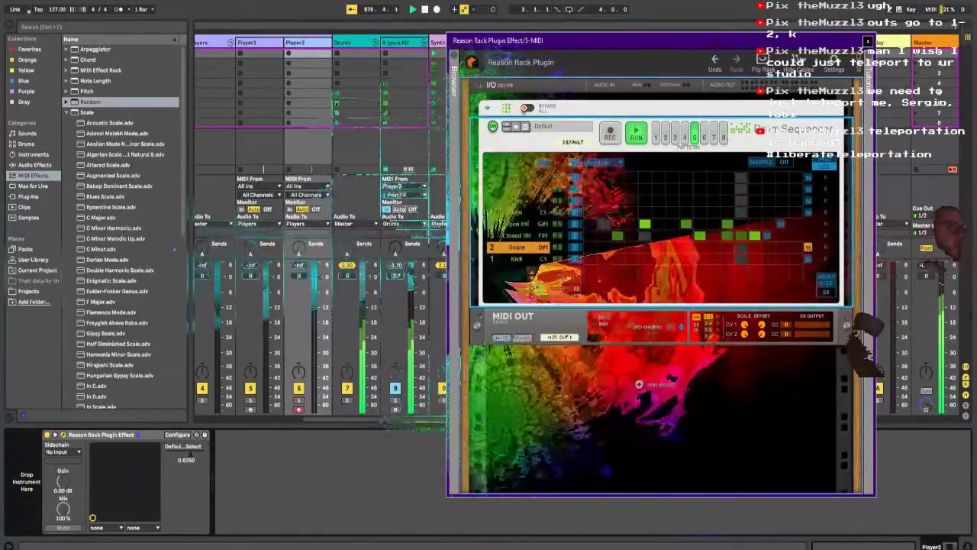
drag(649, 46, 628, 94)
Step: Set the 10-Pigments track volume to -1.5 dB and lower the 11 Pigments2 track volume to -inf
click(597, 43)
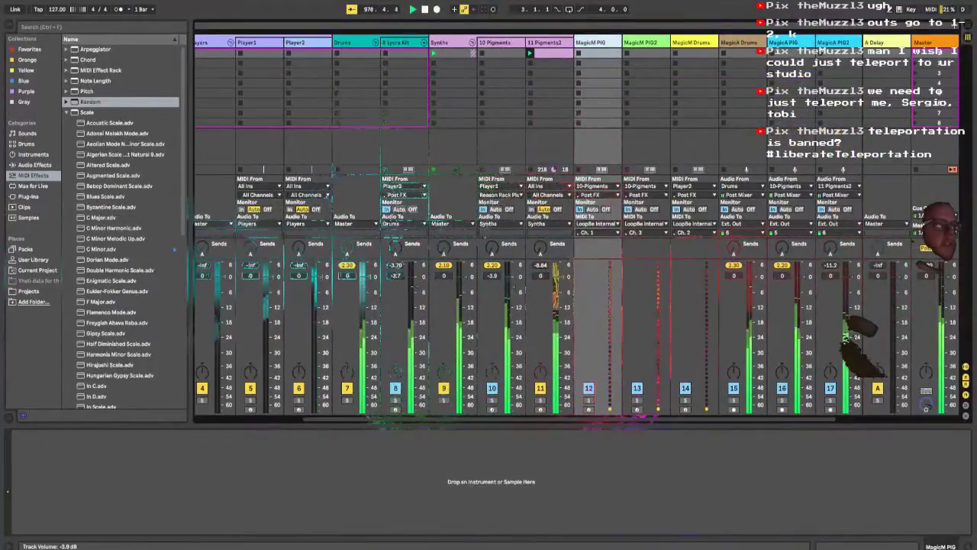
drag(511, 288, 561, 412)
drag(512, 283, 513, 280)
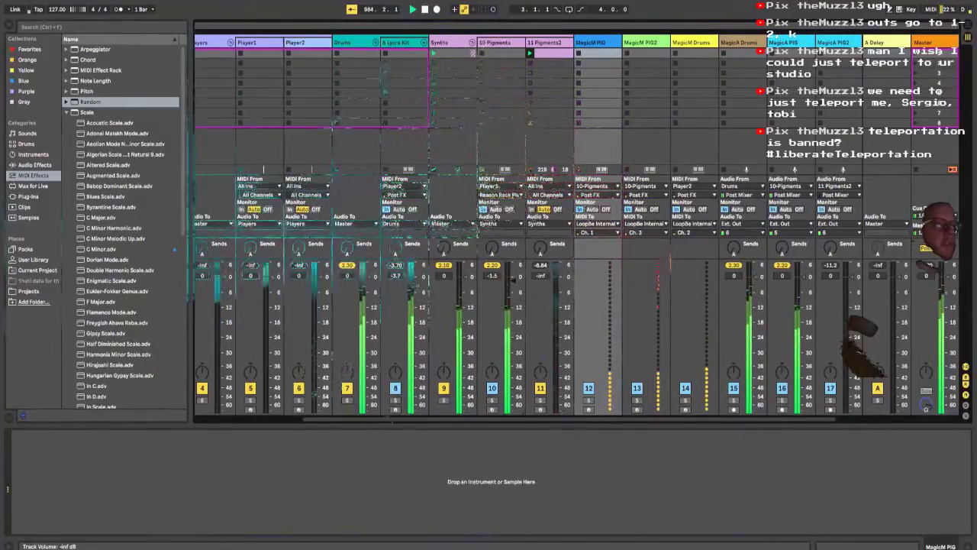
drag(561, 412, 561, 412)
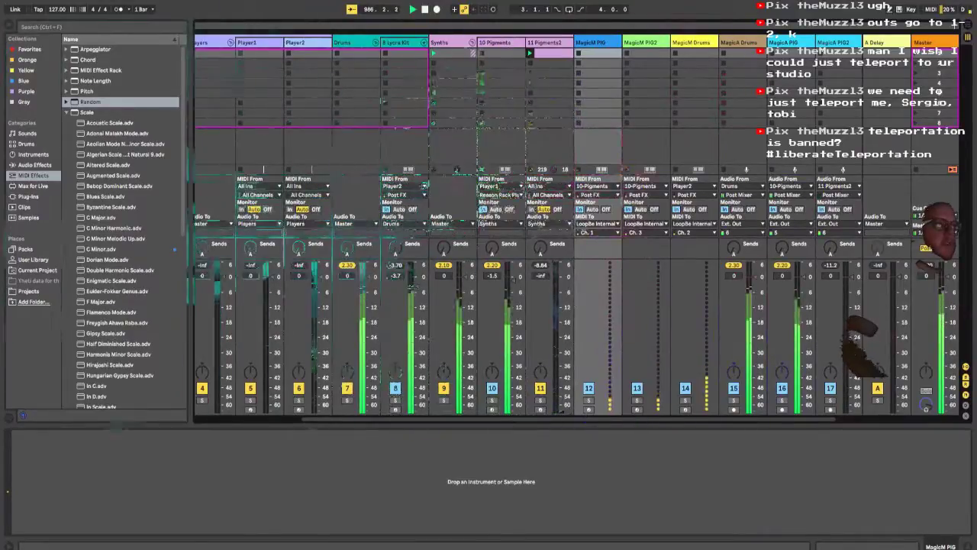
Step: Return to the Player2 track's Reason Rack with its Drum Sequencer on pattern 3
click(307, 43)
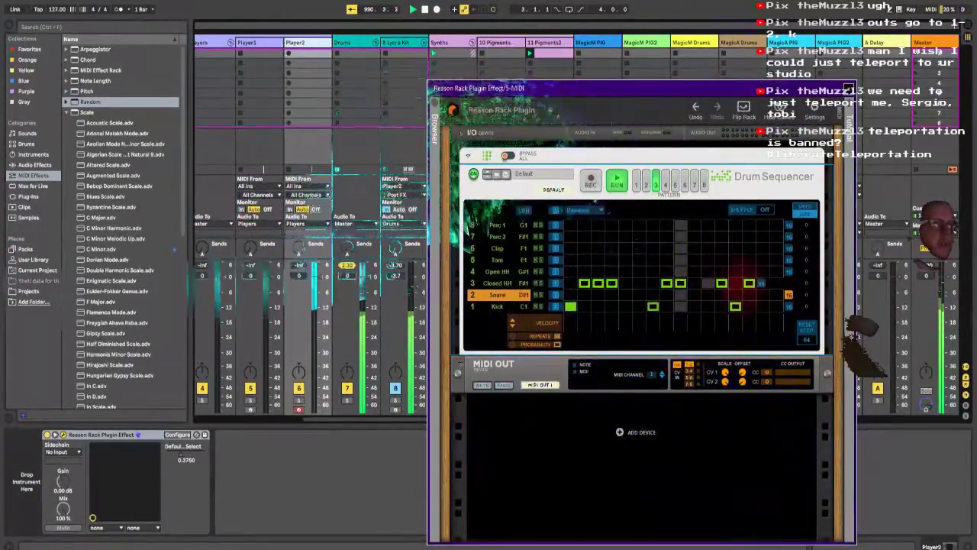
Step: Raise the 11 Pigments2 track volume to 0 dB
drag(752, 93, 271, 22)
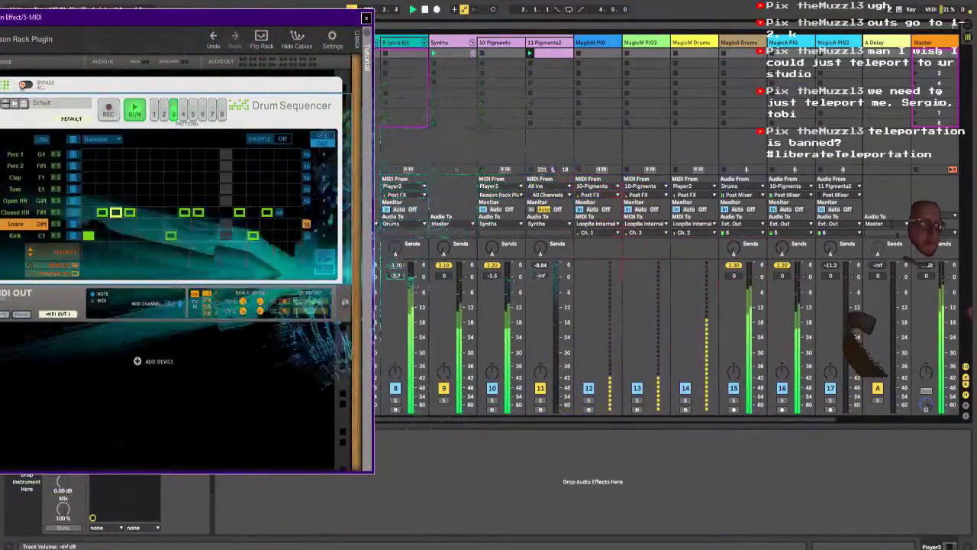
drag(566, 409, 562, 279)
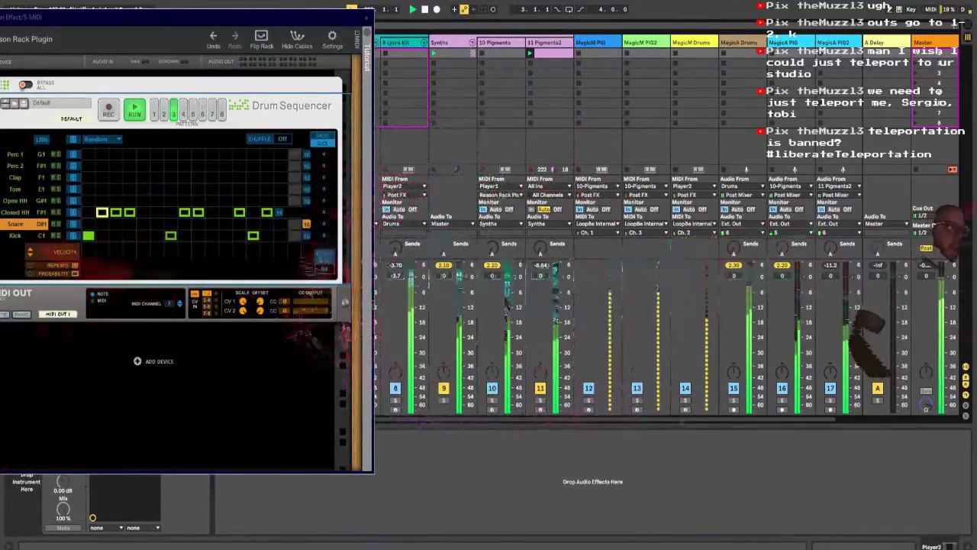
drag(245, 19, 522, 200)
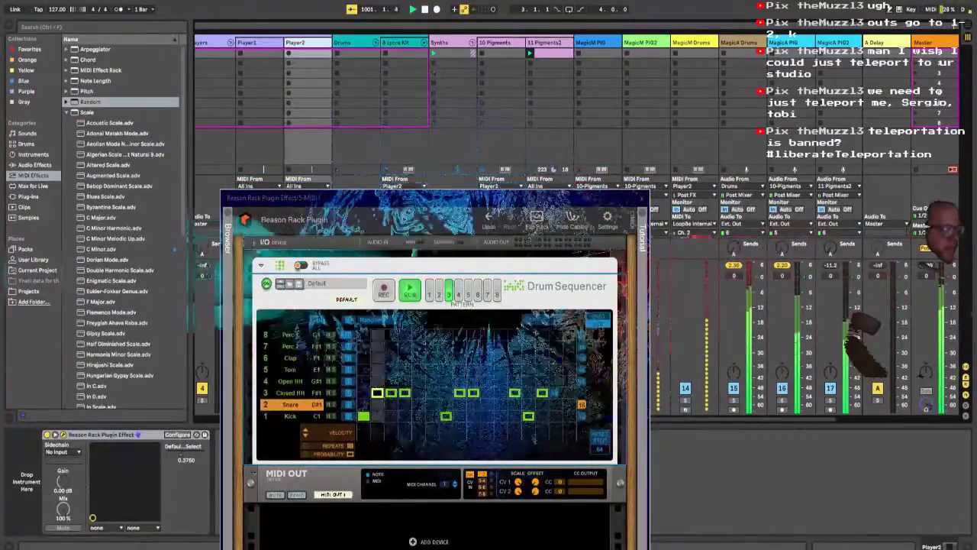
Step: Insert a MIDI track after Player2 and load the VST3 Reason Rack Plugin Effect from Reason Studios onto it
click(641, 199)
key(ctrl+shift+t)
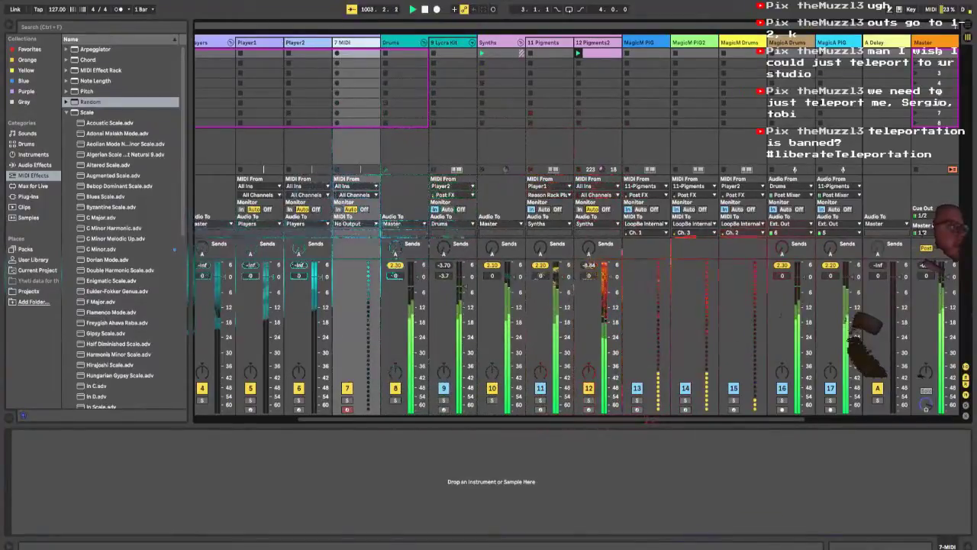
click(25, 248)
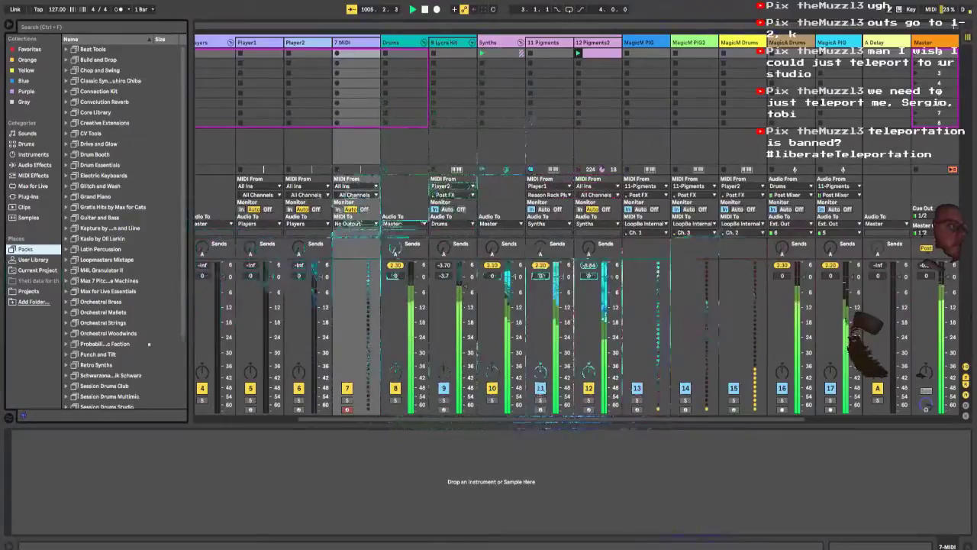
click(27, 91)
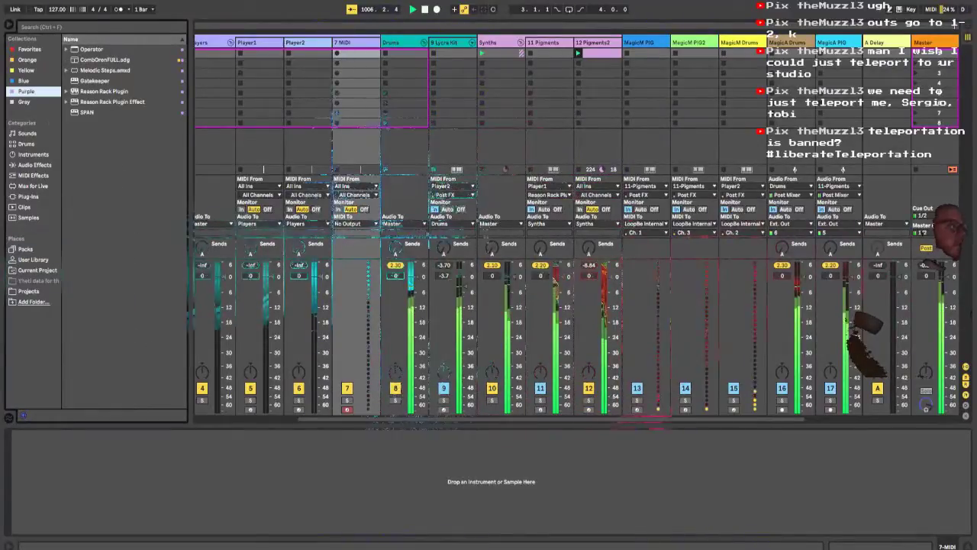
click(28, 196)
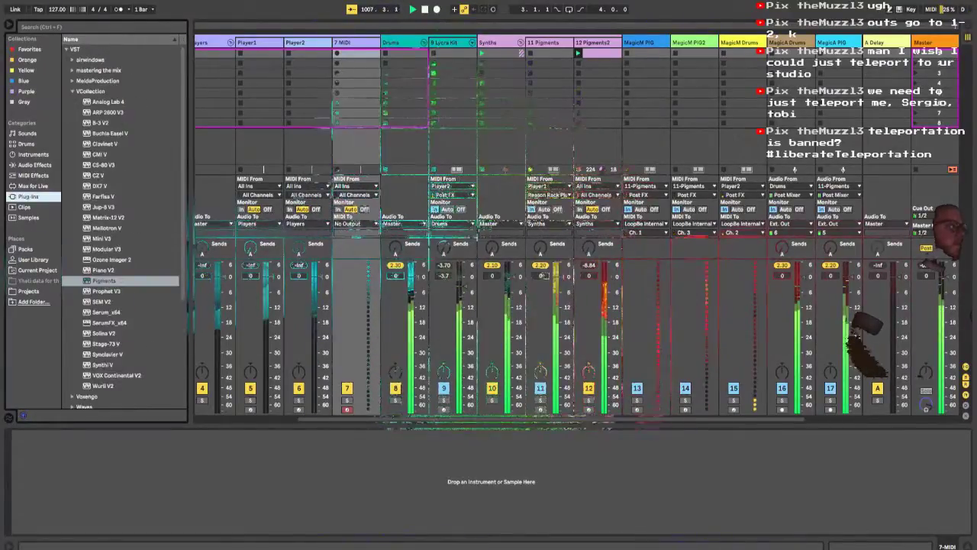
click(67, 49)
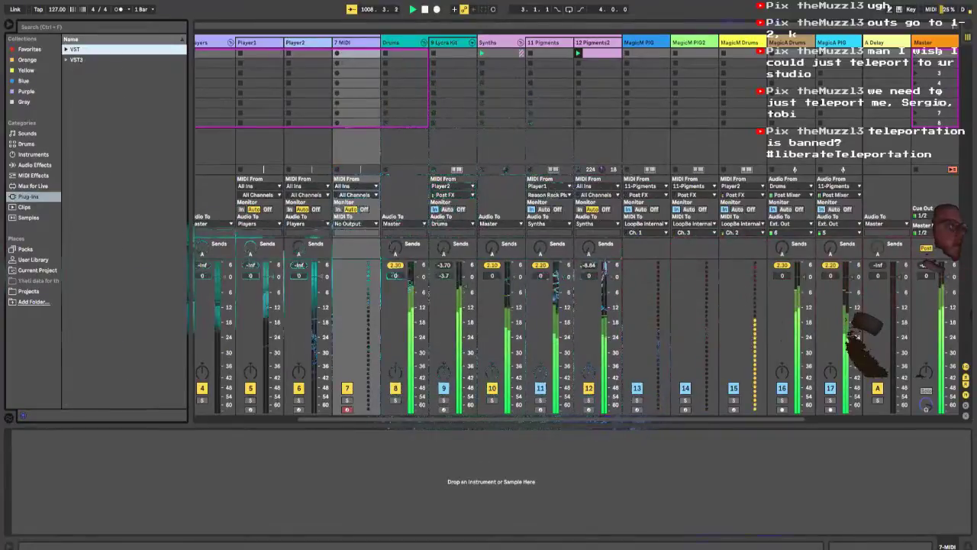
click(66, 60)
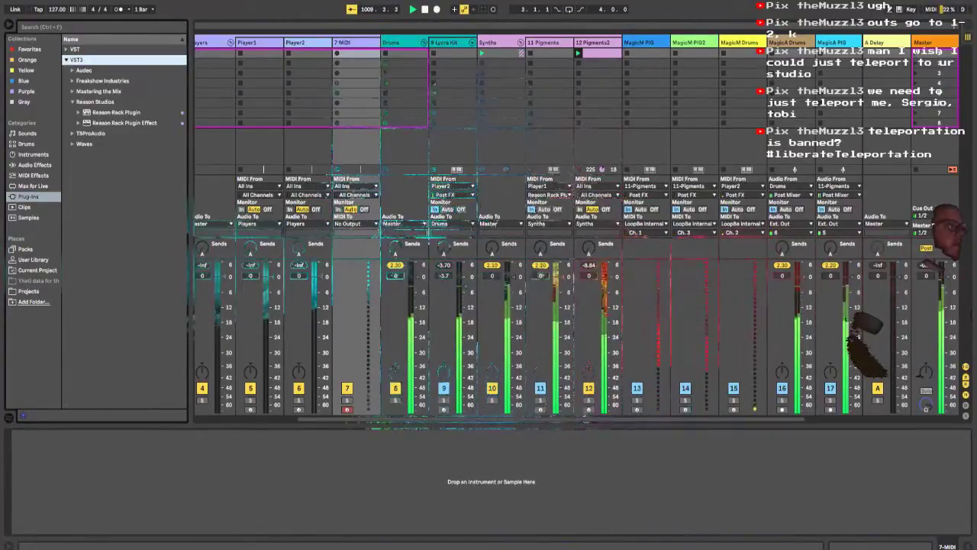
click(124, 123)
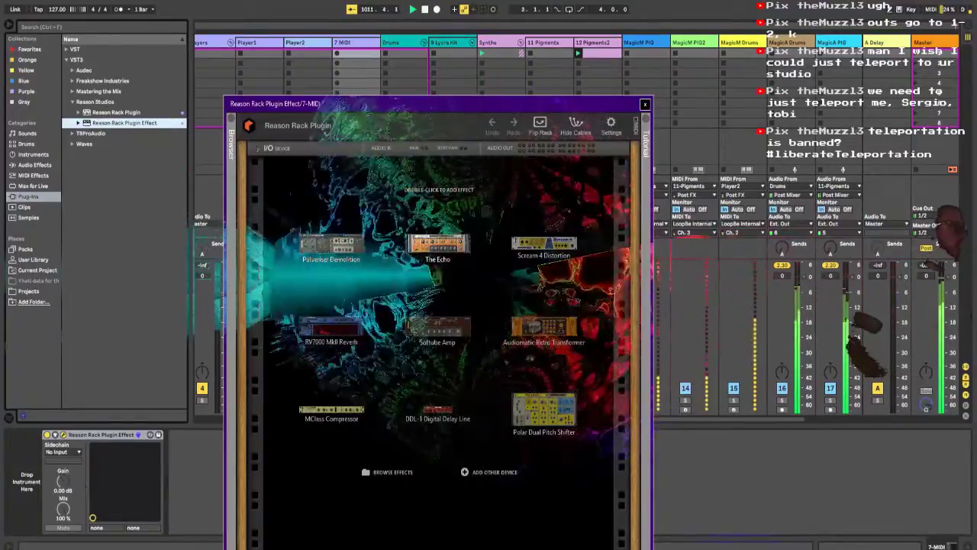
Step: Add the Quad Note Generator player to the new MIDI track's Reason Rack
click(231, 139)
drag(303, 104, 282, 32)
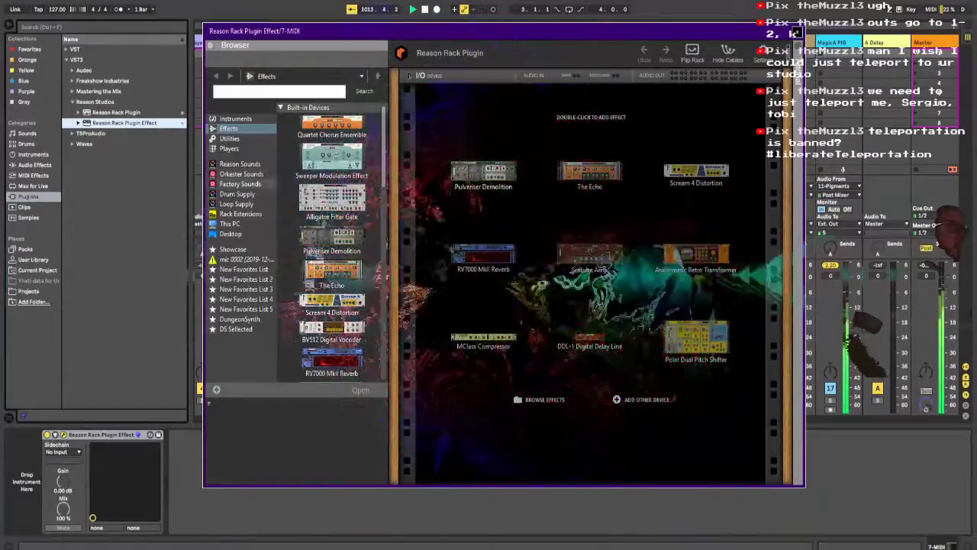
click(229, 148)
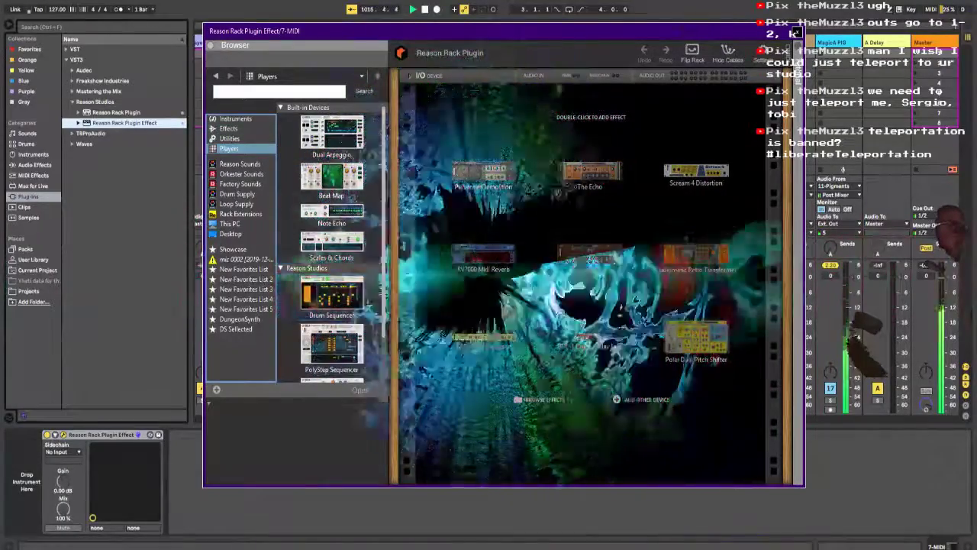
scroll(332, 244, down, 1)
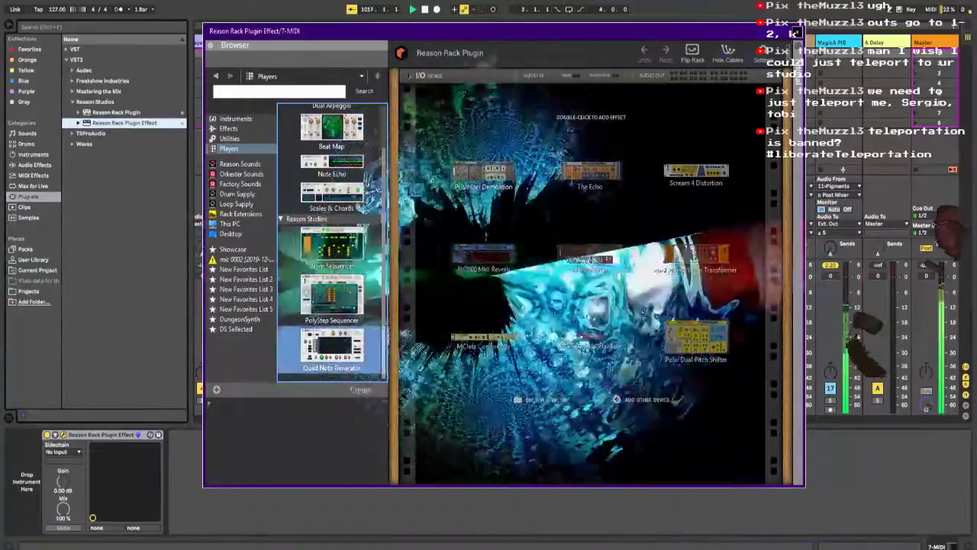
double_click(334, 347)
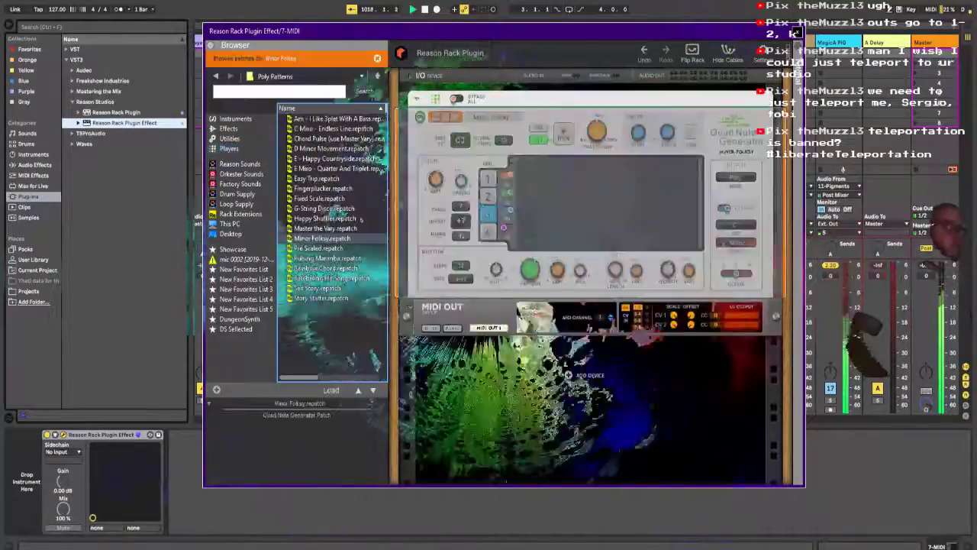
Step: Insert a MIDI track after 12 Pigments2 and load the Operator instrument onto it
drag(622, 33, 450, 230)
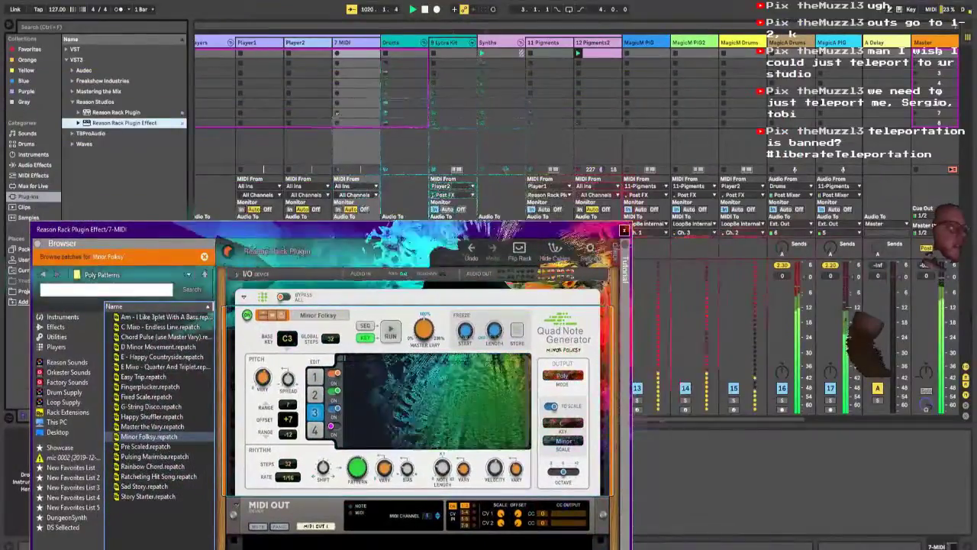
click(594, 43)
drag(458, 2, 257, 41)
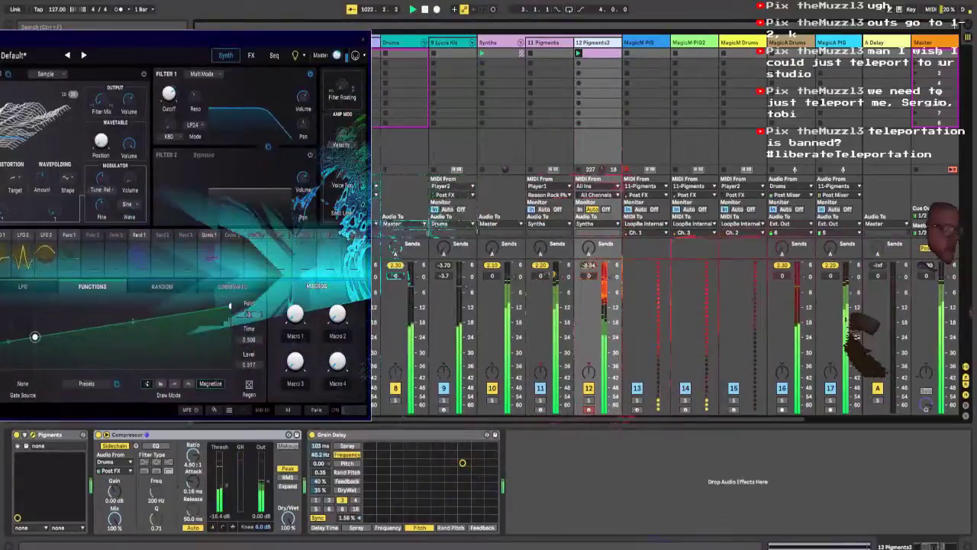
key(ctrl+shift+t)
click(33, 154)
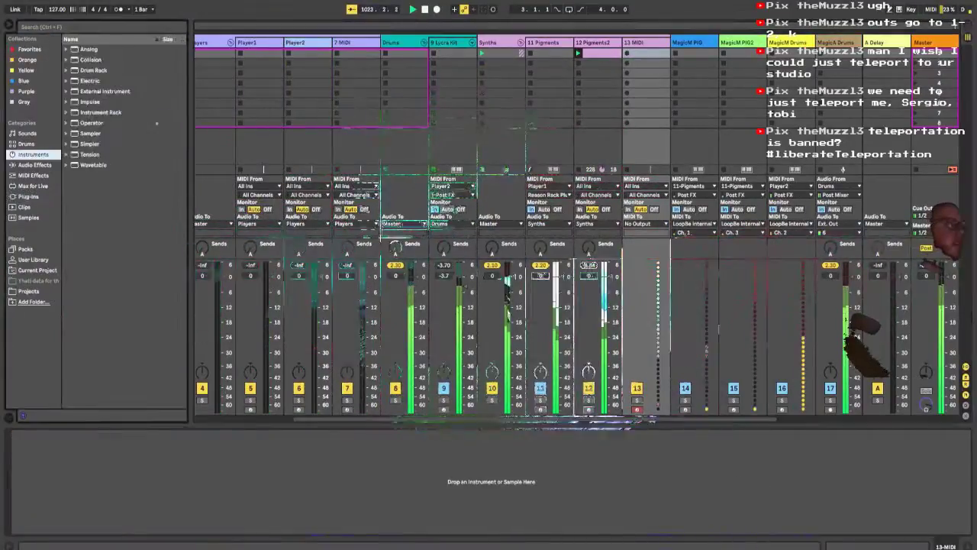
click(156, 123)
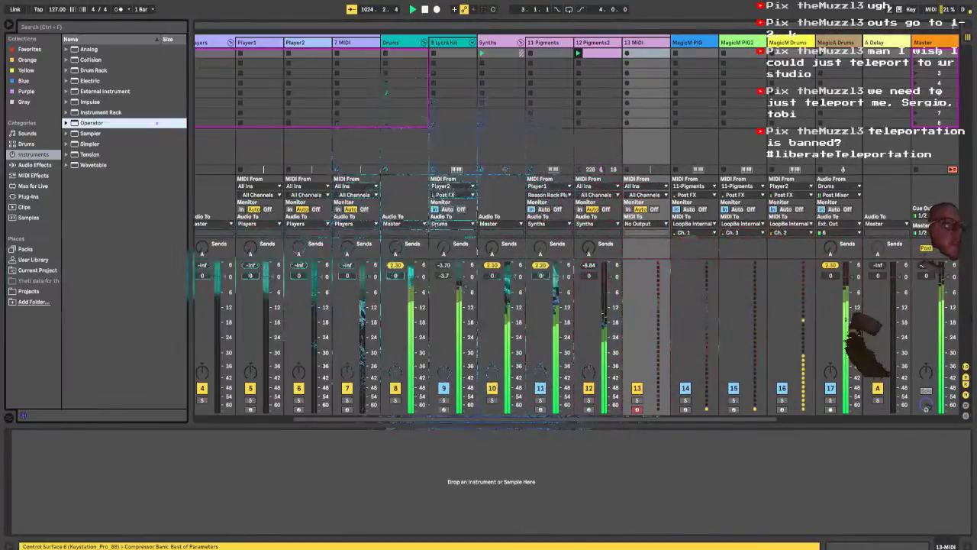
double_click(156, 123)
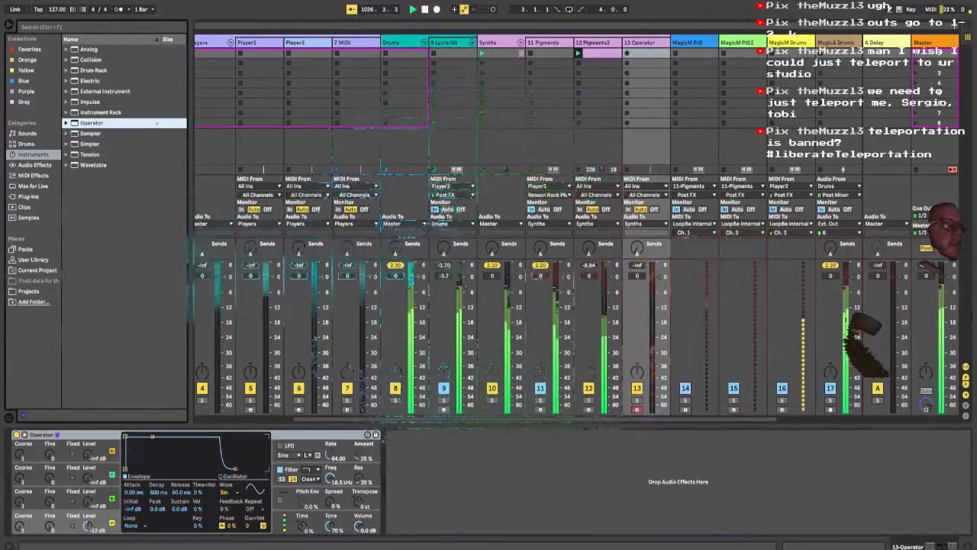
Step: Rename the 7 MIDI track holding the Quad Note Generator as Player3
click(345, 43)
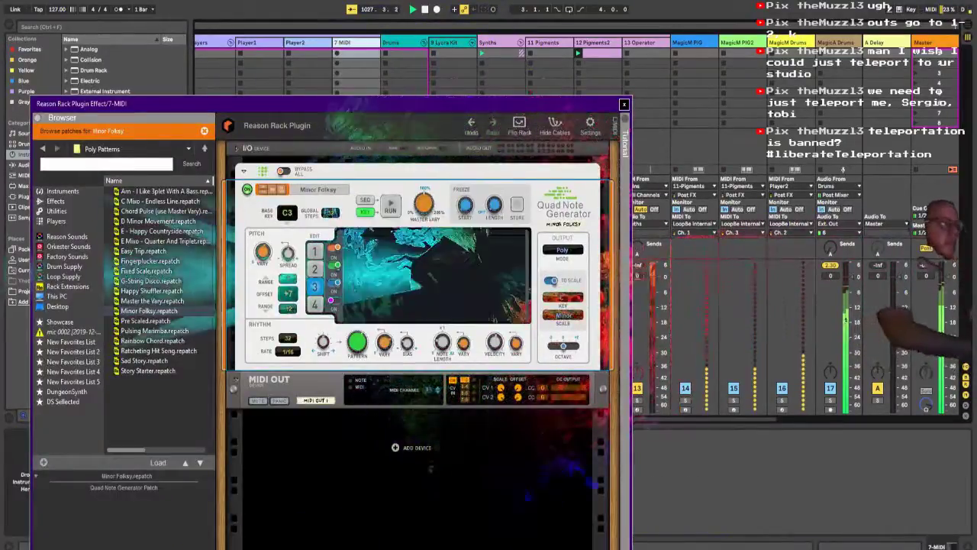
click(345, 43)
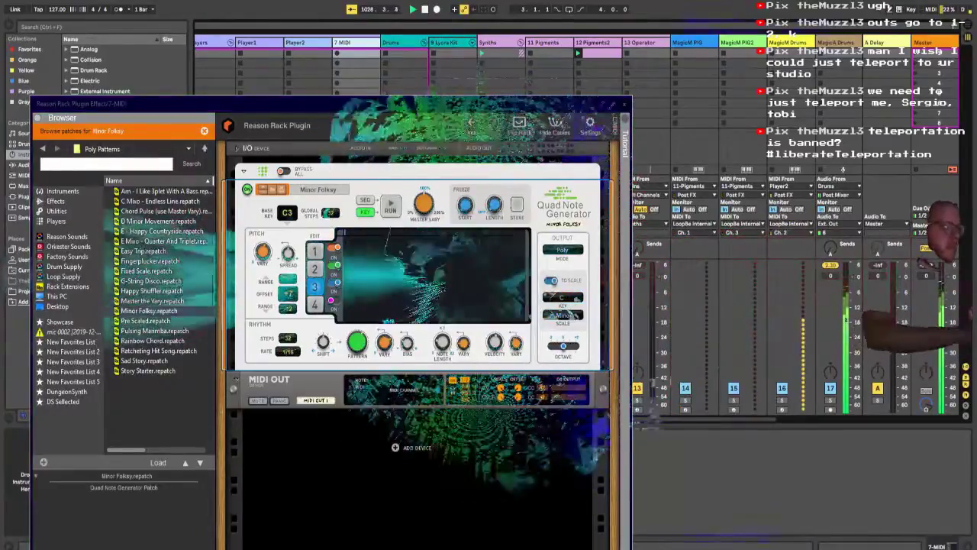
key(ctrl+r)
text(P)
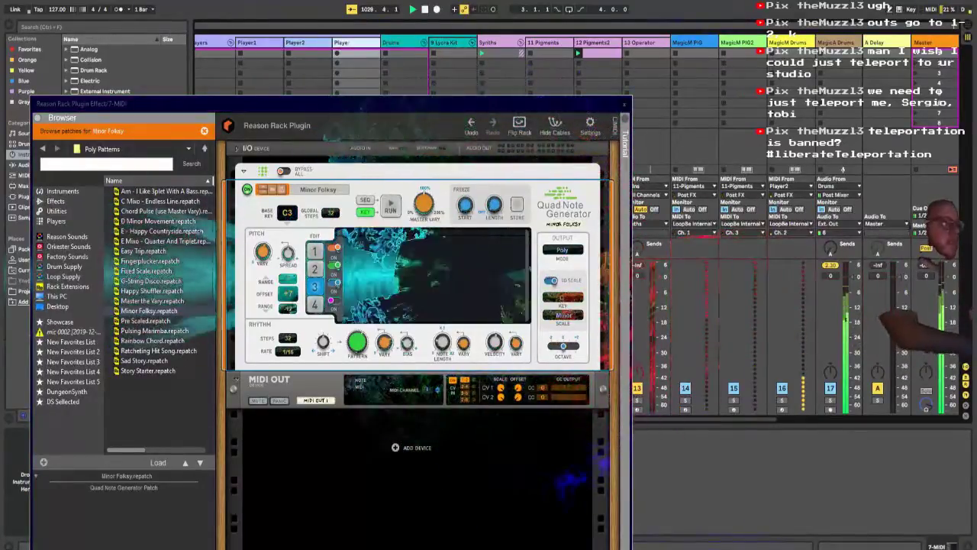
text(layer3)
key(Return)
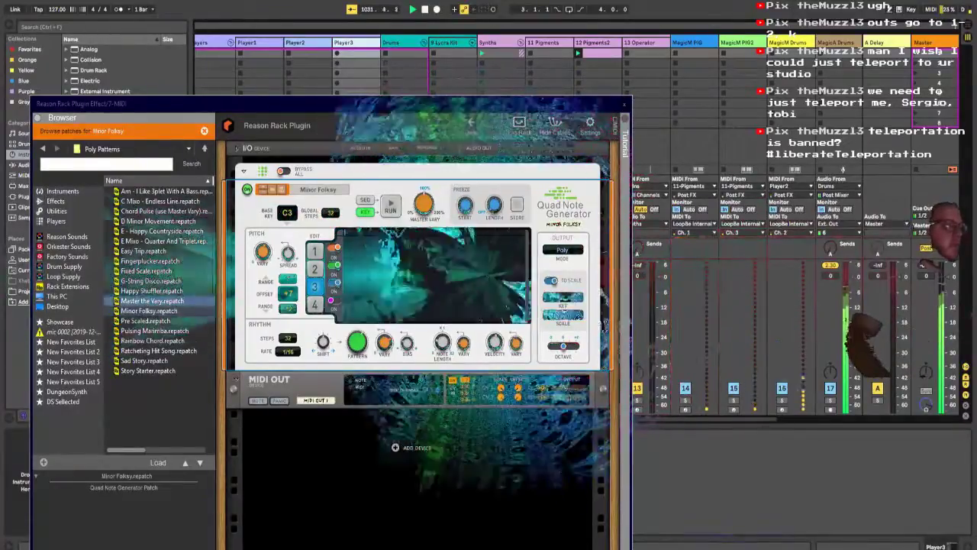
Step: Run the Quad Note Generator with the Master the Vary patch and set the 13 Operator track's MIDI input to Player3, Post FX
click(328, 104)
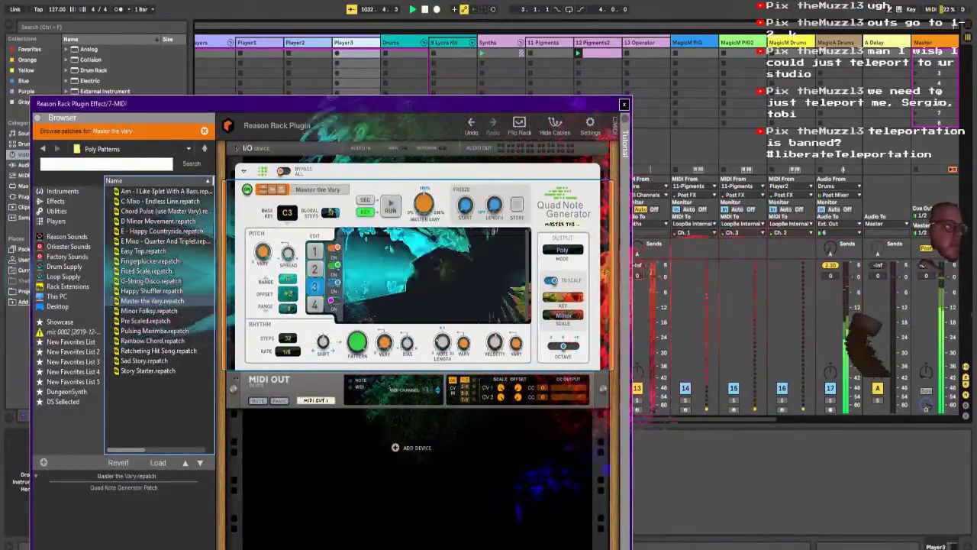
click(391, 207)
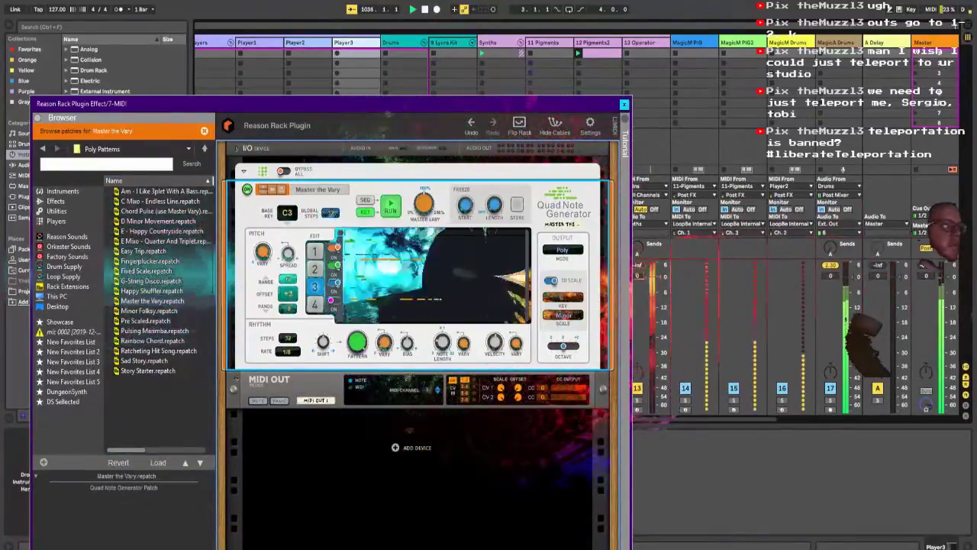
drag(328, 103, 337, 387)
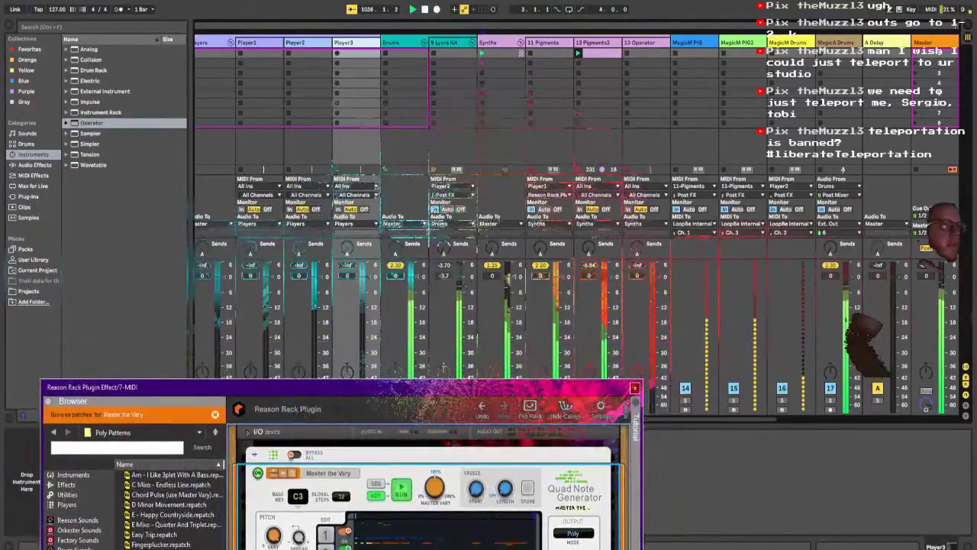
click(641, 186)
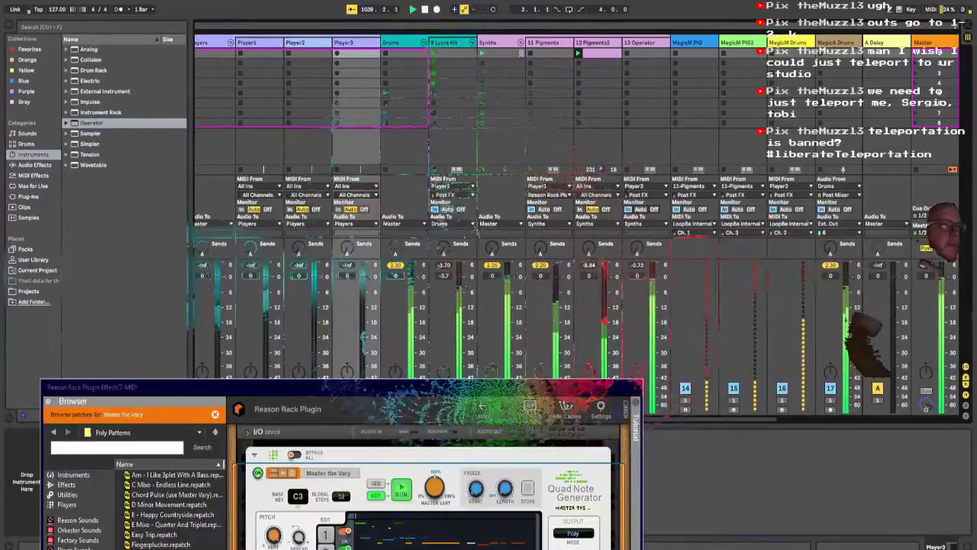
Step: Toggle line 1 of Player3's Quad Note Generator and reset the device to its Init Patch
drag(592, 387, 568, 52)
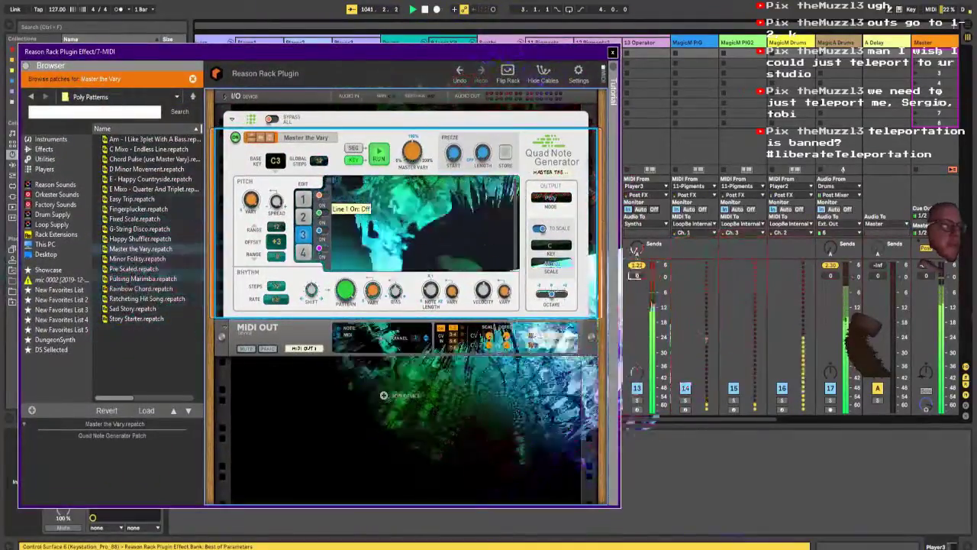
click(323, 196)
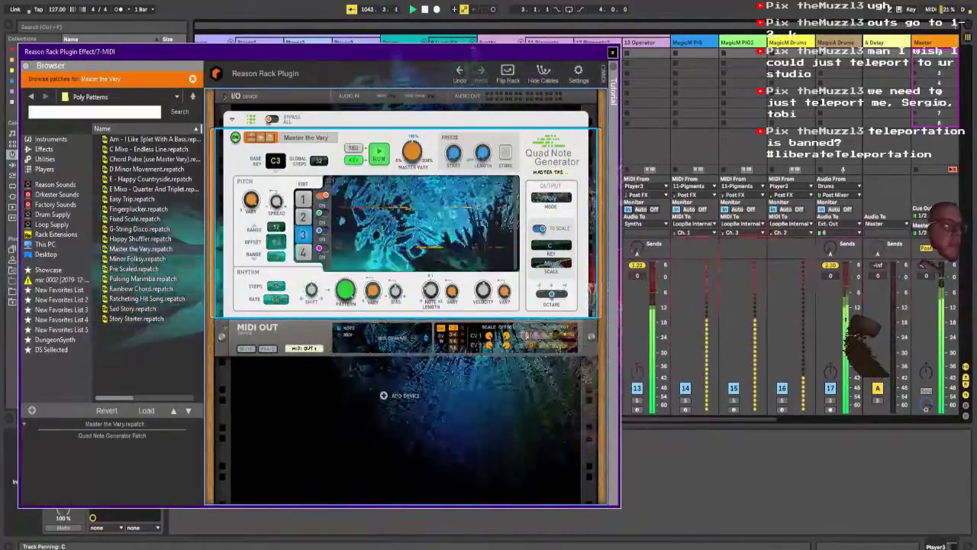
right_click(349, 141)
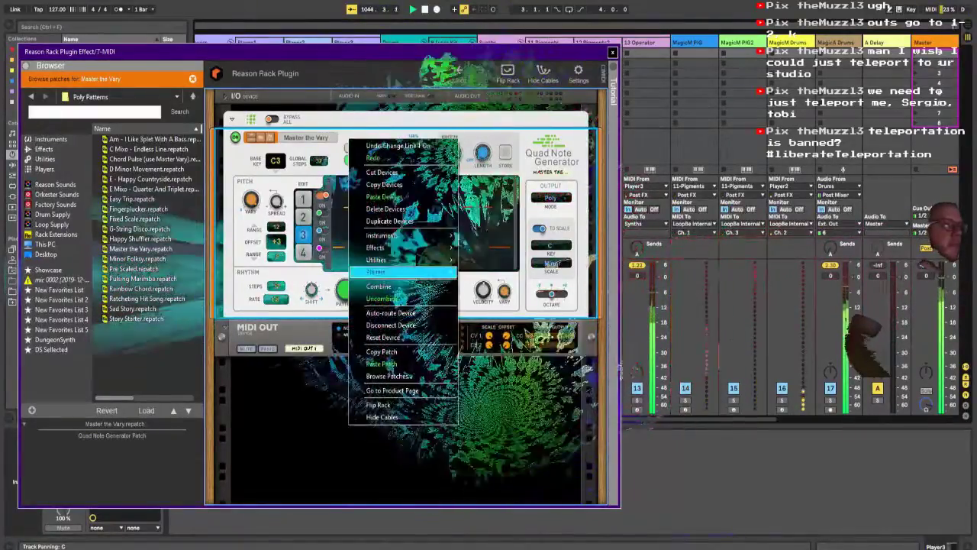
click(383, 336)
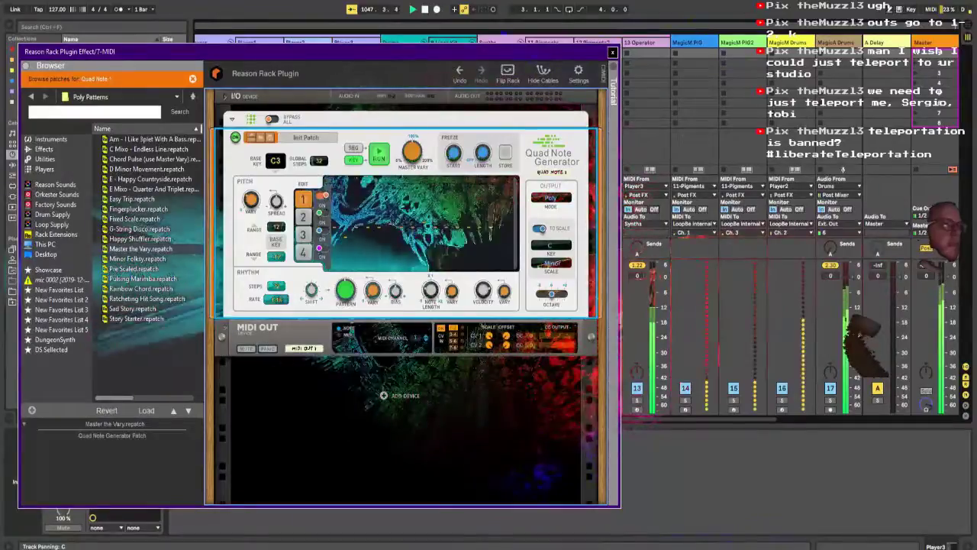
Step: Lower the 11 Pigments and 12 Pigments2 track volumes to -23.7 dB
drag(481, 53, 450, 490)
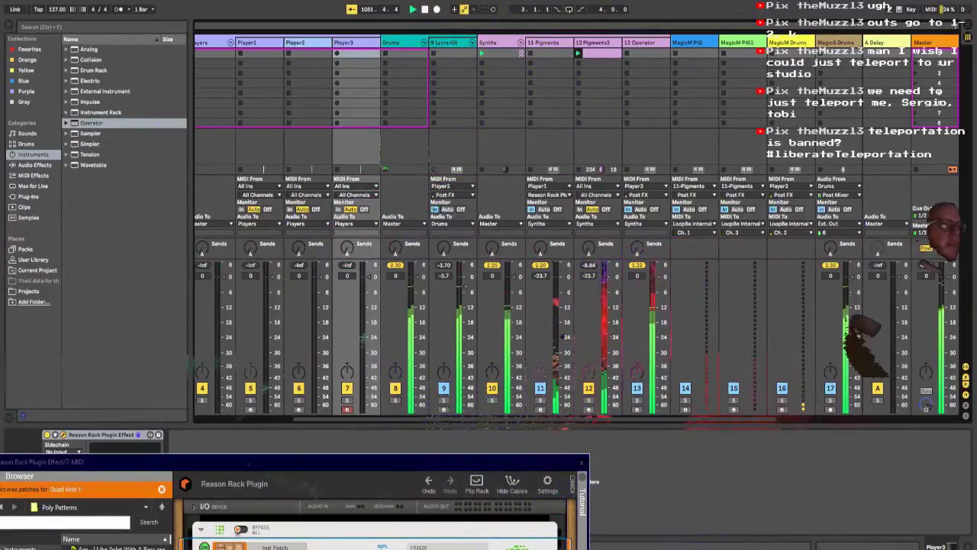
drag(472, 461, 523, 33)
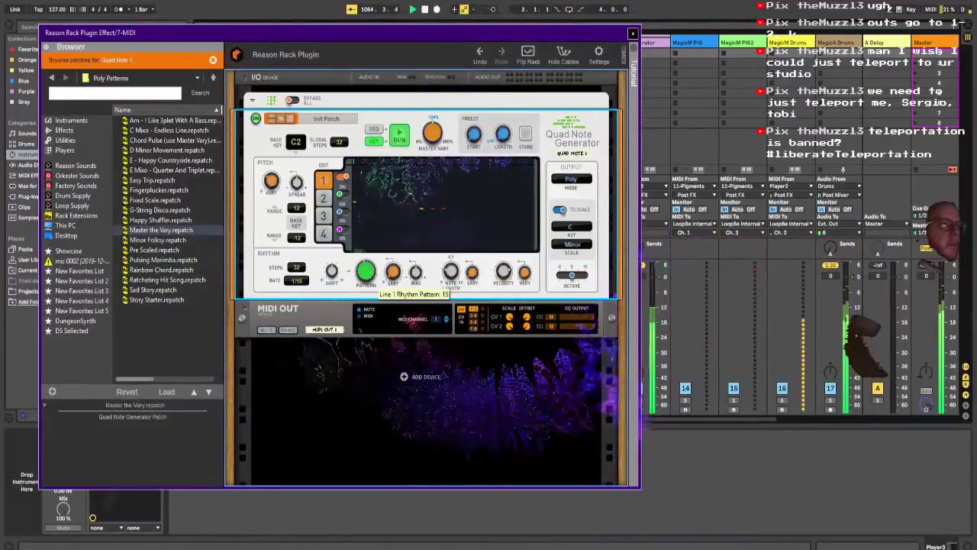
Step: Set the Quad Note Generator's line 1 rhythm to pattern 14 with 16 steps, try the 1/8 rate, and settle on 1/16
drag(366, 271, 366, 274)
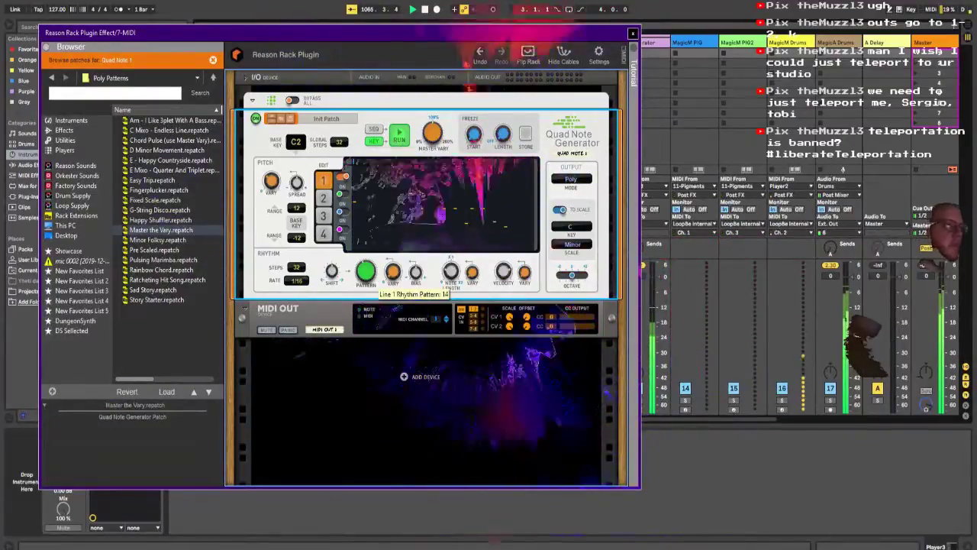
drag(296, 267, 296, 279)
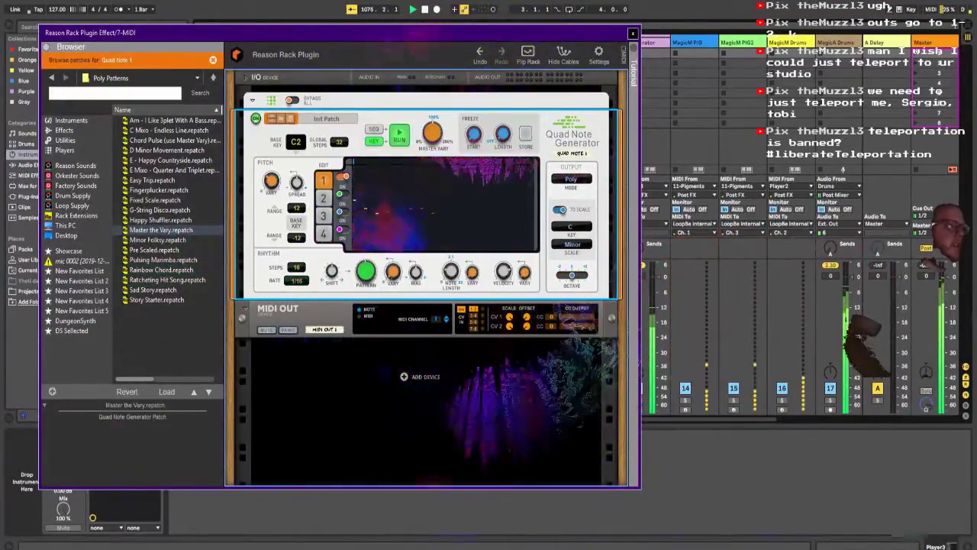
click(296, 280)
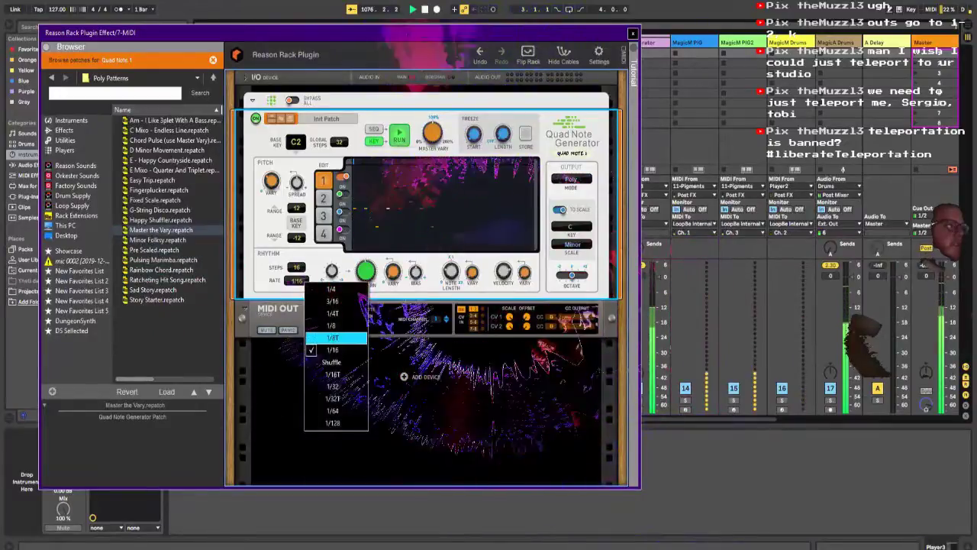
click(331, 325)
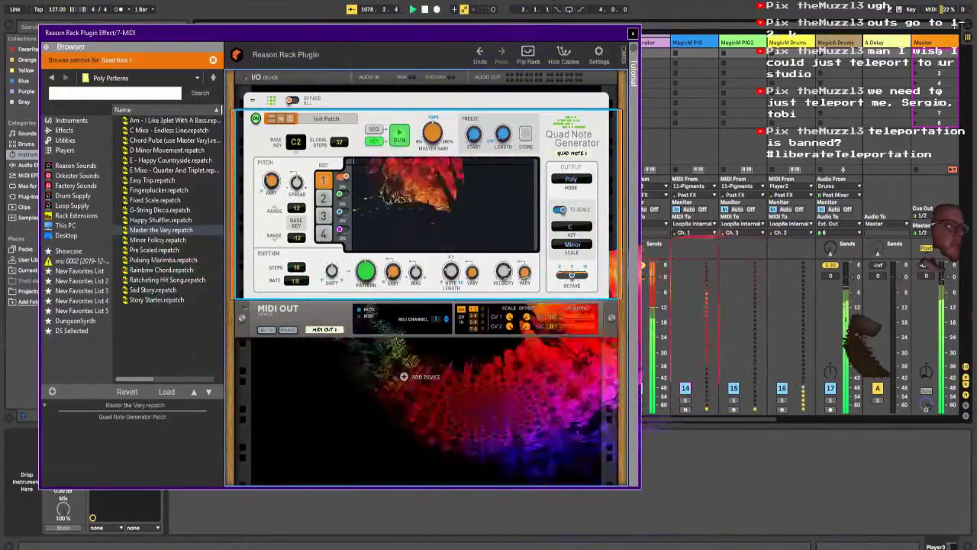
click(330, 349)
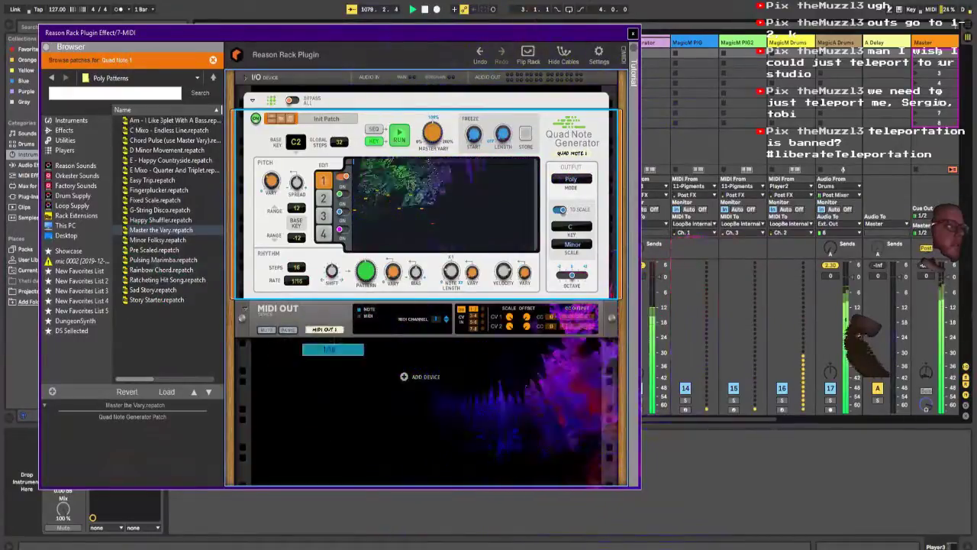
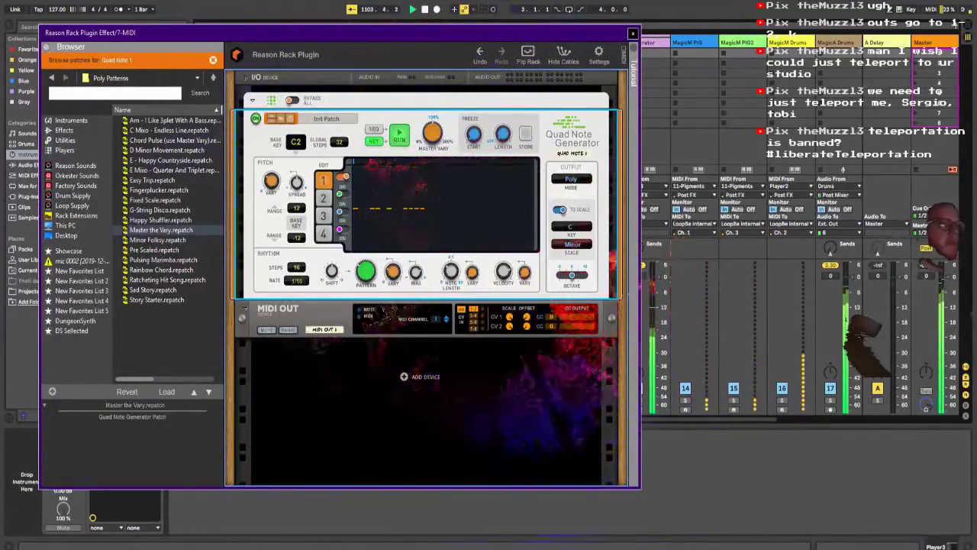
Step: On the 13 Operator track, pick the Saw 16 waveform for the displayed oscillator and set oscillator B's level to -17 dB
drag(496, 33, 400, 31)
click(645, 43)
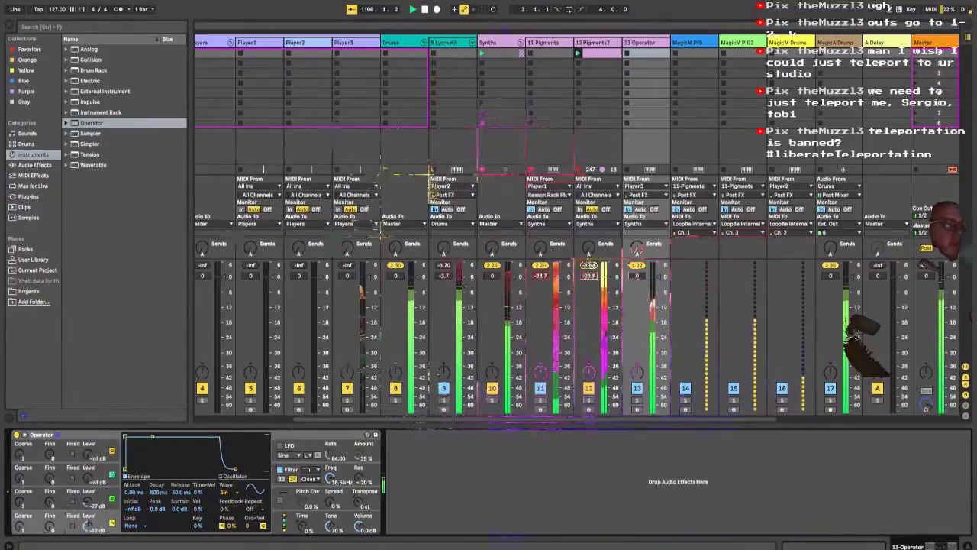
click(226, 491)
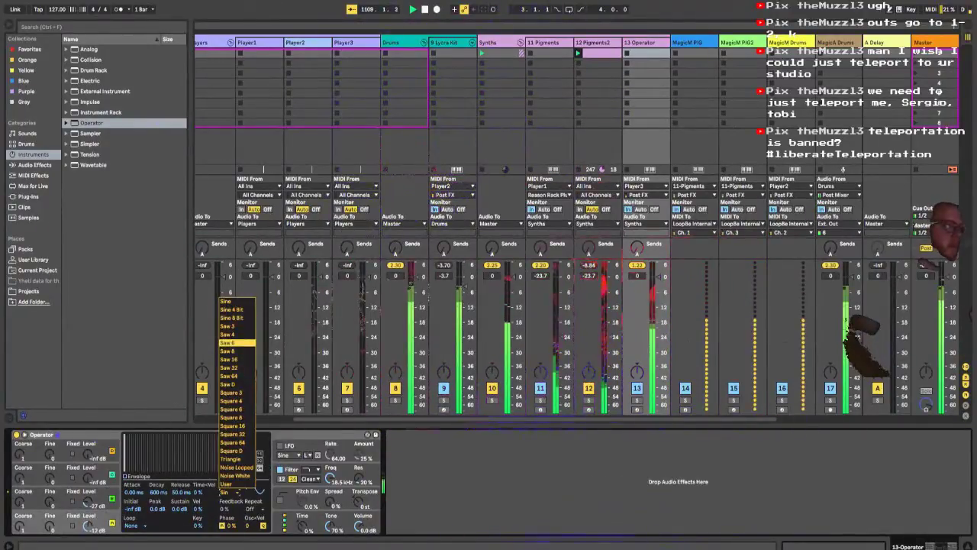
click(228, 359)
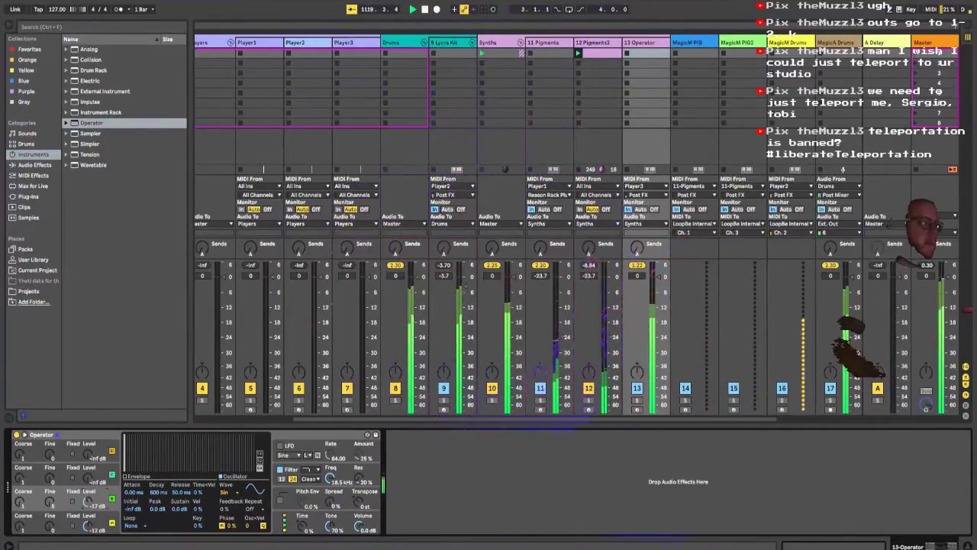
Step: Set Operator's filter frequency to 6.34 kHz and its spread to 19%
click(330, 478)
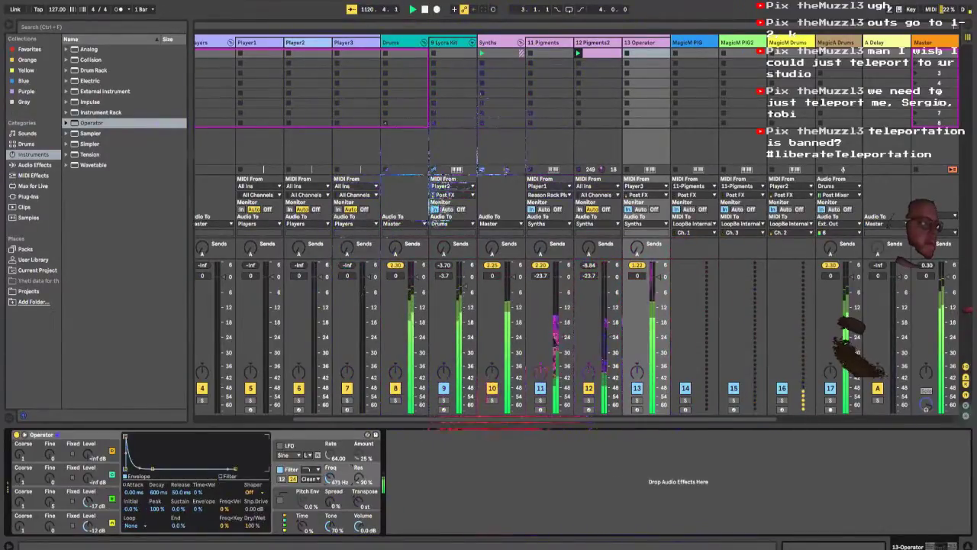
drag(330, 478, 329, 467)
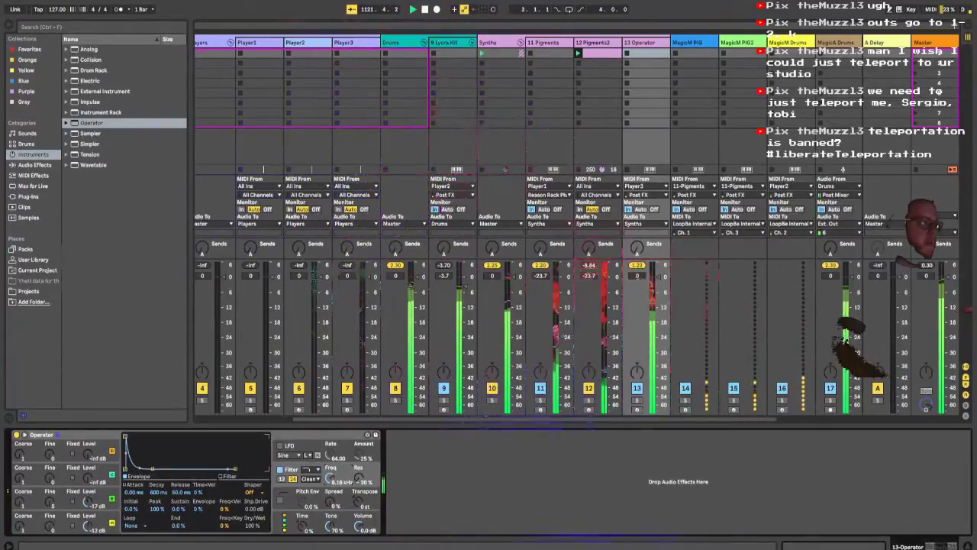
drag(330, 501, 329, 477)
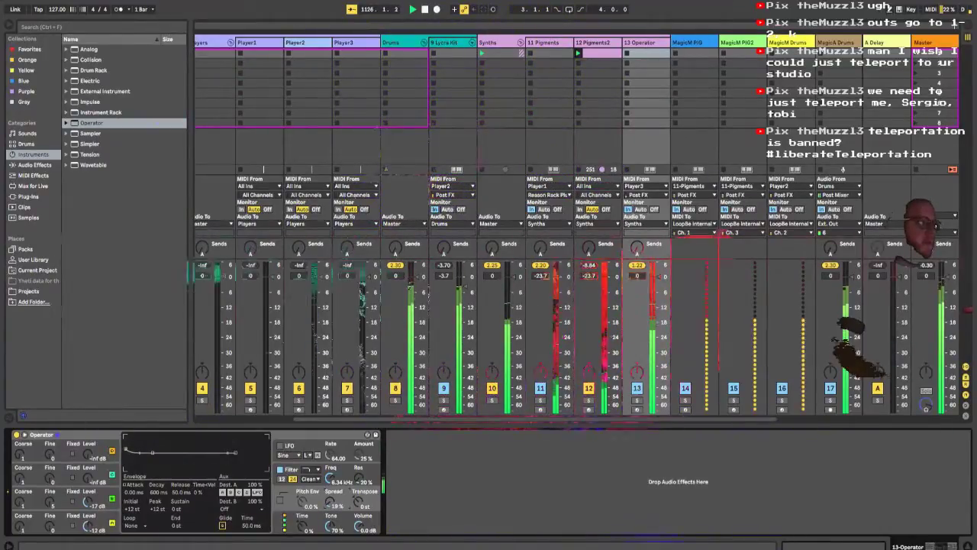
Step: Raise the track volume of the Lyra kit to -2.8 dB and of 11 Pigments to -4.0 dB
drag(461, 289, 462, 280)
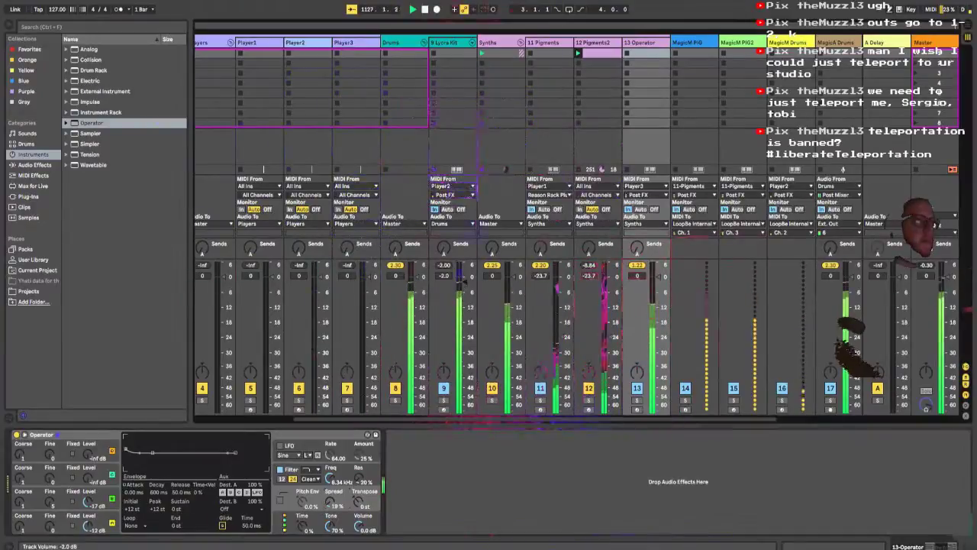
drag(562, 293, 562, 290)
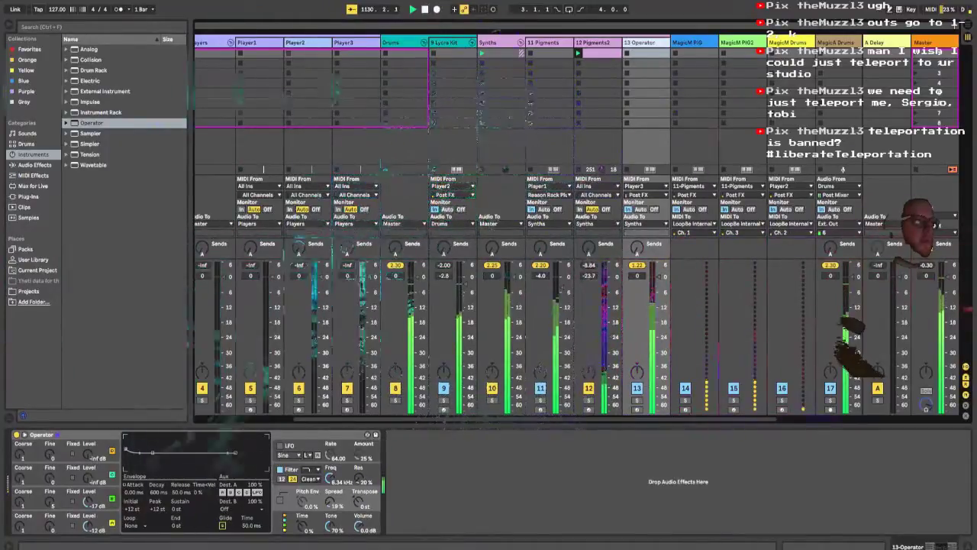
Step: Set Operator's filter shaper to Hard with a shaper drive of -0.56 dB
click(329, 478)
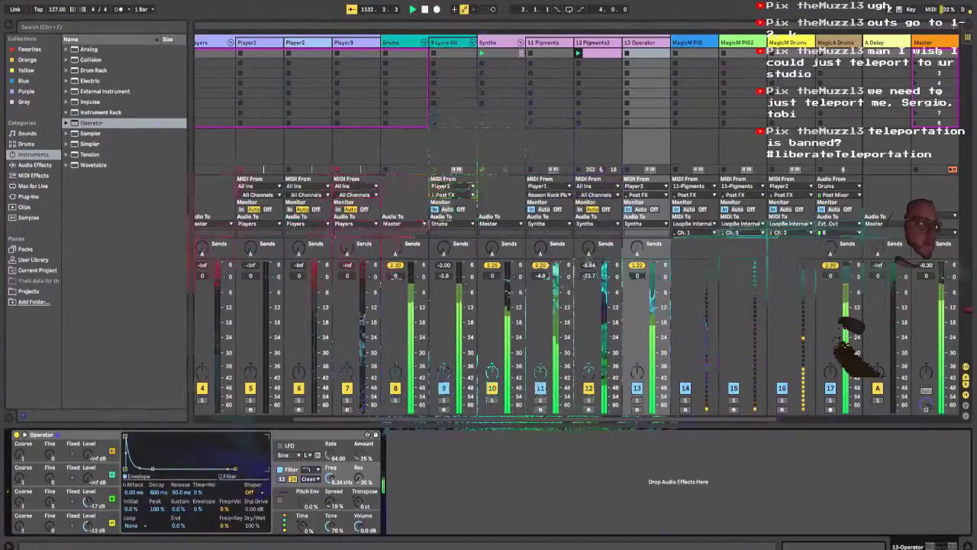
click(252, 492)
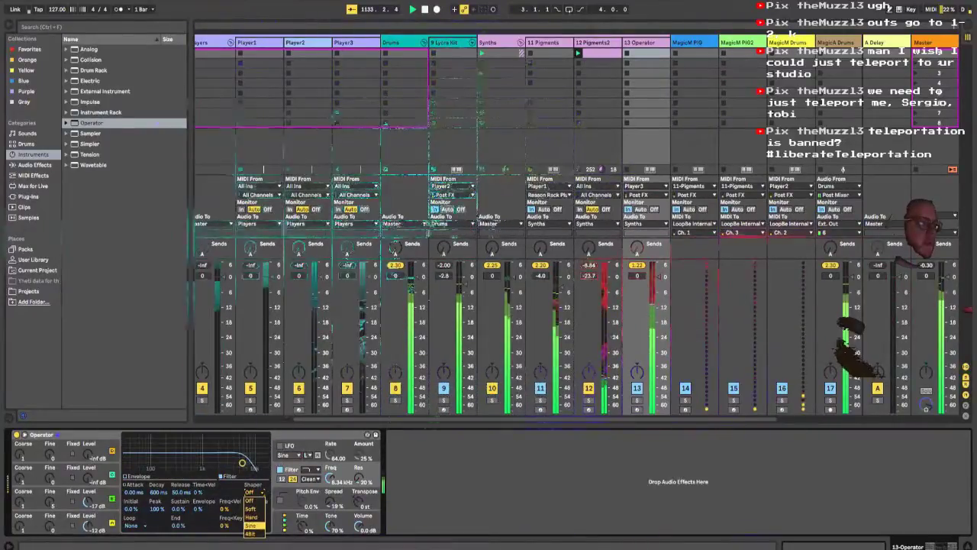
click(251, 516)
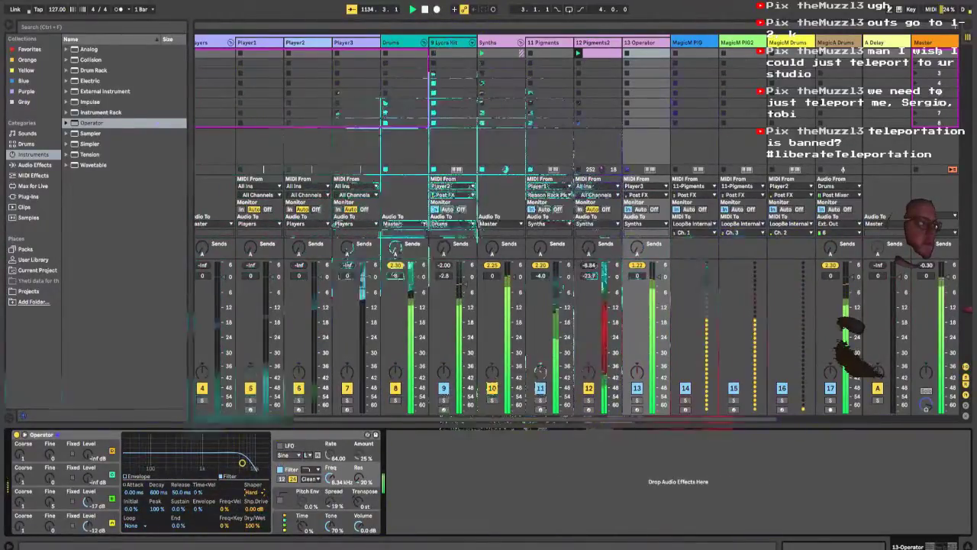
drag(255, 509, 255, 512)
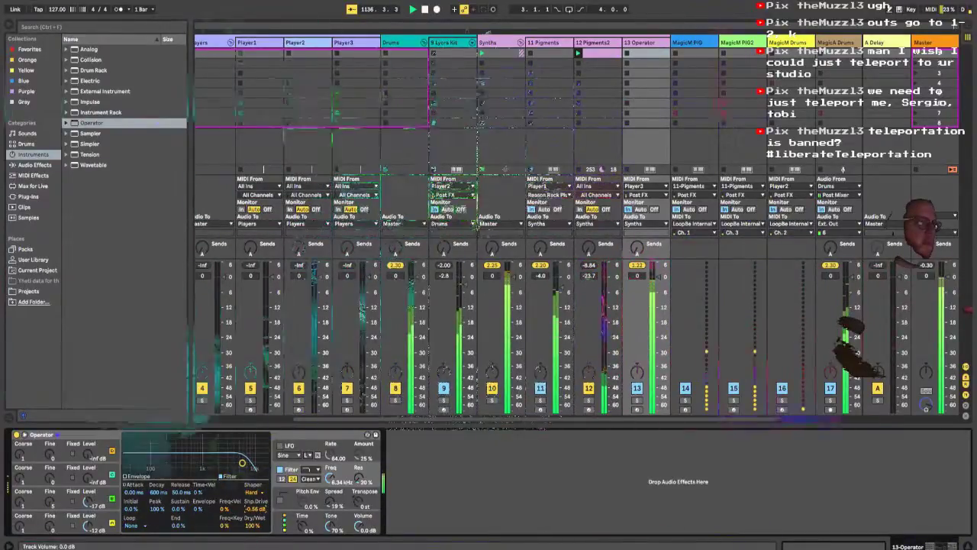
Step: Lower the Operator track's volume to -9.2 dB and set its filter to 1.44 kHz with 41% resonance
drag(659, 277, 659, 300)
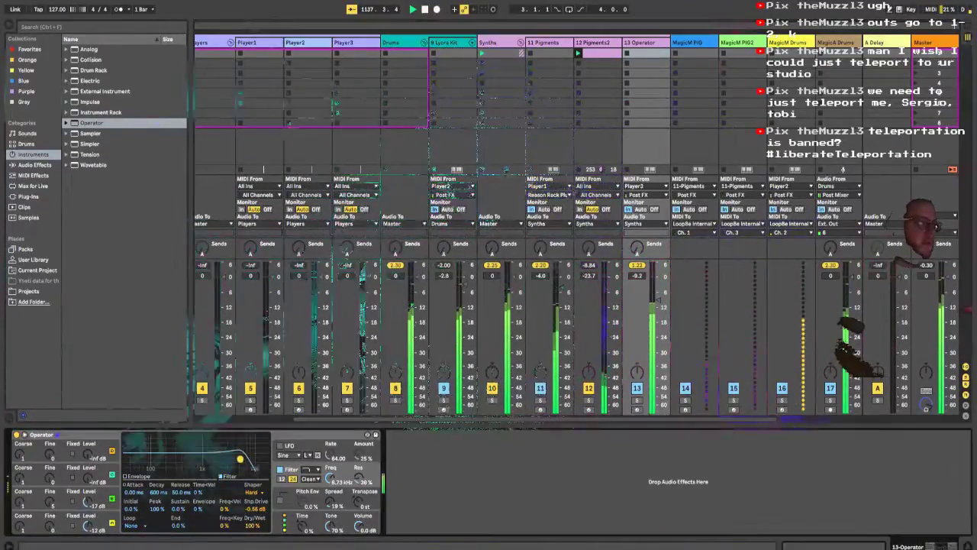
drag(242, 462, 210, 458)
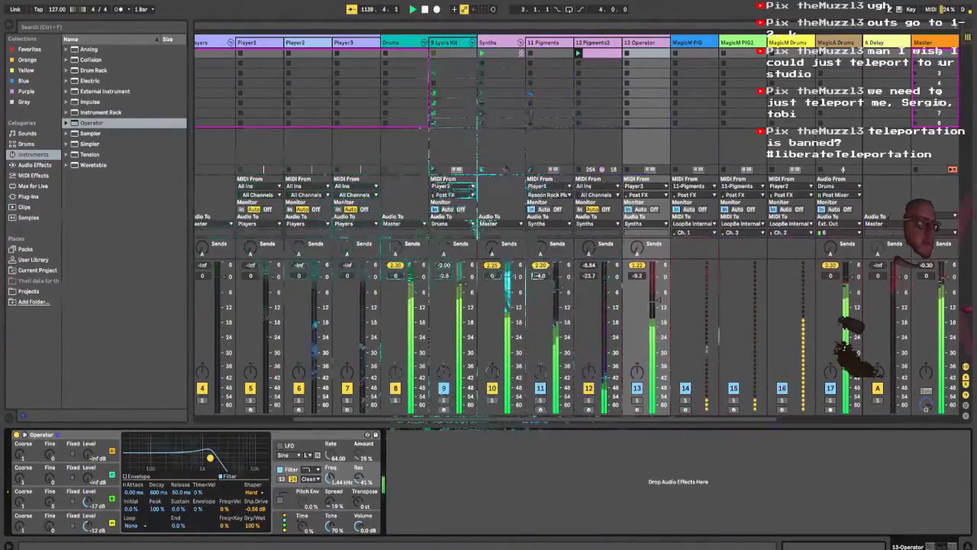
Step: Try the Soft filter shaper at -6.00 dB drive and return to the Hard shaper at -3.94 dB drive
click(252, 493)
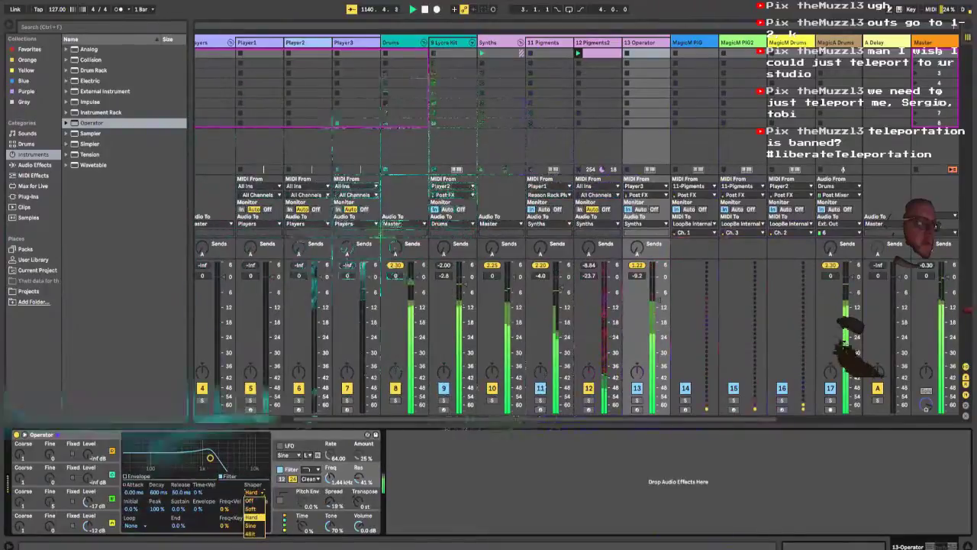
click(251, 508)
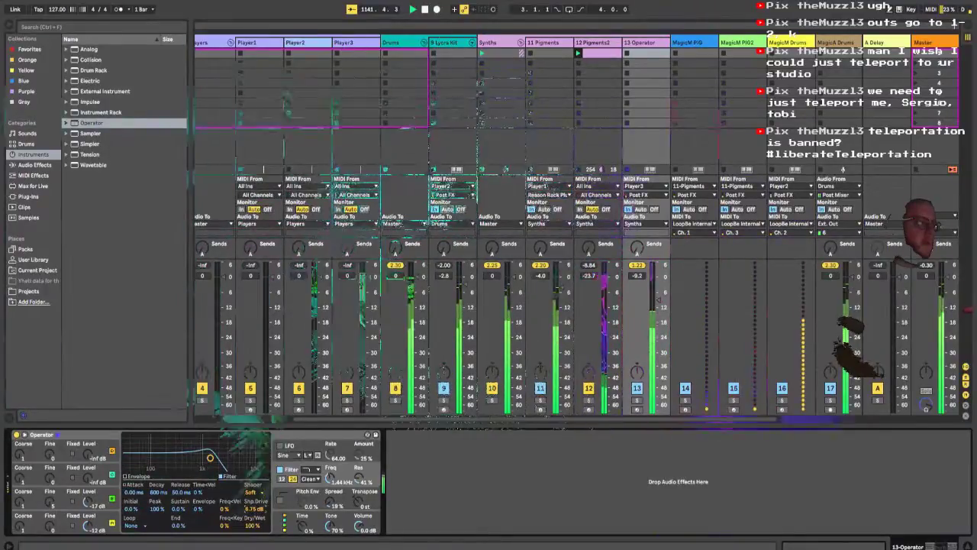
drag(255, 509, 255, 534)
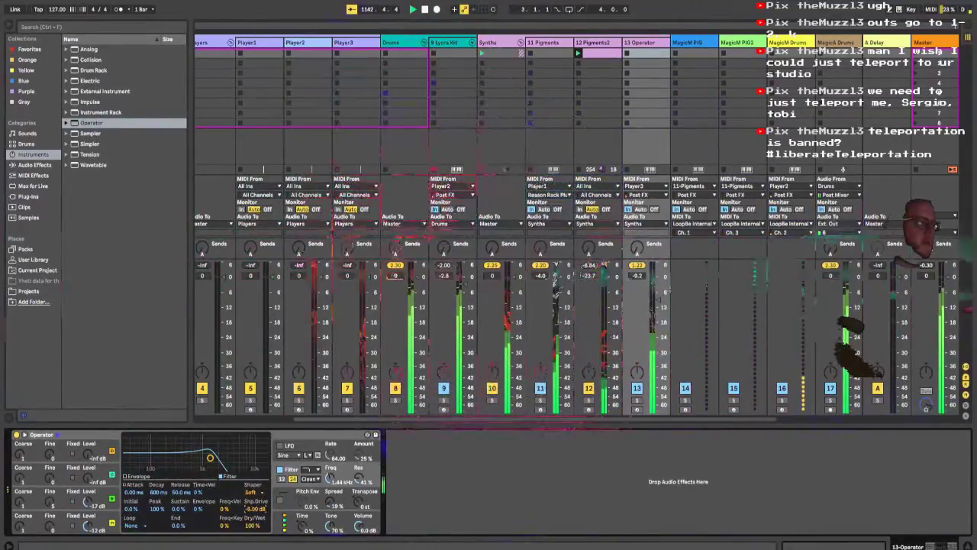
click(250, 492)
click(251, 516)
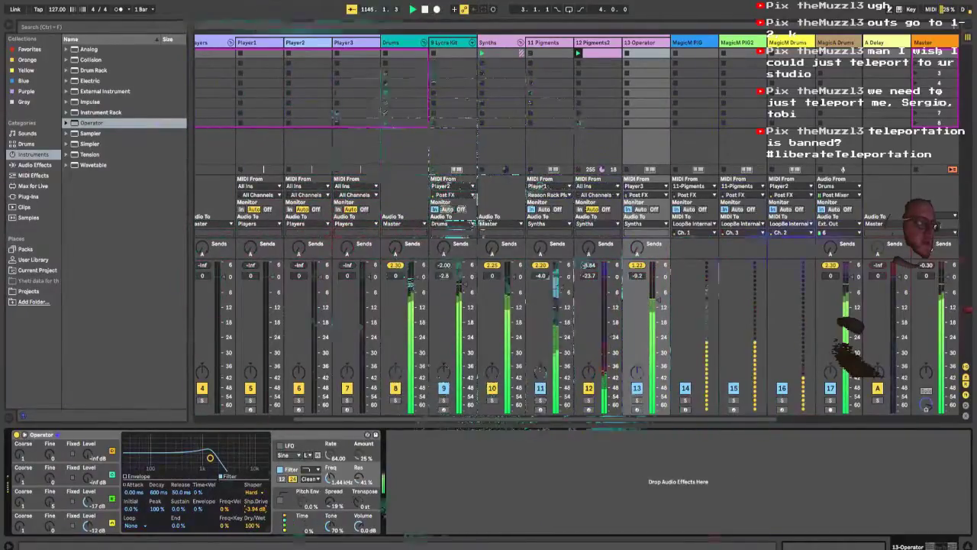
Step: Try a filter envelope amount of 100% with an attack of 1.23 s
drag(201, 509, 202, 492)
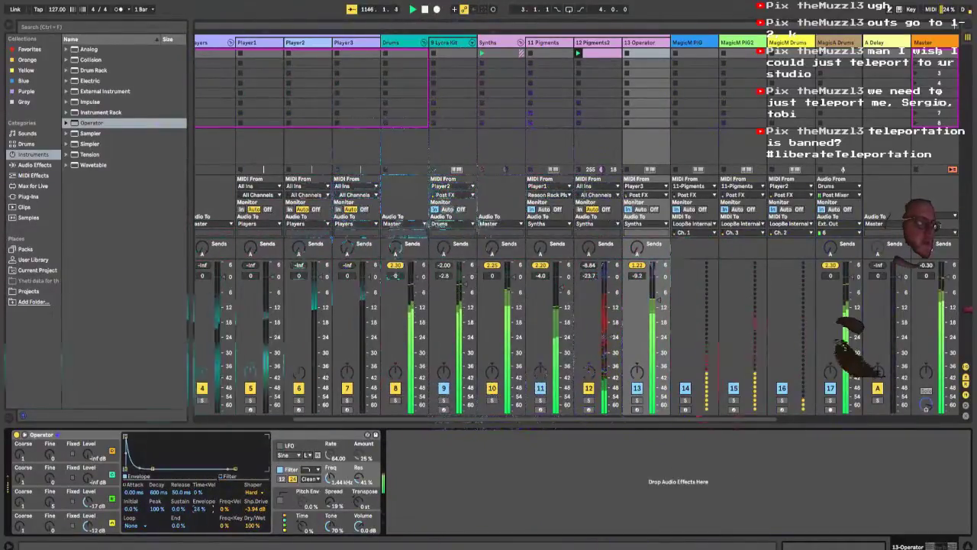
drag(125, 436, 173, 436)
drag(202, 509, 202, 454)
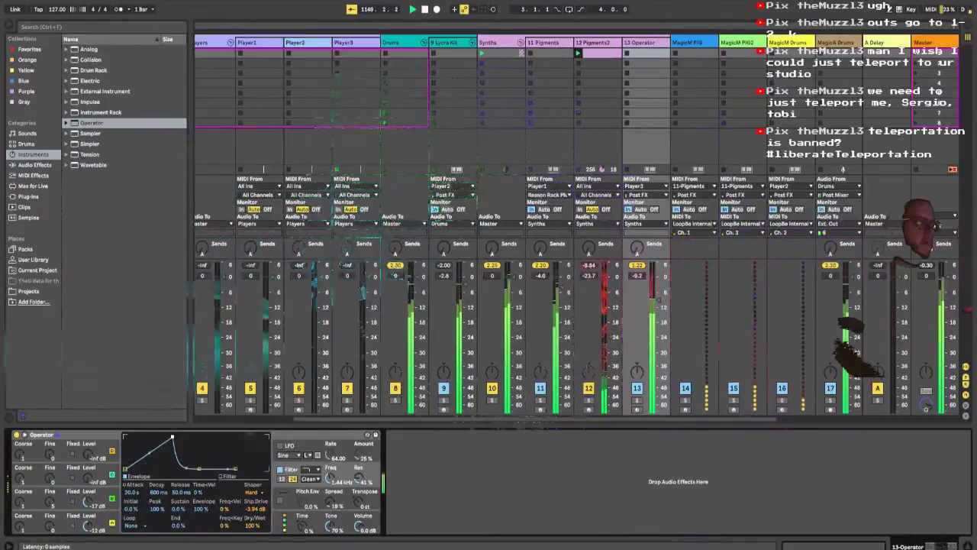
drag(171, 469, 162, 436)
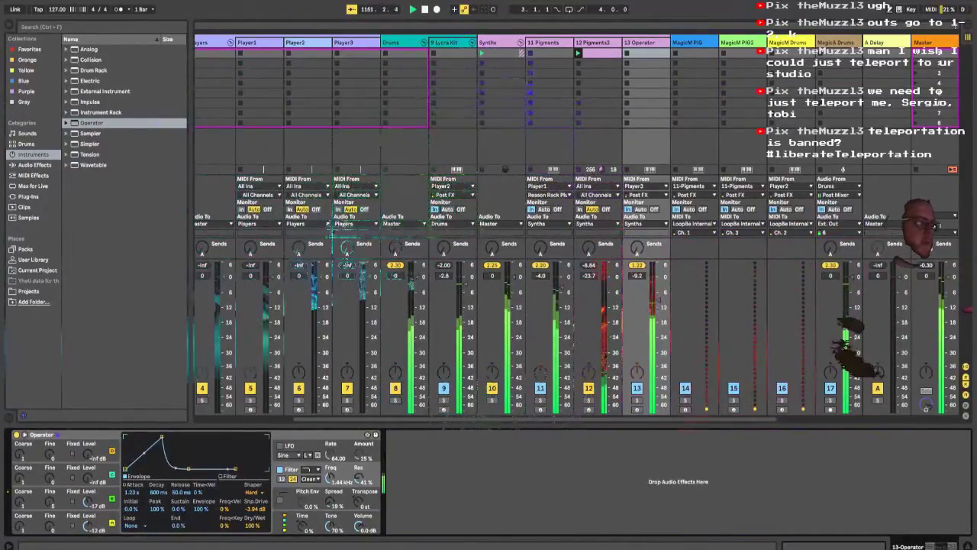
Step: Shorten the filter envelope's attack to 0.56 ms, reset its amount to 0%, and lower the filter resonance to 20%
click(221, 477)
drag(210, 457, 131, 438)
click(128, 475)
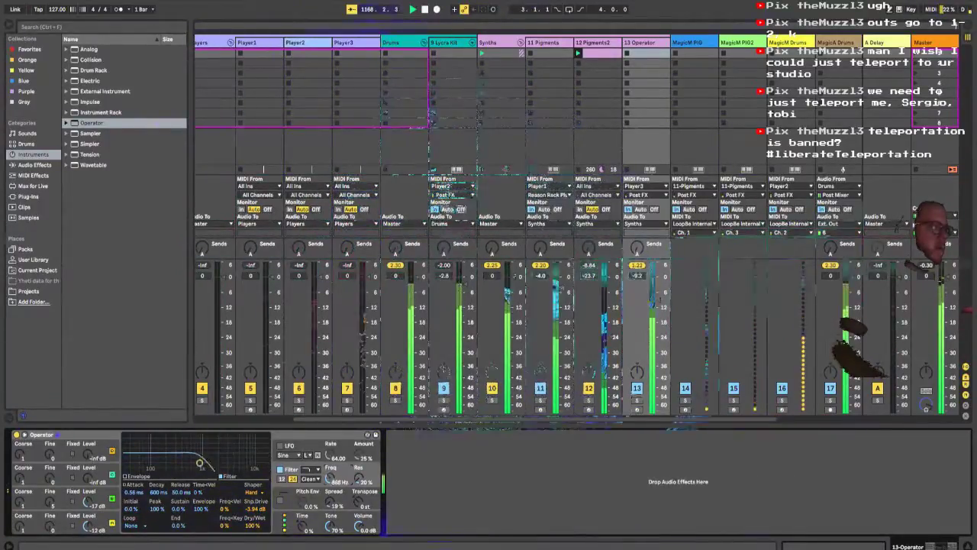
Step: Switch the filter circuit to PRD with a shaper drive of -12.0 dB and a cutoff of 64.5 Hz
click(310, 479)
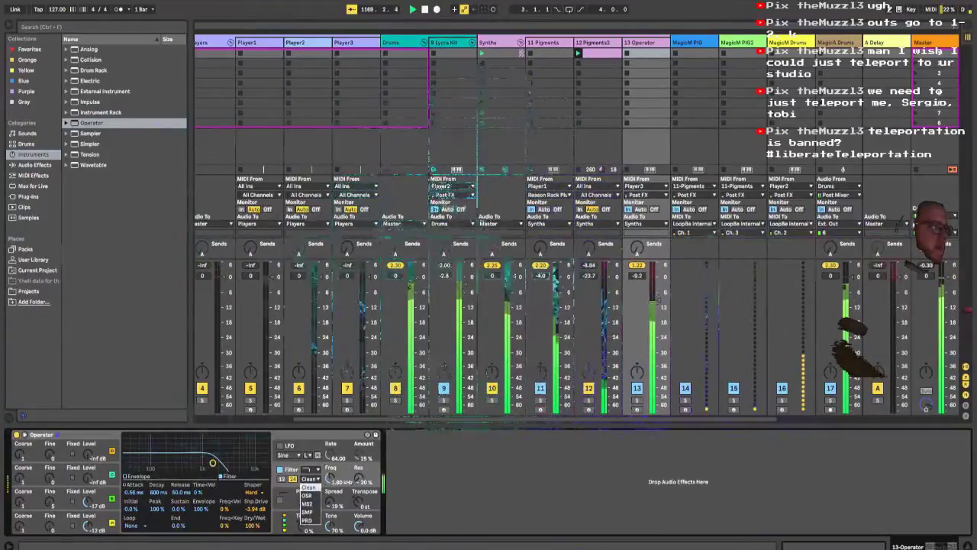
click(307, 520)
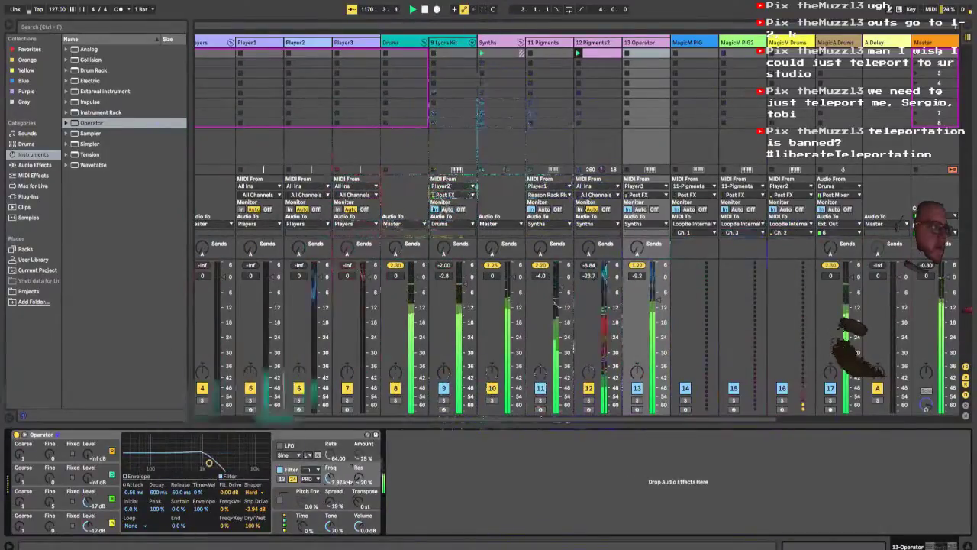
drag(255, 508, 255, 531)
drag(197, 463, 143, 462)
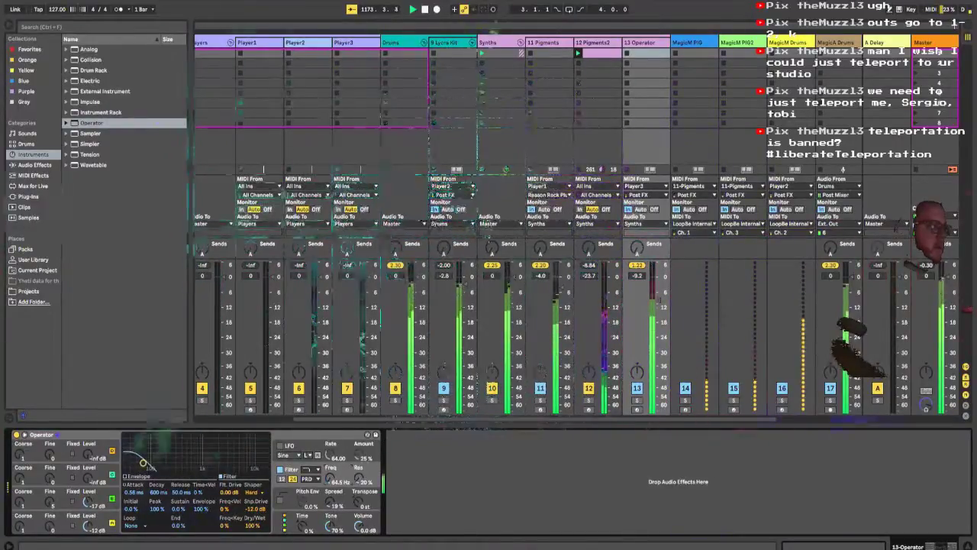
Step: Set the filter's envelope amount to 60%, its frequency to 79.0 Hz and the shaper drive to 3.56 dB
mouse_move(201, 509)
mouse_down()
mouse_move(202, 527)
mouse_move(202, 502)
mouse_up()
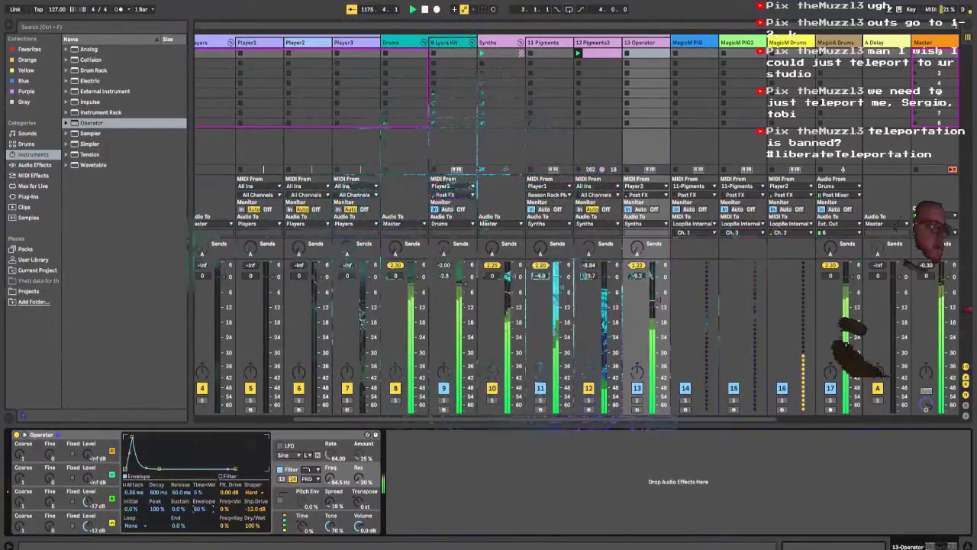
drag(330, 477, 330, 489)
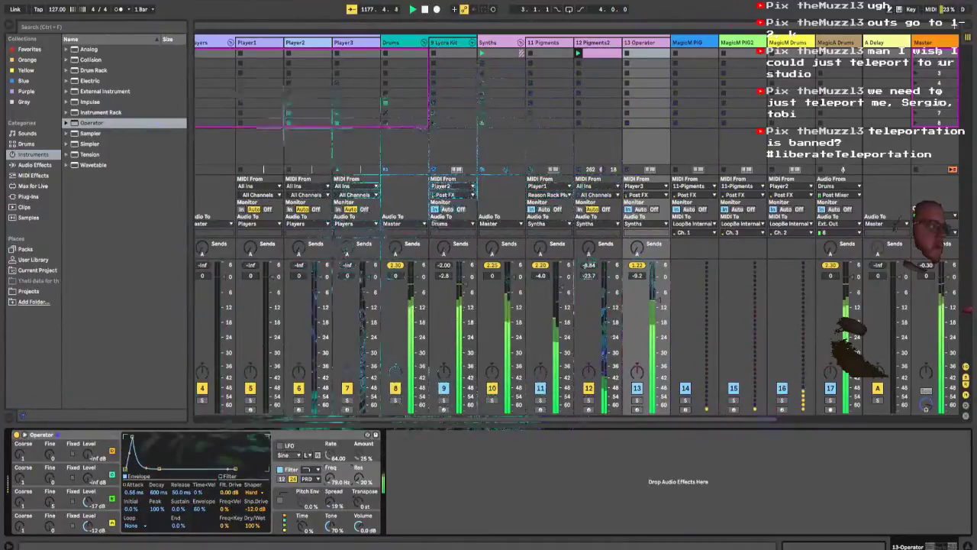
drag(254, 509, 254, 462)
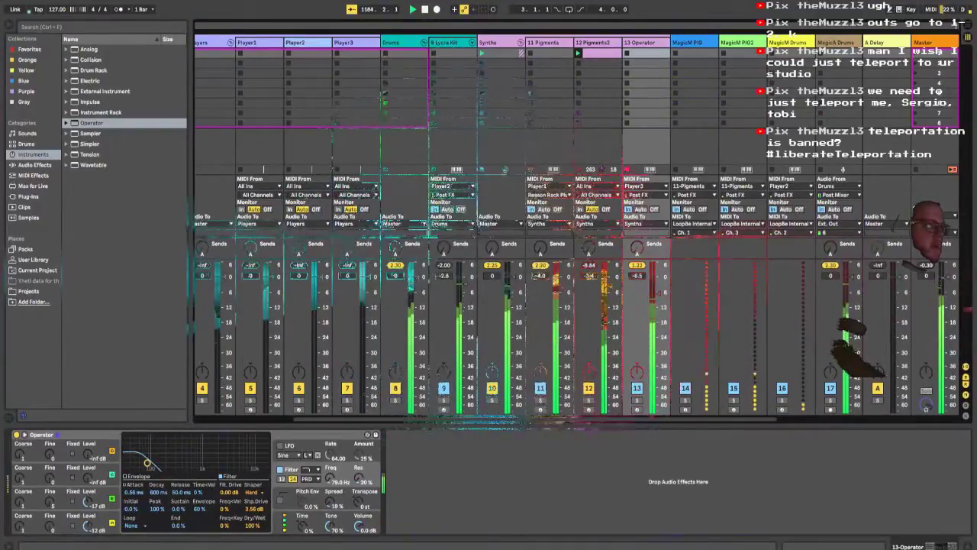
Step: Enable Operator's pitch envelope at 75% and shape it with a decay of 566 ms and a sustain of -11 st
click(280, 500)
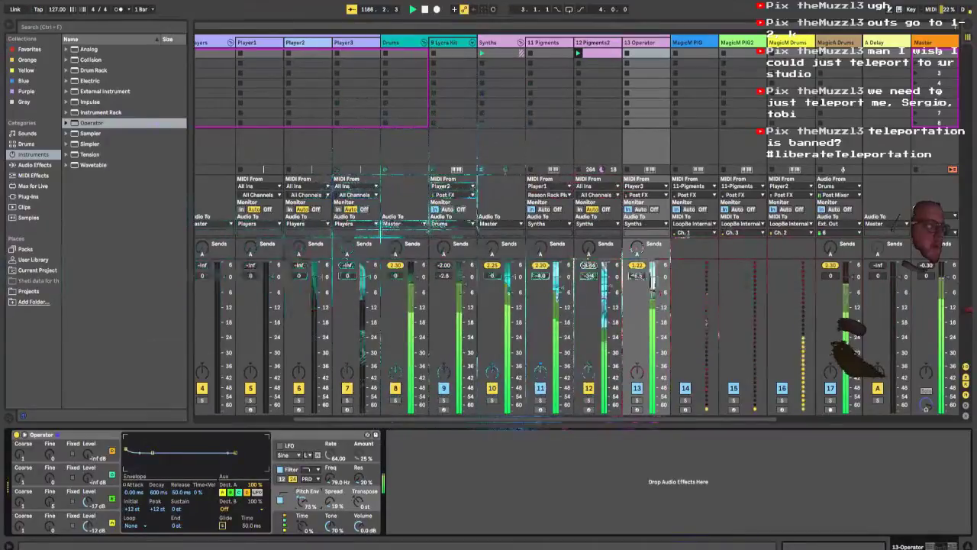
drag(162, 469, 172, 437)
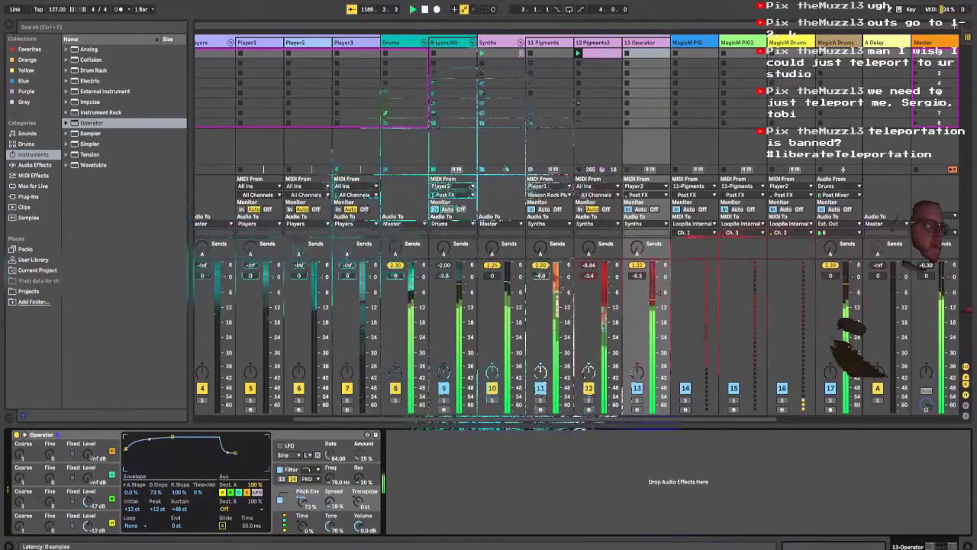
drag(172, 437, 172, 469)
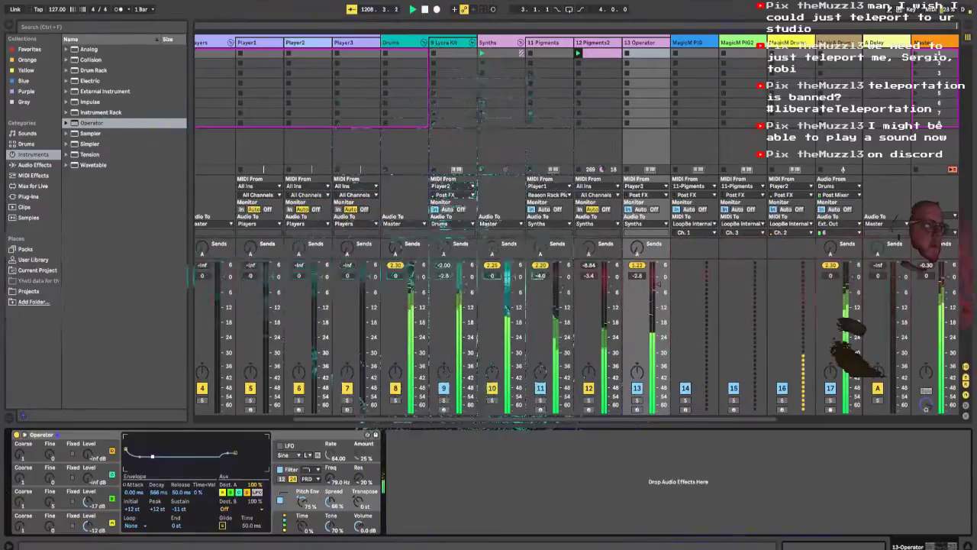
Step: In Player3's Quad Note Generator, adjust line 1's rhythm and note length variation, with note length 60% and velocity vary 64%
click(345, 42)
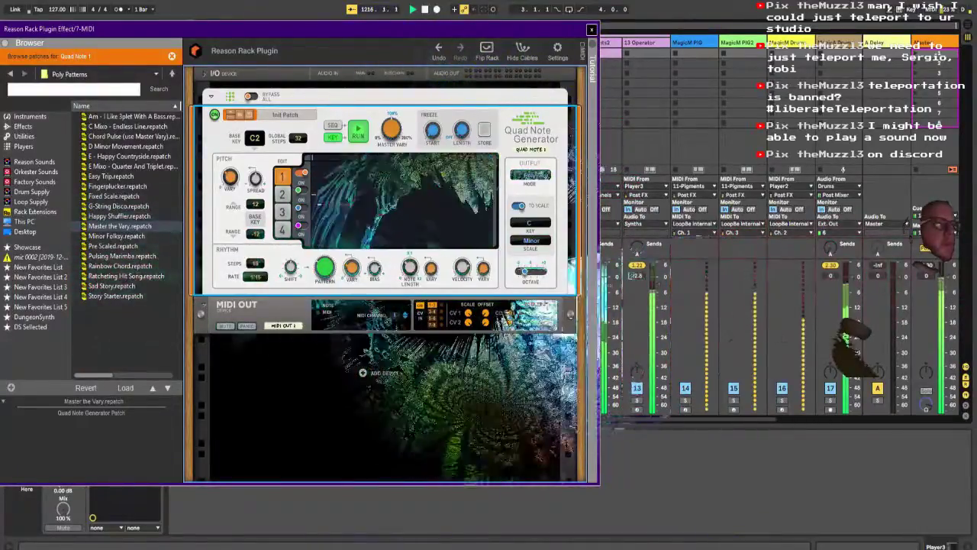
drag(352, 267, 351, 291)
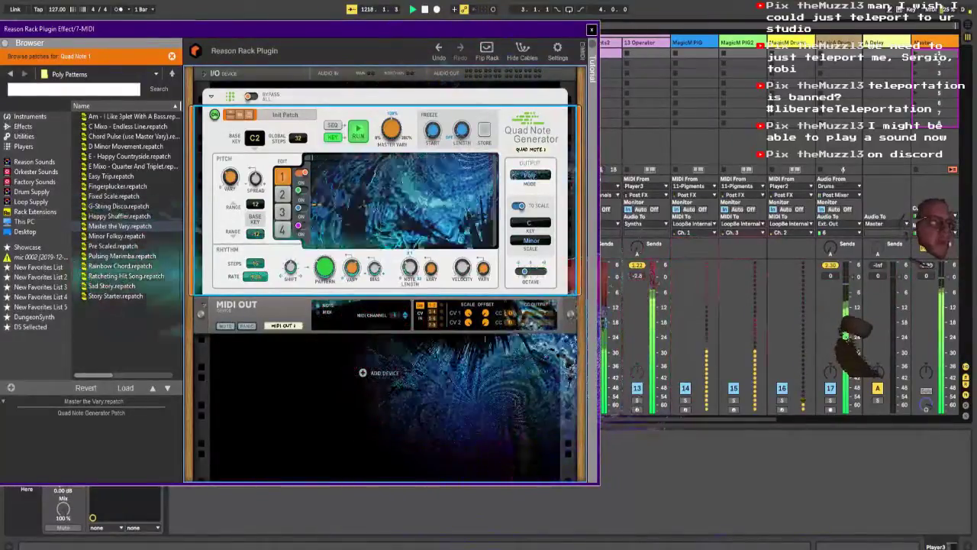
drag(410, 267, 409, 305)
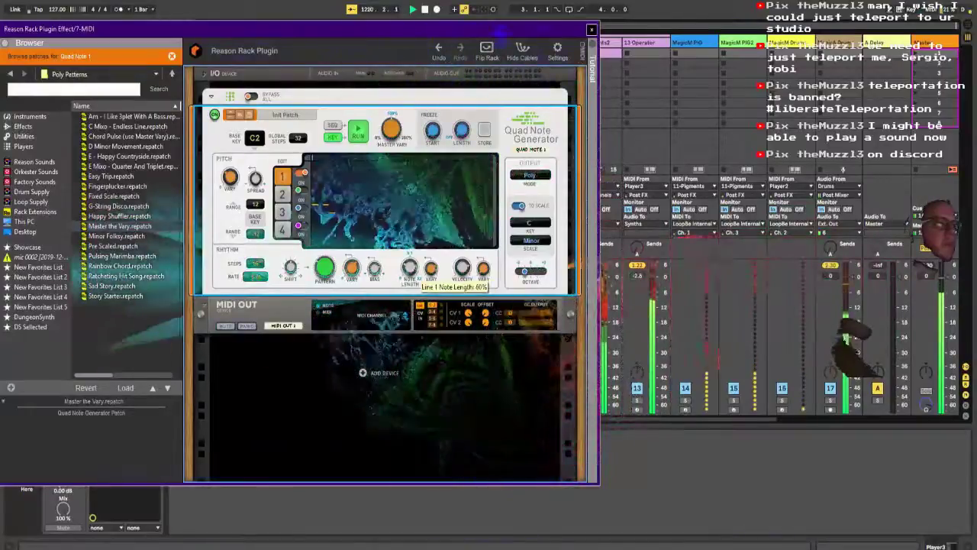
drag(431, 267, 431, 255)
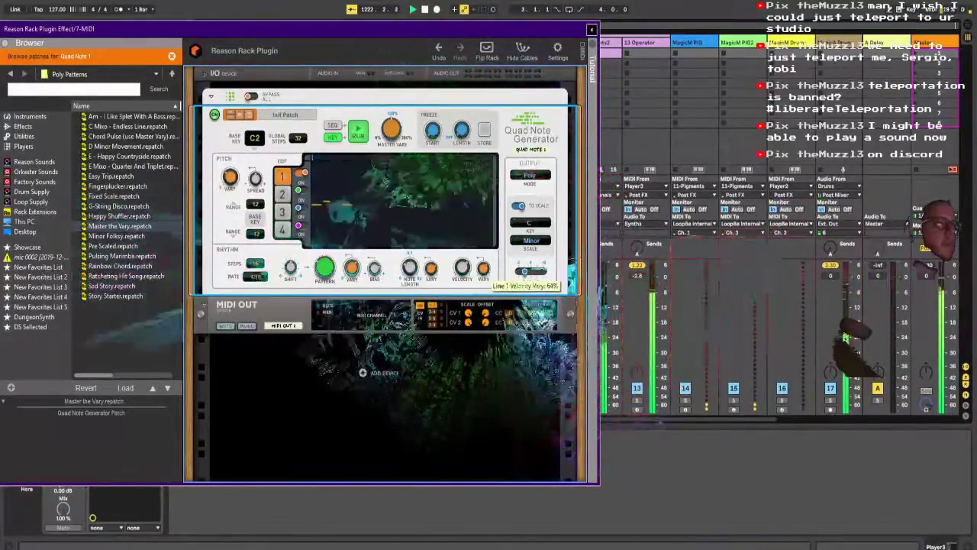
Step: Lower line 1's velocity in the Quad Note Generator, close the rack, and set the Operator track's volume to -6.0 dB
drag(462, 267, 462, 278)
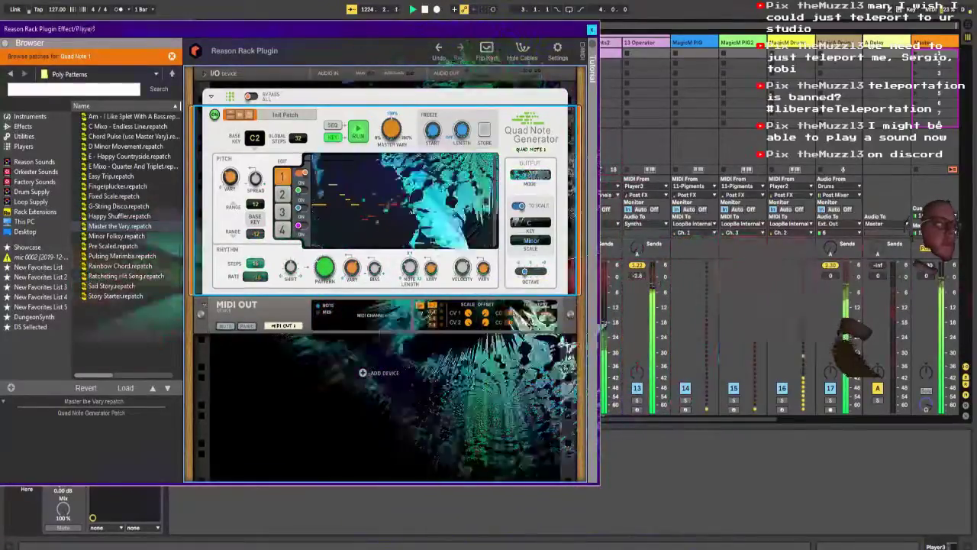
click(592, 30)
drag(657, 284, 561, 276)
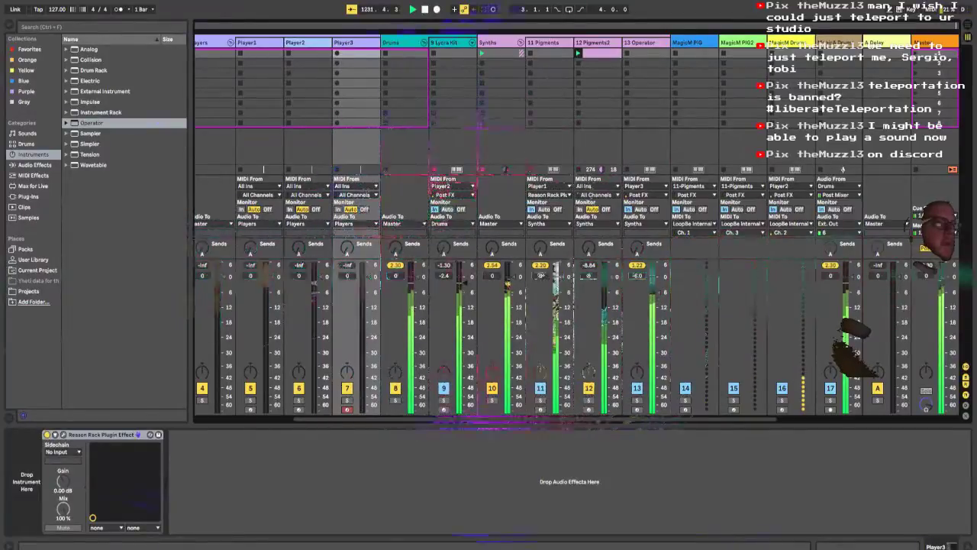
Step: Copy the sidechained Compressor from the Pigments2 track and paste it after Operator on track 13
click(589, 410)
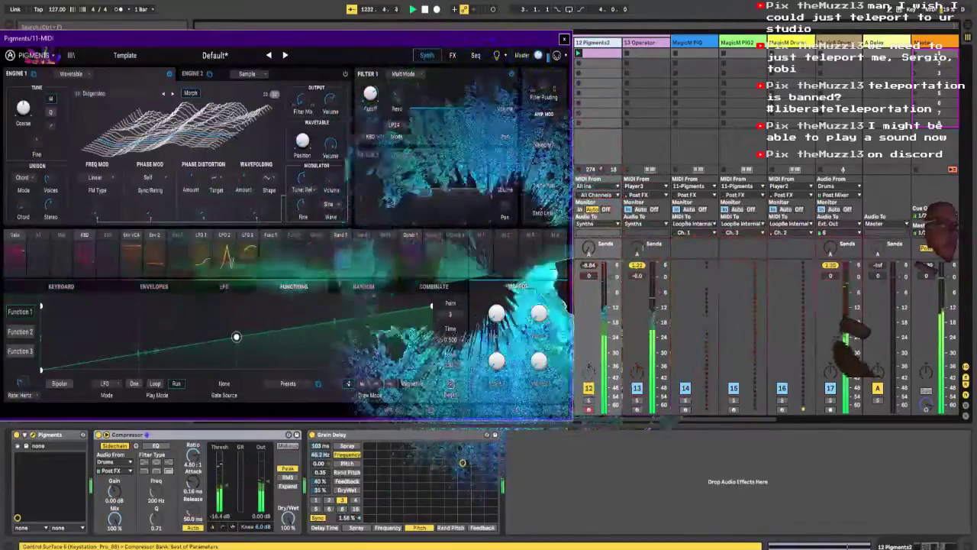
right_click(155, 434)
click(168, 306)
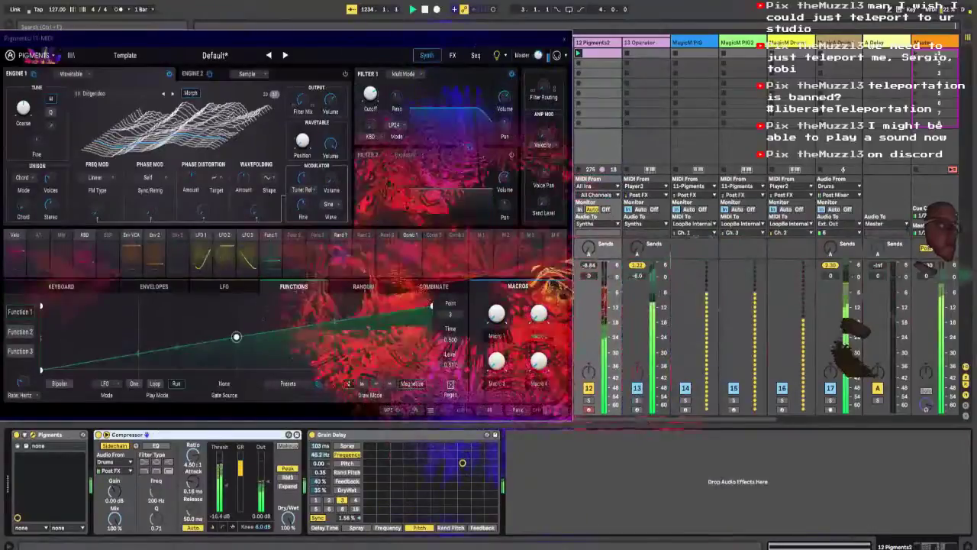
click(640, 43)
right_click(449, 479)
click(464, 483)
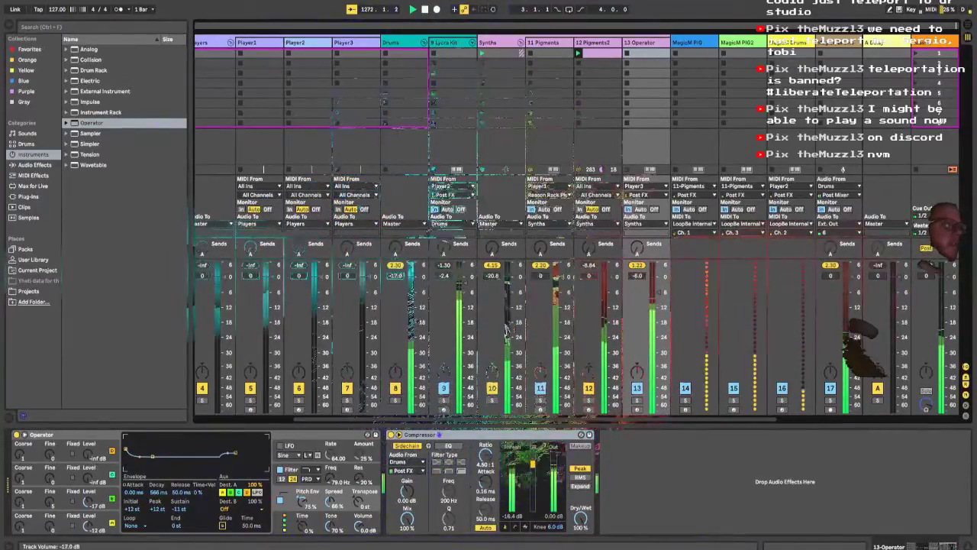
Step: Ride the mixer volumes, bringing the Drums group to 0 dB, the track 9 drum kit to -3.2 dB and the Synths group to -4.0 dB
drag(417, 329, 416, 317)
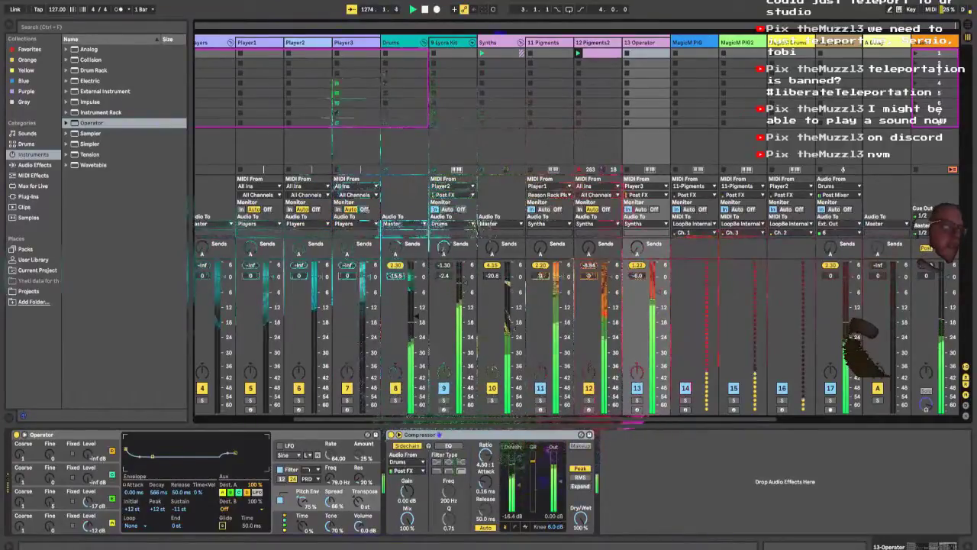
drag(417, 317, 417, 298)
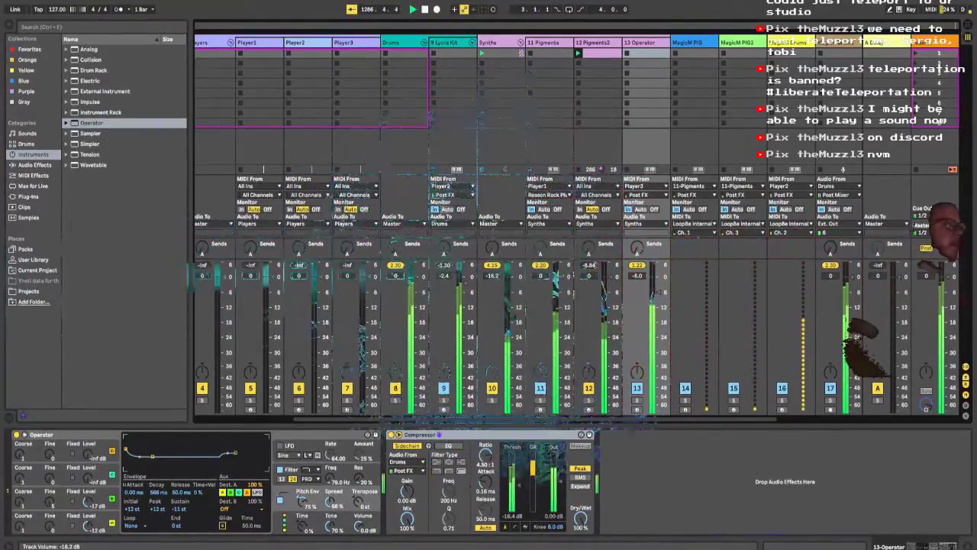
drag(465, 282, 465, 327)
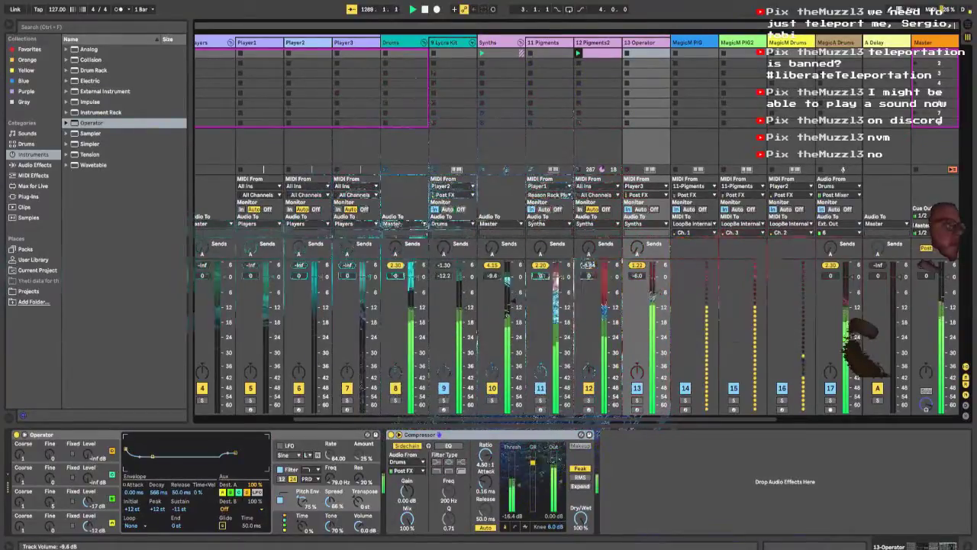
drag(513, 307, 514, 340)
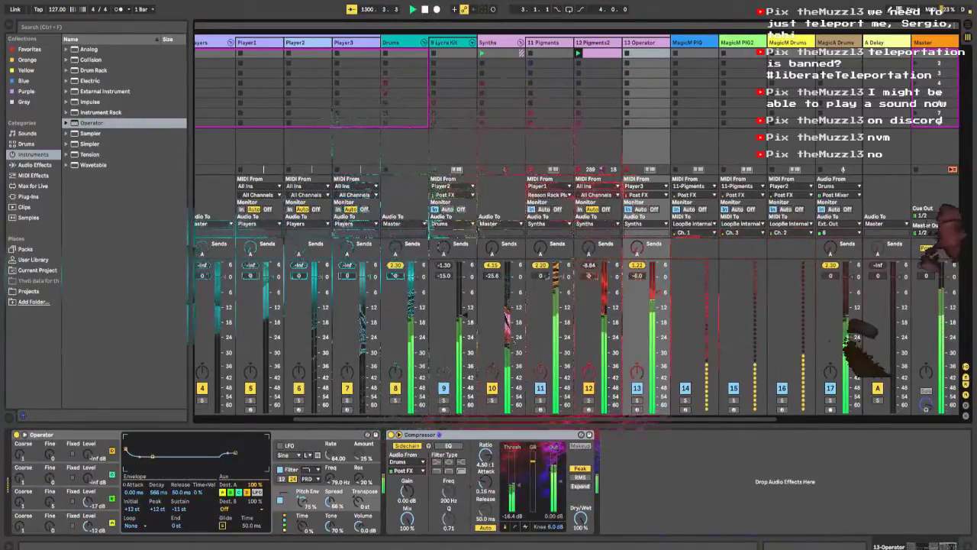
drag(443, 276, 443, 262)
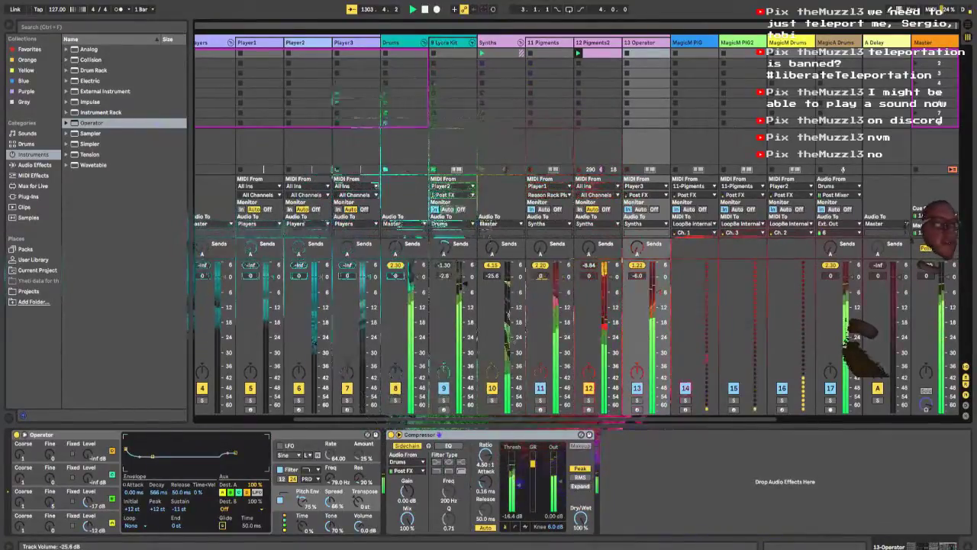
drag(513, 342, 465, 285)
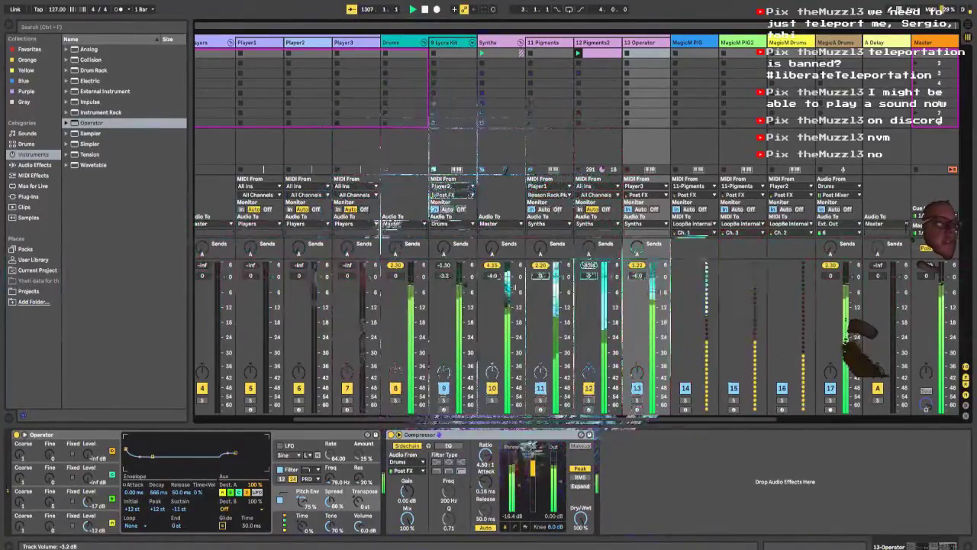
Step: Open Player2's Drum Sequencer, place its window beside the mixer, and switch through its patterns to pattern 5
click(247, 43)
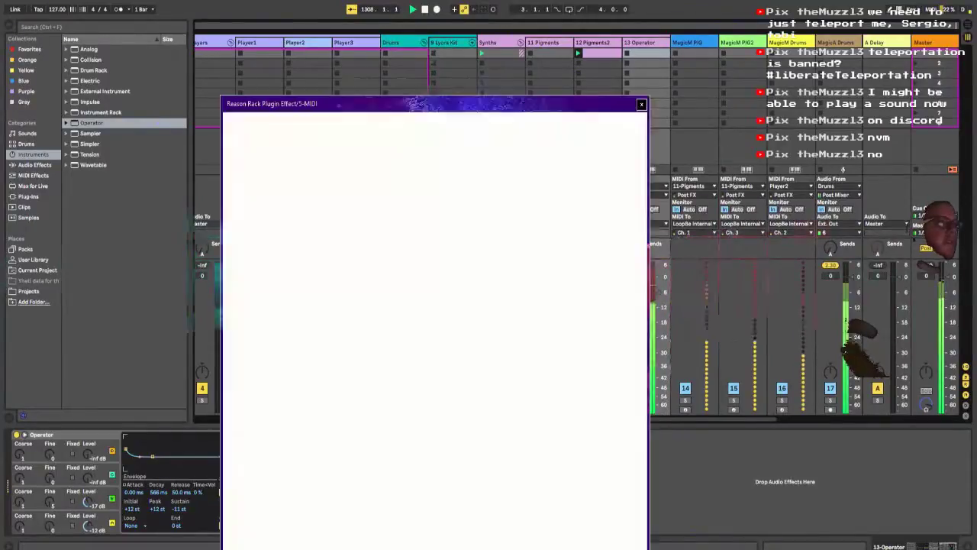
click(296, 42)
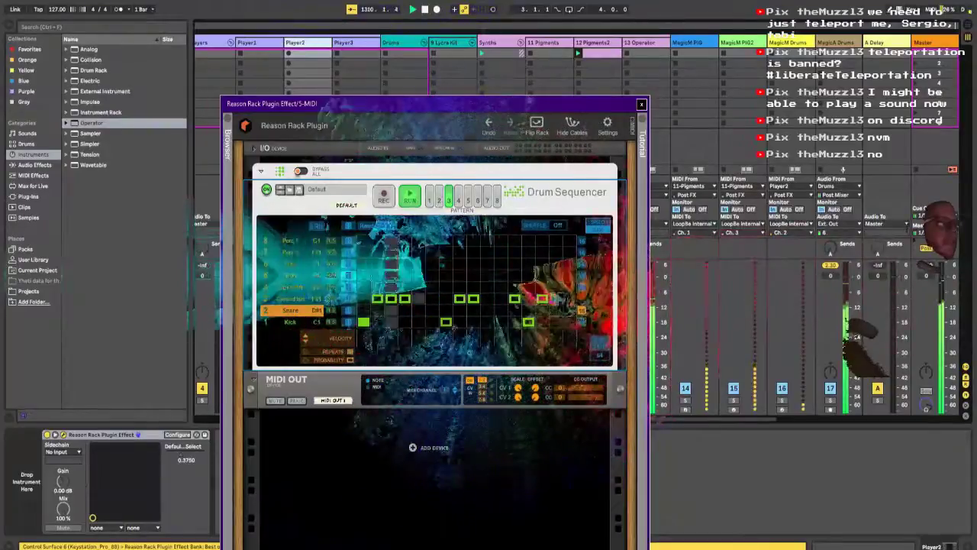
drag(548, 109, 277, 201)
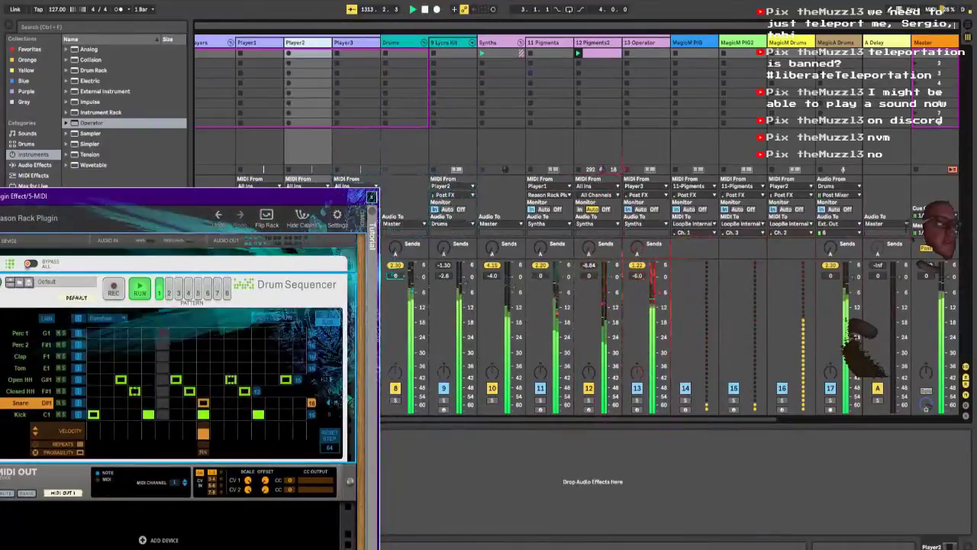
drag(269, 203, 313, 105)
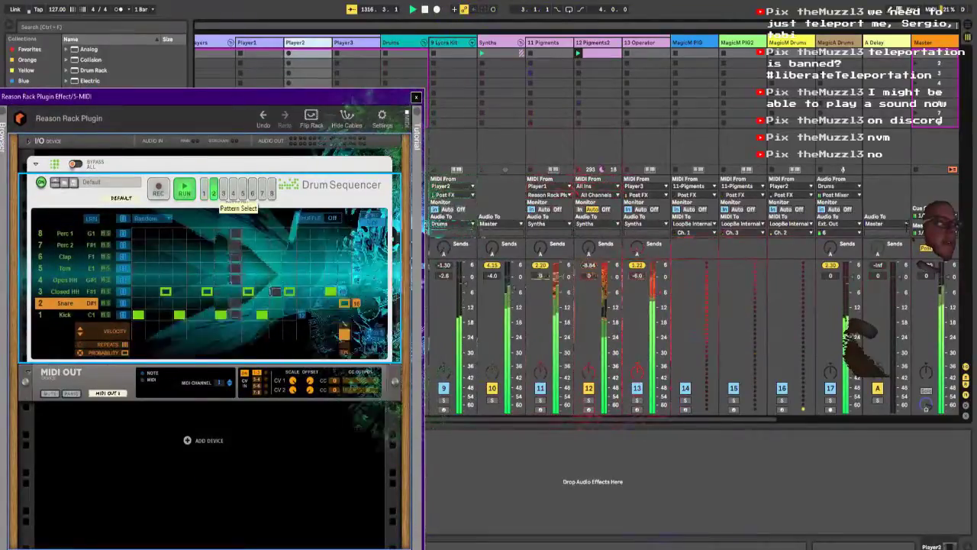
click(233, 193)
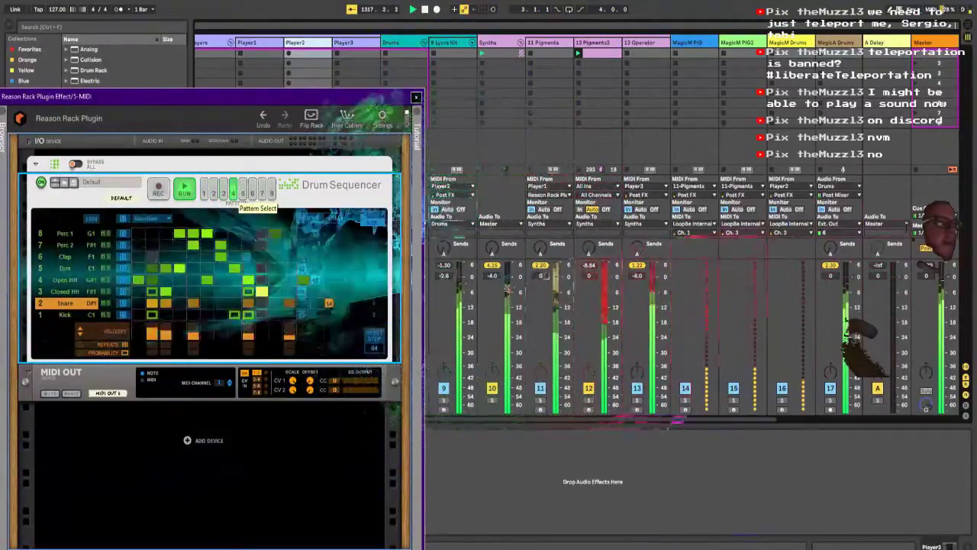
click(242, 192)
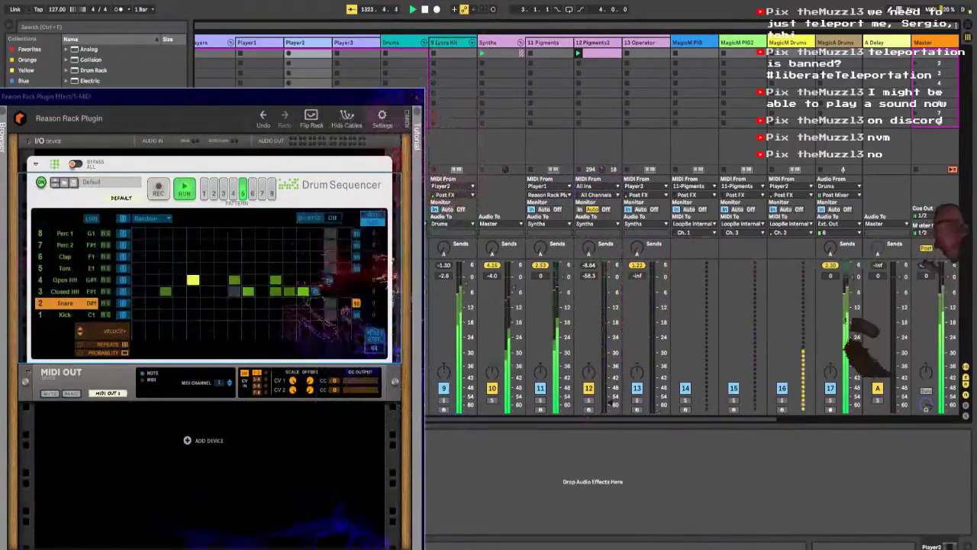
Step: Switch the Drum Sequencer down through patterns 3 and 2 to pattern 1, repositioning its window along the way
drag(352, 104, 299, 52)
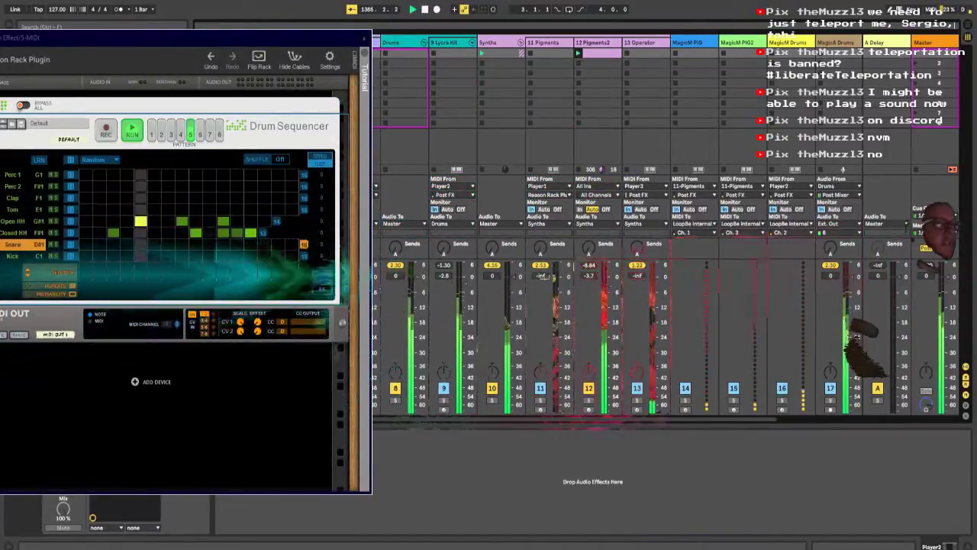
click(171, 134)
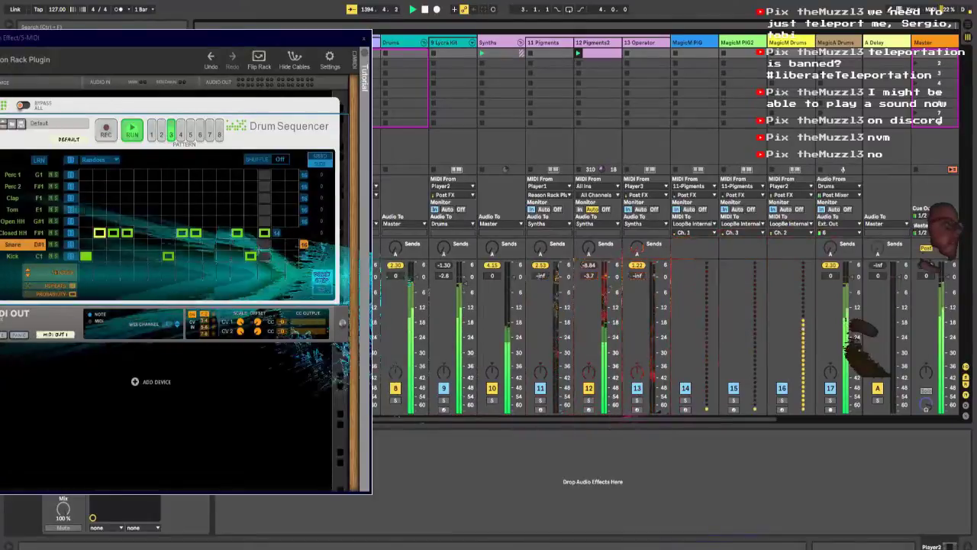
click(161, 133)
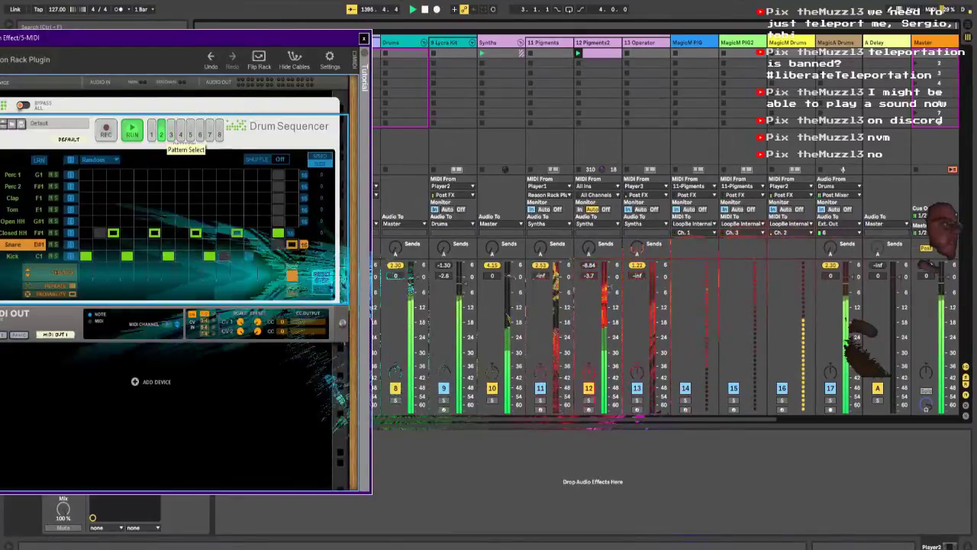
drag(200, 38, 258, 11)
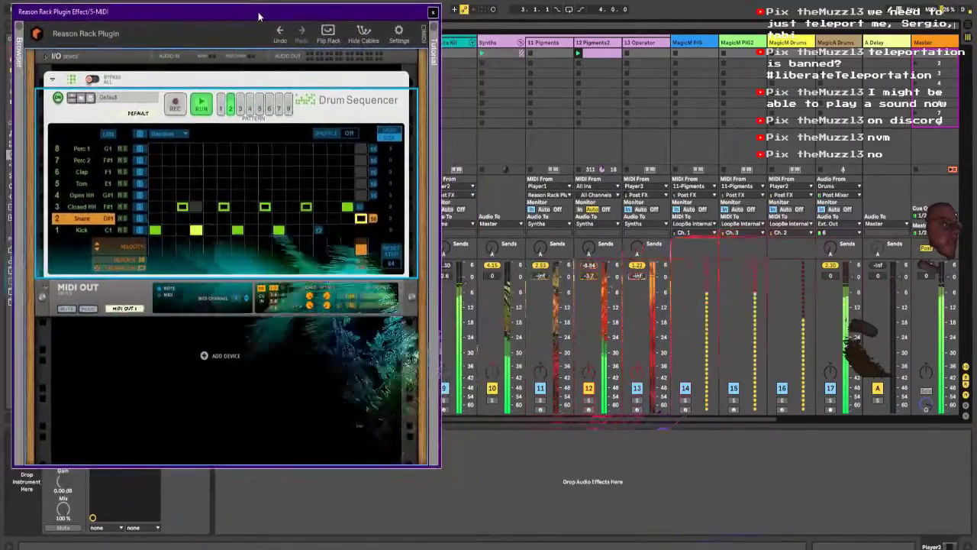
click(221, 108)
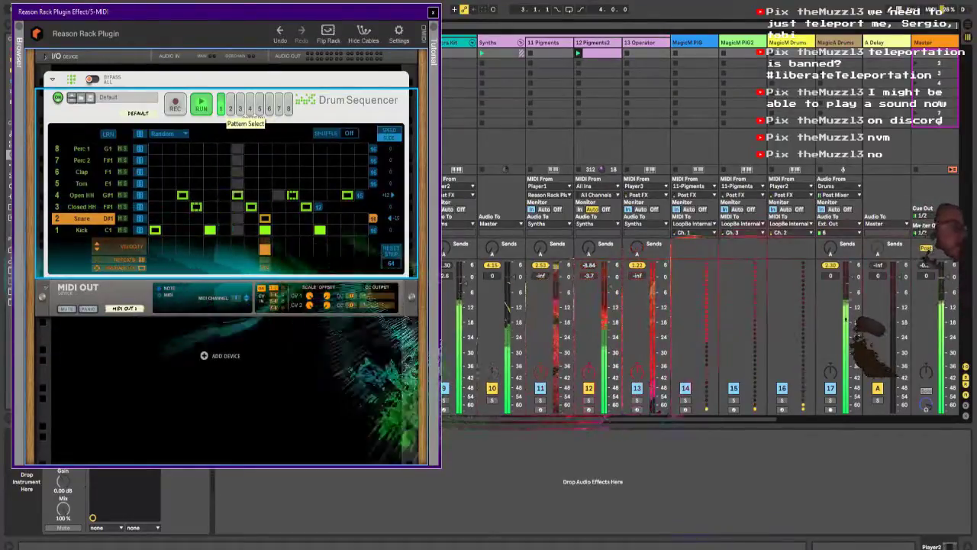
Step: Advance the Drum Sequencer from pattern 3 through to the empty pattern 7, and set the Pigments2 volume to -5.4 dB
click(240, 107)
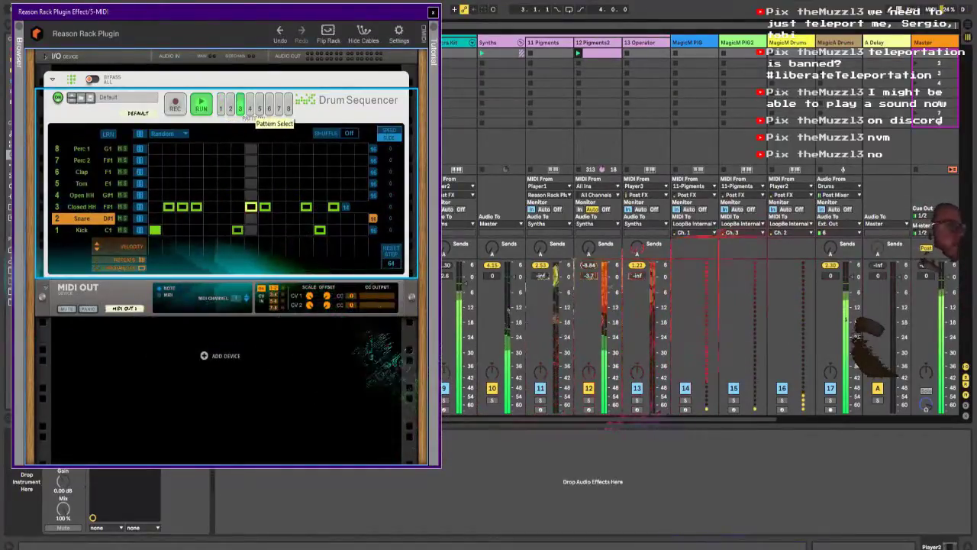
click(249, 108)
click(260, 108)
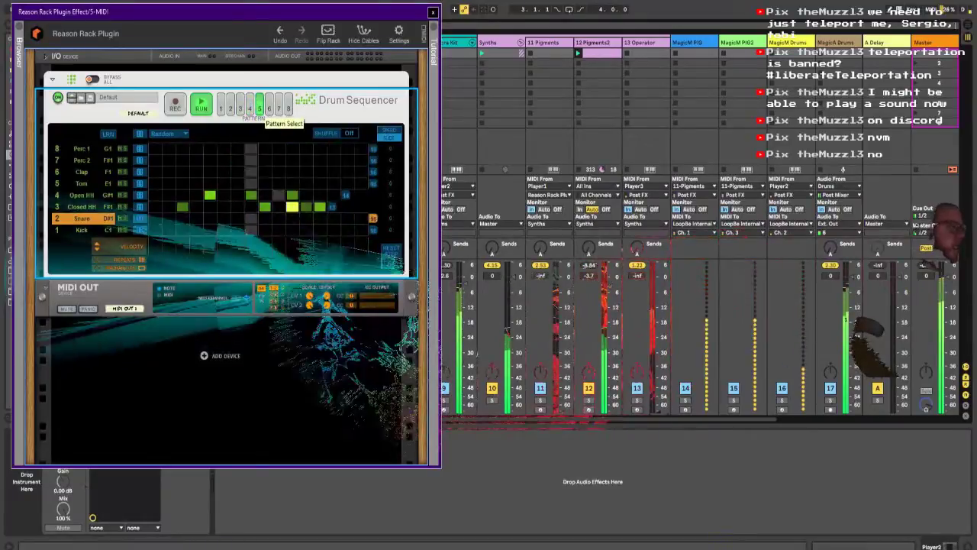
click(269, 108)
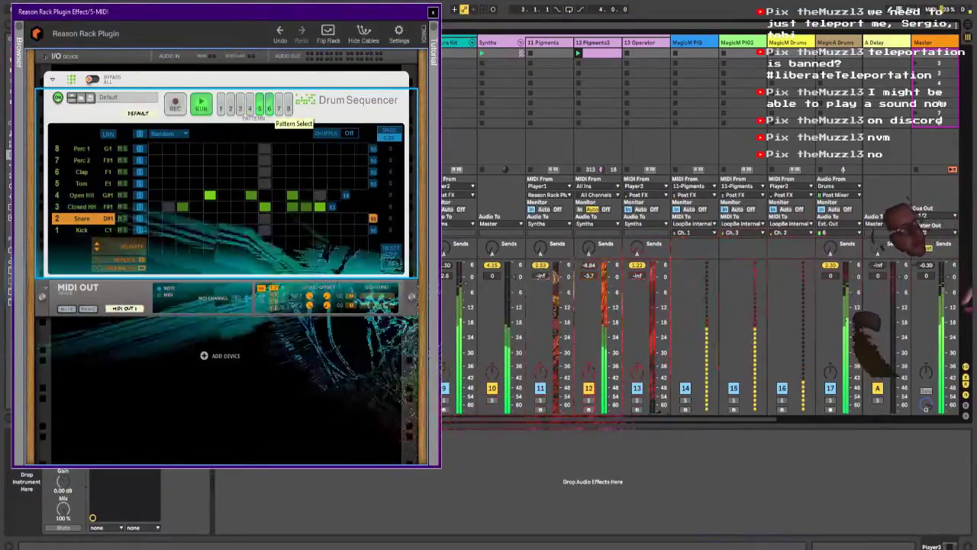
click(279, 108)
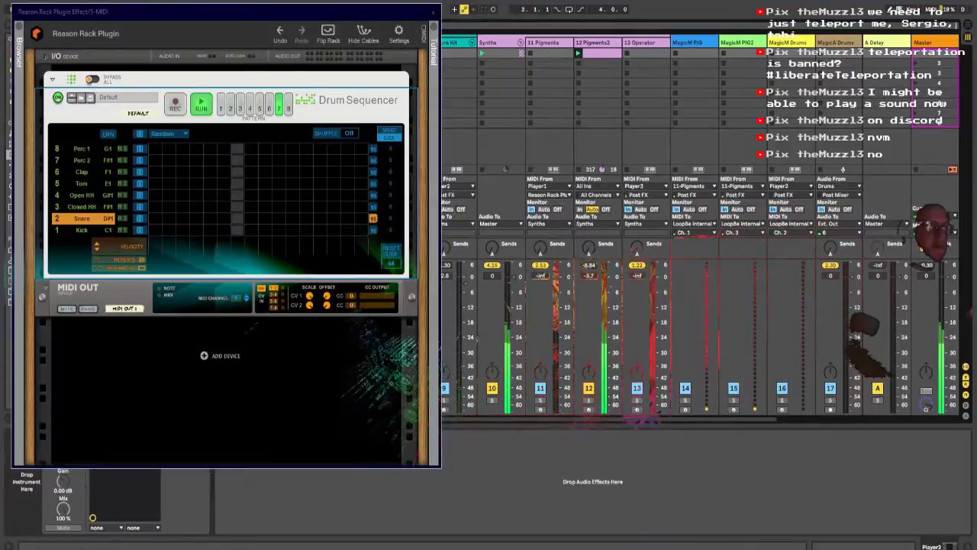
drag(598, 285, 597, 282)
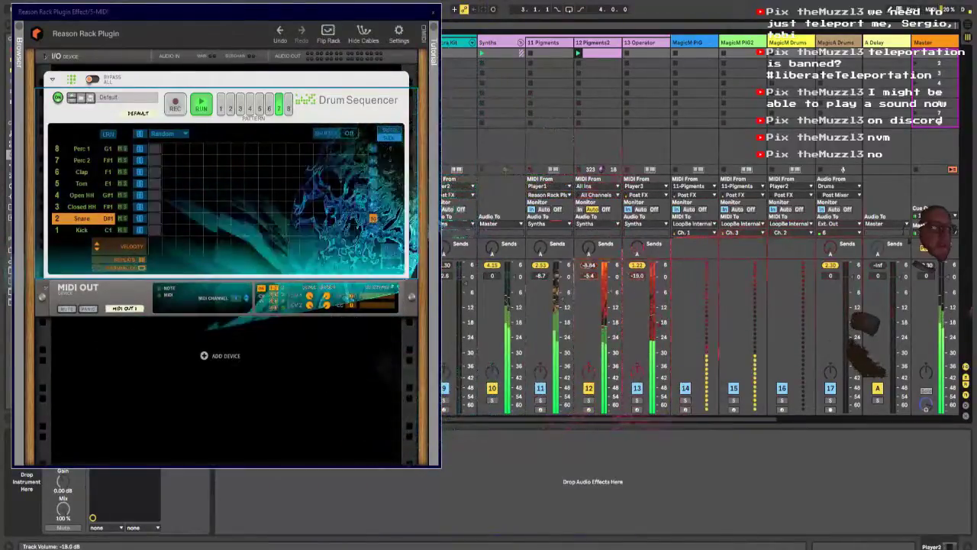
Step: Check the list of available audio playback devices in the system volume control
click(887, 548)
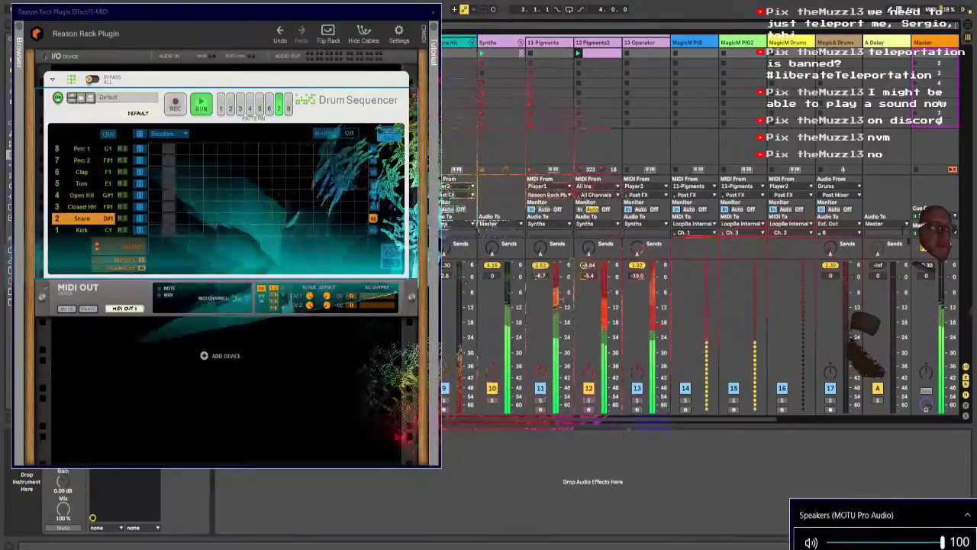
click(877, 515)
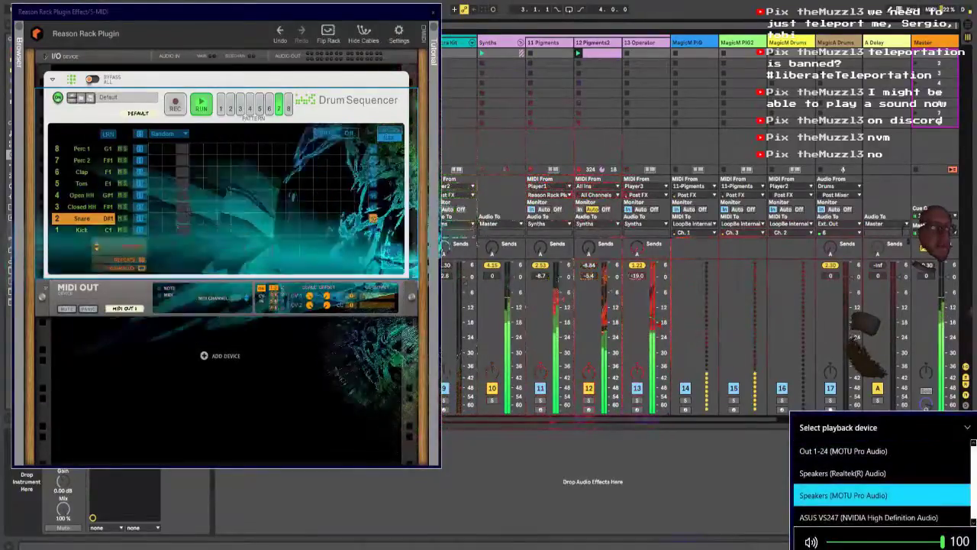
key(Escape)
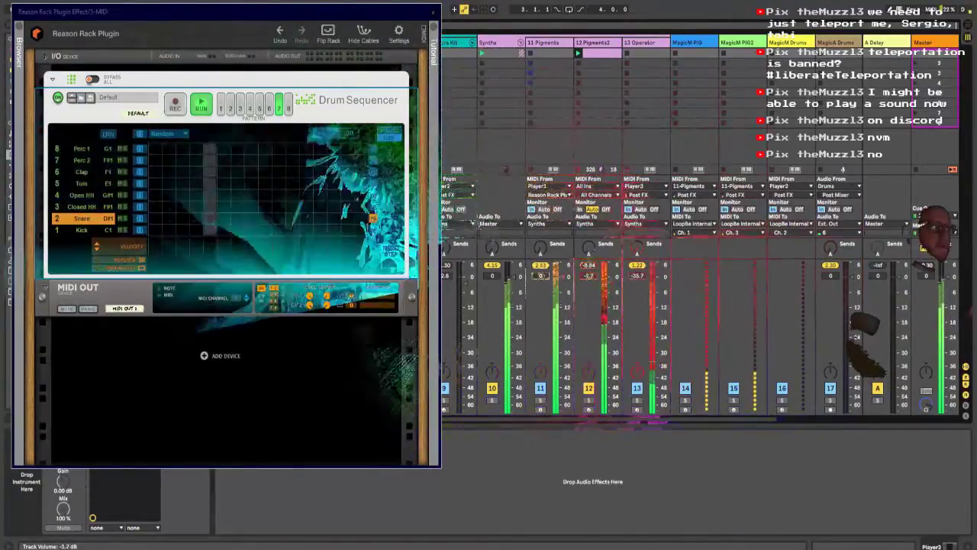
scroll(653, 229, left, 3)
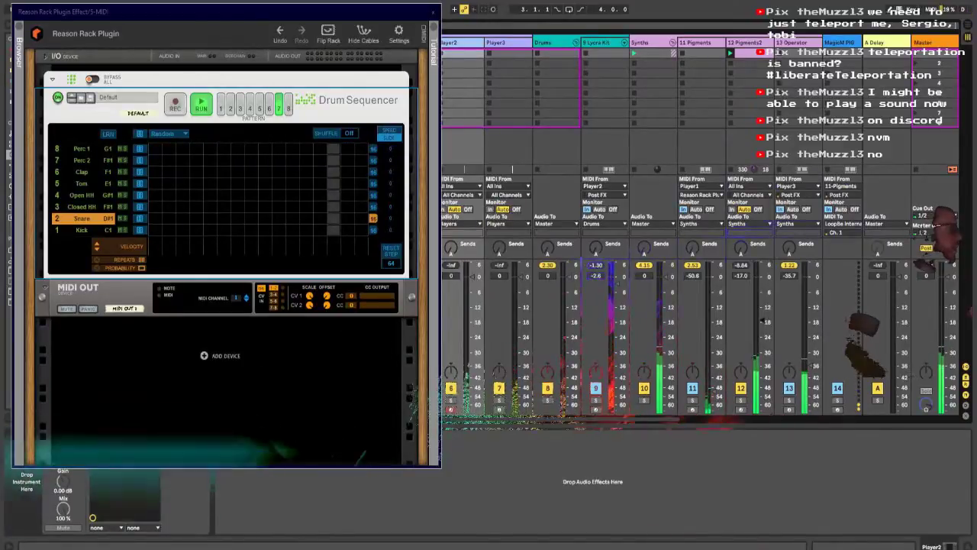
drag(0, 192, 0, 115)
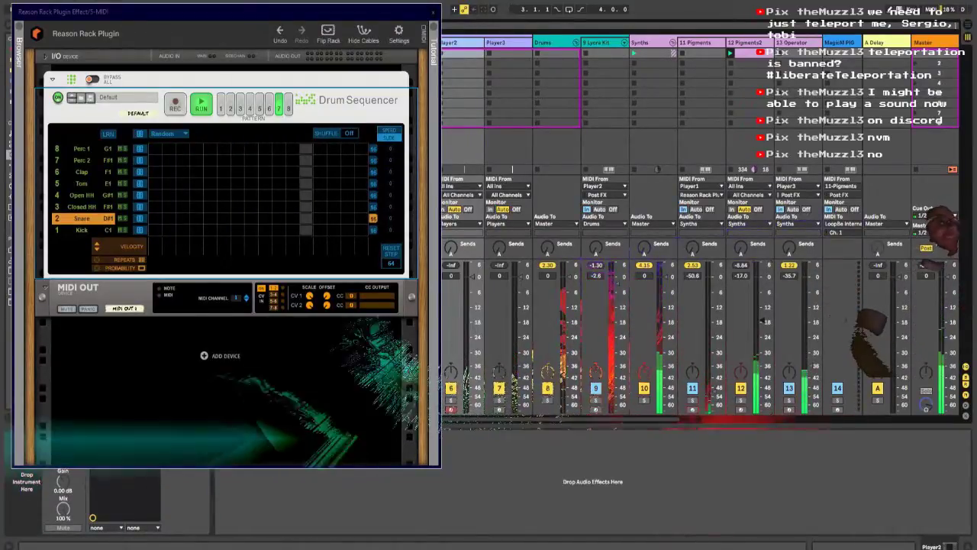
drag(294, 11, 576, 43)
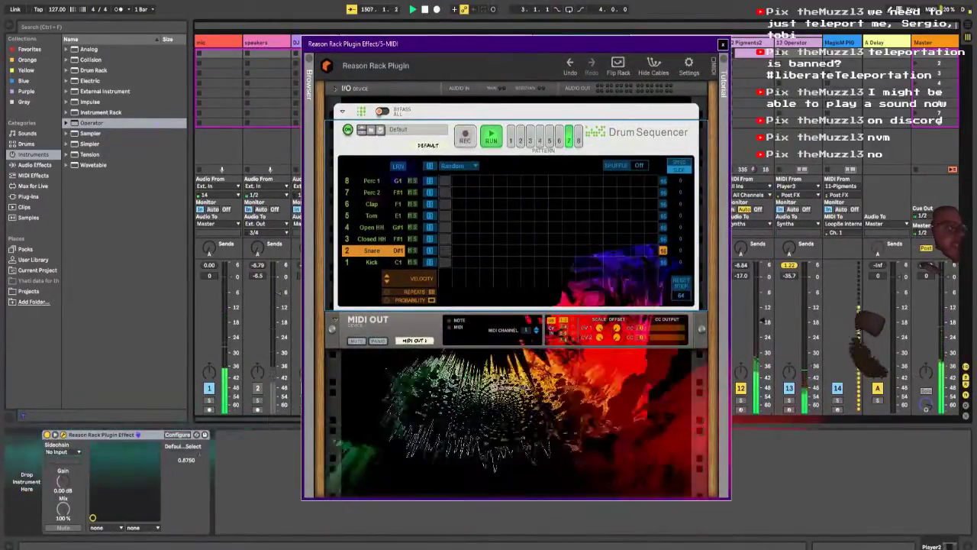
drag(375, 43, 79, 15)
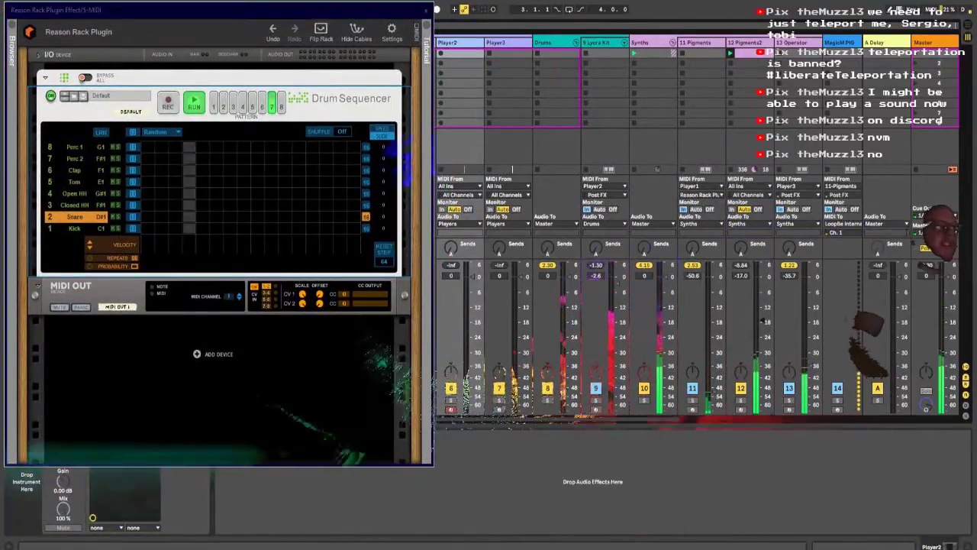
drag(324, 12, 294, 20)
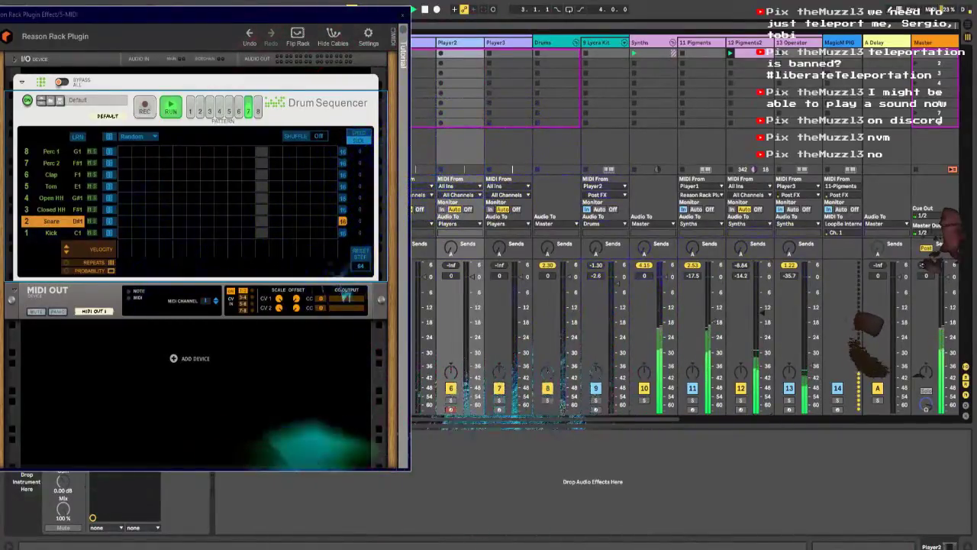
Step: Move the Drum Sequencer window off the device browser and over the middle of the mixer
key(alt+Tab)
key(alt+Tab)
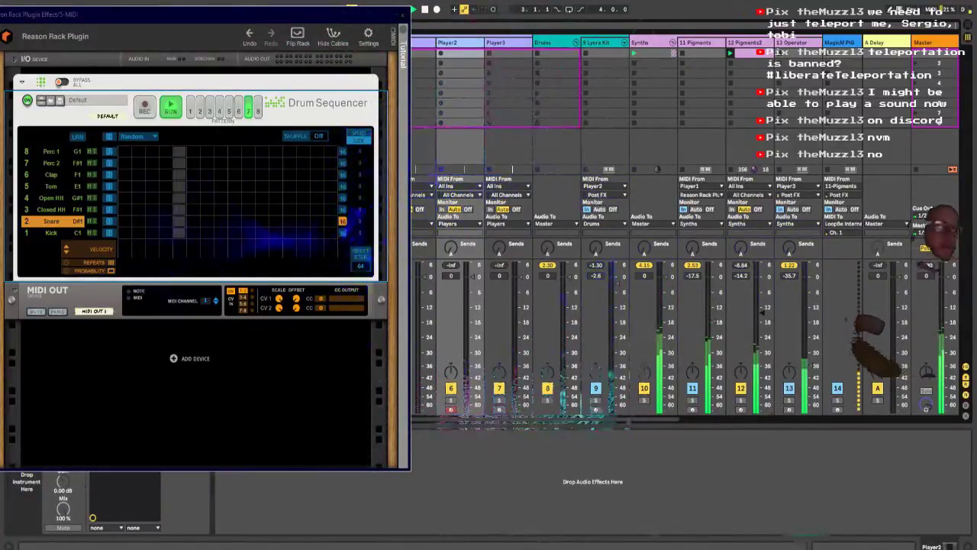
drag(167, 11, 188, 25)
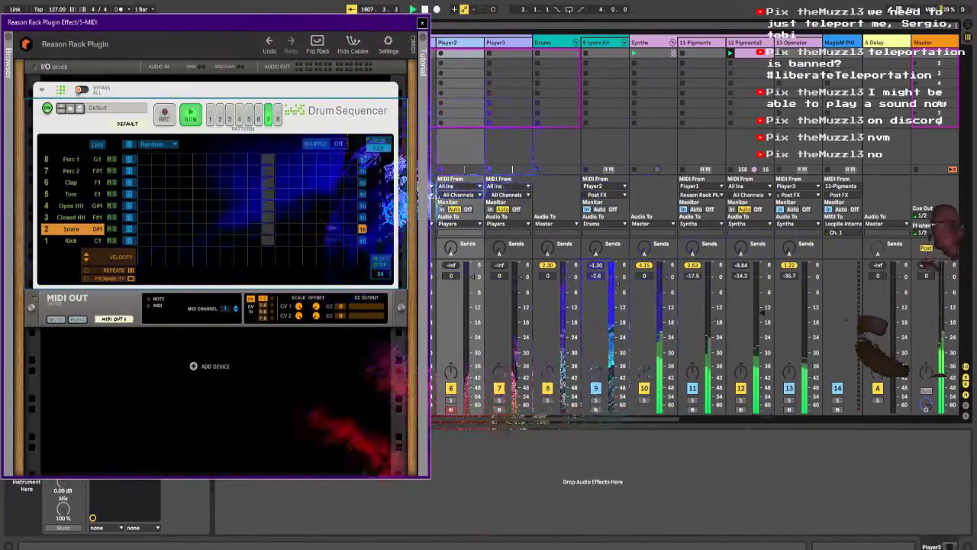
drag(185, 22, 185, 26)
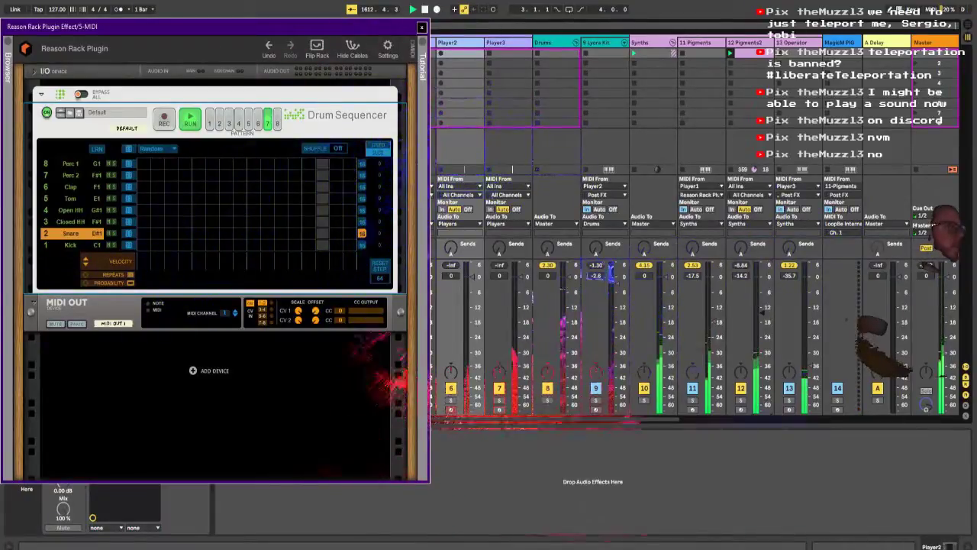
drag(191, 28, 374, 29)
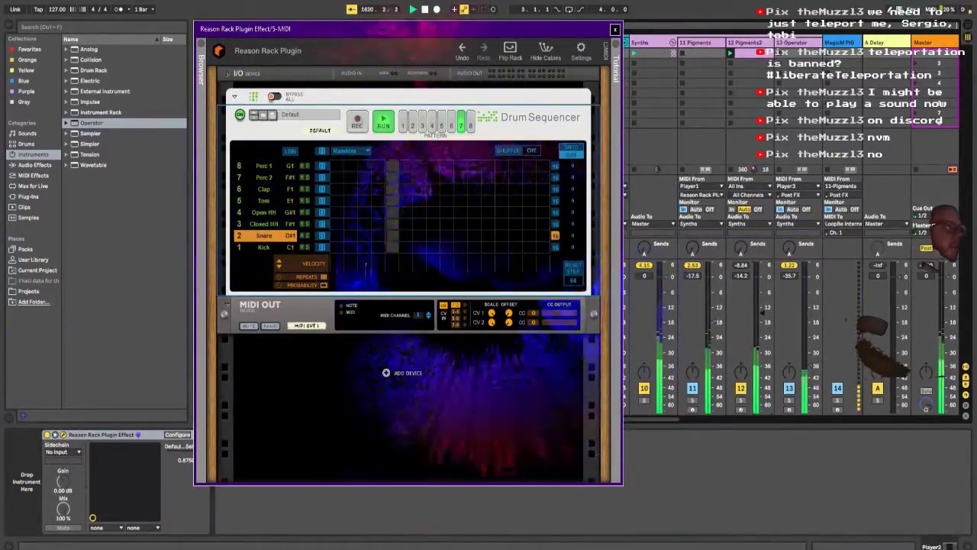
drag(409, 29, 427, 27)
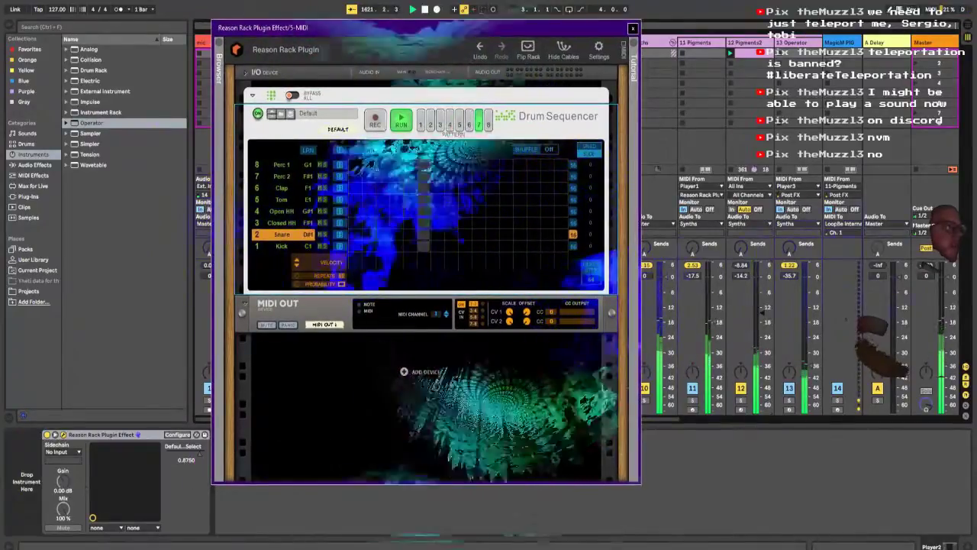
Step: Narrow the device browser and shift the Drum Sequencer window so the Synths track's mixer strip is uncovered
drag(189, 153, 163, 152)
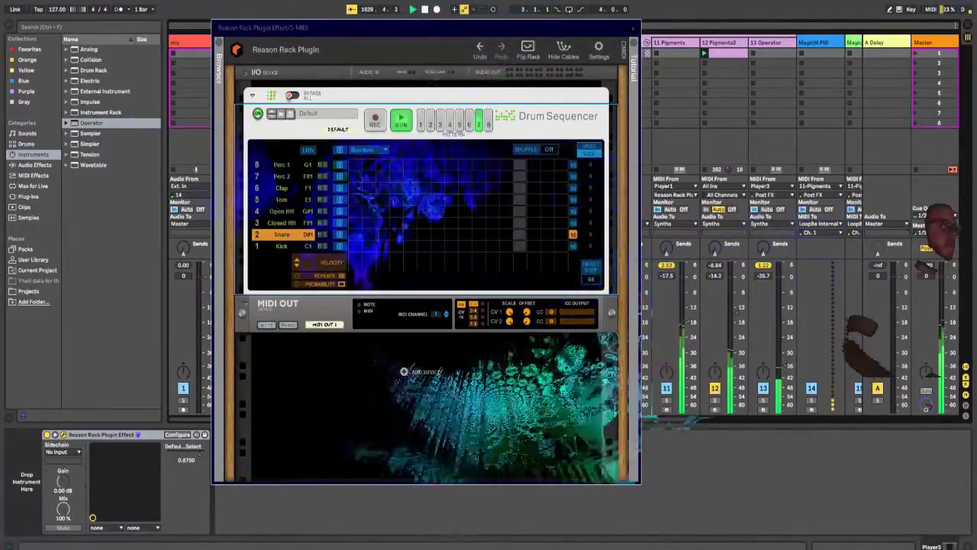
mouse_move(165, 229)
mouse_down()
mouse_move(741, 229)
mouse_move(73, 229)
mouse_move(167, 229)
mouse_up()
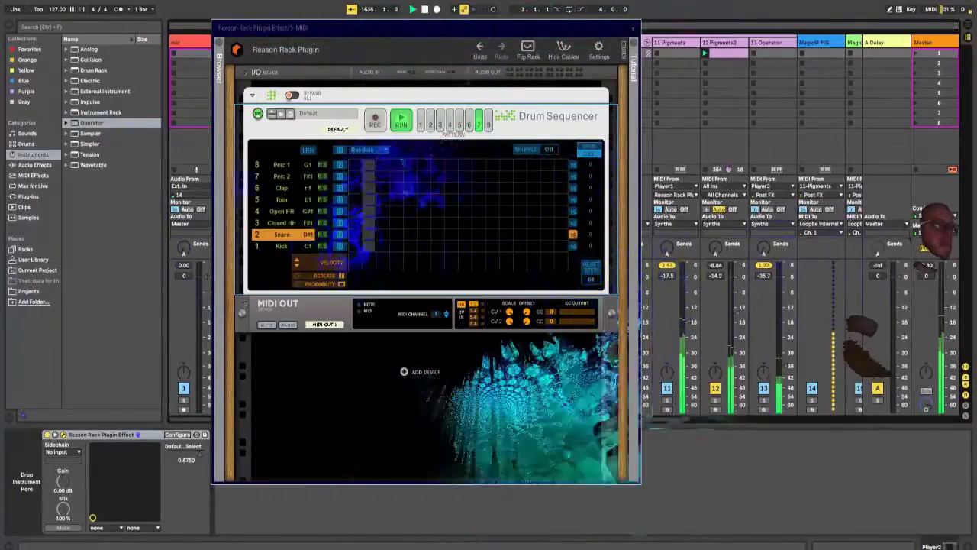
drag(521, 29, 478, 28)
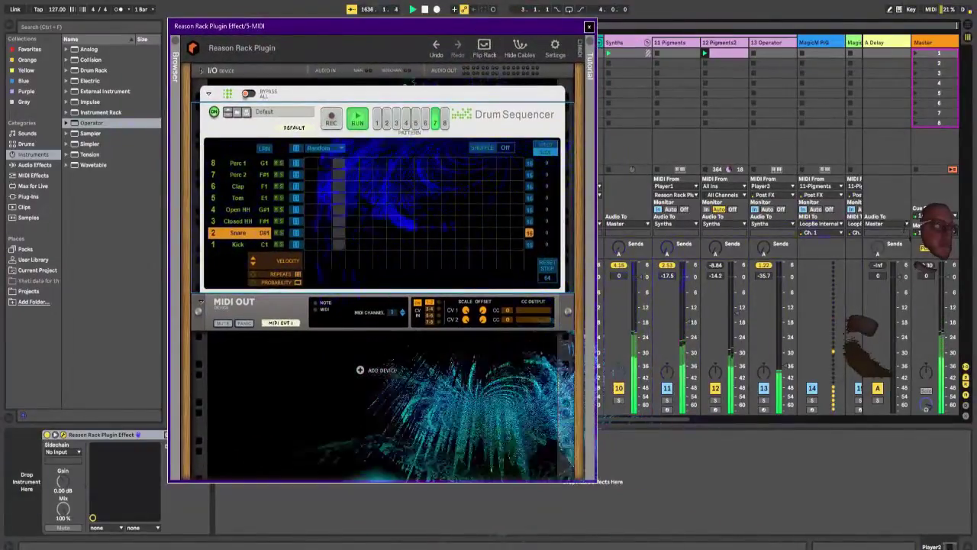
Step: Ride the synth track volumes, bringing Pigments2 to -9.6 dB and Operator to -27.2 dB
drag(783, 365, 784, 343)
drag(786, 307, 784, 303)
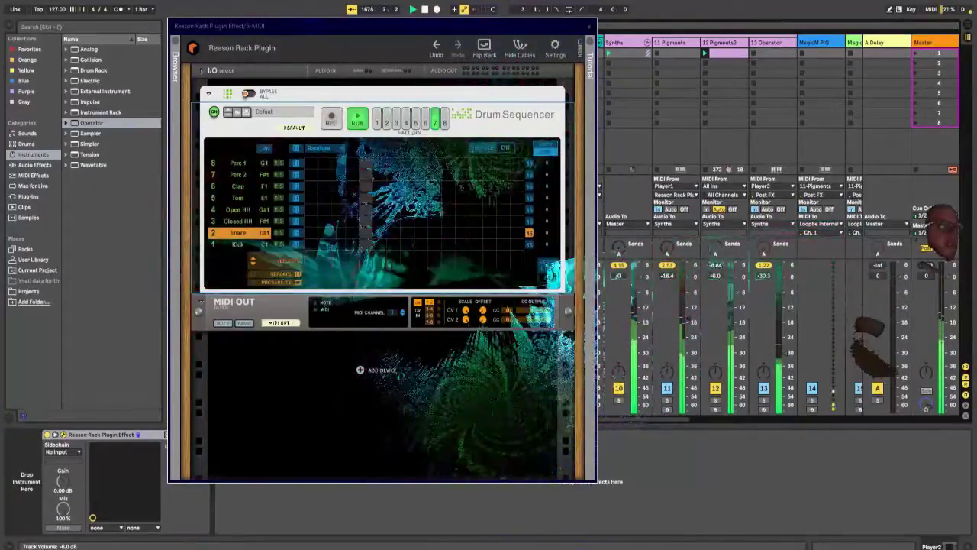
drag(737, 293, 737, 314)
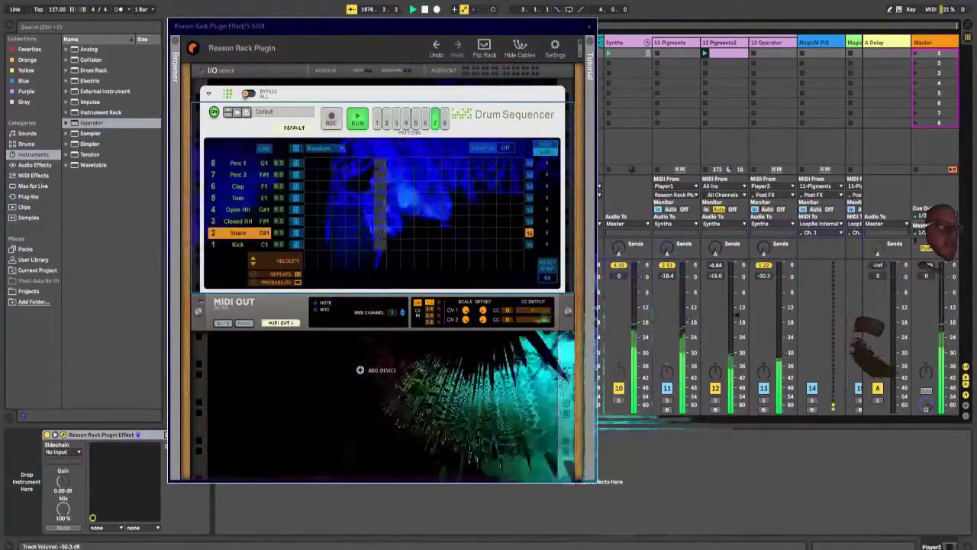
drag(783, 352, 783, 341)
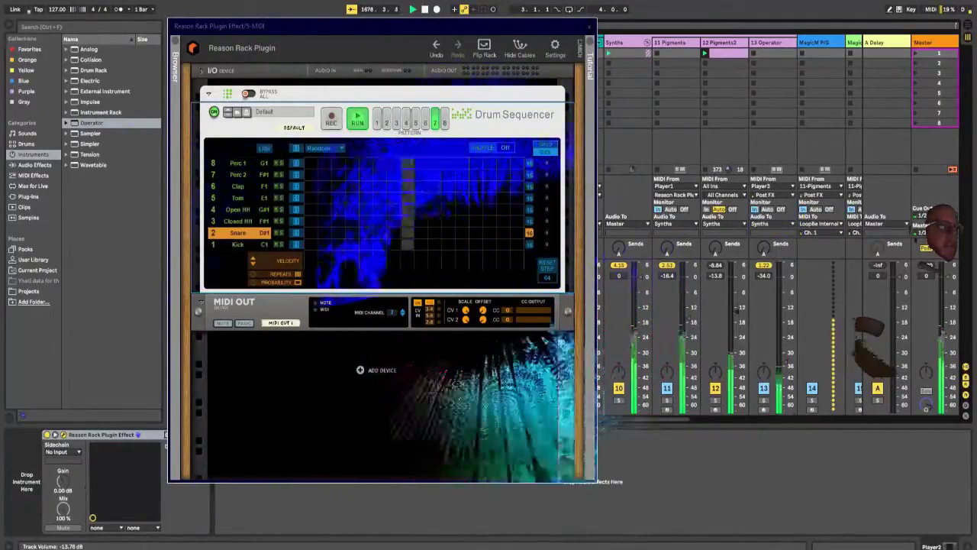
drag(737, 312, 737, 301)
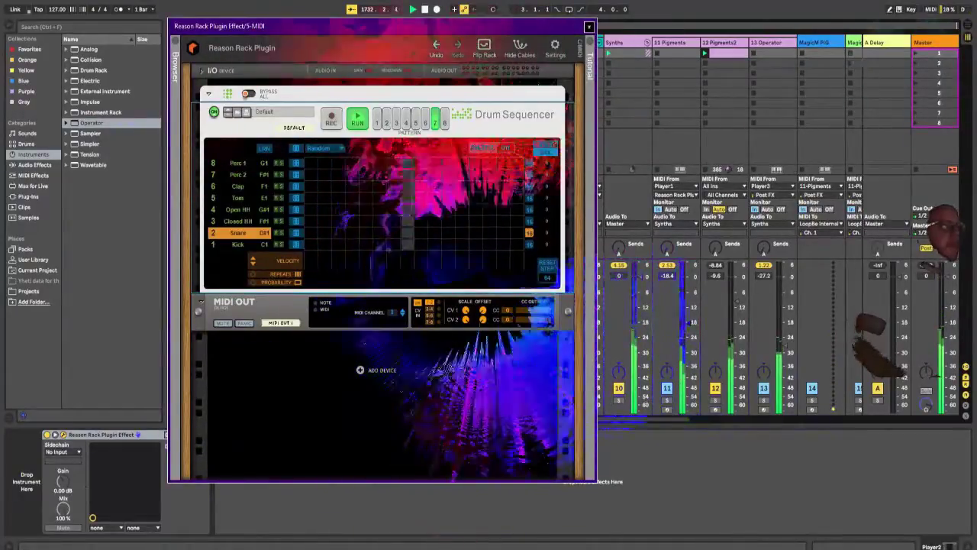
mouse_move(424, 28)
mouse_down()
mouse_move(492, 32)
mouse_move(423, 29)
mouse_up()
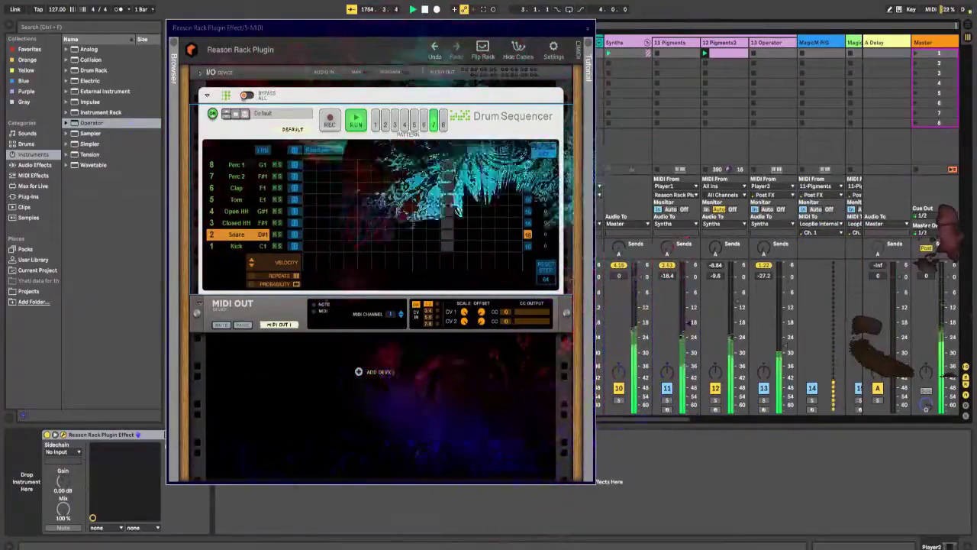
drag(7, 86, 976, 230)
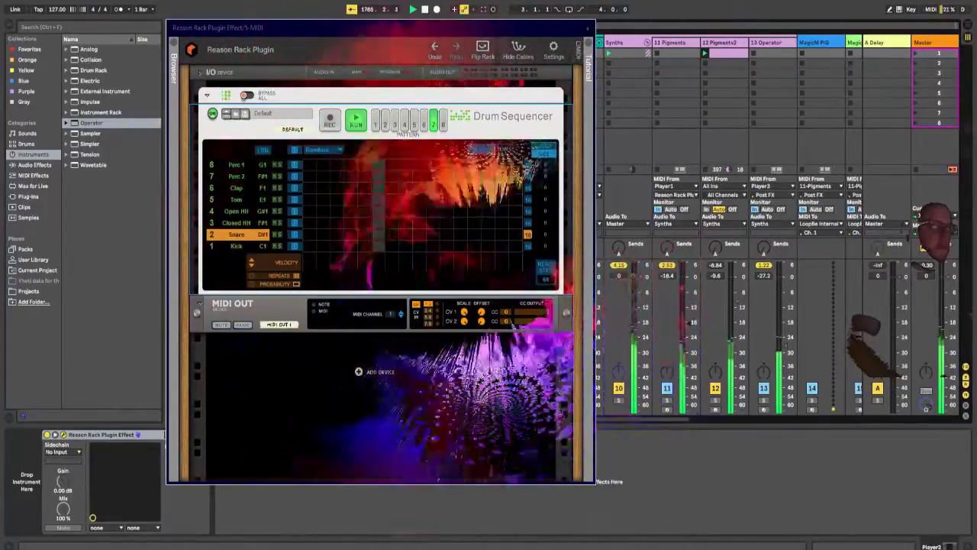
Step: Switch to the game Swarmlake, get past its title screen and bring up the main menu
key(alt+Tab)
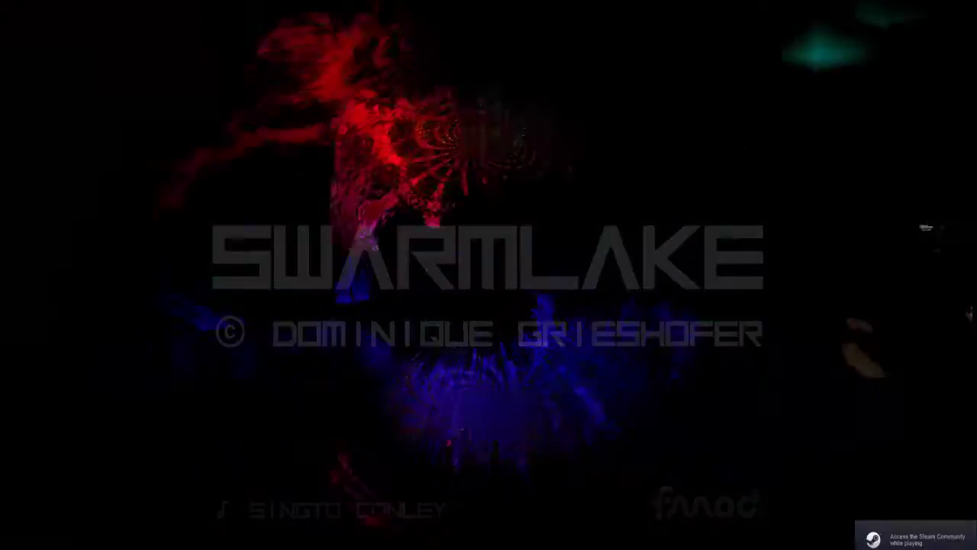
key(space)
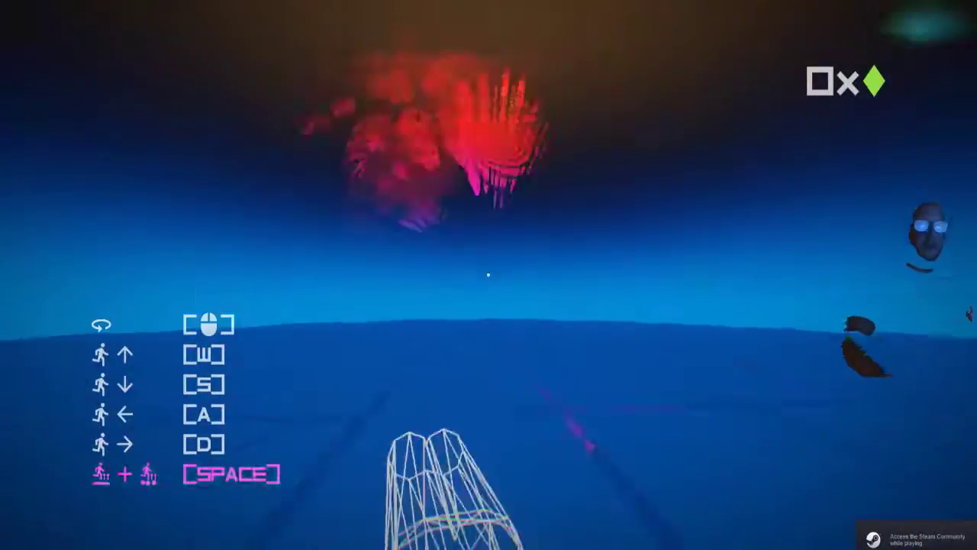
key(Escape)
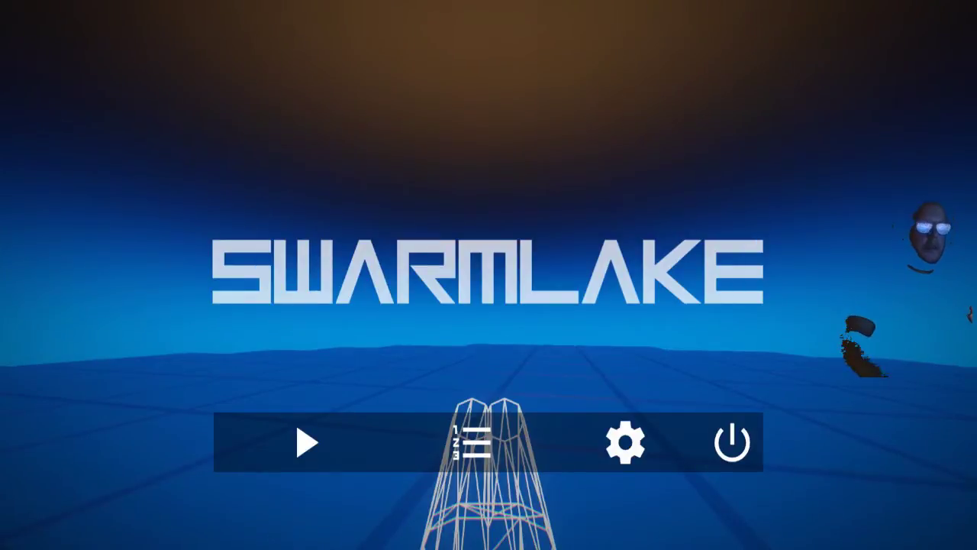
Step: Lower Swarmlake's sound volume to 4, turn down its music volume as well, and leave the settings
click(626, 442)
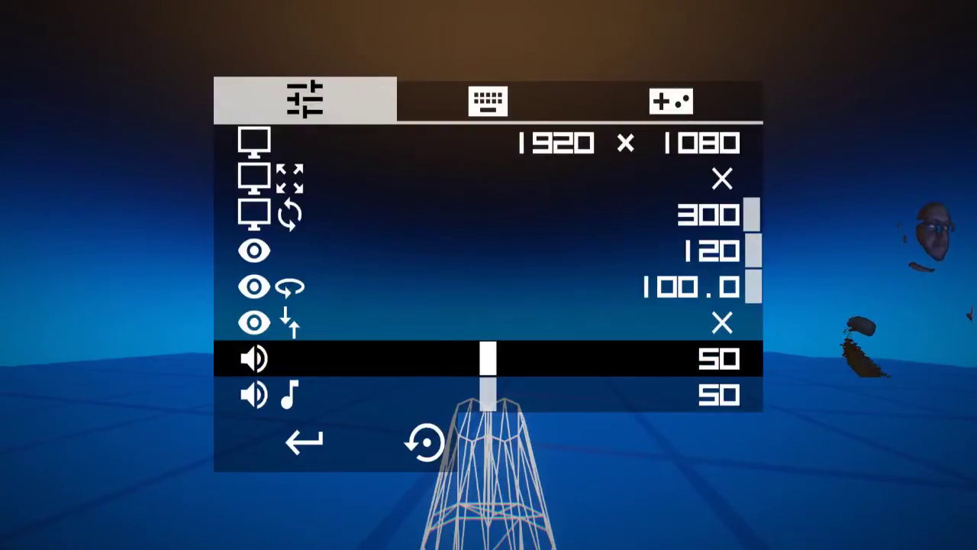
key(Left)
key(Down)
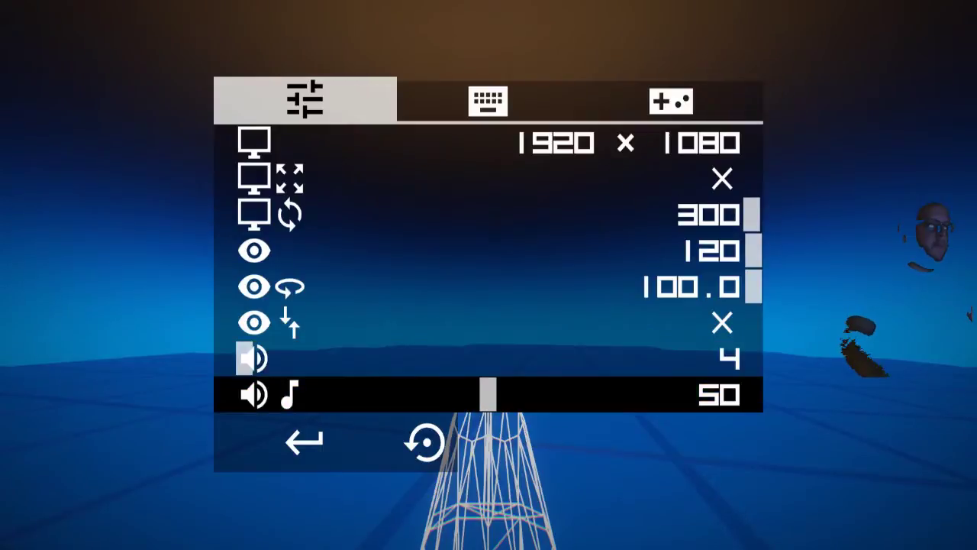
key(Left)
key(Escape)
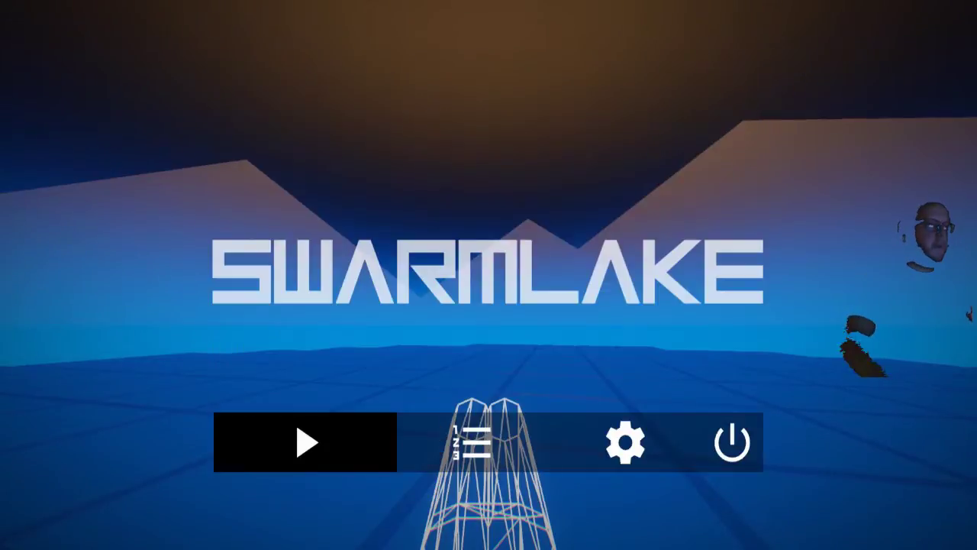
Step: Start a Swarmlake run and begin a new one from the leaderboard after each run ends
key(Return)
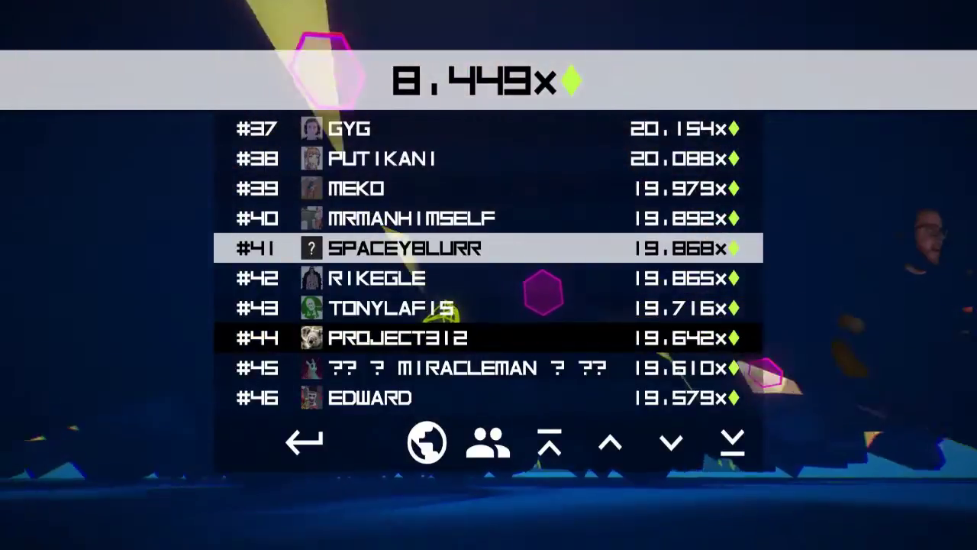
click(305, 443)
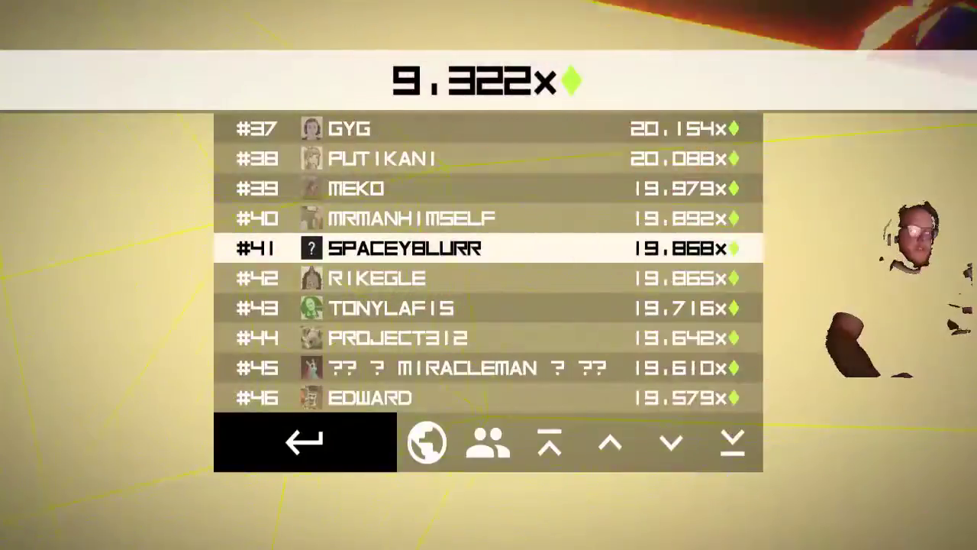
key(Return)
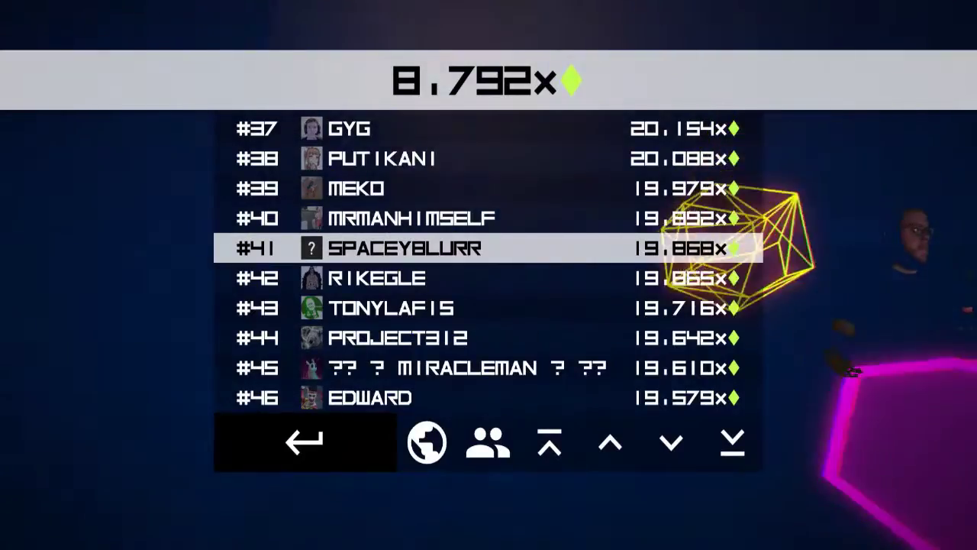
key(Return)
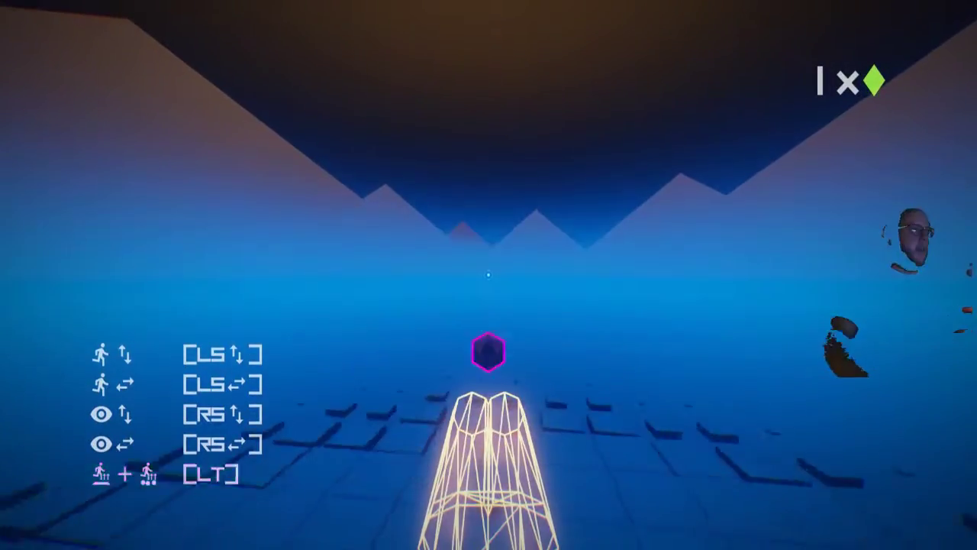
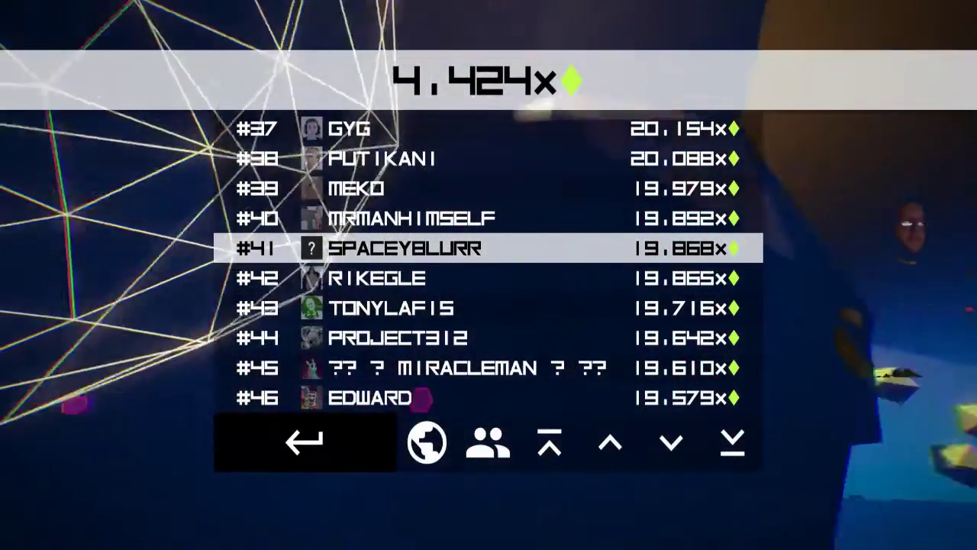
Step: Begin a new run from the leaderboard and keep firing at the swarming enemies and their yellow chains until the run ends
key(Return)
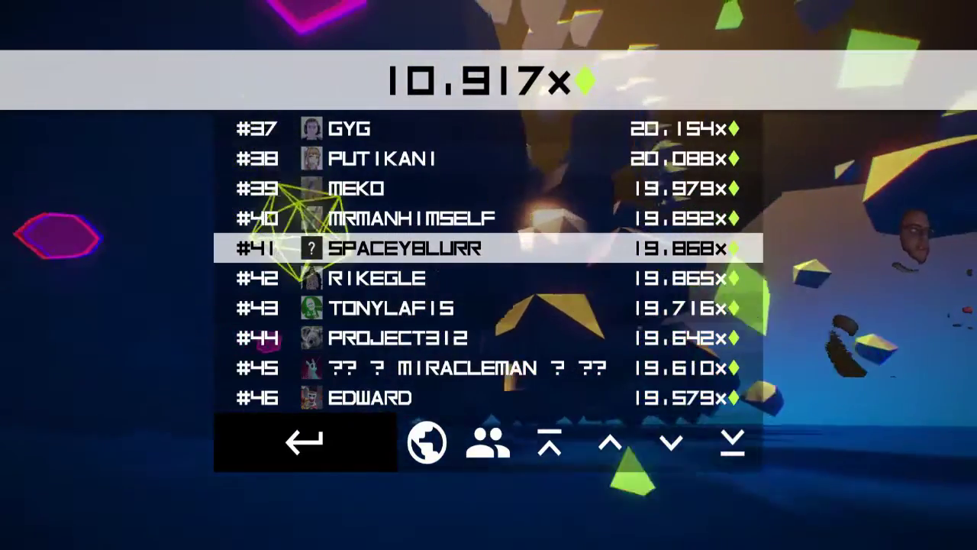
key(Return)
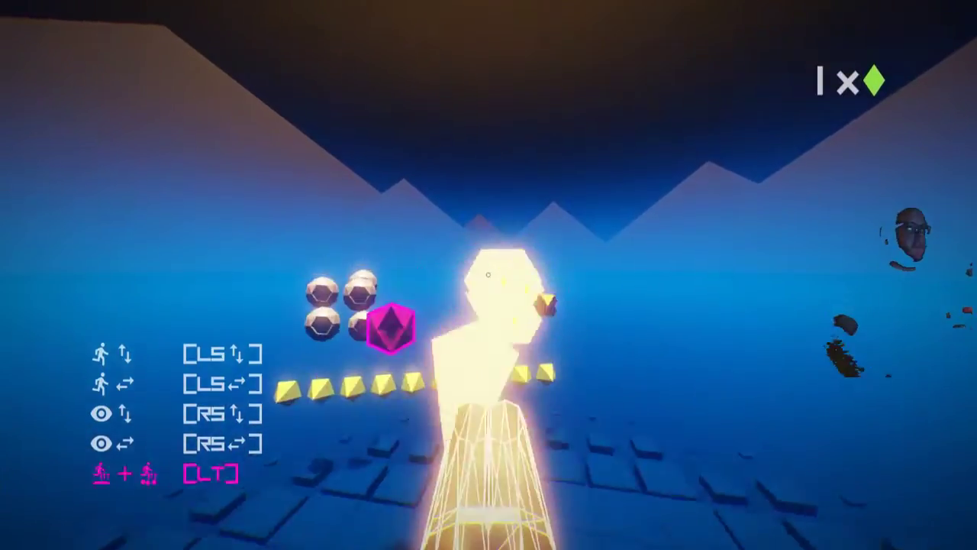
click(488, 275)
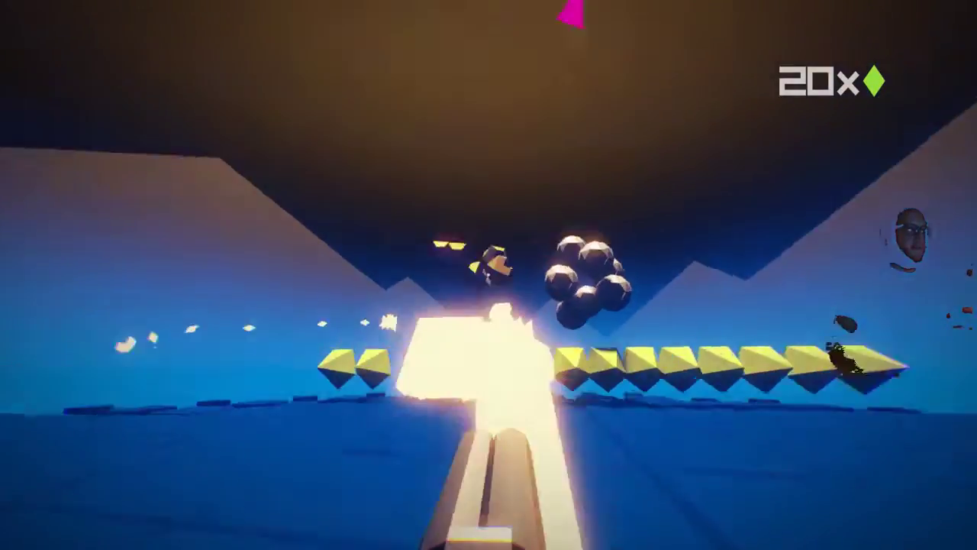
click(488, 274)
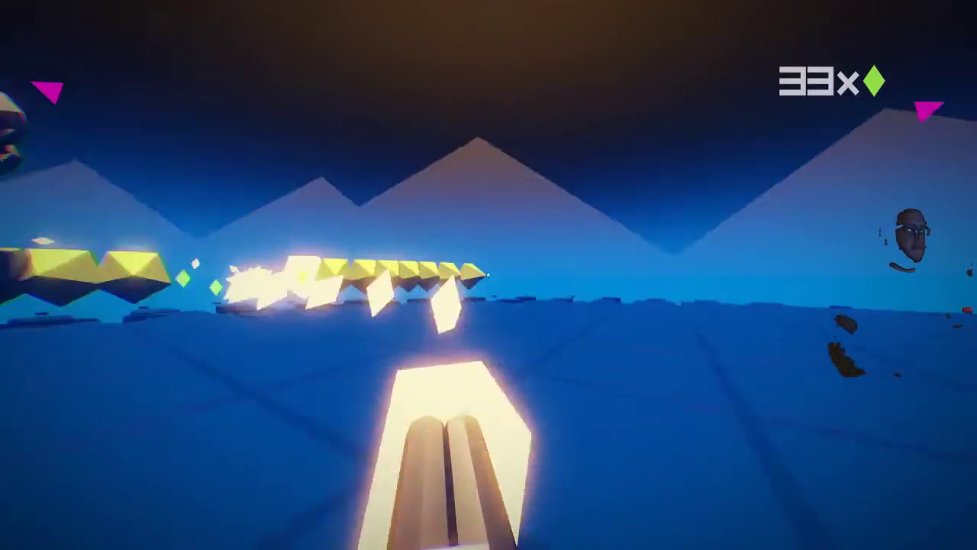
click(489, 274)
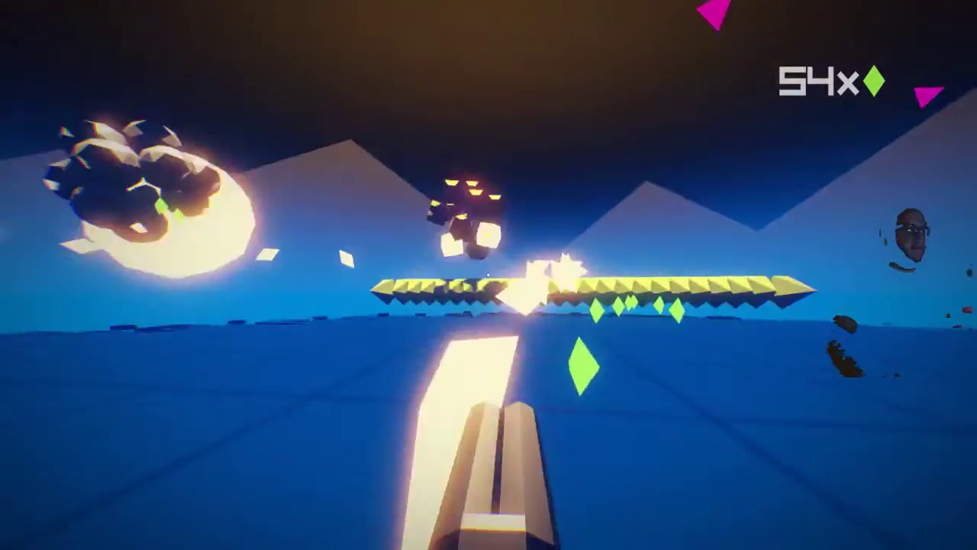
click(488, 275)
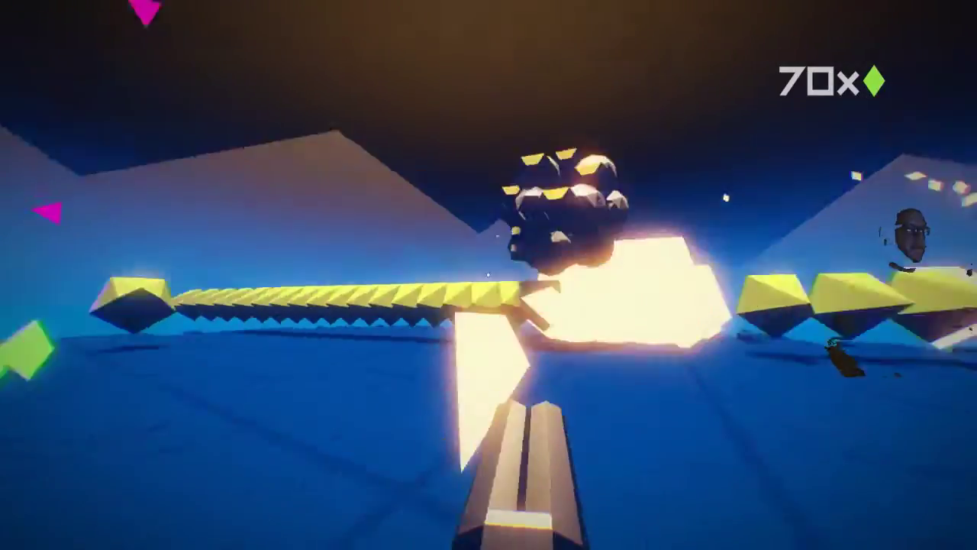
click(488, 275)
click(488, 274)
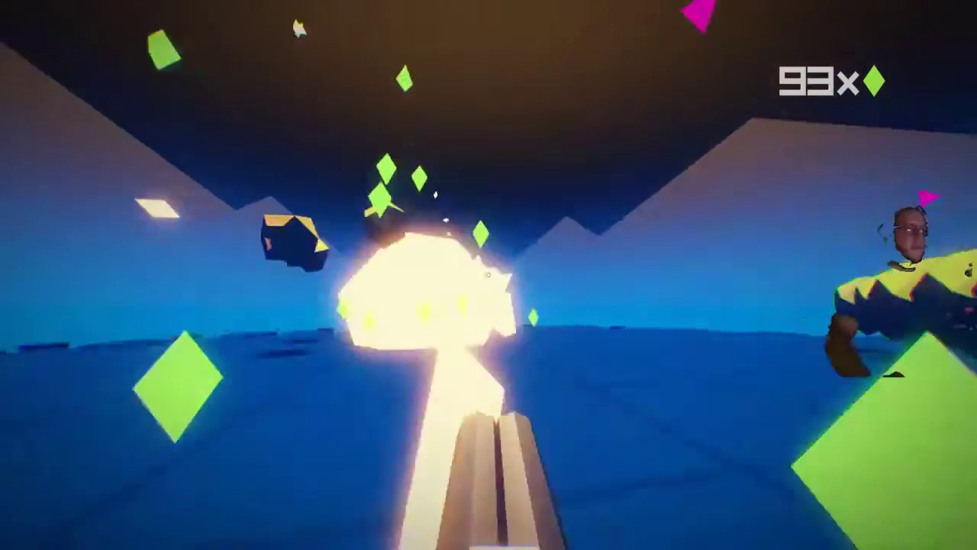
click(488, 275)
click(488, 275)
click(489, 274)
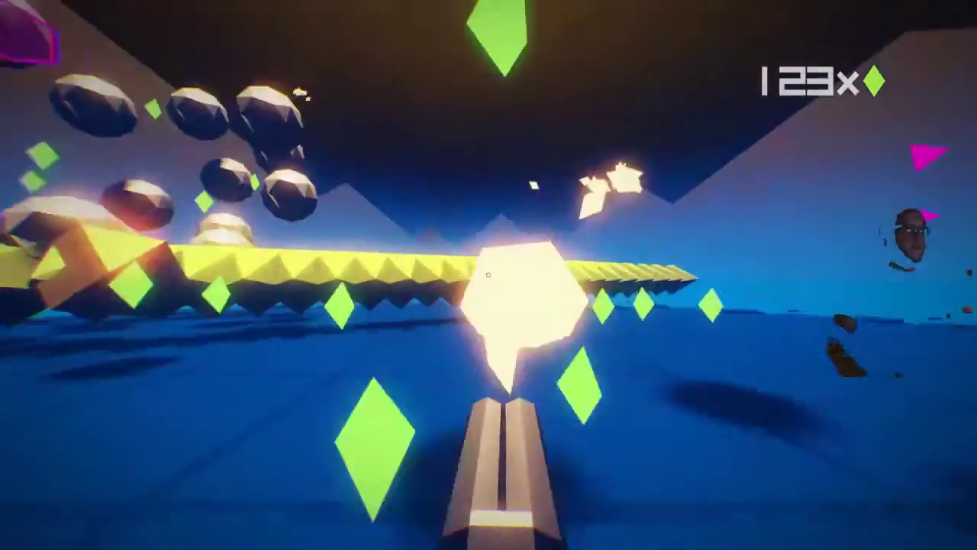
click(489, 275)
click(489, 275)
click(488, 274)
click(489, 275)
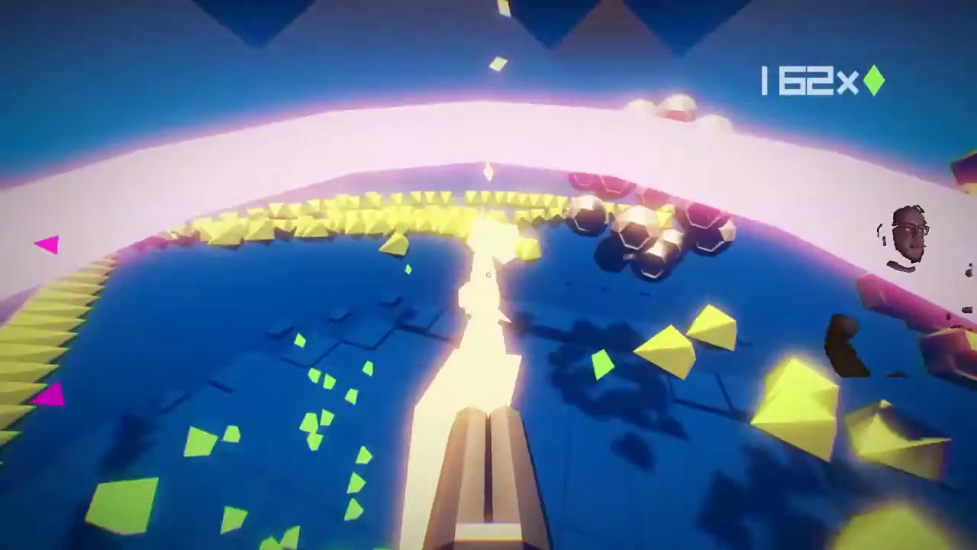
click(488, 275)
click(489, 274)
click(488, 275)
click(489, 275)
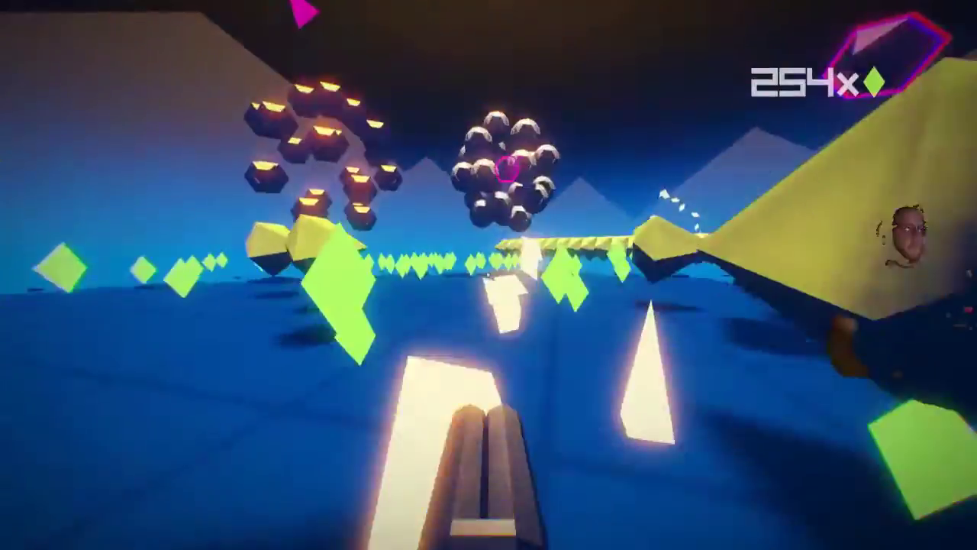
click(488, 275)
click(489, 274)
click(488, 275)
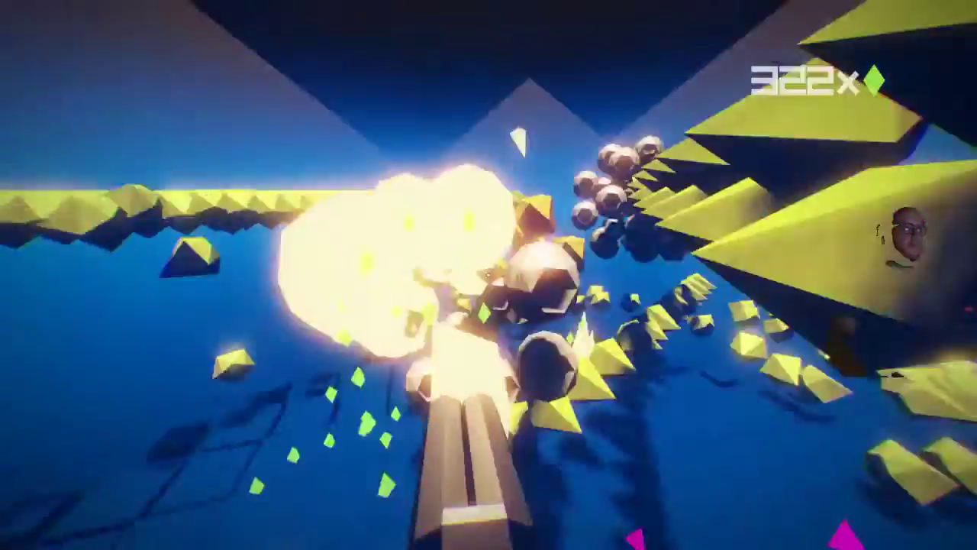
click(488, 275)
click(488, 275)
click(488, 274)
click(489, 275)
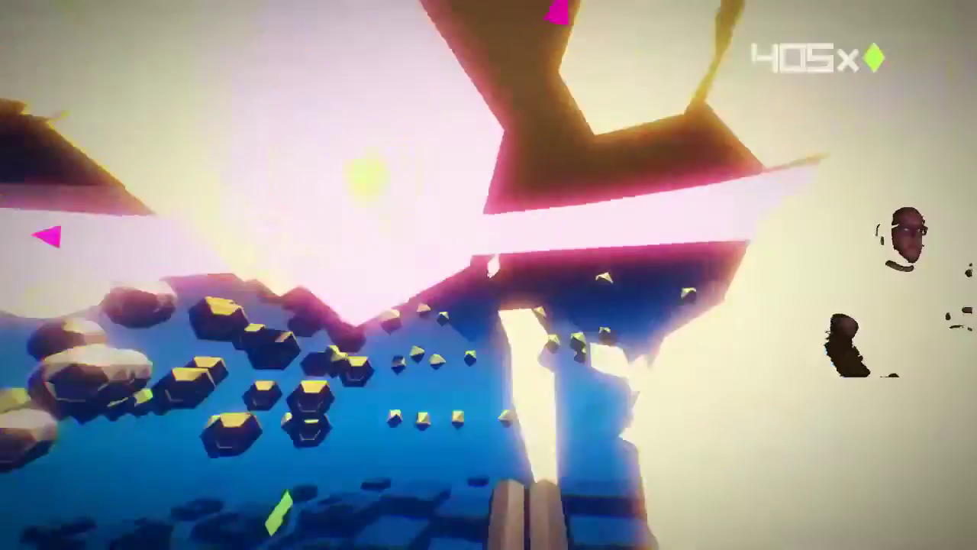
click(488, 274)
click(488, 275)
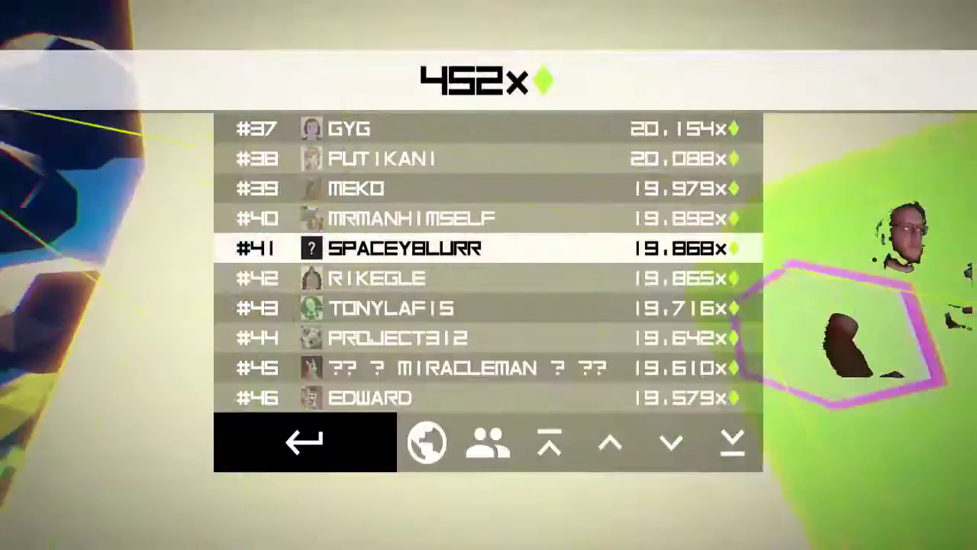
Step: Restart from the leaderboard and shoot the first enemies of the fresh run
key(Return)
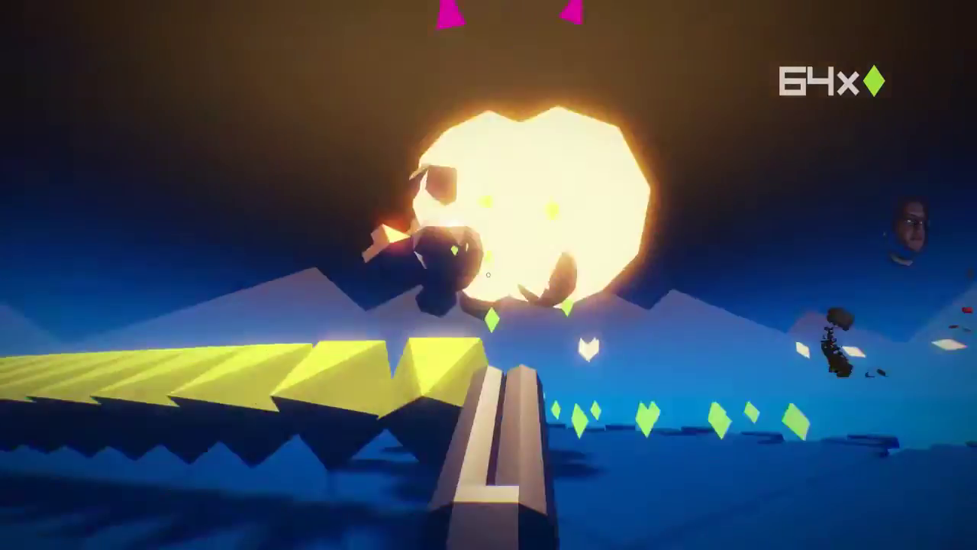
click(488, 274)
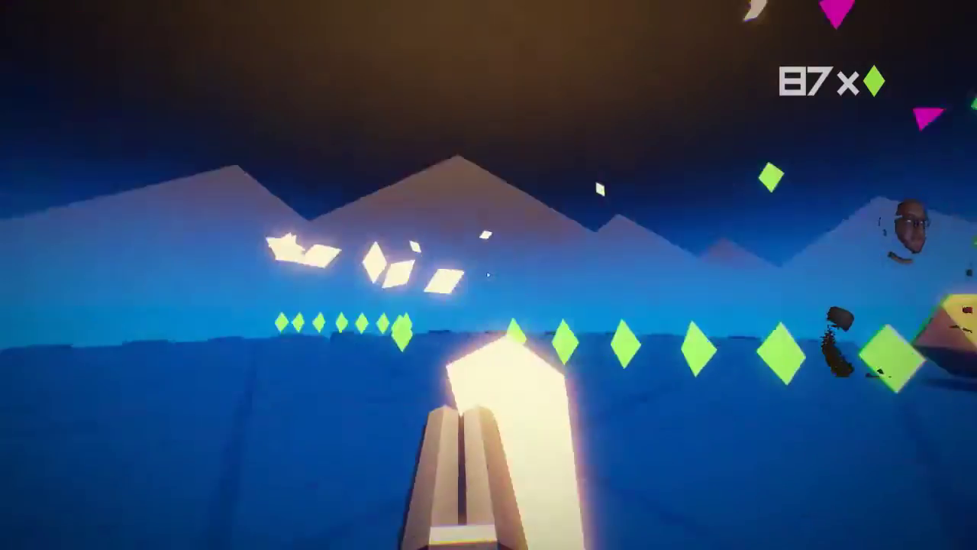